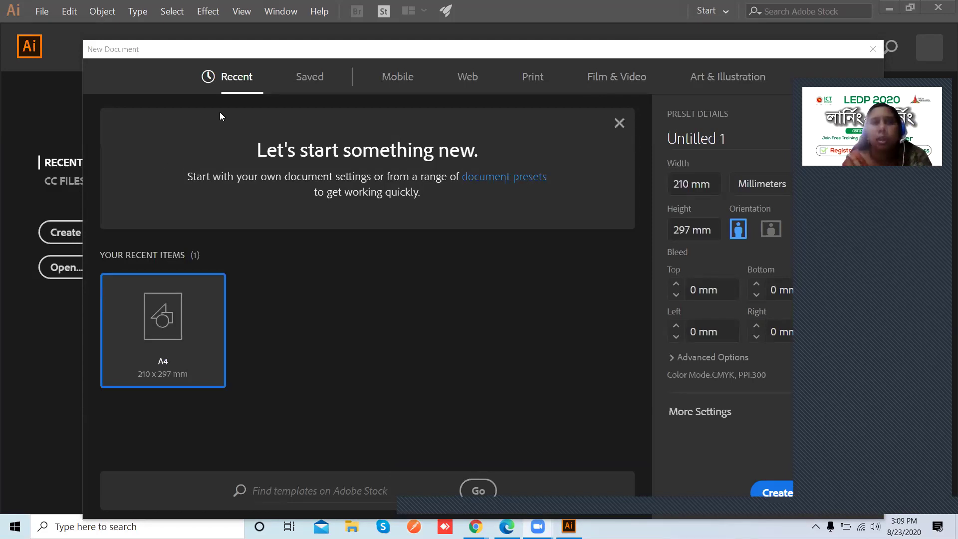
- Browse the Saved, Mobile, Web, Print, Film & Video and Art & Illustration presets, ending on Postcard
{"action": "left_click", "coordinate": [316, 80]}
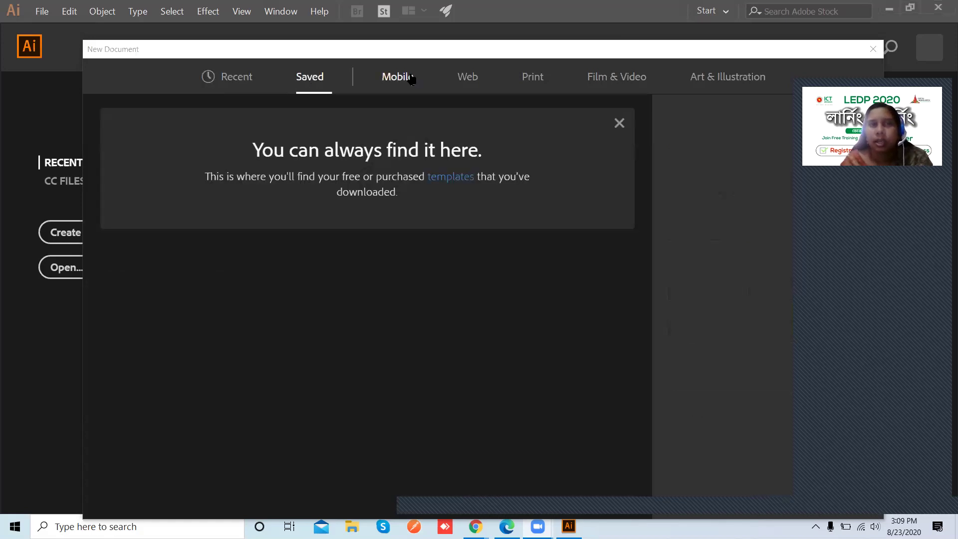
{"action": "left_click", "coordinate": [411, 78]}
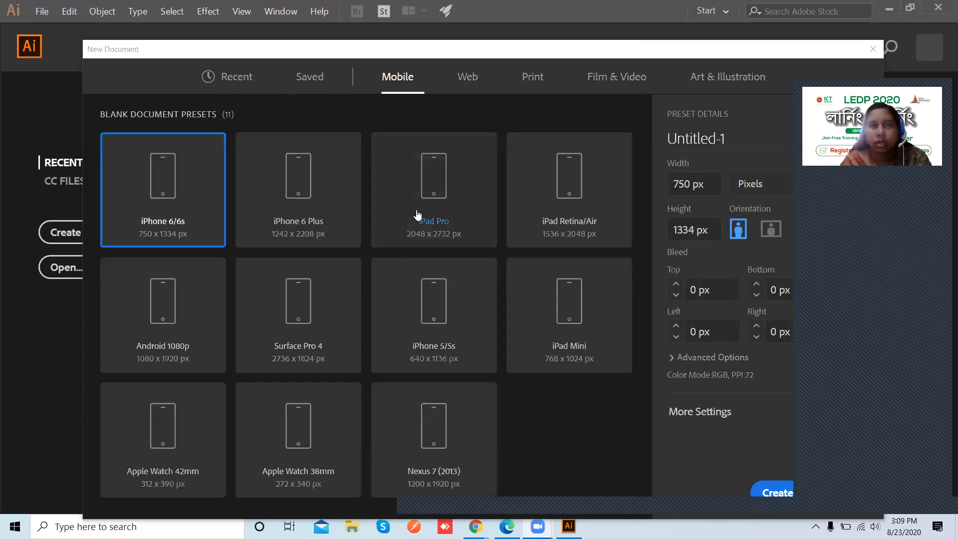
{"action": "left_click", "coordinate": [419, 214]}
{"action": "left_click", "coordinate": [532, 209]}
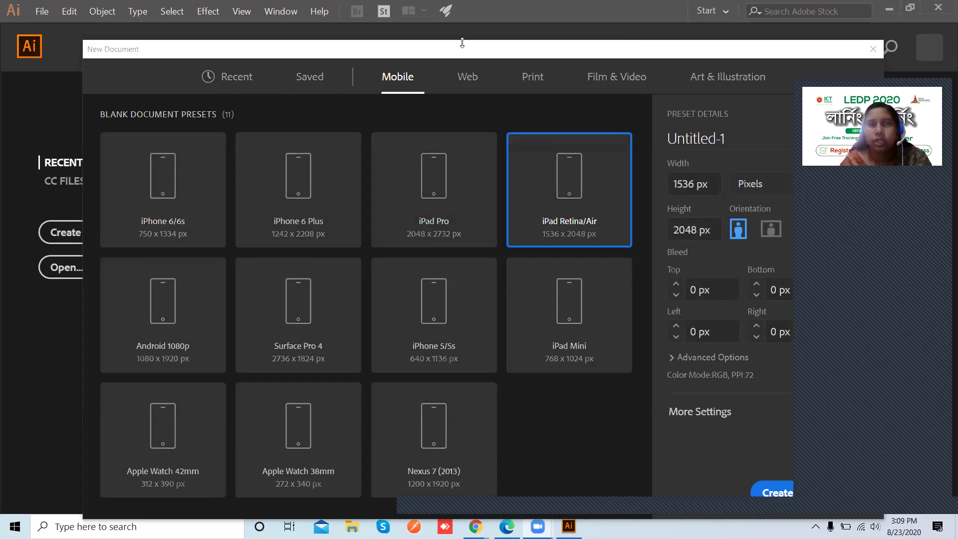
{"action": "left_click", "coordinate": [472, 83]}
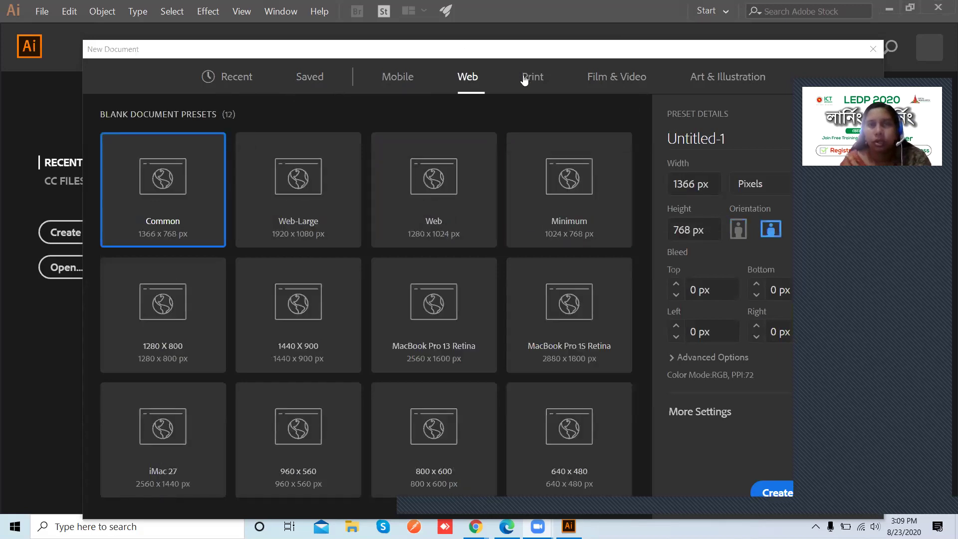
{"action": "left_click", "coordinate": [539, 79]}
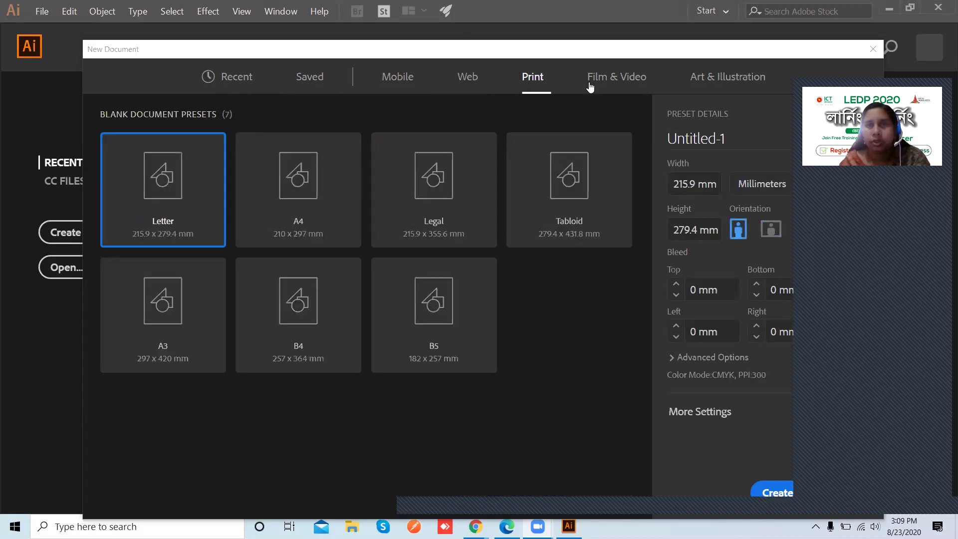
{"action": "left_click", "coordinate": [609, 84]}
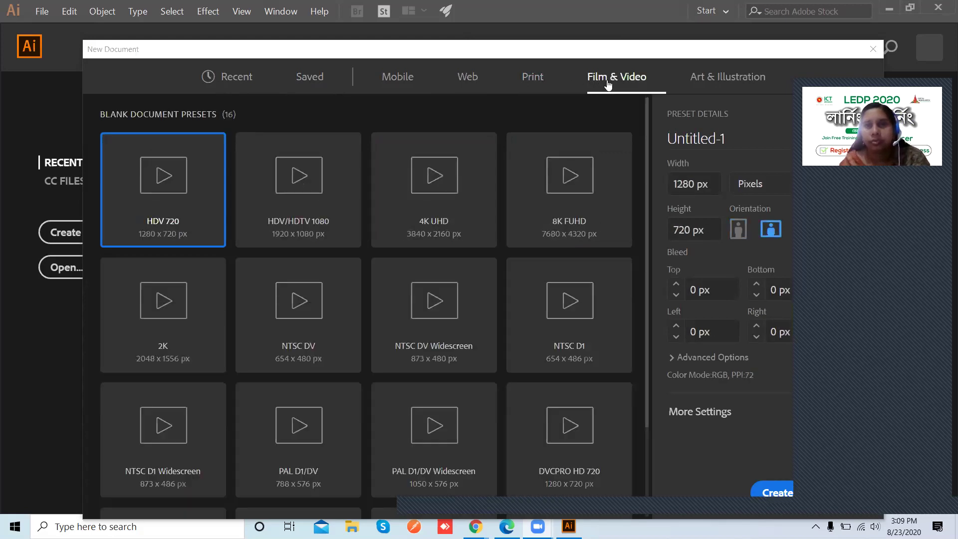
{"action": "left_click", "coordinate": [718, 86]}
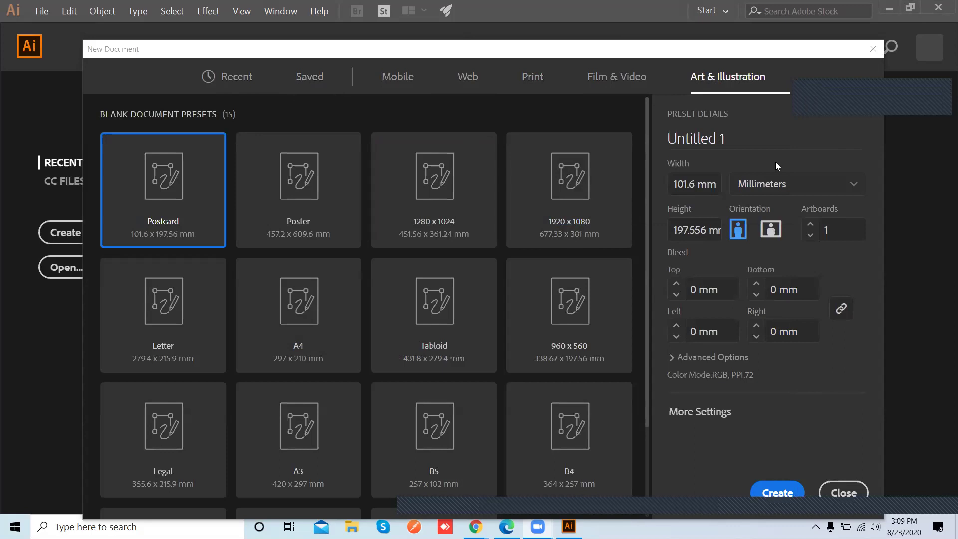
- Choose the Print A4 preset and switch the document units to Inches (8.268 x 11.693 in)
{"action": "left_click", "coordinate": [829, 186]}
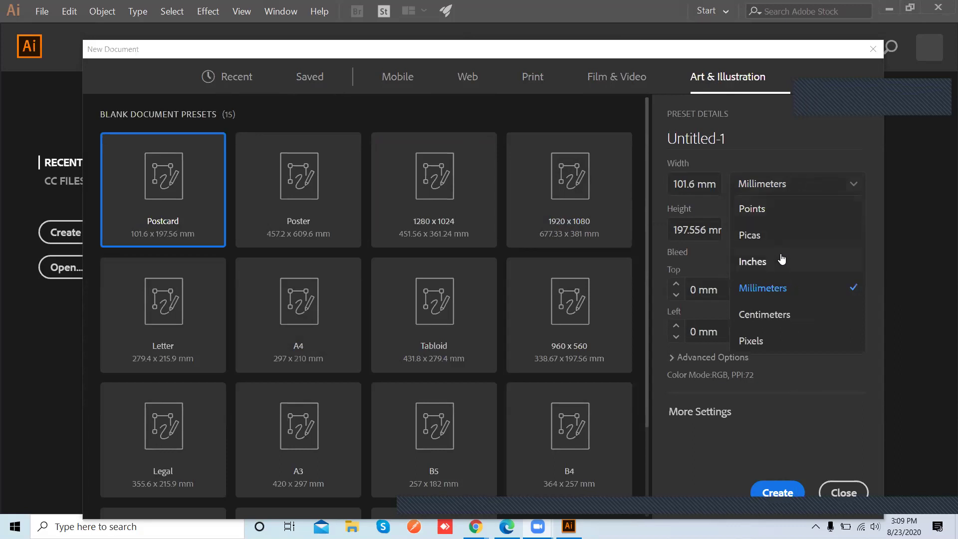
{"action": "left_click", "coordinate": [847, 162]}
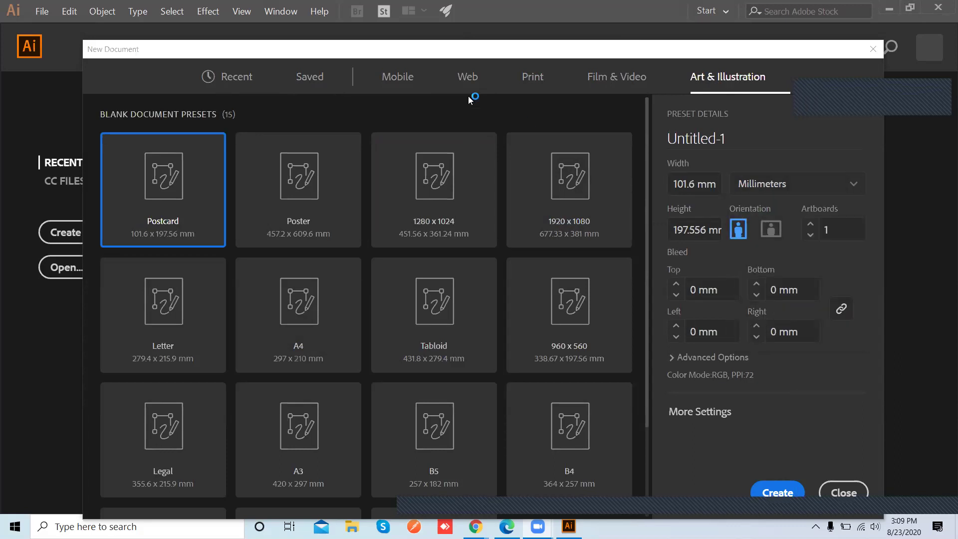
{"action": "left_click", "coordinate": [535, 79]}
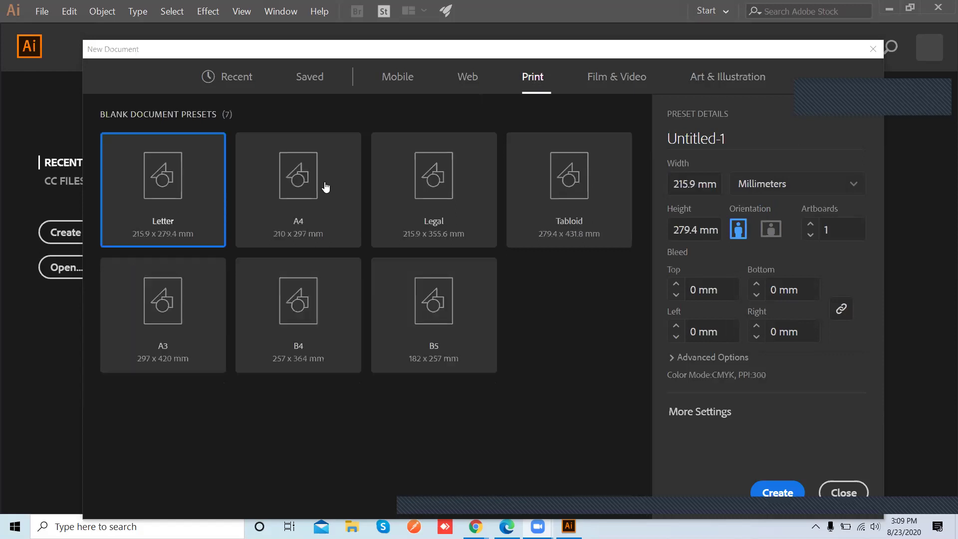
{"action": "left_click", "coordinate": [315, 195]}
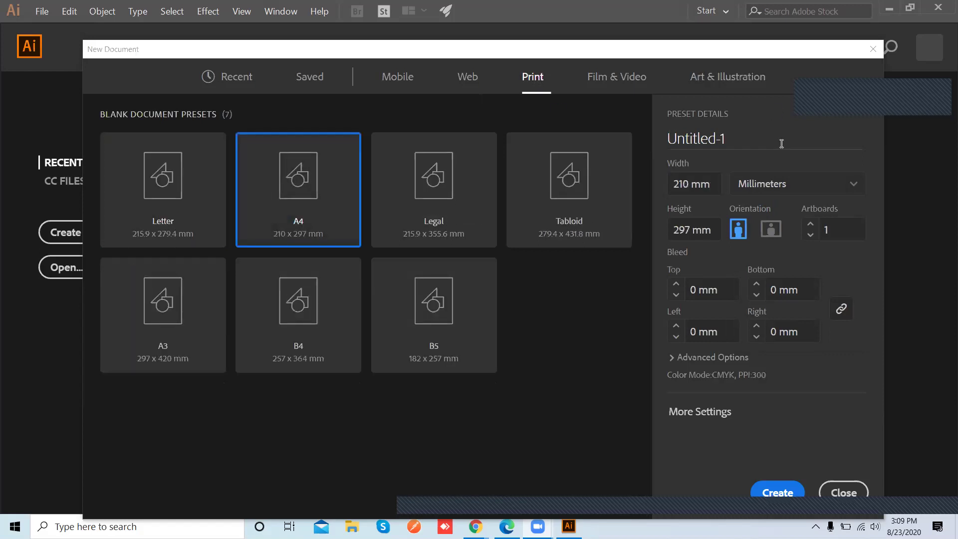
{"action": "left_click", "coordinate": [802, 192]}
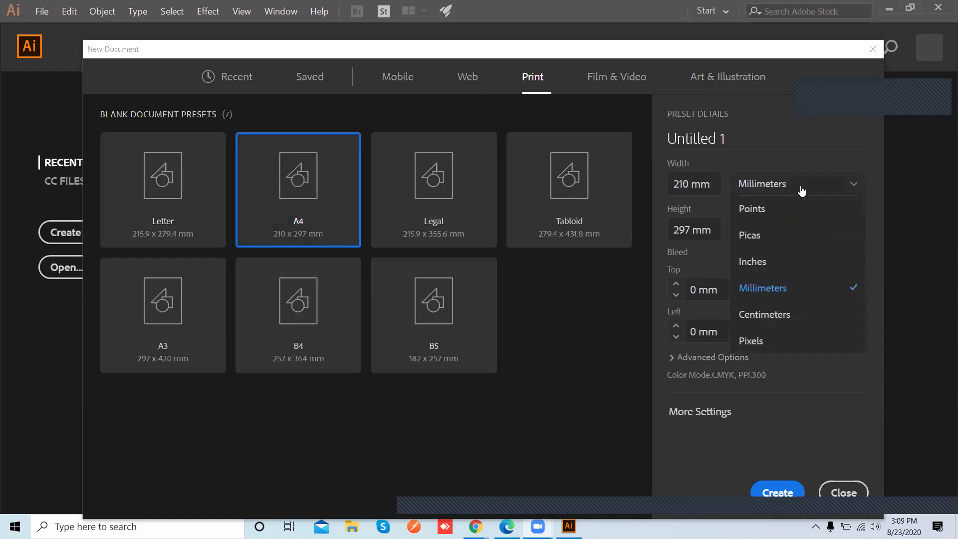
{"action": "left_click", "coordinate": [766, 263]}
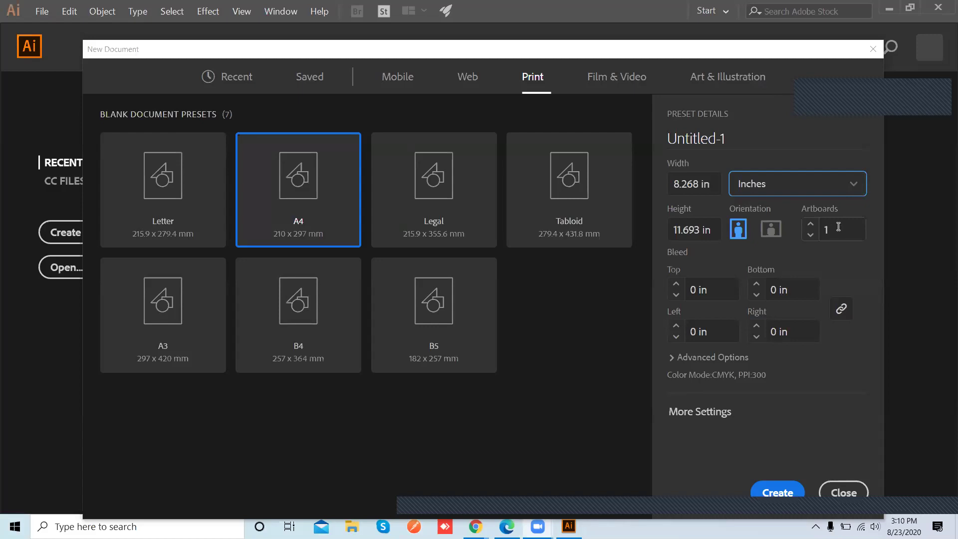
- Try several values in the Artboards field, settling on 2 artboards
{"action": "left_click", "coordinate": [840, 227]}
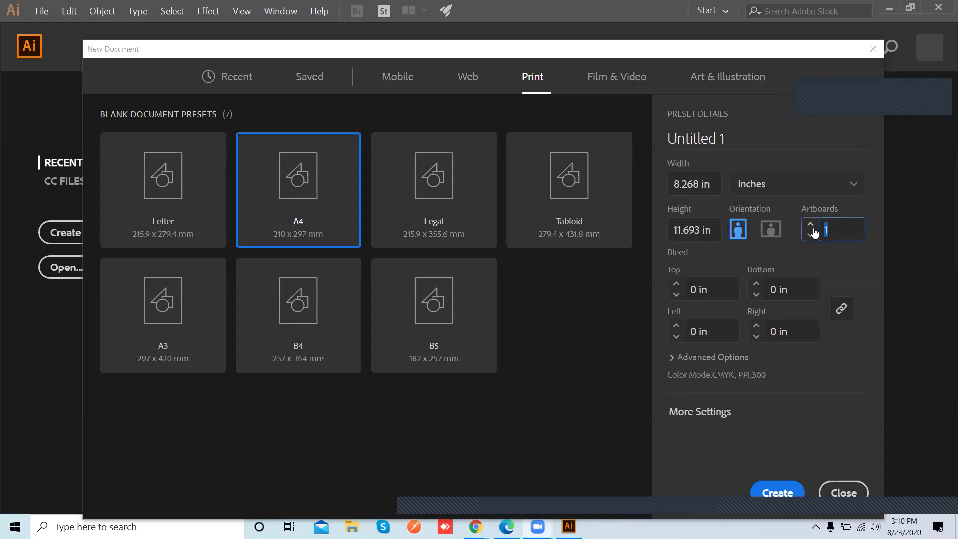
{"action": "type", "text": "5"}
{"action": "key", "text": "BackSpace"}
{"action": "type", "text": "10"}
{"action": "key", "text": "BackSpace"}
{"action": "key", "text": "BackSpace"}
{"action": "type", "text": "5"}
{"action": "key", "text": "BackSpace"}
{"action": "type", "text": "4"}
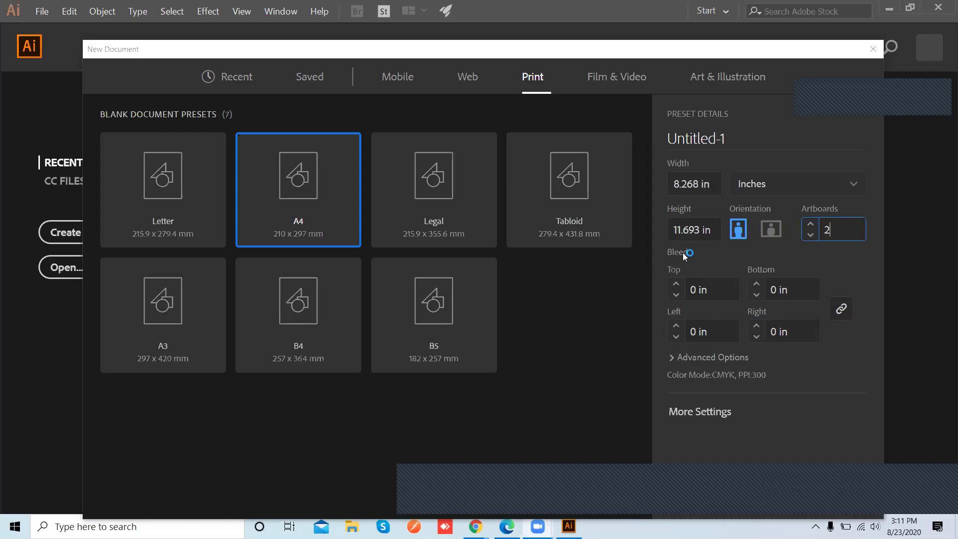
{"action": "left_click", "coordinate": [698, 292]}
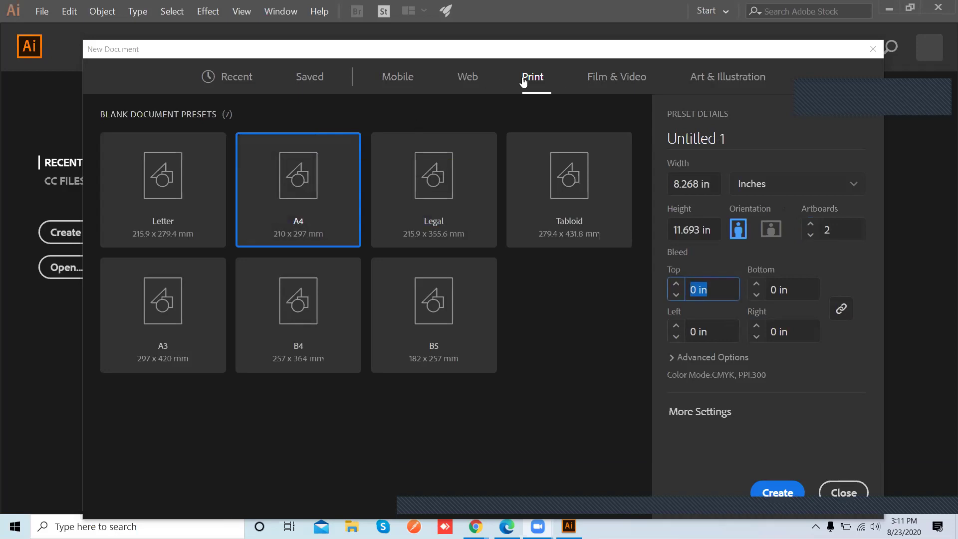
- Make the document 3.5 x 2 in, landscape, with a 0.125 in top bleed
{"action": "left_click", "coordinate": [700, 185]}
{"action": "key", "text": "BackSpace"}
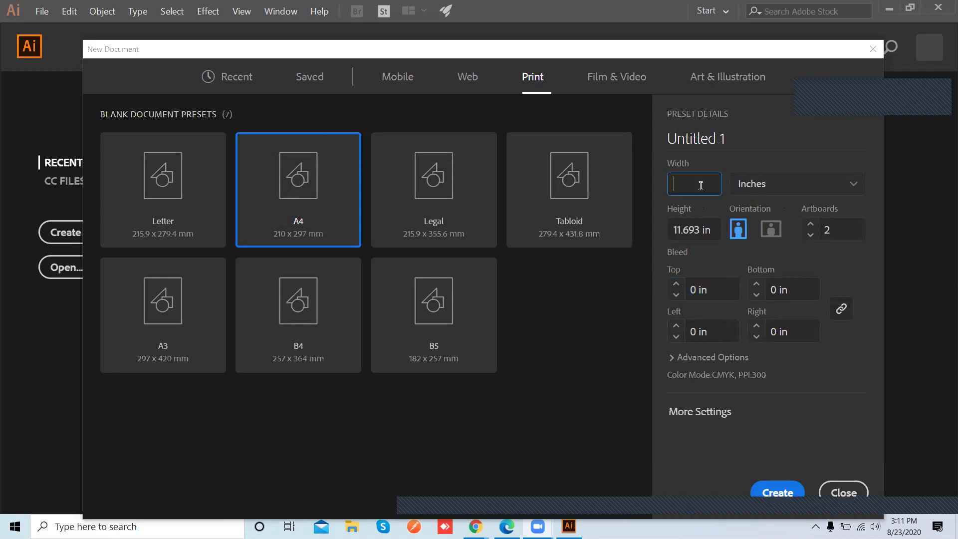
{"action": "type", "text": "3.5"}
{"action": "left_click", "coordinate": [700, 231]}
{"action": "key", "text": "BackSpace"}
{"action": "type", "text": "2"}
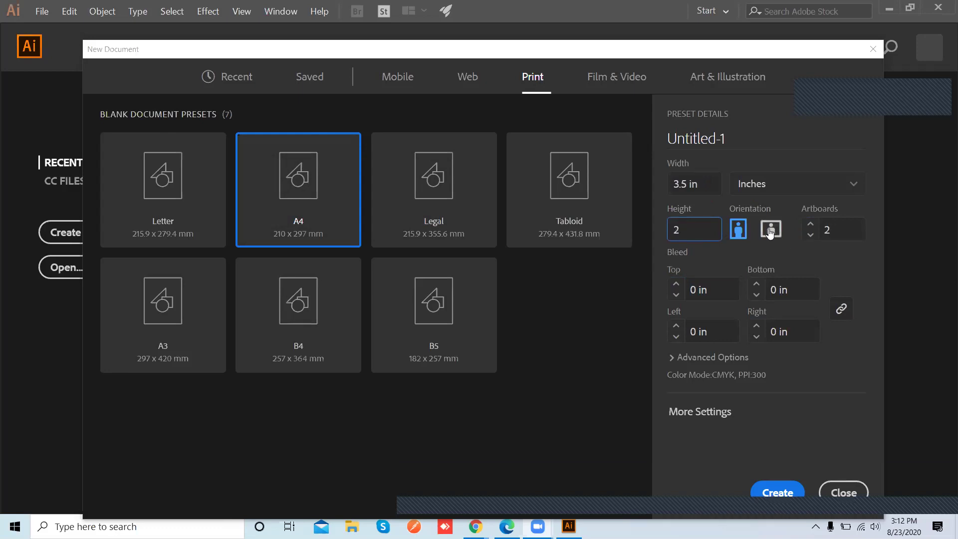
{"action": "left_click", "coordinate": [771, 233]}
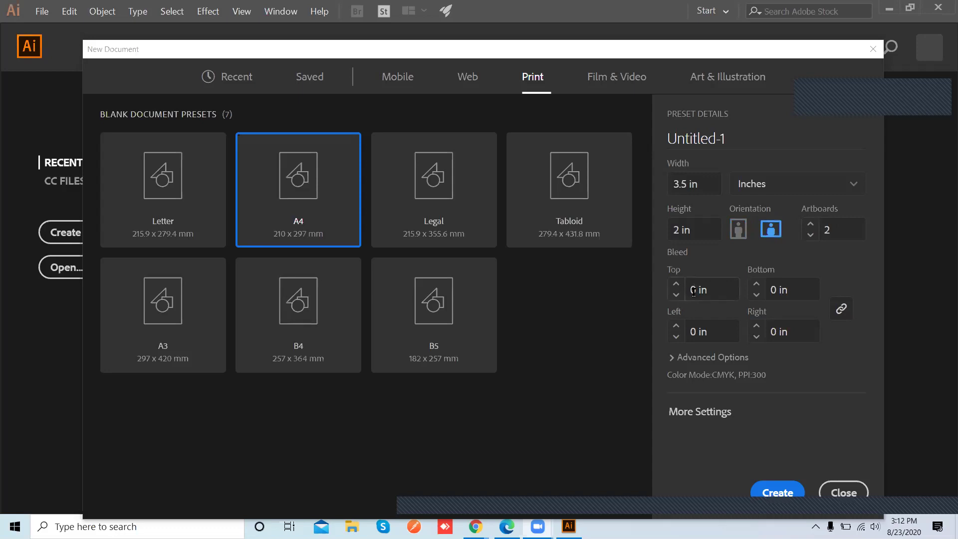
{"action": "left_click", "coordinate": [697, 291]}
{"action": "type", "text": "0.125"}
- Expand Advanced Options, keep all four bleed values linked at 0.125 in, and create the document
{"action": "left_click", "coordinate": [730, 358]}
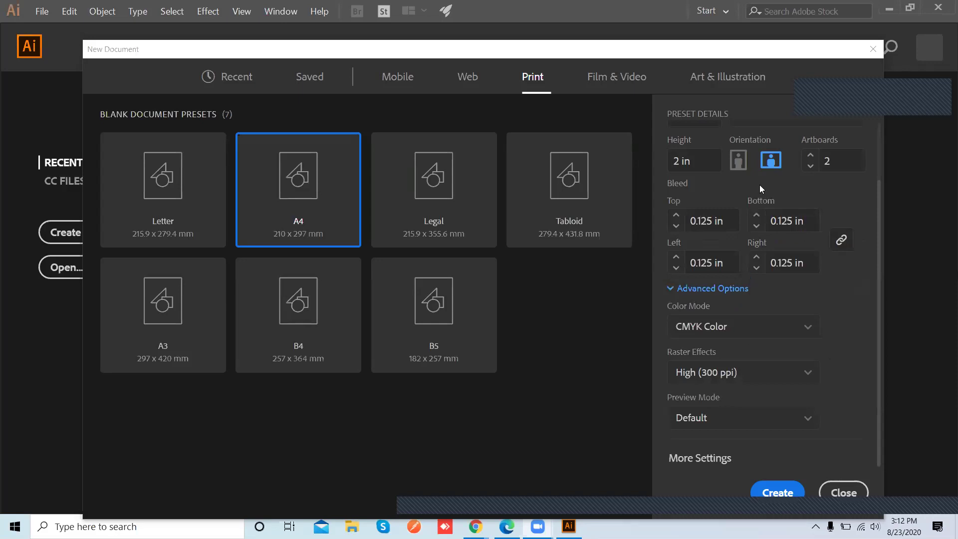
{"action": "left_click", "coordinate": [842, 241]}
{"action": "left_click", "coordinate": [844, 243]}
{"action": "left_click", "coordinate": [777, 493]}
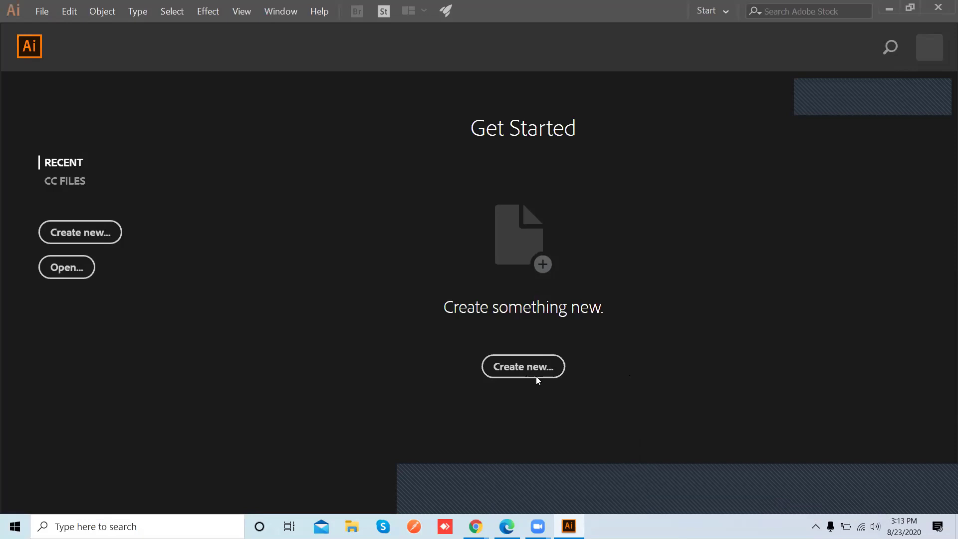
- Open the new blank document, then bring the Facebook window in Edge to the front
{"action": "left_click", "coordinate": [517, 373]}
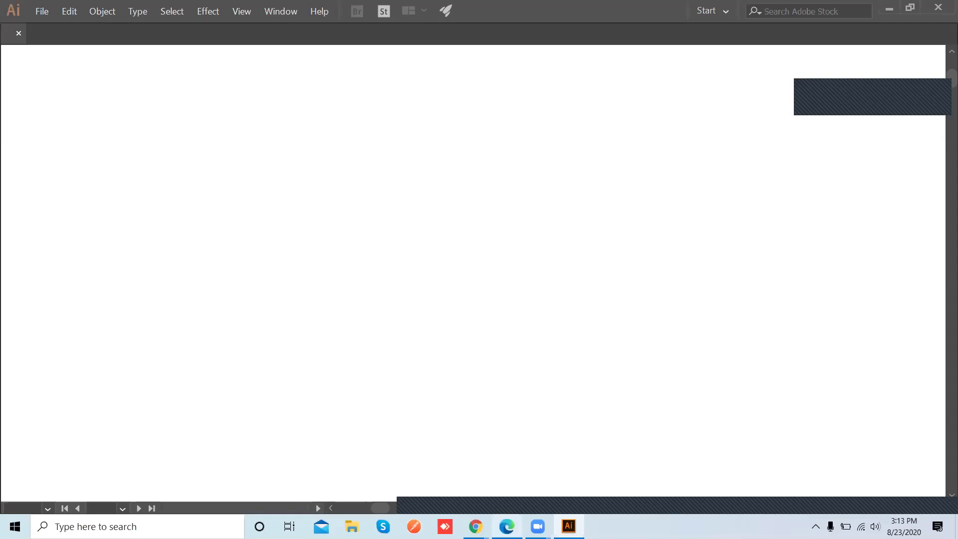
{"action": "left_click", "coordinate": [507, 527]}
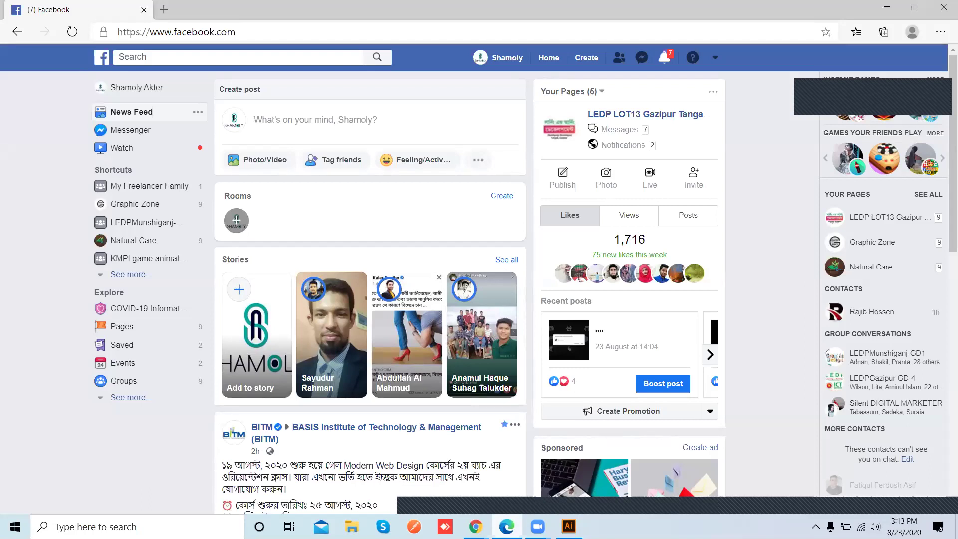
- Switch from the Facebook browser back to Illustrator with Alt+Tab
{"action": "mouse_move", "coordinate": [507, 526]}
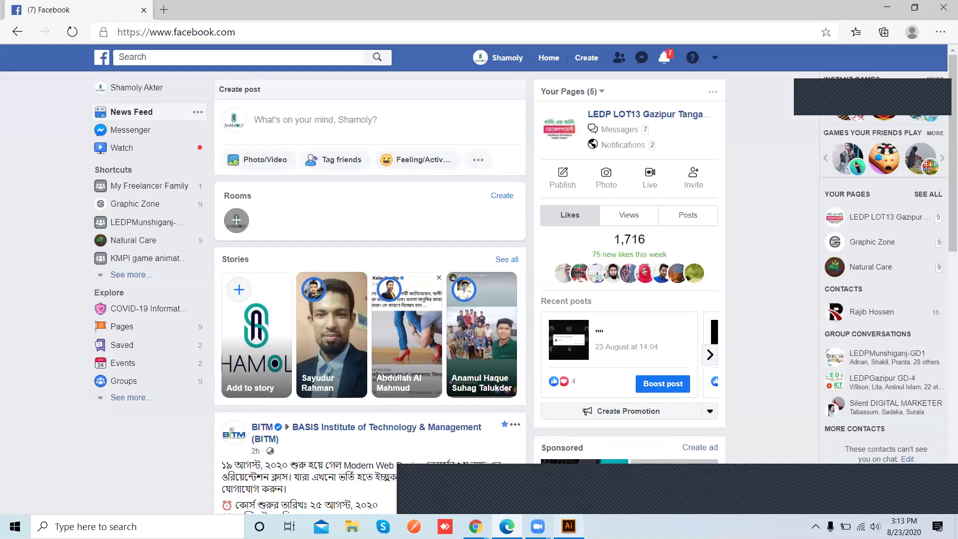
{"action": "key", "text": "alt+Tab"}
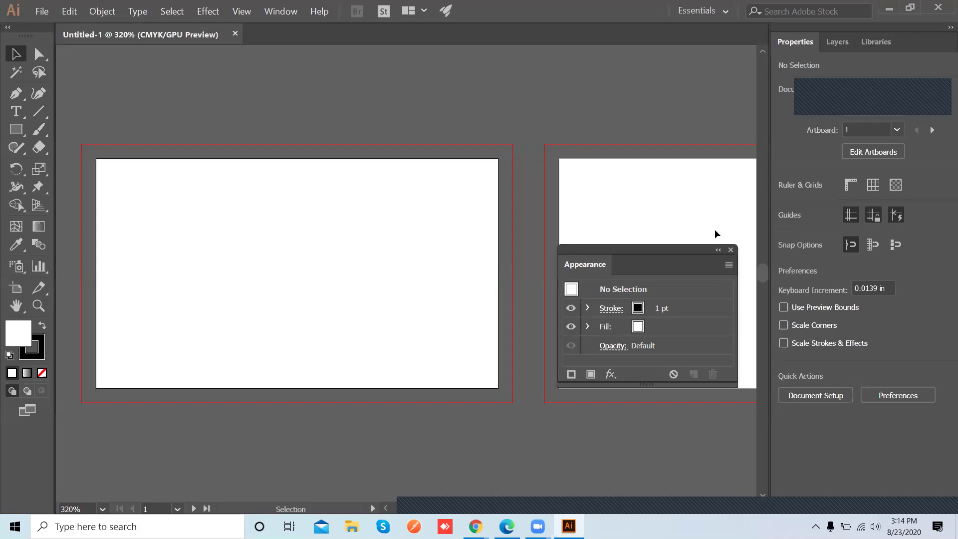
- Toggle the Tools panel between one and two columns and float the Layers and Libraries panels
{"action": "left_click", "coordinate": [731, 250]}
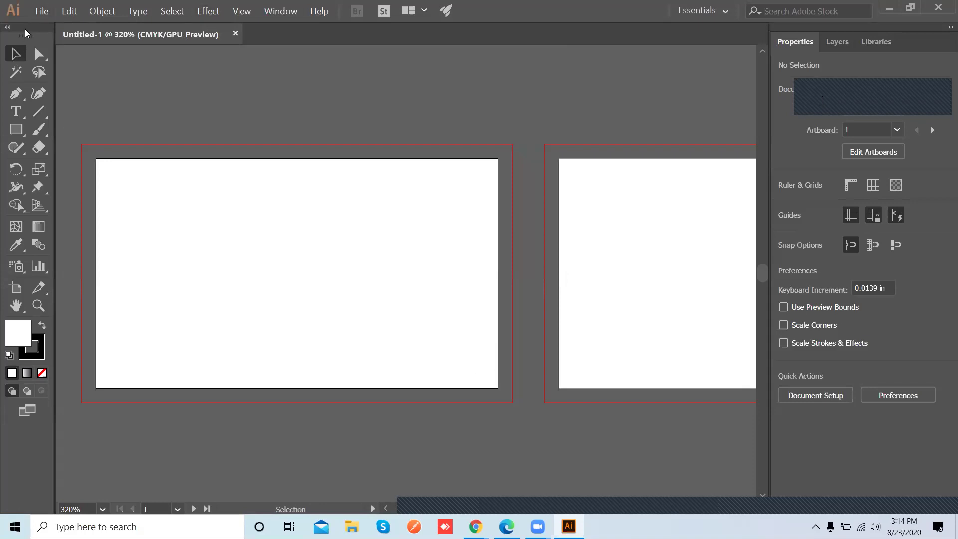
{"action": "left_click_drag", "start_coordinate": [28, 31], "coordinate": [193, 66]}
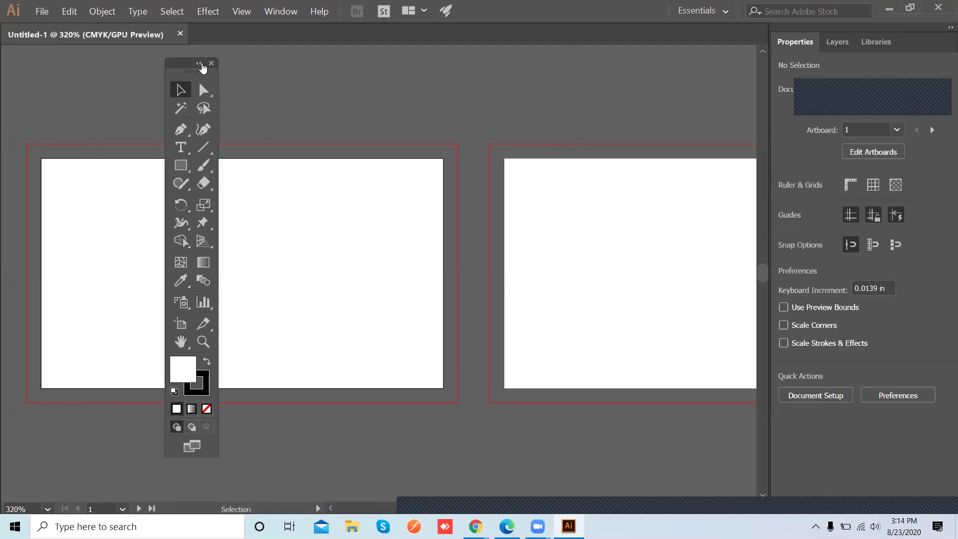
{"action": "left_click", "coordinate": [200, 64]}
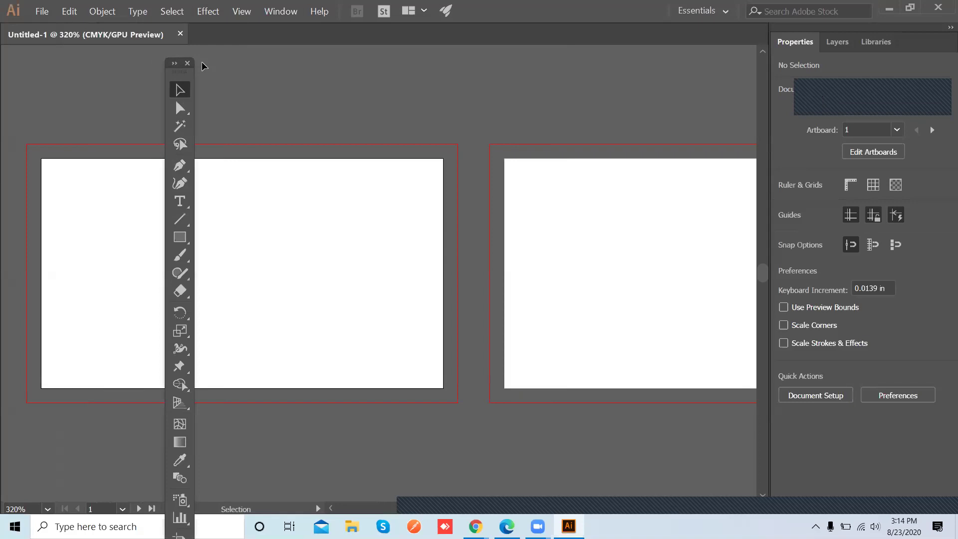
{"action": "left_click", "coordinate": [174, 65]}
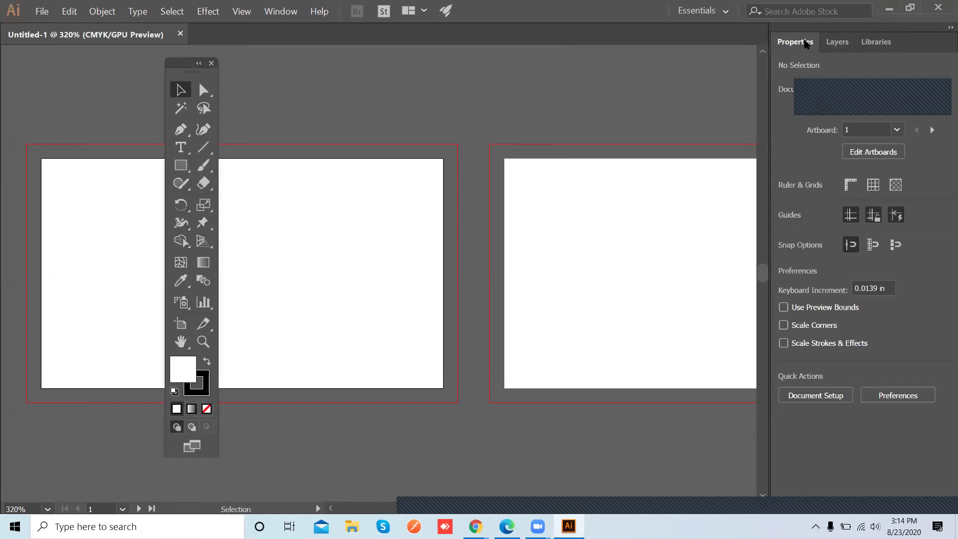
{"action": "left_click_drag", "start_coordinate": [838, 44], "coordinate": [644, 113]}
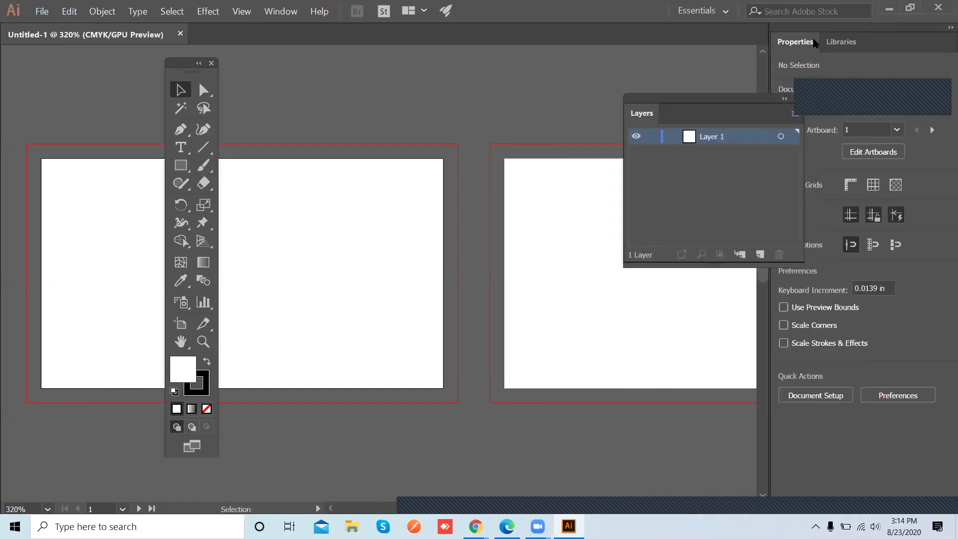
{"action": "left_click_drag", "start_coordinate": [840, 41], "coordinate": [400, 102]}
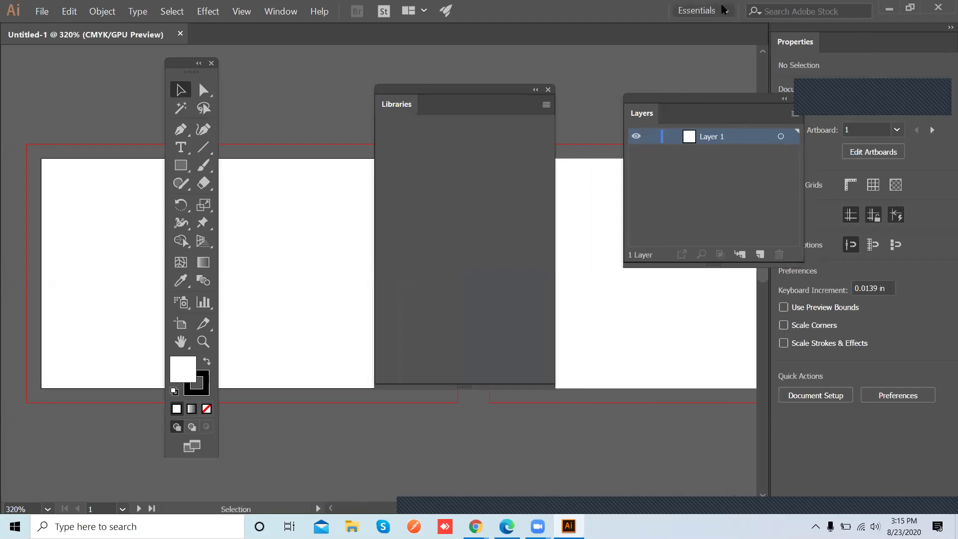
- Reset the Essentials workspace to its default docked layout
{"action": "left_click", "coordinate": [725, 9]}
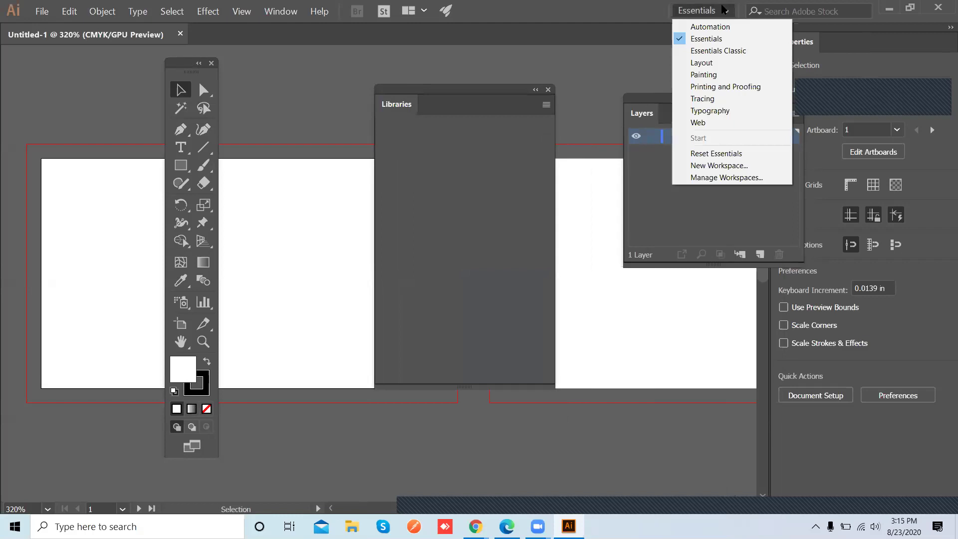
{"action": "left_click", "coordinate": [727, 155]}
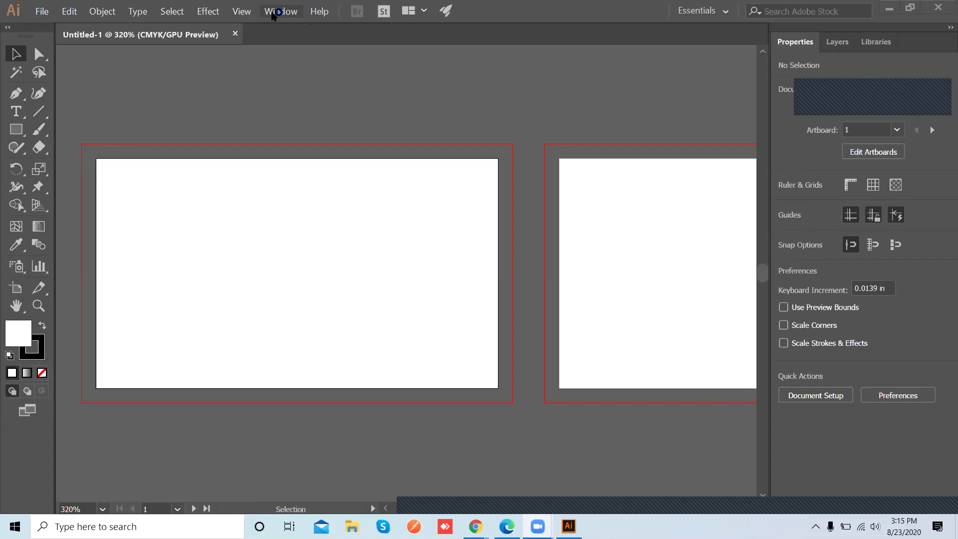
{"action": "left_click", "coordinate": [243, 13]}
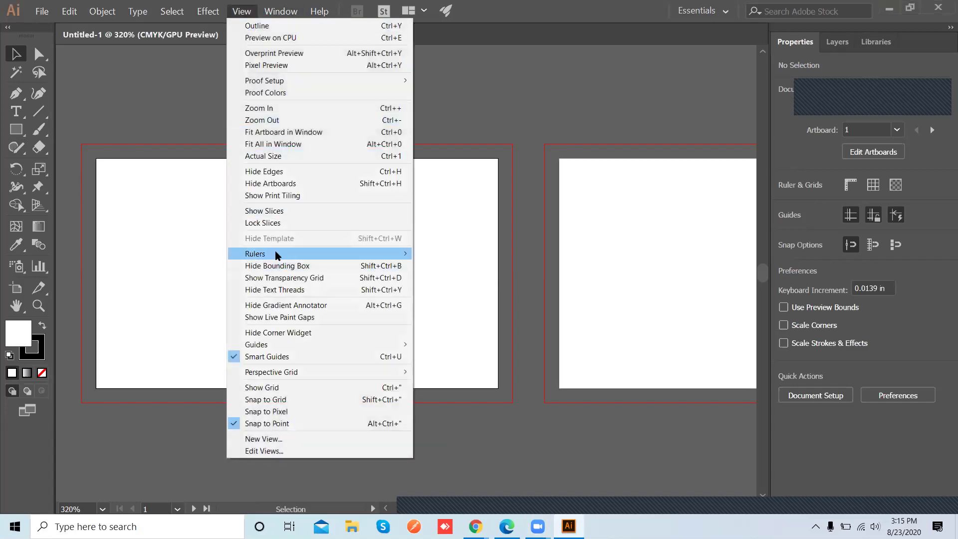
- Show rulers and drag a horizontal and a vertical guide onto the artboards
{"action": "mouse_move", "coordinate": [278, 255]}
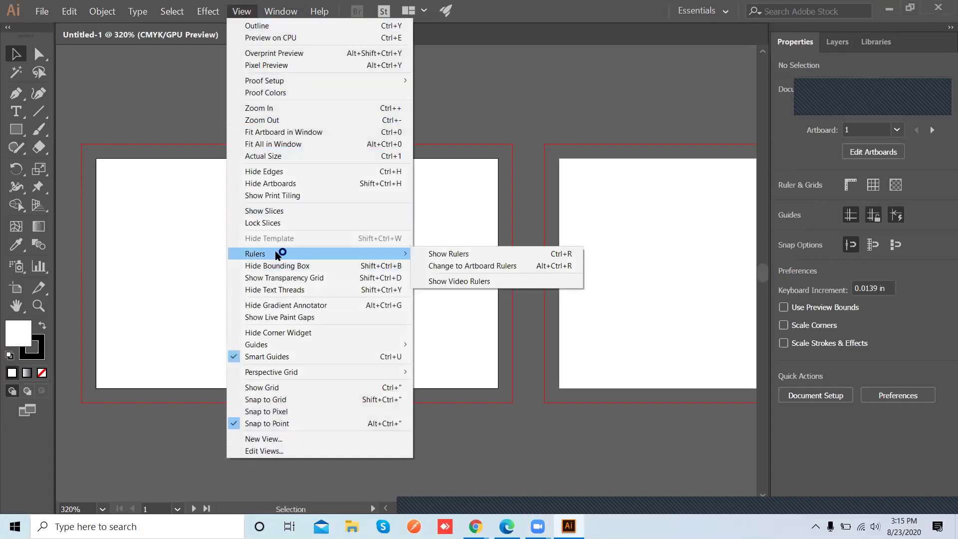
{"action": "left_click", "coordinate": [487, 254]}
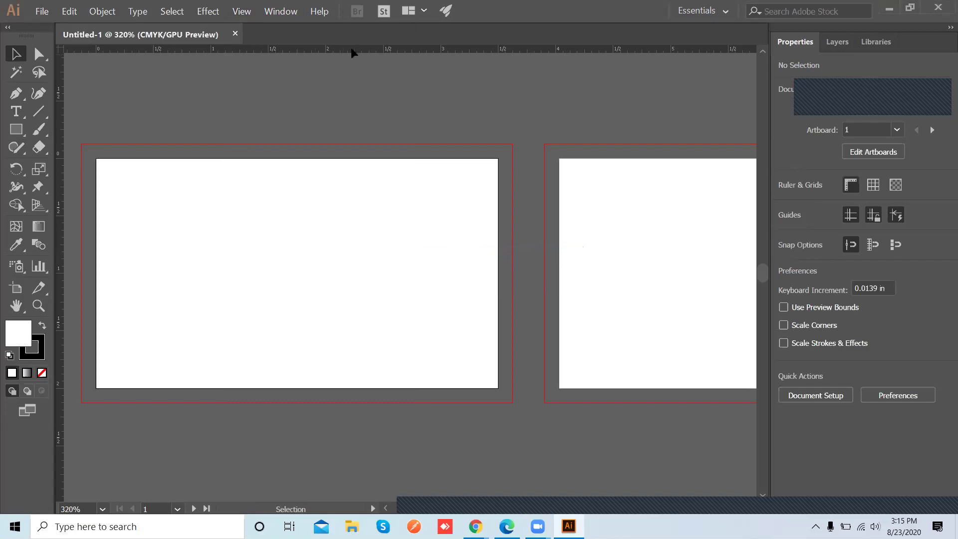
{"action": "left_click_drag", "start_coordinate": [365, 159], "coordinate": [375, 220]}
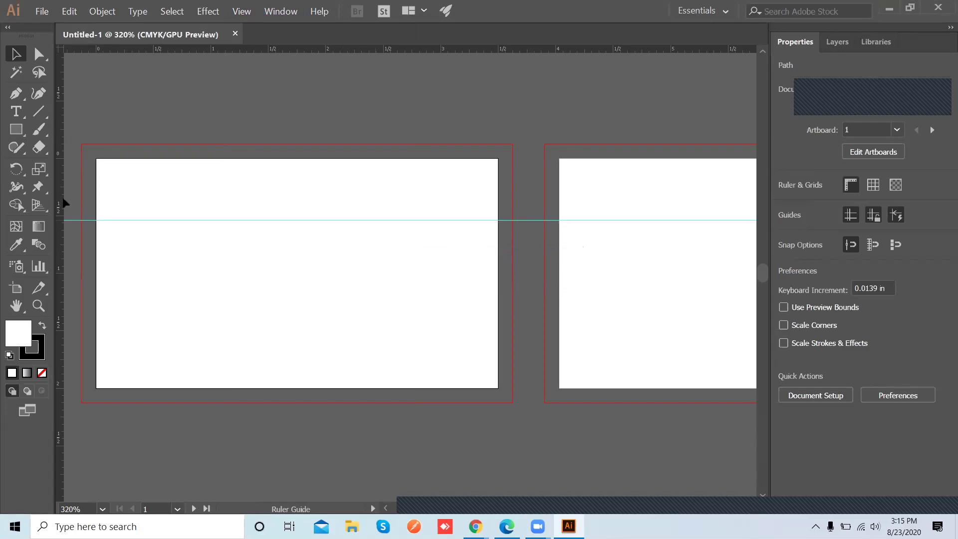
{"action": "left_click_drag", "start_coordinate": [61, 201], "coordinate": [284, 163]}
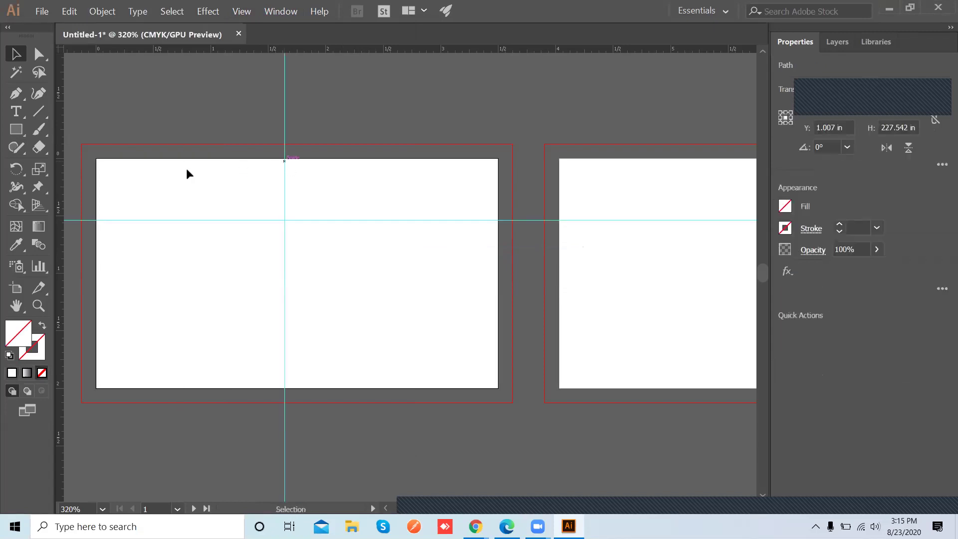
{"action": "left_click_drag", "start_coordinate": [267, 106], "coordinate": [266, 104]}
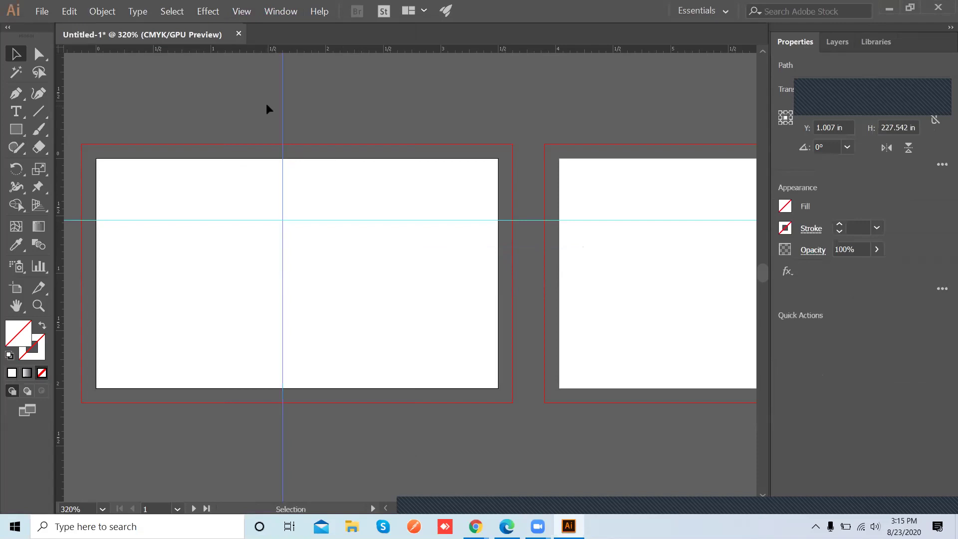
- Delete the vertical and horizontal guides again
{"action": "left_click", "coordinate": [282, 109]}
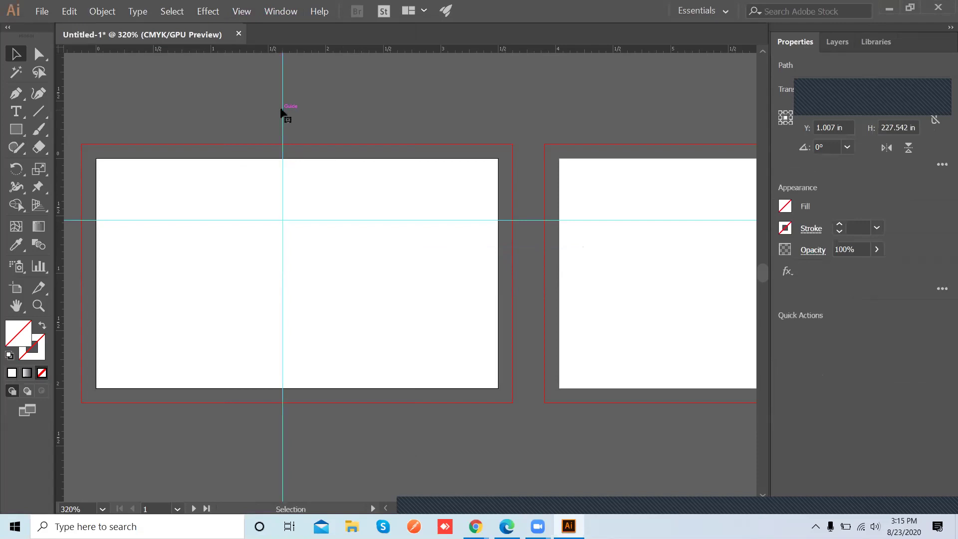
{"action": "left_click_drag", "start_coordinate": [281, 110], "coordinate": [55, 121]}
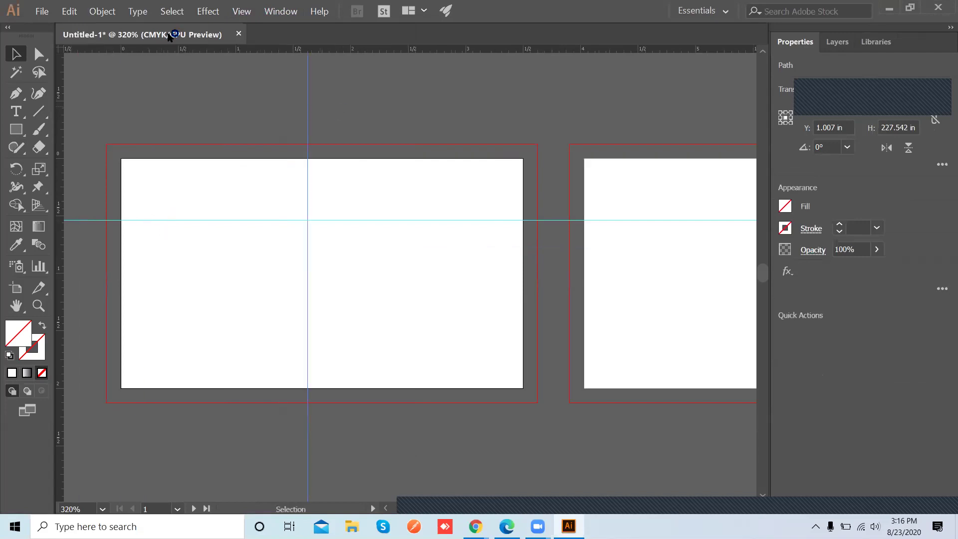
{"action": "key", "text": "Delete"}
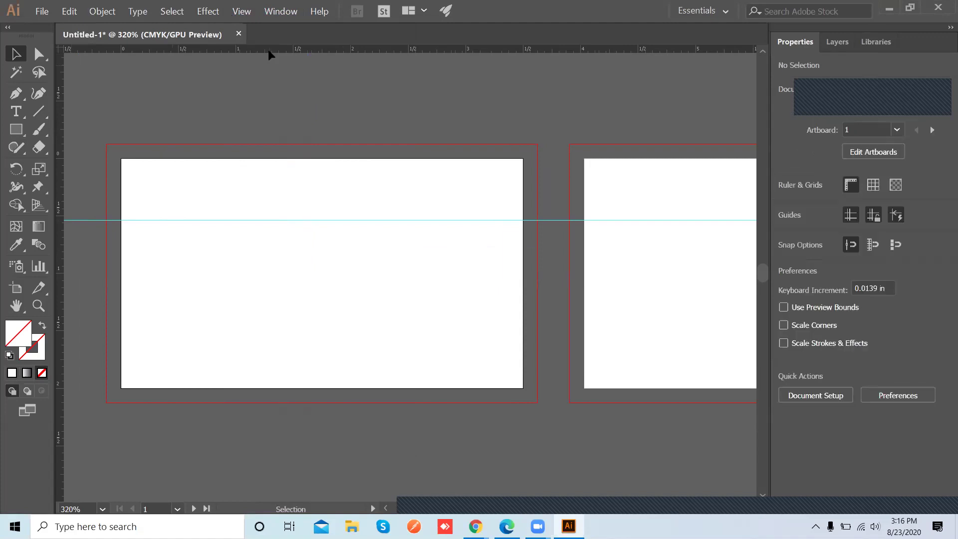
{"action": "key", "text": "ctrl+a"}
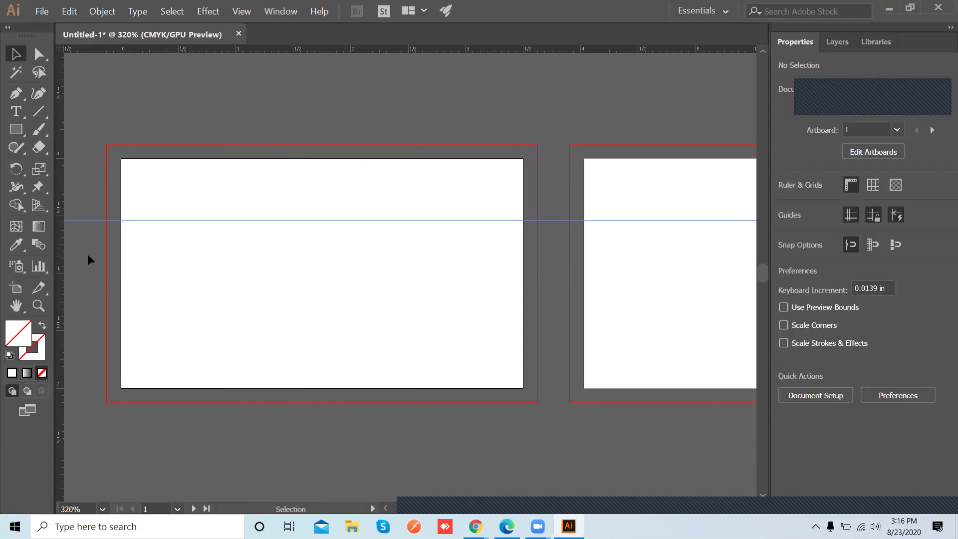
{"action": "key", "text": "Delete"}
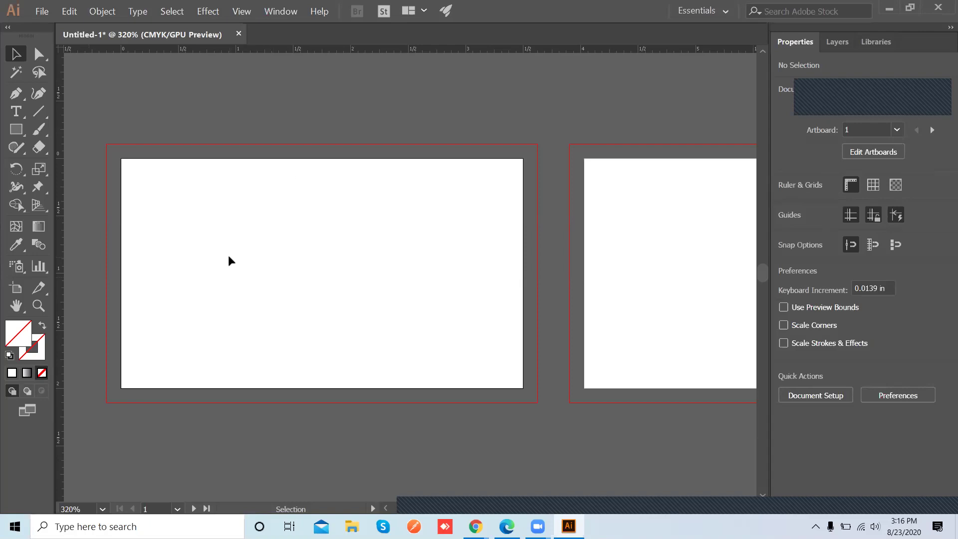
- Create an unfilled rectangle 3.5 in wide and 2 in tall with the Rectangle tool dialog
{"action": "left_click", "coordinate": [19, 132]}
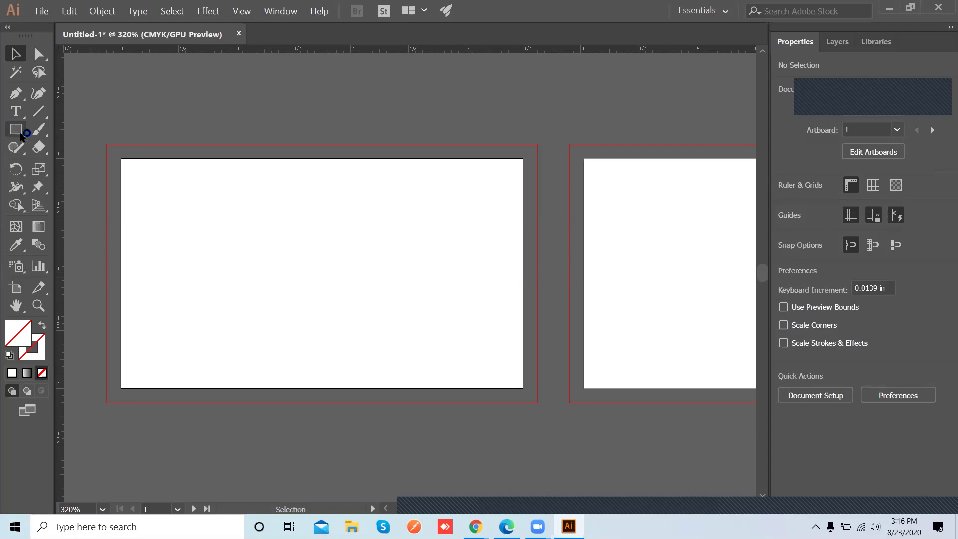
{"action": "left_click", "coordinate": [271, 254]}
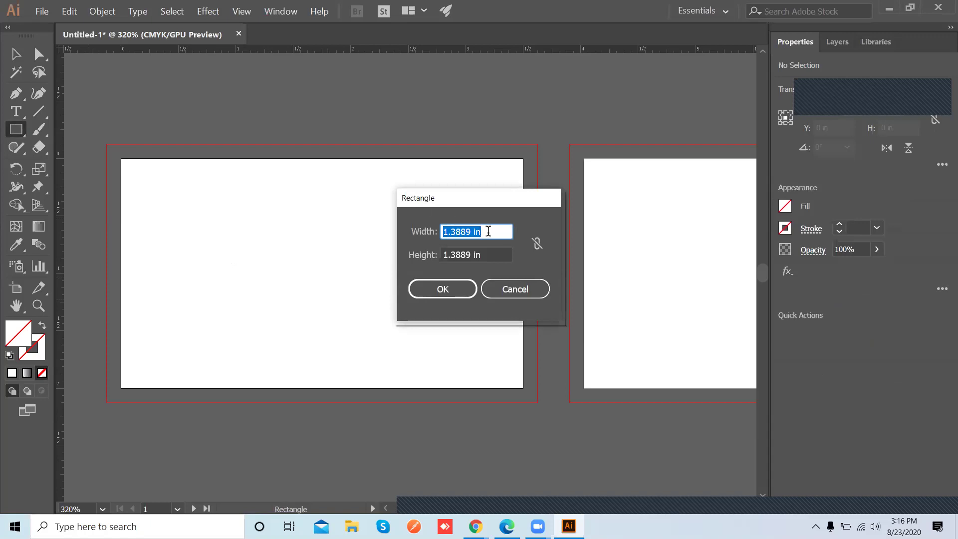
{"action": "type", "text": "3.5"}
{"action": "left_click", "coordinate": [474, 255]}
{"action": "key", "text": "BackSpace"}
{"action": "key", "text": "BackSpace"}
{"action": "key", "text": "BackSpace"}
{"action": "key", "text": "BackSpace"}
{"action": "key", "text": "BackSpace"}
{"action": "key", "text": "BackSpace"}
{"action": "type", "text": "2"}
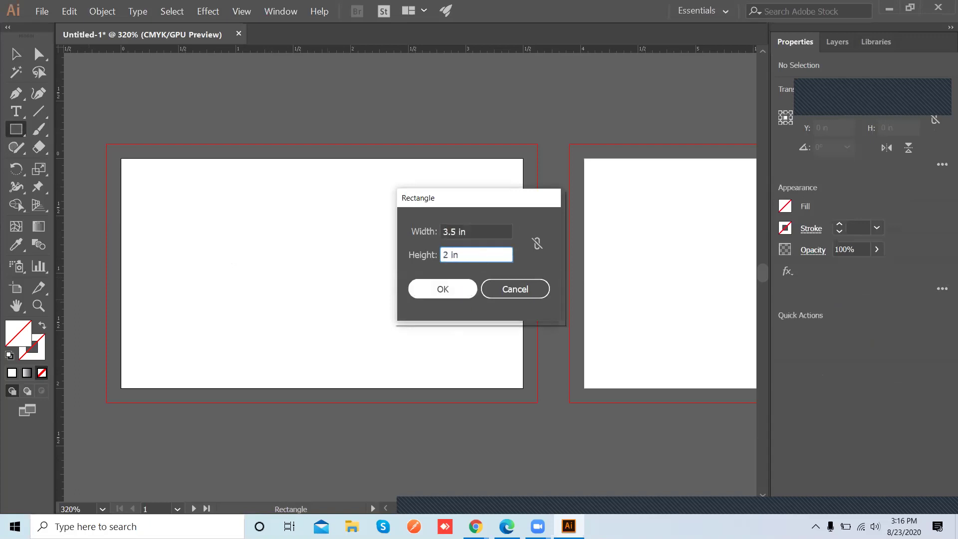
{"action": "left_click", "coordinate": [443, 289]}
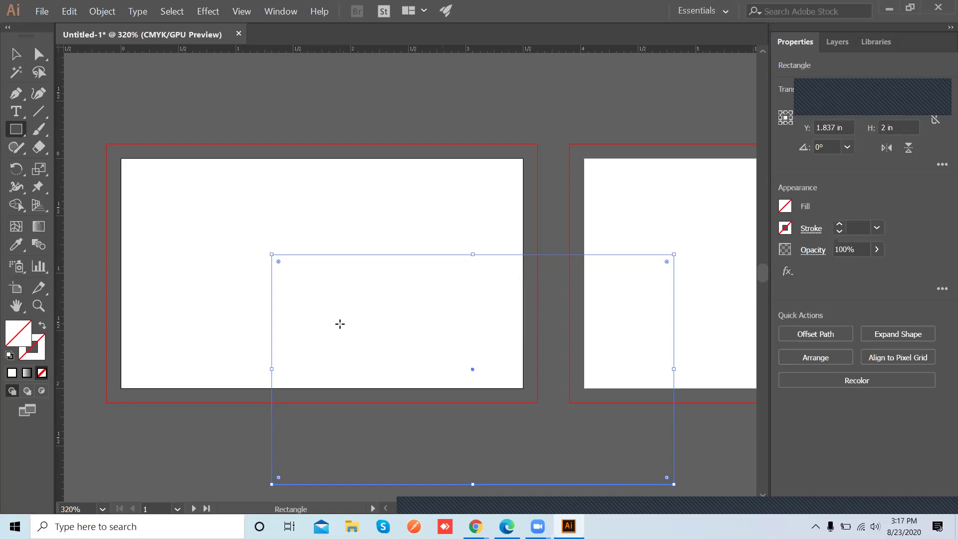
{"action": "left_click_drag", "start_coordinate": [322, 274], "coordinate": [322, 285]}
- Try cyan, pattern and orange gradient fills, then settle on the blue-to-white gradient
{"action": "left_click", "coordinate": [782, 209]}
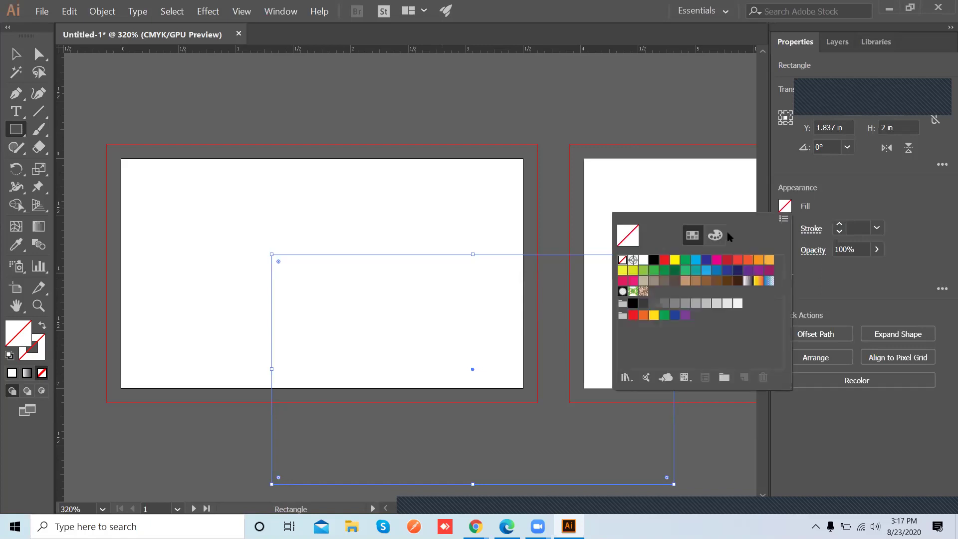
{"action": "left_click", "coordinate": [695, 260]}
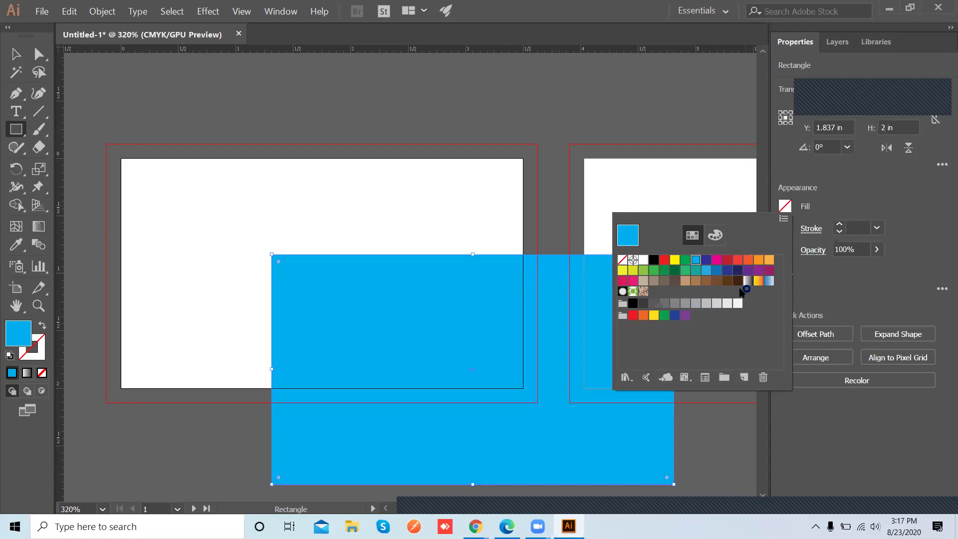
{"action": "left_click", "coordinate": [643, 292]}
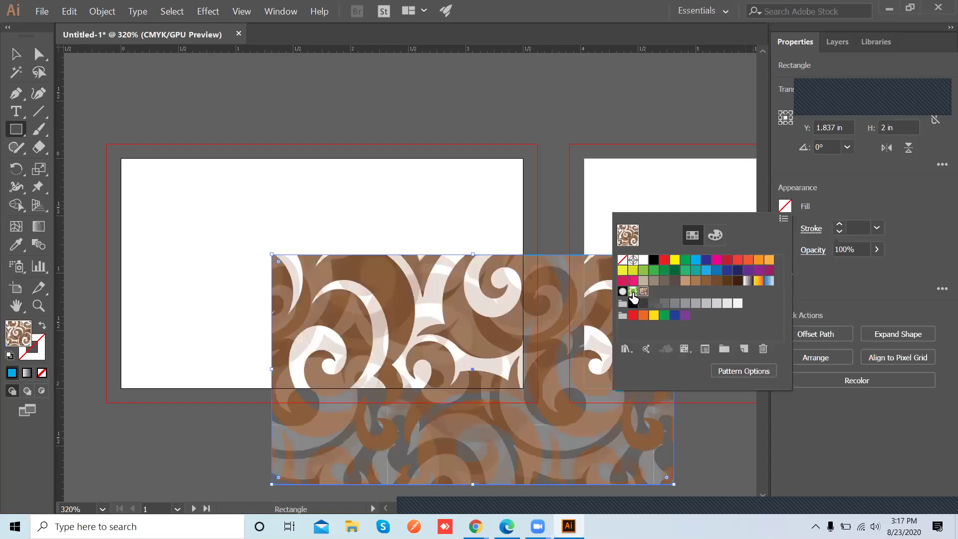
{"action": "left_click", "coordinate": [633, 294]}
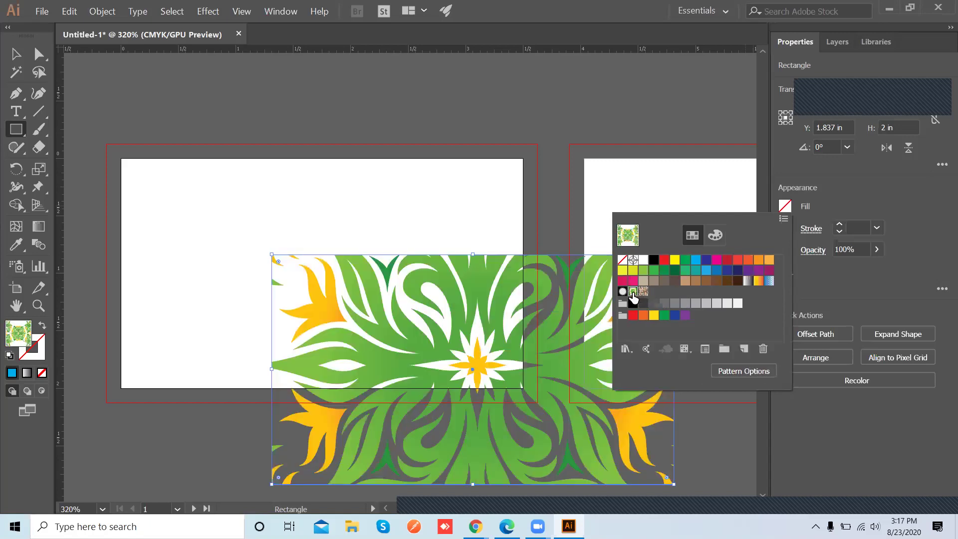
{"action": "left_click", "coordinate": [759, 282]}
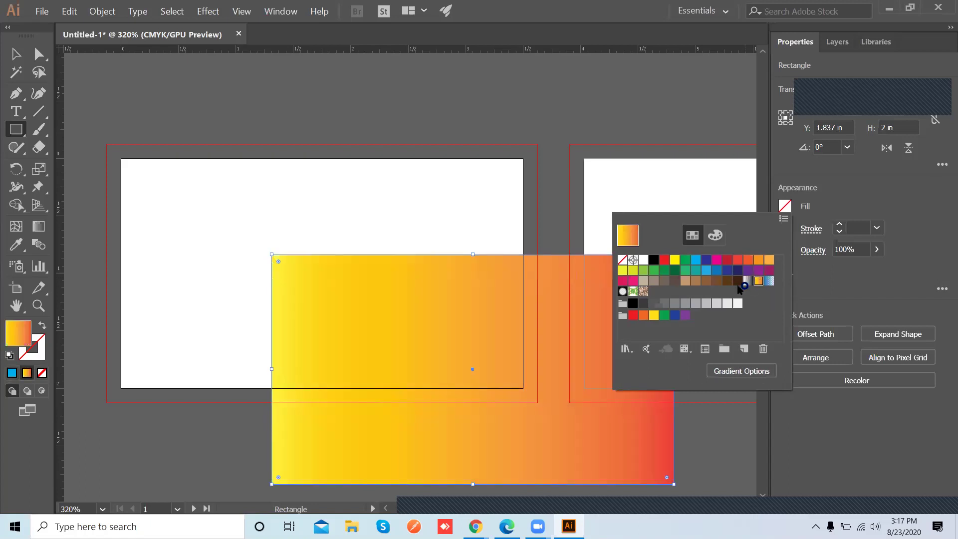
{"action": "left_click", "coordinate": [770, 283]}
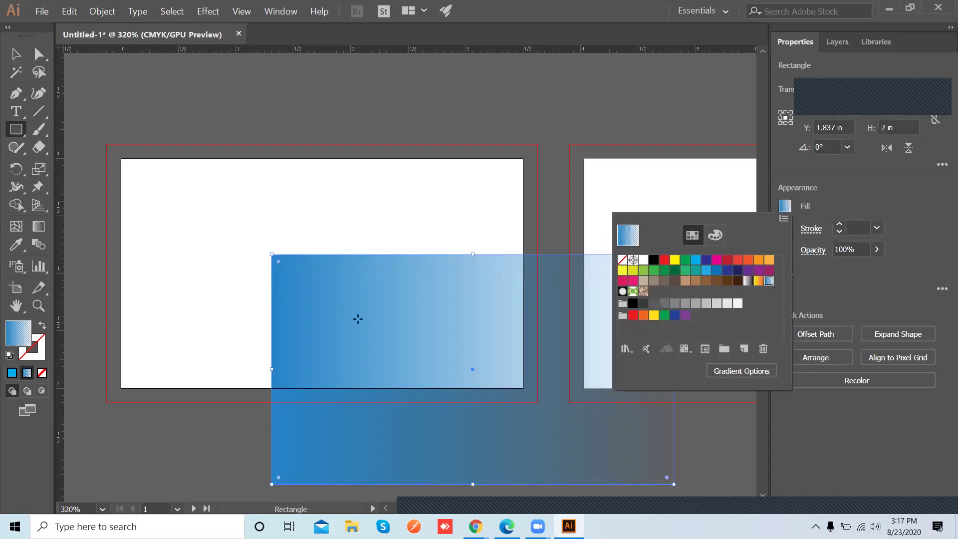
{"action": "key", "text": "Escape"}
{"action": "mouse_move", "coordinate": [358, 319]}
{"action": "left_mouse_down"}
{"action": "mouse_move", "coordinate": [342, 293]}
{"action": "mouse_move", "coordinate": [259, 257]}
{"action": "left_mouse_up"}
{"action": "key", "text": "ctrl+z"}
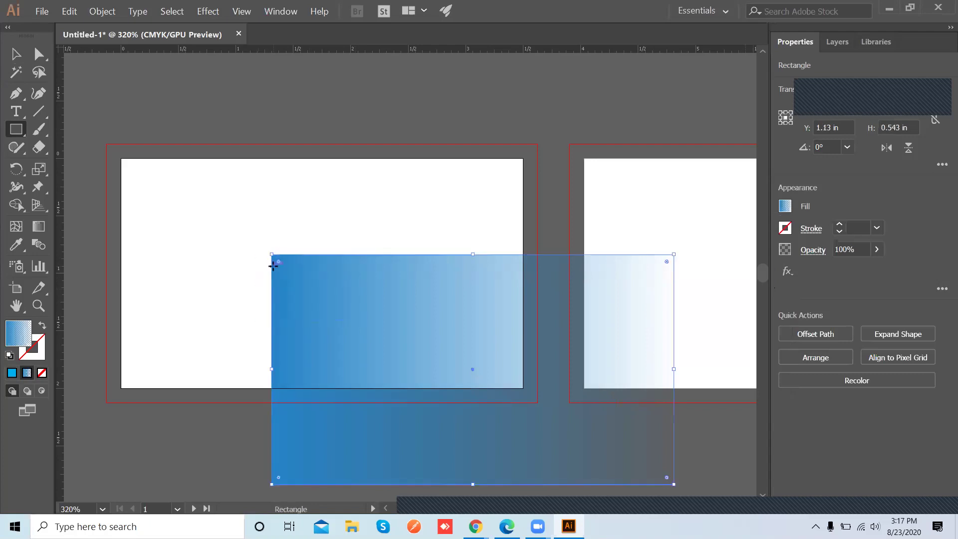
- Move the gradient rectangle onto the first artboard and nudge it to Y 1.035 in
{"action": "left_click", "coordinate": [15, 54]}
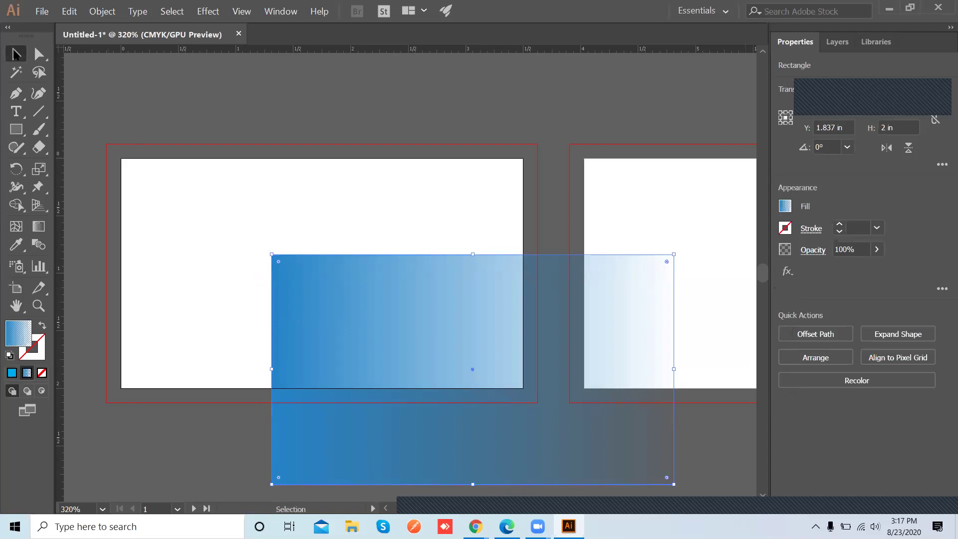
{"action": "left_click_drag", "start_coordinate": [346, 302], "coordinate": [196, 208]}
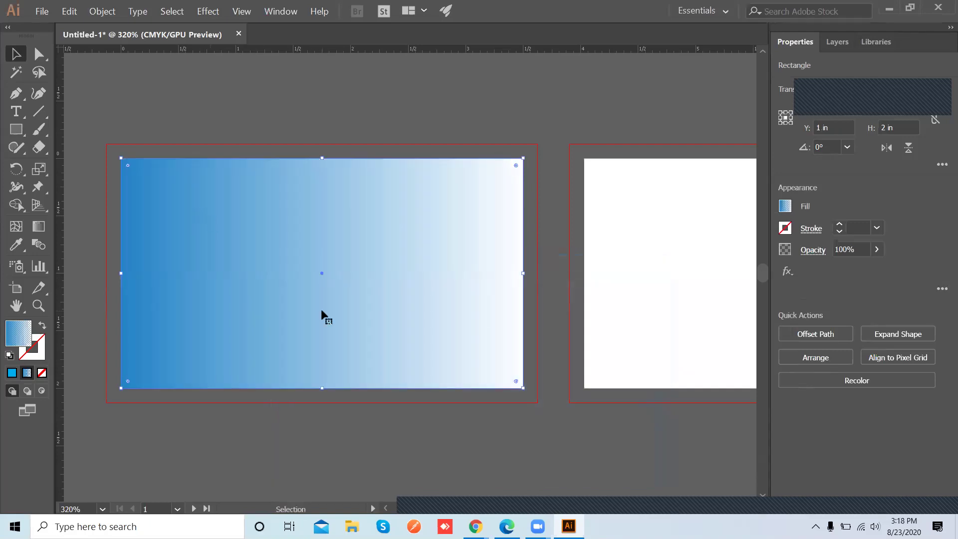
{"action": "left_click_drag", "start_coordinate": [259, 245], "coordinate": [271, 257]}
{"action": "key", "text": "Up"}
{"action": "key", "text": "Up"}
{"action": "key", "text": "Up"}
{"action": "key", "text": "Up"}
{"action": "key", "text": "Up"}
{"action": "key", "text": "Left"}
{"action": "key", "text": "Left"}
{"action": "key", "text": "Left"}
{"action": "key", "text": "Left"}
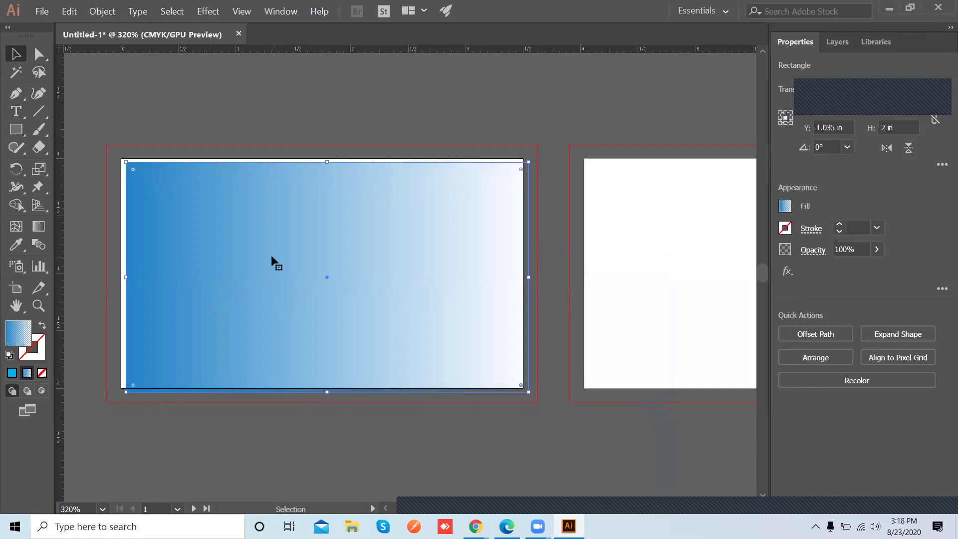
- Open the Align panel from the Window menu, show its options, and set Align To Artboard
{"action": "left_click", "coordinate": [278, 12]}
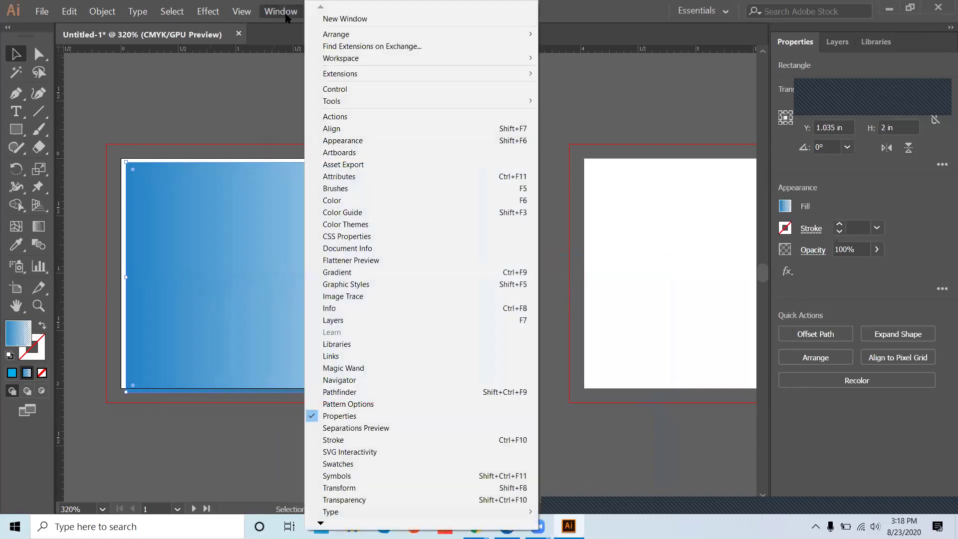
{"action": "left_click", "coordinate": [331, 129]}
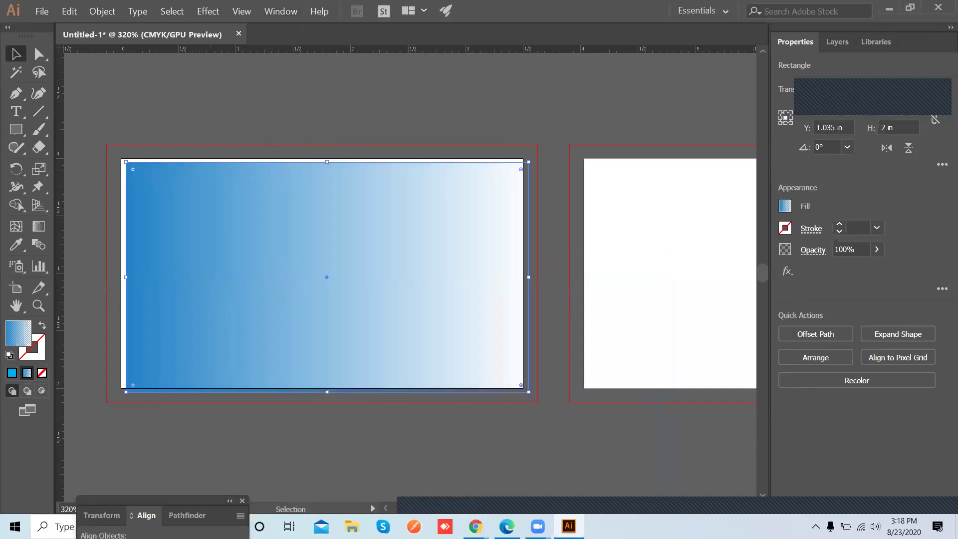
{"action": "left_click_drag", "start_coordinate": [187, 506], "coordinate": [661, 107]}
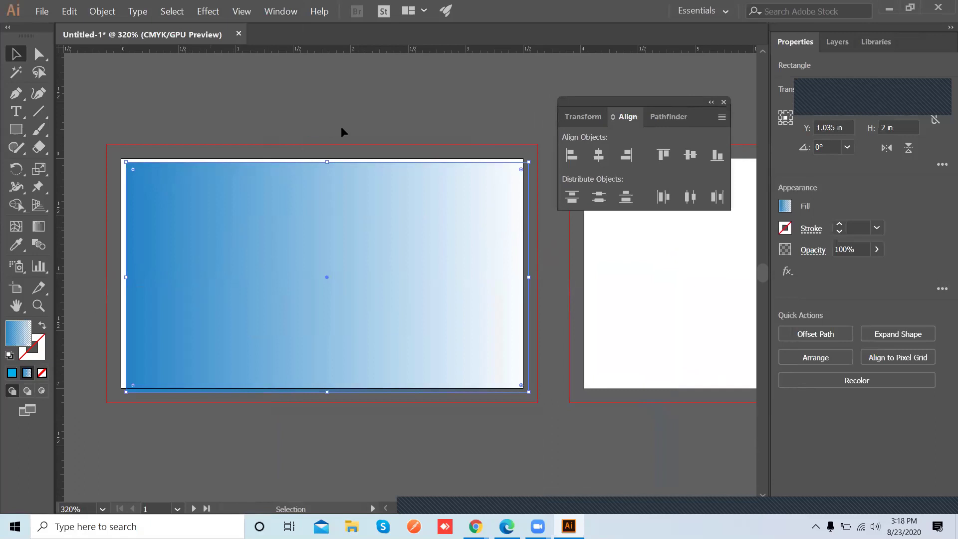
{"action": "left_click", "coordinate": [508, 104]}
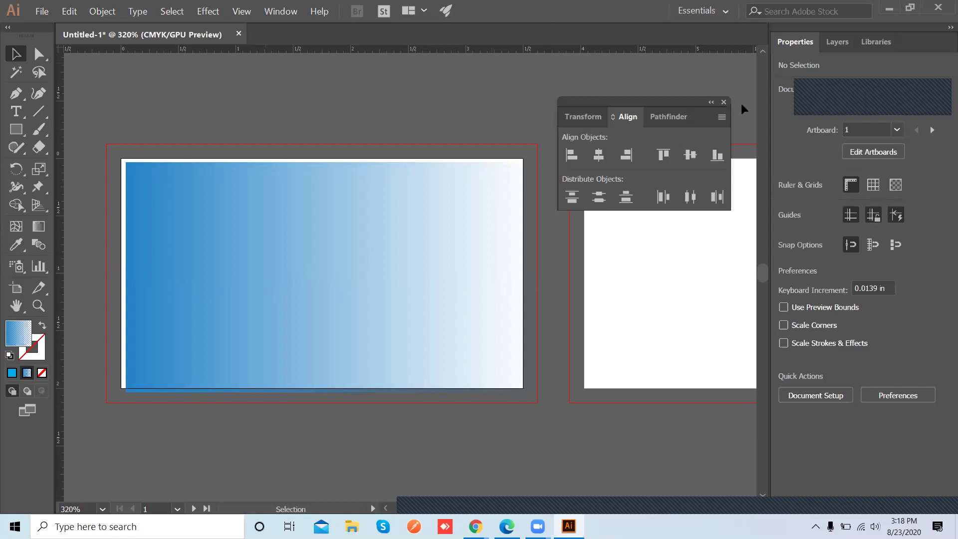
{"action": "left_click", "coordinate": [721, 118]}
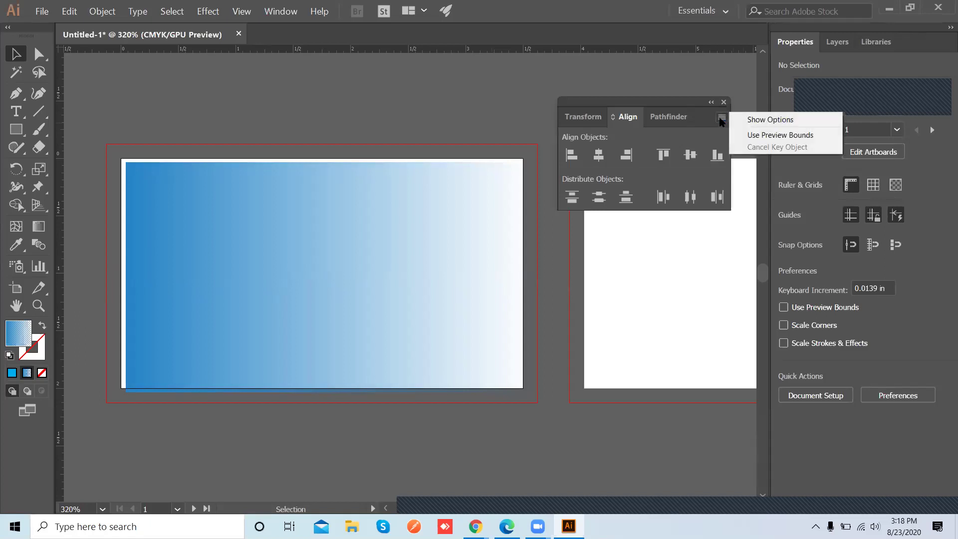
{"action": "left_click", "coordinate": [756, 120]}
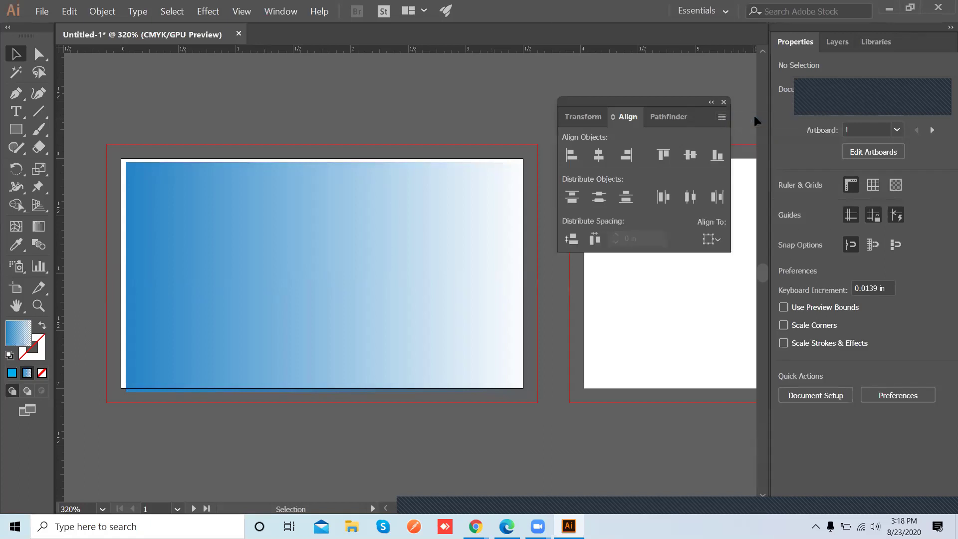
{"action": "left_click", "coordinate": [717, 241]}
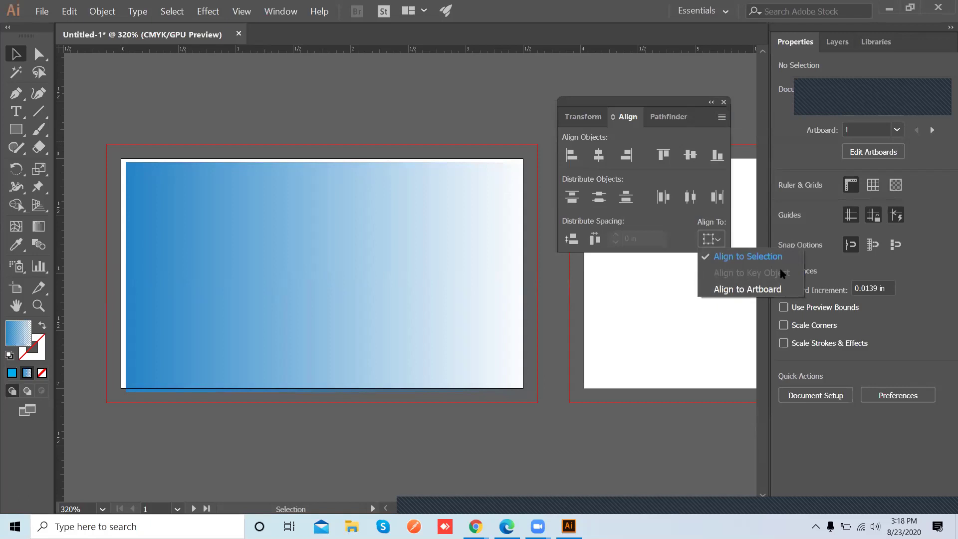
{"action": "left_click", "coordinate": [767, 290]}
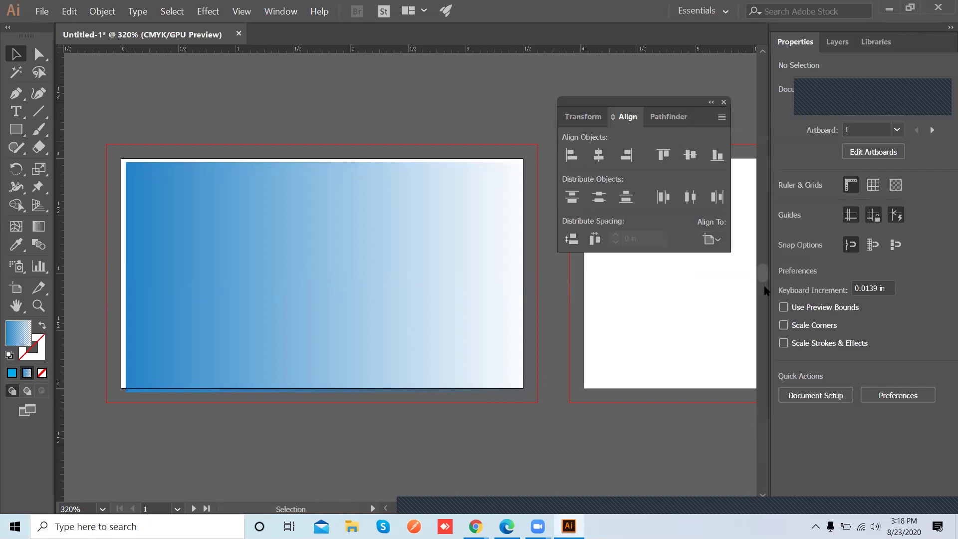
- Align the gradient rectangle to the artboard's left and top edges so it fills the card
{"action": "key", "text": "ctrl+a"}
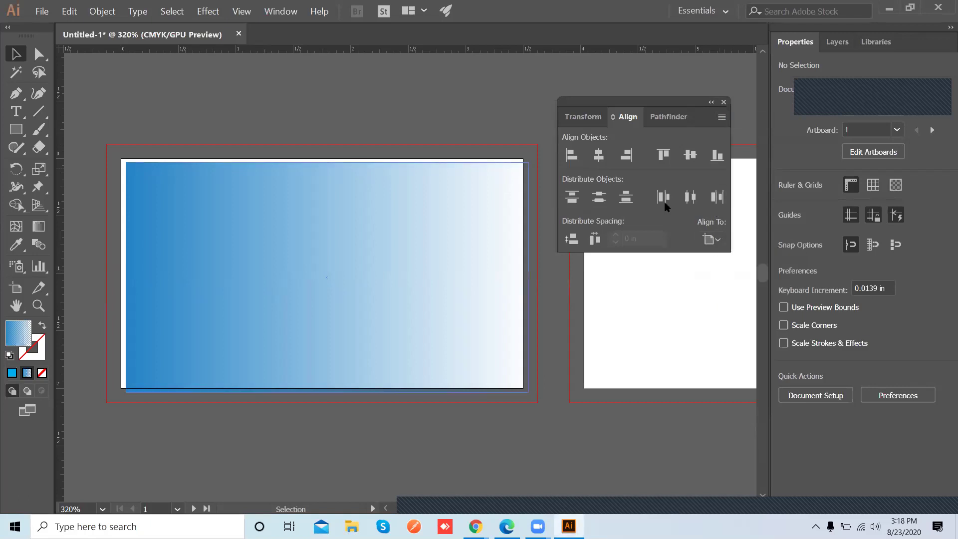
{"action": "left_click", "coordinate": [572, 155]}
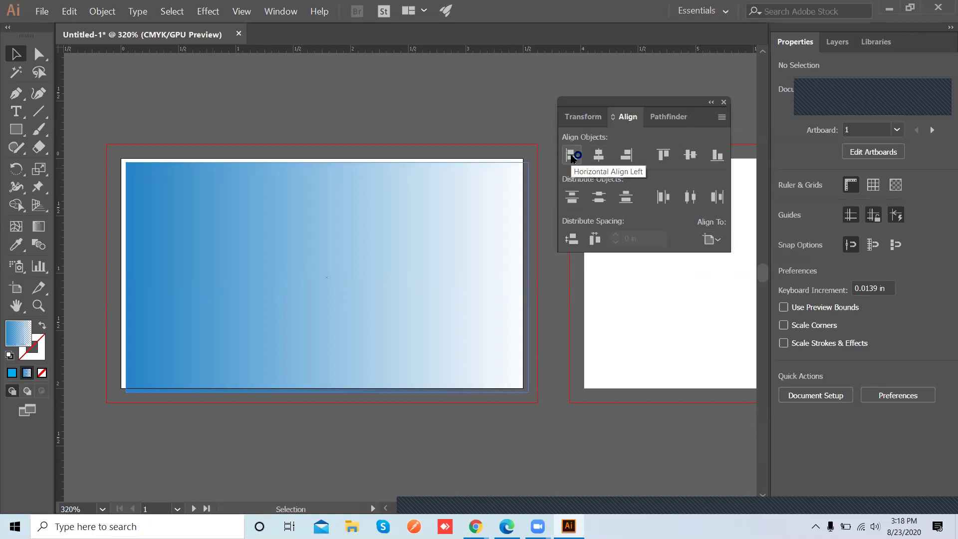
{"action": "left_click", "coordinate": [307, 264]}
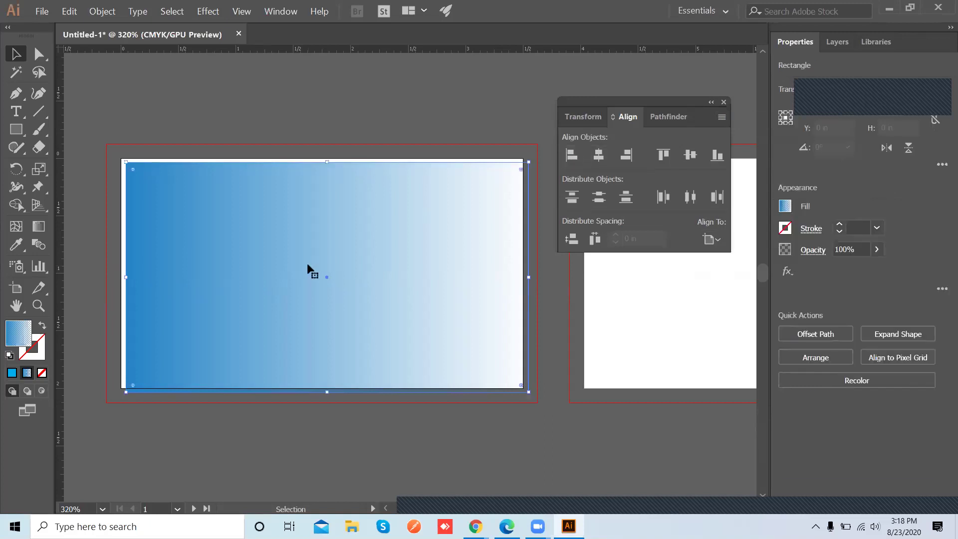
{"action": "left_click", "coordinate": [574, 157]}
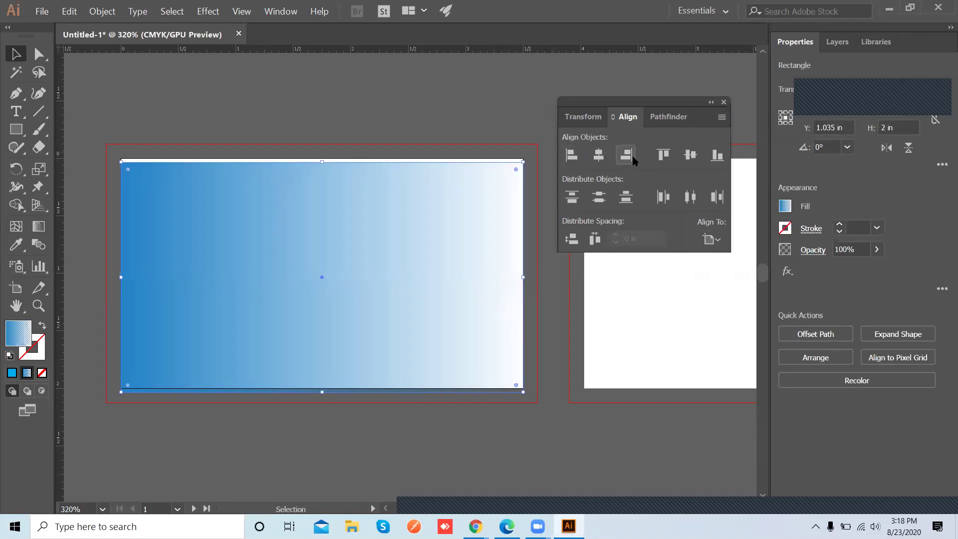
{"action": "left_click", "coordinate": [664, 158]}
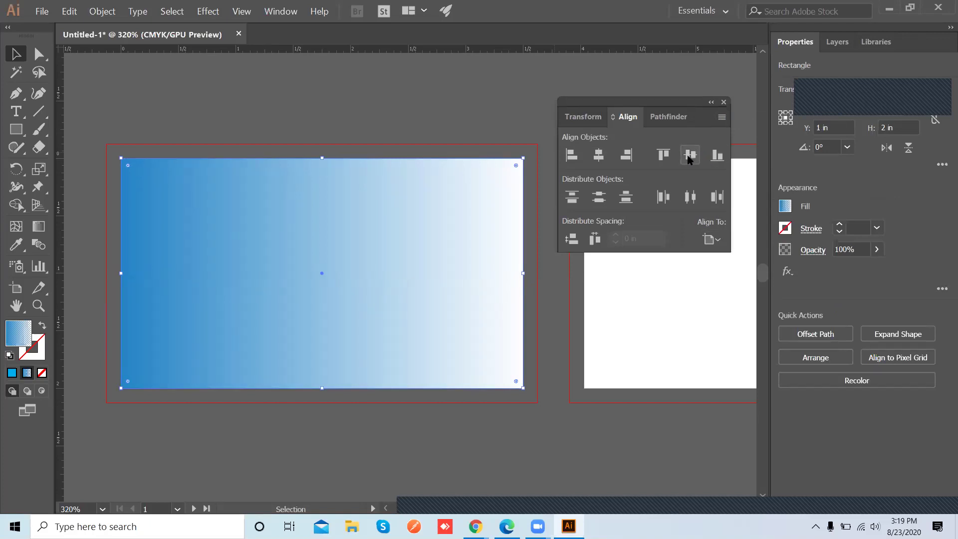
{"action": "left_click", "coordinate": [689, 159]}
{"action": "left_click", "coordinate": [689, 159]}
{"action": "key", "text": "ctrl+shift+a"}
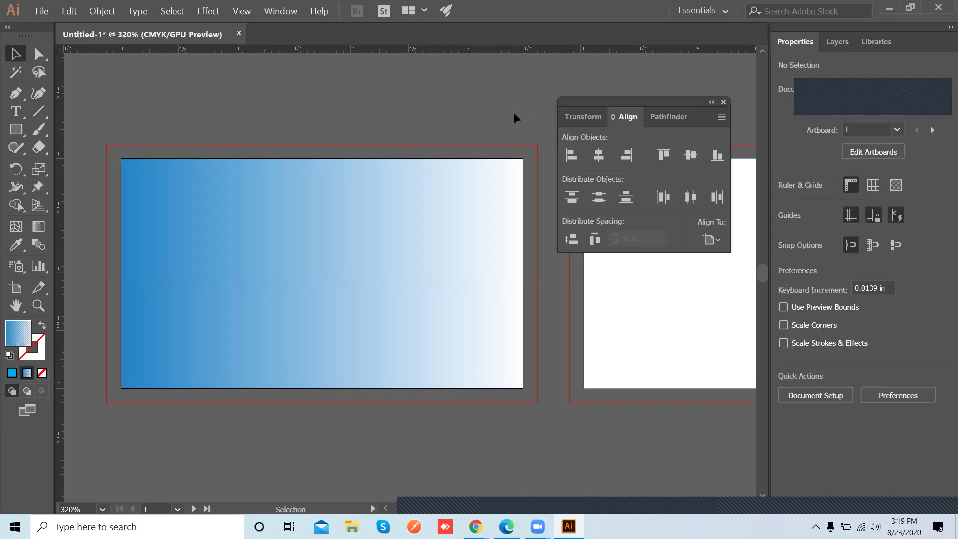
{"action": "left_click", "coordinate": [579, 165]}
{"action": "left_click", "coordinate": [724, 102]}
{"action": "left_click", "coordinate": [287, 14]}
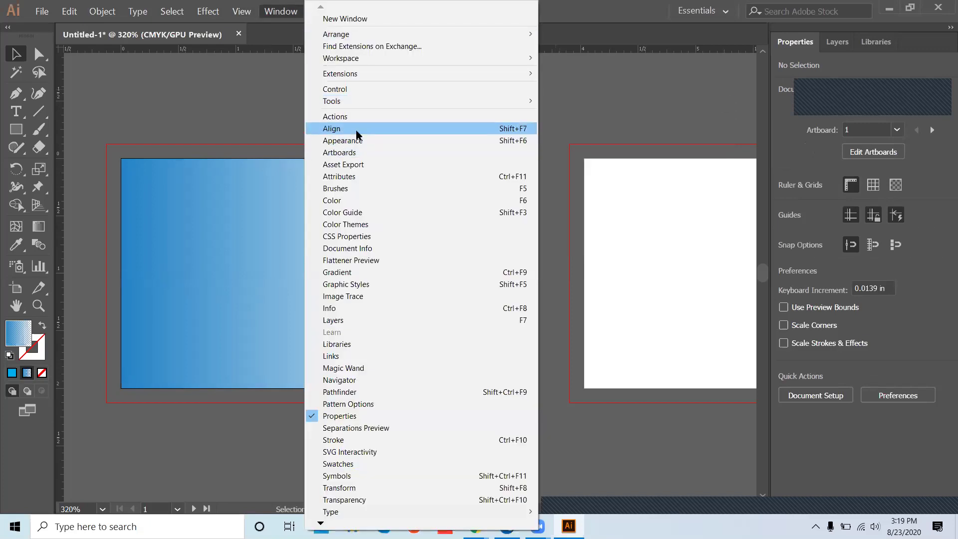
{"action": "left_click", "coordinate": [357, 131]}
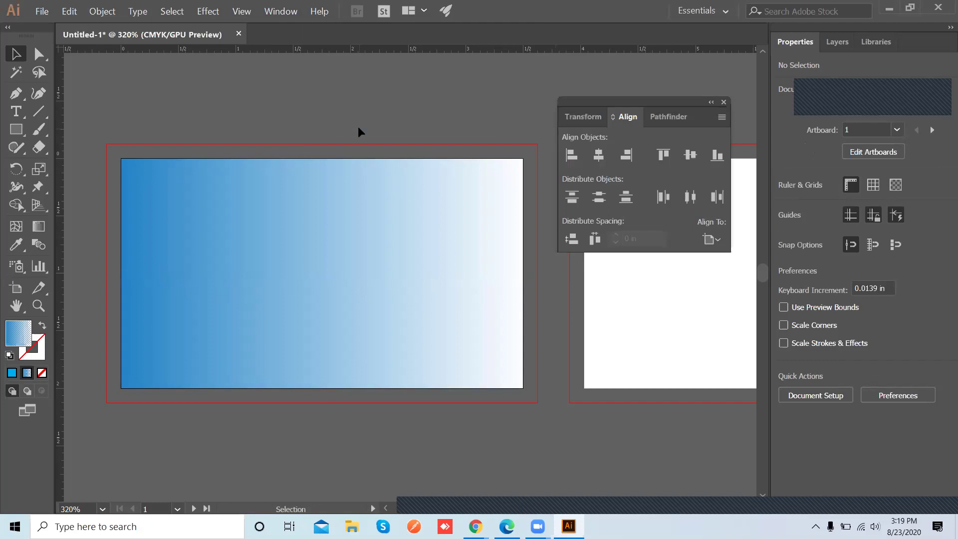
{"action": "left_click", "coordinate": [442, 232]}
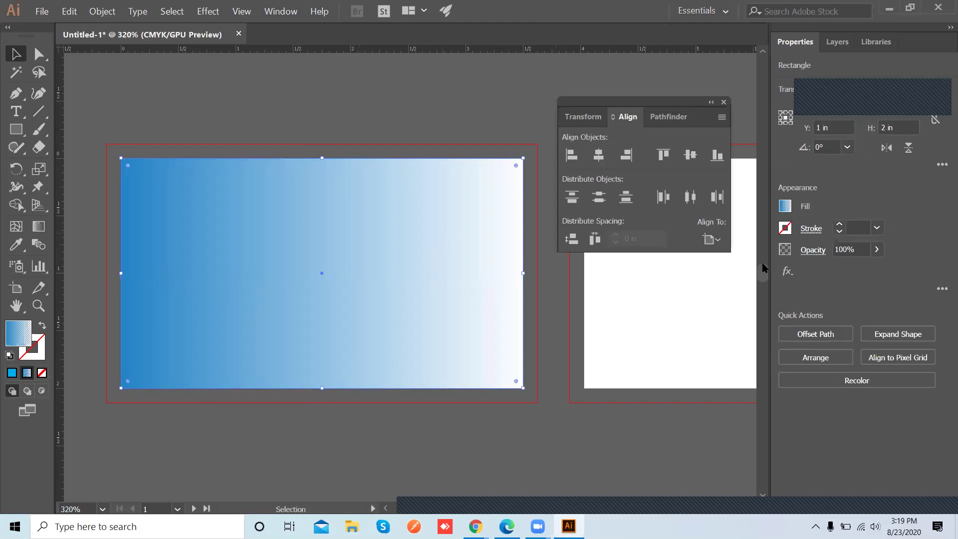
{"action": "left_click", "coordinate": [714, 240]}
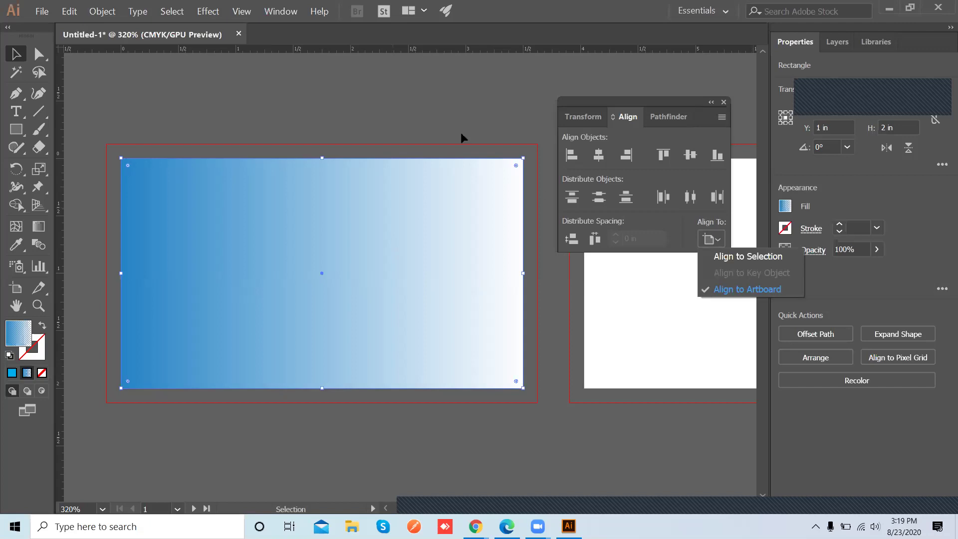
{"action": "left_click", "coordinate": [472, 88]}
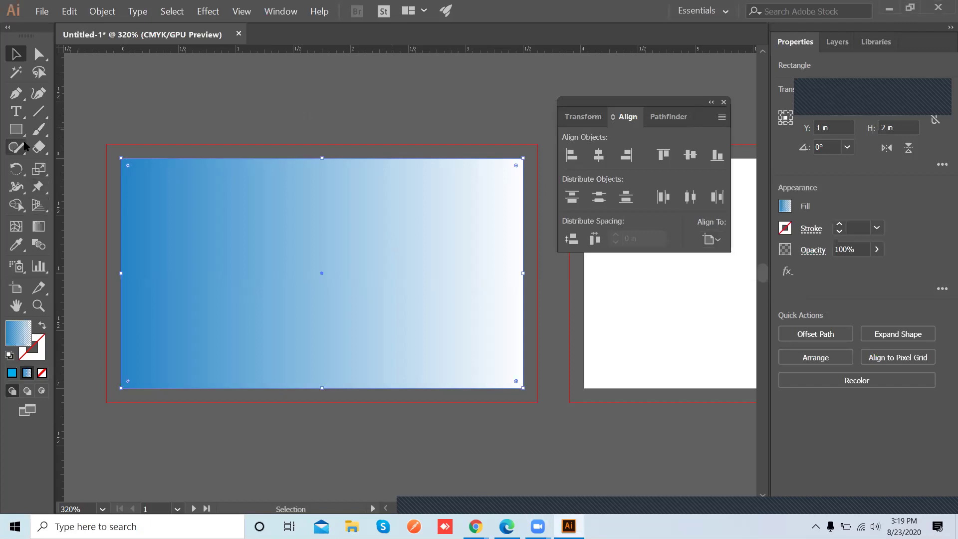
- Draw a smaller 0.979 in square near the artboard centre and give it a solid cyan fill
{"action": "left_click", "coordinate": [16, 130]}
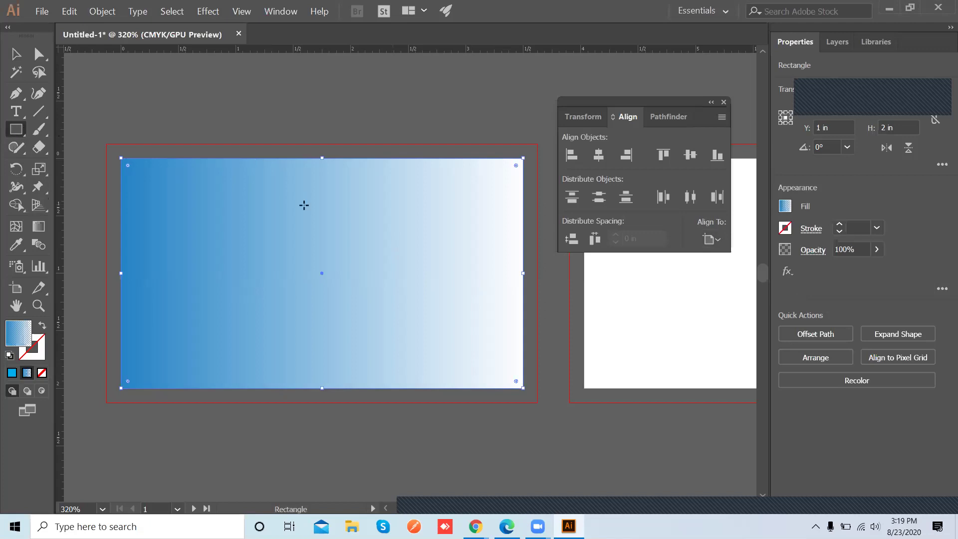
{"action": "left_click_drag", "start_coordinate": [304, 205], "coordinate": [416, 317]}
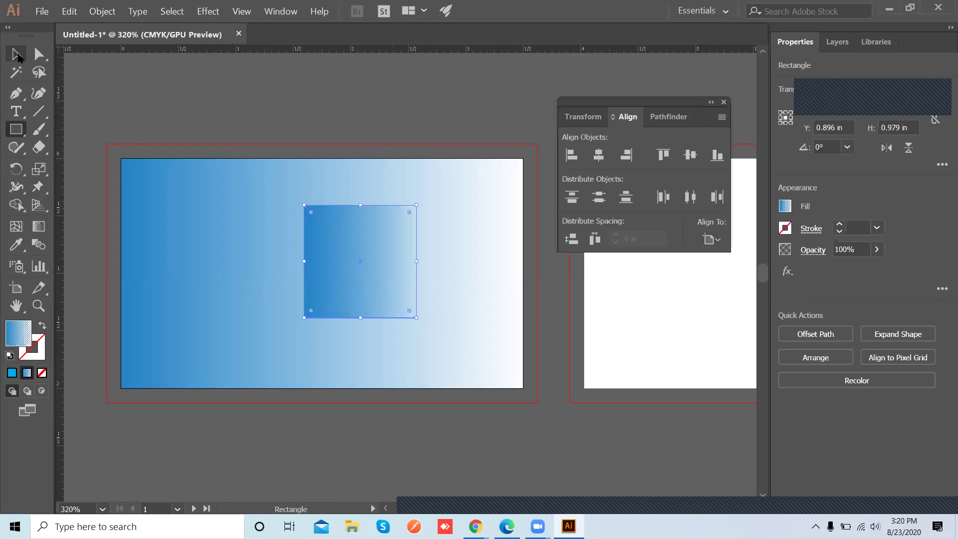
{"action": "left_click", "coordinate": [18, 56]}
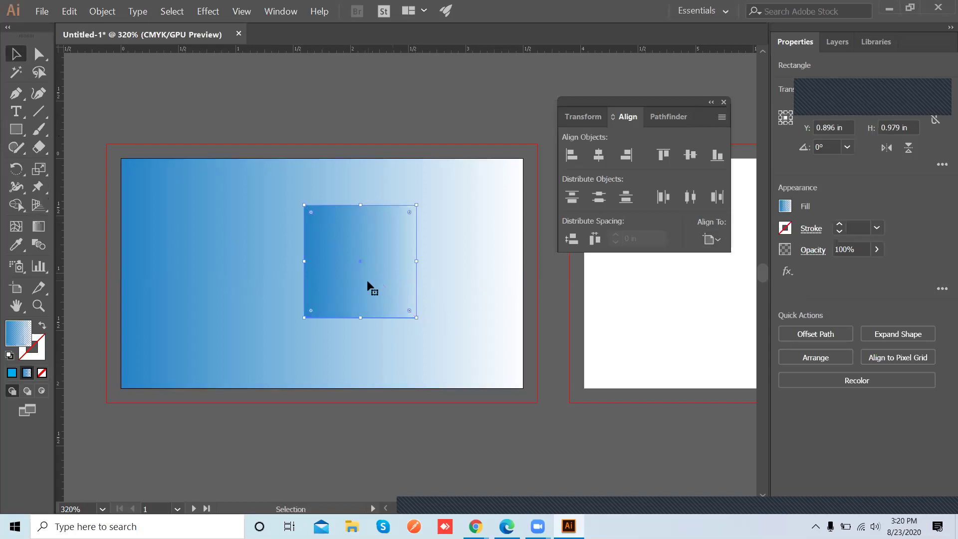
{"action": "left_click", "coordinate": [27, 373]}
{"action": "left_click", "coordinate": [11, 375]}
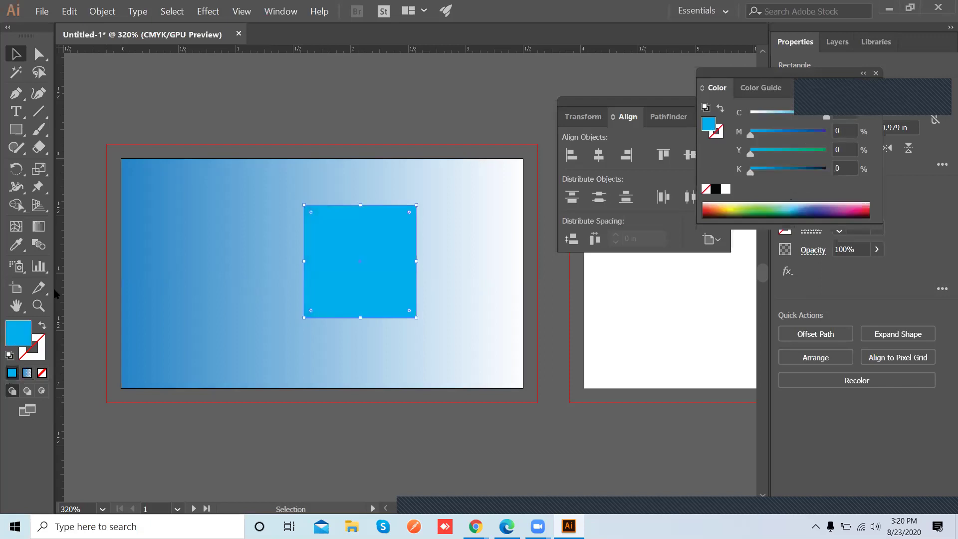
- Select the cyan square and the gradient background together using Shift-clicks
{"action": "left_click", "coordinate": [283, 96]}
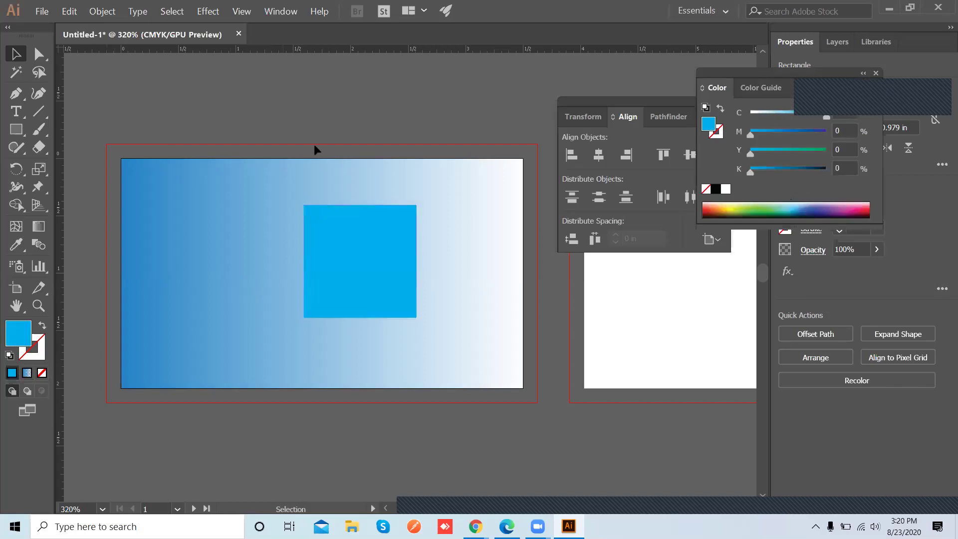
{"action": "left_click", "coordinate": [359, 271]}
{"action": "left_click", "coordinate": [200, 300], "text": "shift"}
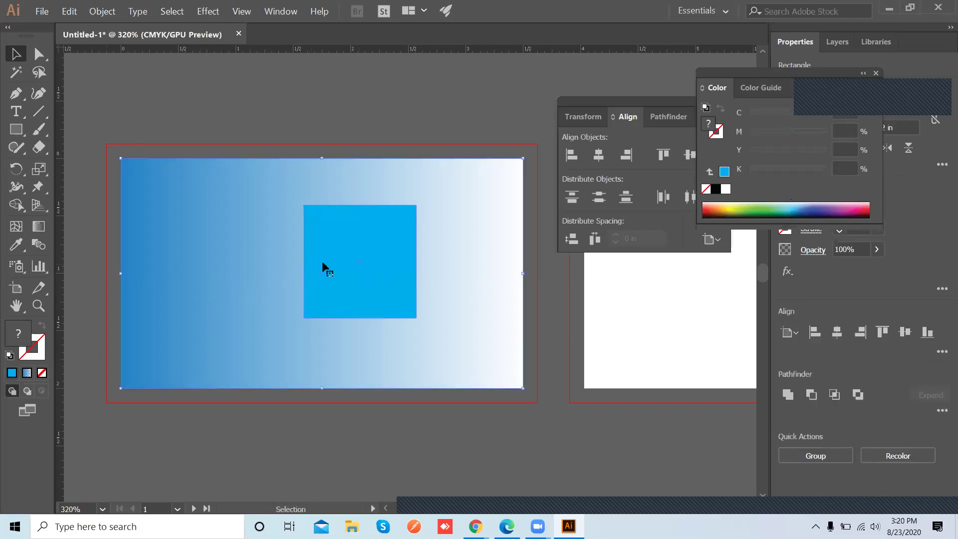
{"action": "left_click", "coordinate": [340, 262], "text": "shift"}
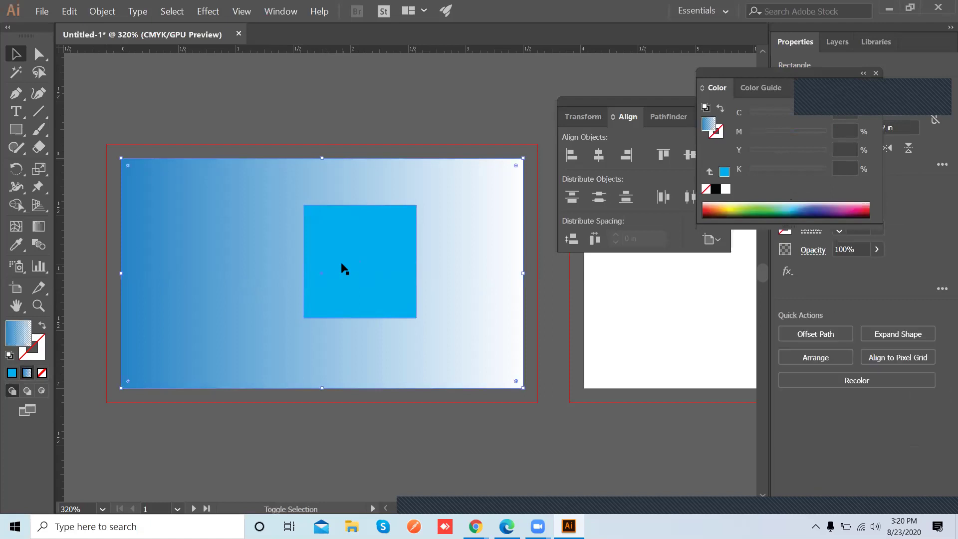
{"action": "left_click", "coordinate": [340, 262], "text": "shift"}
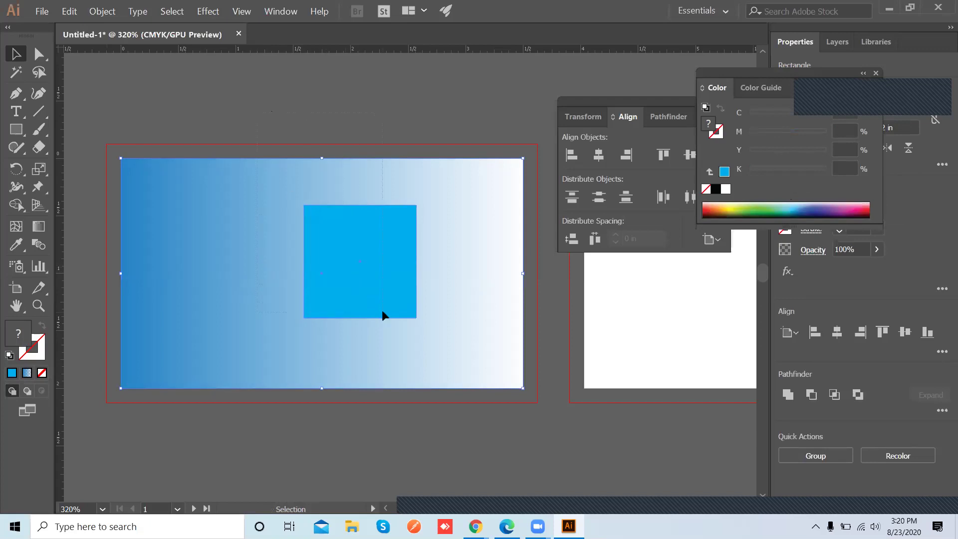
{"action": "left_click", "coordinate": [436, 132]}
{"action": "left_click", "coordinate": [362, 259]}
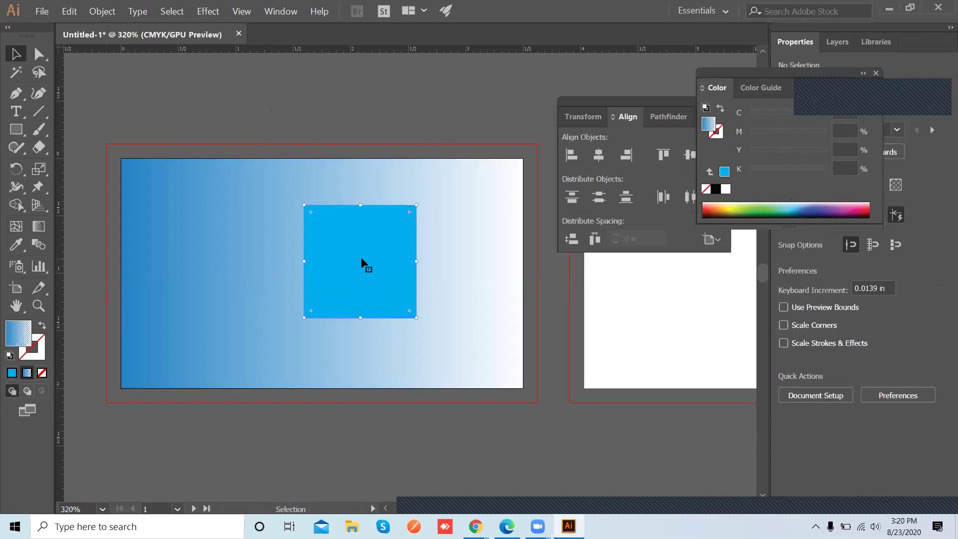
{"action": "left_click", "coordinate": [203, 194], "text": "shift"}
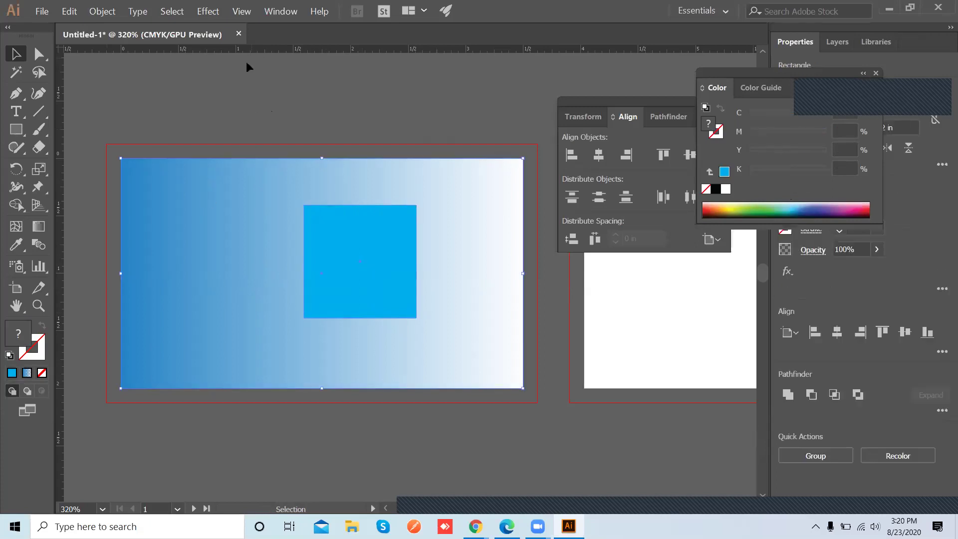
{"action": "left_click", "coordinate": [266, 98]}
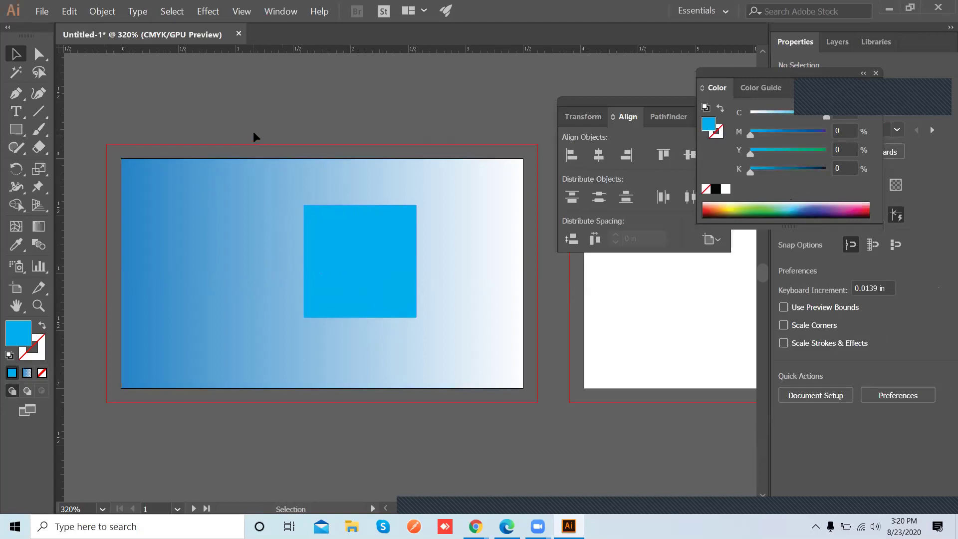
{"action": "left_click", "coordinate": [373, 343]}
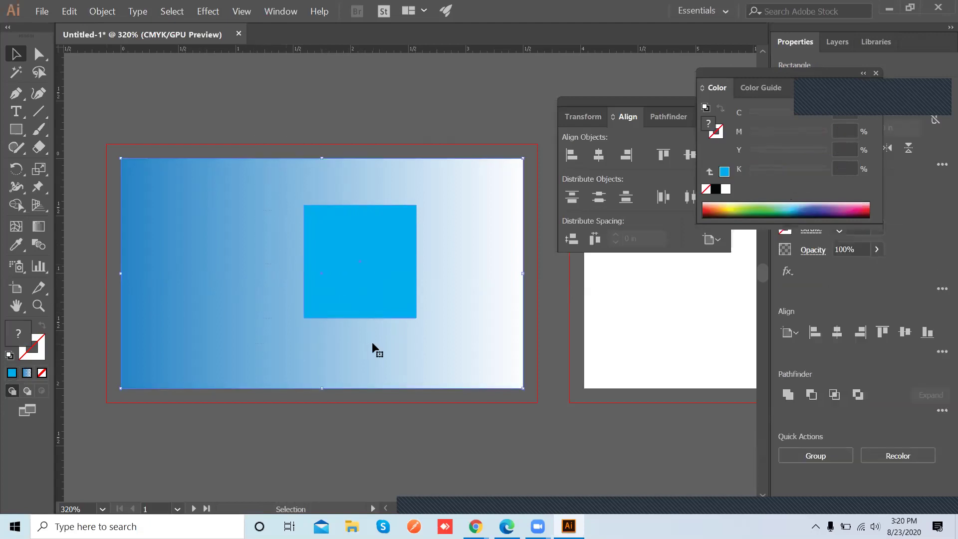
- Apply Horizontal Align Center so the cyan square is centred on the gradient background
{"action": "left_click", "coordinate": [601, 163]}
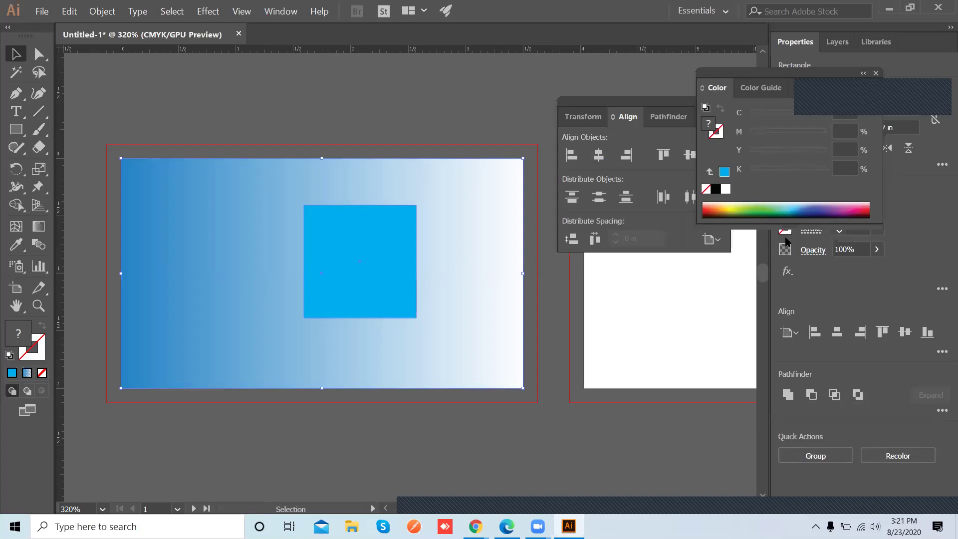
{"action": "left_click", "coordinate": [599, 156]}
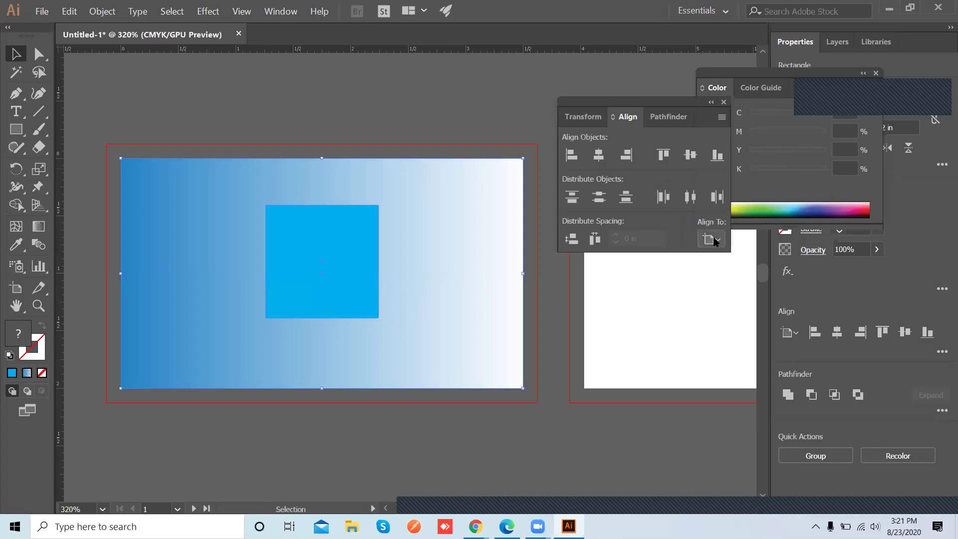
- Nudge the background and square downward with the arrow key until they clear the artboard
{"action": "key", "text": "Down"}
{"action": "key", "text": "Down"}
{"action": "key", "text": "Down"}
{"action": "key", "text": "Down"}
{"action": "key", "text": "Down"}
{"action": "key", "text": "Down"}
{"action": "key", "text": "Down"}
{"action": "key", "text": "Down"}
{"action": "key", "text": "Down"}
{"action": "key", "text": "Down"}
{"action": "key", "text": "Down"}
{"action": "key", "text": "Down"}
{"action": "key", "text": "Down"}
{"action": "key", "text": "Down"}
{"action": "key", "text": "Down"}
{"action": "key", "text": "Down"}
{"action": "key", "text": "Down"}
{"action": "key", "text": "Down"}
{"action": "key", "text": "Down"}
{"action": "key", "text": "Down"}
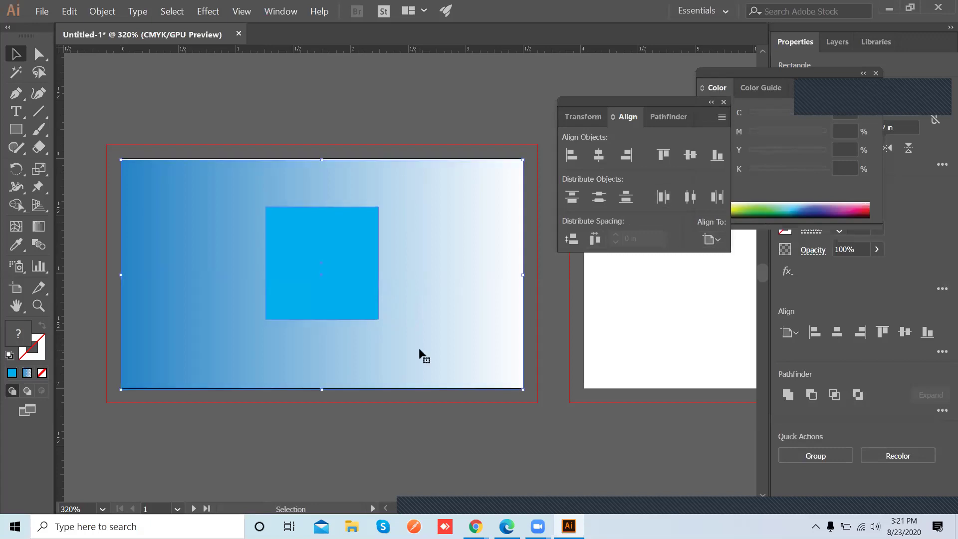
{"action": "key", "text": "Down"}
{"action": "key", "text": "Down"}
{"action": "key", "text": "Down"}
{"action": "key", "text": "Down"}
{"action": "key", "text": "Down"}
{"action": "key", "text": "Down"}
{"action": "key", "text": "Down"}
{"action": "key", "text": "Down"}
{"action": "key", "text": "Down"}
{"action": "key", "text": "Down"}
{"action": "key", "text": "Down"}
{"action": "key", "text": "Down"}
{"action": "key", "text": "Down"}
{"action": "key", "text": "Down"}
{"action": "key", "text": "Down"}
{"action": "key", "text": "Down"}
{"action": "key", "text": "Down"}
{"action": "key", "text": "Down"}
{"action": "key", "text": "Down"}
{"action": "key", "text": "Down"}
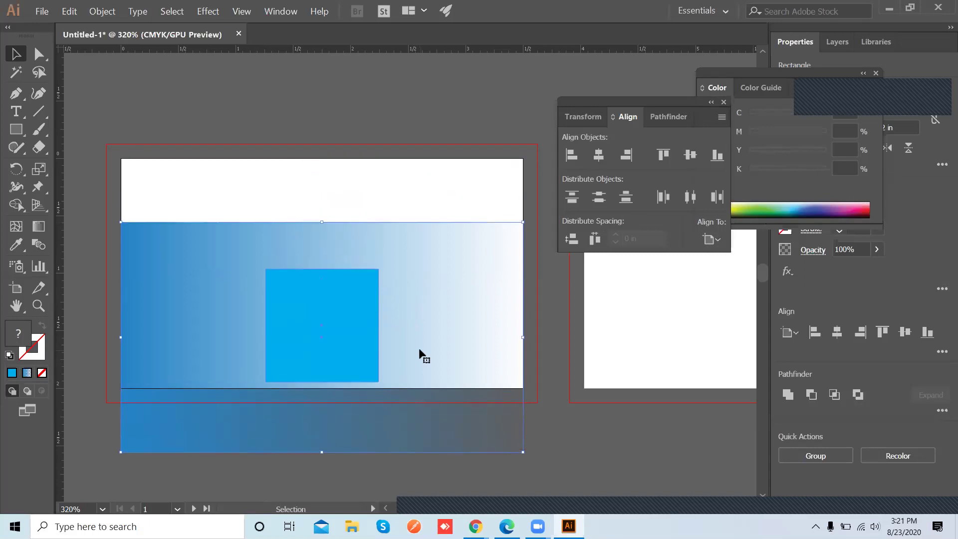
{"action": "key", "text": "Down"}
{"action": "key", "text": "Down"}
{"action": "key", "text": "Down"}
{"action": "key", "text": "Down"}
{"action": "key", "text": "Down"}
{"action": "key", "text": "Down"}
{"action": "key", "text": "Down"}
{"action": "key", "text": "Down"}
{"action": "key", "text": "Down"}
{"action": "key", "text": "Down"}
{"action": "key", "text": "Down"}
{"action": "key", "text": "Down"}
{"action": "key", "text": "Down"}
{"action": "key", "text": "Down"}
{"action": "key", "text": "Down"}
{"action": "key", "text": "Down"}
{"action": "key", "text": "Down"}
{"action": "key", "text": "Down"}
{"action": "key", "text": "Down"}
{"action": "key", "text": "Down"}
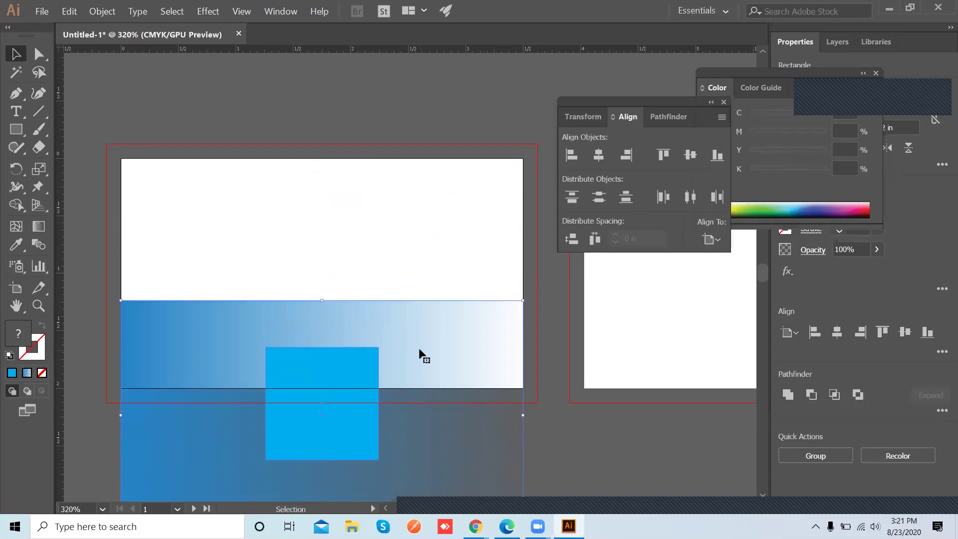
{"action": "key", "text": "Down"}
{"action": "key", "text": "Down"}
{"action": "key", "text": "Down"}
{"action": "key", "text": "Down"}
{"action": "key", "text": "Down"}
{"action": "key", "text": "Down"}
{"action": "key", "text": "Down"}
{"action": "key", "text": "Down"}
{"action": "key", "text": "Down"}
{"action": "key", "text": "Down"}
{"action": "key", "text": "Down"}
{"action": "key", "text": "Down"}
{"action": "key", "text": "Down"}
{"action": "key", "text": "Down"}
{"action": "key", "text": "Down"}
{"action": "key", "text": "Down"}
{"action": "key", "text": "Down"}
{"action": "key", "text": "Down"}
{"action": "key", "text": "Down"}
{"action": "key", "text": "Down"}
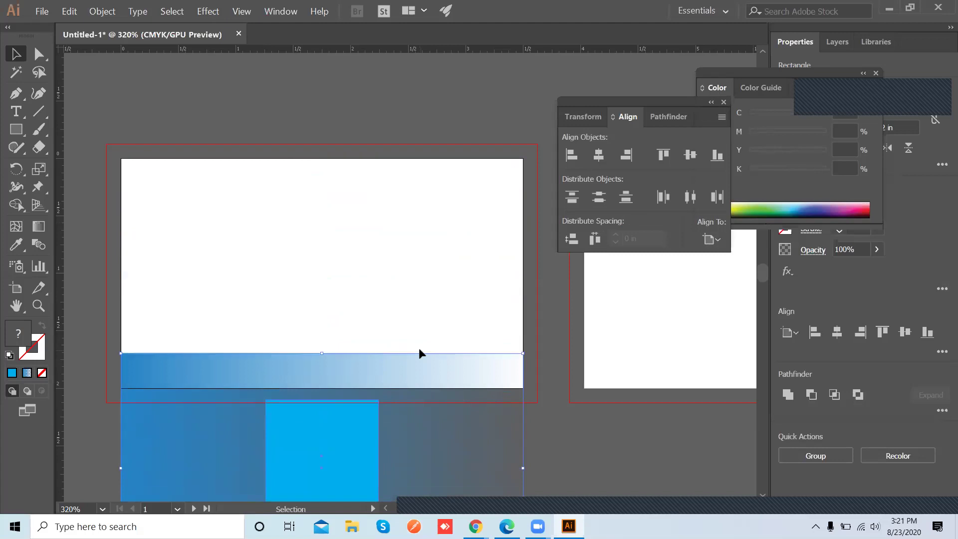
{"action": "key", "text": "Down"}
{"action": "key", "text": "Down"}
{"action": "key", "text": "Down"}
{"action": "key", "text": "Down"}
{"action": "key", "text": "Down"}
{"action": "key", "text": "Down"}
{"action": "key", "text": "Down"}
{"action": "key", "text": "Down"}
{"action": "key", "text": "Down"}
{"action": "key", "text": "Down"}
{"action": "key", "text": "Down"}
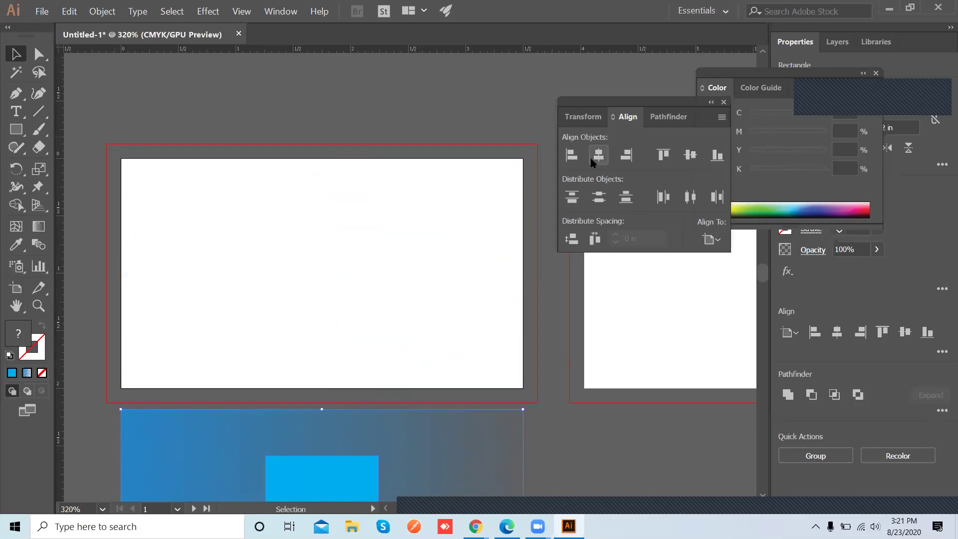
- Align the shapes back to the artboard top, then put the square in the bottom-left corner
{"action": "left_click", "coordinate": [663, 155]}
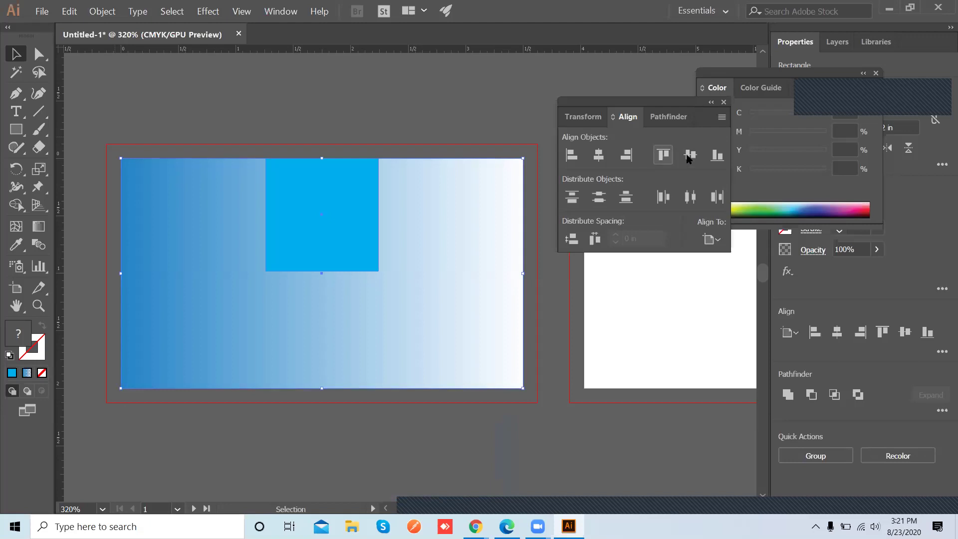
{"action": "left_click", "coordinate": [719, 159]}
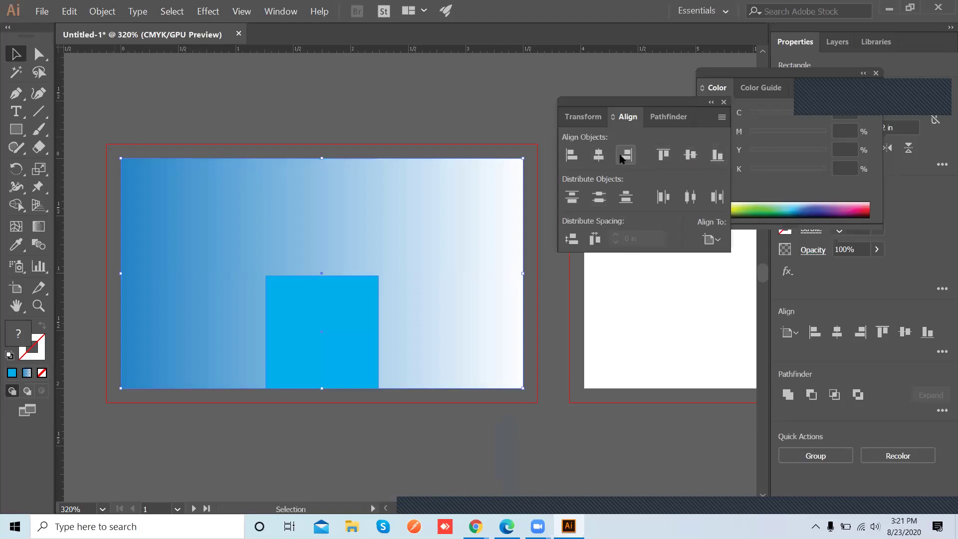
{"action": "left_click", "coordinate": [570, 158]}
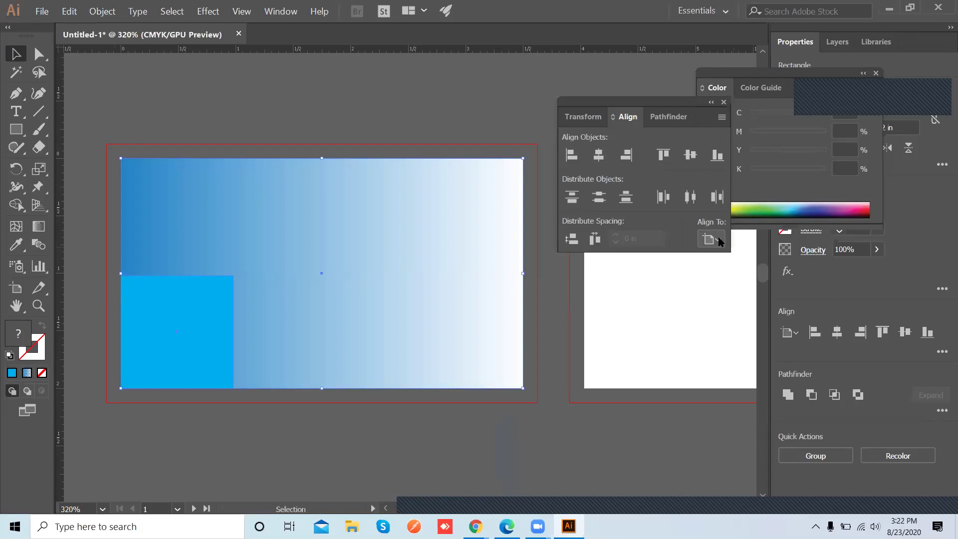
{"action": "left_click", "coordinate": [721, 241]}
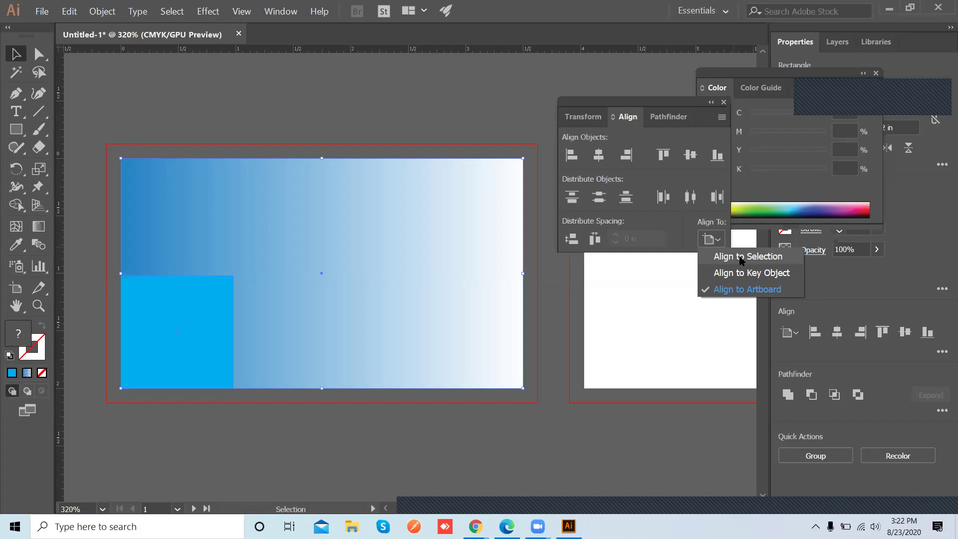
- Switch Align To Selection, centre the square on the background, then align it to the bottom
{"action": "left_click", "coordinate": [742, 257]}
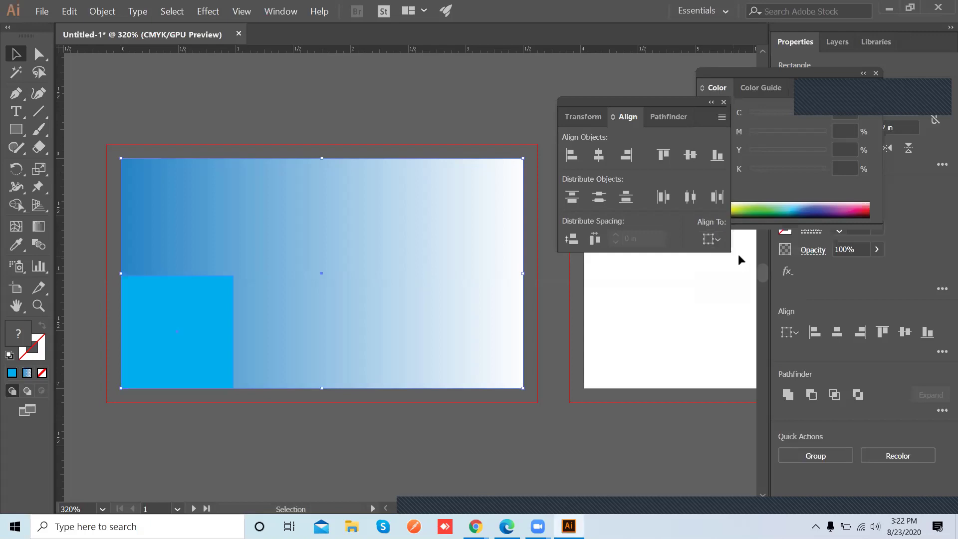
{"action": "left_click", "coordinate": [598, 155]}
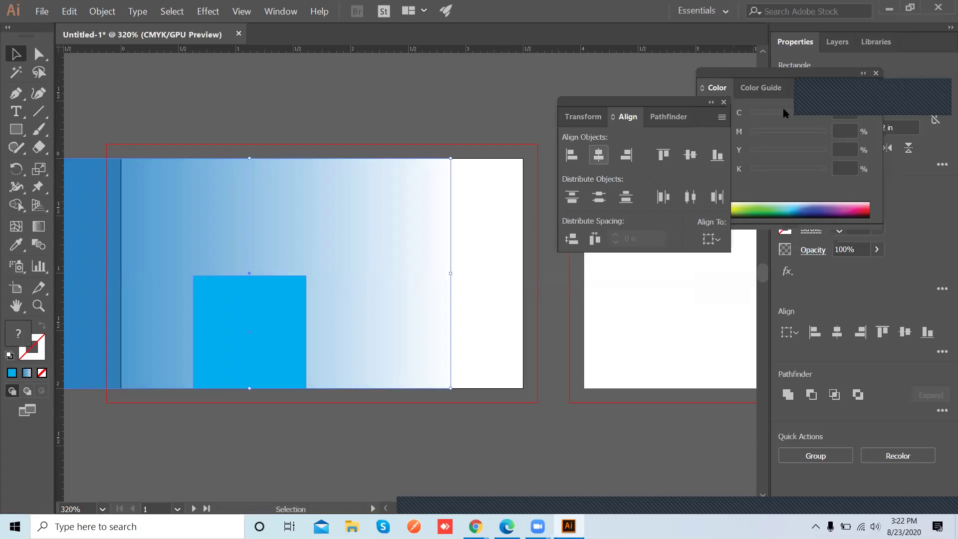
{"action": "left_click", "coordinate": [690, 155]}
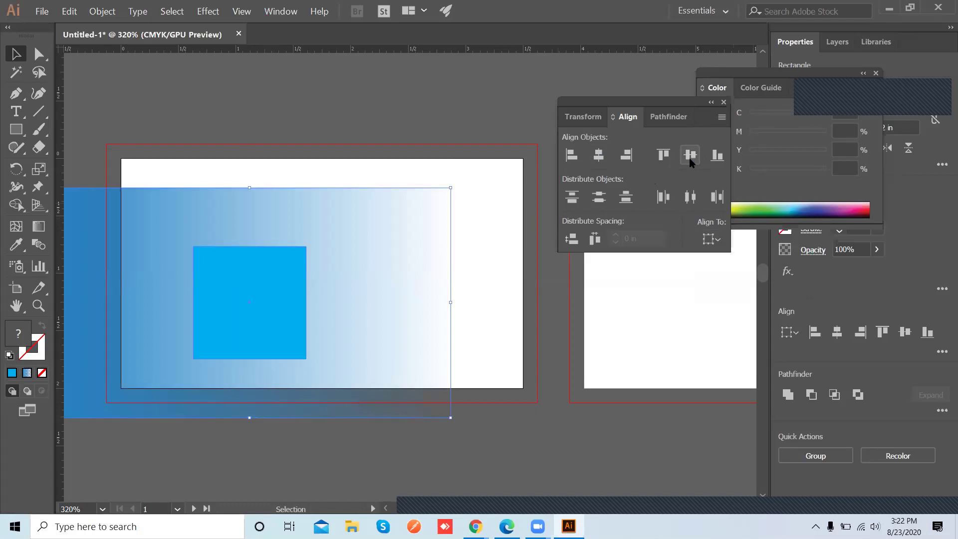
{"action": "left_click", "coordinate": [717, 156]}
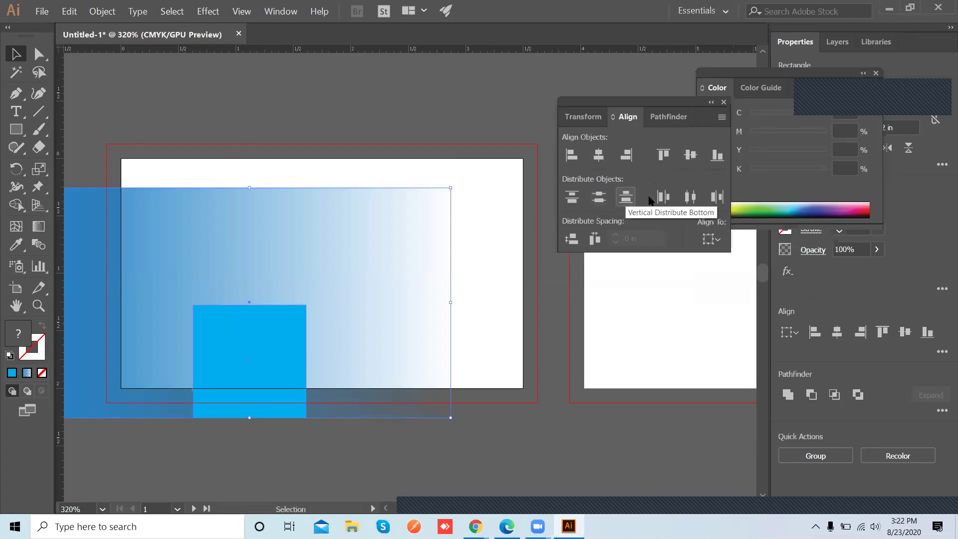
{"action": "left_click", "coordinate": [691, 197]}
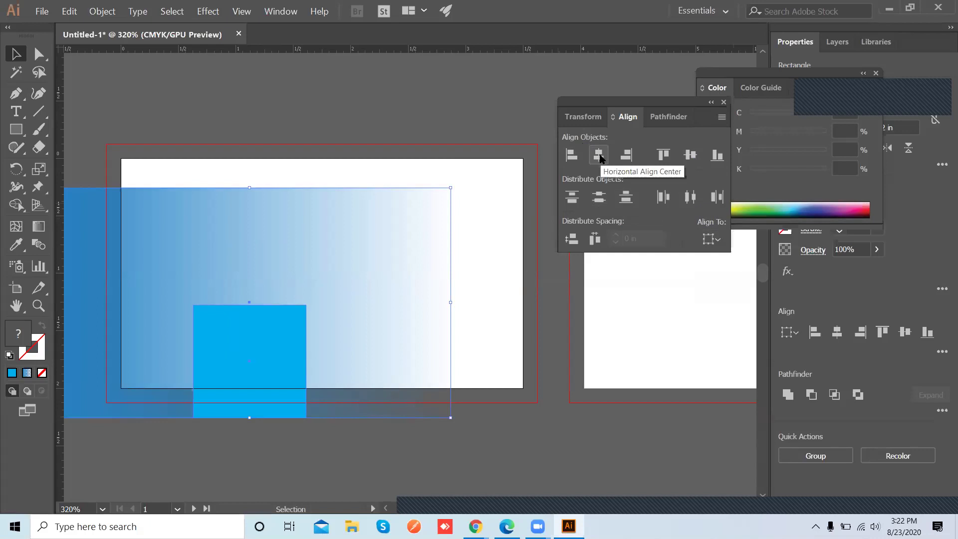
- Try left, right, top, middle and bottom alignments, leaving the square lower-right, then close the Color panel
{"action": "left_click", "coordinate": [571, 157]}
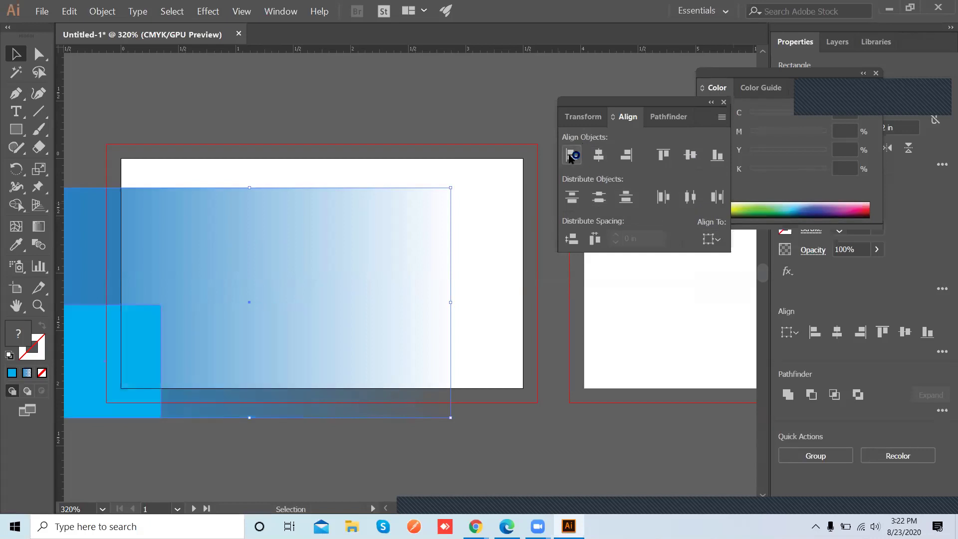
{"action": "left_click", "coordinate": [632, 158]}
{"action": "left_click", "coordinate": [665, 162]}
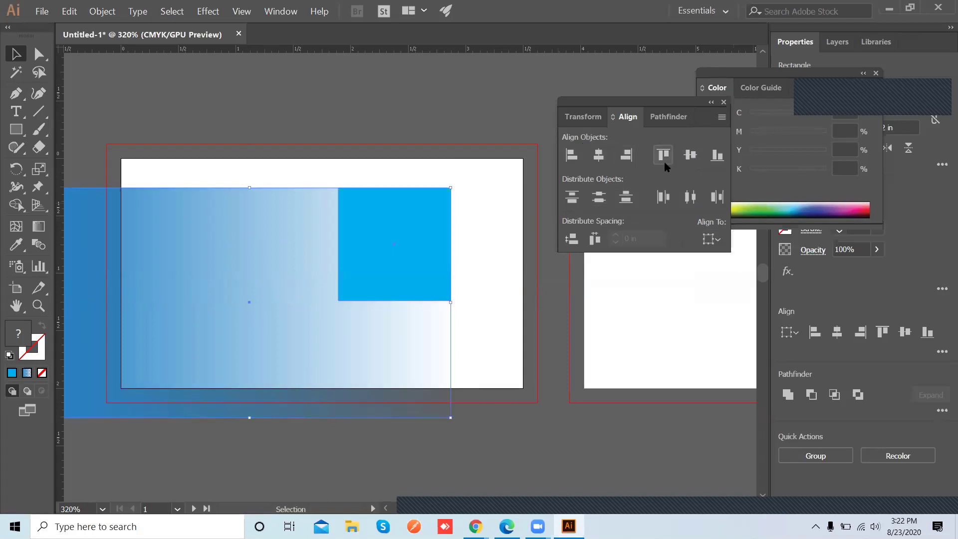
{"action": "left_click", "coordinate": [691, 160]}
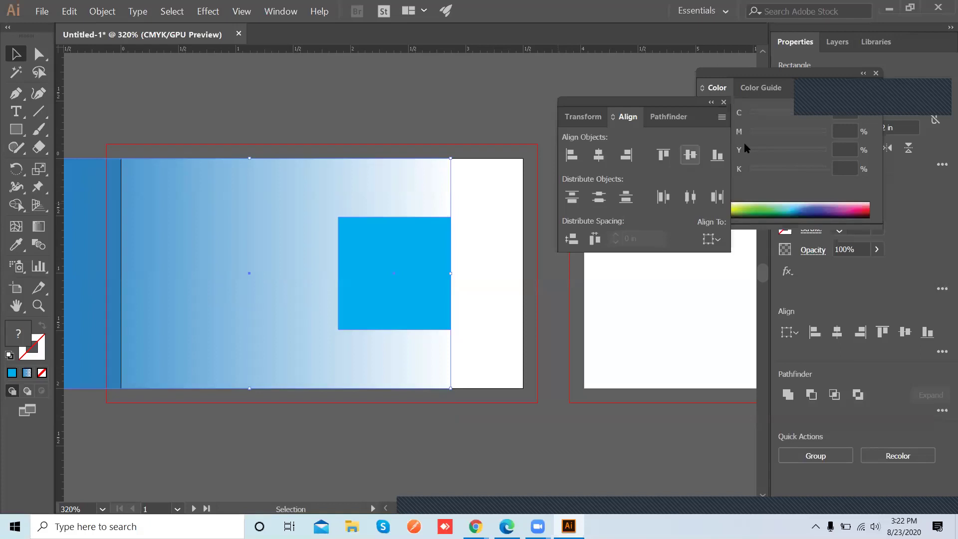
{"action": "left_click", "coordinate": [717, 157]}
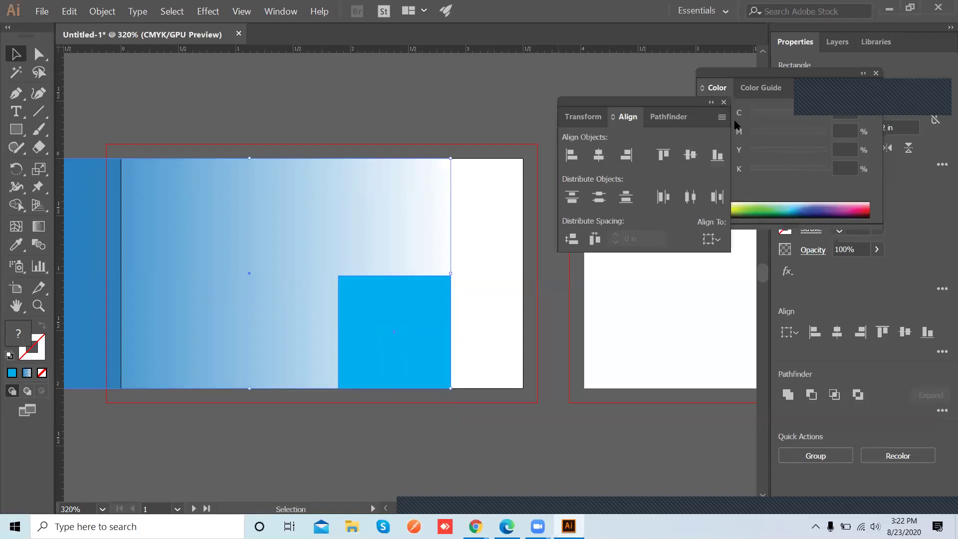
{"action": "left_click", "coordinate": [722, 96]}
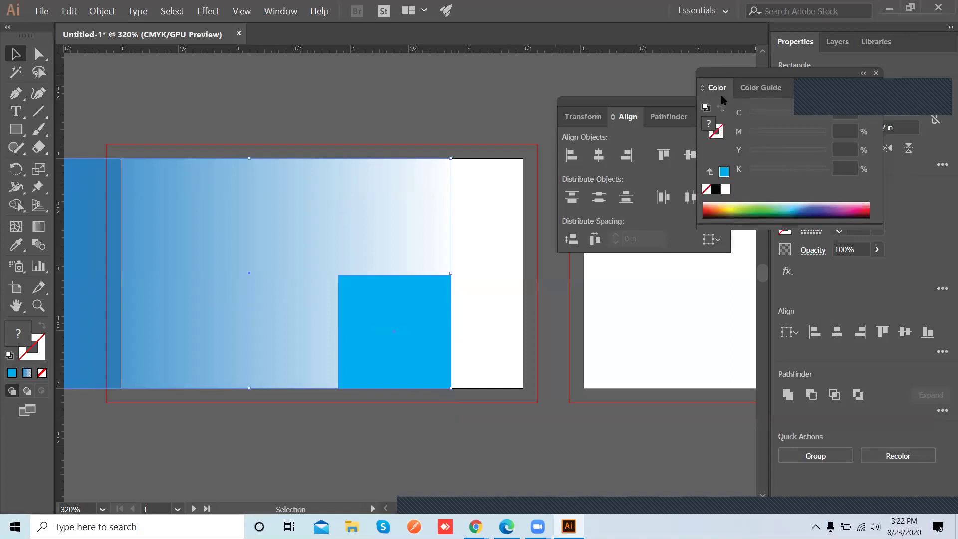
{"action": "left_click", "coordinate": [877, 73]}
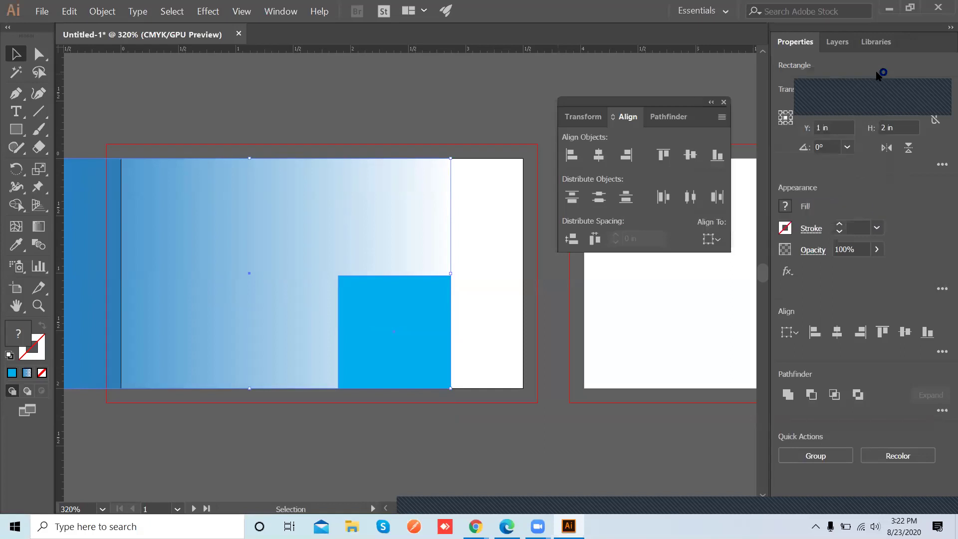
- Close the floating Align panel and undo the accidental deletion of the gradient rectangle and cyan square
{"action": "left_click", "coordinate": [724, 102]}
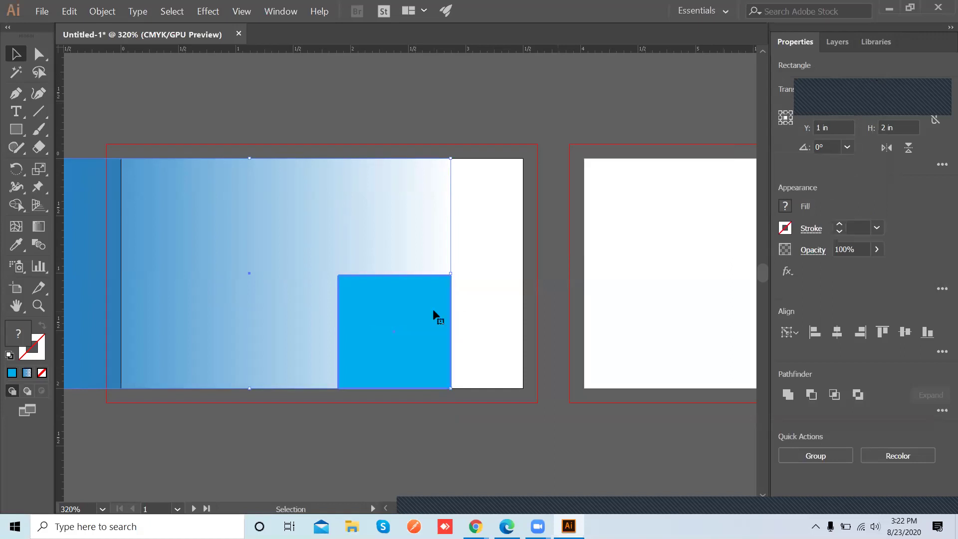
{"action": "key", "text": "Delete"}
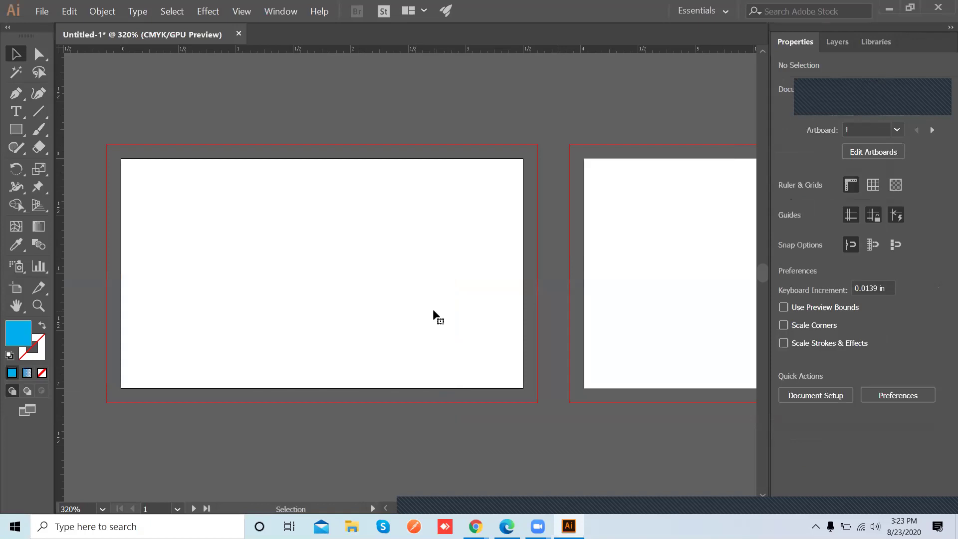
{"action": "key", "text": "ctrl+z"}
{"action": "key", "text": "ctrl+shift+z"}
{"action": "key", "text": "a"}
{"action": "key", "text": "ctrl+z"}
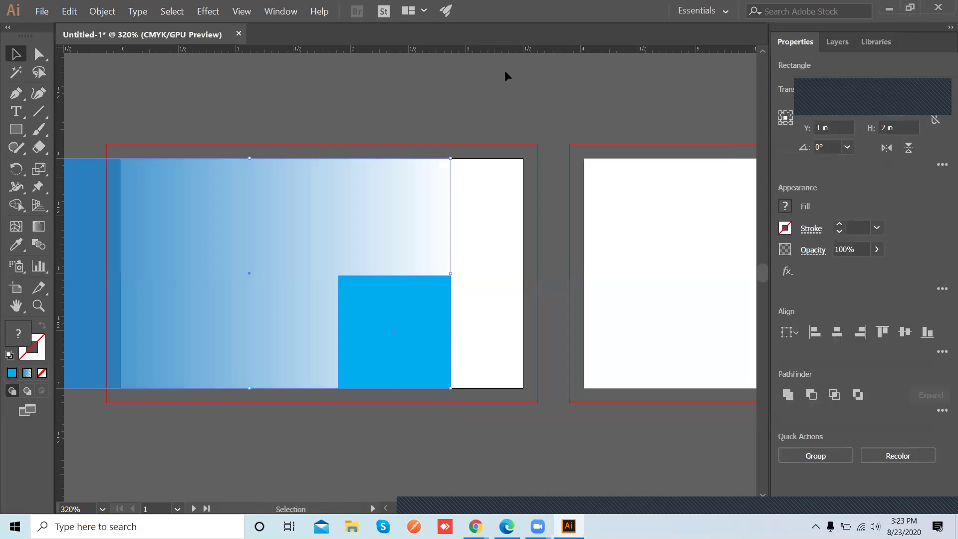
- Move the cyan square below the artboard and nudge the gradient rectangle one step right
{"action": "left_click", "coordinate": [507, 80]}
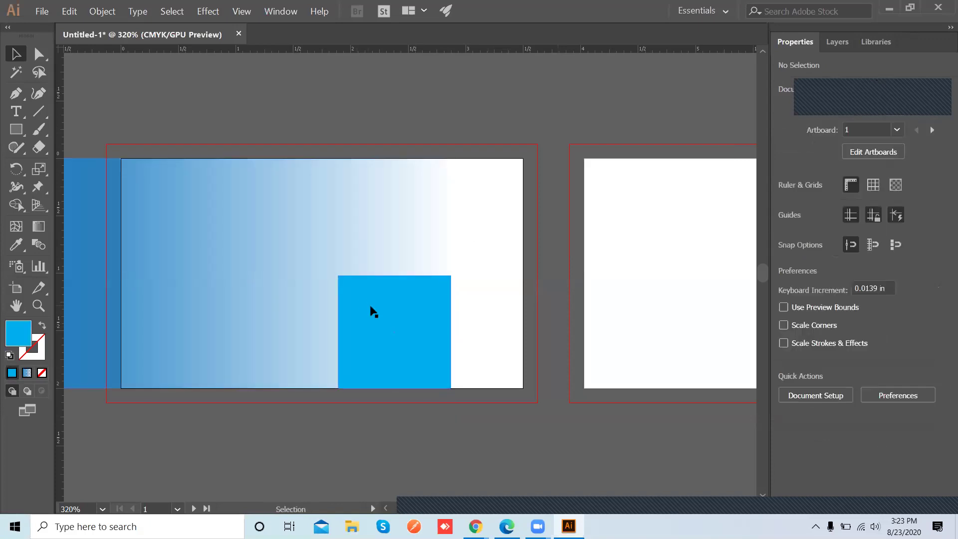
{"action": "left_click_drag", "start_coordinate": [372, 310], "coordinate": [363, 434]}
{"action": "left_click", "coordinate": [265, 303]}
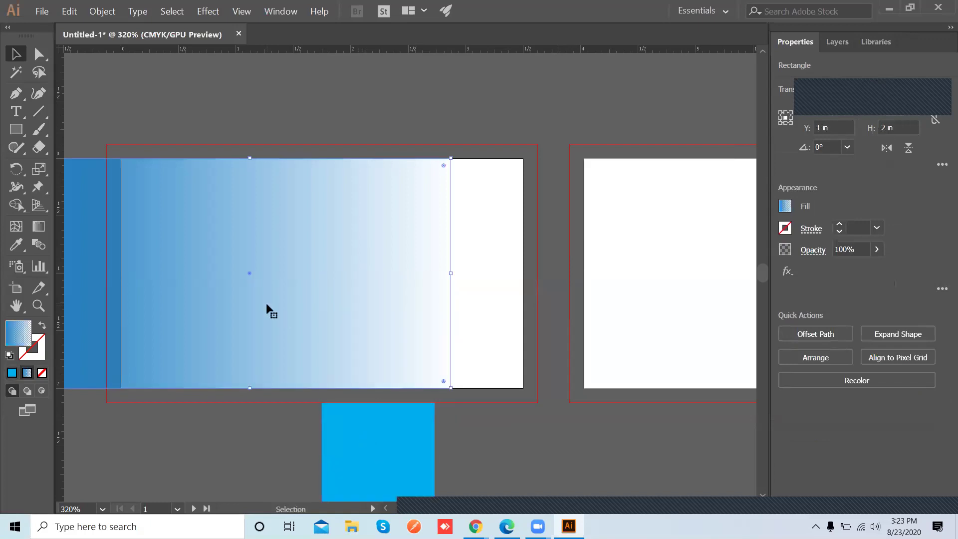
{"action": "key", "text": "Right"}
{"action": "key", "text": "Right"}
{"action": "key", "text": "Right"}
{"action": "key", "text": "Right"}
{"action": "key", "text": "Right"}
{"action": "key", "text": "Right"}
{"action": "key", "text": "Right"}
{"action": "key", "text": "Right"}
{"action": "key", "text": "Right"}
{"action": "key", "text": "Right"}
{"action": "key", "text": "Right"}
{"action": "key", "text": "Right"}
{"action": "key", "text": "Right"}
{"action": "key", "text": "Right"}
{"action": "key", "text": "Right"}
{"action": "key", "text": "Right"}
{"action": "key", "text": "Right"}
{"action": "key", "text": "Right"}
{"action": "key", "text": "Right"}
{"action": "key", "text": "Right"}
{"action": "key", "text": "Right"}
{"action": "key", "text": "Right"}
{"action": "key", "text": "Right"}
{"action": "key", "text": "Right"}
{"action": "key", "text": "Right"}
{"action": "key", "text": "Right"}
{"action": "key", "text": "Right"}
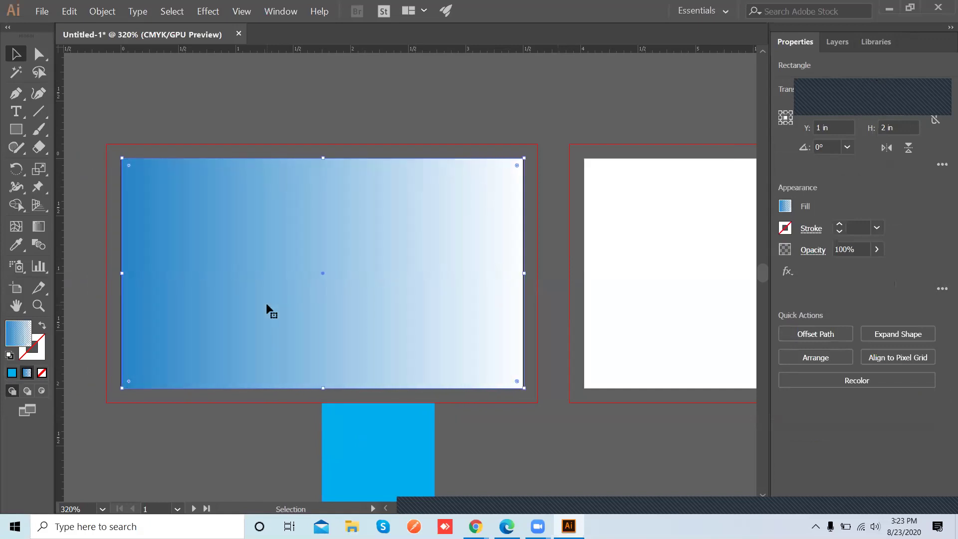
{"action": "left_click", "coordinate": [146, 122]}
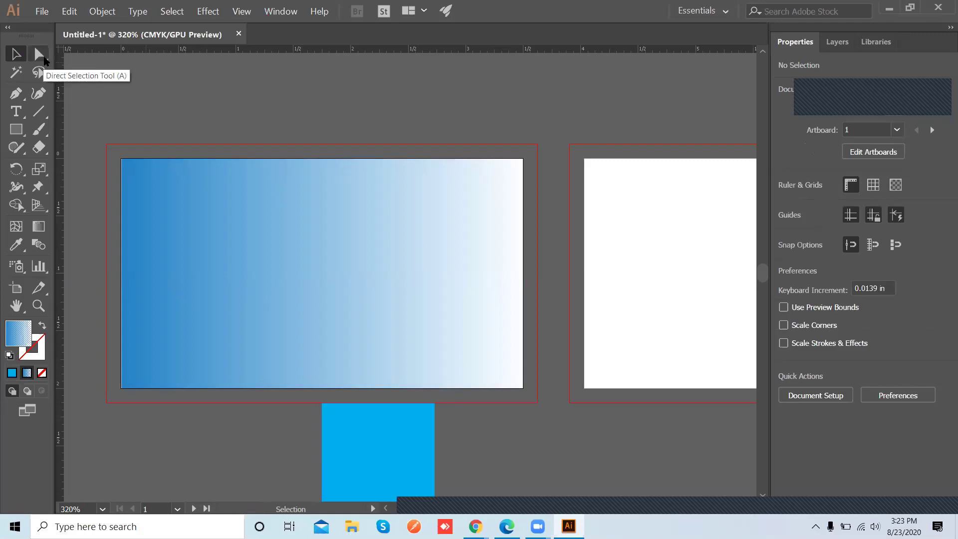
- Switch to the Direct Selection Tool, select the gradient rectangle, and nudge it back left
{"action": "left_click", "coordinate": [44, 54]}
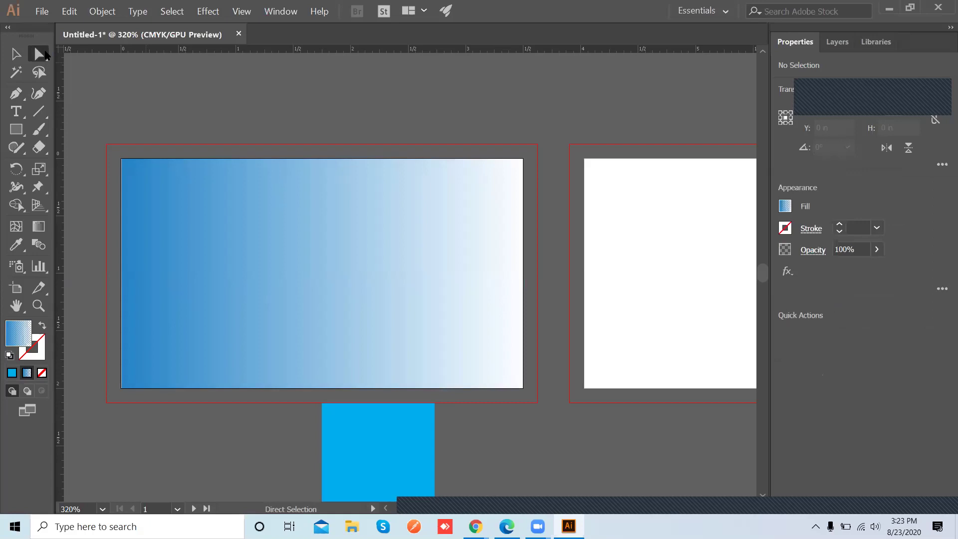
{"action": "left_click", "coordinate": [44, 54]}
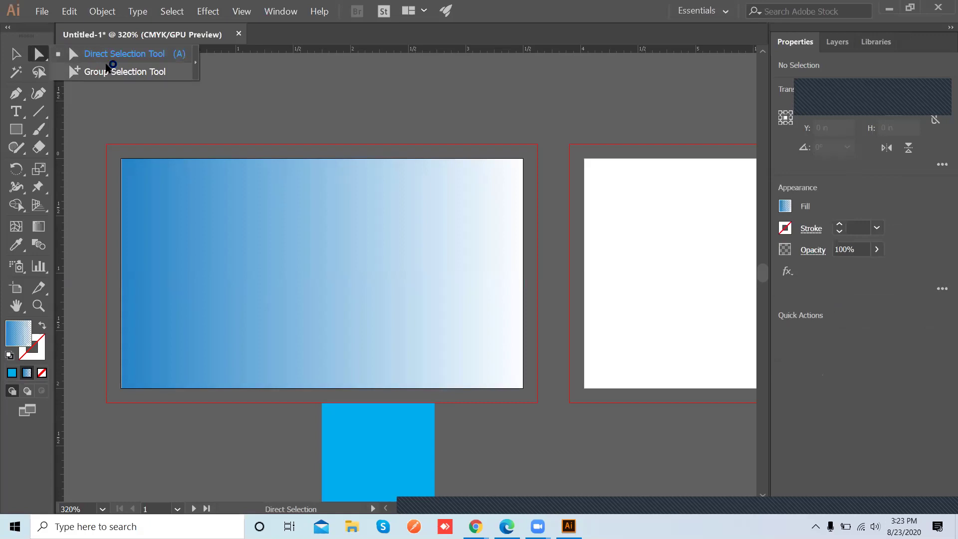
{"action": "left_click", "coordinate": [116, 54]}
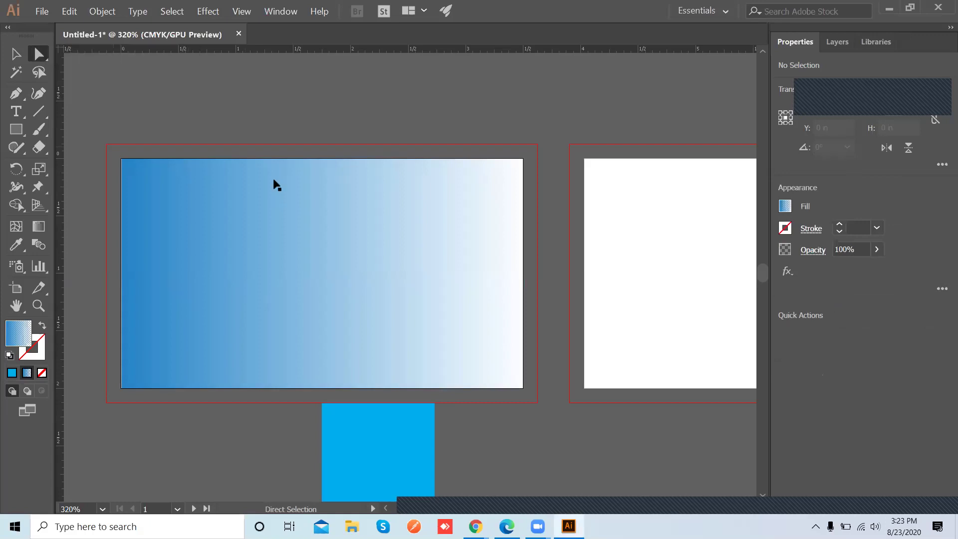
{"action": "left_click", "coordinate": [312, 241]}
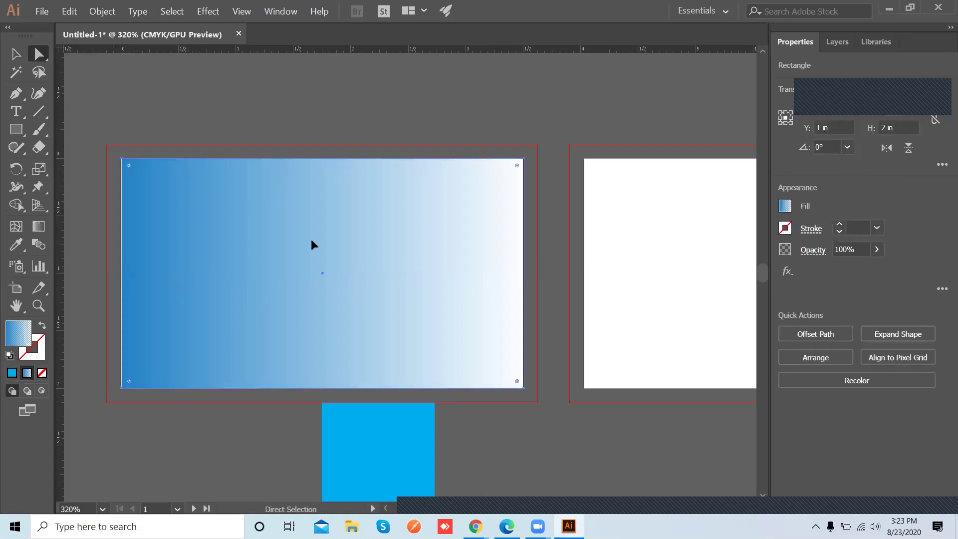
{"action": "key", "text": "Left"}
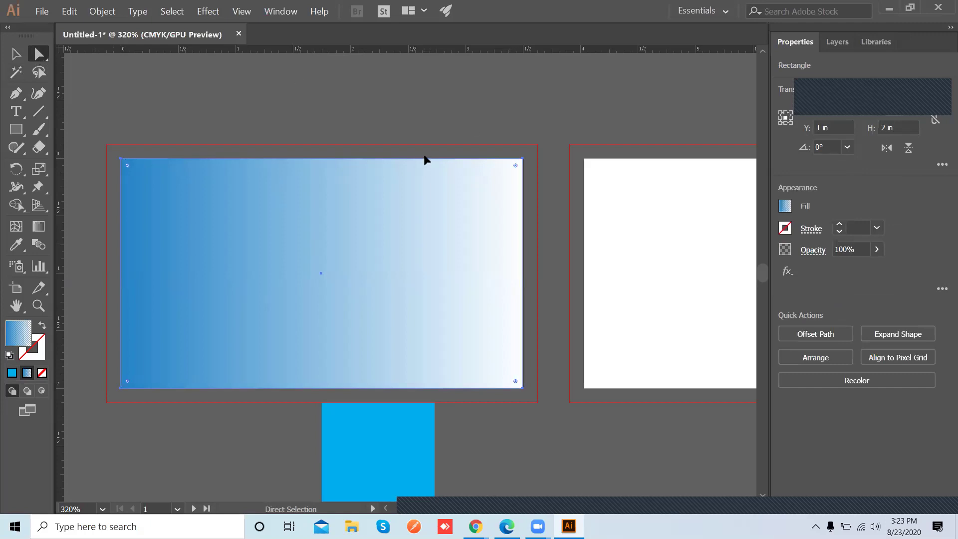
- Select only the gradient rectangle's top-right anchor point
{"action": "left_click", "coordinate": [524, 159]}
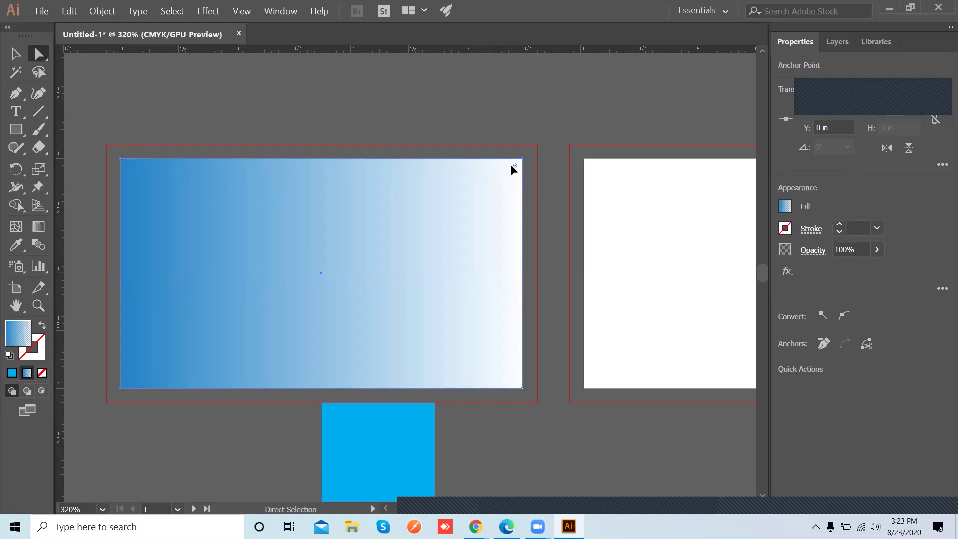
{"action": "left_click", "coordinate": [528, 202]}
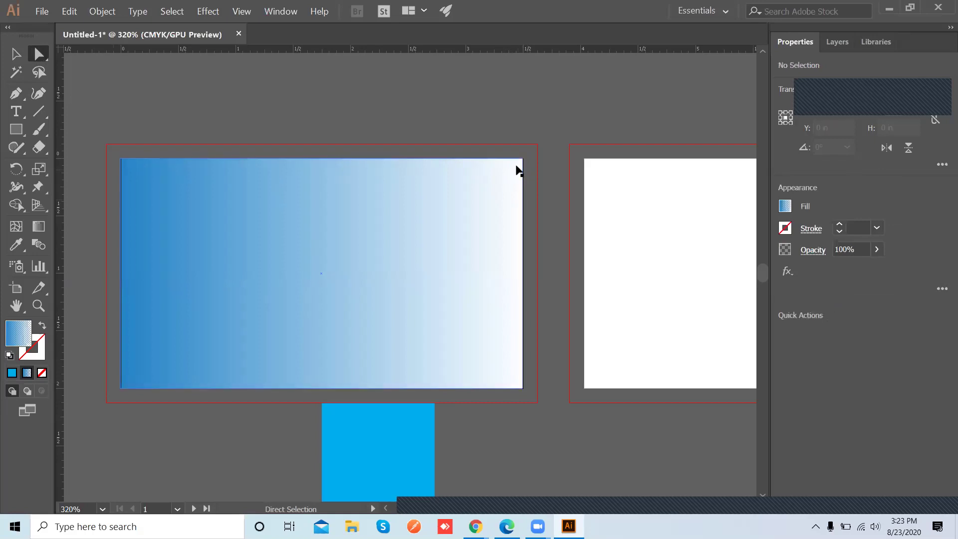
{"action": "left_click", "coordinate": [523, 159]}
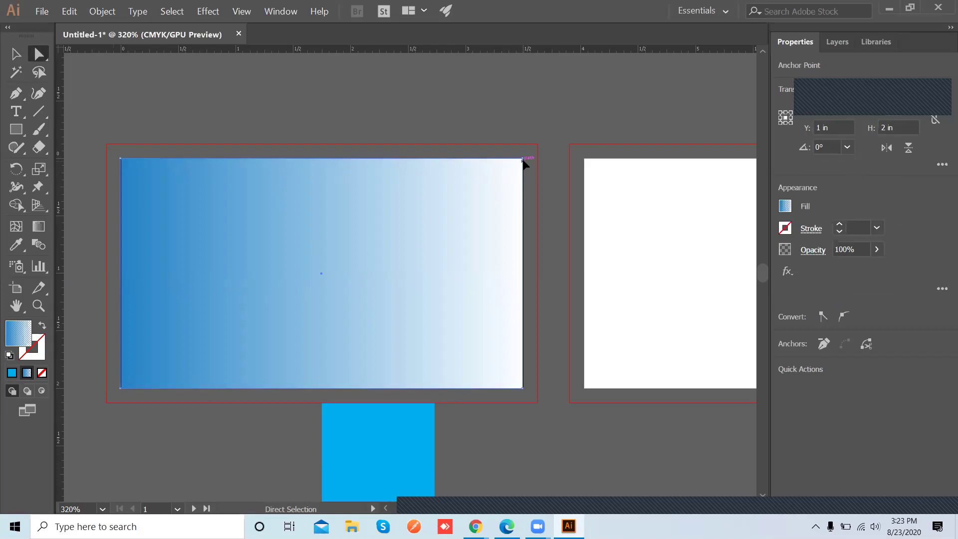
{"action": "left_click", "coordinate": [471, 250]}
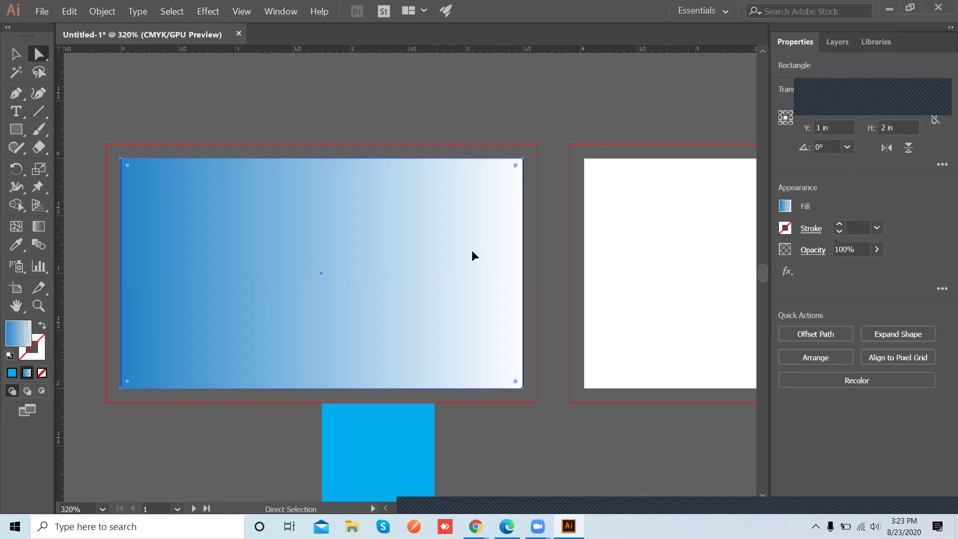
{"action": "left_click", "coordinate": [523, 160]}
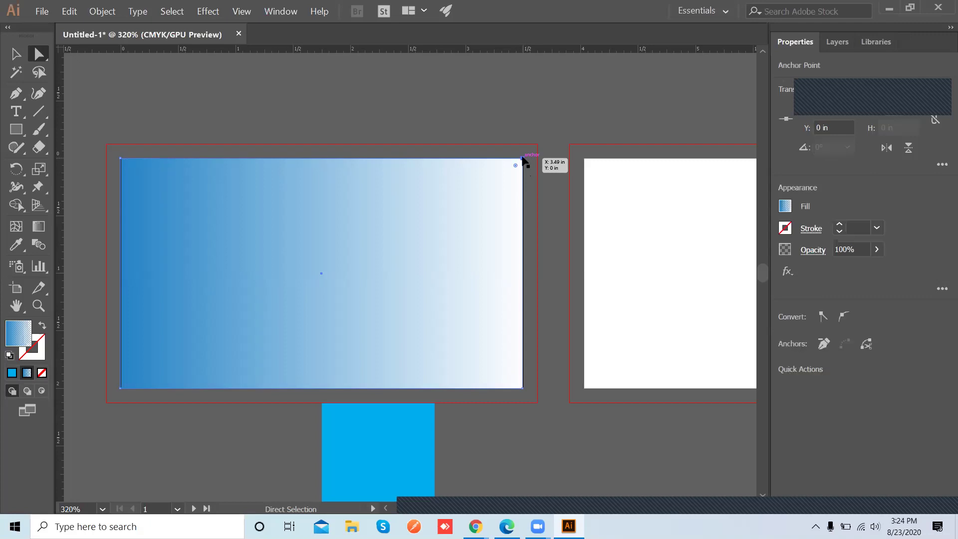
- Slant the right edge by moving the top-right anchor inward, then round it 0.57 in and the bottom-left corner about 0.96 in
{"action": "left_click_drag", "start_coordinate": [523, 159], "coordinate": [463, 160]}
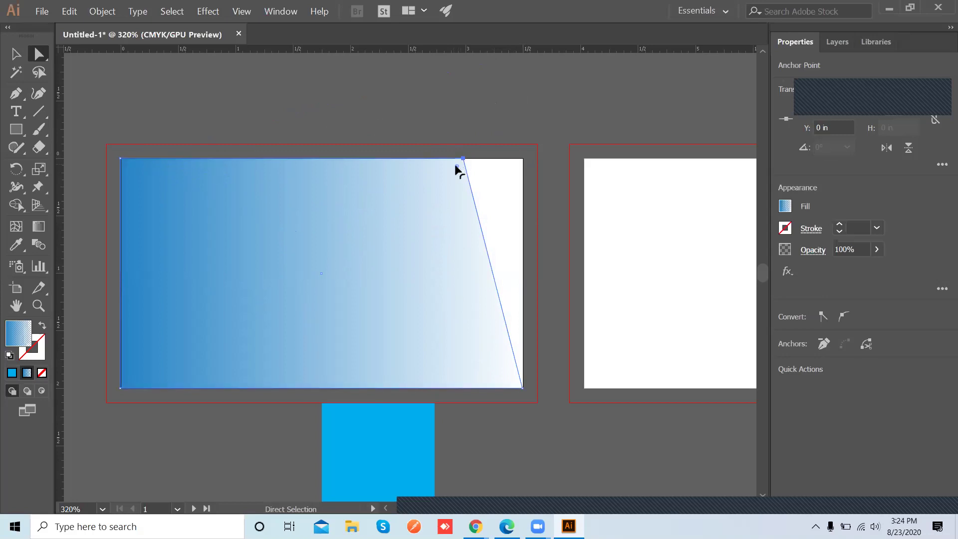
{"action": "left_click_drag", "start_coordinate": [455, 167], "coordinate": [439, 226]}
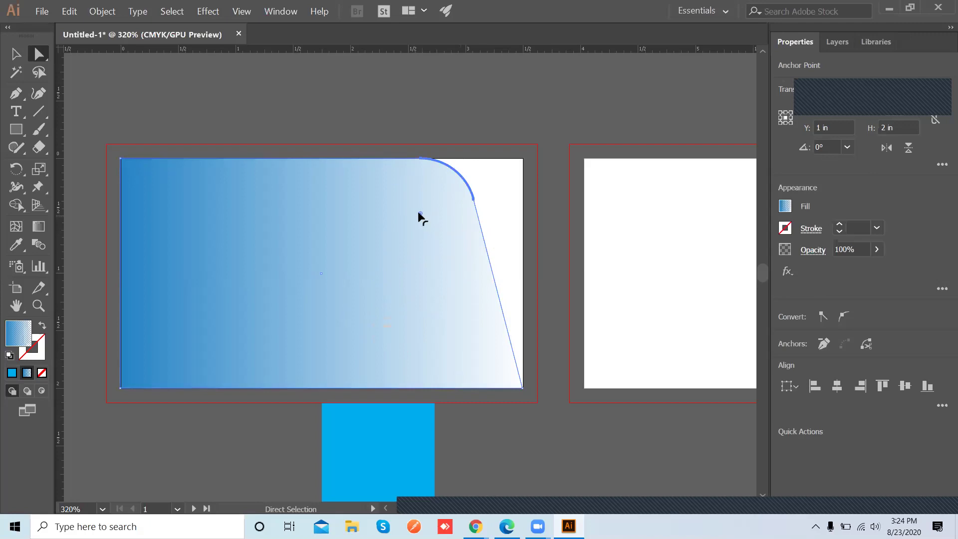
{"action": "left_click", "coordinate": [120, 388]}
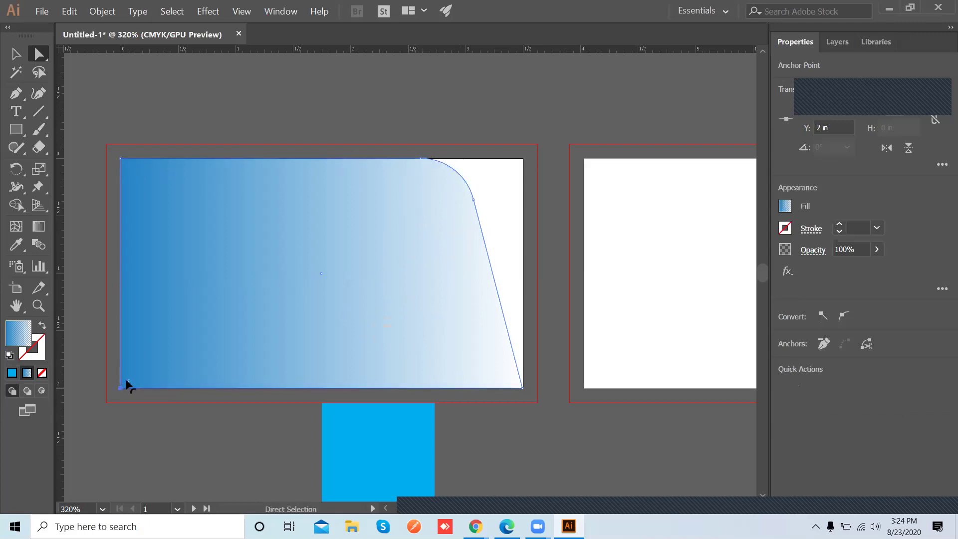
{"action": "left_click_drag", "start_coordinate": [125, 379], "coordinate": [232, 277]}
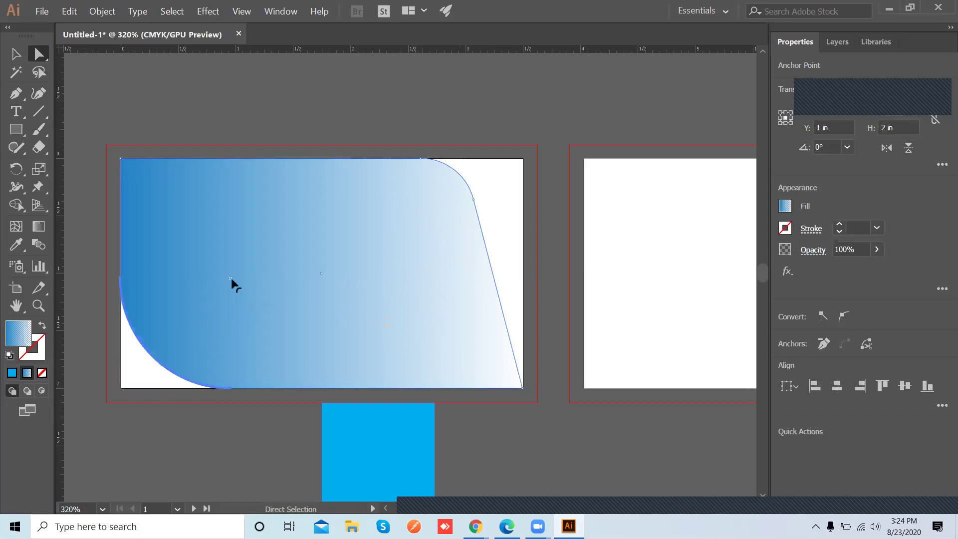
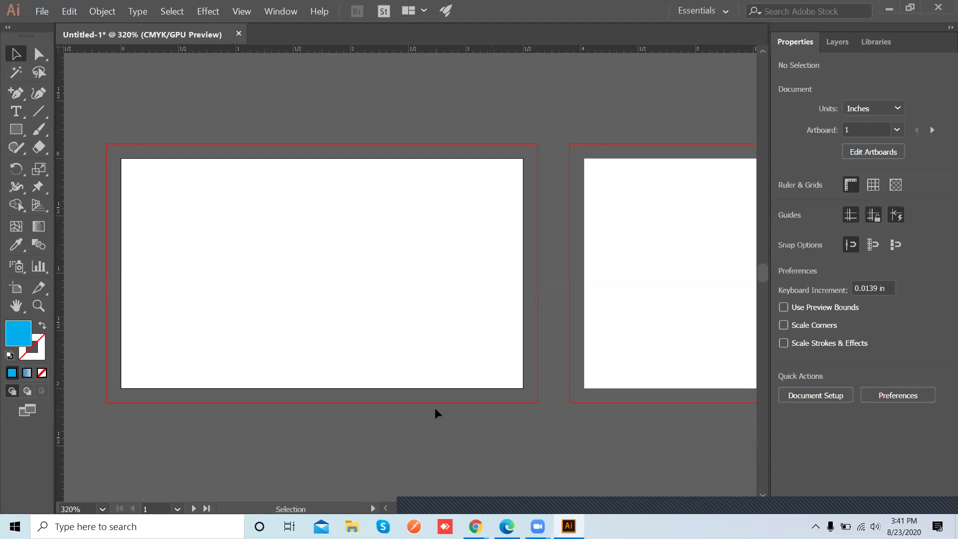
- Draw a rectangle 3.5 in wide by 2 in high with the Rectangle tool
{"action": "left_click", "coordinate": [16, 130]}
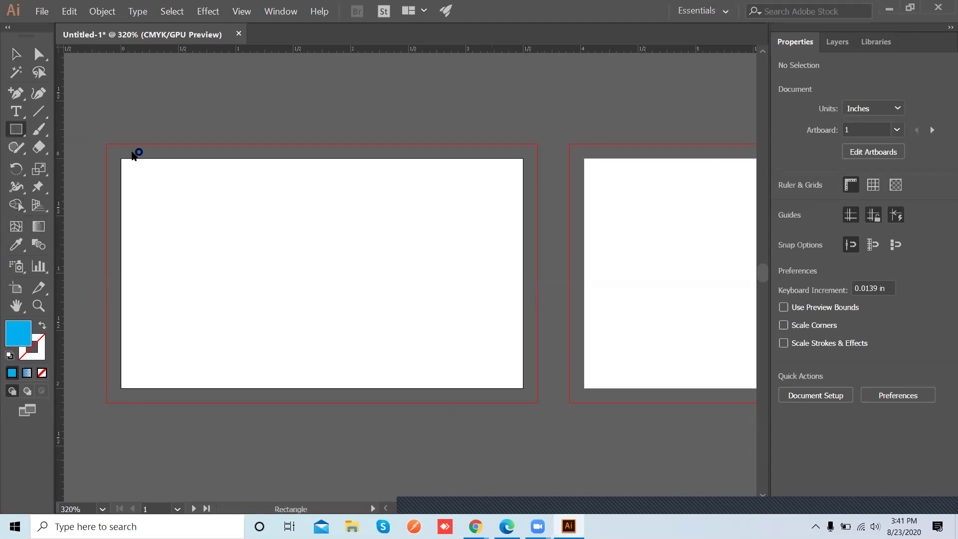
{"action": "left_click", "coordinate": [224, 292]}
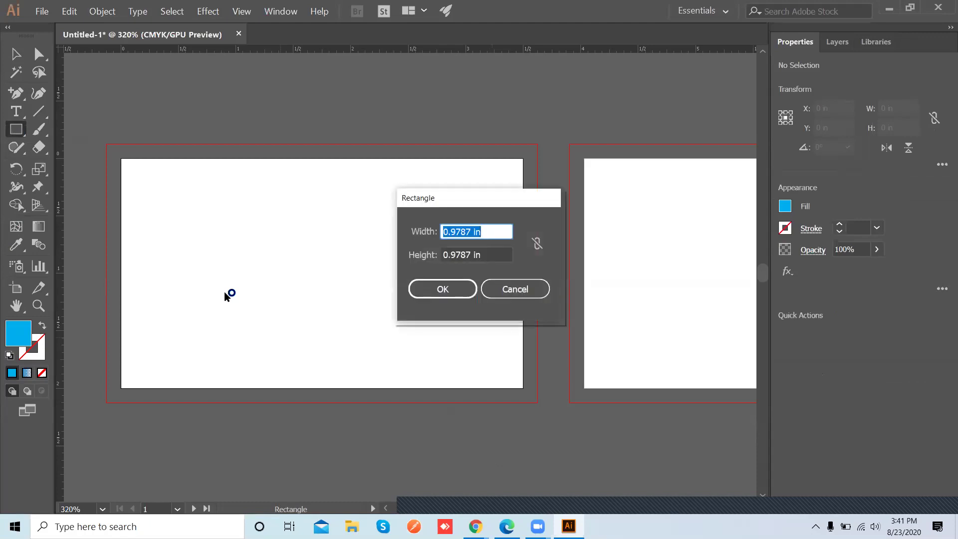
{"action": "type", "text": "3.5"}
{"action": "left_click", "coordinate": [474, 254]}
{"action": "key", "text": "BackSpace"}
{"action": "key", "text": "BackSpace"}
{"action": "key", "text": "BackSpace"}
{"action": "key", "text": "BackSpace"}
{"action": "key", "text": "BackSpace"}
{"action": "key", "text": "BackSpace"}
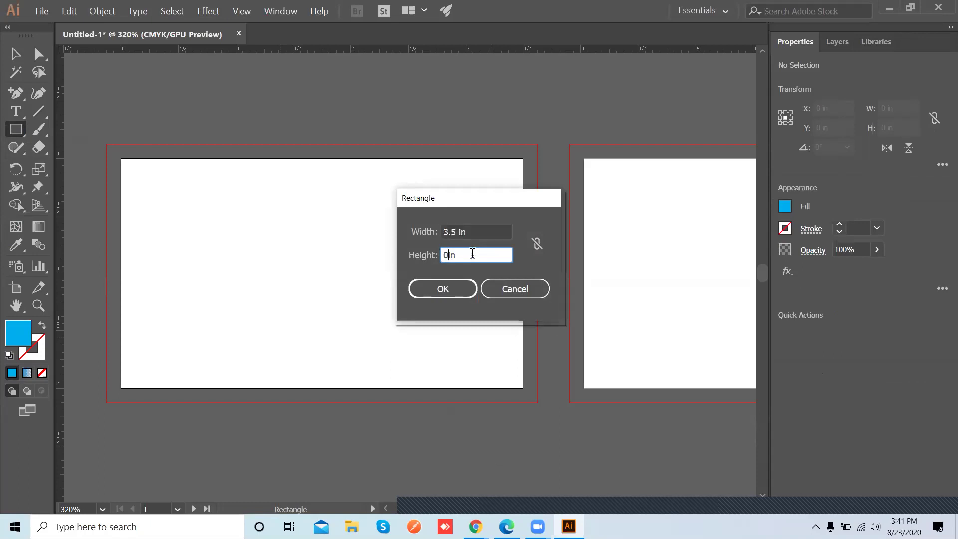
{"action": "type", "text": "2"}
{"action": "left_click", "coordinate": [444, 289]}
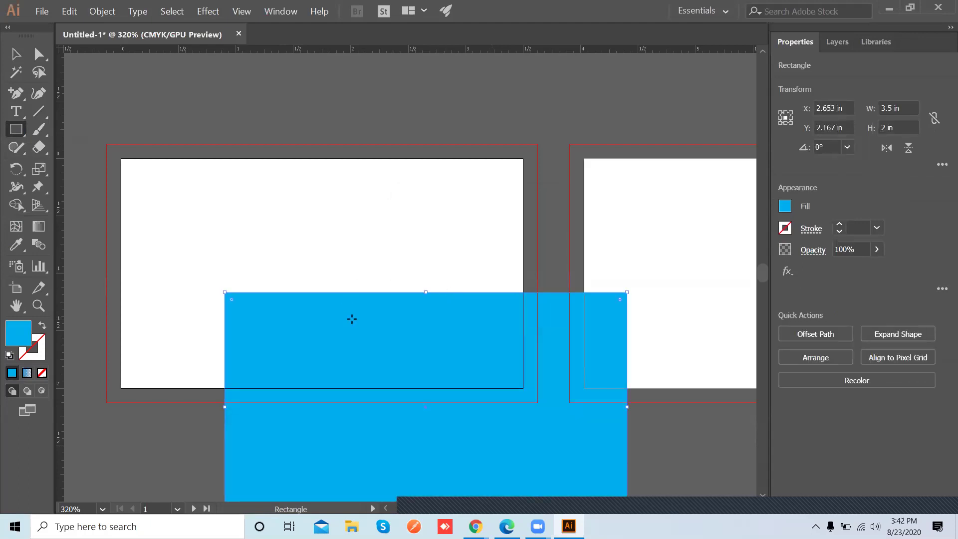
- Drag the rectangle so it snaps exactly over the first artboard, then deselect it
{"action": "left_click", "coordinate": [16, 55]}
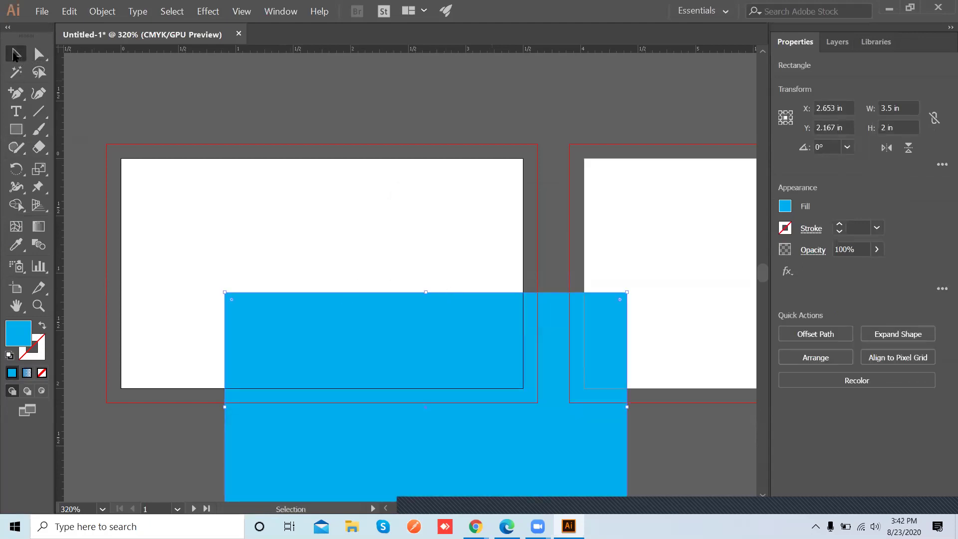
{"action": "left_click_drag", "start_coordinate": [357, 347], "coordinate": [256, 214]}
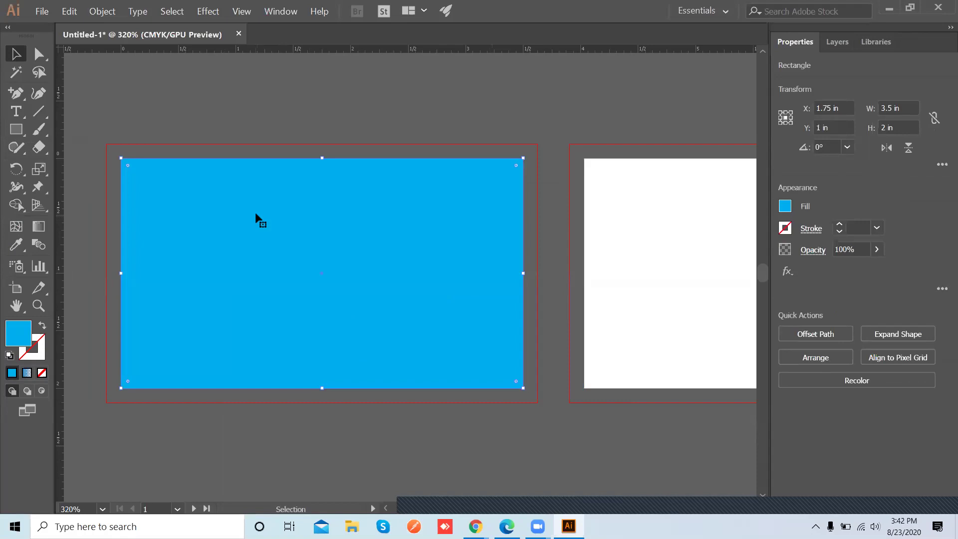
{"action": "left_click", "coordinate": [409, 116]}
- Enter isolation mode on the blue rectangle and then exit it again
{"action": "double_click", "coordinate": [231, 276]}
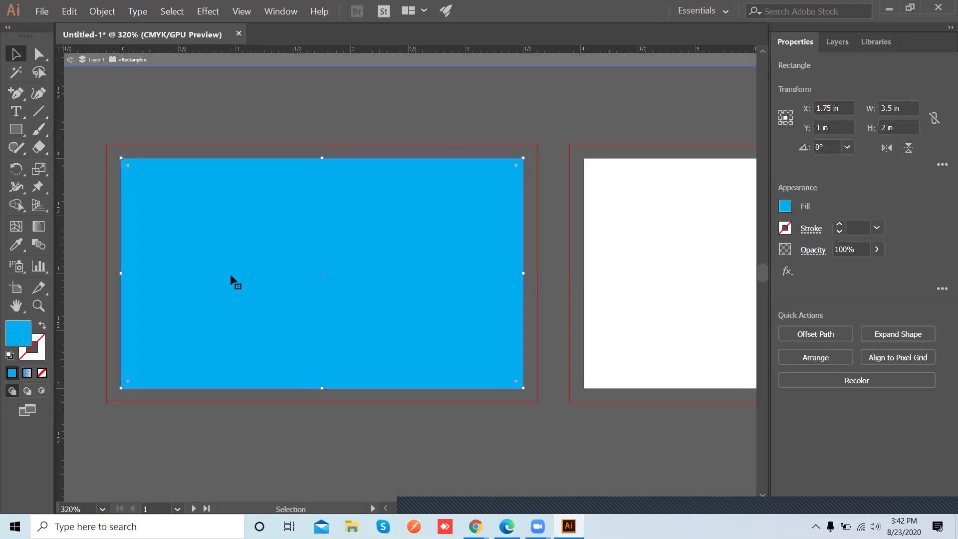
{"action": "left_click", "coordinate": [70, 62]}
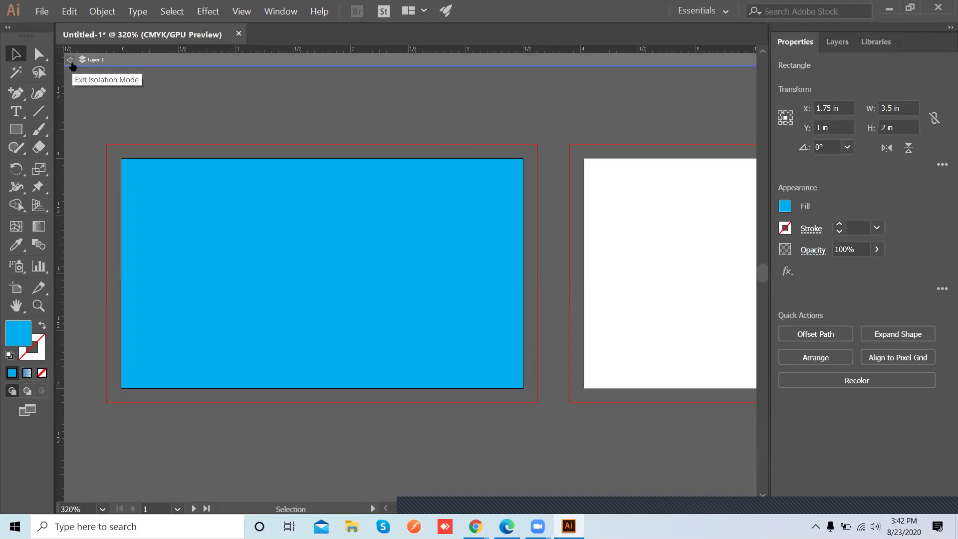
{"action": "left_click", "coordinate": [71, 63]}
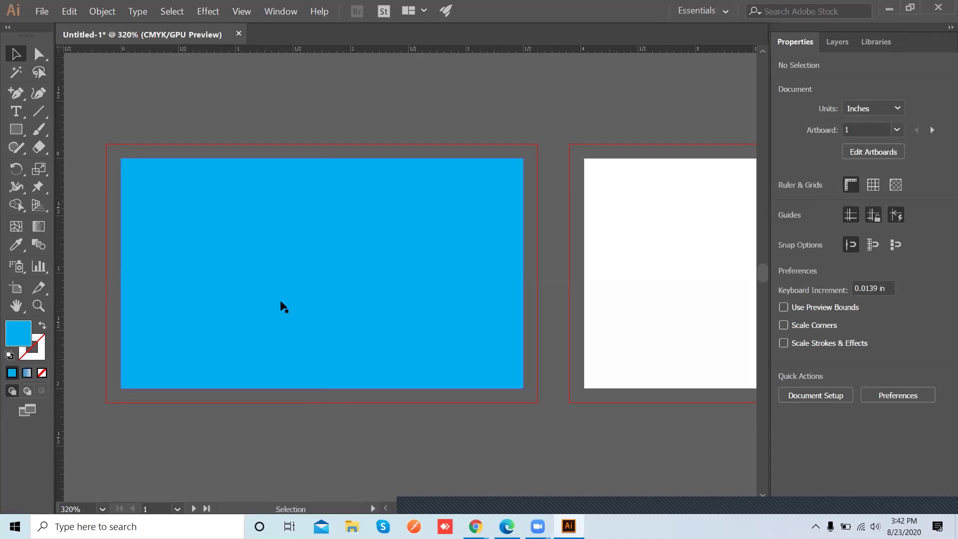
- Select the rectangle with Direct Selection active and fit the artboard to the window (Ctrl+0)
{"action": "left_click", "coordinate": [294, 277]}
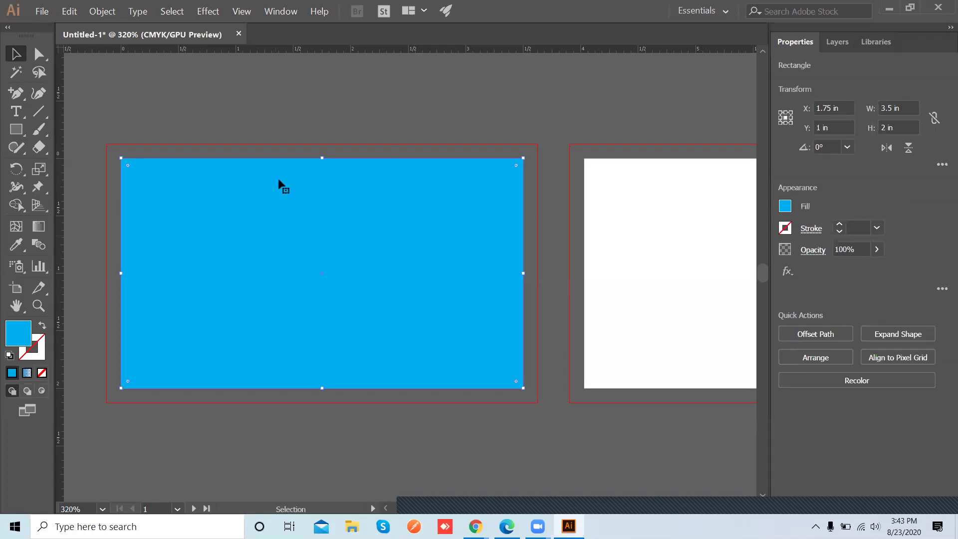
{"action": "left_click", "coordinate": [37, 54]}
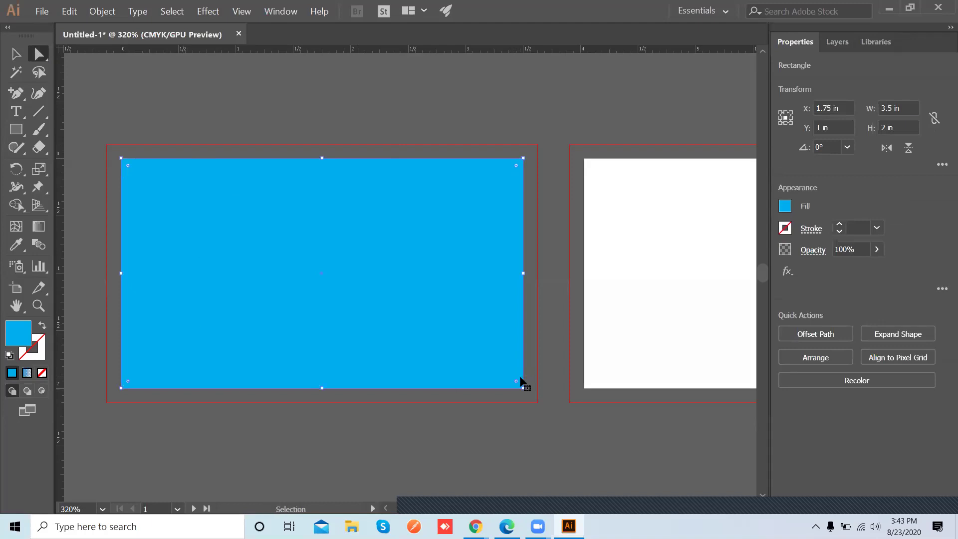
{"action": "key", "text": "ctrl+0"}
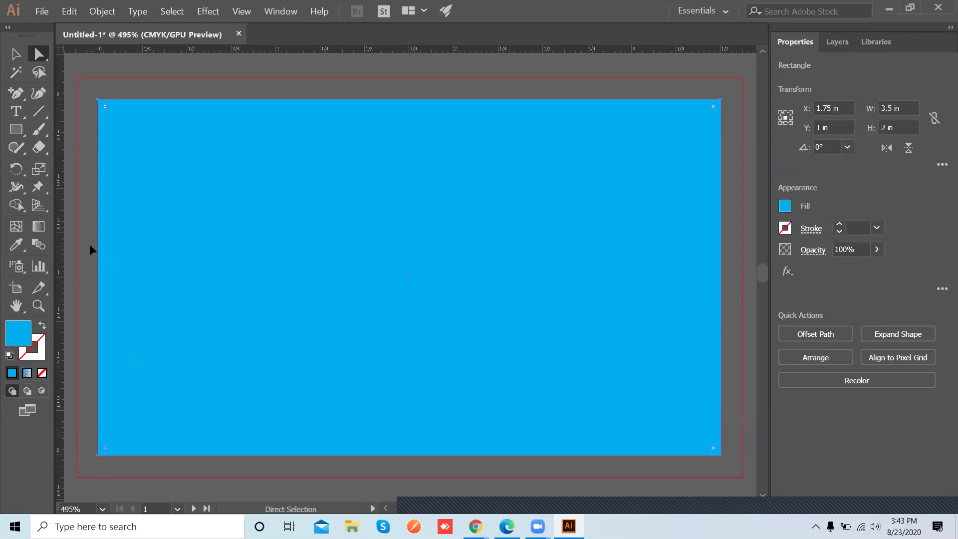
- Drag the top-left corner point inward and the bottom-right corner point up and left
{"action": "left_click", "coordinate": [98, 101]}
{"action": "left_click", "coordinate": [98, 101]}
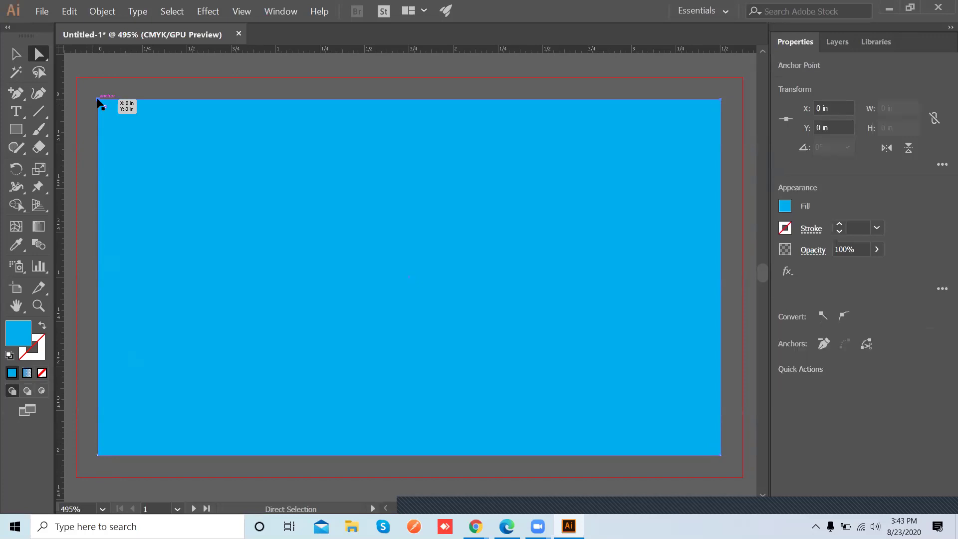
{"action": "left_click_drag", "start_coordinate": [98, 100], "coordinate": [141, 136]}
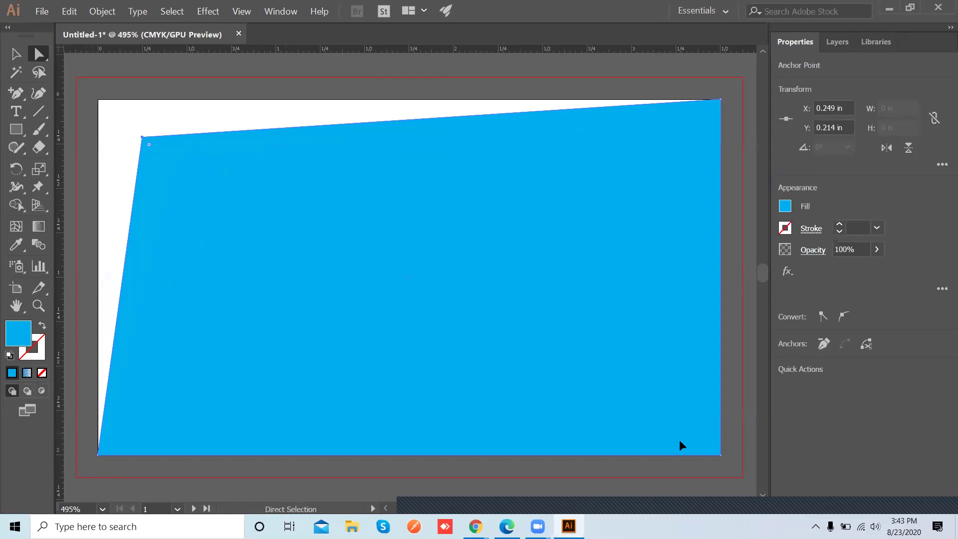
{"action": "left_click", "coordinate": [720, 453]}
{"action": "left_click_drag", "start_coordinate": [720, 454], "coordinate": [622, 381]}
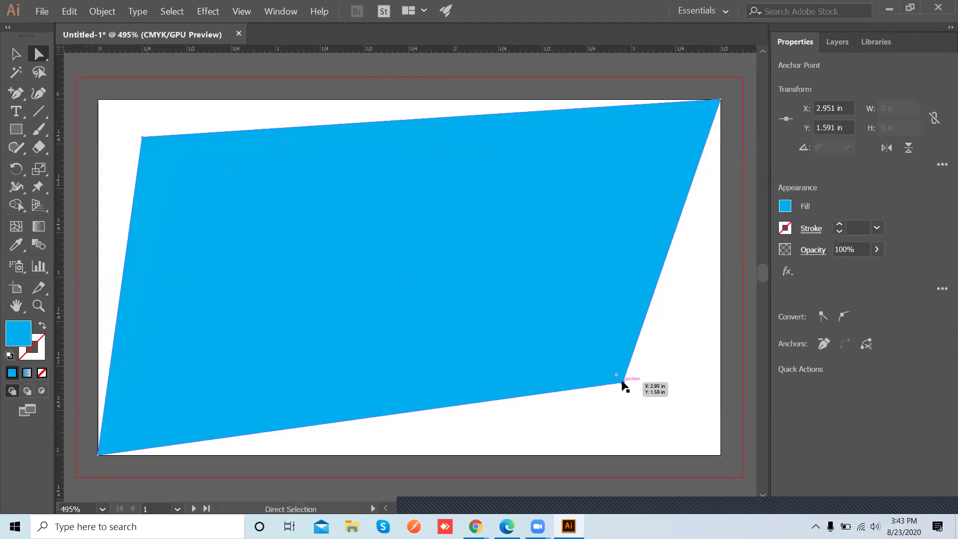
{"action": "left_click", "coordinate": [684, 369]}
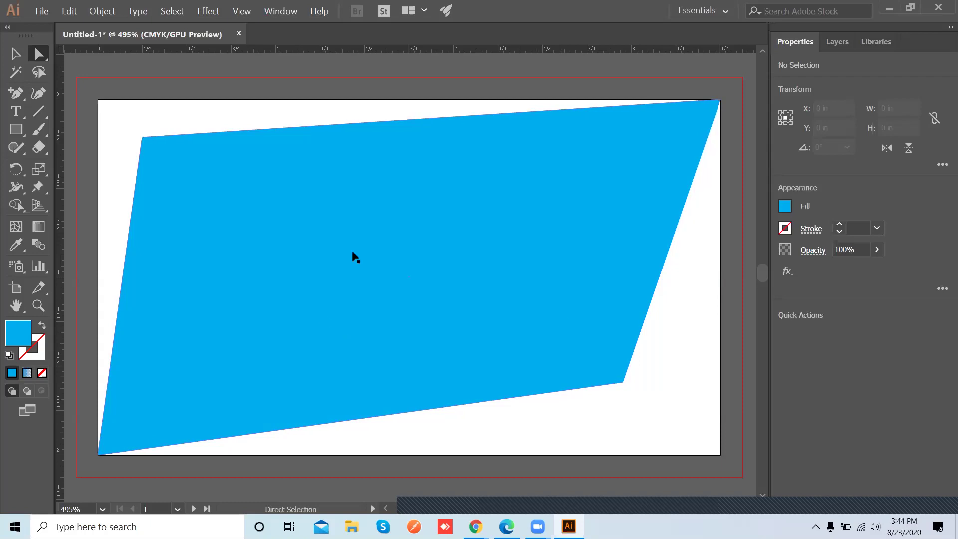
- Round the shape's top-left corner into a wide arc using its live-corner widget
{"action": "left_click", "coordinate": [339, 262]}
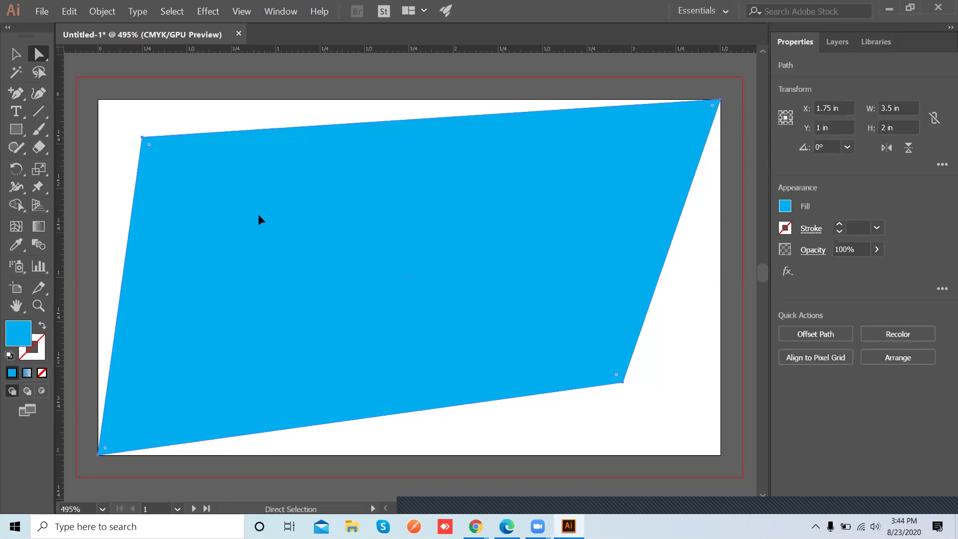
{"action": "left_click", "coordinate": [142, 138]}
{"action": "left_click", "coordinate": [143, 140]}
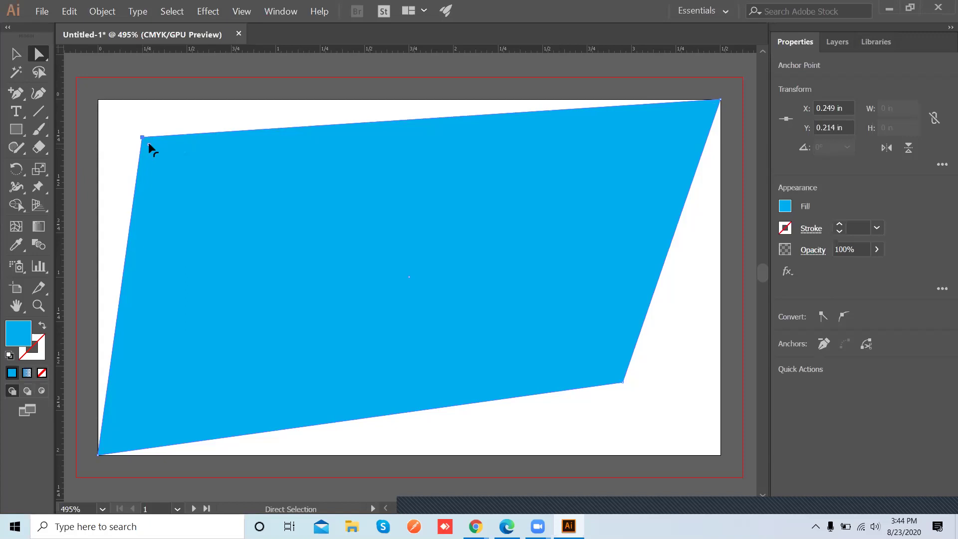
{"action": "left_click_drag", "start_coordinate": [148, 142], "coordinate": [310, 246]}
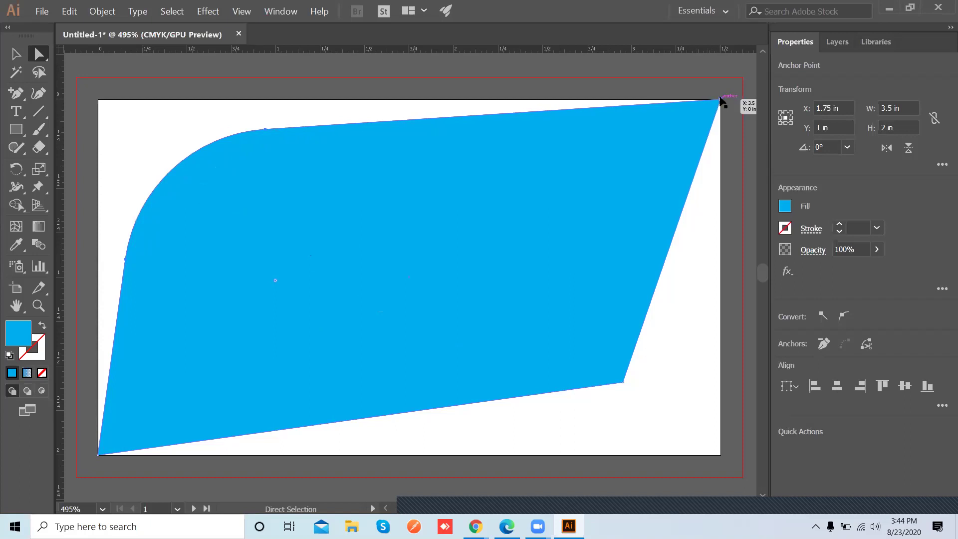
- Move the top-right corner point down and inward to about X 2.996 in
{"action": "left_click", "coordinate": [721, 100]}
{"action": "left_click_drag", "start_coordinate": [721, 100], "coordinate": [631, 152]}
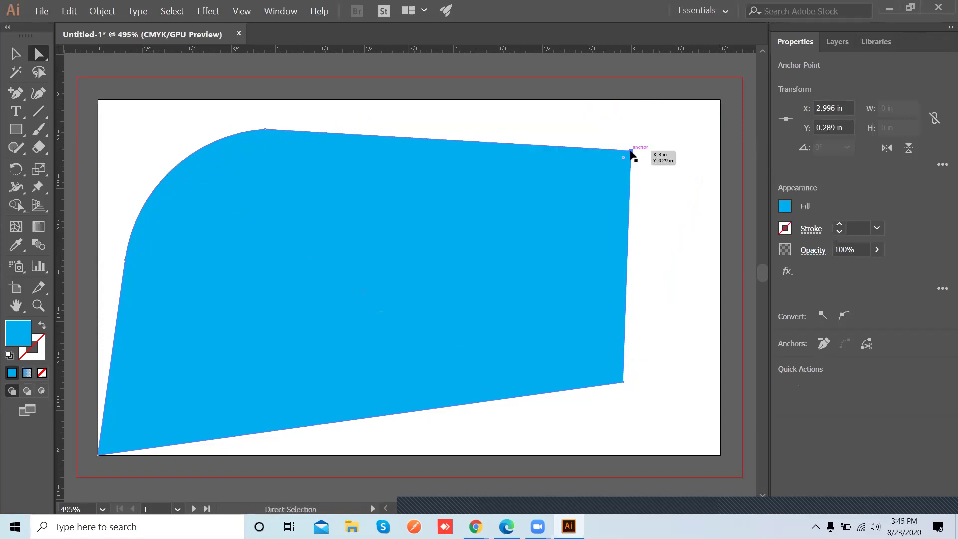
{"action": "left_click", "coordinate": [548, 331]}
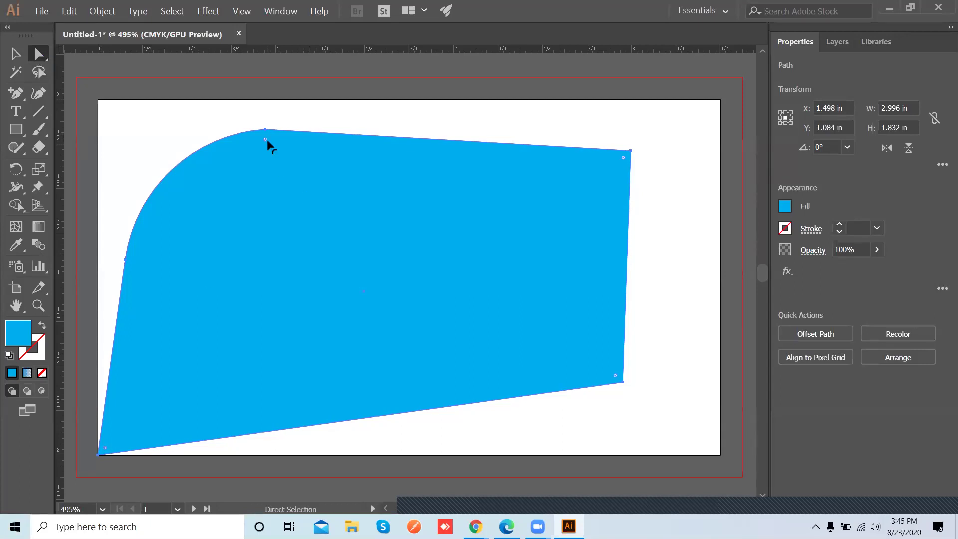
- Add four anchor points along the shape's top edge, ending near the top-right corner
{"action": "left_click", "coordinate": [18, 97]}
{"action": "left_click", "coordinate": [197, 209]}
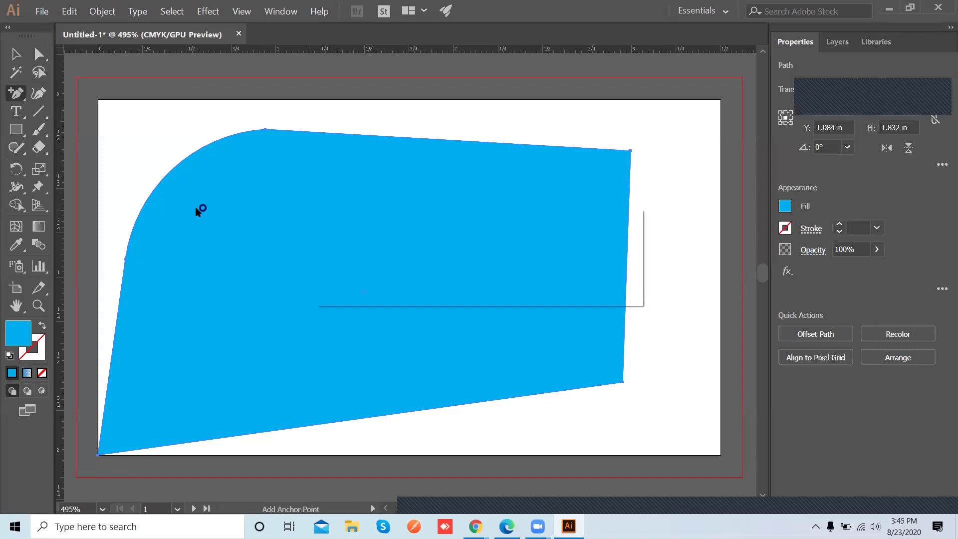
{"action": "left_click", "coordinate": [602, 285]}
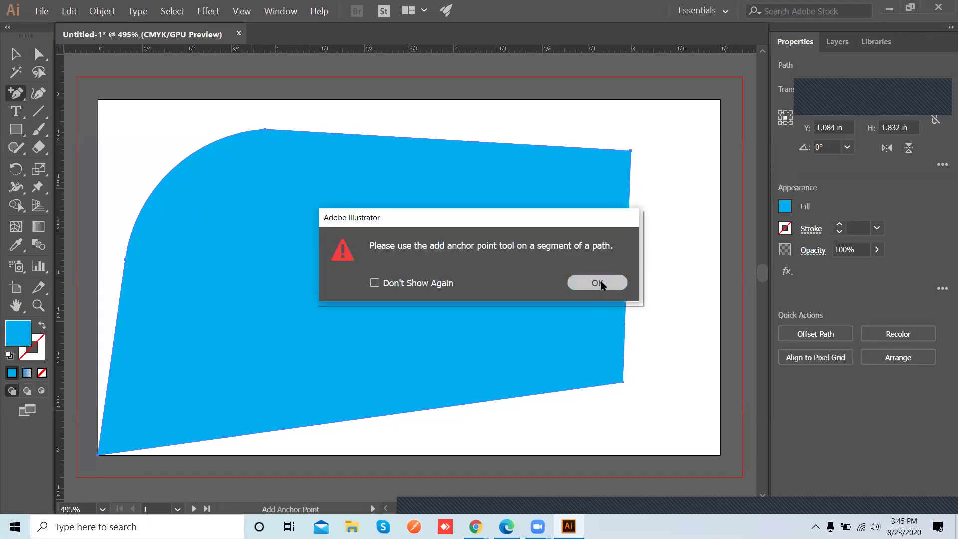
{"action": "left_click", "coordinate": [474, 141]}
{"action": "left_click", "coordinate": [513, 143]}
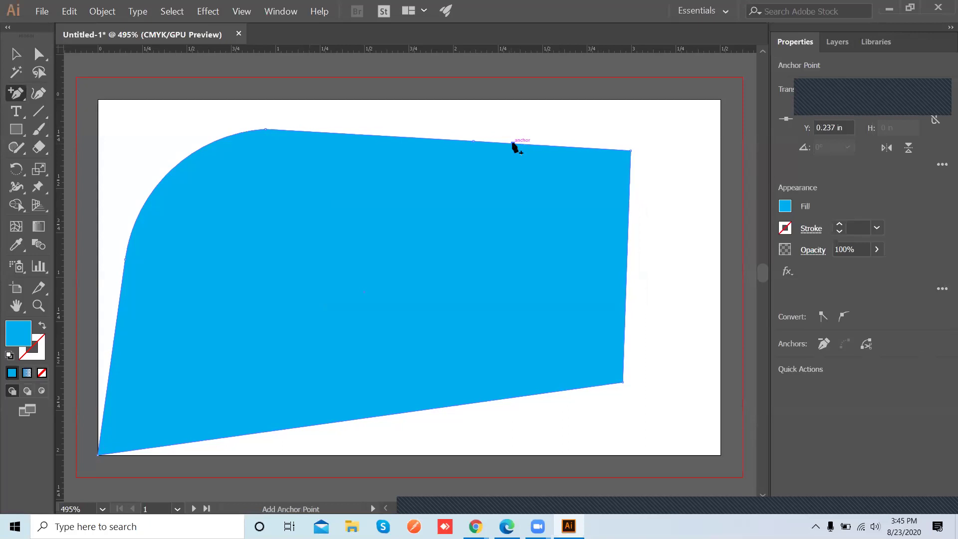
{"action": "left_click", "coordinate": [553, 146]}
{"action": "left_click", "coordinate": [592, 149]}
- Pull two new top-edge points down to form a flat trough and a V-shaped notch
{"action": "left_click", "coordinate": [38, 58]}
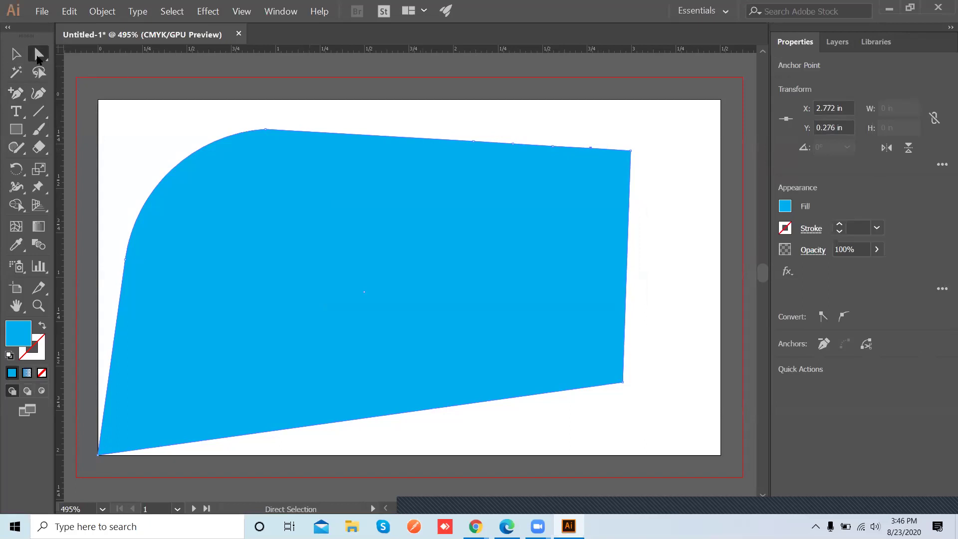
{"action": "left_click", "coordinate": [474, 142]}
{"action": "left_click_drag", "start_coordinate": [470, 141], "coordinate": [475, 320]}
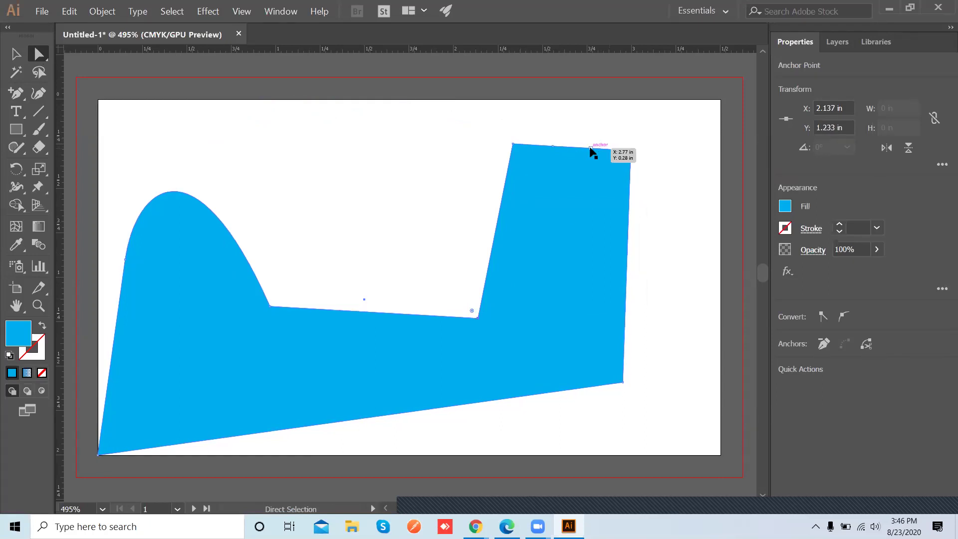
{"action": "left_click_drag", "start_coordinate": [590, 148], "coordinate": [574, 283]}
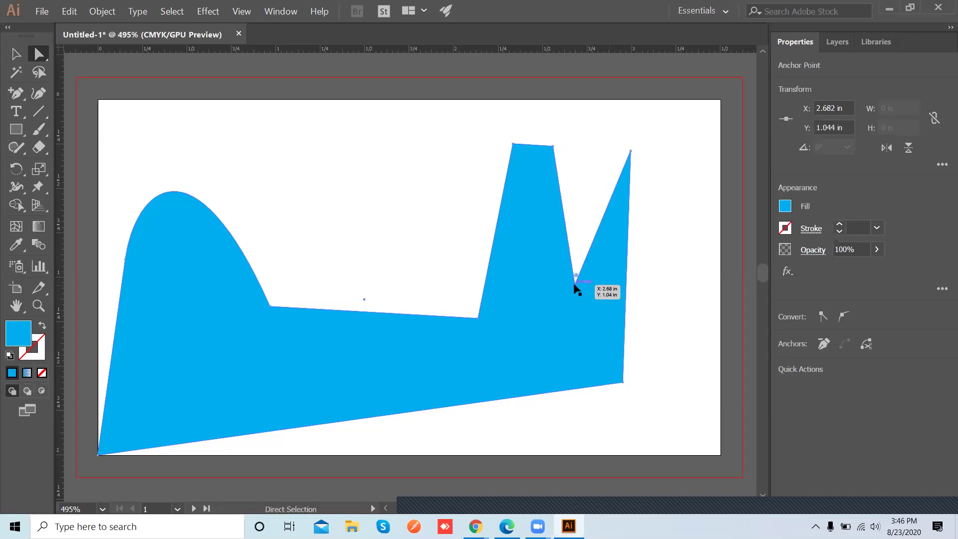
{"action": "left_click", "coordinate": [678, 229]}
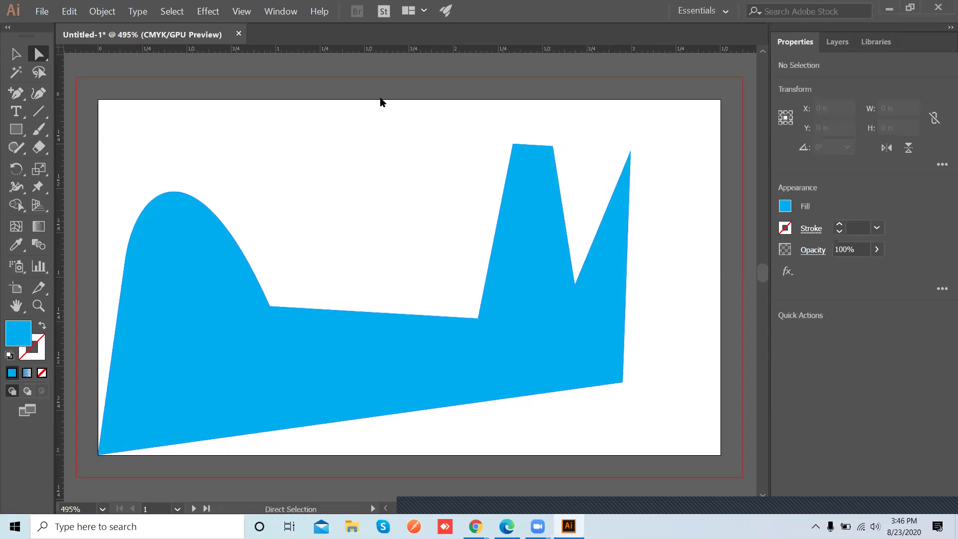
- Convert the left hump, tall peak and right spike anchors into smooth curves with the Anchor Point tool
{"action": "left_click", "coordinate": [20, 98]}
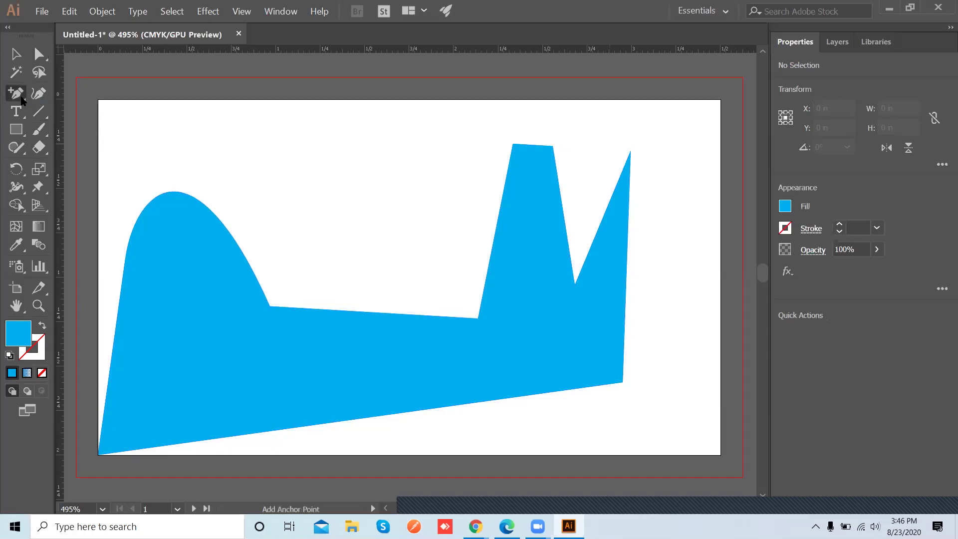
{"action": "right_click", "coordinate": [23, 100]}
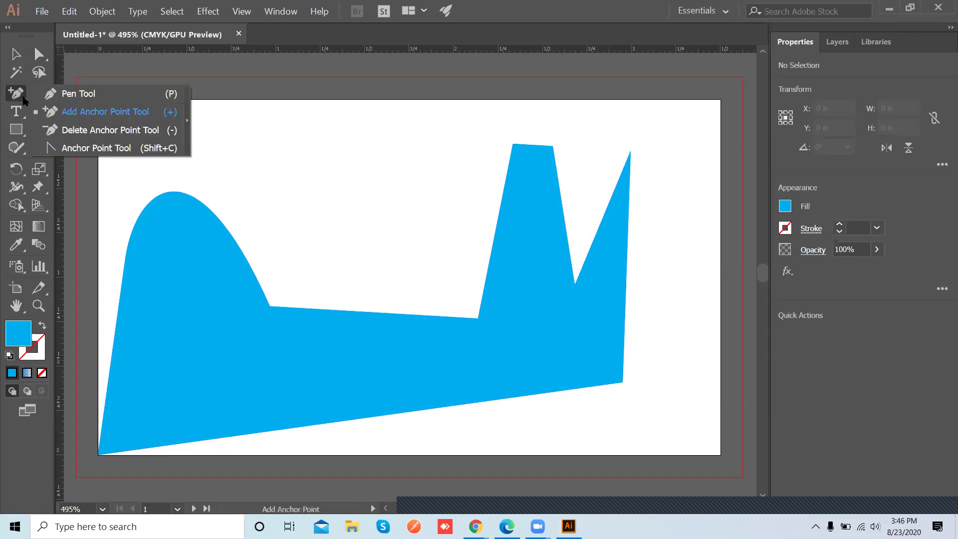
{"action": "left_click", "coordinate": [116, 148]}
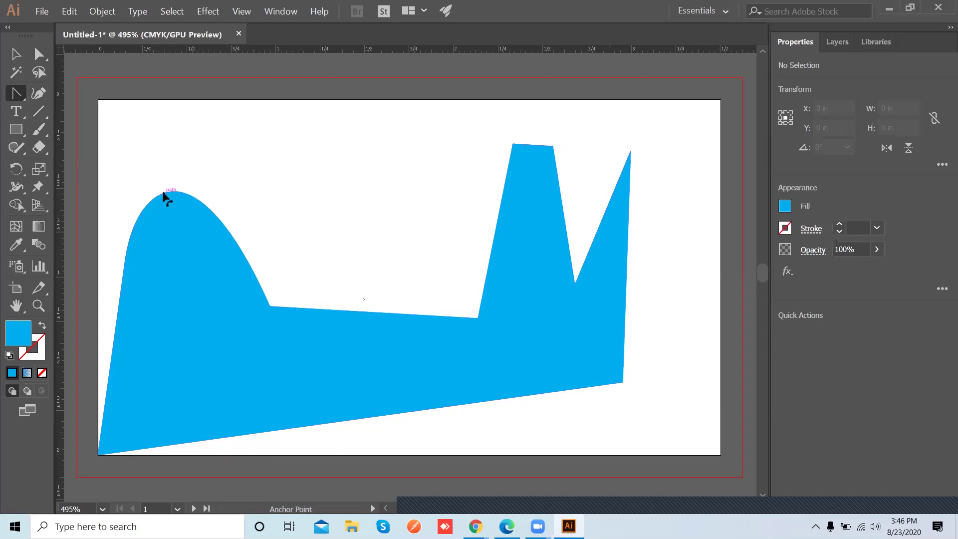
{"action": "left_click_drag", "start_coordinate": [171, 213], "coordinate": [171, 146]}
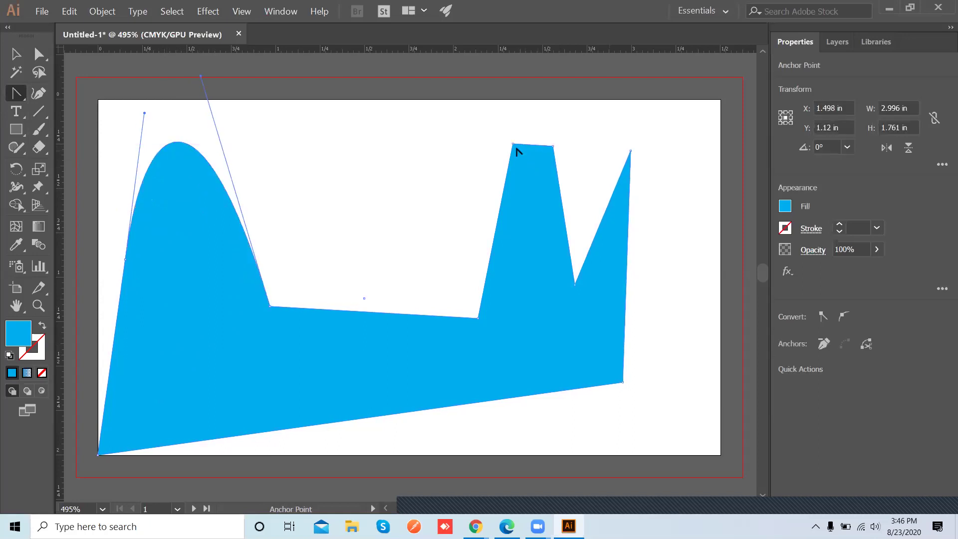
{"action": "left_click_drag", "start_coordinate": [515, 146], "coordinate": [567, 114]}
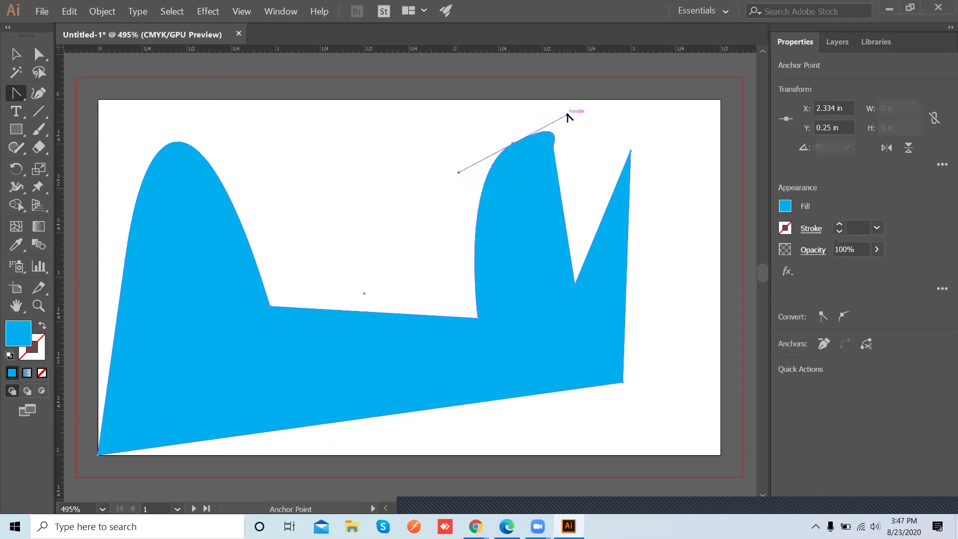
{"action": "left_click_drag", "start_coordinate": [632, 152], "coordinate": [673, 168]}
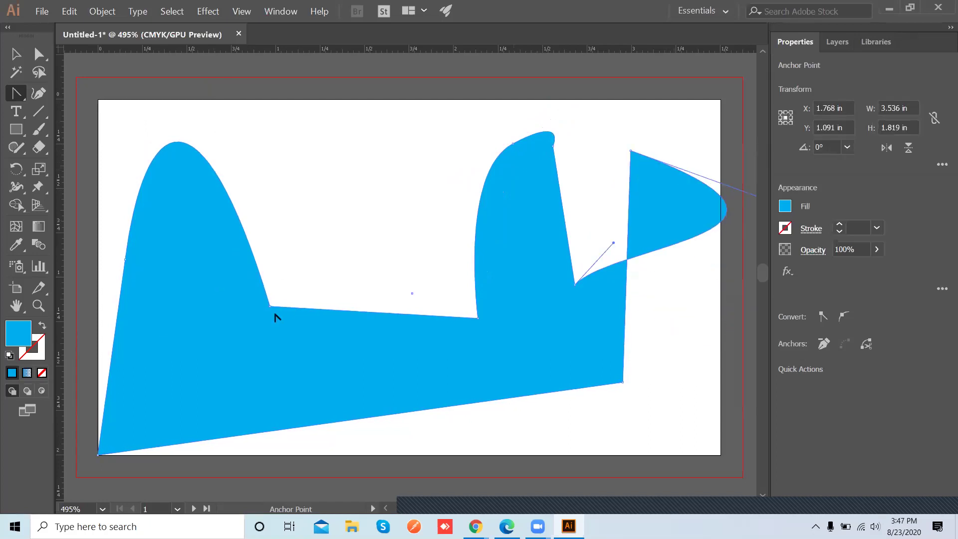
{"action": "mouse_move", "coordinate": [269, 316]}
{"action": "left_mouse_down"}
{"action": "mouse_move", "coordinate": [239, 333]}
{"action": "mouse_move", "coordinate": [314, 272]}
{"action": "mouse_move", "coordinate": [269, 309]}
{"action": "left_mouse_up"}
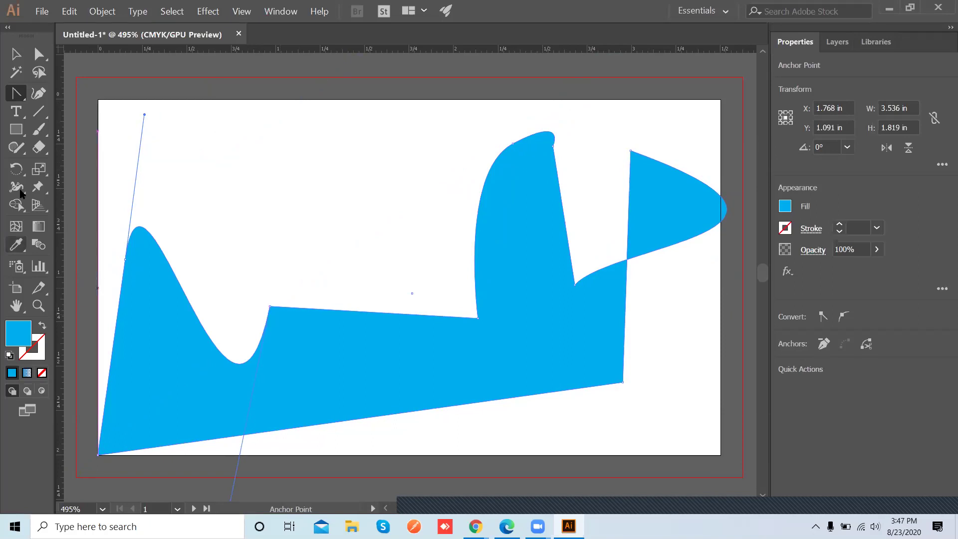
{"action": "left_click", "coordinate": [37, 93]}
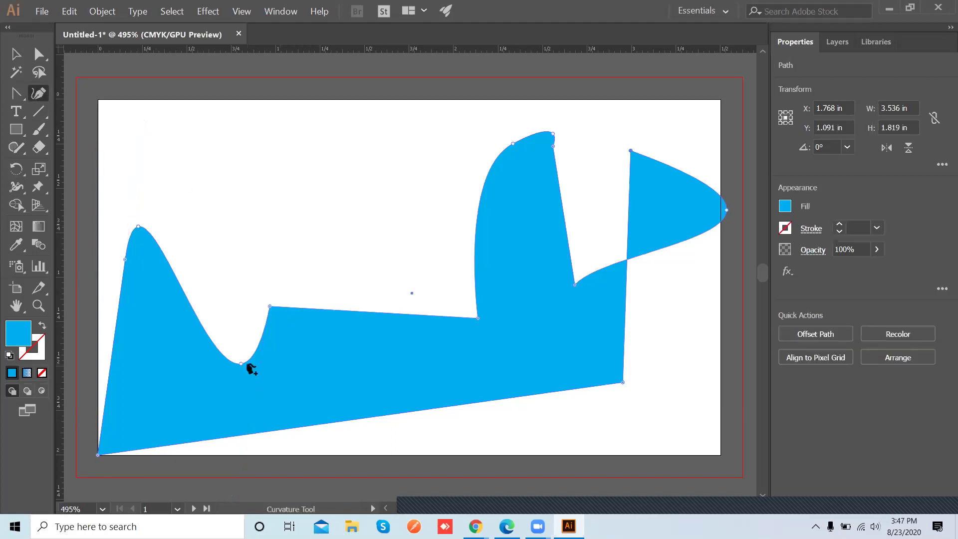
- Use the Curvature tool to deepen the left valley, S-curve the peak's neck and sweep a right wave
{"action": "left_click", "coordinate": [270, 308]}
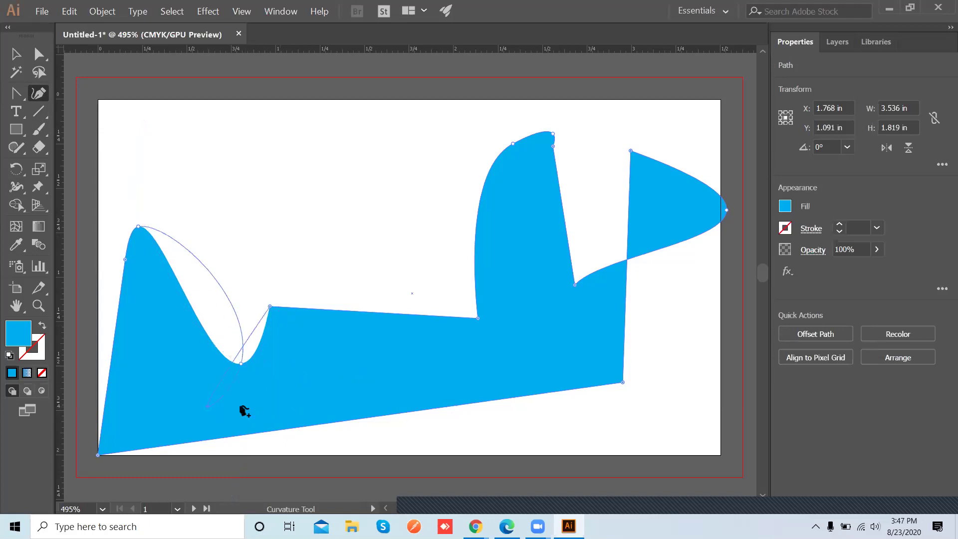
{"action": "left_click", "coordinate": [286, 382]}
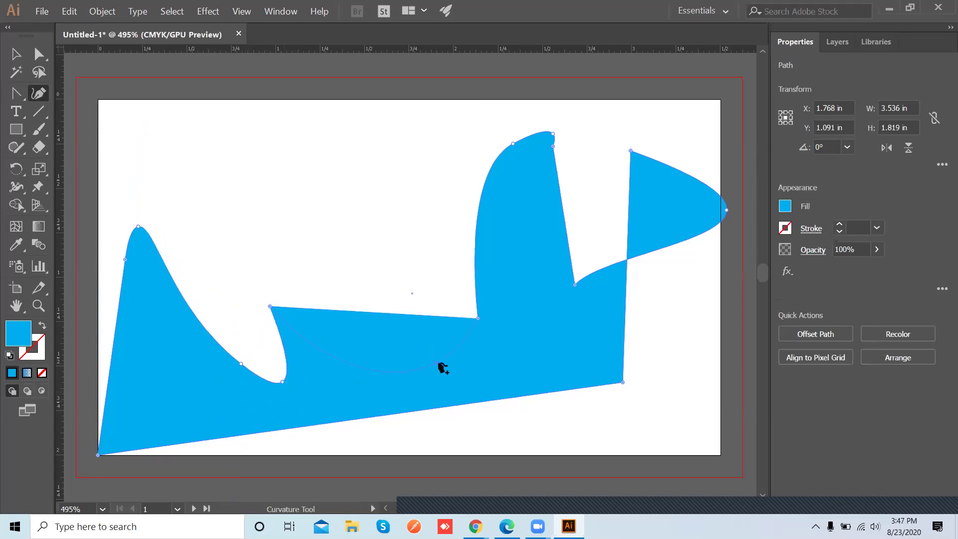
{"action": "left_click", "coordinate": [437, 362]}
{"action": "left_click_drag", "start_coordinate": [479, 213], "coordinate": [527, 226]}
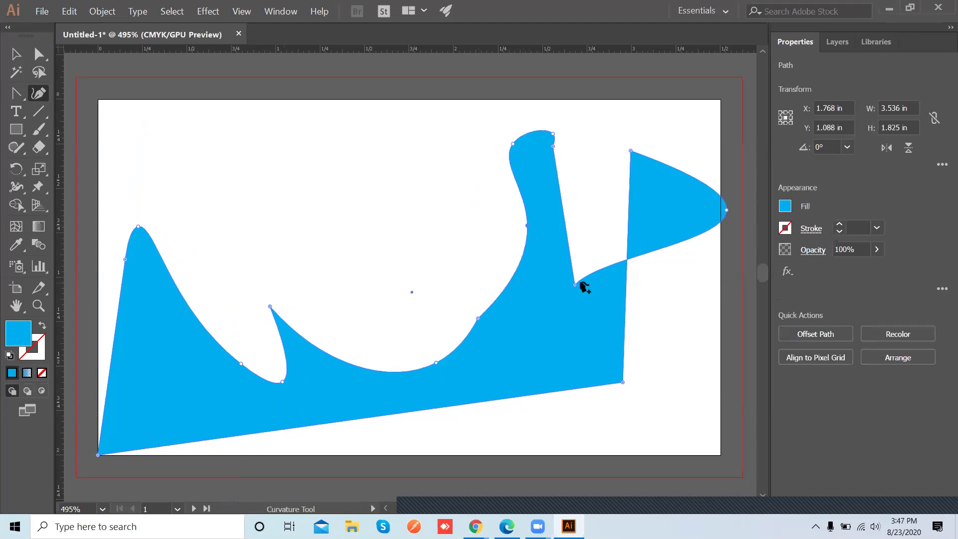
{"action": "left_click_drag", "start_coordinate": [575, 285], "coordinate": [547, 351]}
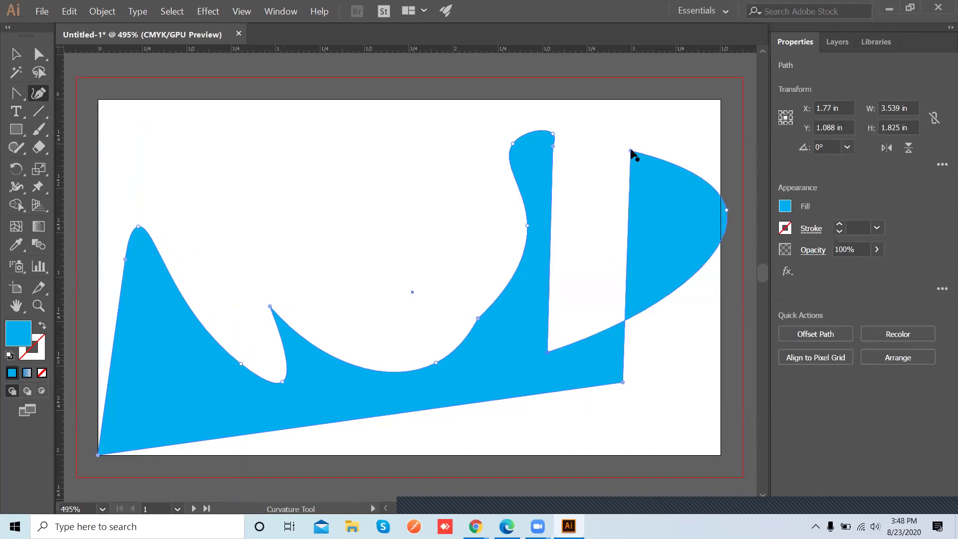
{"action": "left_click_drag", "start_coordinate": [631, 150], "coordinate": [713, 361]}
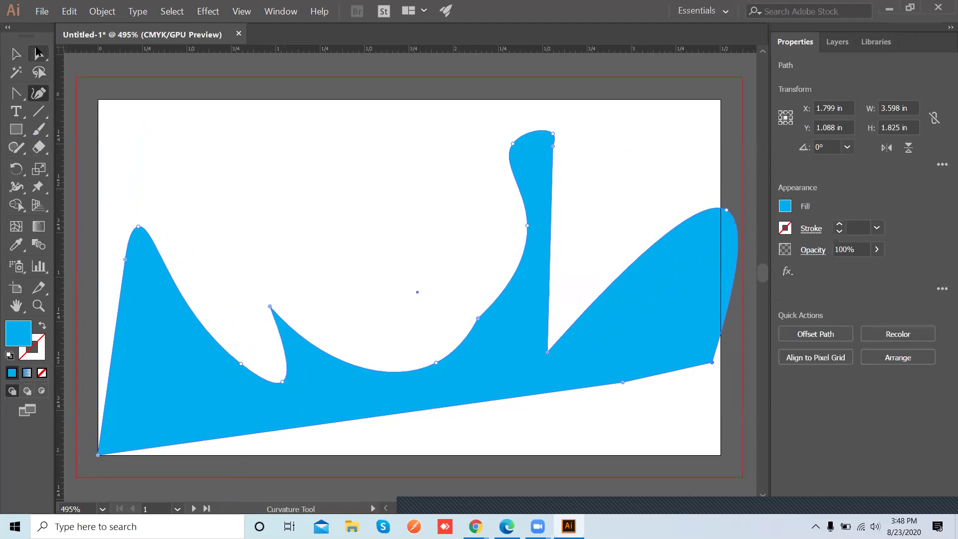
- Cycle through the pen-group tools, then select the whole wavy path with the Selection tool
{"action": "left_click", "coordinate": [19, 95]}
{"action": "left_click", "coordinate": [21, 96]}
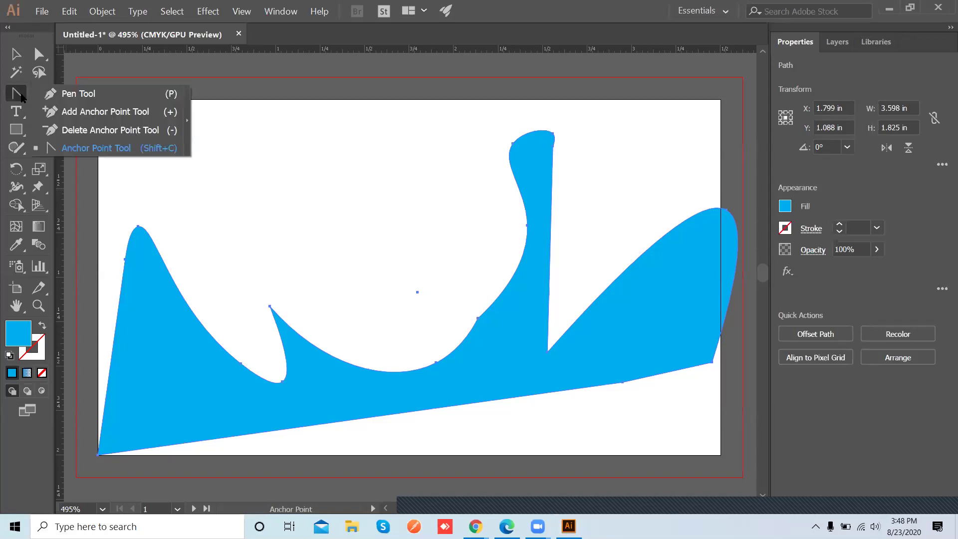
{"action": "left_click", "coordinate": [95, 94]}
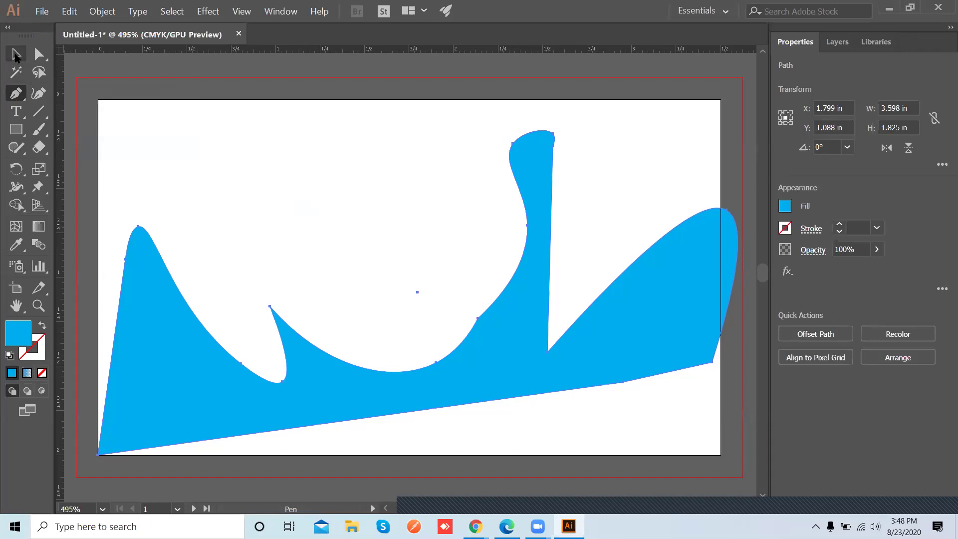
{"action": "left_click", "coordinate": [16, 55]}
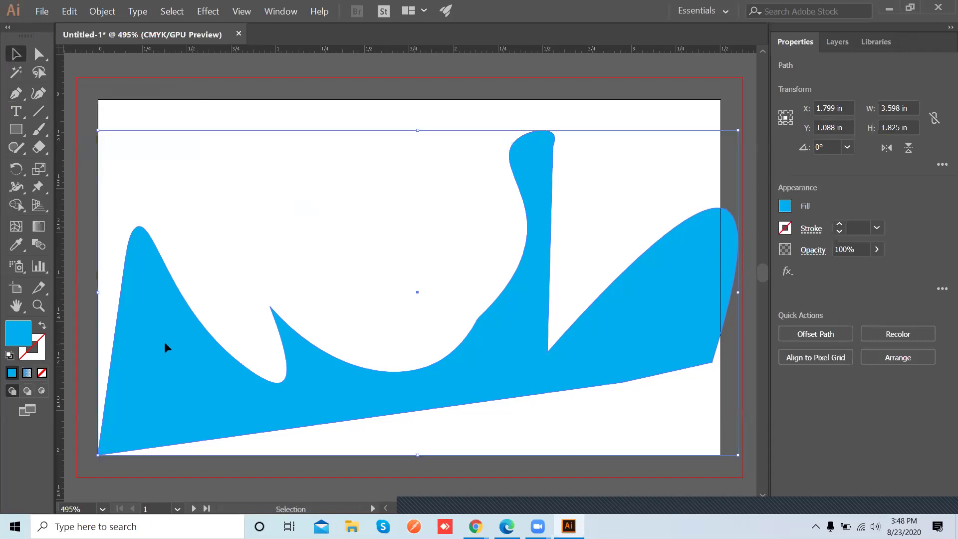
- Replace the wavy path with a new 3.5 × 2 in rectangle placed exactly over the artboard
{"action": "key", "text": "Delete"}
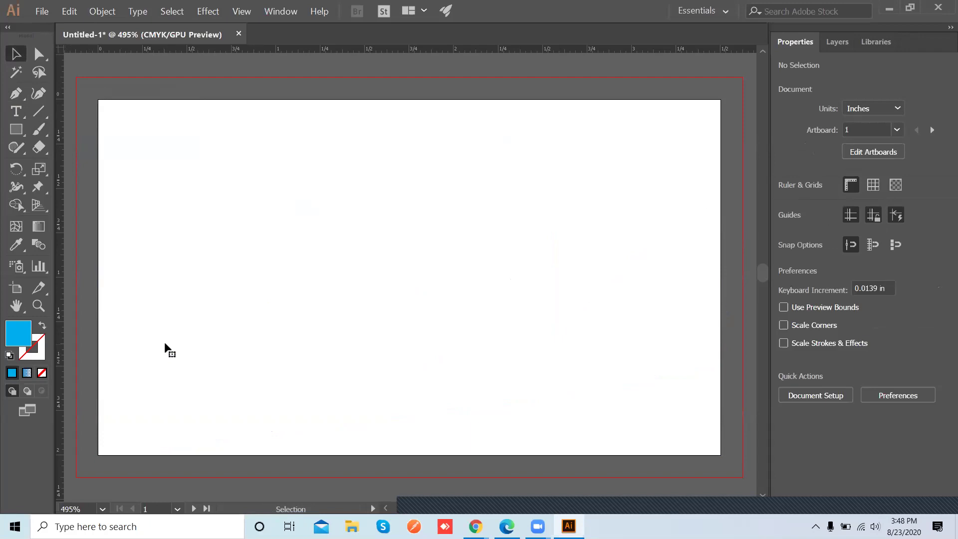
{"action": "left_click", "coordinate": [17, 129]}
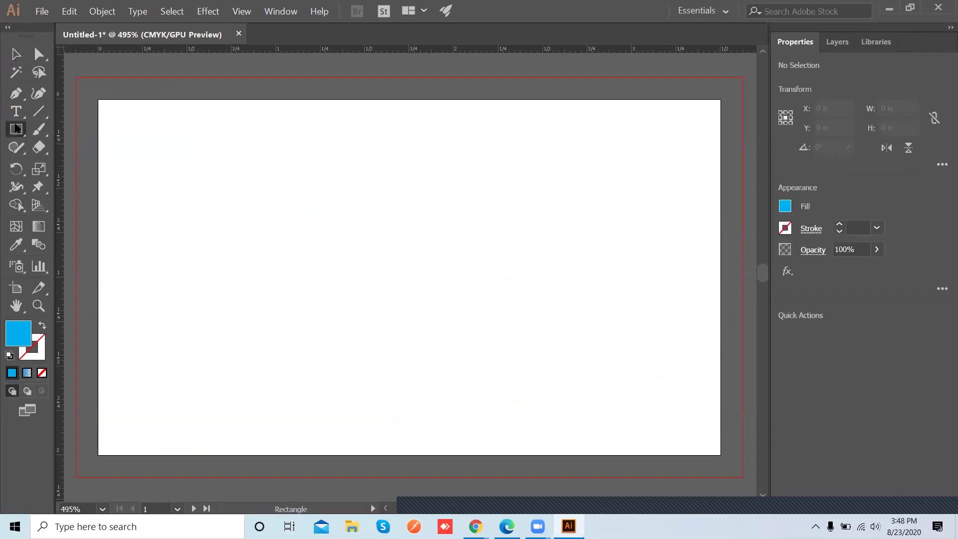
{"action": "left_click", "coordinate": [292, 225]}
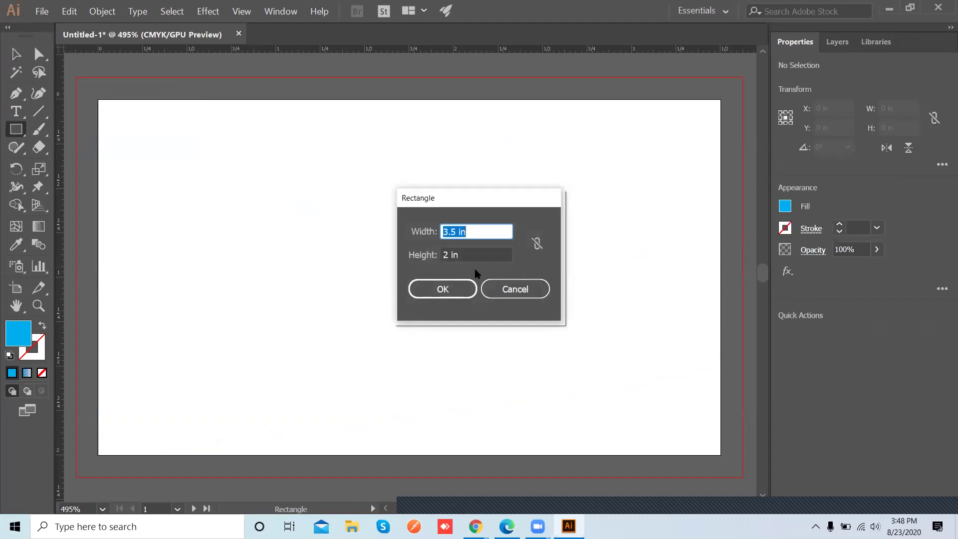
{"action": "left_click", "coordinate": [448, 289]}
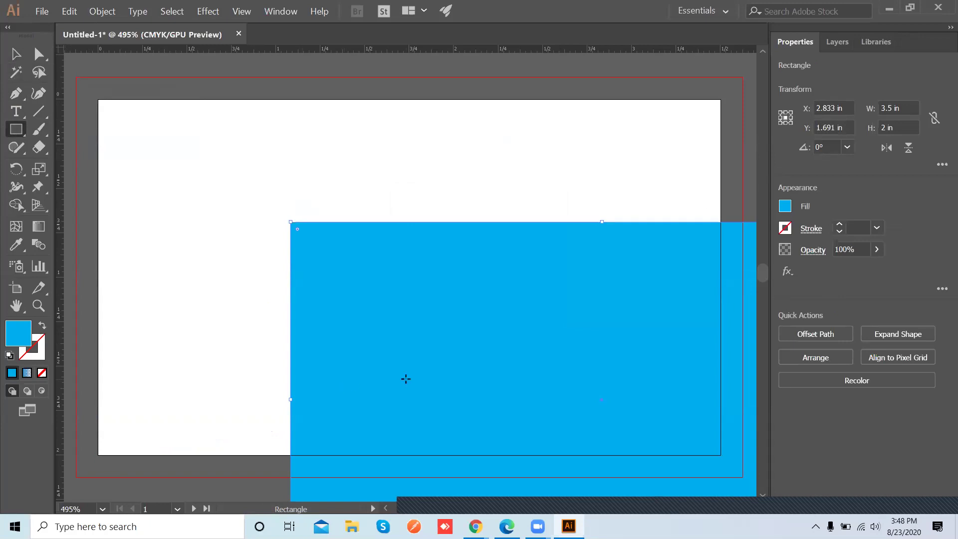
{"action": "left_click", "coordinate": [16, 54]}
{"action": "left_click_drag", "start_coordinate": [410, 271], "coordinate": [219, 149]}
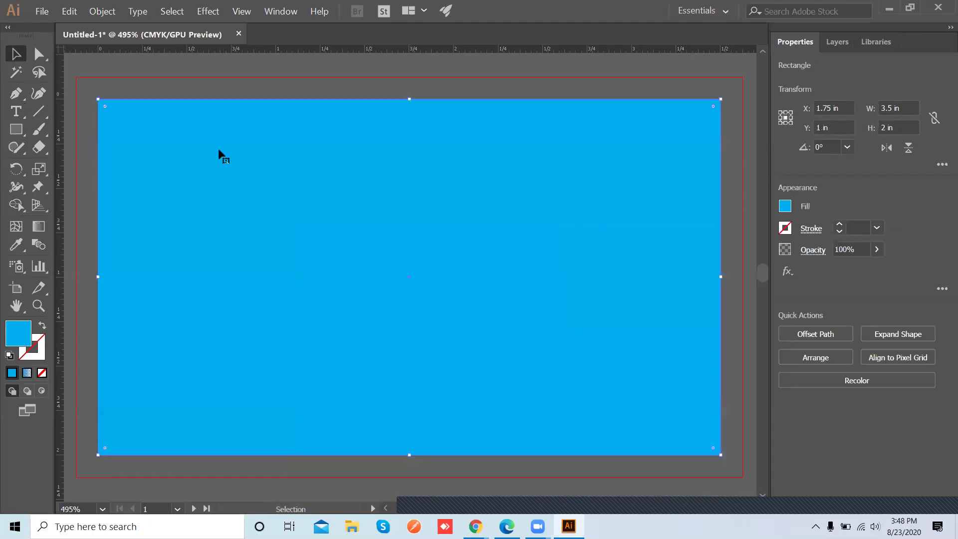
- Round all four rectangle corners to a 0.18 in radius with a live-corner widget
{"action": "left_click", "coordinate": [560, 86]}
{"action": "left_click_drag", "start_coordinate": [711, 107], "coordinate": [694, 130]}
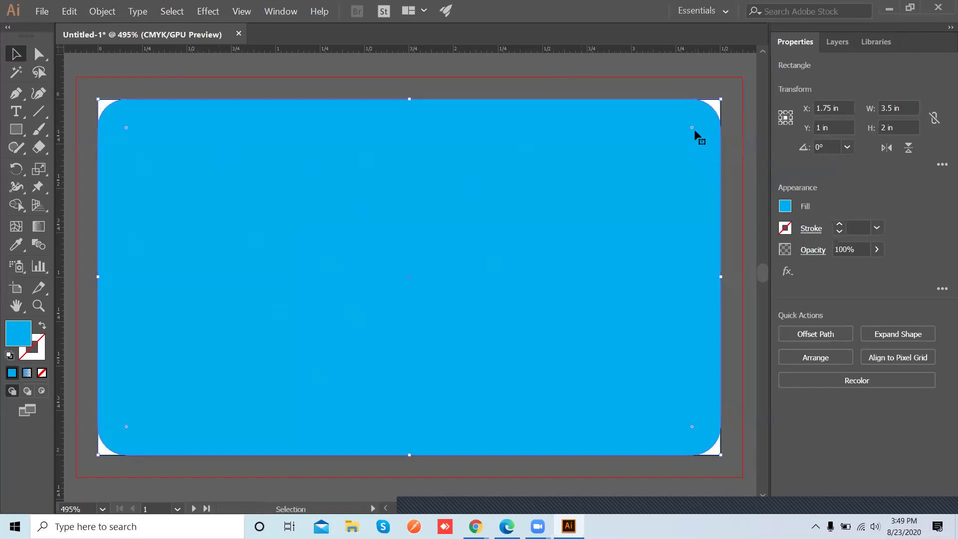
{"action": "left_click", "coordinate": [161, 85]}
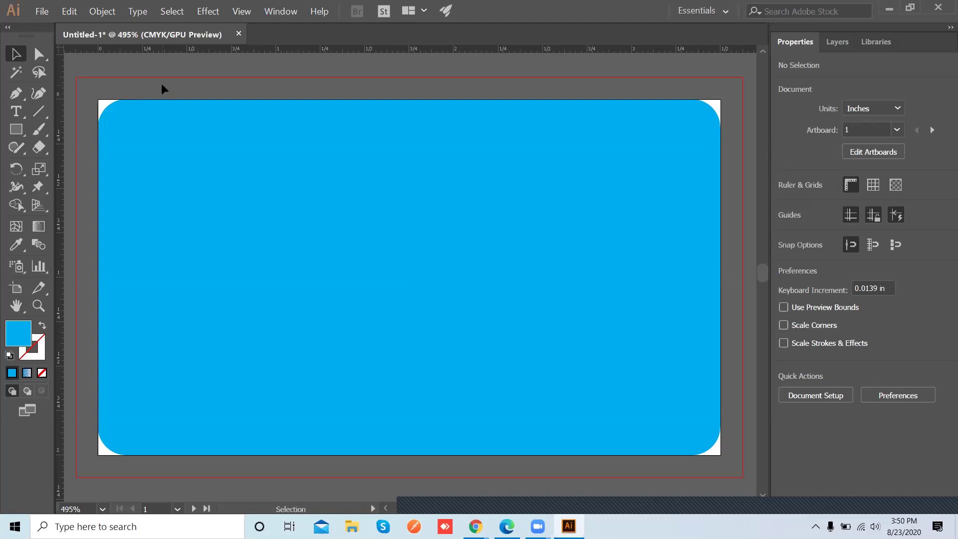
{"action": "left_click", "coordinate": [443, 266]}
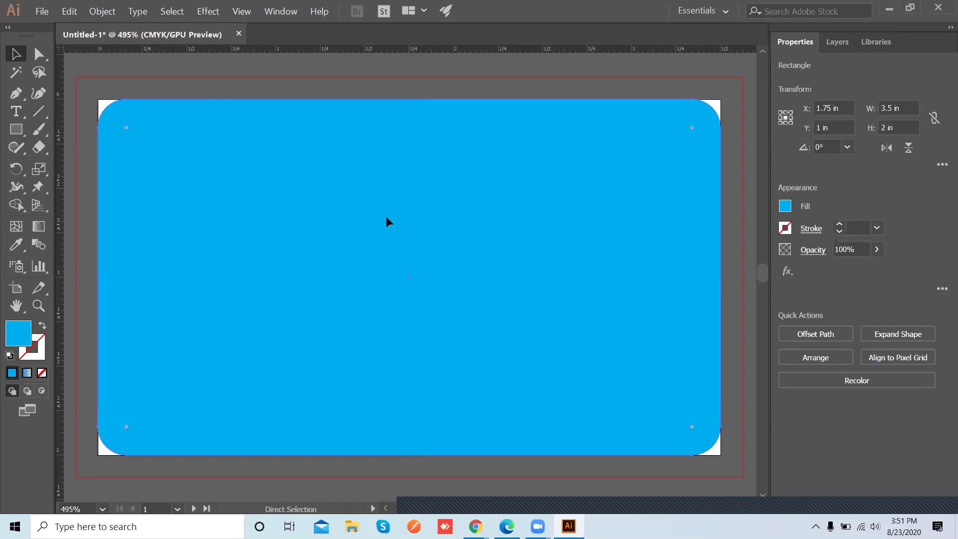
{"action": "key", "text": "ctrl+shift+a"}
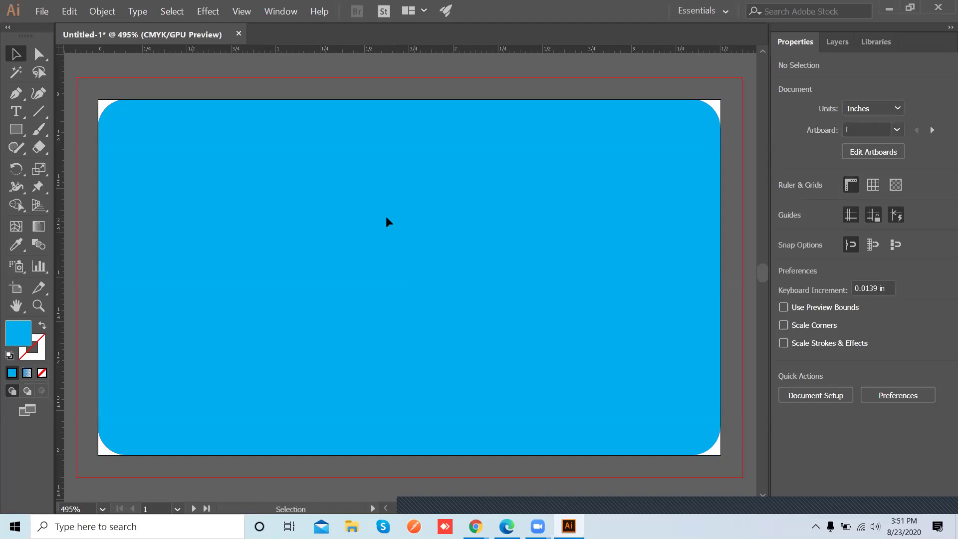
- Open the New Document dialog from the File menu, showing the 3.5 × 2 in two-artboard preset
{"action": "left_click", "coordinate": [42, 11]}
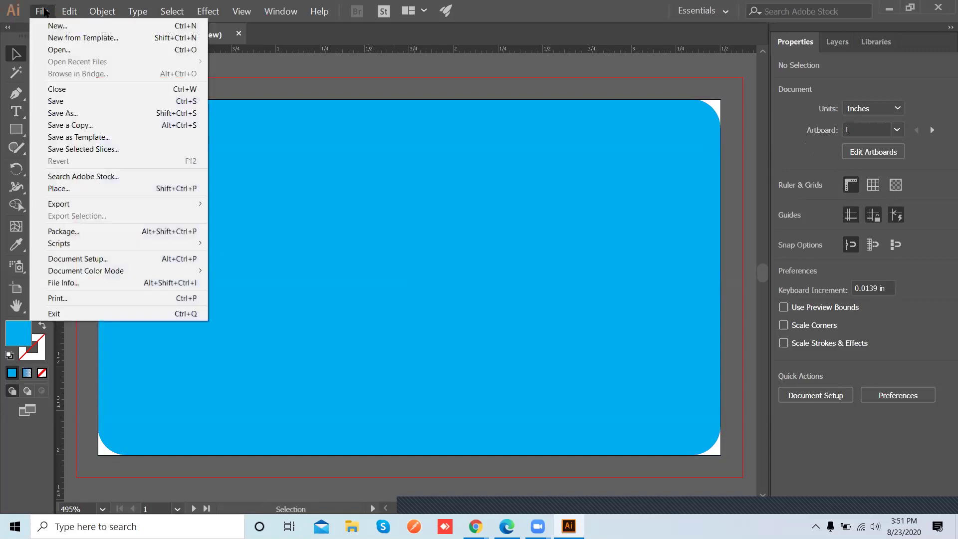
{"action": "left_click", "coordinate": [68, 26]}
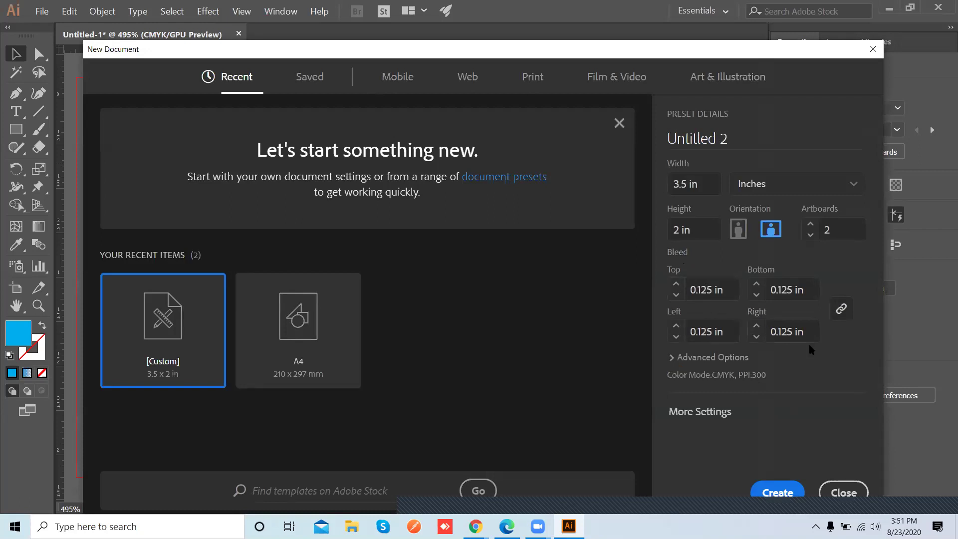
{"action": "left_click", "coordinate": [847, 493]}
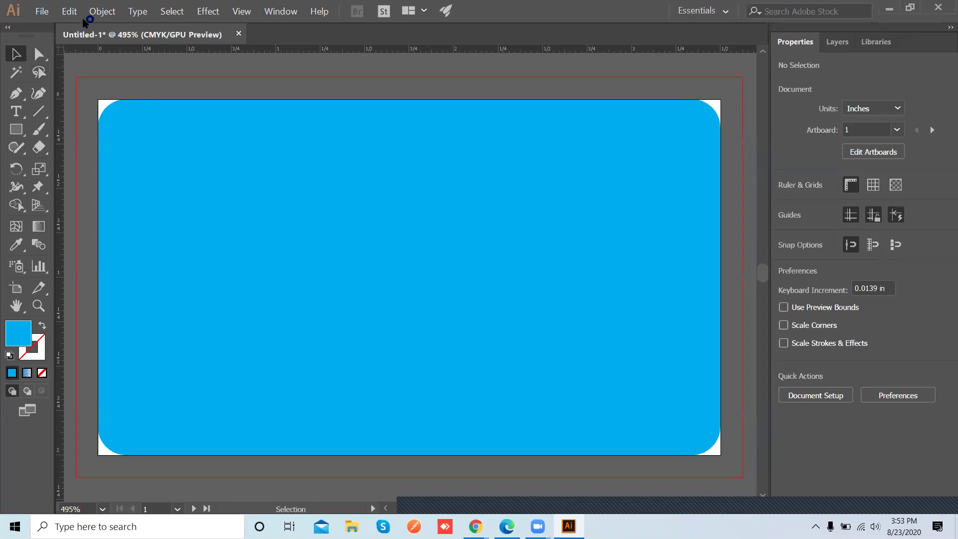
- Open the Object menu to reach the Unlock All command
{"action": "left_click", "coordinate": [101, 12]}
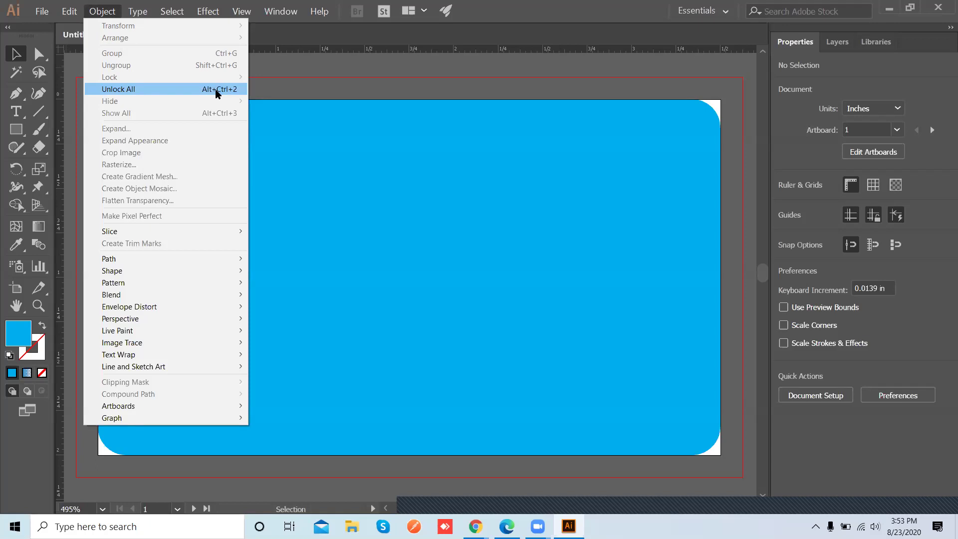
- Unlock the blue rounded rectangle with Unlock All, then deselect it
{"action": "left_click", "coordinate": [217, 89]}
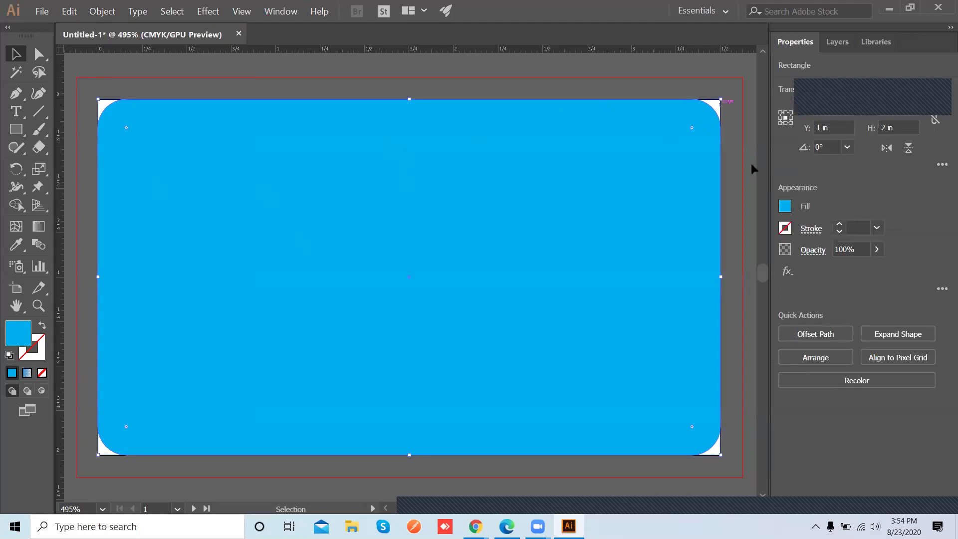
{"action": "key", "text": "ctrl+shift+a"}
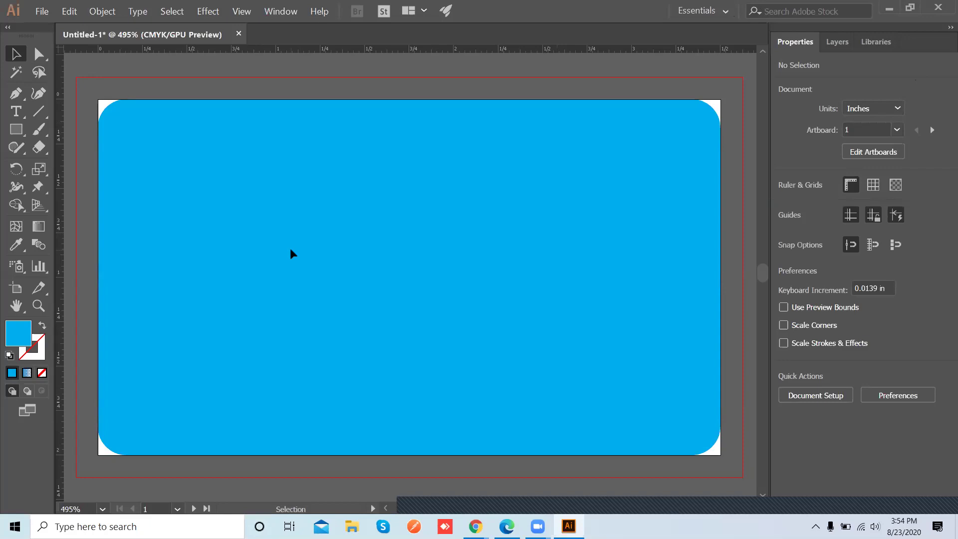
{"action": "left_click", "coordinate": [109, 14]}
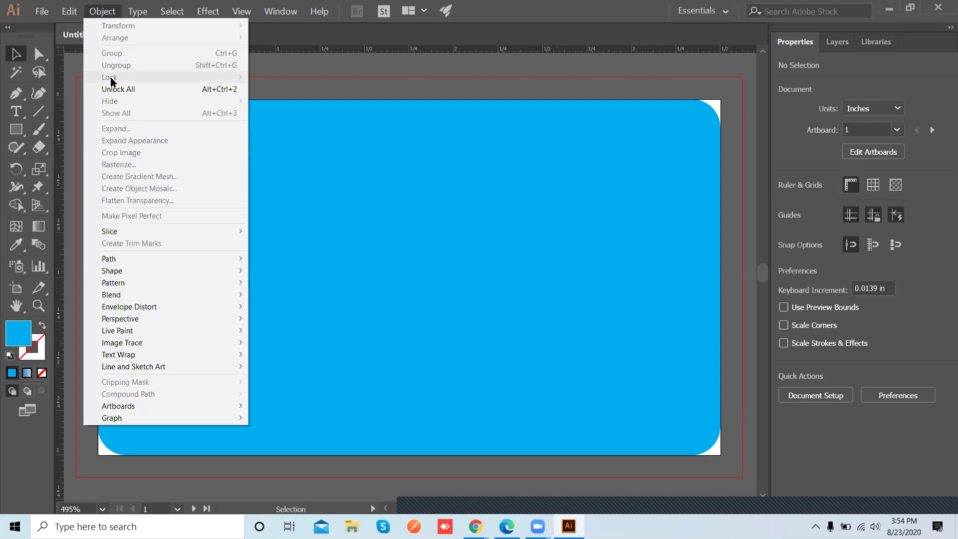
{"action": "left_click", "coordinate": [116, 92]}
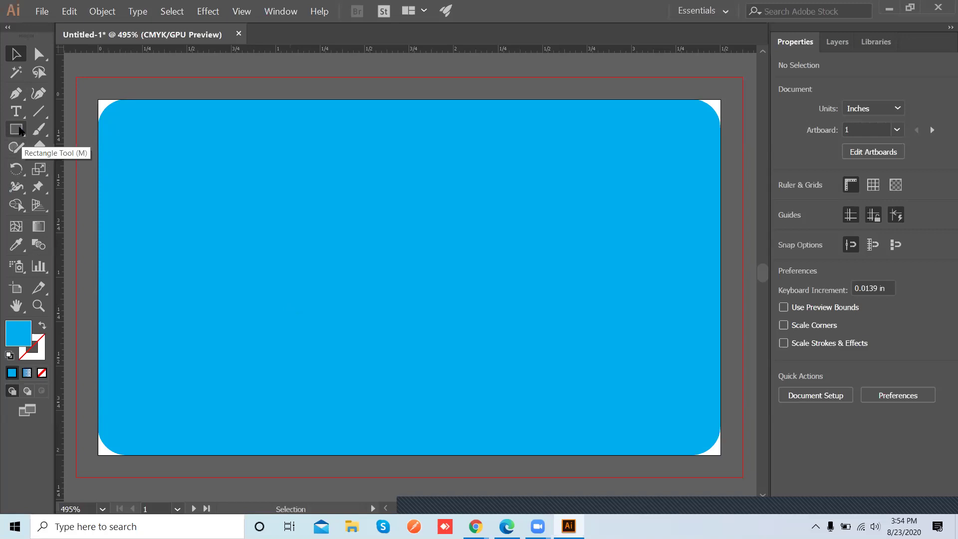
- Draw a 3.5 × 0.319 in band across the card's bottom edge with a gradient fill
{"action": "left_click", "coordinate": [19, 131]}
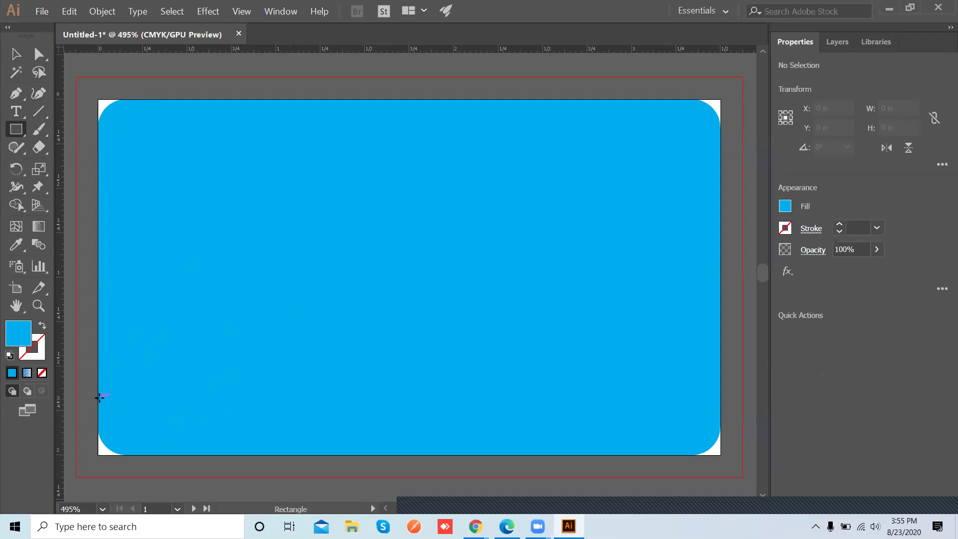
{"action": "left_click_drag", "start_coordinate": [99, 398], "coordinate": [722, 455]}
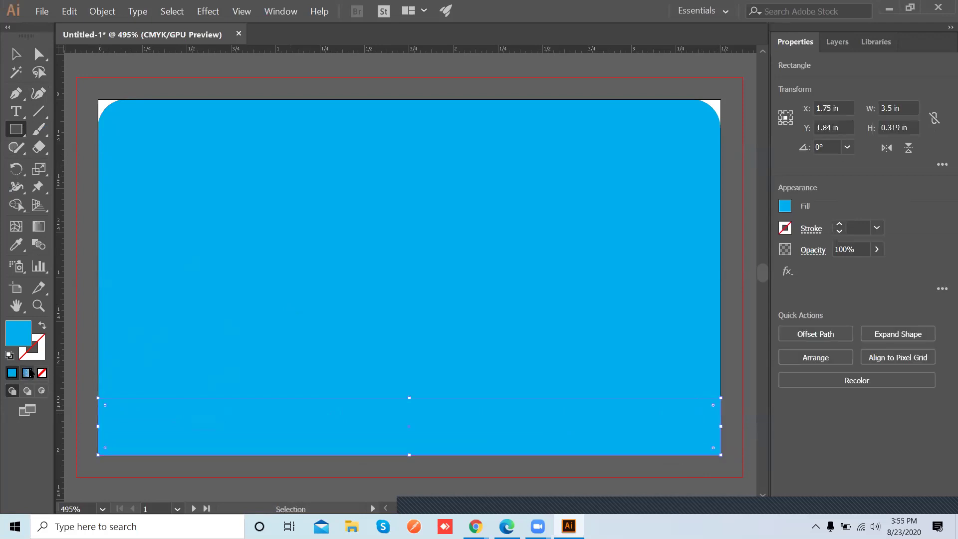
{"action": "left_click", "coordinate": [28, 374]}
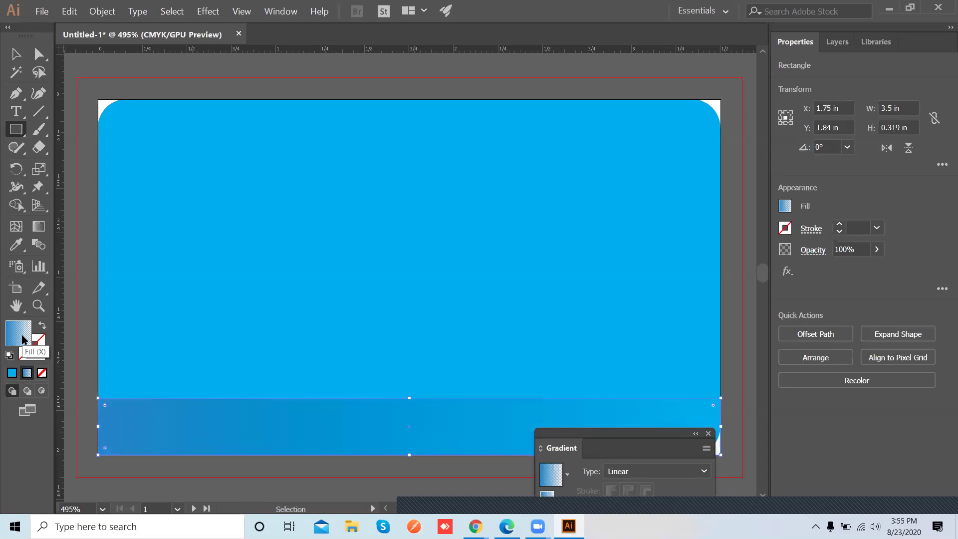
- Apply the Orange, Yellow gradient preset so the band runs yellow-to-orange-to-red
{"action": "double_click", "coordinate": [23, 340]}
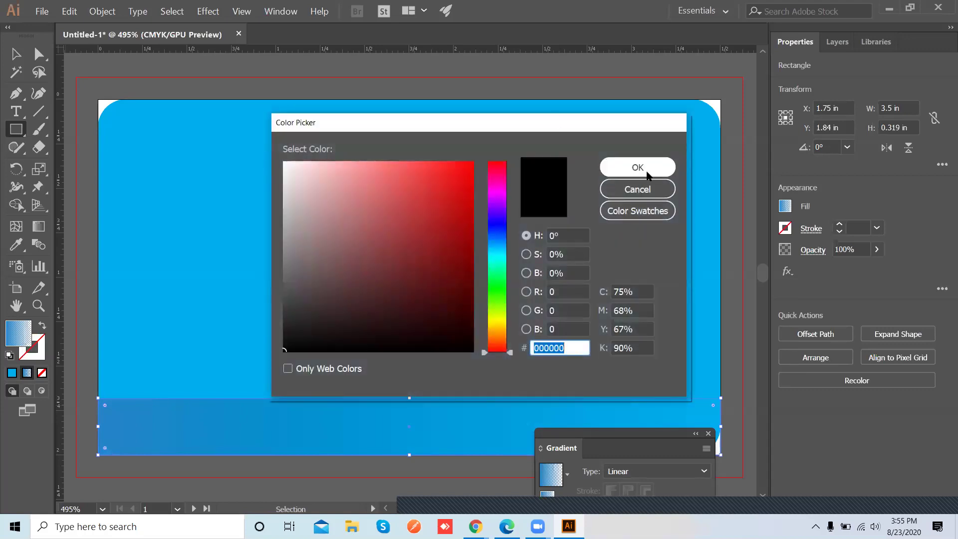
{"action": "left_click", "coordinate": [648, 174]}
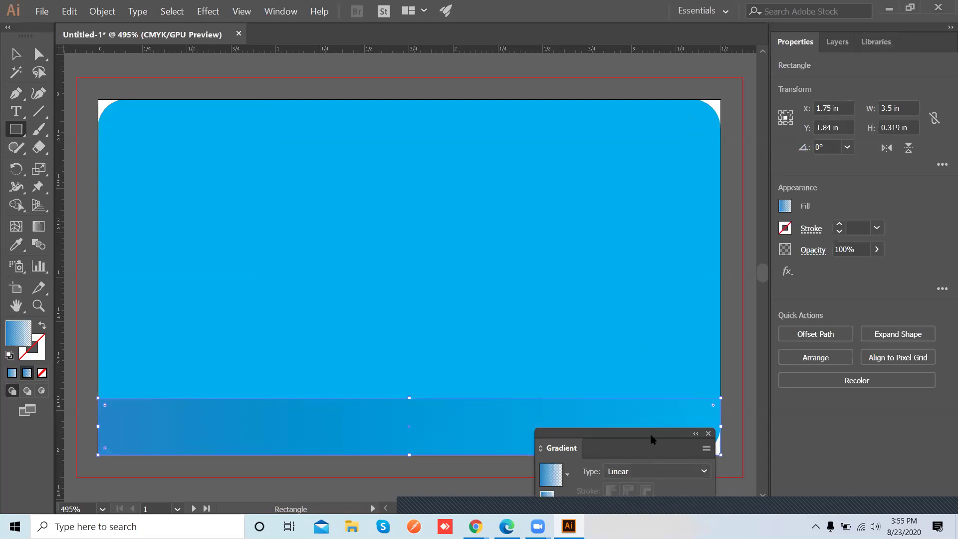
{"action": "left_click_drag", "start_coordinate": [657, 432], "coordinate": [648, 218]}
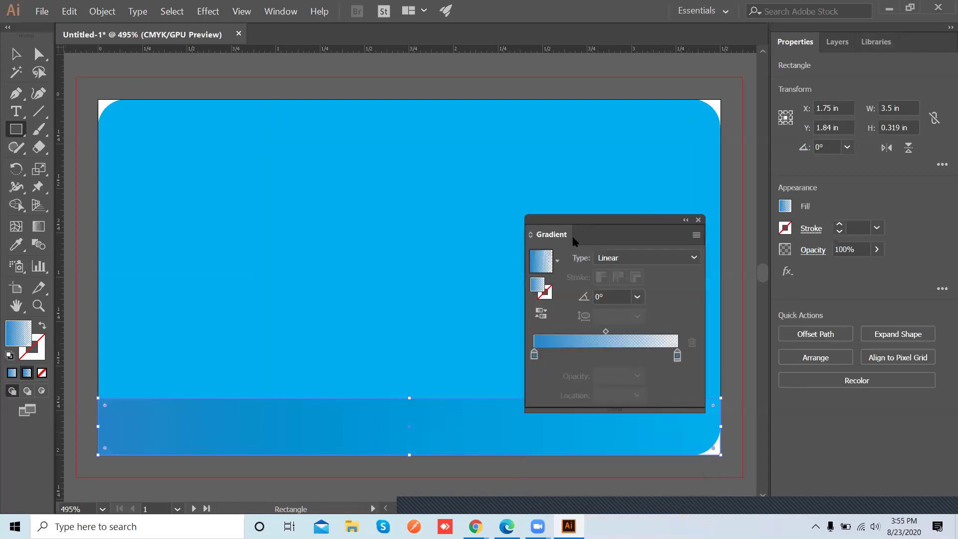
{"action": "left_click", "coordinate": [557, 261]}
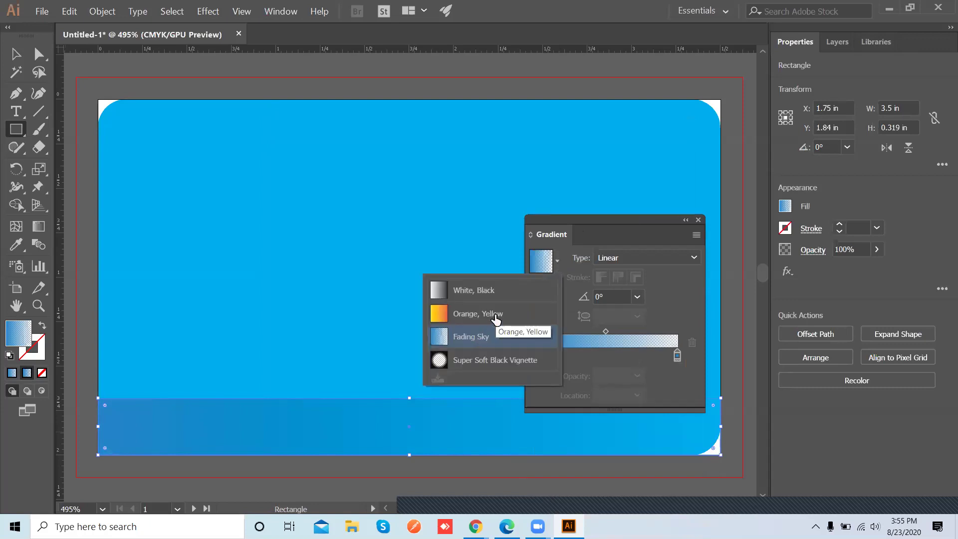
{"action": "key", "text": "Escape"}
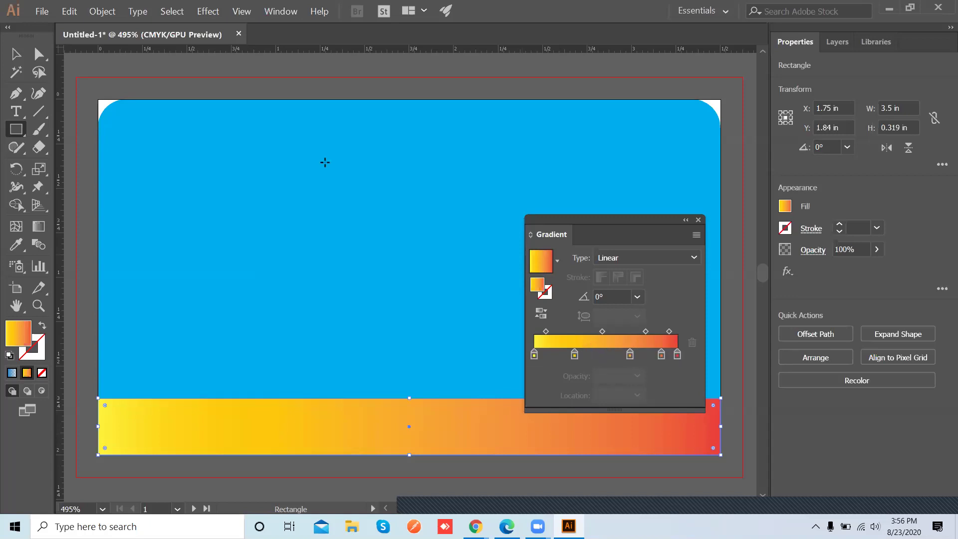
{"action": "left_click", "coordinate": [699, 220]}
- Delete the gradient band and redraw it along the card's bottom edge
{"action": "key", "text": "Delete"}
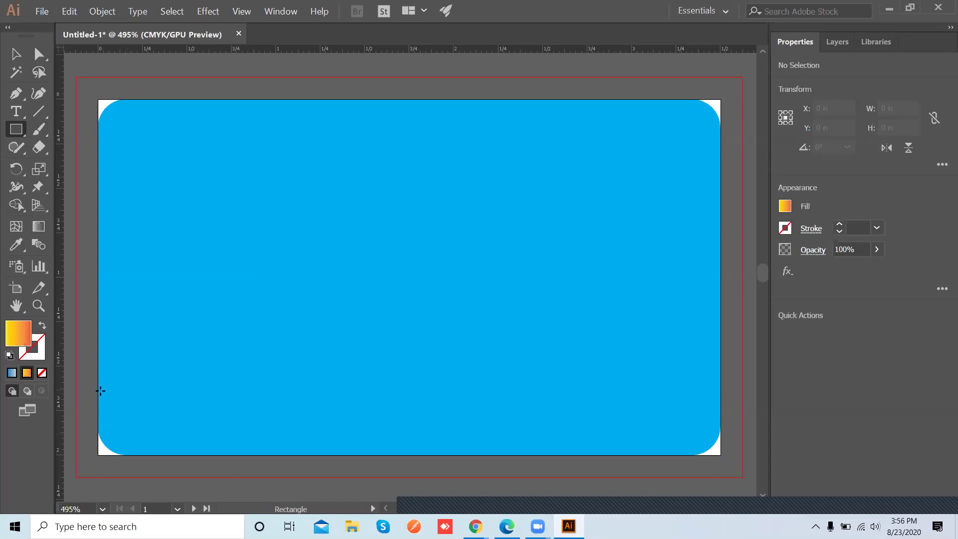
{"action": "left_click_drag", "start_coordinate": [100, 403], "coordinate": [721, 460]}
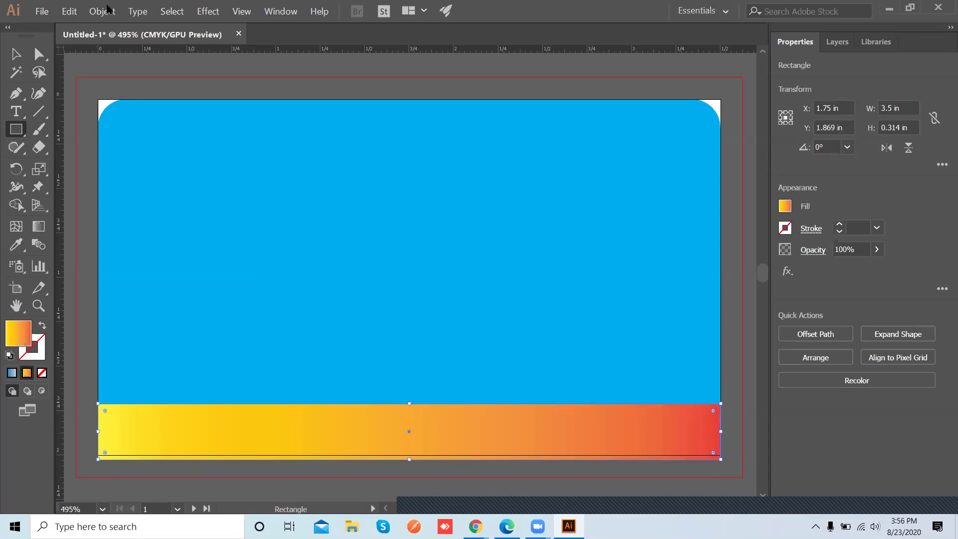
{"action": "left_click", "coordinate": [17, 54]}
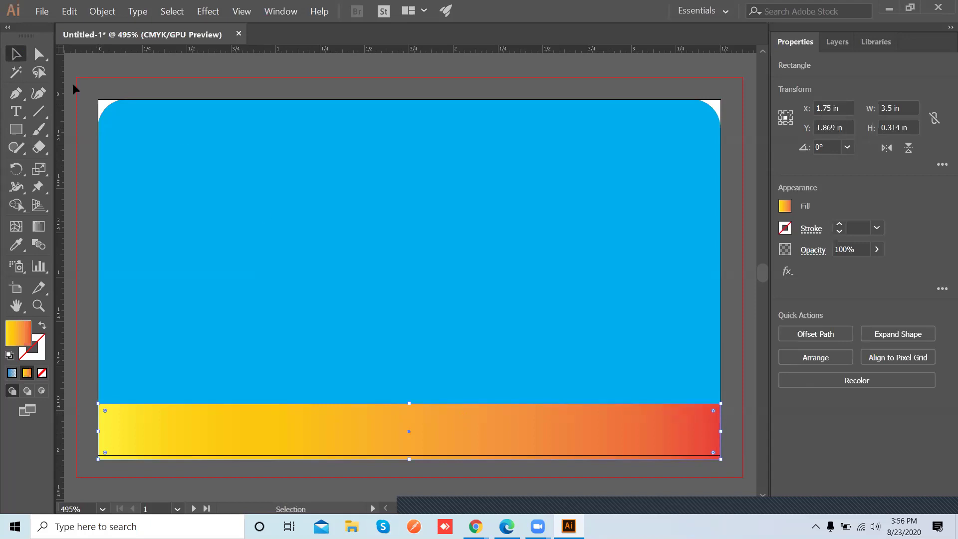
{"action": "left_click", "coordinate": [40, 56]}
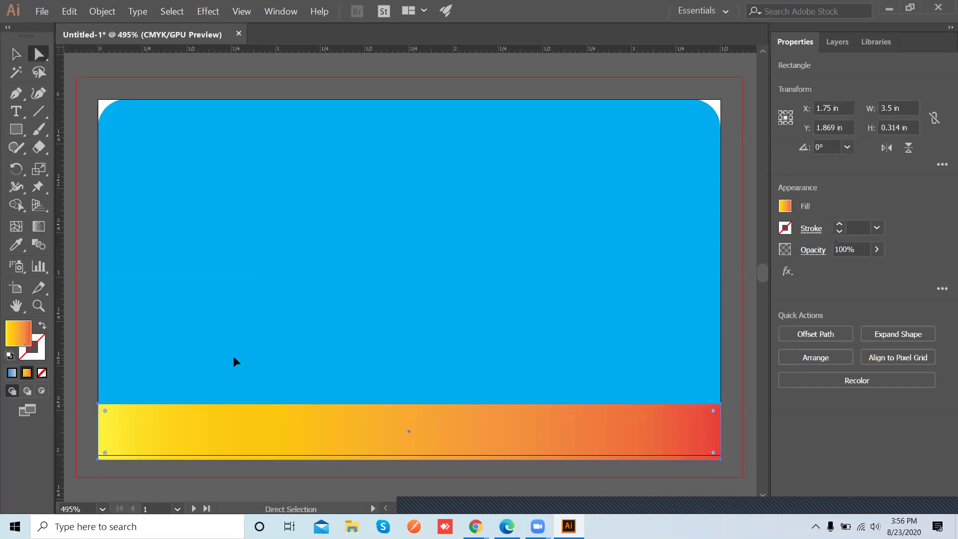
- Round the band's bottom-left corner to about 0.14 in and lower its opacity to 39%
{"action": "left_click", "coordinate": [98, 458]}
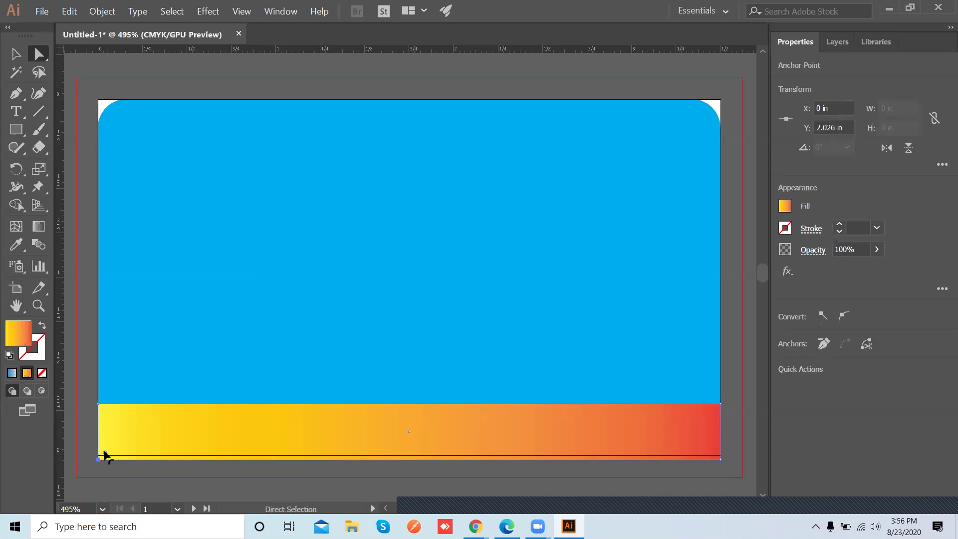
{"action": "left_click_drag", "start_coordinate": [104, 455], "coordinate": [121, 432]}
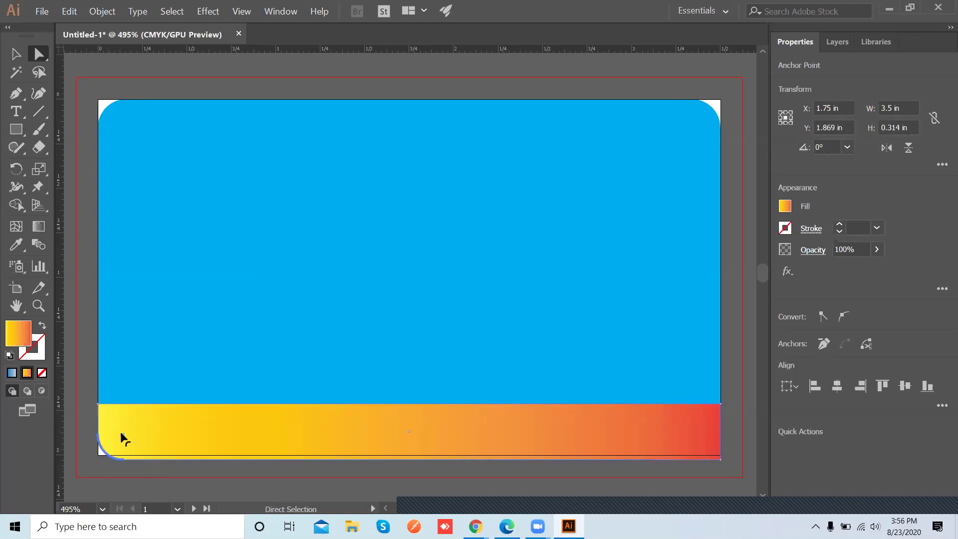
{"action": "left_click", "coordinate": [878, 250]}
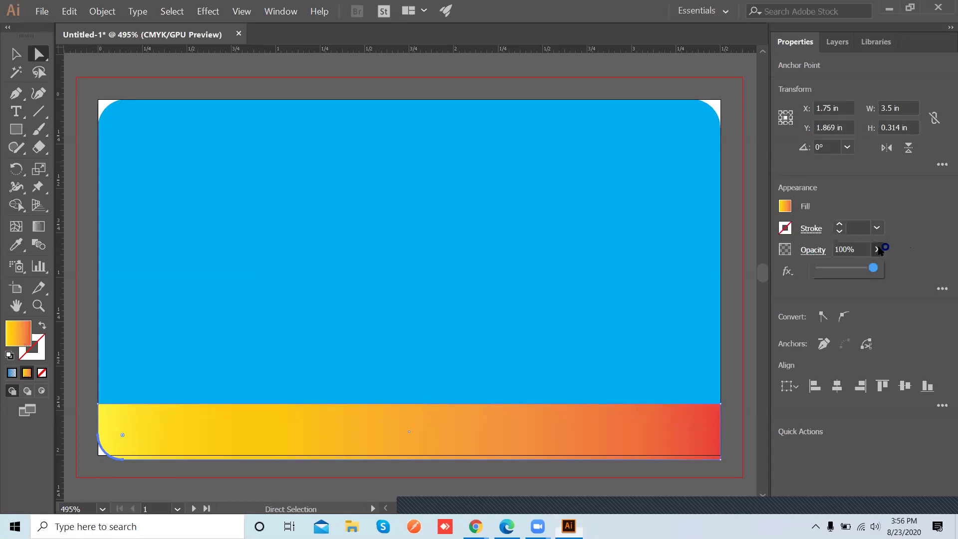
{"action": "left_click", "coordinate": [843, 270]}
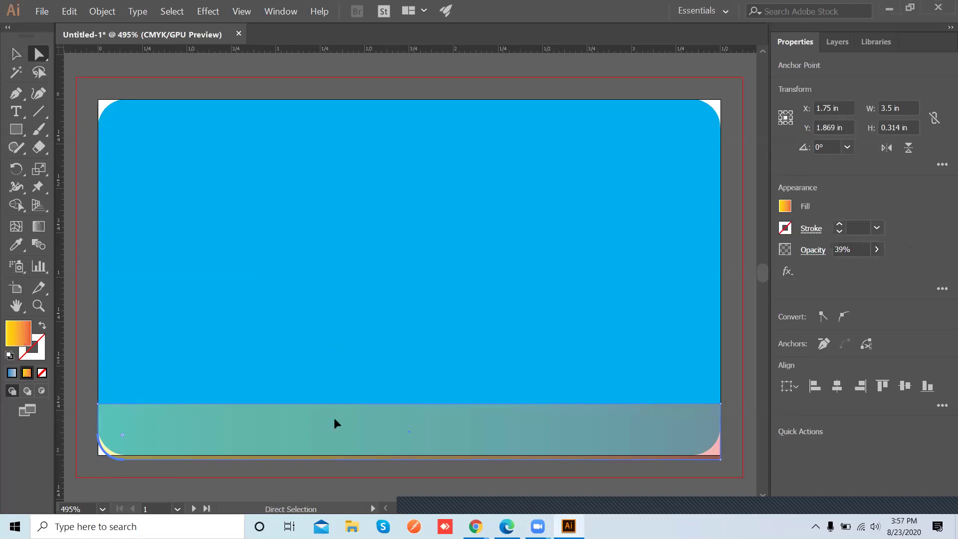
- Nudge the band's bottom anchors down slightly and reselect the whole band path
{"action": "key", "text": "Up"}
{"action": "key", "text": "Up"}
{"action": "key", "text": "Up"}
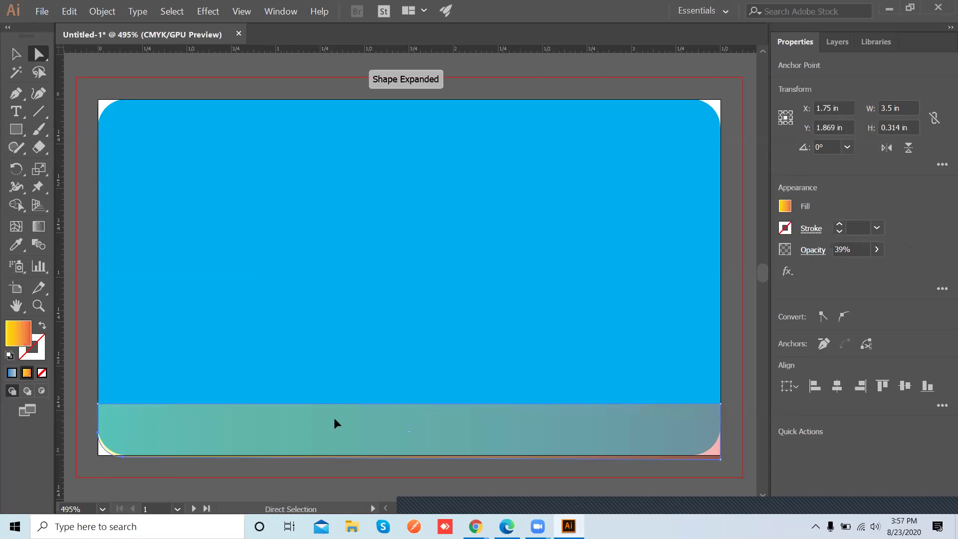
{"action": "key", "text": "Down"}
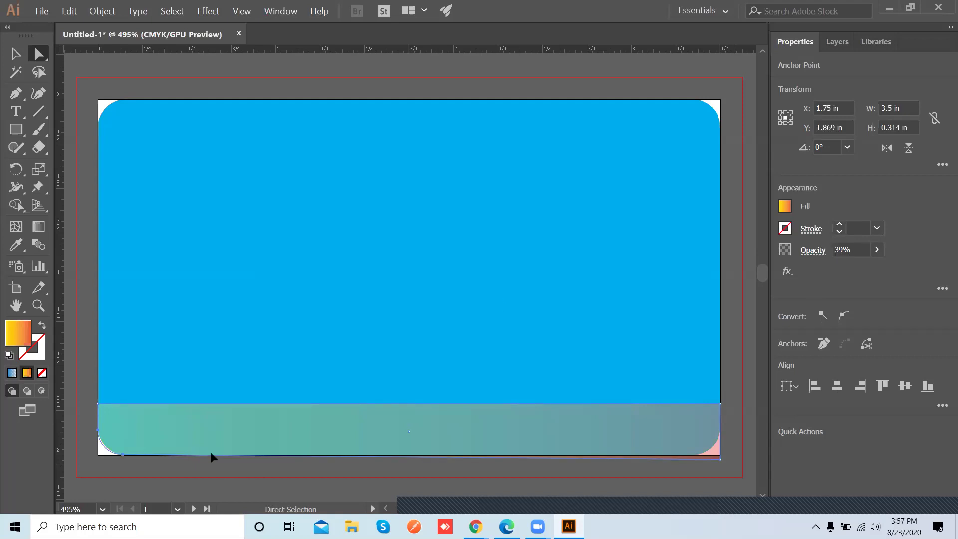
{"action": "left_click", "coordinate": [173, 436]}
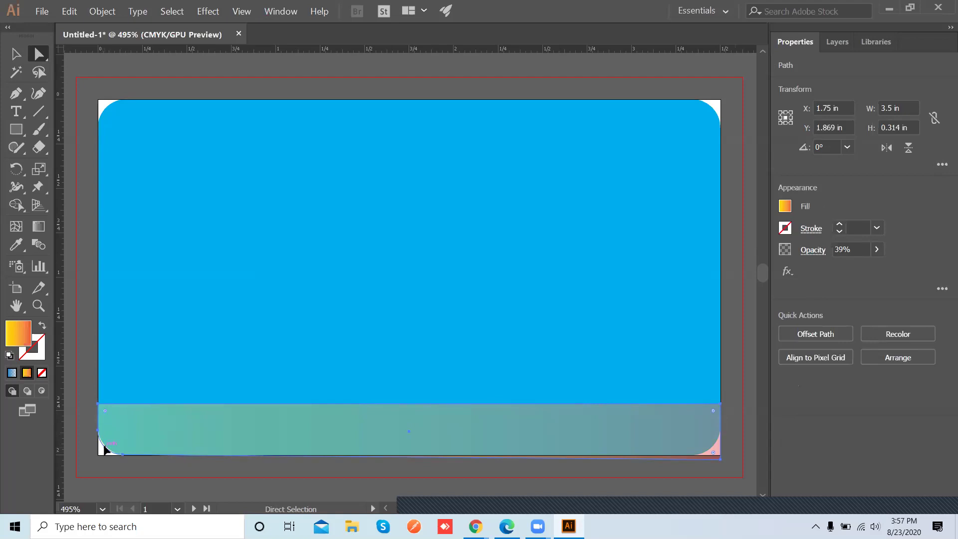
- Round the band's bottom-right corner using its live-corner widget
{"action": "left_click_drag", "start_coordinate": [106, 449], "coordinate": [105, 448]}
{"action": "left_click_drag", "start_coordinate": [106, 448], "coordinate": [106, 448]}
{"action": "left_click", "coordinate": [719, 458]}
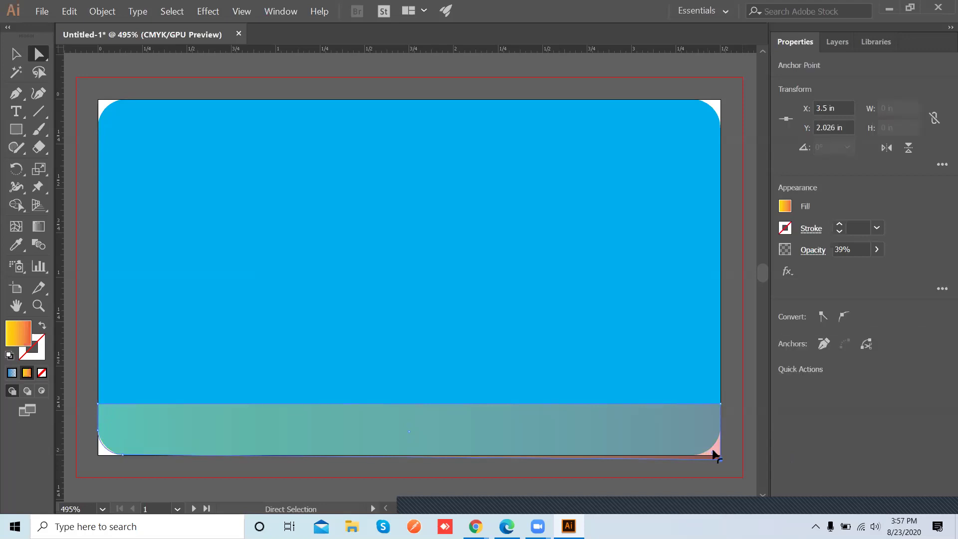
{"action": "left_click_drag", "start_coordinate": [717, 453], "coordinate": [700, 438]}
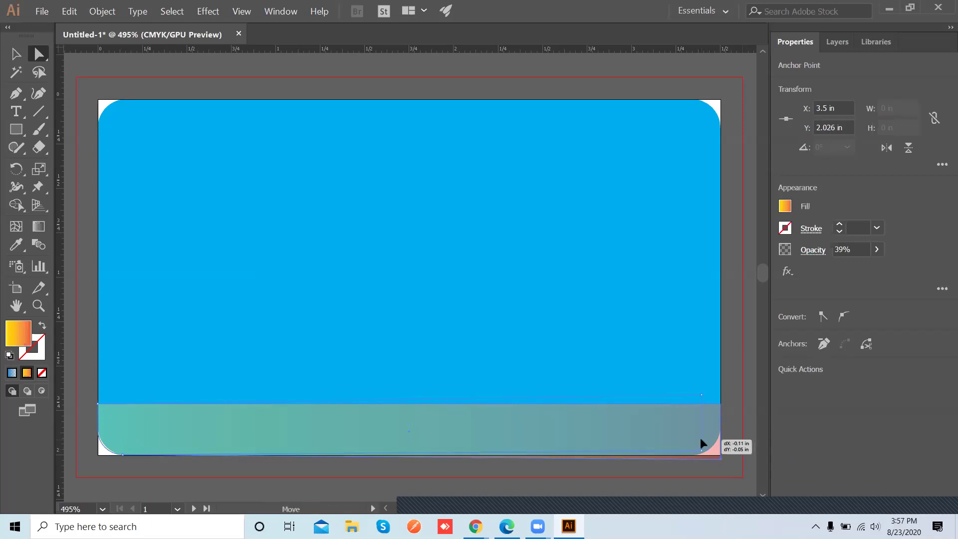
{"action": "key", "text": "ctrl+z"}
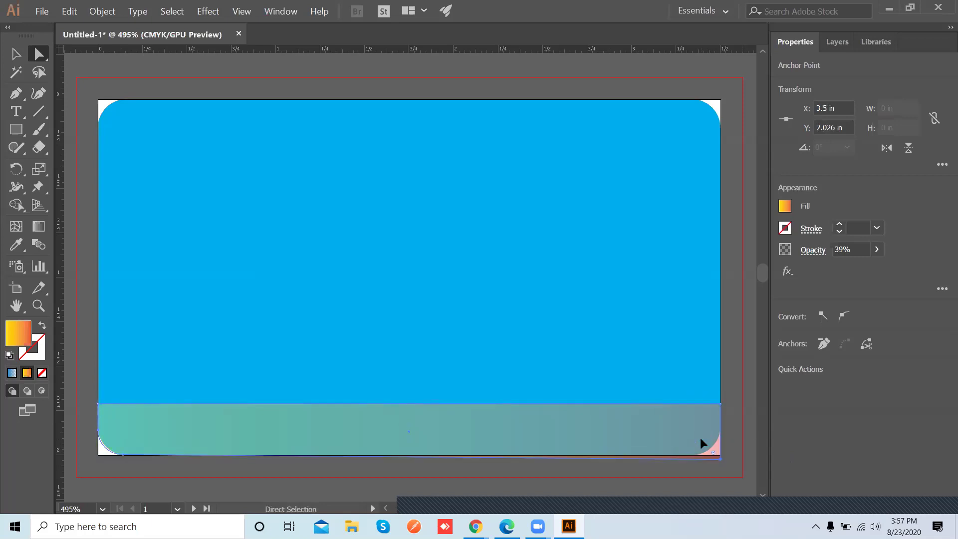
{"action": "left_click", "coordinate": [719, 458]}
{"action": "left_click_drag", "start_coordinate": [712, 452], "coordinate": [684, 417]}
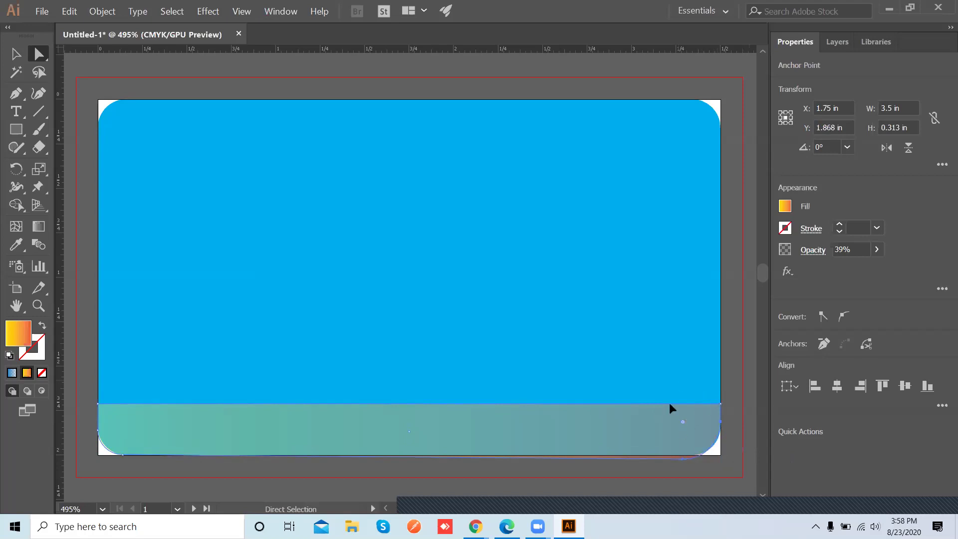
- Fine-tune the bottom anchors so the band is 0.289 in tall, then reselect the band
{"action": "left_click_drag", "start_coordinate": [678, 456], "coordinate": [682, 459]}
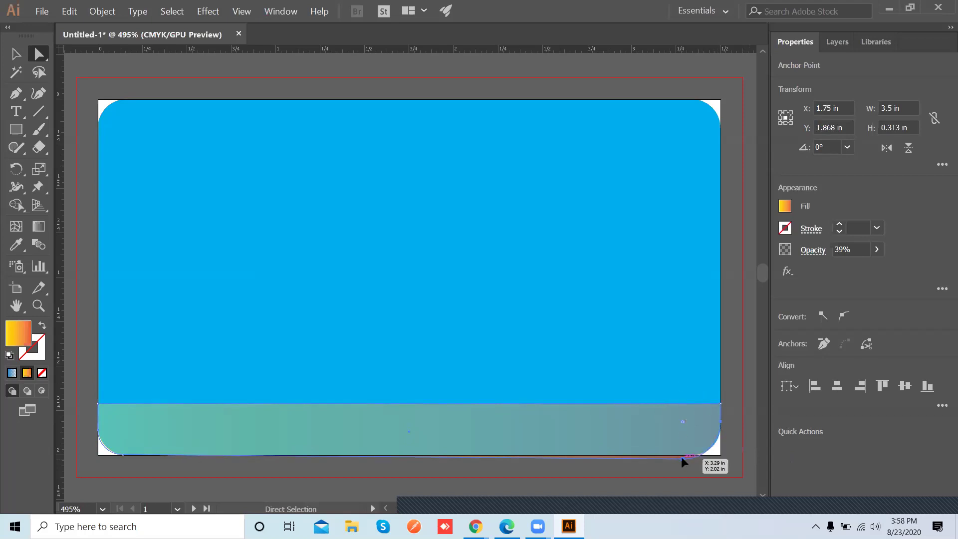
{"action": "left_click", "coordinate": [681, 457]}
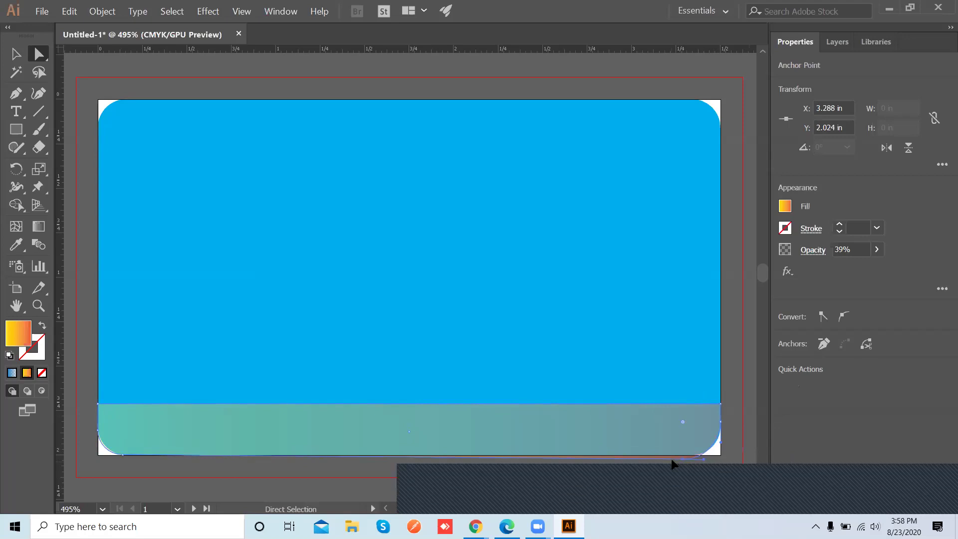
{"action": "left_click_drag", "start_coordinate": [676, 457], "coordinate": [679, 455]}
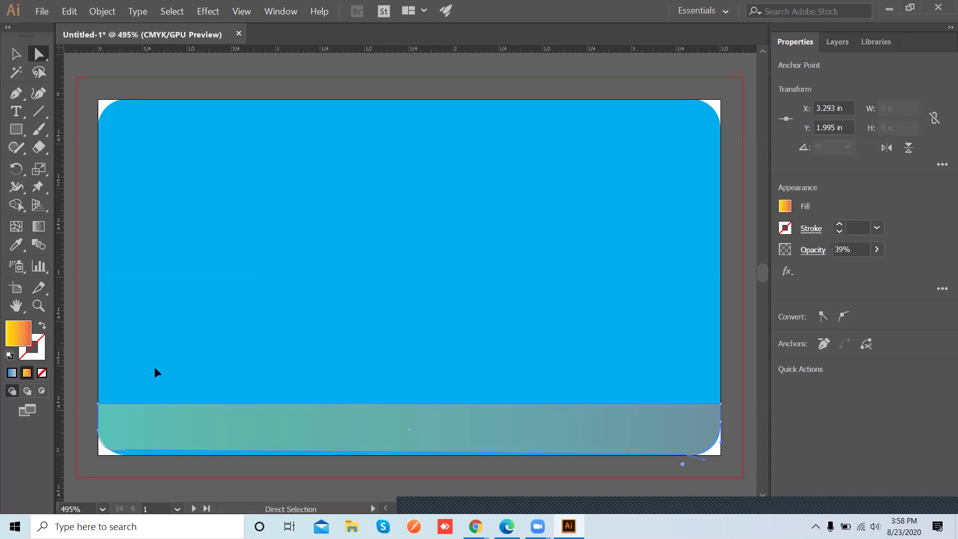
{"action": "left_click_drag", "start_coordinate": [135, 450], "coordinate": [122, 452]}
{"action": "left_click", "coordinate": [118, 459]}
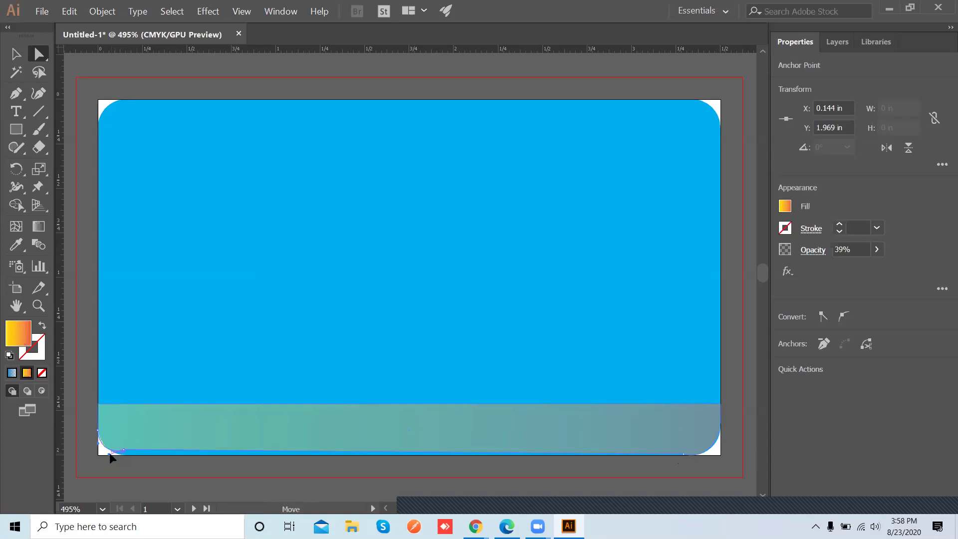
{"action": "left_click", "coordinate": [114, 454]}
{"action": "left_click_drag", "start_coordinate": [125, 459], "coordinate": [126, 514]}
{"action": "left_click", "coordinate": [319, 429]}
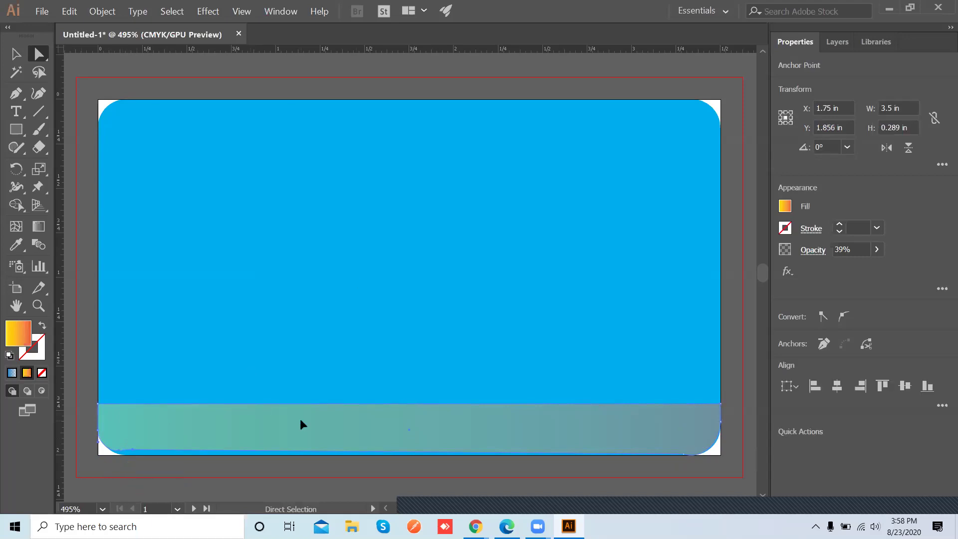
- Nudge the gradient band down past the card edge, then back up to mid-card
{"action": "key", "text": "Down"}
{"action": "key", "text": "Down"}
{"action": "key", "text": "Down"}
{"action": "key", "text": "Down"}
{"action": "key", "text": "Down"}
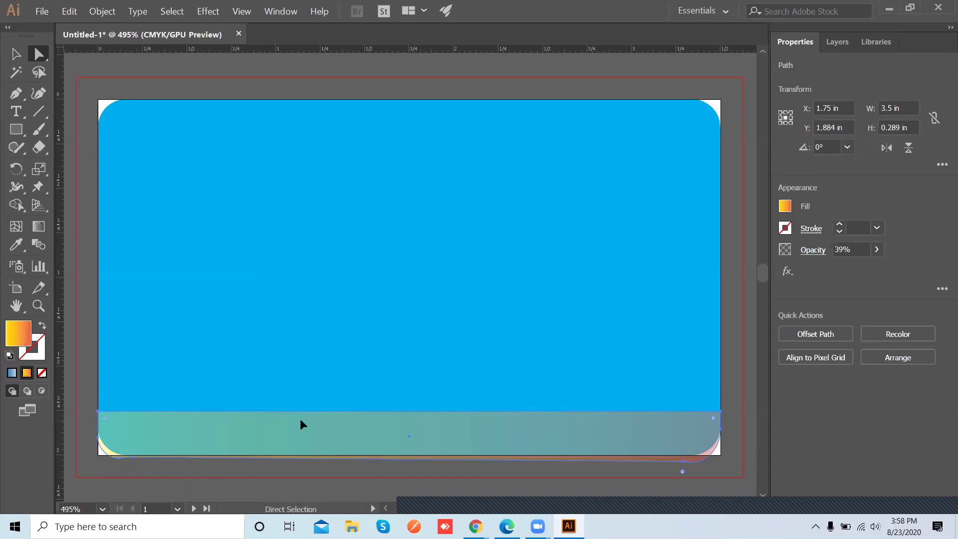
{"action": "key", "text": "Down"}
{"action": "key", "text": "Down"}
{"action": "key", "text": "Down"}
{"action": "key", "text": "Down"}
{"action": "key", "text": "Down"}
{"action": "key", "text": "Down"}
{"action": "key", "text": "Down"}
{"action": "key", "text": "Down"}
{"action": "key", "text": "Down"}
{"action": "key", "text": "Down"}
{"action": "key", "text": "Down"}
{"action": "key", "text": "Down"}
{"action": "key", "text": "Down"}
{"action": "key", "text": "Down"}
{"action": "key", "text": "Down"}
{"action": "key", "text": "Down"}
{"action": "key", "text": "Down"}
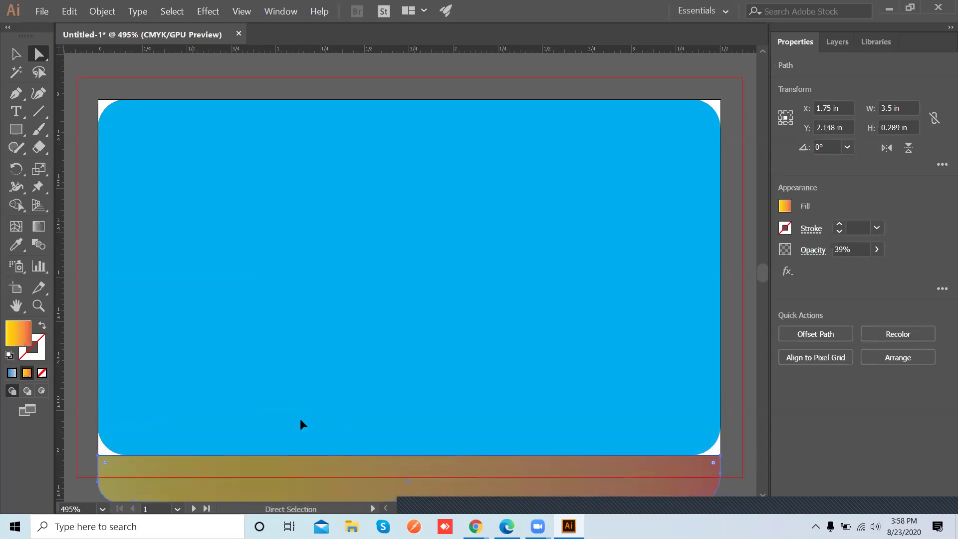
{"action": "key", "text": "Up"}
{"action": "key", "text": "Up"}
{"action": "key", "text": "Up"}
{"action": "key", "text": "Up"}
{"action": "key", "text": "Up"}
{"action": "key", "text": "Up"}
{"action": "key", "text": "Up"}
{"action": "key", "text": "Up"}
{"action": "key", "text": "Up"}
{"action": "key", "text": "Up"}
{"action": "key", "text": "Up"}
{"action": "key", "text": "Up"}
{"action": "key", "text": "Up"}
{"action": "key", "text": "Up"}
{"action": "key", "text": "Up"}
{"action": "key", "text": "Up"}
{"action": "key", "text": "Up"}
{"action": "key", "text": "Up"}
{"action": "key", "text": "Up"}
{"action": "key", "text": "Up"}
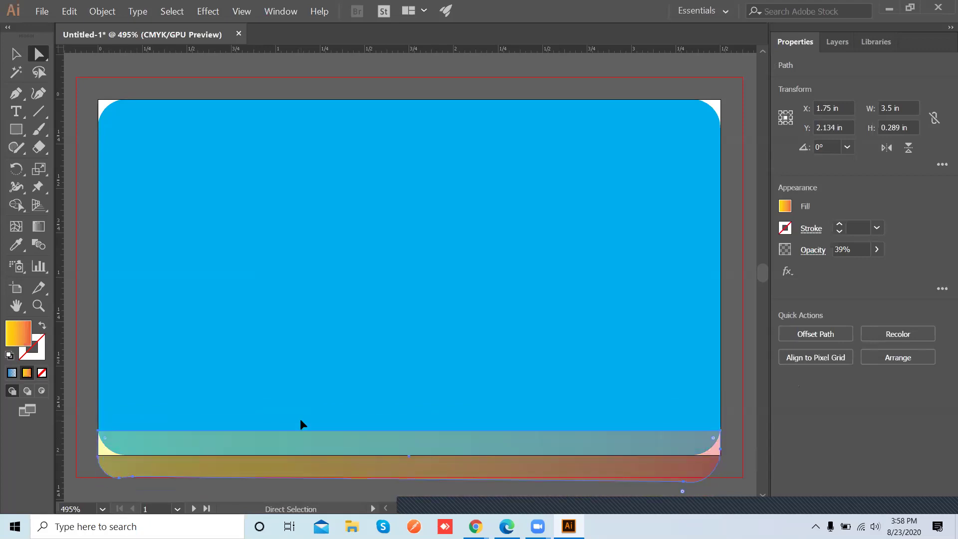
{"action": "key", "text": "Up"}
{"action": "key", "text": "Up"}
{"action": "key", "text": "Up"}
{"action": "key", "text": "Up"}
{"action": "key", "text": "Up"}
{"action": "key", "text": "Up"}
{"action": "key", "text": "Up"}
{"action": "key", "text": "Up"}
{"action": "key", "text": "Up"}
{"action": "key", "text": "Up"}
{"action": "key", "text": "Up"}
{"action": "key", "text": "Up"}
{"action": "key", "text": "Up"}
{"action": "key", "text": "Up"}
{"action": "key", "text": "Up"}
{"action": "key", "text": "Up"}
{"action": "key", "text": "Up"}
{"action": "key", "text": "Up"}
{"action": "key", "text": "Up"}
{"action": "key", "text": "Up"}
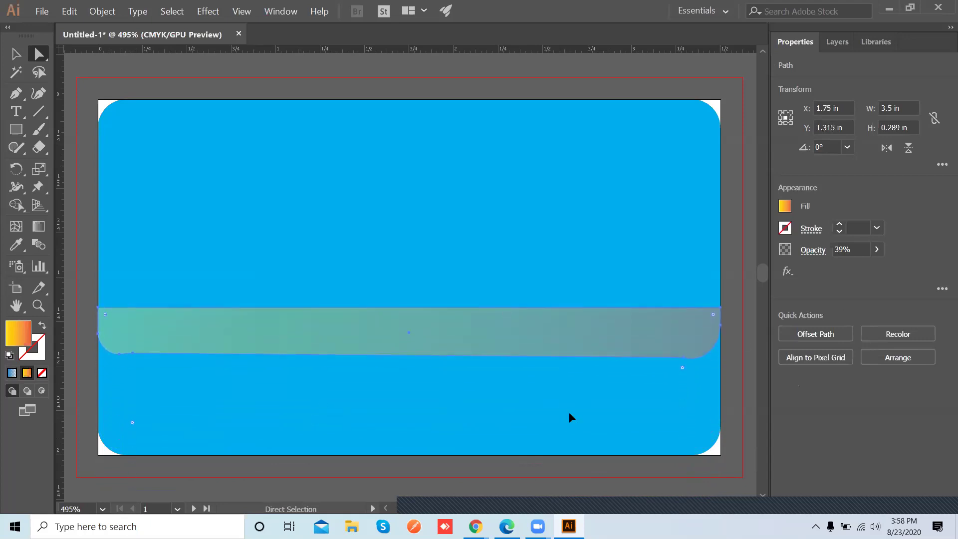
- Delete the band's lower-right anchors, then remove the band entirely
{"action": "left_click", "coordinate": [682, 355]}
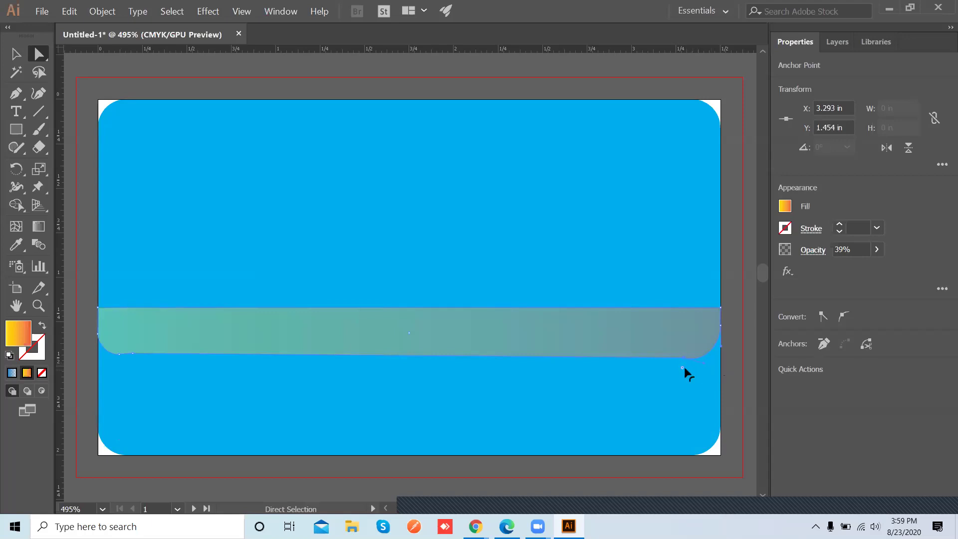
{"action": "left_click_drag", "start_coordinate": [682, 367], "coordinate": [655, 415]}
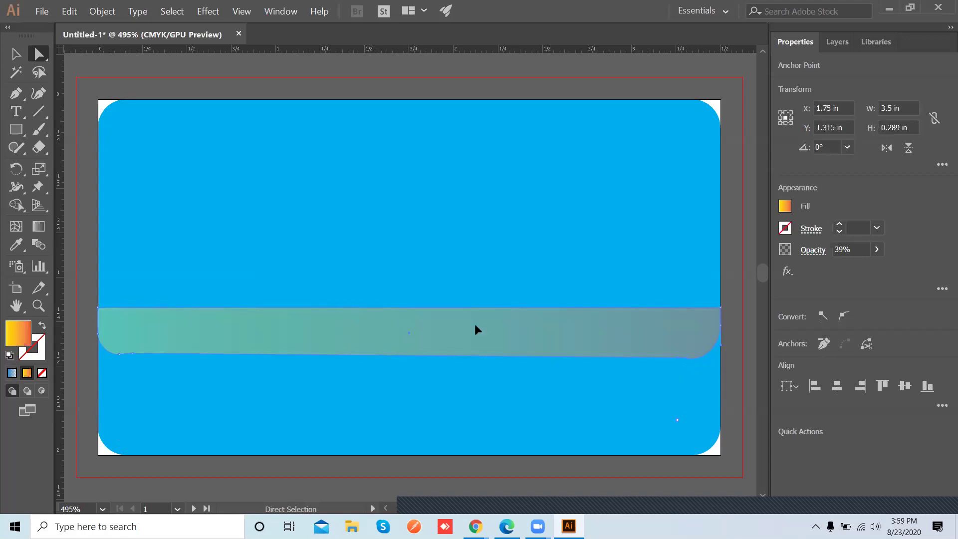
{"action": "key", "text": "Delete"}
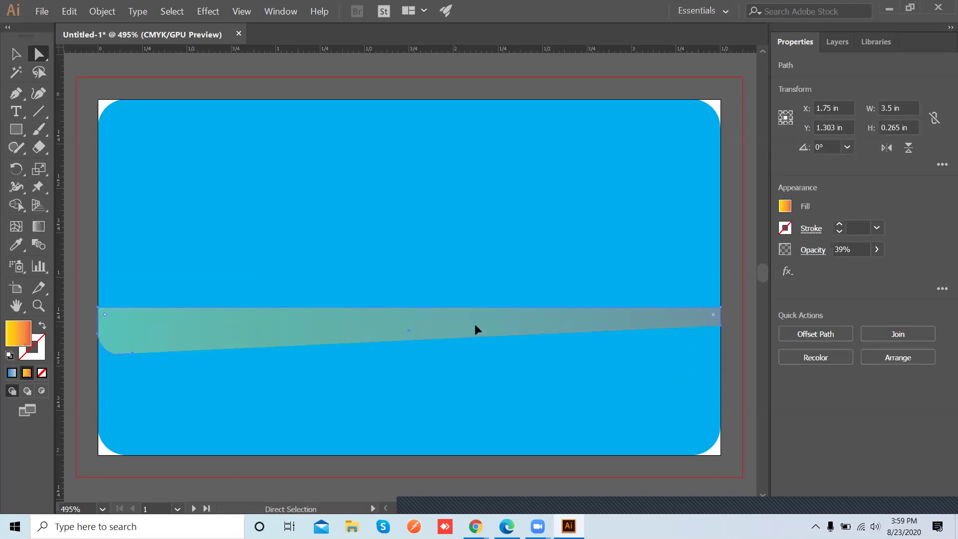
{"action": "key", "text": "Delete"}
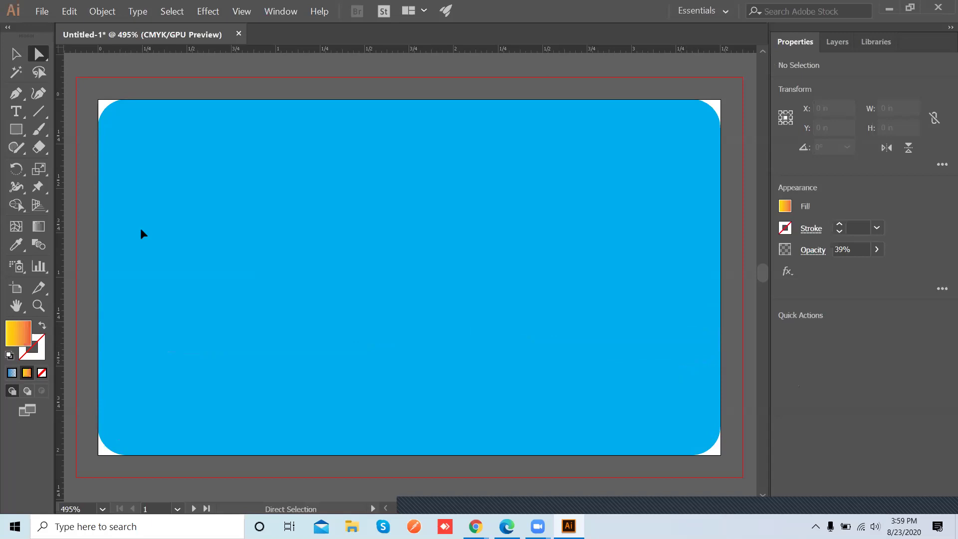
- Draw a 0.864 × 0.939 in yellow-to-red gradient hexagon in the card's upper-left area
{"action": "left_click", "coordinate": [22, 132]}
{"action": "left_click", "coordinate": [23, 133]}
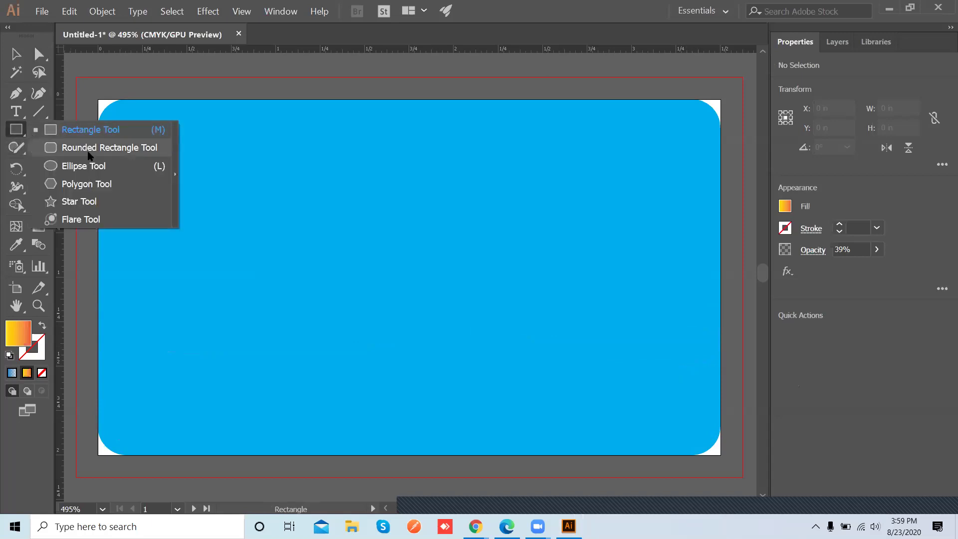
{"action": "left_click", "coordinate": [95, 185]}
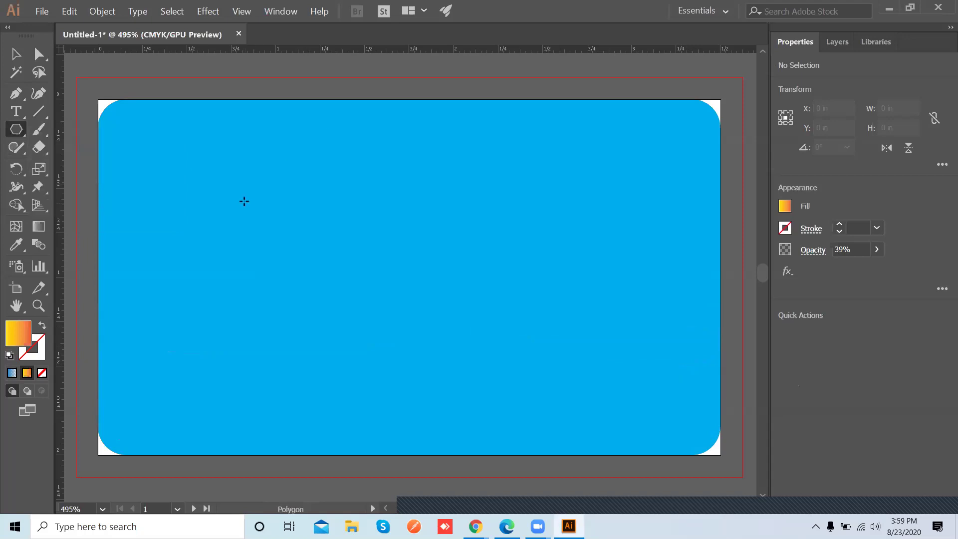
{"action": "left_click_drag", "start_coordinate": [264, 197], "coordinate": [340, 231]}
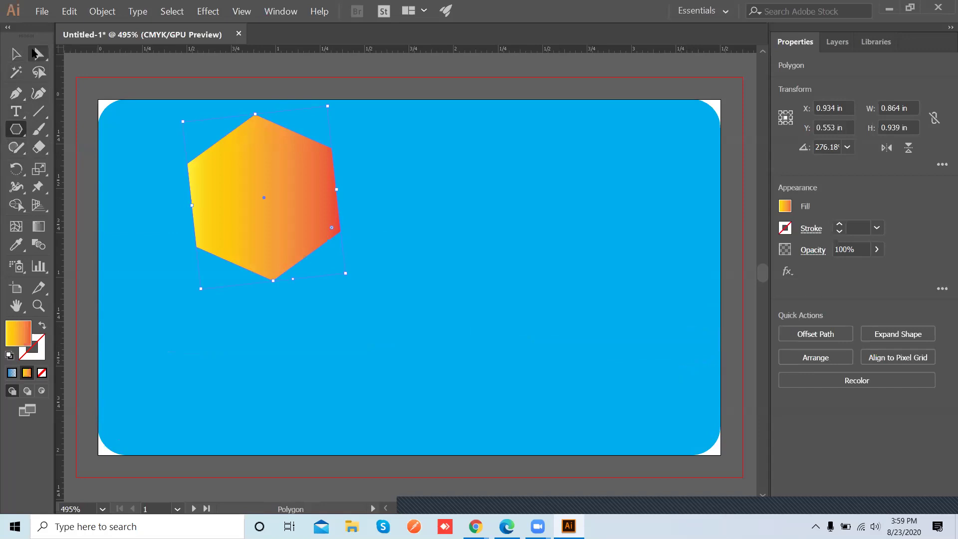
{"action": "left_click", "coordinate": [37, 54]}
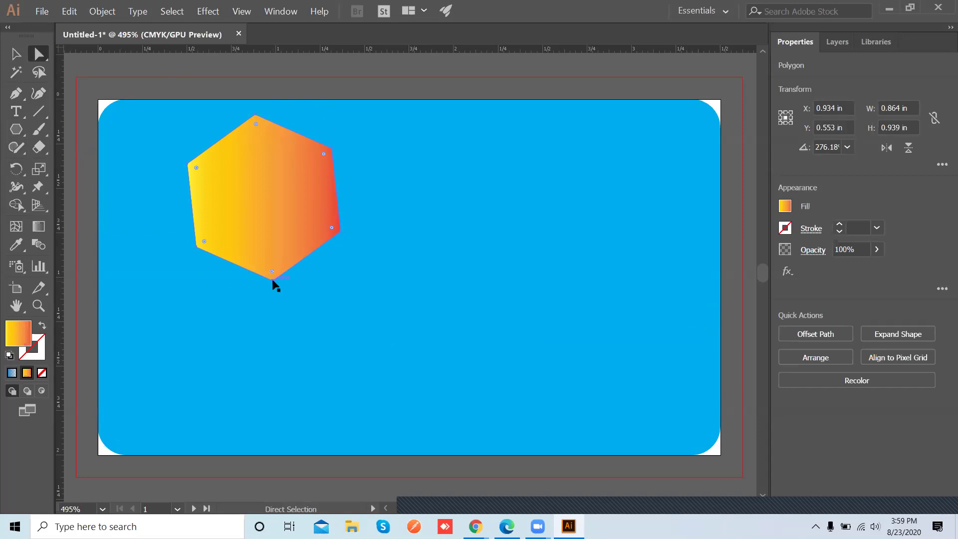
- Remove the gradient hexagon by deleting its bottom and top anchors, then its leftover side segments
{"action": "key", "text": "Delete"}
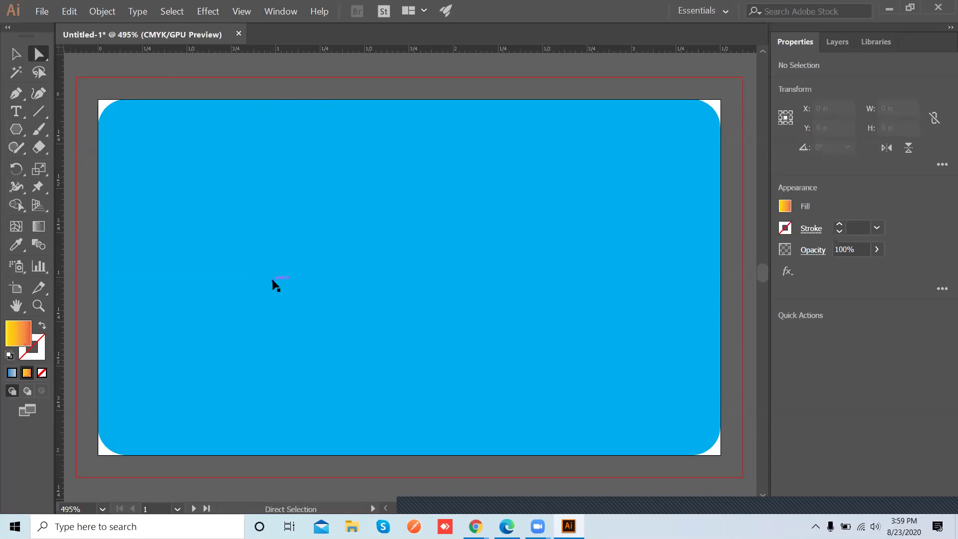
{"action": "key", "text": "ctrl+z"}
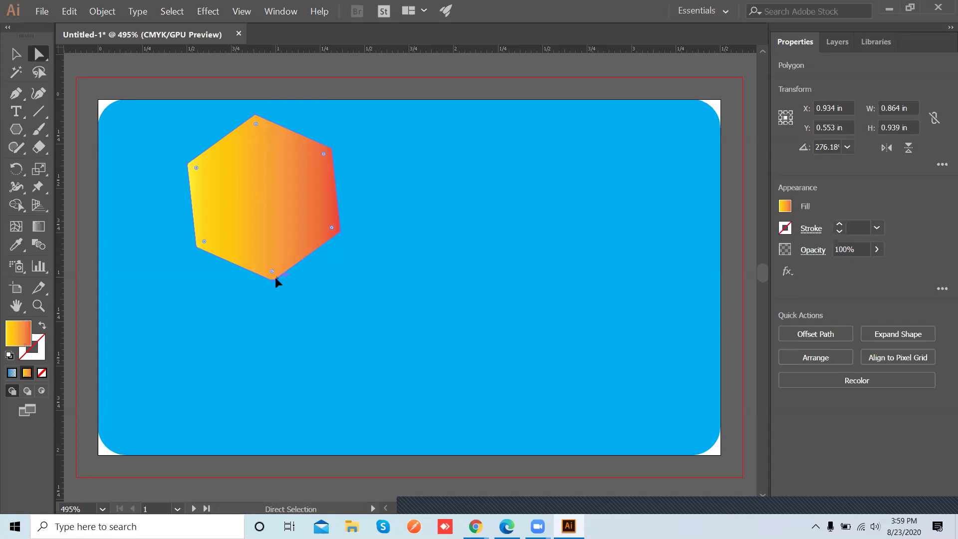
{"action": "left_click", "coordinate": [272, 281]}
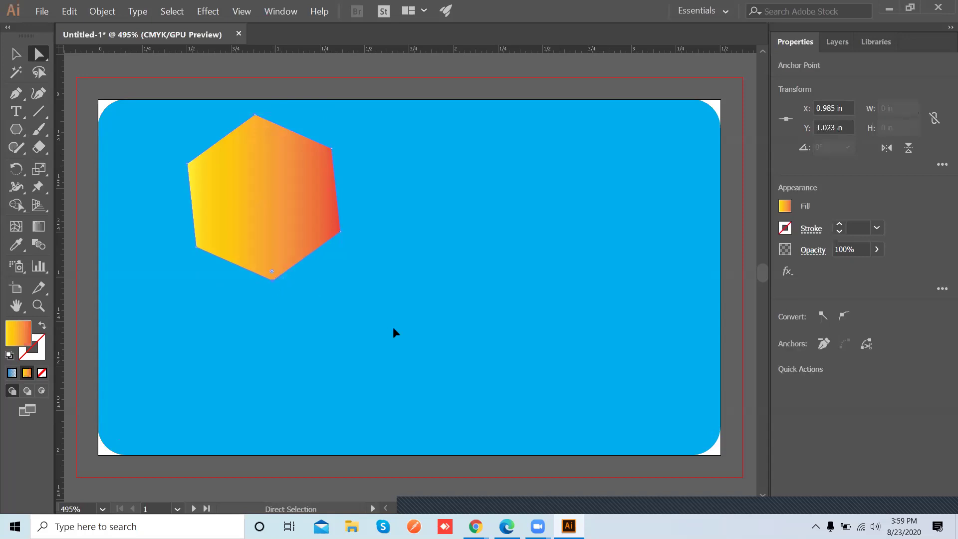
{"action": "key", "text": "Delete"}
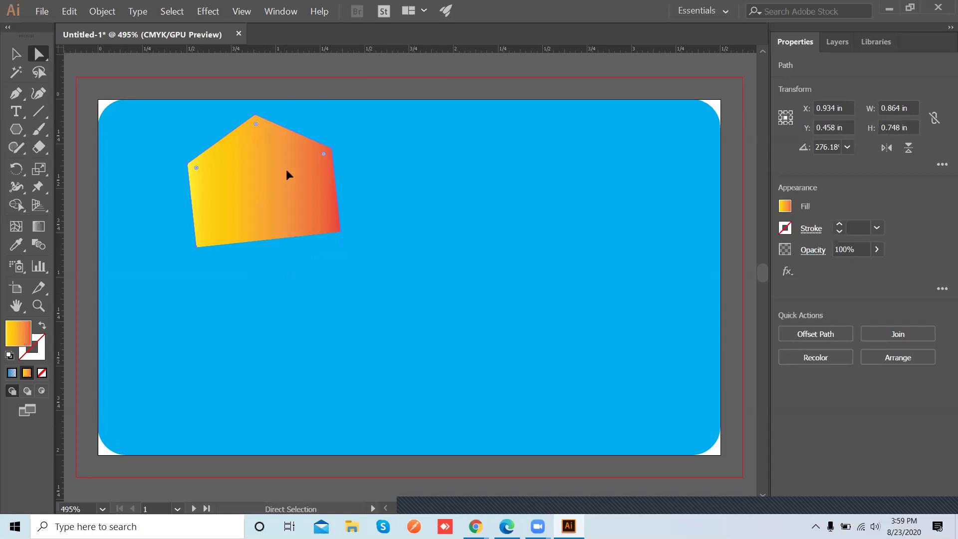
{"action": "left_click", "coordinate": [256, 118]}
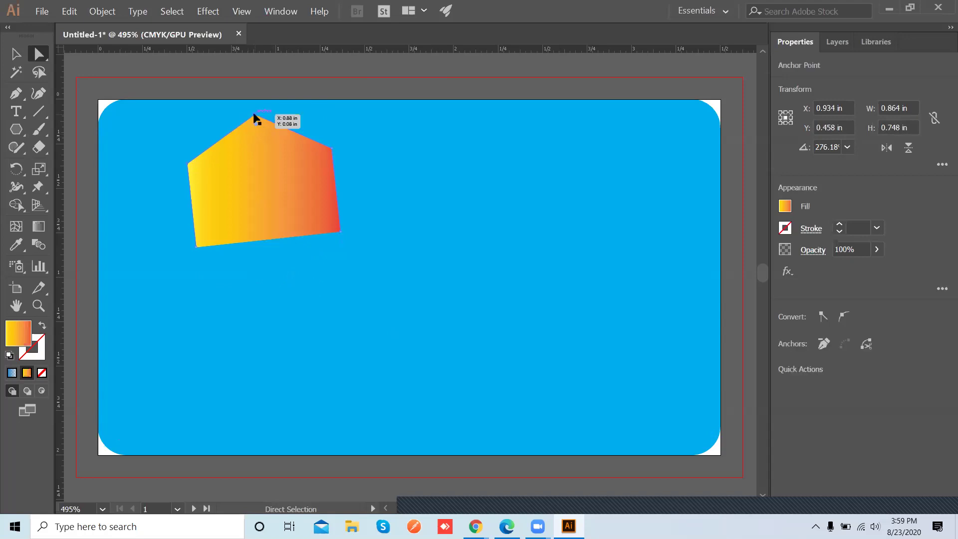
{"action": "key", "text": "Delete"}
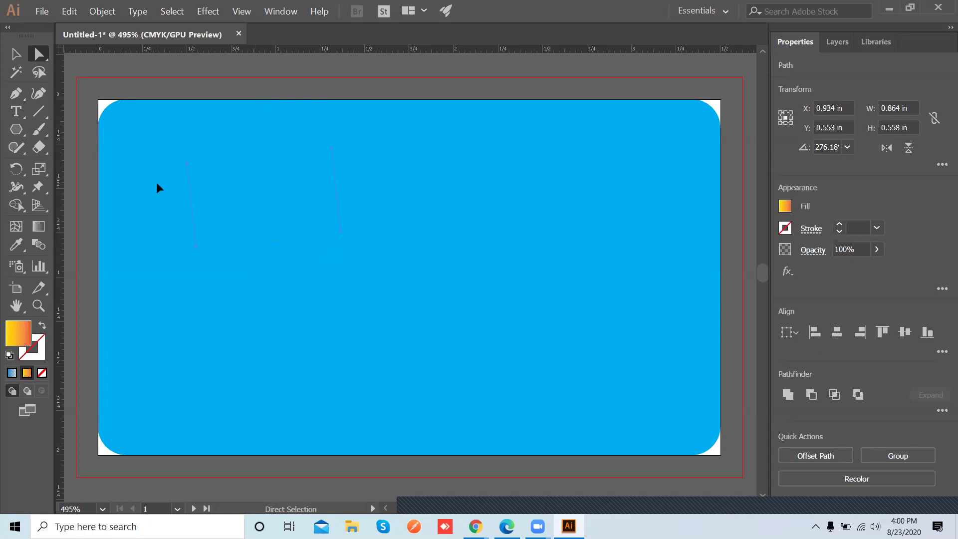
{"action": "left_click_drag", "start_coordinate": [372, 241], "coordinate": [372, 241]}
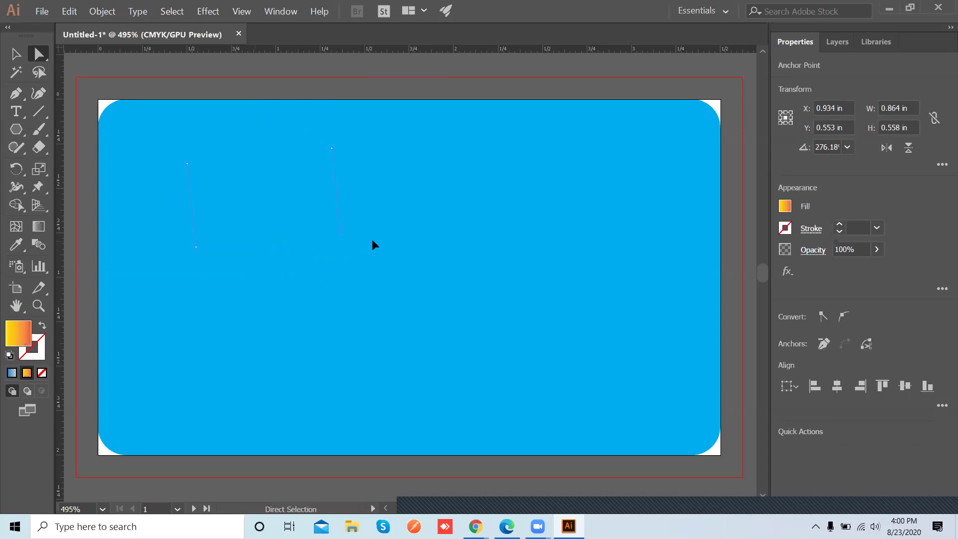
{"action": "key", "text": "Delete"}
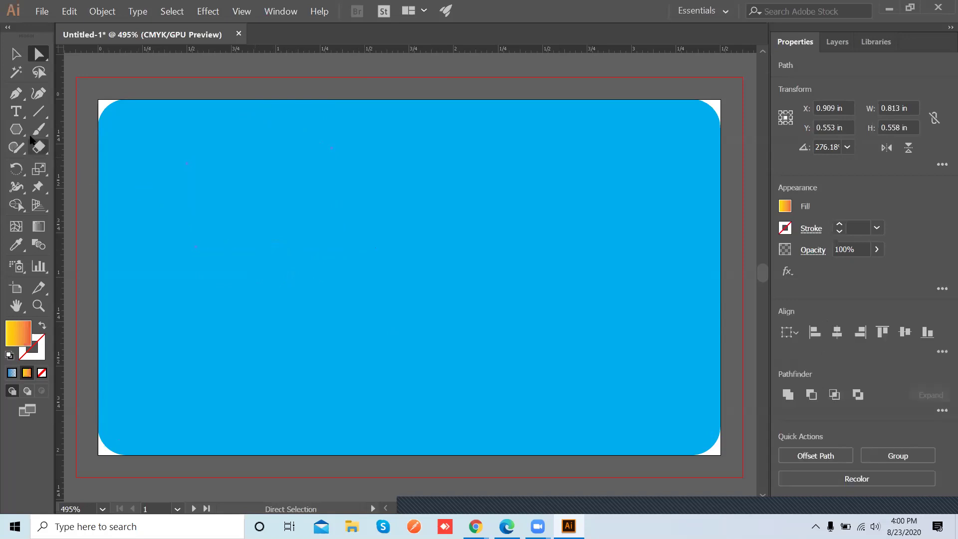
{"action": "left_click", "coordinate": [18, 132]}
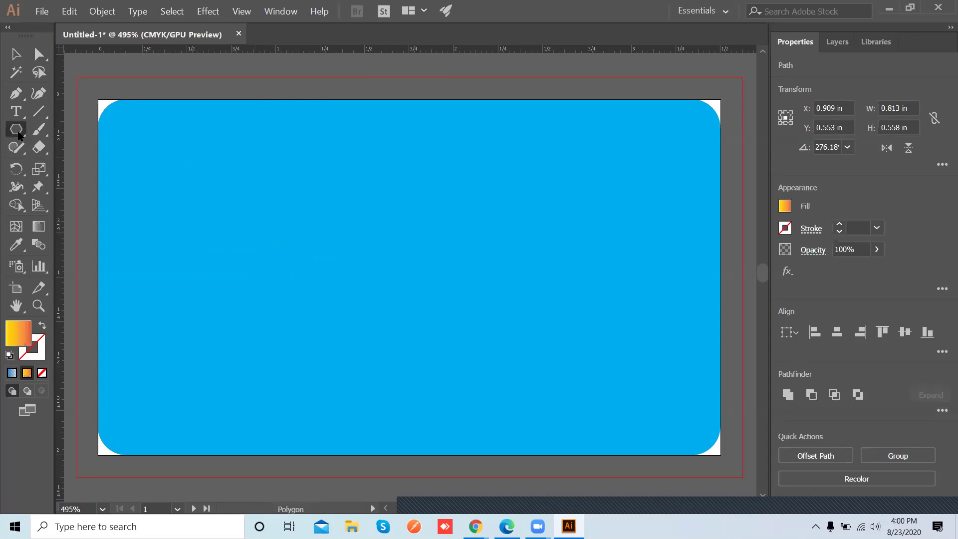
{"action": "right_click", "coordinate": [18, 132]}
- Create a 1.389 in gradient circle and delete its right anchor to leave a half circle
{"action": "left_click", "coordinate": [82, 165]}
{"action": "left_click", "coordinate": [273, 170]}
{"action": "left_click", "coordinate": [449, 288]}
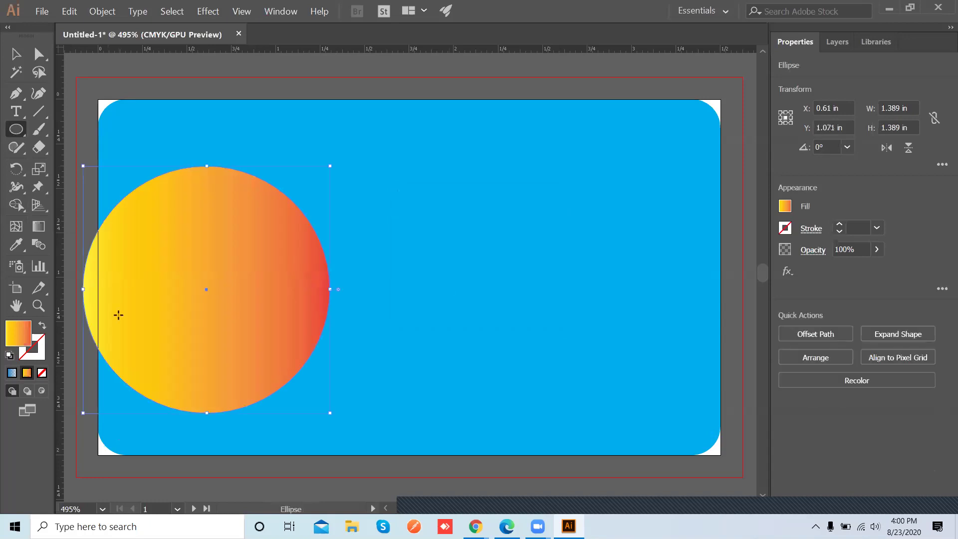
{"action": "left_click", "coordinate": [40, 54]}
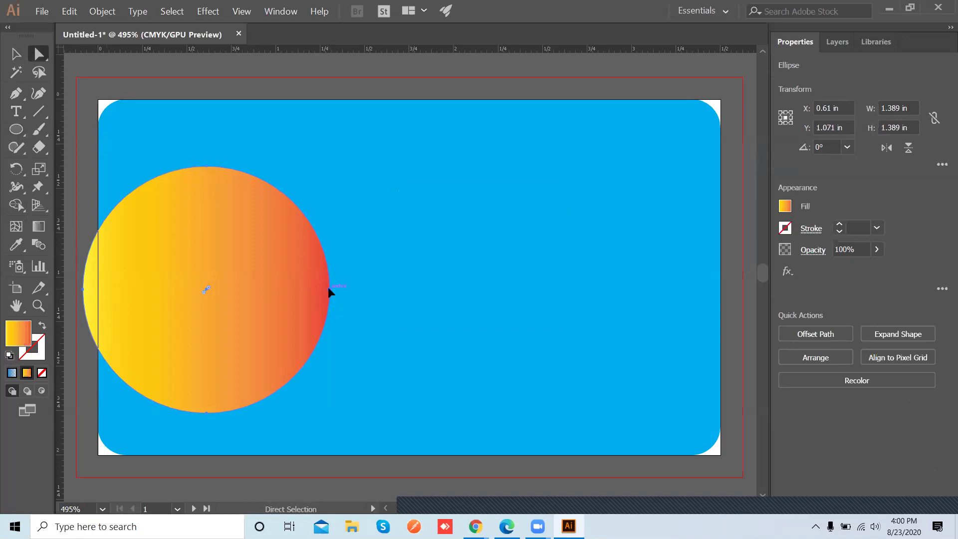
{"action": "left_click", "coordinate": [329, 289]}
{"action": "key", "text": "Delete"}
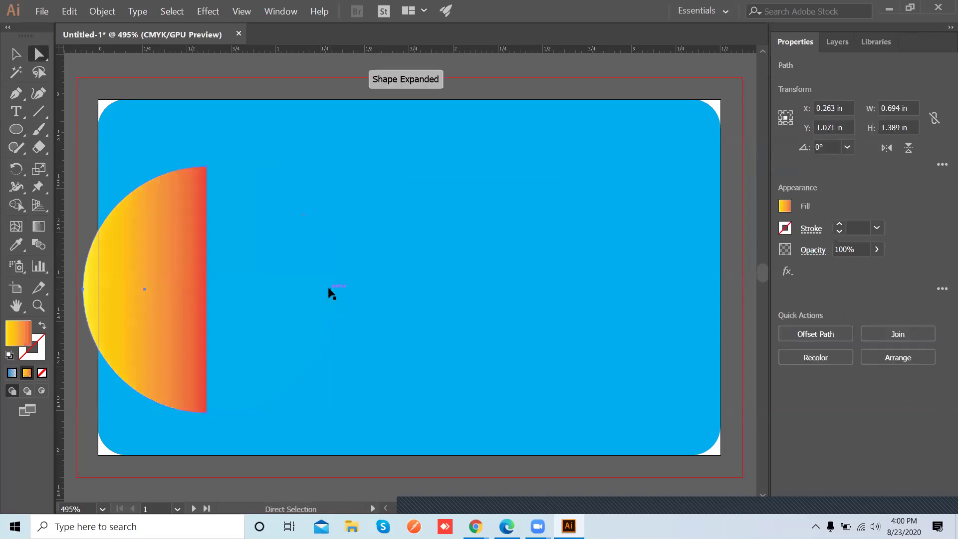
- Move the half circle to the card's centre and rotate it to 269.16° so its flat edge faces down
{"action": "left_click_drag", "start_coordinate": [167, 317], "coordinate": [370, 277]}
{"action": "key", "text": "ctrl"}
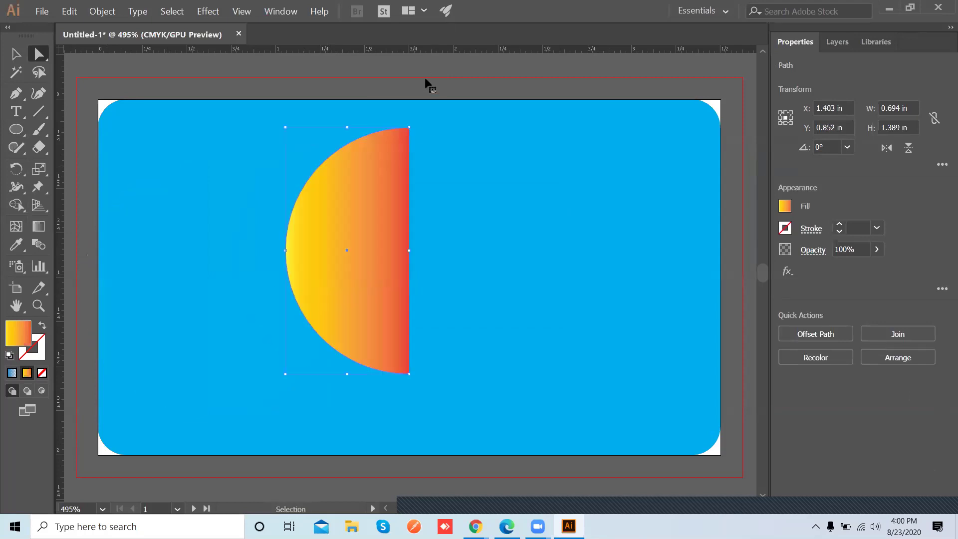
{"action": "key", "text": "ctrl+t"}
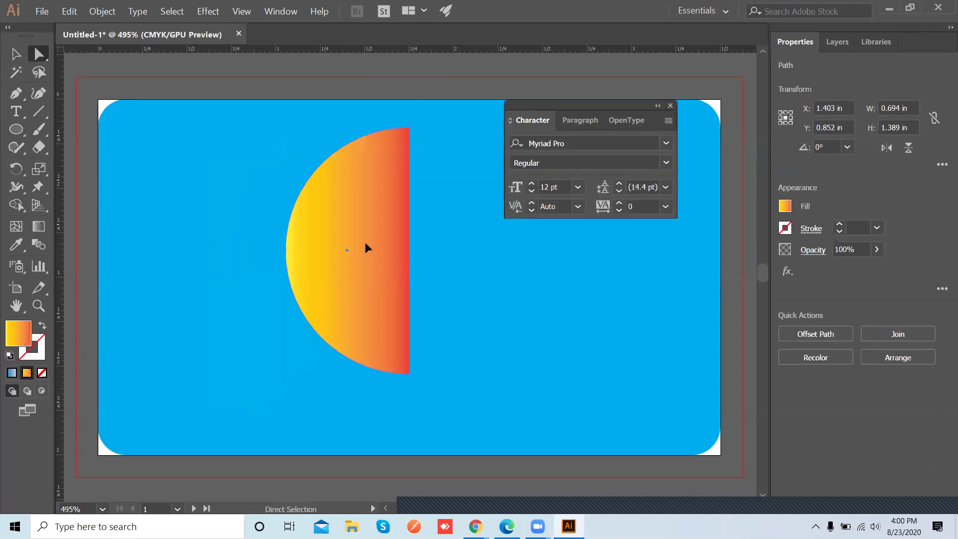
{"action": "left_click", "coordinate": [15, 51]}
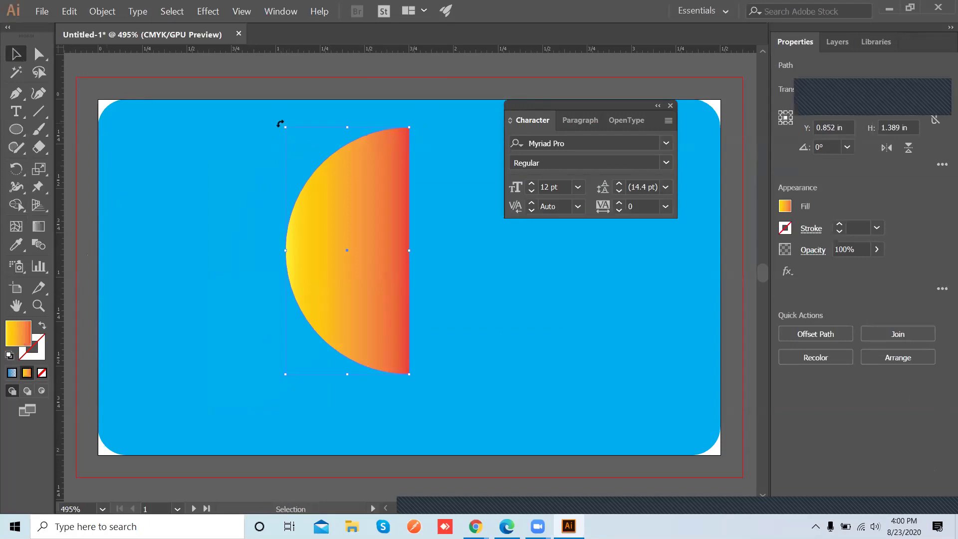
{"action": "left_click_drag", "start_coordinate": [278, 122], "coordinate": [464, 187]}
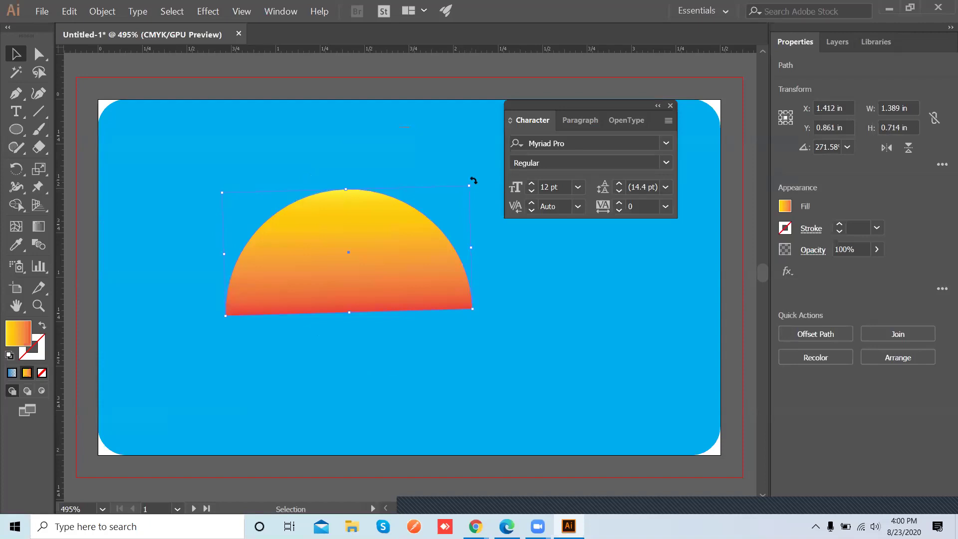
{"action": "left_click_drag", "start_coordinate": [474, 180], "coordinate": [479, 182]}
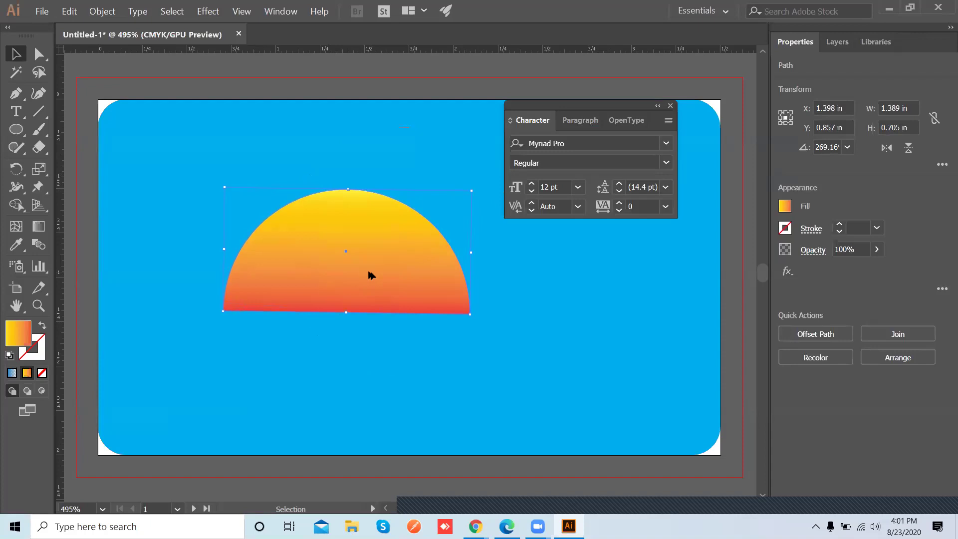
- Alt-drag two overlapping copies of the half circle, then select all three domes
{"action": "left_click_drag", "start_coordinate": [368, 272], "coordinate": [461, 344]}
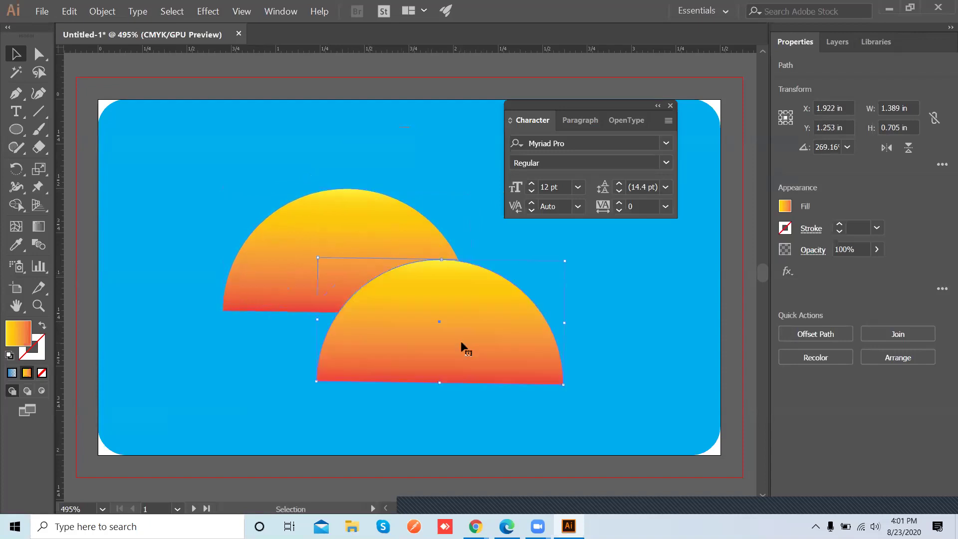
{"action": "left_click_drag", "start_coordinate": [462, 343], "coordinate": [563, 268]}
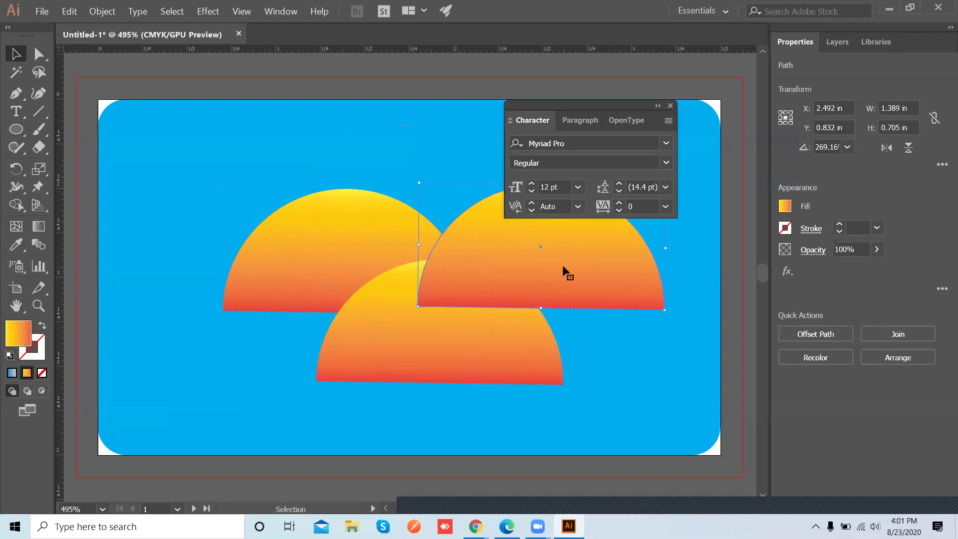
{"action": "left_click", "coordinate": [420, 345], "text": "shift"}
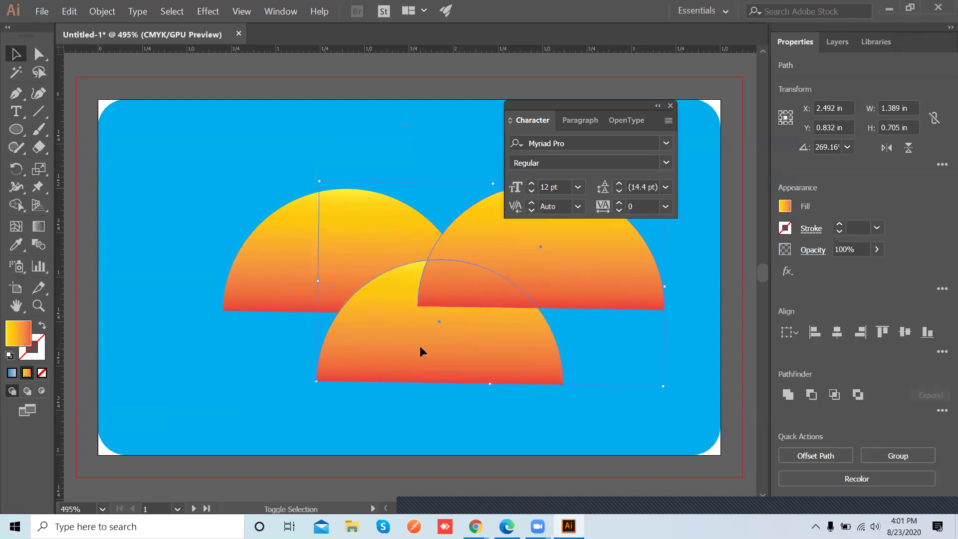
{"action": "left_click", "coordinate": [332, 256], "text": "shift"}
{"action": "left_click", "coordinate": [280, 273], "text": "shift"}
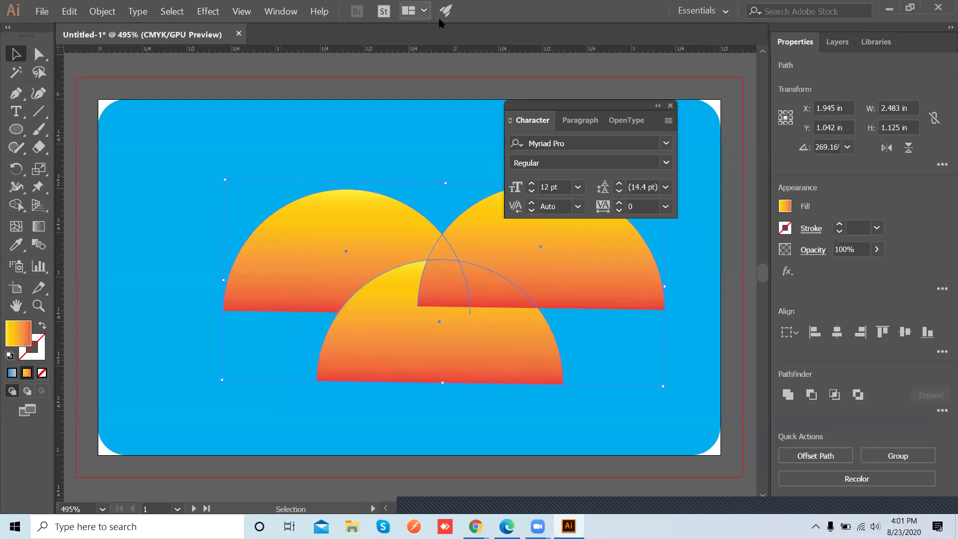
- Apply Vertical Align Bottom to the three half-circles from Window > Align, then deselect
{"action": "left_click", "coordinate": [282, 12]}
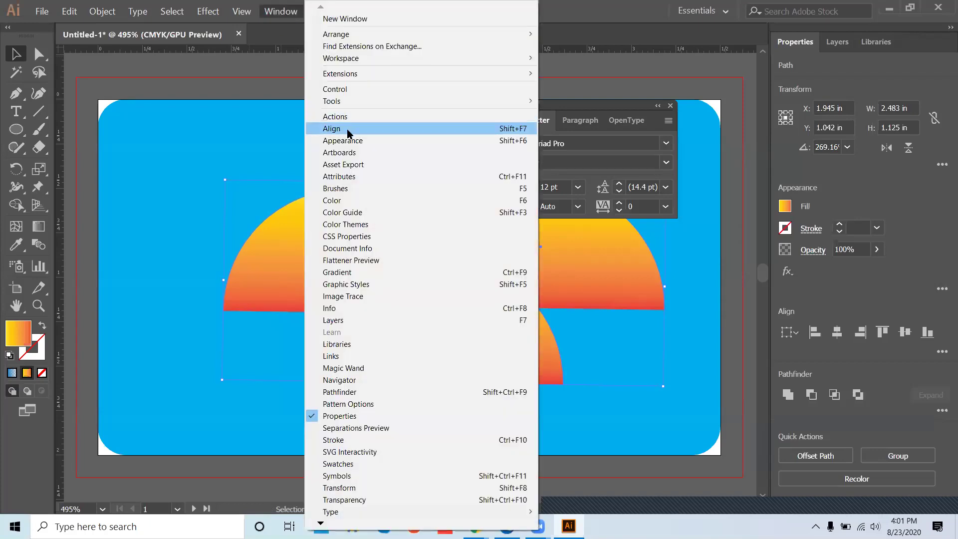
{"action": "left_click", "coordinate": [348, 130]}
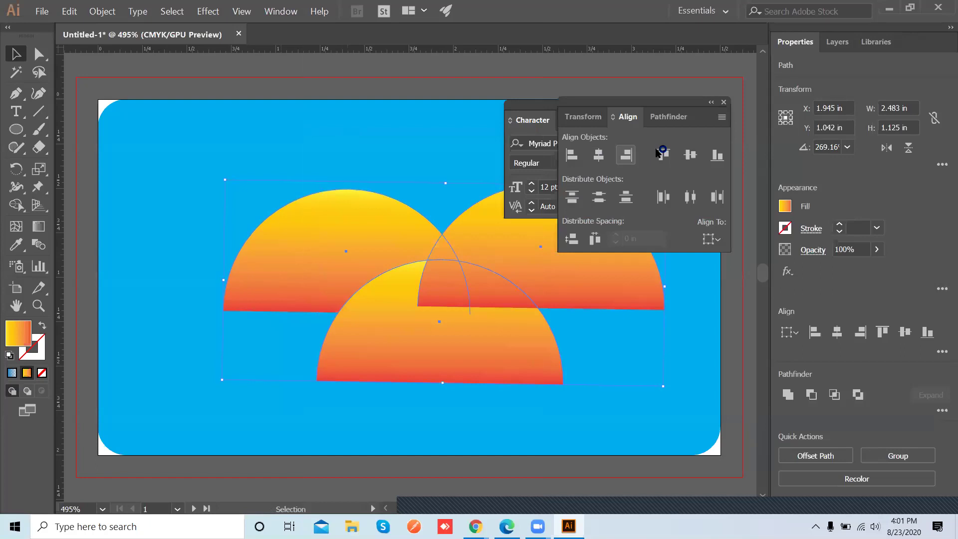
{"action": "left_click", "coordinate": [719, 157]}
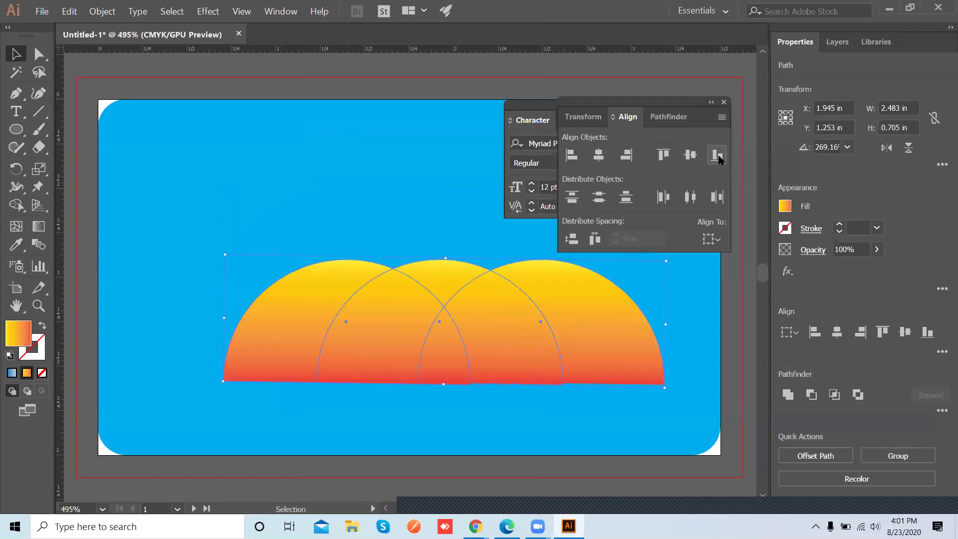
{"action": "left_click", "coordinate": [683, 298]}
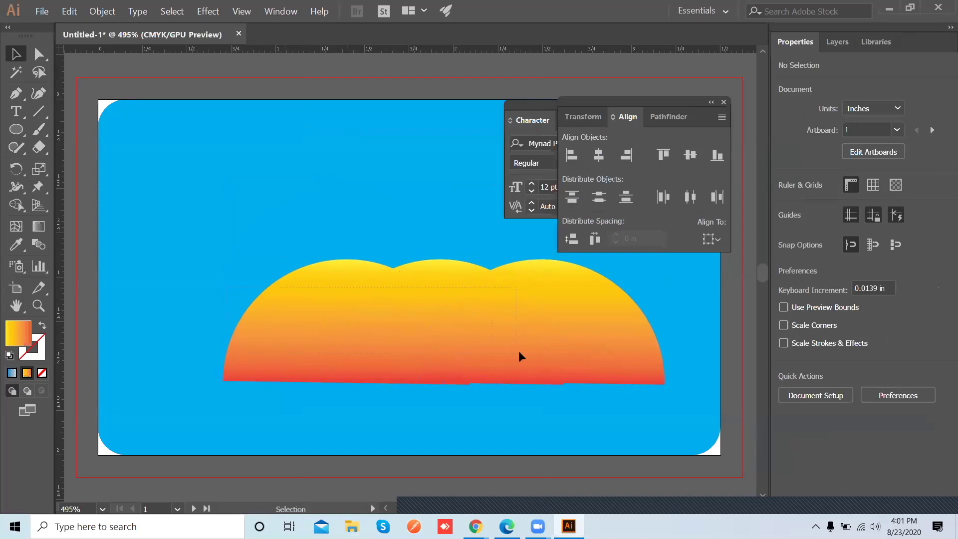
- Select all three half-circles, align their tops, and nudge the group down and left
{"action": "key", "text": "ctrl+a"}
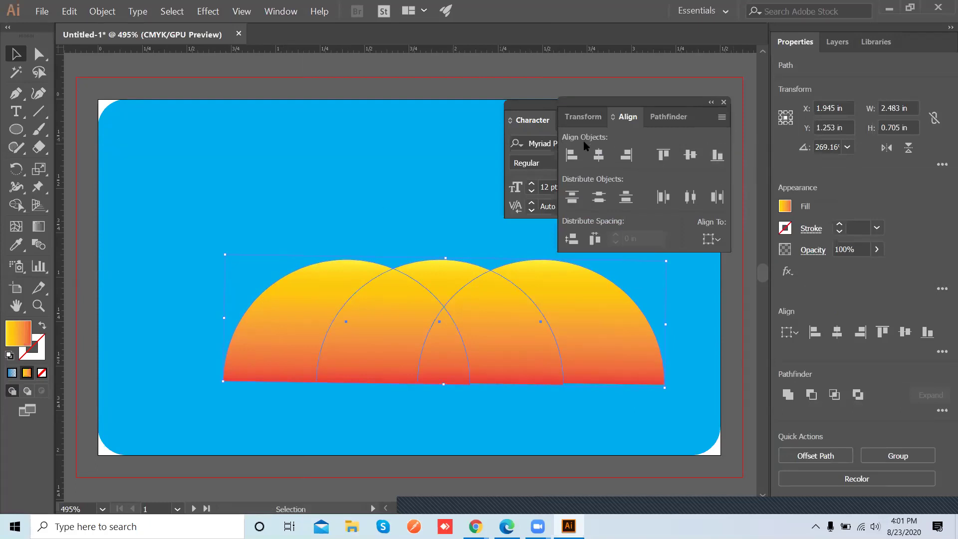
{"action": "left_click", "coordinate": [663, 159]}
{"action": "key", "text": "Down"}
{"action": "key", "text": "Down"}
{"action": "key", "text": "Down"}
{"action": "key", "text": "Down"}
{"action": "key", "text": "Down"}
{"action": "key", "text": "Down"}
{"action": "key", "text": "Down"}
{"action": "key", "text": "Down"}
{"action": "key", "text": "Down"}
{"action": "key", "text": "Down"}
{"action": "key", "text": "Down"}
{"action": "key", "text": "Down"}
{"action": "key", "text": "Down"}
{"action": "key", "text": "Down"}
{"action": "key", "text": "Down"}
{"action": "key", "text": "Down"}
{"action": "key", "text": "Down"}
{"action": "key", "text": "Down"}
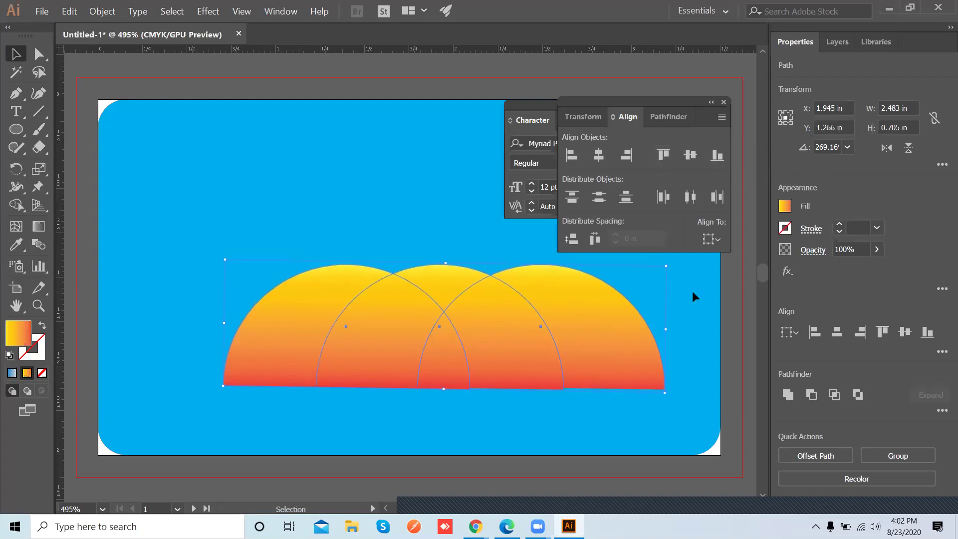
{"action": "key", "text": "Down"}
{"action": "key", "text": "Down"}
{"action": "key", "text": "Down"}
{"action": "key", "text": "Down"}
{"action": "key", "text": "Down"}
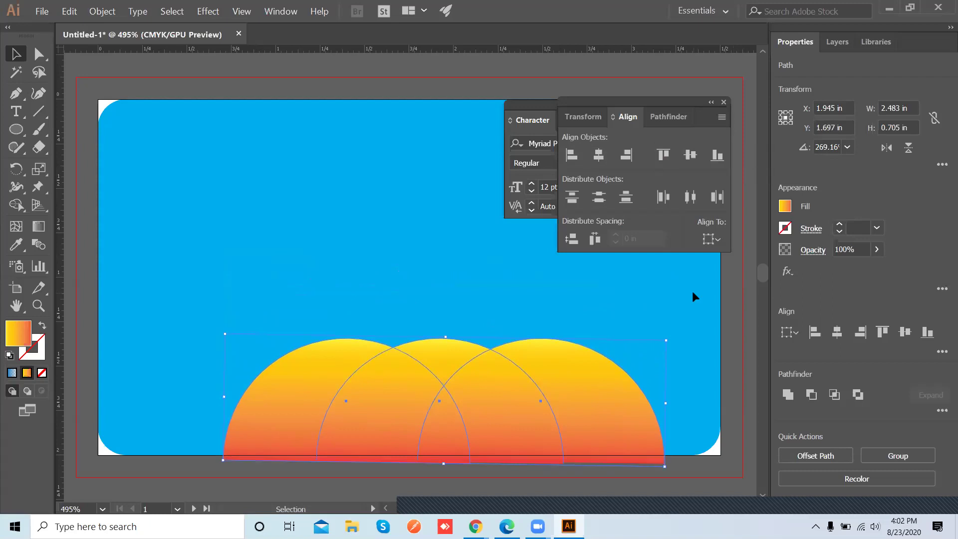
{"action": "key", "text": "Up"}
{"action": "key", "text": "Up"}
{"action": "key", "text": "Up"}
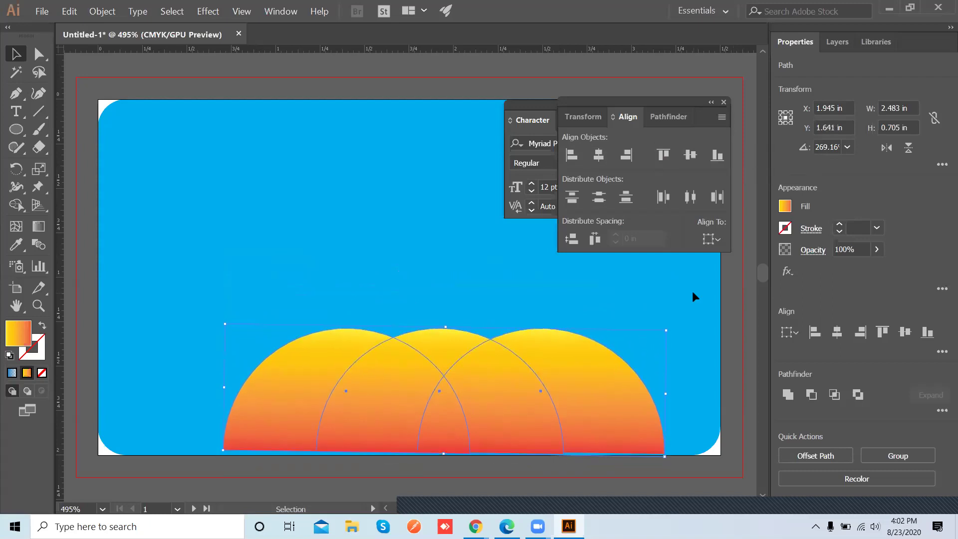
{"action": "key", "text": "Left"}
{"action": "key", "text": "Left"}
{"action": "key", "text": "Left"}
{"action": "key", "text": "Left"}
{"action": "key", "text": "Left"}
{"action": "key", "text": "Left"}
{"action": "key", "text": "Left"}
{"action": "key", "text": "Left"}
{"action": "key", "text": "Left"}
{"action": "key", "text": "Left"}
{"action": "key", "text": "Left"}
{"action": "key", "text": "Left"}
{"action": "key", "text": "Left"}
{"action": "key", "text": "Left"}
{"action": "key", "text": "Left"}
{"action": "key", "text": "Left"}
{"action": "key", "text": "Left"}
{"action": "key", "text": "Left"}
{"action": "key", "text": "Left"}
{"action": "key", "text": "Left"}
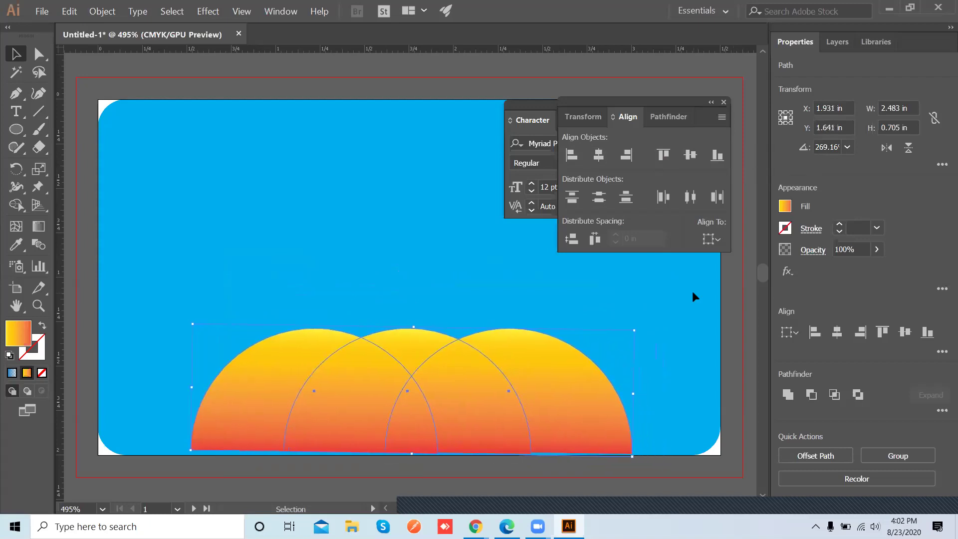
{"action": "key", "text": "Left"}
{"action": "key", "text": "Left"}
{"action": "key", "text": "Left"}
{"action": "key", "text": "Left"}
{"action": "key", "text": "Left"}
{"action": "key", "text": "Left"}
{"action": "key", "text": "Left"}
{"action": "key", "text": "Left"}
{"action": "key", "text": "Left"}
{"action": "left_click", "coordinate": [453, 265]}
- Spread the domes out: lower the left one, move the others right onto the card's bottom edge
{"action": "left_click", "coordinate": [184, 403]}
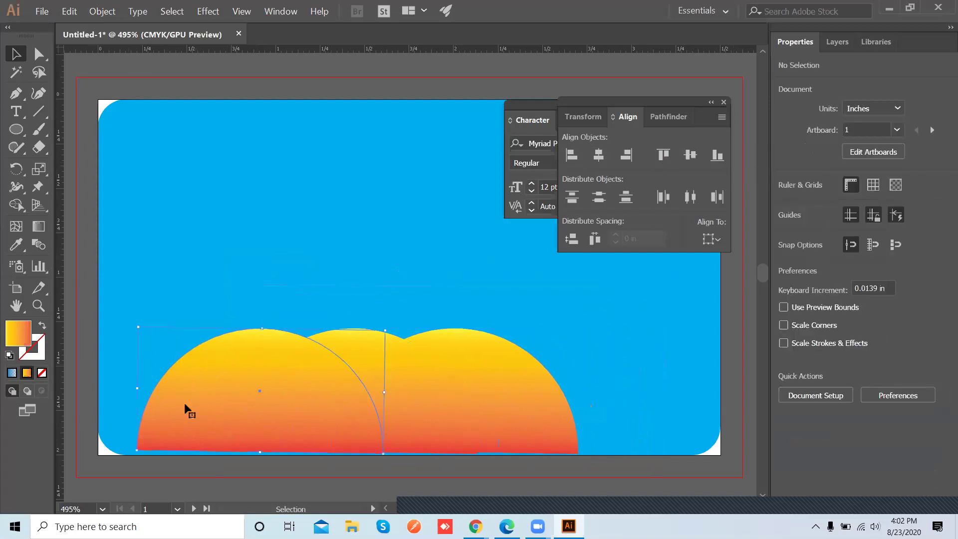
{"action": "key", "text": "Down"}
{"action": "key", "text": "Down"}
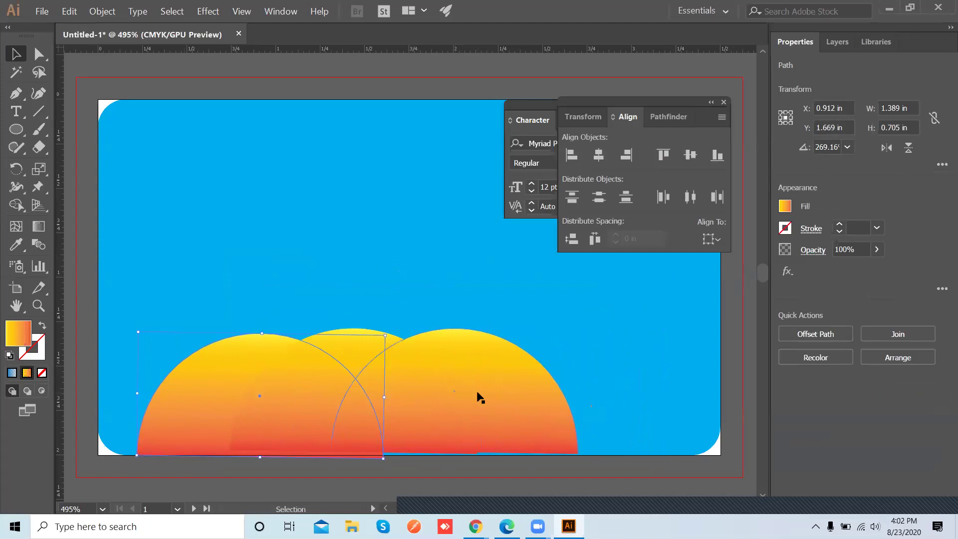
{"action": "left_click", "coordinate": [366, 349]}
{"action": "key", "text": "Right"}
{"action": "key", "text": "Right"}
{"action": "key", "text": "Right"}
{"action": "key", "text": "Right"}
{"action": "key", "text": "Right"}
{"action": "key", "text": "Right"}
{"action": "key", "text": "Right"}
{"action": "key", "text": "Right"}
{"action": "key", "text": "Right"}
{"action": "key", "text": "Right"}
{"action": "key", "text": "Right"}
{"action": "key", "text": "Right"}
{"action": "key", "text": "Right"}
{"action": "key", "text": "Right"}
{"action": "key", "text": "Right"}
{"action": "key", "text": "Right"}
{"action": "key", "text": "Right"}
{"action": "key", "text": "Right"}
{"action": "key", "text": "Right"}
{"action": "key", "text": "Right"}
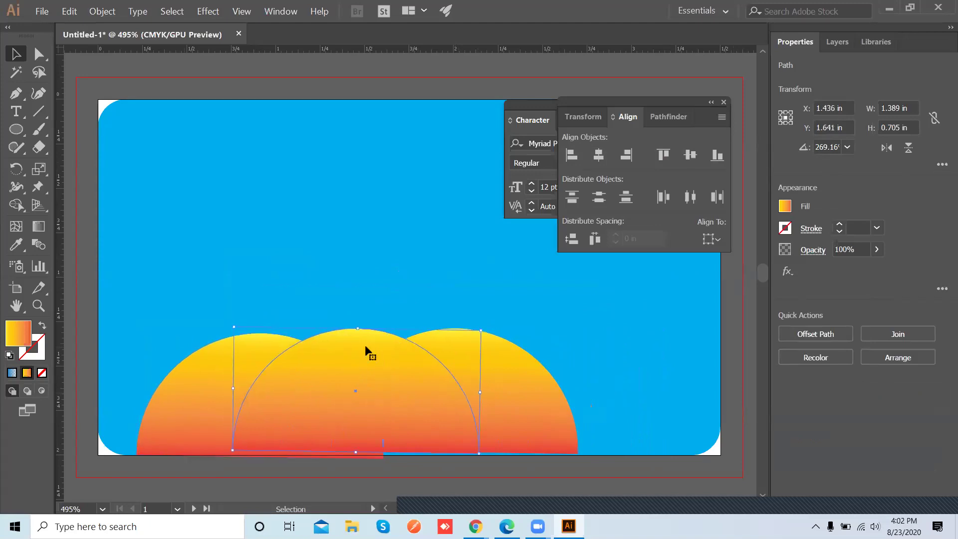
{"action": "key", "text": "Right"}
{"action": "key", "text": "Right"}
{"action": "key", "text": "Right"}
{"action": "key", "text": "Right"}
{"action": "key", "text": "Right"}
{"action": "key", "text": "Down"}
{"action": "key", "text": "Down"}
{"action": "key", "text": "Down"}
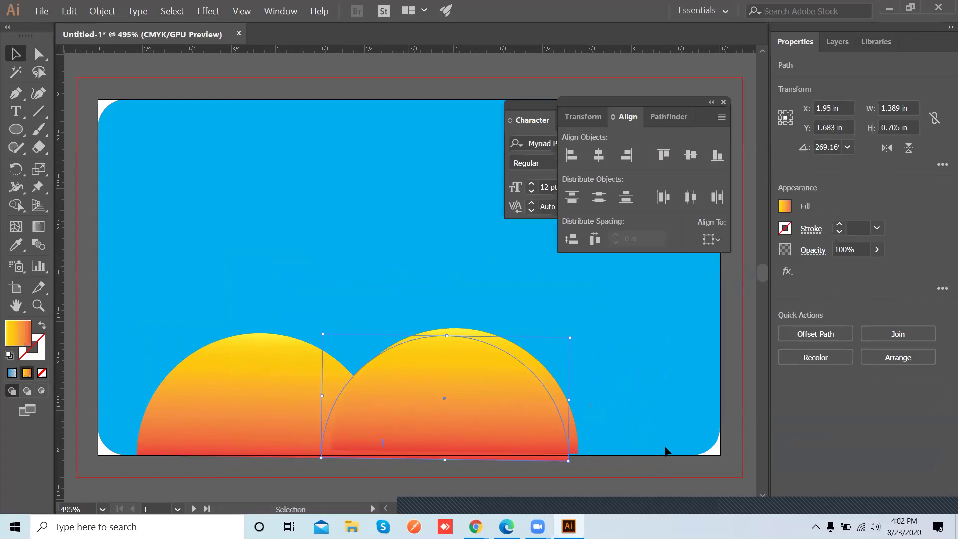
{"action": "key", "text": "Right"}
{"action": "key", "text": "Right"}
{"action": "key", "text": "Right"}
{"action": "key", "text": "Right"}
{"action": "key", "text": "Up"}
{"action": "key", "text": "Up"}
{"action": "key", "text": "Up"}
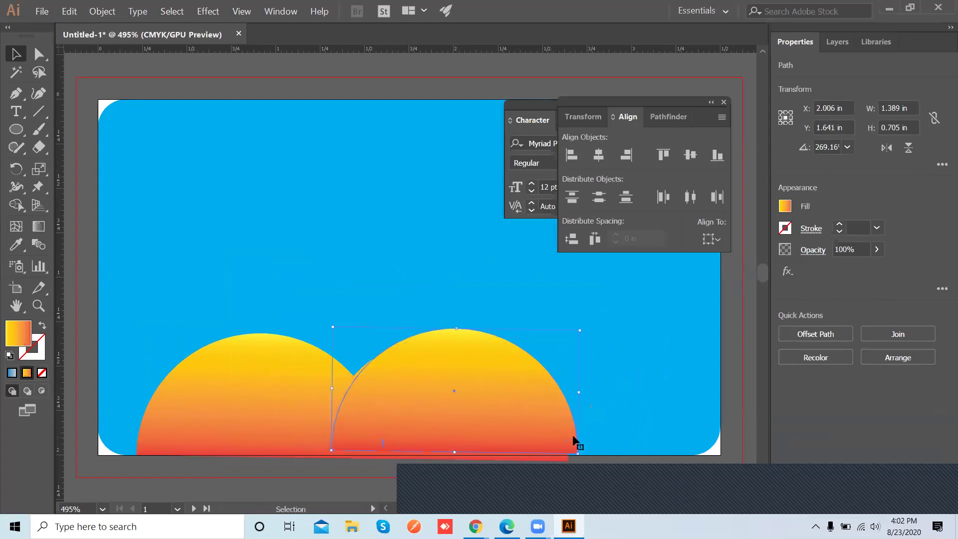
{"action": "key", "text": "Right"}
{"action": "key", "text": "Right"}
{"action": "key", "text": "Right"}
{"action": "key", "text": "Right"}
{"action": "key", "text": "Right"}
{"action": "key", "text": "Right"}
{"action": "key", "text": "Right"}
{"action": "key", "text": "Right"}
{"action": "key", "text": "Right"}
{"action": "key", "text": "Right"}
{"action": "key", "text": "Right"}
{"action": "key", "text": "Right"}
{"action": "key", "text": "Right"}
{"action": "key", "text": "Right"}
{"action": "key", "text": "Right"}
{"action": "key", "text": "Right"}
{"action": "key", "text": "Right"}
{"action": "key", "text": "Right"}
{"action": "key", "text": "Right"}
{"action": "key", "text": "Right"}
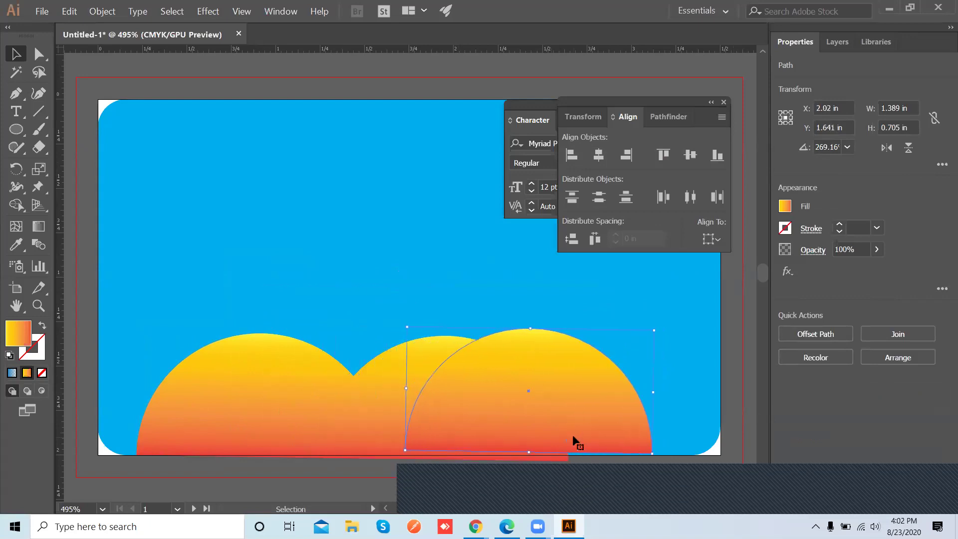
{"action": "key", "text": "Right"}
{"action": "key", "text": "Right"}
{"action": "key", "text": "Right"}
{"action": "key", "text": "Right"}
{"action": "key", "text": "Right"}
{"action": "key", "text": "Right"}
{"action": "key", "text": "Right"}
{"action": "key", "text": "Right"}
{"action": "key", "text": "Right"}
{"action": "key", "text": "Right"}
{"action": "key", "text": "Right"}
{"action": "key", "text": "Right"}
{"action": "key", "text": "Right"}
{"action": "key", "text": "Right"}
{"action": "key", "text": "Right"}
{"action": "key", "text": "Right"}
{"action": "key", "text": "Right"}
{"action": "key", "text": "Right"}
{"action": "key", "text": "Right"}
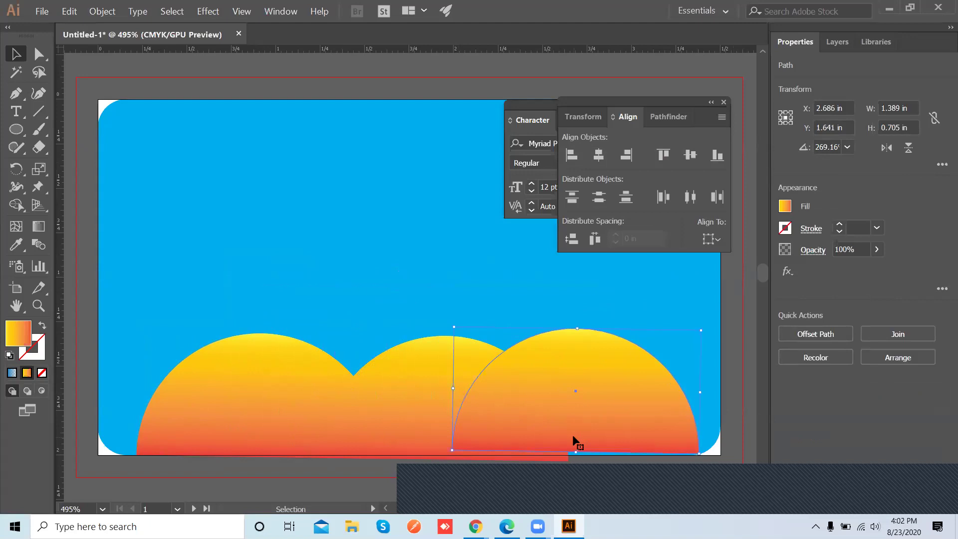
{"action": "key", "text": "Down"}
{"action": "key", "text": "Down"}
{"action": "key", "text": "Down"}
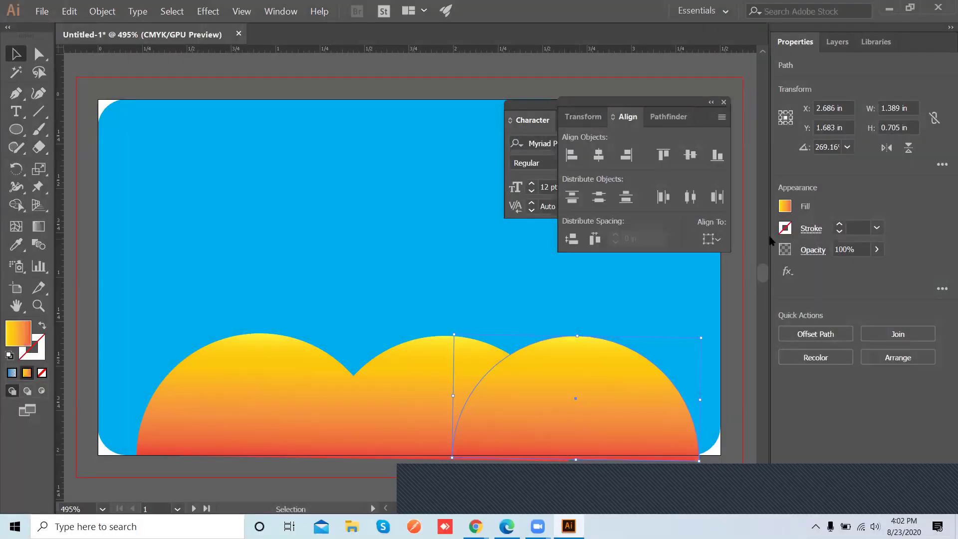
- Close the floating Align and Character panels
{"action": "left_click", "coordinate": [712, 102]}
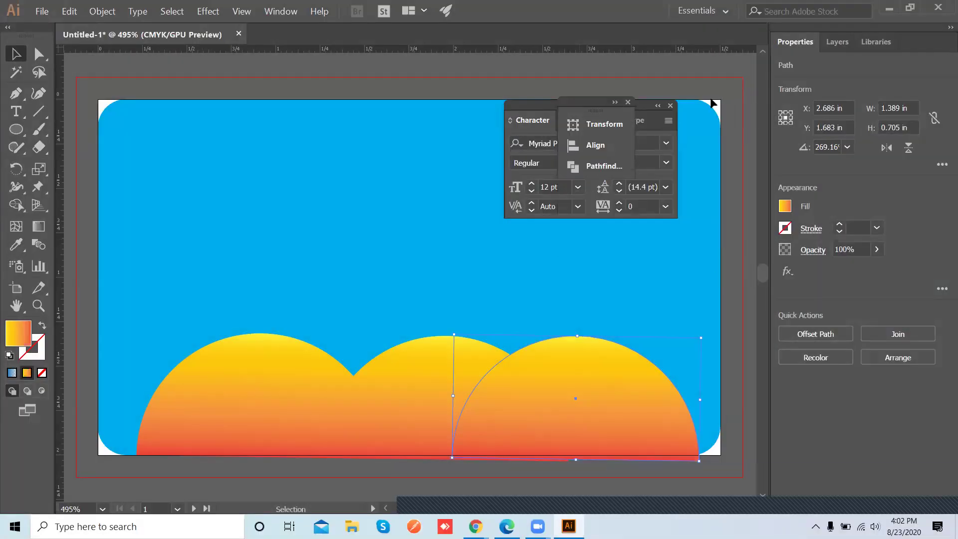
{"action": "left_click", "coordinate": [628, 103]}
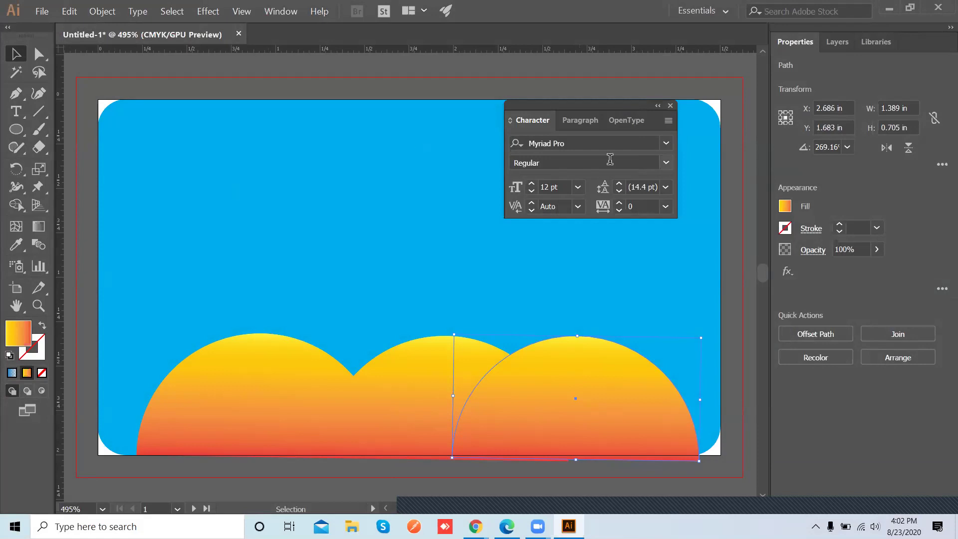
{"action": "left_click", "coordinate": [671, 106]}
- Adjust the left dome to X 0.856 in and deselect everything
{"action": "left_click", "coordinate": [248, 419]}
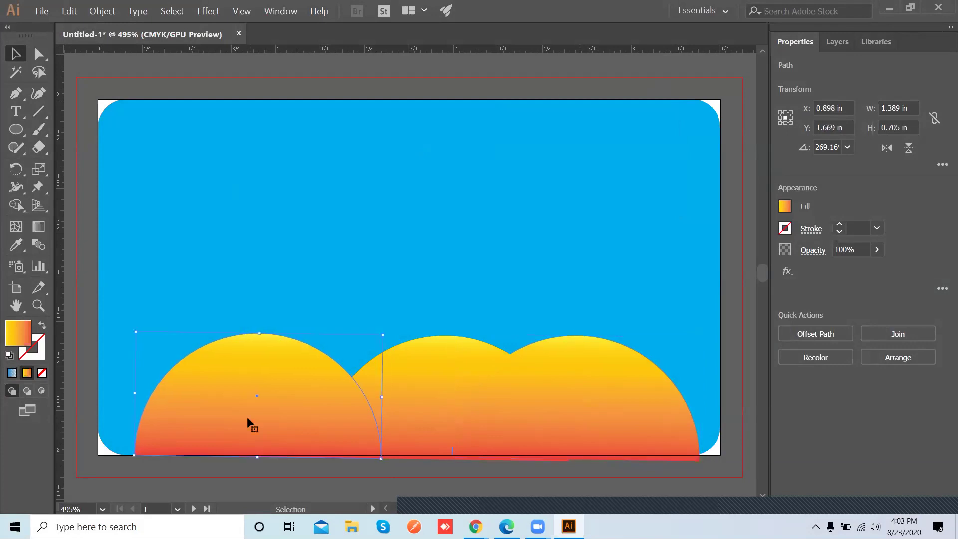
{"action": "key", "text": "Left"}
{"action": "key", "text": "Left"}
{"action": "key", "text": "Left"}
{"action": "key", "text": "Left"}
{"action": "key", "text": "Left"}
{"action": "key", "text": "Left"}
{"action": "key", "text": "Left"}
{"action": "key", "text": "Left"}
{"action": "key", "text": "Right"}
{"action": "key", "text": "Right"}
{"action": "key", "text": "Right"}
{"action": "key", "text": "Right"}
{"action": "key", "text": "Right"}
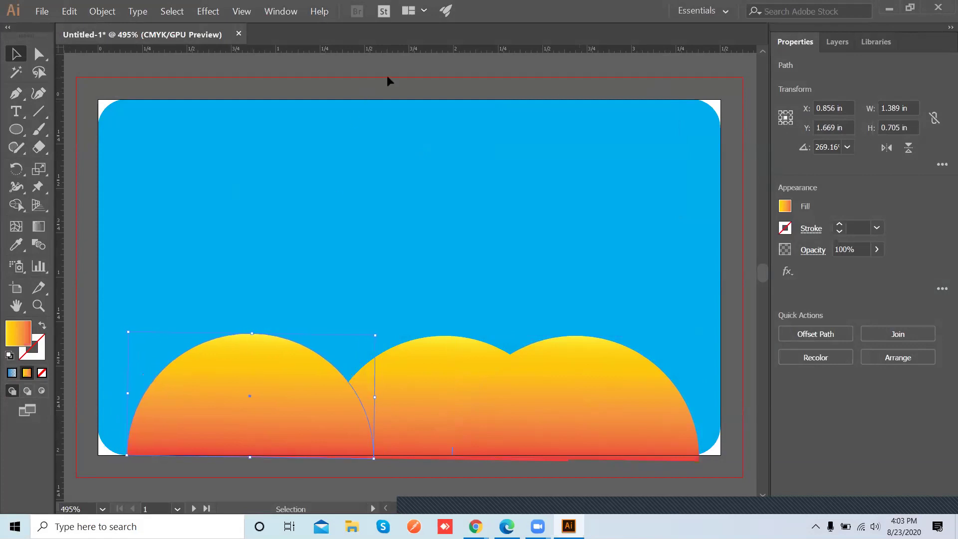
{"action": "left_click", "coordinate": [388, 79]}
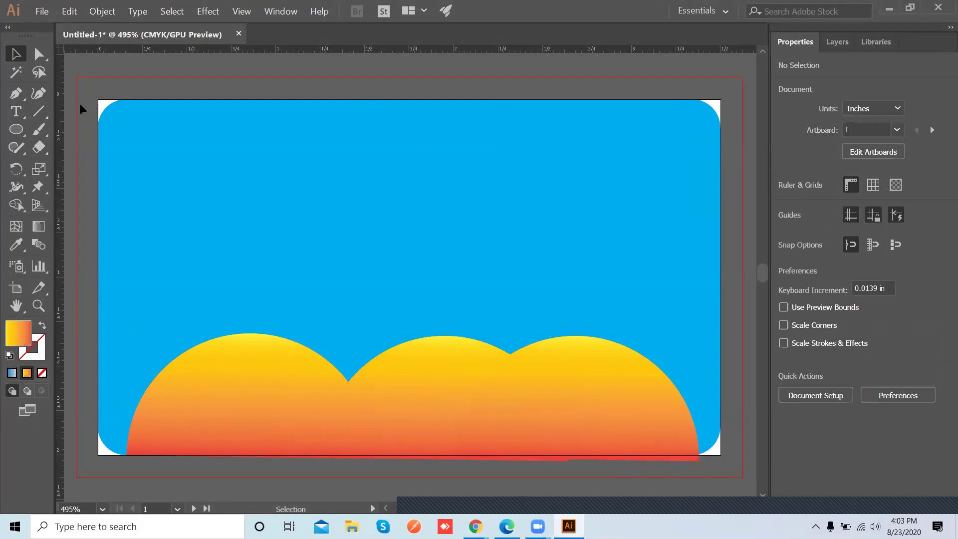
- Draw a smooth S-curve with the Pen tool from the card's left edge to the top middle
{"action": "left_click", "coordinate": [18, 97]}
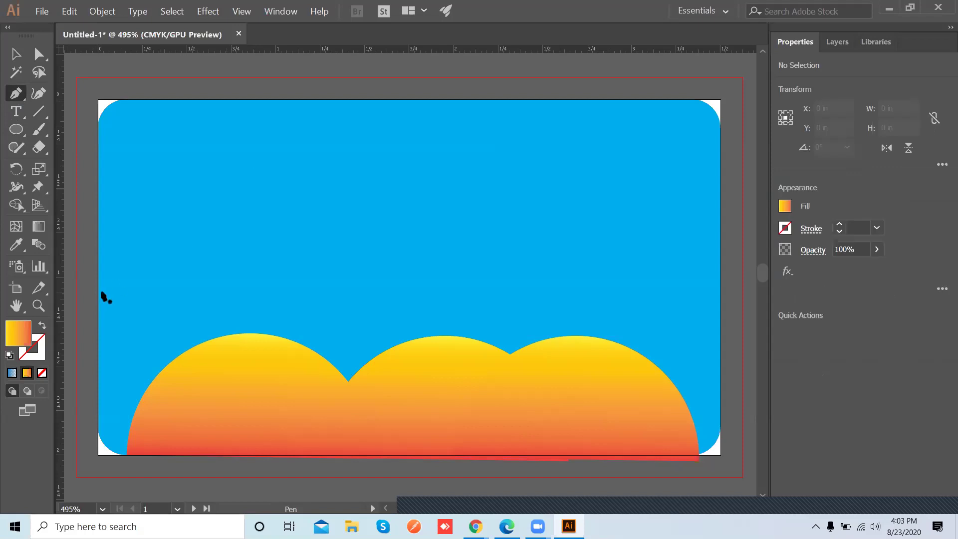
{"action": "left_click", "coordinate": [98, 290]}
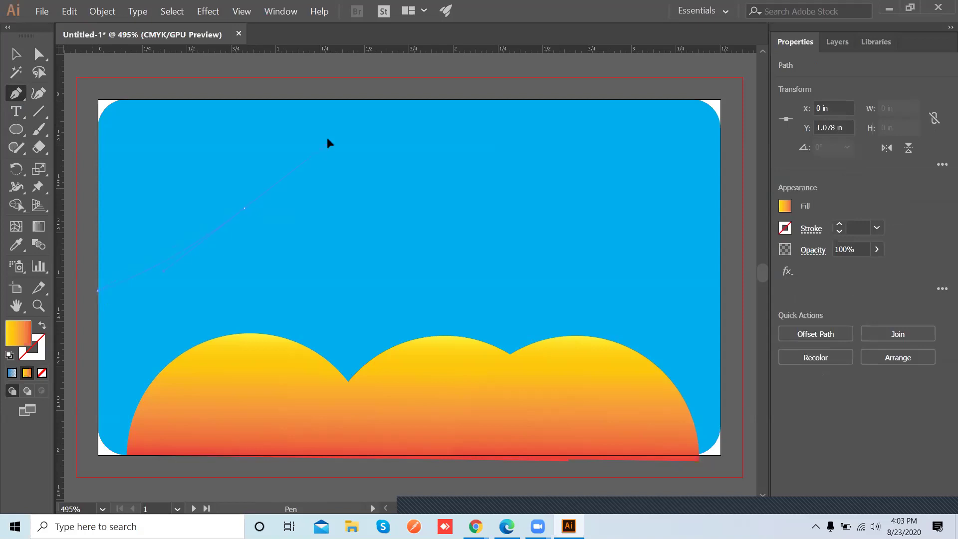
{"action": "left_click_drag", "start_coordinate": [329, 84], "coordinate": [329, 83]}
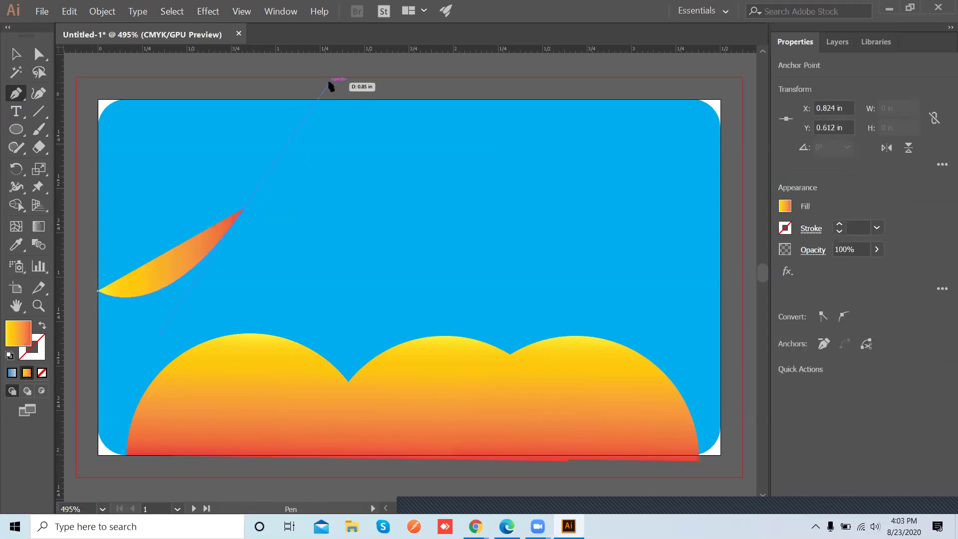
{"action": "left_click", "coordinate": [447, 133]}
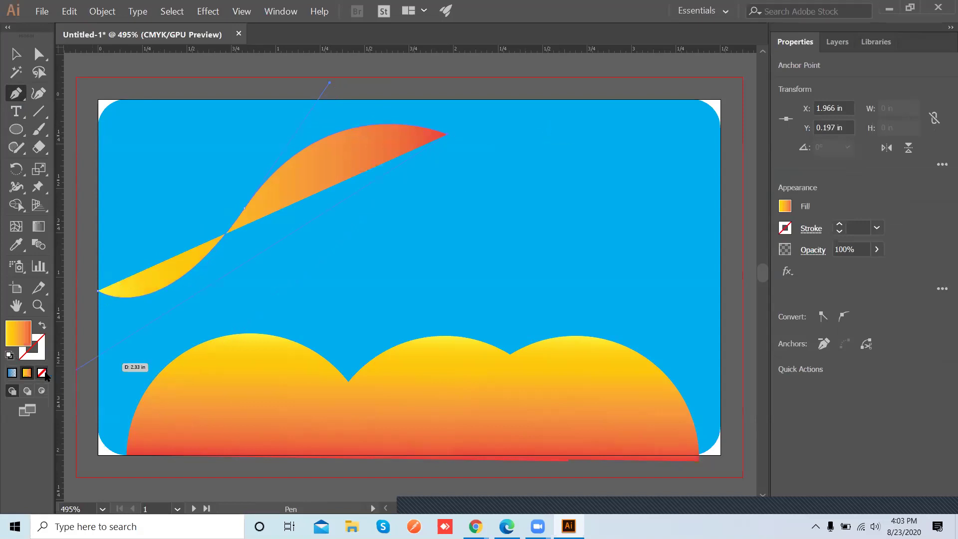
- Set the curve's fill to None and its stroke to dark brown #351D1D
{"action": "left_click", "coordinate": [43, 373]}
{"action": "double_click", "coordinate": [41, 342]}
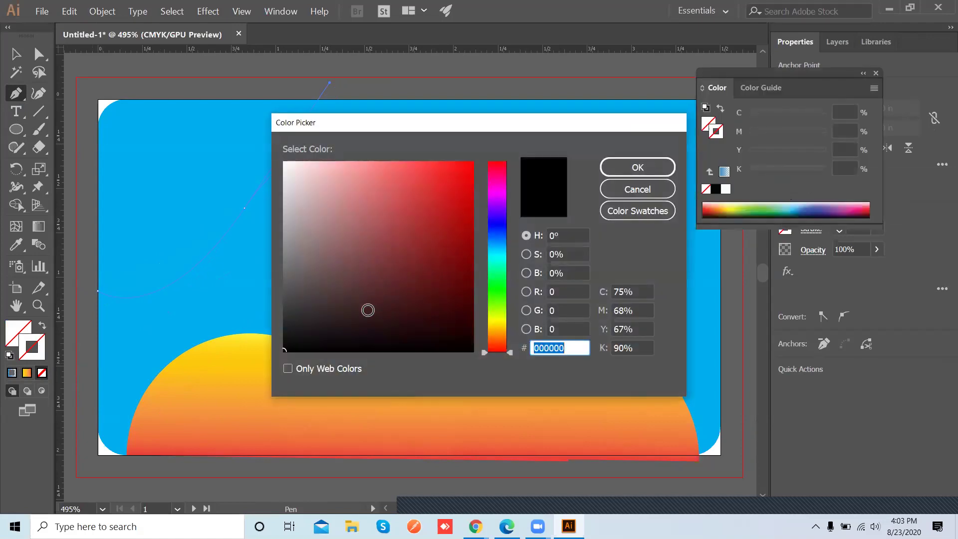
{"action": "left_click", "coordinate": [368, 312]}
{"action": "left_click", "coordinate": [633, 171]}
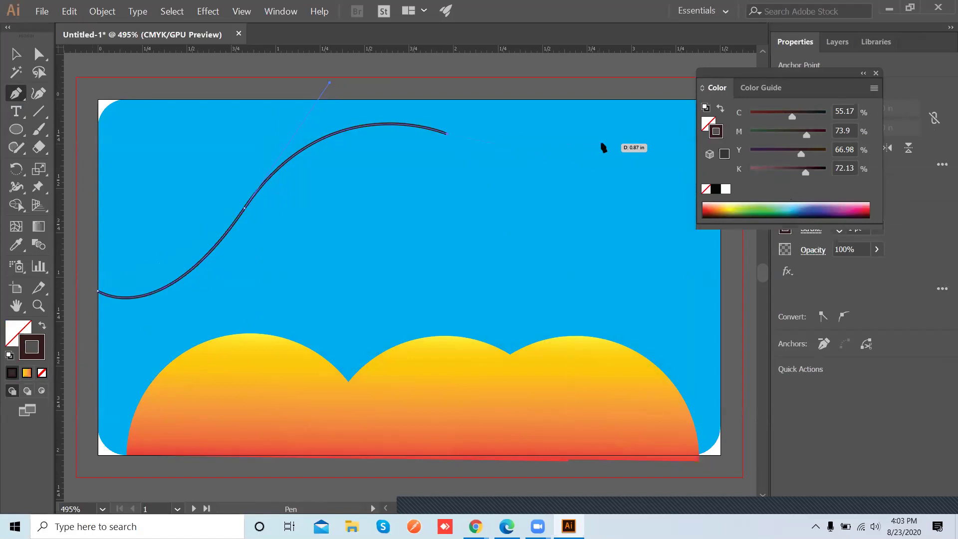
- Rotate the S-curve counter-clockwise and nudge it until it meets the card's left and top edges
{"action": "left_click", "coordinate": [17, 55]}
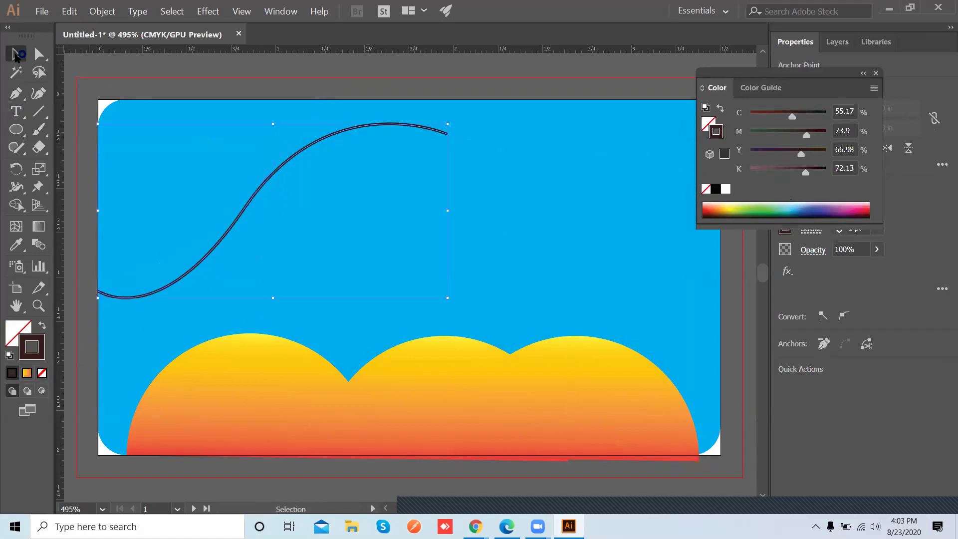
{"action": "left_click", "coordinate": [267, 181]}
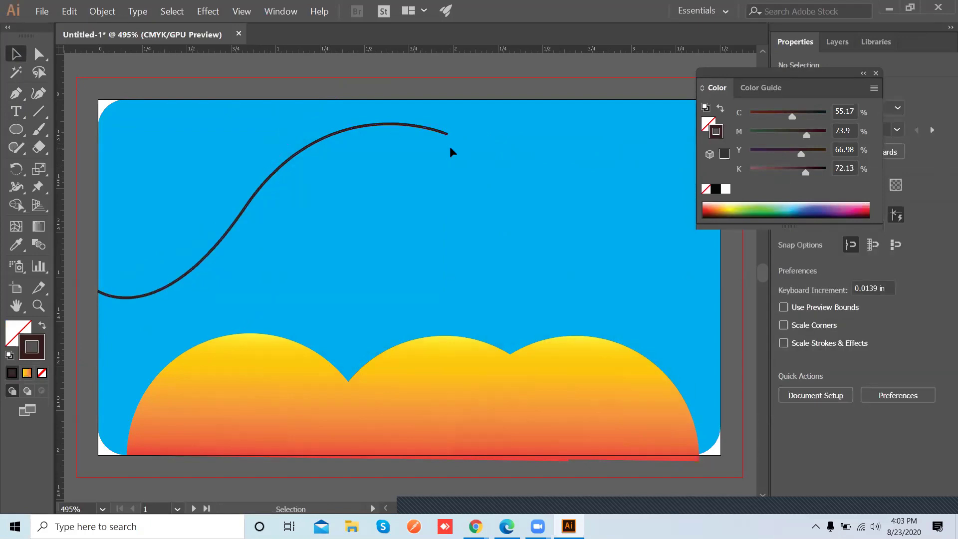
{"action": "left_click", "coordinate": [282, 169]}
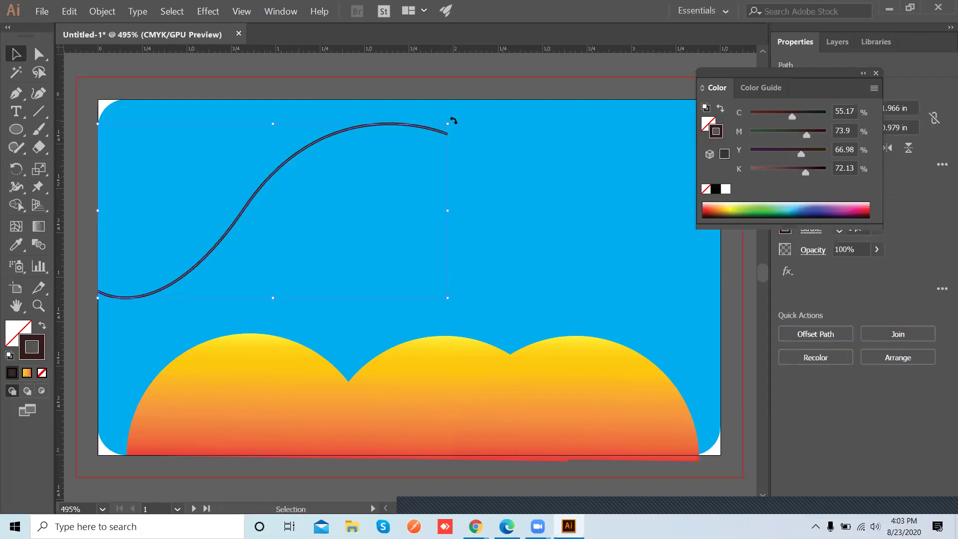
{"action": "left_click_drag", "start_coordinate": [451, 121], "coordinate": [435, 98]}
{"action": "key", "text": "Left"}
{"action": "key", "text": "Left"}
{"action": "key", "text": "Left"}
{"action": "key", "text": "Left"}
{"action": "key", "text": "Left"}
{"action": "key", "text": "Left"}
{"action": "key", "text": "Left"}
{"action": "key", "text": "Left"}
{"action": "key", "text": "Left"}
{"action": "key", "text": "Up"}
{"action": "key", "text": "Up"}
{"action": "key", "text": "Right"}
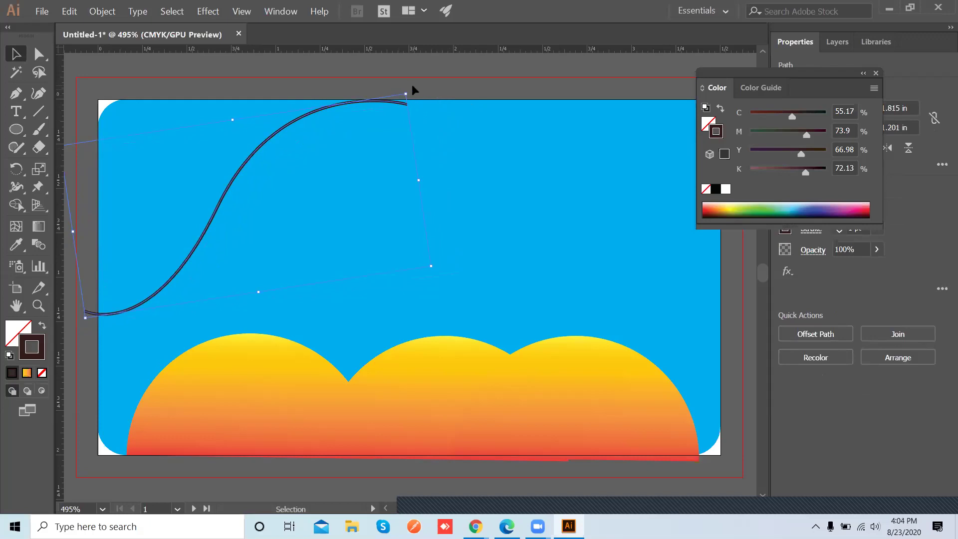
{"action": "left_click_drag", "start_coordinate": [409, 93], "coordinate": [397, 78]}
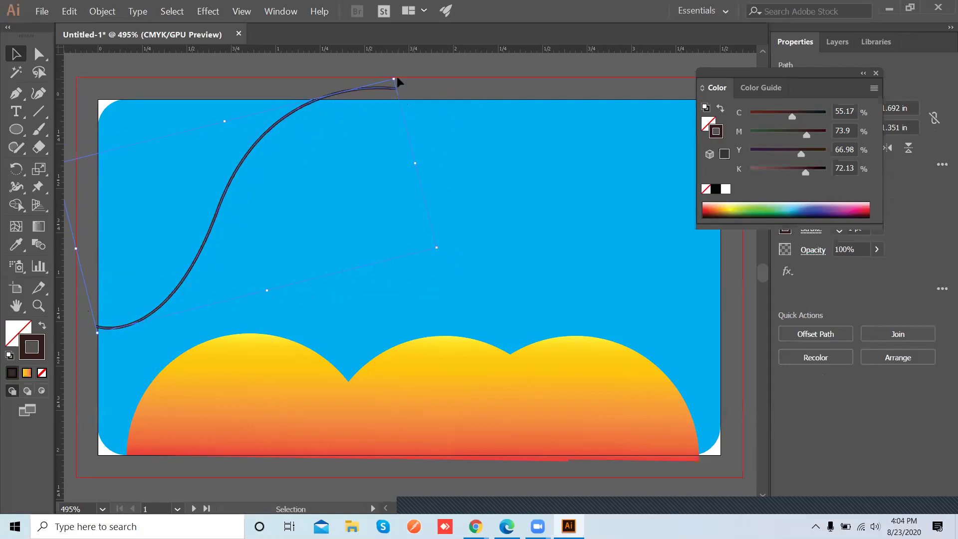
{"action": "key", "text": "Down"}
{"action": "key", "text": "Down"}
{"action": "key", "text": "Down"}
{"action": "key", "text": "Down"}
{"action": "key", "text": "Down"}
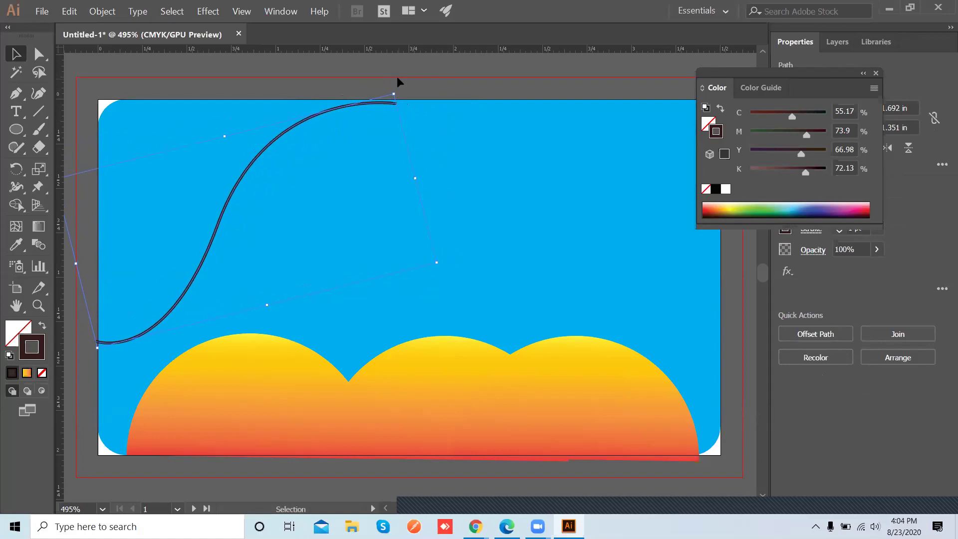
{"action": "key", "text": "Up"}
{"action": "key", "text": "Up"}
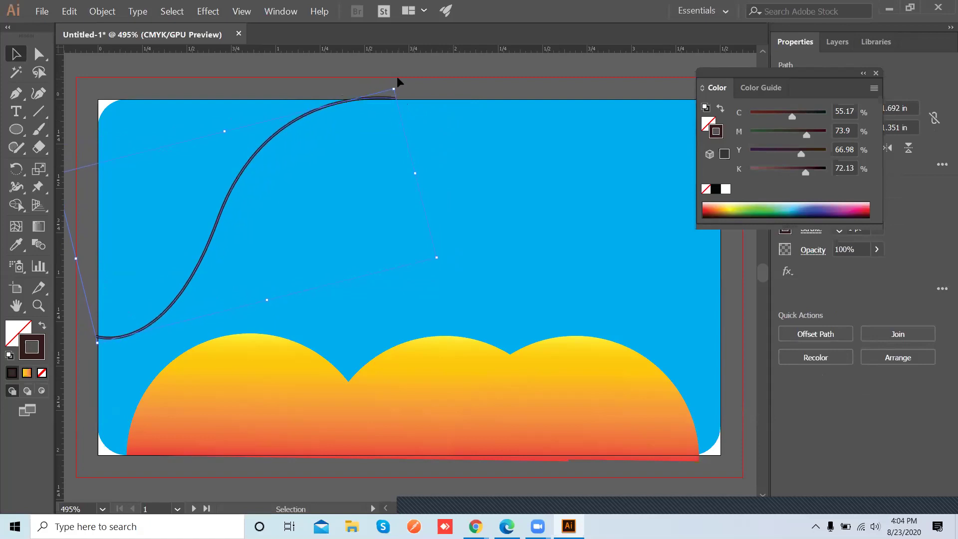
{"action": "left_click", "coordinate": [485, 86]}
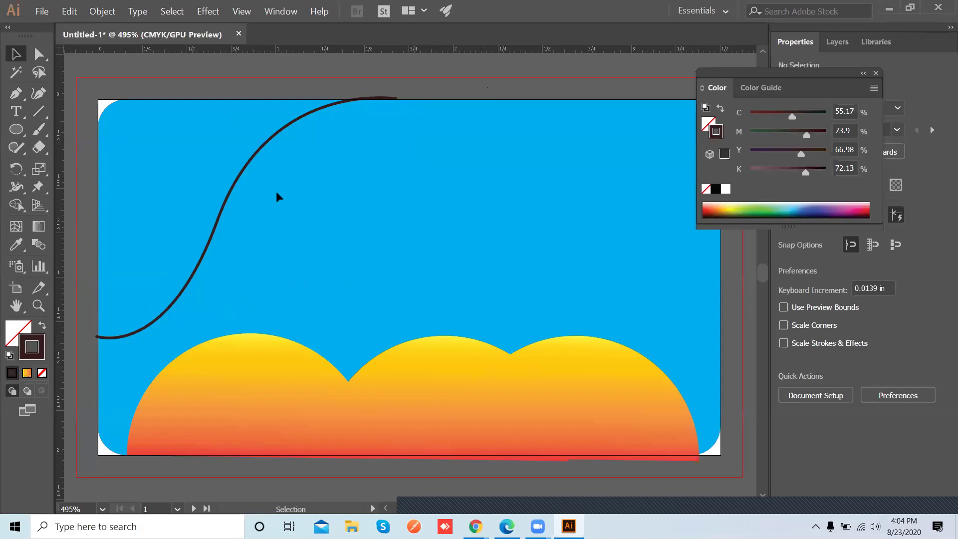
- Duplicate the S-curve with Alt+Down and nudge the copy just below the original
{"action": "left_click", "coordinate": [210, 248]}
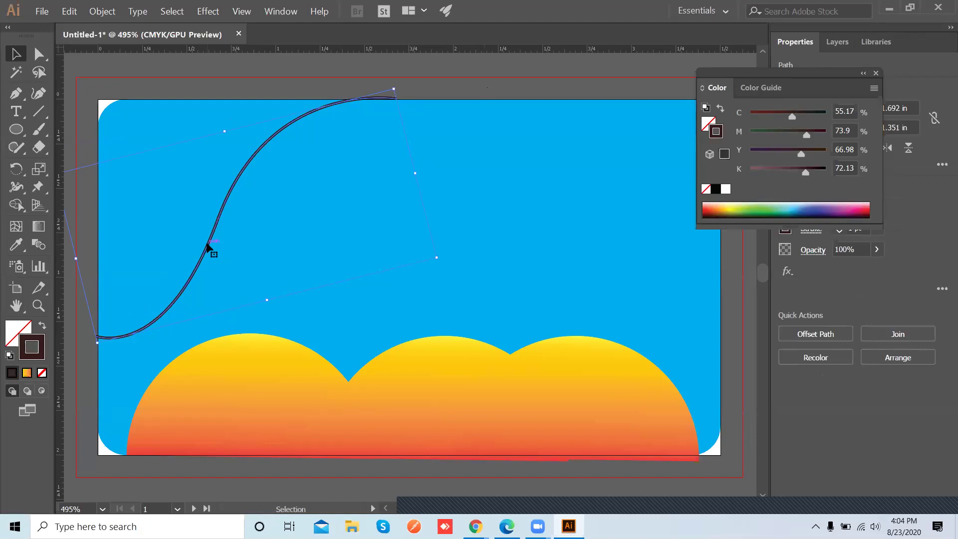
{"action": "key", "text": "a"}
{"action": "key", "text": "v"}
{"action": "key", "text": "a"}
{"action": "key", "text": "ctrl"}
{"action": "key", "text": "v"}
{"action": "key", "text": "alt+Down"}
{"action": "key", "text": "alt+Down"}
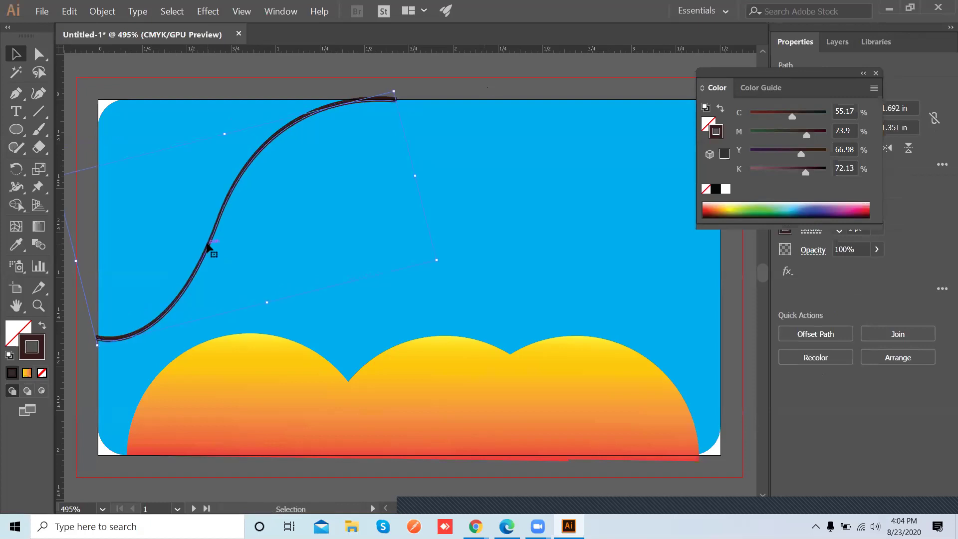
{"action": "key", "text": "Down"}
{"action": "key", "text": "Down"}
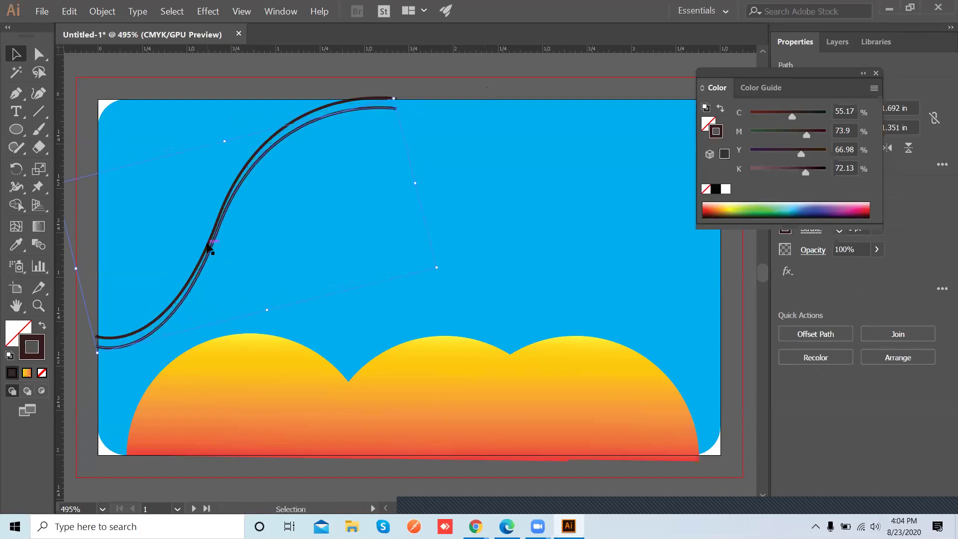
{"action": "key", "text": "Down"}
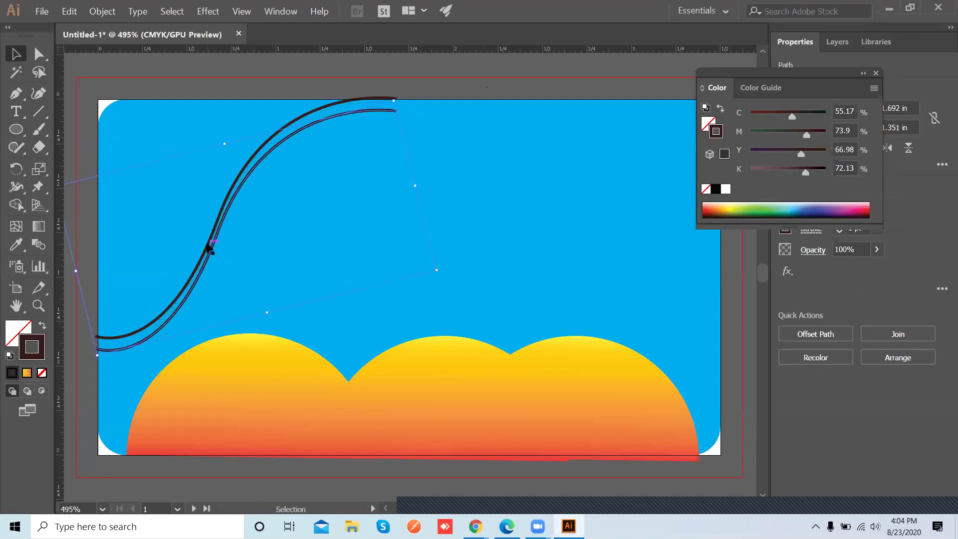
{"action": "key", "text": "Right"}
{"action": "key", "text": "Down"}
{"action": "key", "text": "Left"}
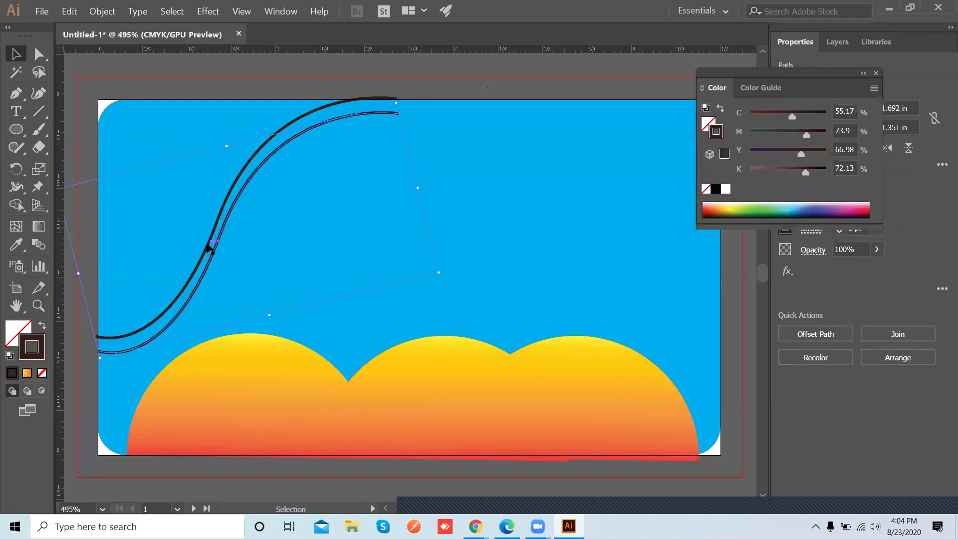
- Fine-tune the copy until it runs parallel beside the original, forming a double line
{"action": "key", "text": "Up"}
{"action": "key", "text": "Up"}
{"action": "key", "text": "Up"}
{"action": "key", "text": "Up"}
{"action": "key", "text": "Up"}
{"action": "key", "text": "Up"}
{"action": "key", "text": "Up"}
{"action": "key", "text": "Up"}
{"action": "key", "text": "Up"}
{"action": "key", "text": "Up"}
{"action": "key", "text": "Up"}
{"action": "key", "text": "Up"}
{"action": "key", "text": "Up"}
{"action": "key", "text": "Up"}
{"action": "key", "text": "Up"}
{"action": "key", "text": "Up"}
{"action": "key", "text": "Up"}
{"action": "key", "text": "Up"}
{"action": "key", "text": "Up"}
{"action": "key", "text": "Up"}
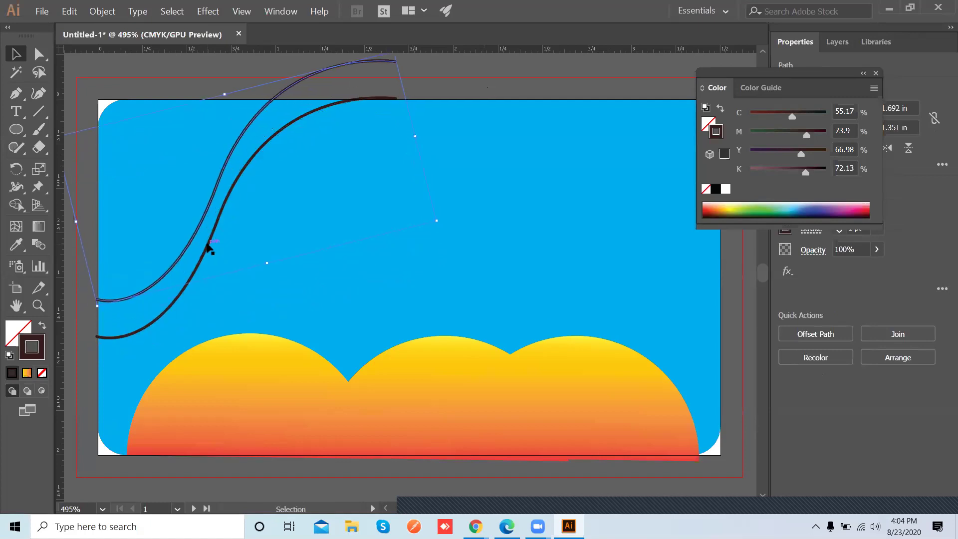
{"action": "key", "text": "Down"}
{"action": "key", "text": "Down"}
{"action": "key", "text": "Down"}
{"action": "key", "text": "Down"}
{"action": "key", "text": "Down"}
{"action": "key", "text": "Down"}
{"action": "key", "text": "Down"}
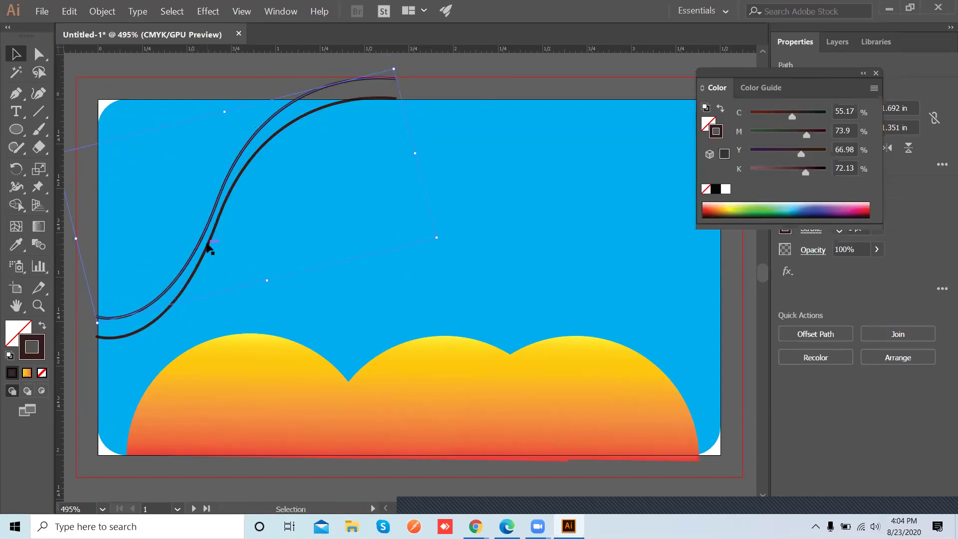
{"action": "key", "text": "Left"}
{"action": "key", "text": "Left"}
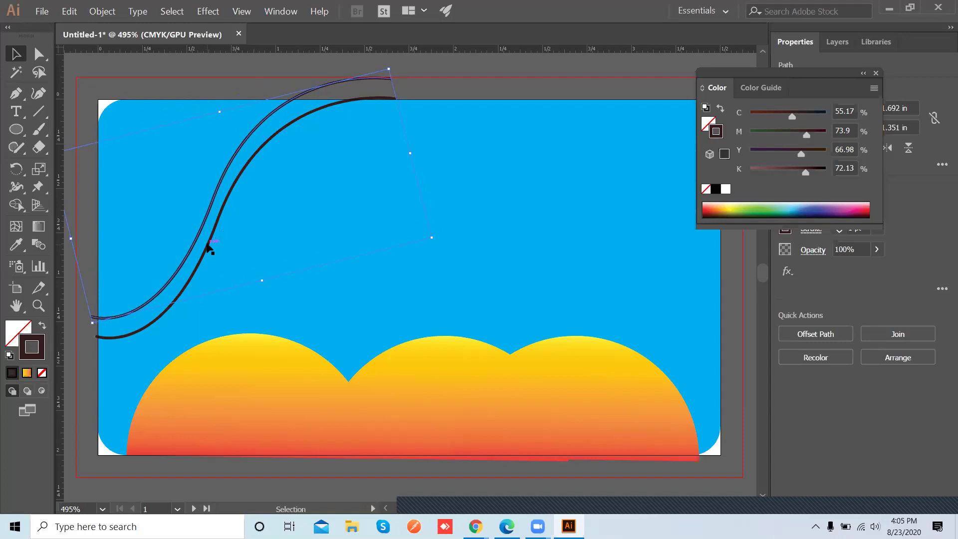
{"action": "key", "text": "Down"}
{"action": "key", "text": "Down"}
{"action": "key", "text": "Down"}
{"action": "key", "text": "Down"}
{"action": "key", "text": "Down"}
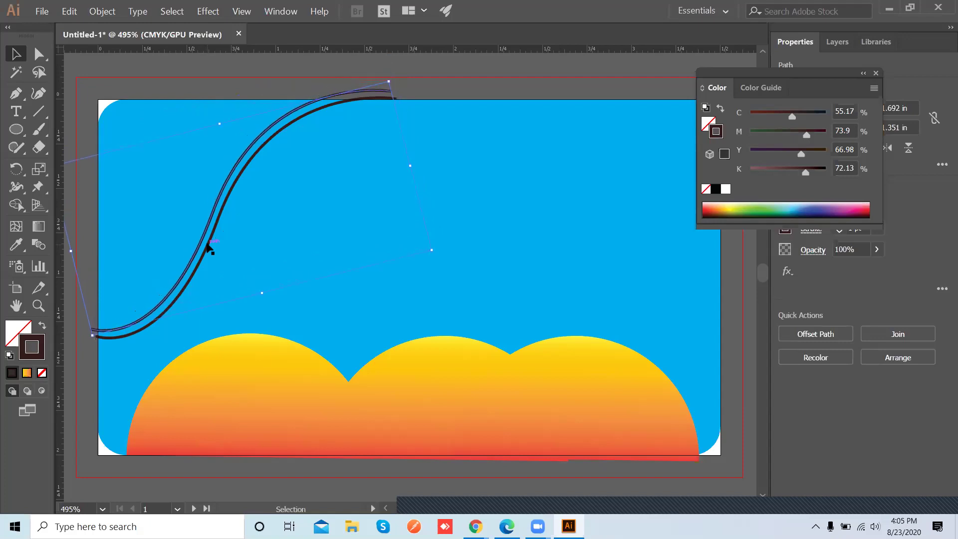
{"action": "key", "text": "Down"}
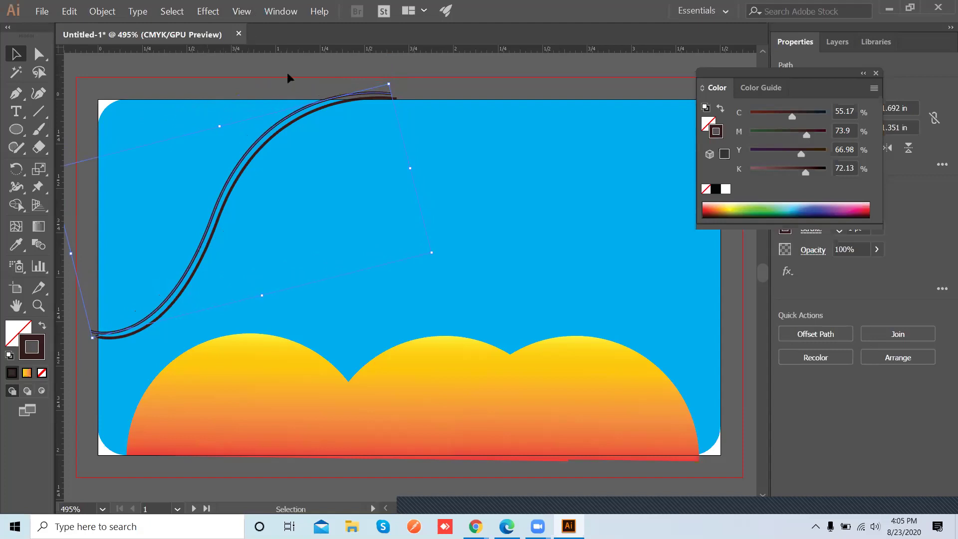
{"action": "left_click", "coordinate": [316, 67]}
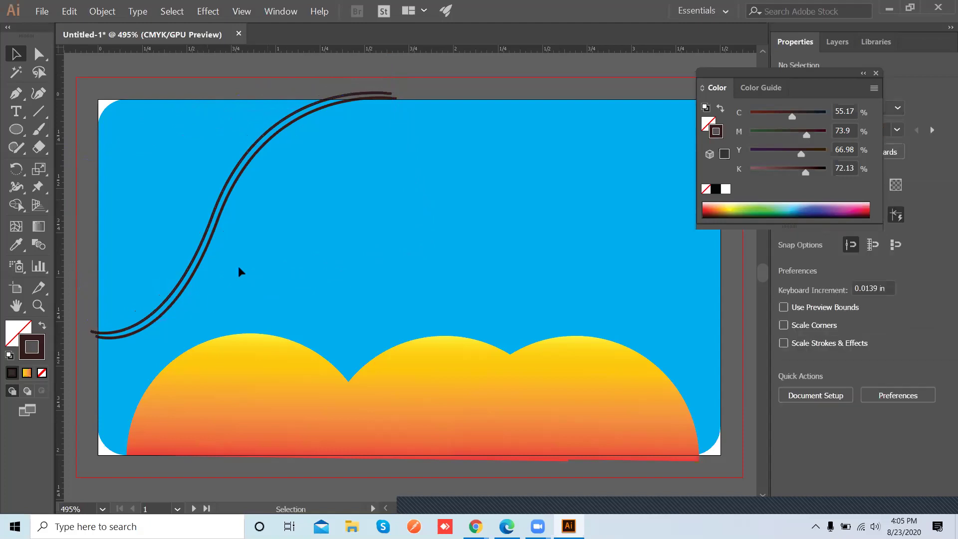
{"action": "left_click", "coordinate": [187, 283]}
{"action": "key", "text": "Left"}
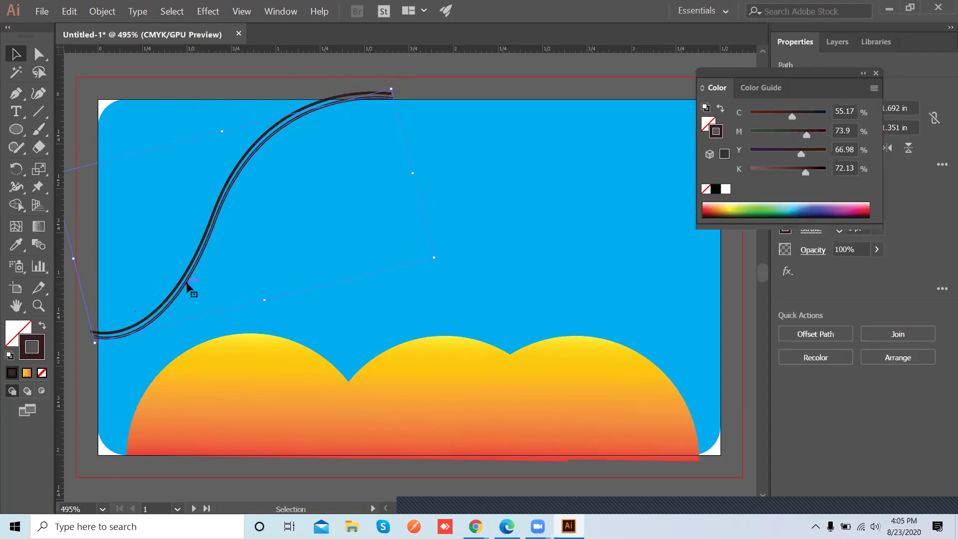
{"action": "key", "text": "Left"}
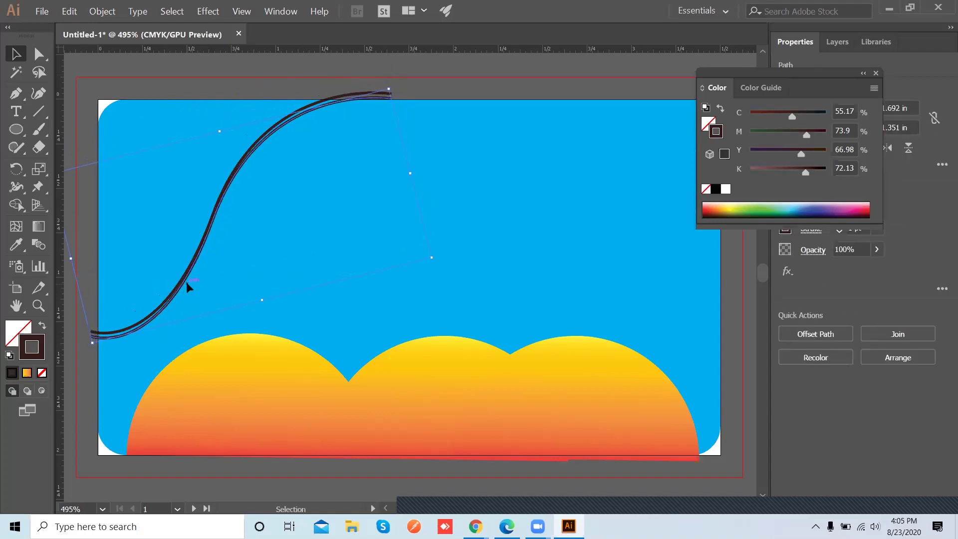
{"action": "left_click", "coordinate": [417, 87]}
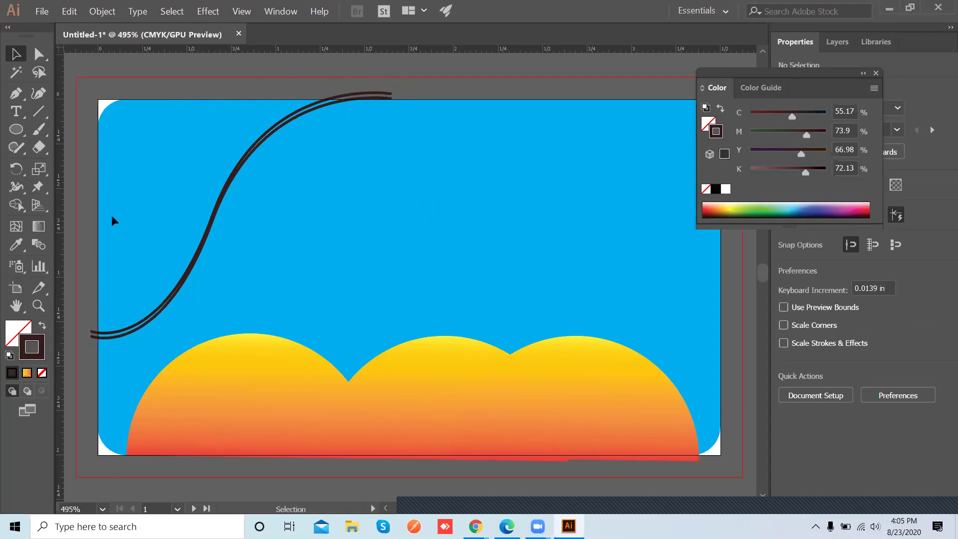
{"action": "left_click", "coordinate": [209, 238]}
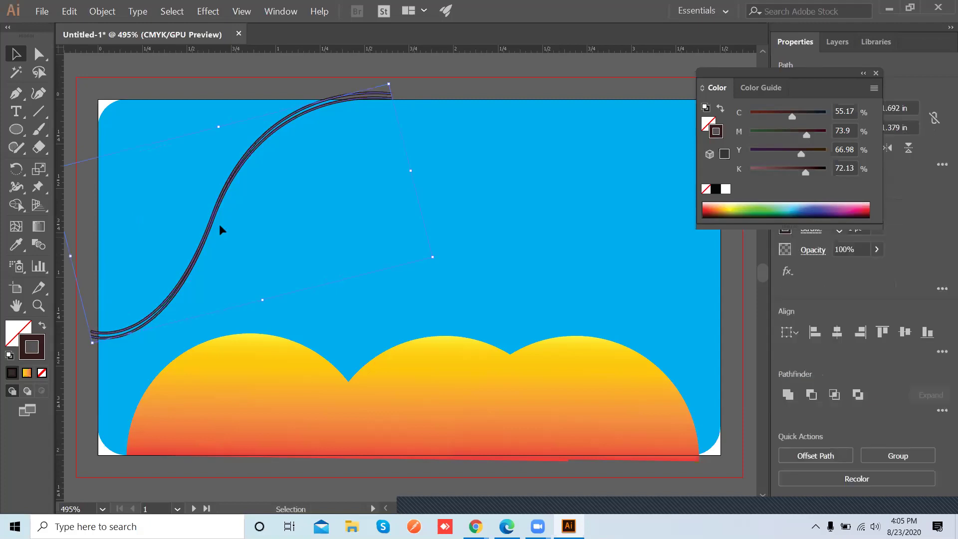
- Shift the curve pair three nudges right and one down so it rises from the middle dome
{"action": "key", "text": "Right"}
{"action": "key", "text": "Right"}
{"action": "key", "text": "Right"}
{"action": "key", "text": "Right"}
{"action": "key", "text": "Right"}
{"action": "key", "text": "Right"}
{"action": "key", "text": "Right"}
{"action": "key", "text": "Right"}
{"action": "key", "text": "Right"}
{"action": "key", "text": "Right"}
{"action": "key", "text": "Right"}
{"action": "key", "text": "Right"}
{"action": "key", "text": "Right"}
{"action": "key", "text": "Right"}
{"action": "key", "text": "Right"}
{"action": "key", "text": "Right"}
{"action": "key", "text": "Right"}
{"action": "key", "text": "Right"}
{"action": "key", "text": "Right"}
{"action": "key", "text": "Right"}
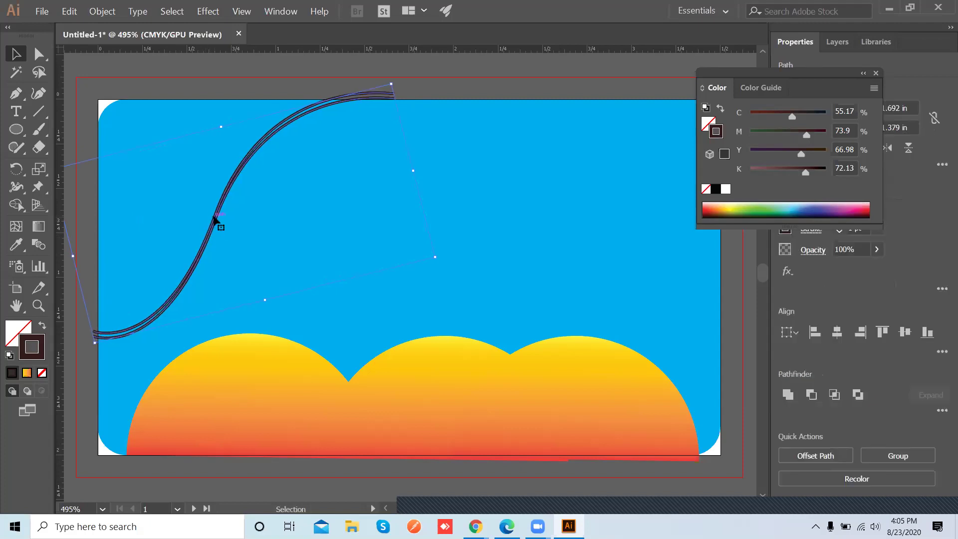
{"action": "key", "text": "Right"}
{"action": "key", "text": "Right"}
{"action": "key", "text": "Right"}
{"action": "key", "text": "Right"}
{"action": "key", "text": "Right"}
{"action": "key", "text": "Right"}
{"action": "key", "text": "Right"}
{"action": "key", "text": "Right"}
{"action": "key", "text": "Right"}
{"action": "key", "text": "Right"}
{"action": "key", "text": "Right"}
{"action": "key", "text": "Right"}
{"action": "key", "text": "Right"}
{"action": "key", "text": "Right"}
{"action": "key", "text": "Right"}
{"action": "key", "text": "Right"}
{"action": "key", "text": "Right"}
{"action": "key", "text": "Right"}
{"action": "key", "text": "Right"}
{"action": "key", "text": "Right"}
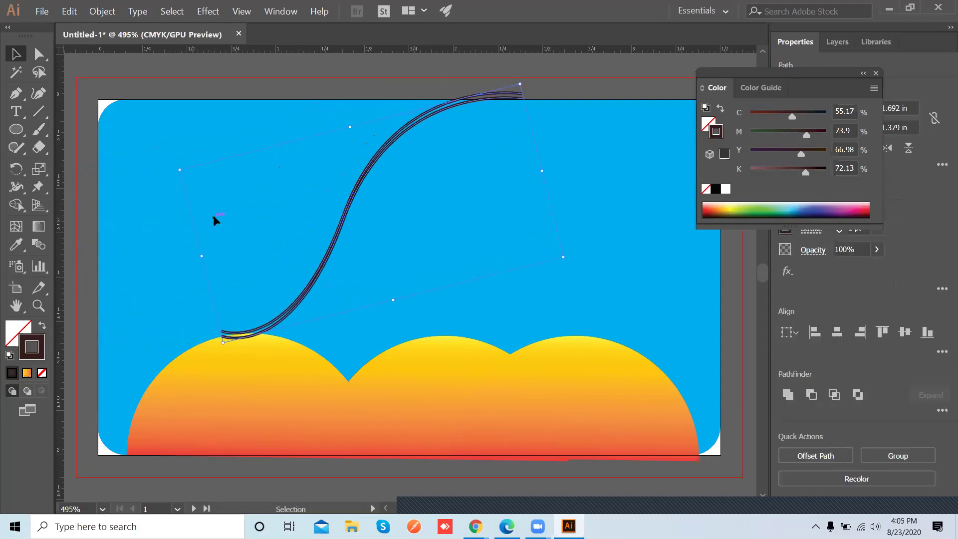
{"action": "key", "text": "Right"}
{"action": "key", "text": "Right"}
{"action": "key", "text": "Right"}
{"action": "key", "text": "Right"}
{"action": "key", "text": "Right"}
{"action": "key", "text": "Right"}
{"action": "key", "text": "Right"}
{"action": "key", "text": "Right"}
{"action": "key", "text": "Right"}
{"action": "key", "text": "Right"}
{"action": "key", "text": "Right"}
{"action": "key", "text": "Right"}
{"action": "key", "text": "Right"}
{"action": "key", "text": "Right"}
{"action": "key", "text": "Right"}
{"action": "key", "text": "Right"}
{"action": "key", "text": "Right"}
{"action": "key", "text": "Right"}
{"action": "key", "text": "Right"}
{"action": "key", "text": "Right"}
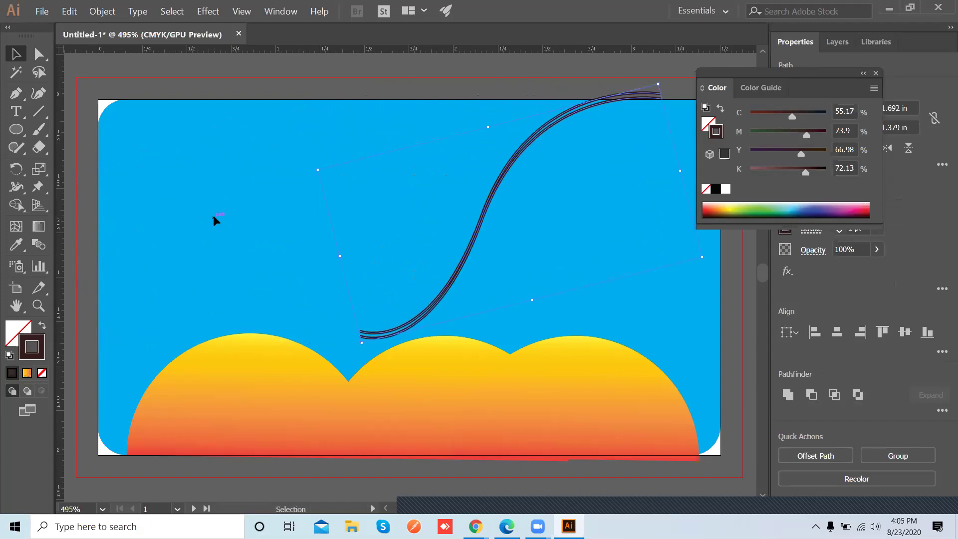
{"action": "key", "text": "Down"}
{"action": "key", "text": "Down"}
{"action": "key", "text": "Down"}
{"action": "key", "text": "Down"}
{"action": "key", "text": "Down"}
{"action": "key", "text": "Down"}
{"action": "key", "text": "Down"}
{"action": "key", "text": "Down"}
{"action": "key", "text": "Down"}
{"action": "key", "text": "Down"}
{"action": "key", "text": "Down"}
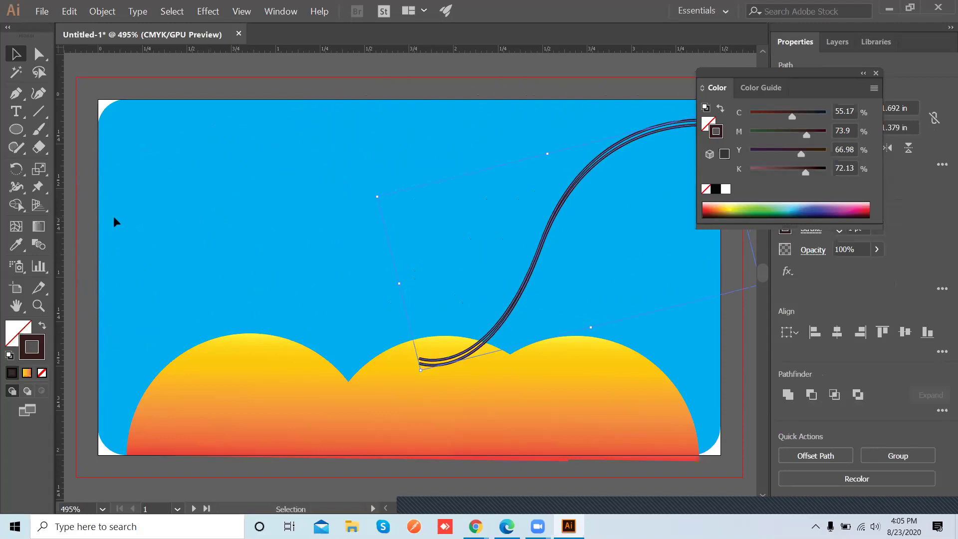
{"action": "left_click", "coordinate": [253, 222]}
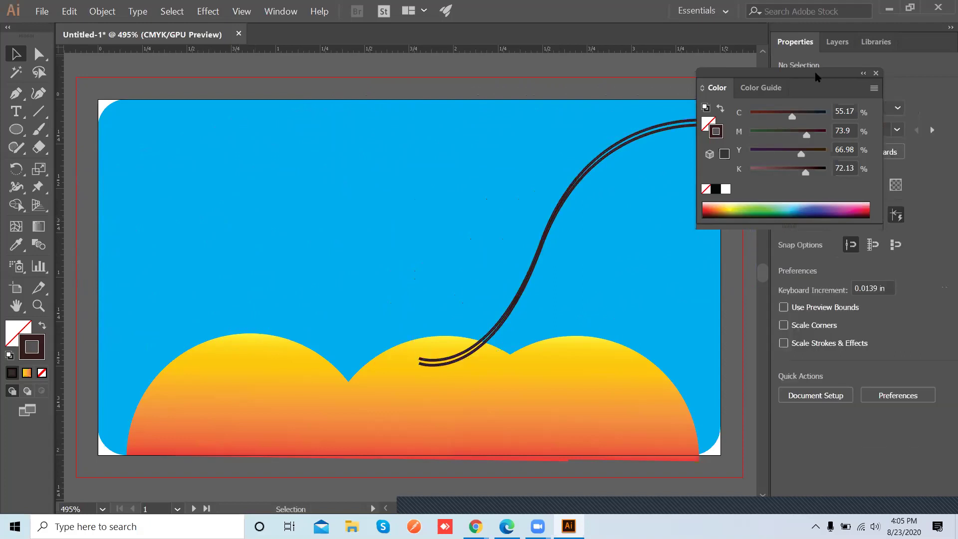
- Collapse the floating Color panel and close it
{"action": "left_click", "coordinate": [863, 74]}
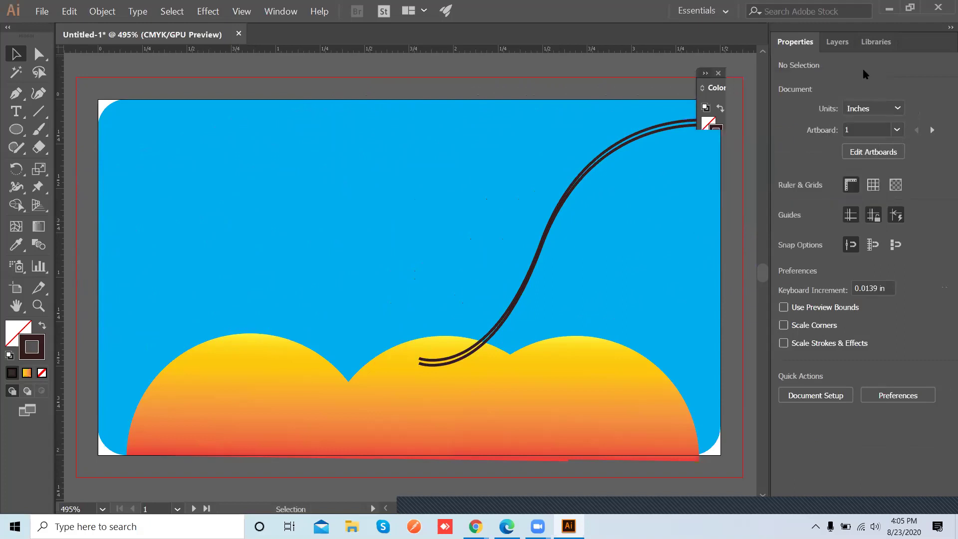
{"action": "left_click", "coordinate": [719, 75]}
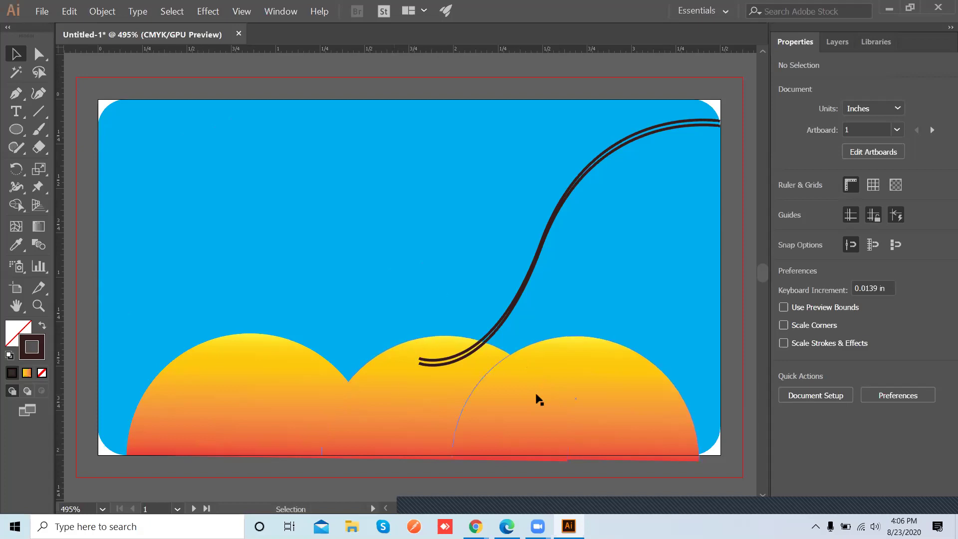
- Use Arrange to stack the middle gradient semicircle in front of the others, then briefly select the double-stroke curve
{"action": "left_click", "coordinate": [425, 400]}
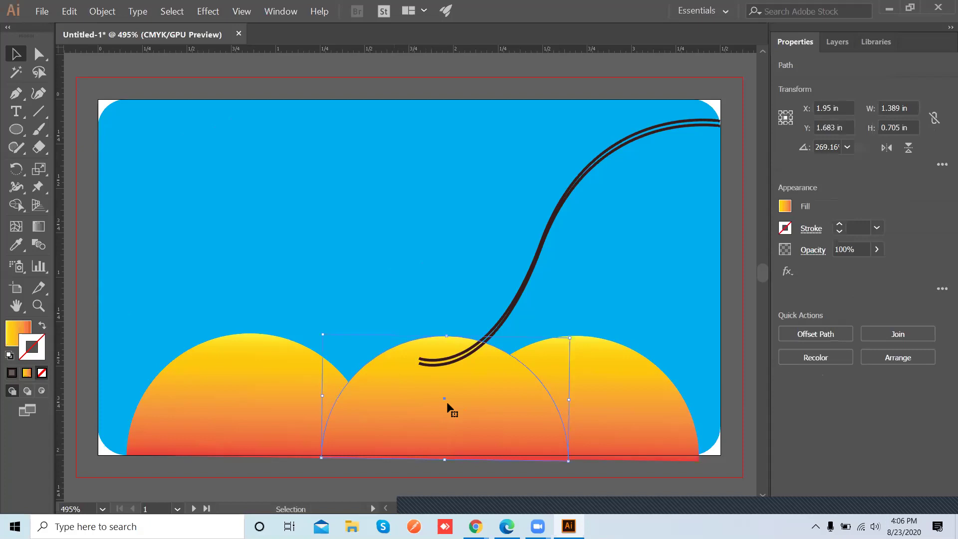
{"action": "right_click", "coordinate": [447, 402]}
{"action": "mouse_move", "coordinate": [512, 348]}
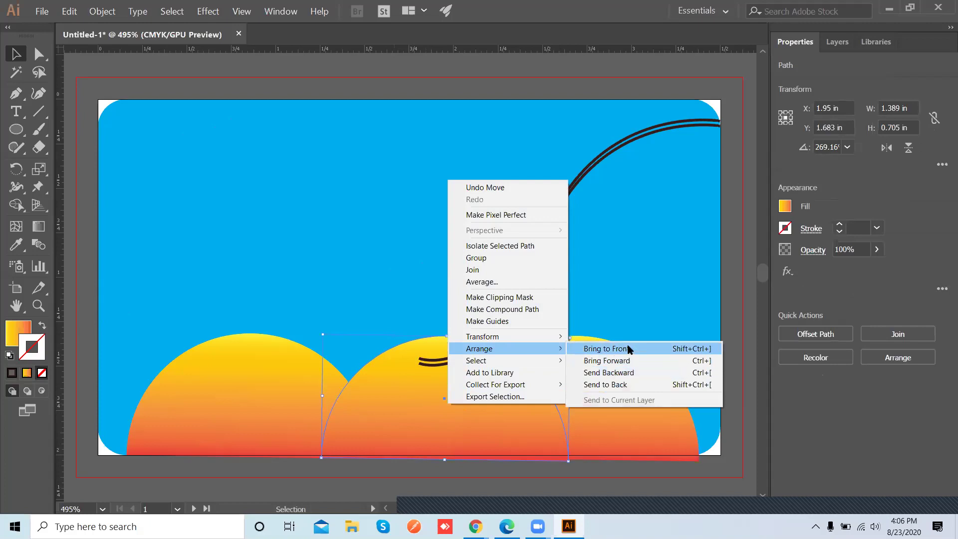
{"action": "left_click", "coordinate": [628, 349]}
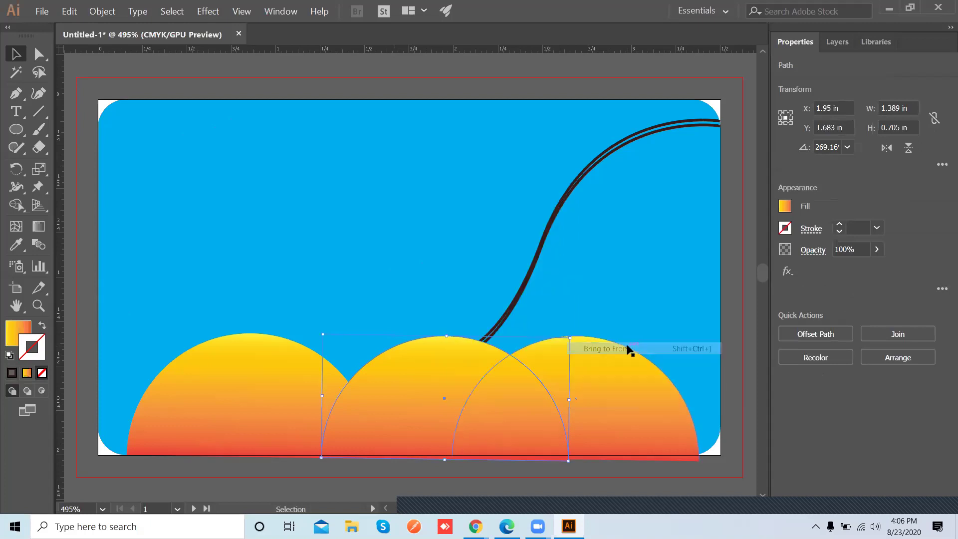
{"action": "left_click", "coordinate": [655, 254]}
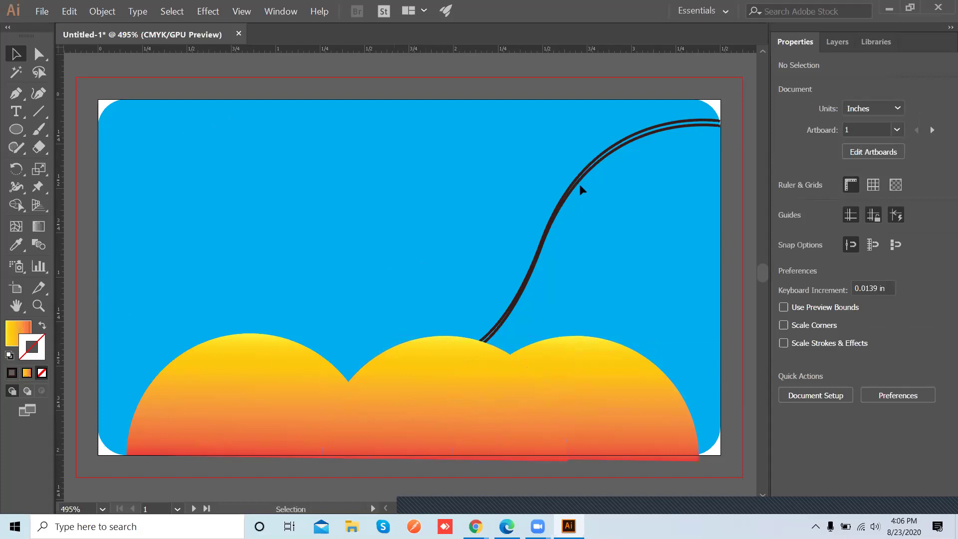
{"action": "left_click_drag", "start_coordinate": [553, 184], "coordinate": [585, 203]}
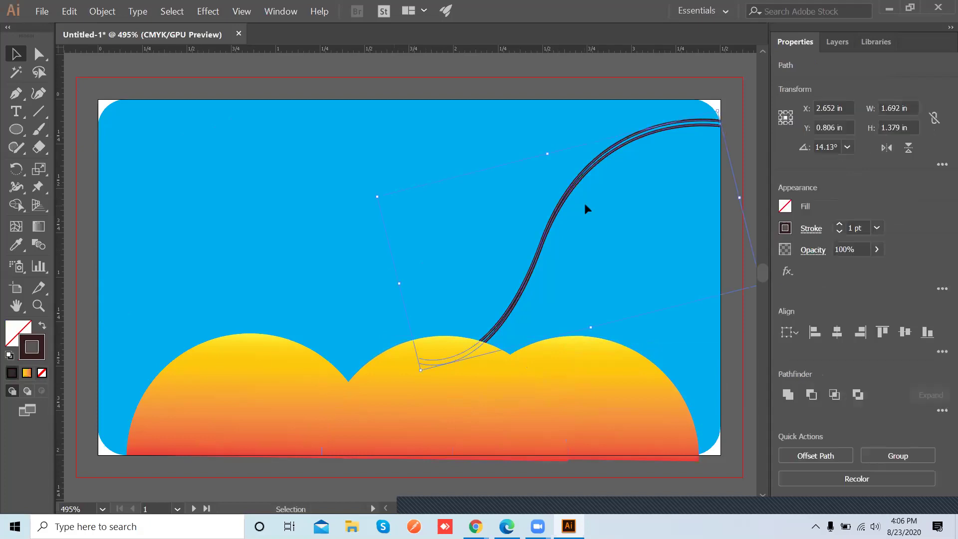
{"action": "left_click", "coordinate": [322, 212]}
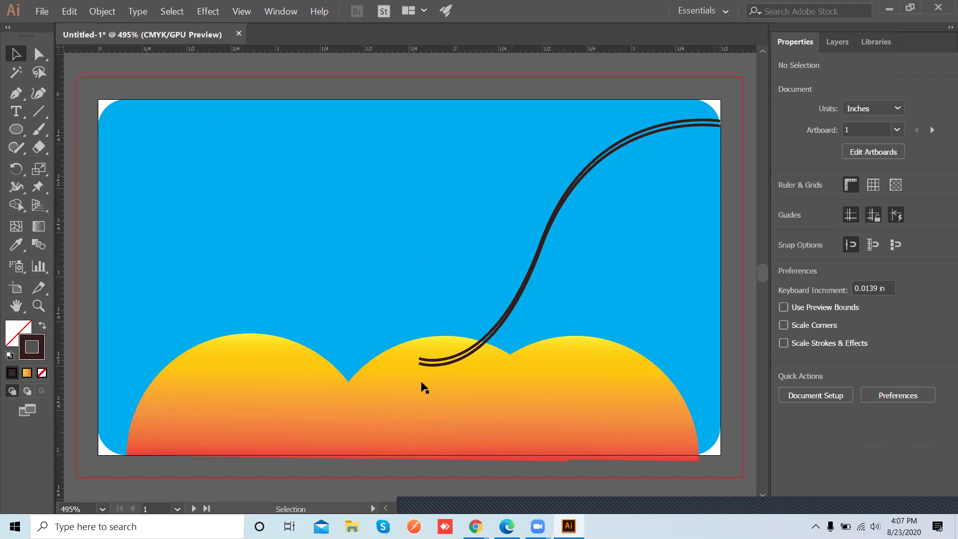
- Apply Bring to Front to the middle semicircle so it hides the curve's lower end, then select one curve stroke
{"action": "left_click", "coordinate": [435, 409]}
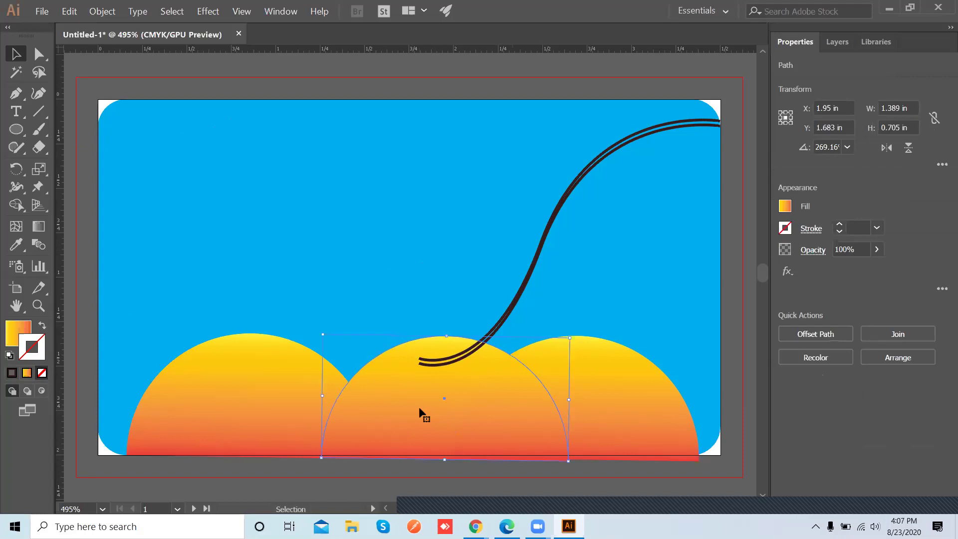
{"action": "right_click", "coordinate": [419, 409]}
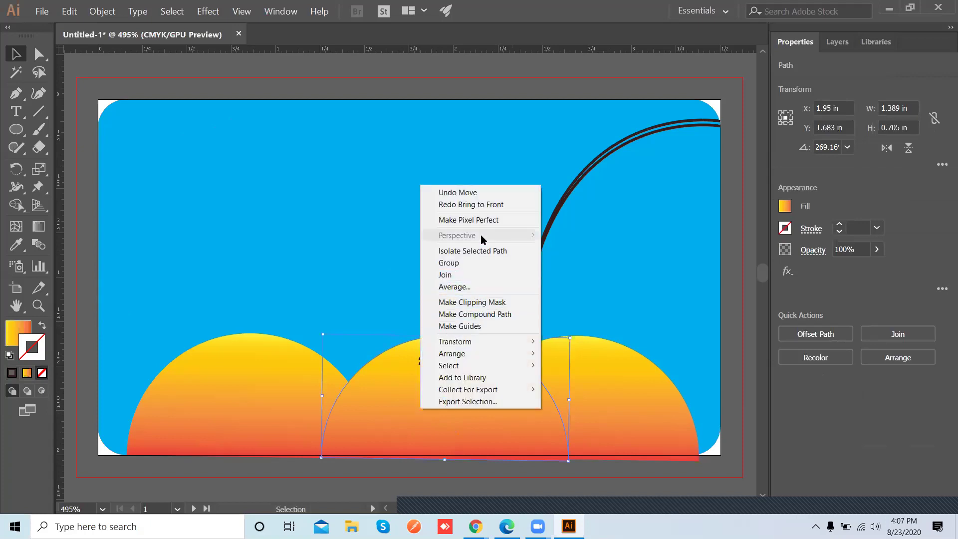
{"action": "mouse_move", "coordinate": [483, 355]}
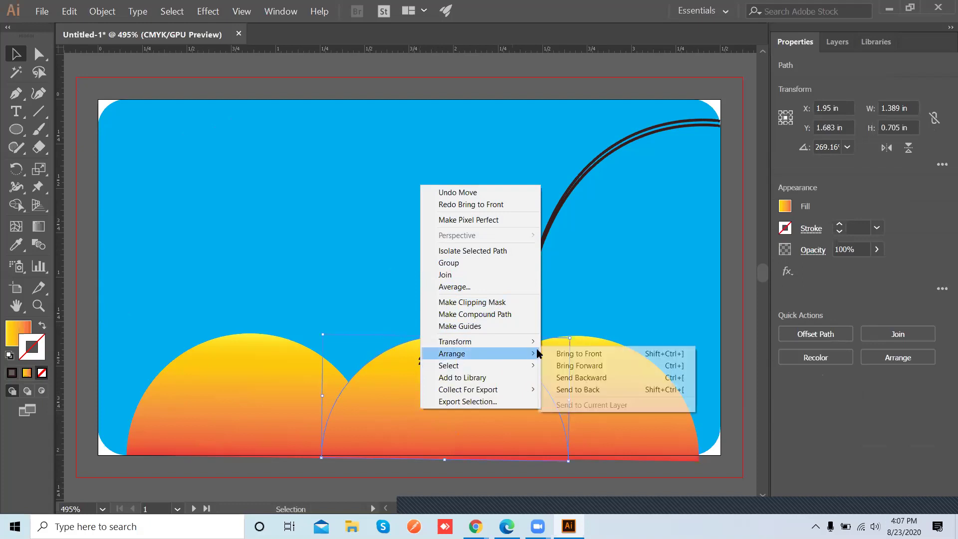
{"action": "left_click", "coordinate": [580, 353]}
{"action": "left_click", "coordinate": [413, 260]}
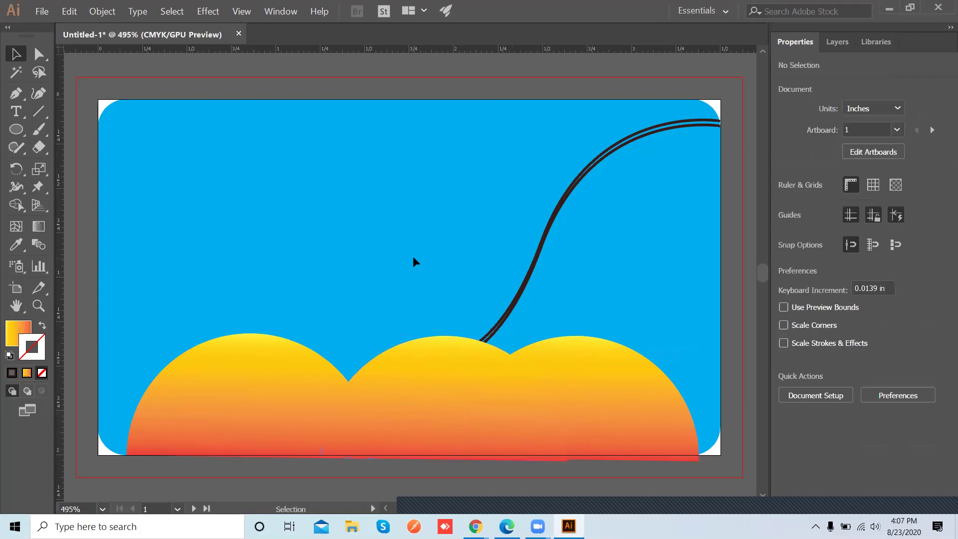
{"action": "left_click", "coordinate": [564, 200]}
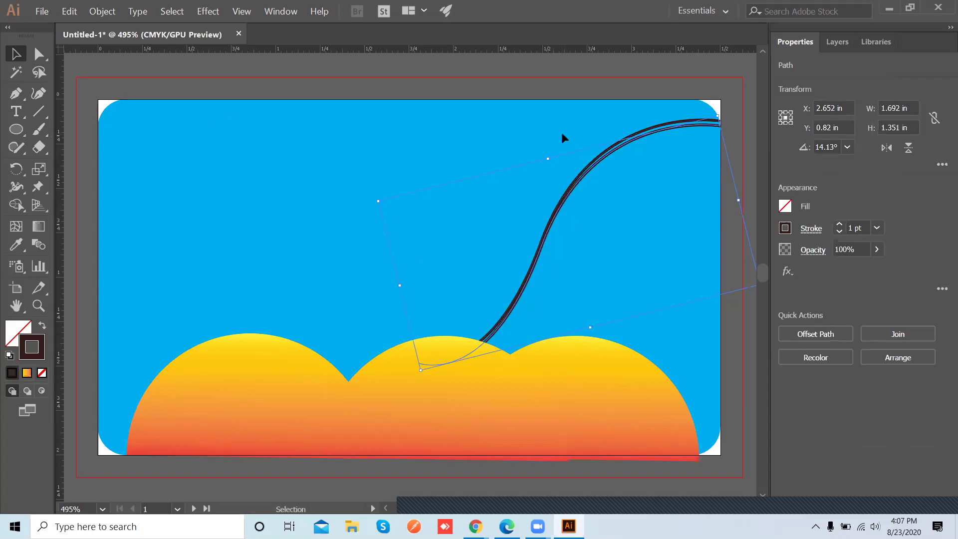
- Group both parallel dark S-curve strokes with Ctrl+G into one 1.692 × 1.379 in group
{"action": "left_click_drag", "start_coordinate": [562, 133], "coordinate": [621, 181]}
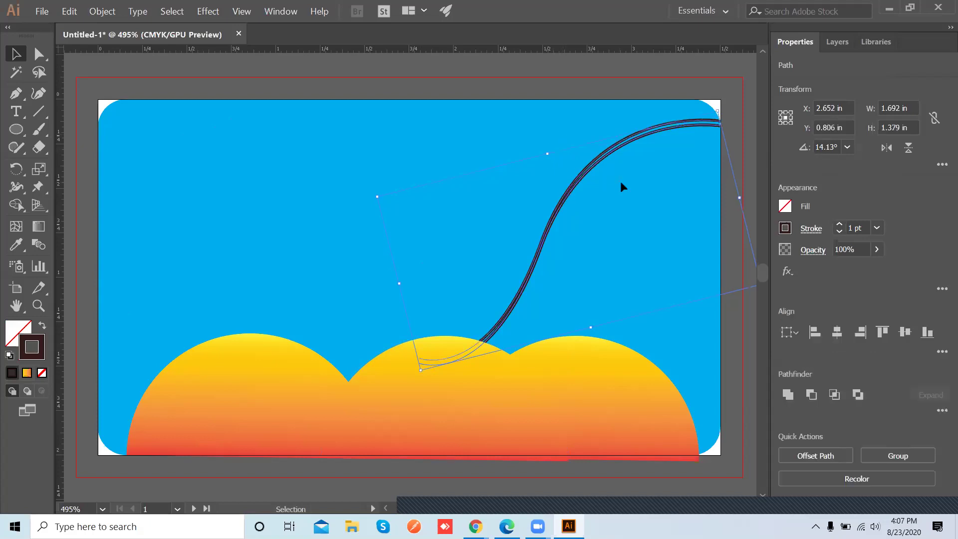
{"action": "key", "text": "ctrl+g"}
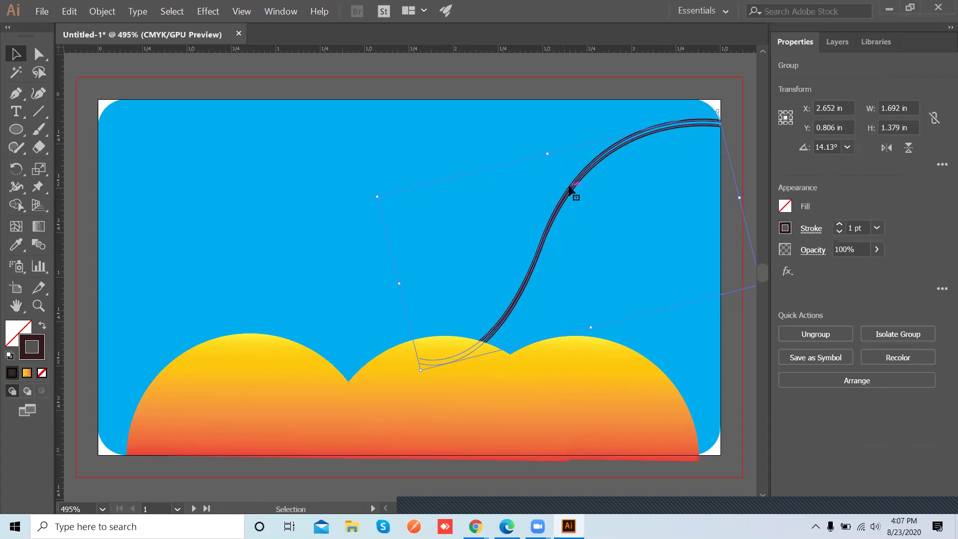
{"action": "right_click", "coordinate": [570, 189]}
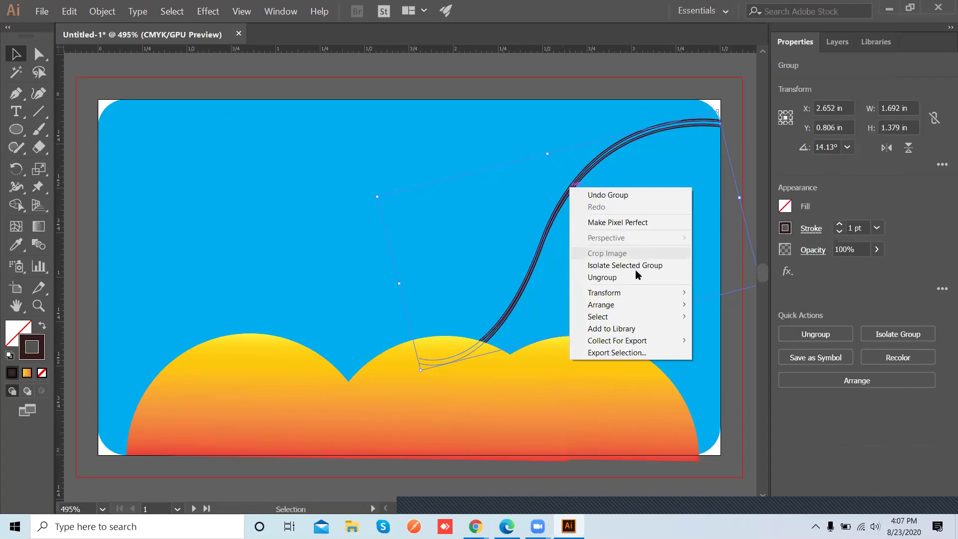
{"action": "mouse_move", "coordinate": [624, 293]}
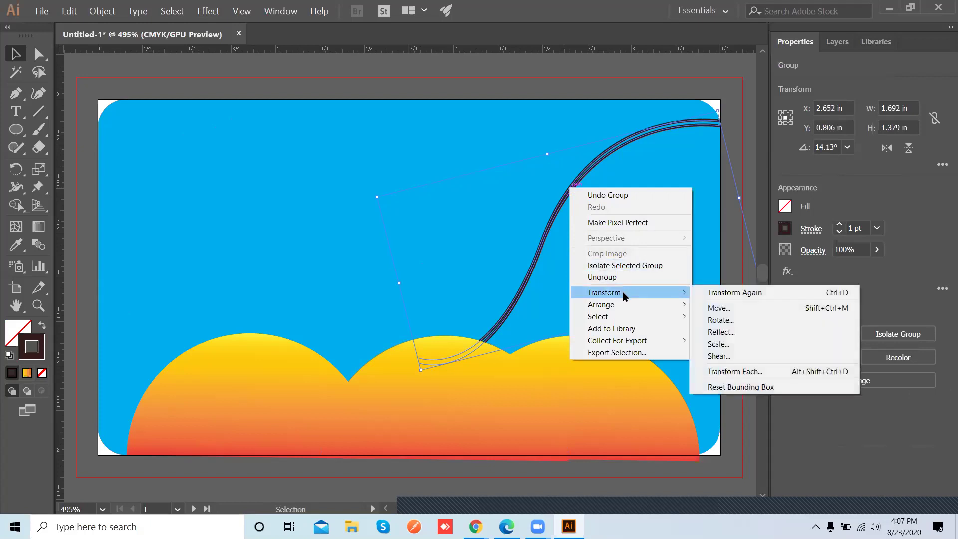
- Reflect a copy of the curve group across the vertical axis, previewing the X-shaped result
{"action": "left_click", "coordinate": [736, 336]}
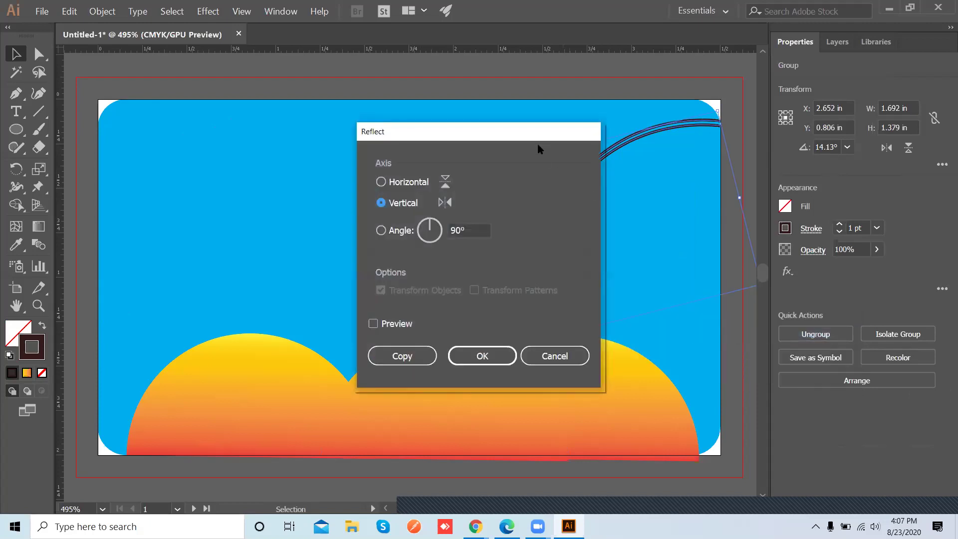
{"action": "left_click_drag", "start_coordinate": [542, 137], "coordinate": [817, 180]}
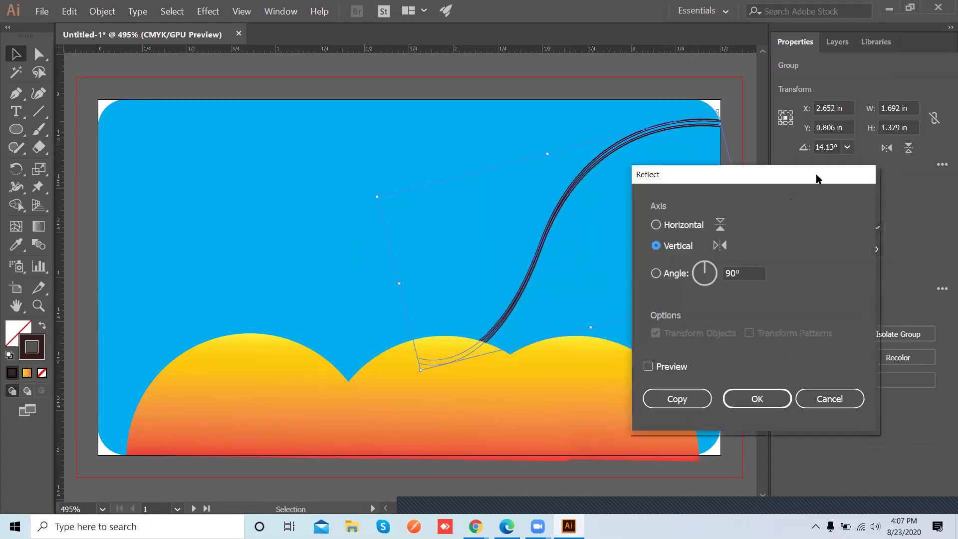
{"action": "left_click", "coordinate": [649, 367]}
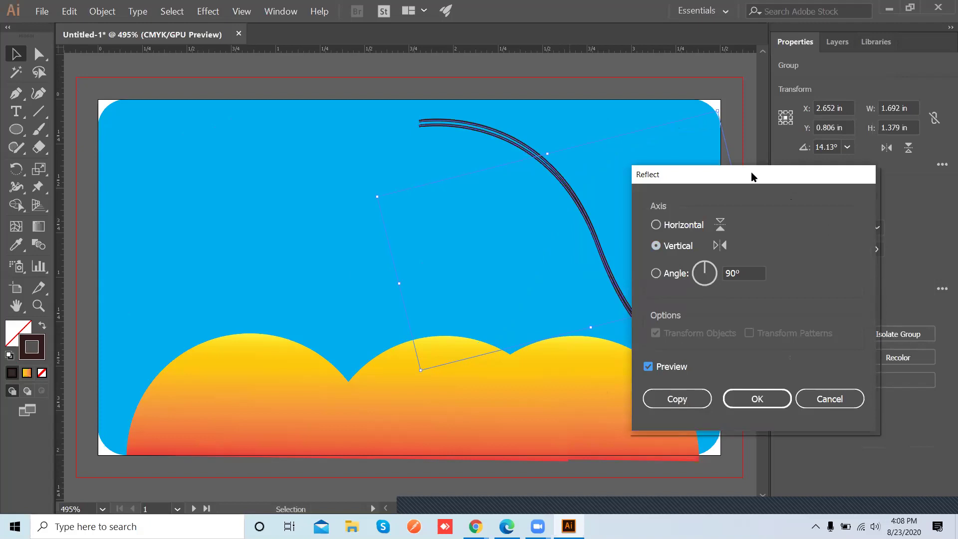
{"action": "left_click_drag", "start_coordinate": [773, 174], "coordinate": [856, 147]}
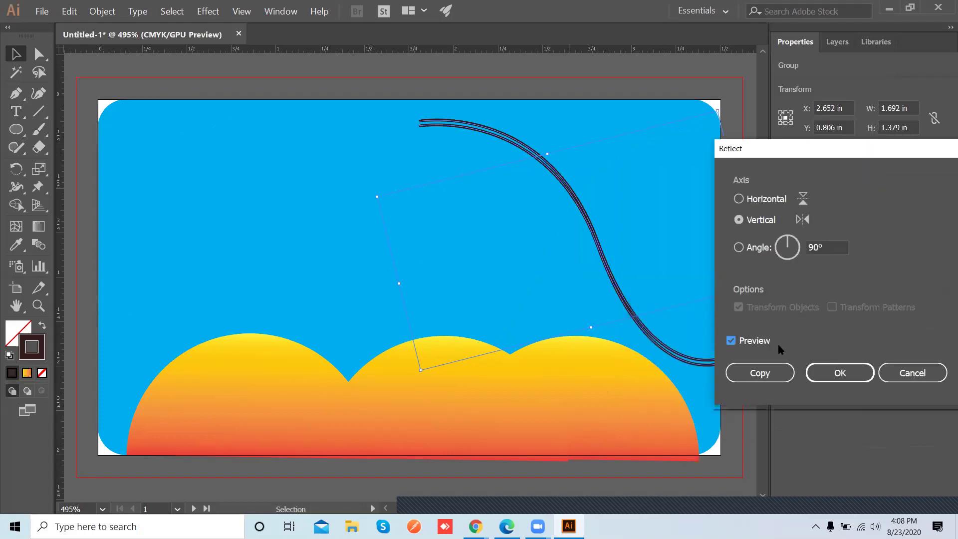
{"action": "left_click", "coordinate": [764, 373]}
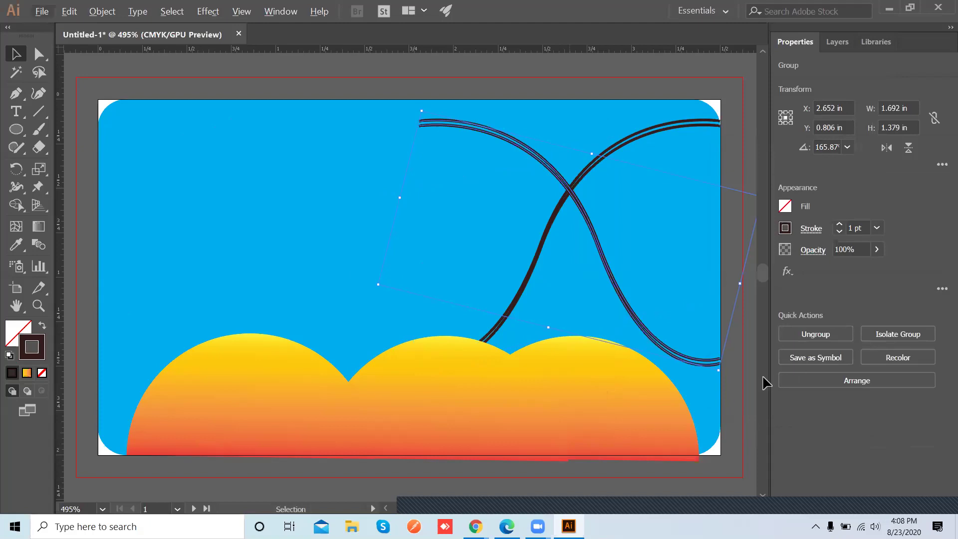
- Nudge the mirrored curve group left with four arrow presses to X 0.847 in at the card's left edge
{"action": "left_click", "coordinate": [294, 241]}
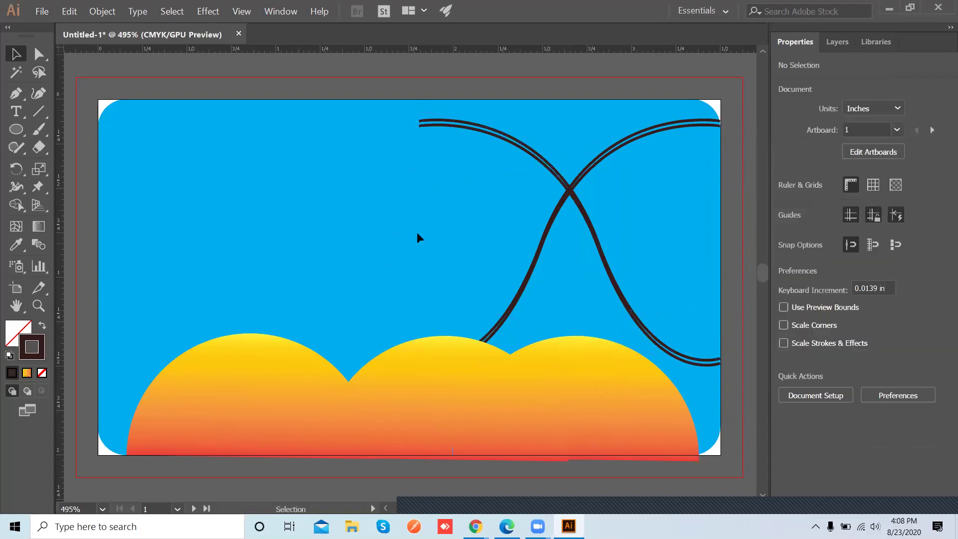
{"action": "left_click", "coordinate": [615, 285]}
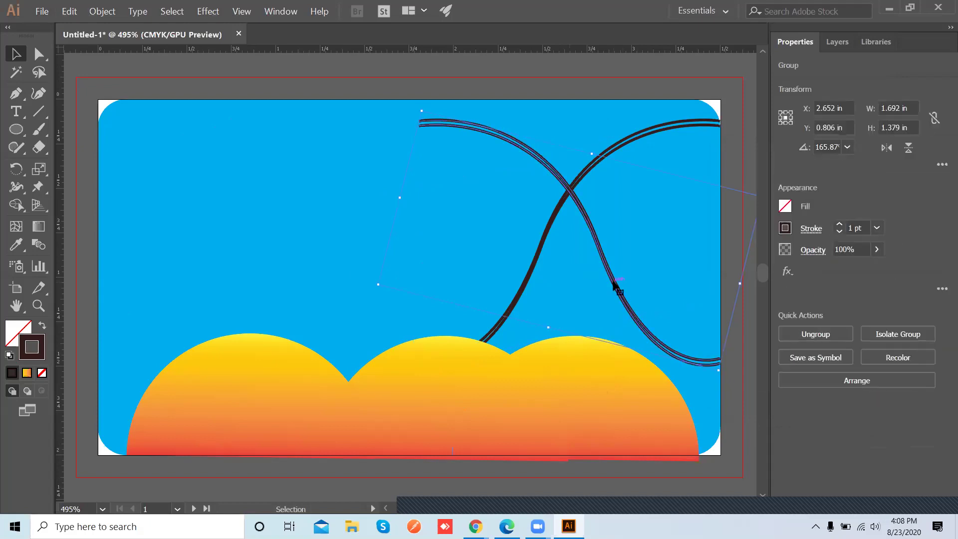
{"action": "key", "text": "Left"}
{"action": "key", "text": "Left"}
{"action": "key", "text": "Left"}
{"action": "key", "text": "Left"}
{"action": "key", "text": "Left"}
{"action": "key", "text": "Left"}
{"action": "key", "text": "Left"}
{"action": "key", "text": "Left"}
{"action": "key", "text": "Left"}
{"action": "key", "text": "Left"}
{"action": "key", "text": "Left"}
{"action": "key", "text": "Left"}
{"action": "key", "text": "Left"}
{"action": "key", "text": "Left"}
{"action": "key", "text": "Left"}
{"action": "key", "text": "Left"}
{"action": "key", "text": "Left"}
{"action": "key", "text": "Left"}
{"action": "key", "text": "Left"}
{"action": "key", "text": "Left"}
{"action": "key", "text": "Left"}
{"action": "key", "text": "Left"}
{"action": "key", "text": "Left"}
{"action": "key", "text": "Left"}
{"action": "key", "text": "Left"}
{"action": "key", "text": "Left"}
{"action": "key", "text": "Left"}
{"action": "key", "text": "Left"}
{"action": "key", "text": "Left"}
{"action": "key", "text": "Left"}
{"action": "key", "text": "Left"}
{"action": "key", "text": "Left"}
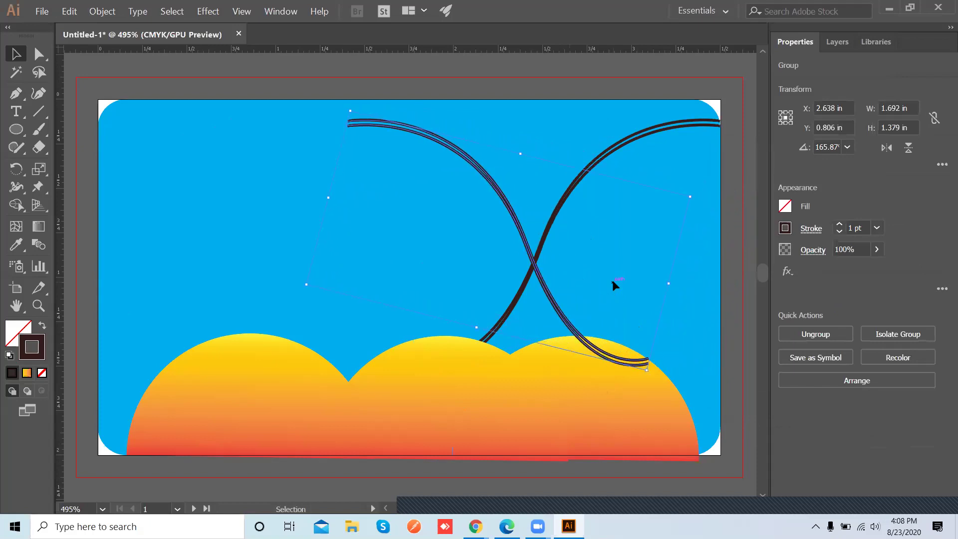
{"action": "key", "text": "Left"}
{"action": "key", "text": "Left"}
{"action": "key", "text": "Left"}
{"action": "key", "text": "Left"}
{"action": "key", "text": "Left"}
{"action": "key", "text": "Left"}
{"action": "key", "text": "Left"}
{"action": "key", "text": "Left"}
{"action": "key", "text": "Left"}
{"action": "key", "text": "Left"}
{"action": "key", "text": "Left"}
{"action": "key", "text": "Left"}
{"action": "key", "text": "Left"}
{"action": "key", "text": "Left"}
{"action": "key", "text": "Left"}
{"action": "key", "text": "Left"}
{"action": "key", "text": "Left"}
{"action": "key", "text": "Left"}
{"action": "key", "text": "Left"}
{"action": "key", "text": "Left"}
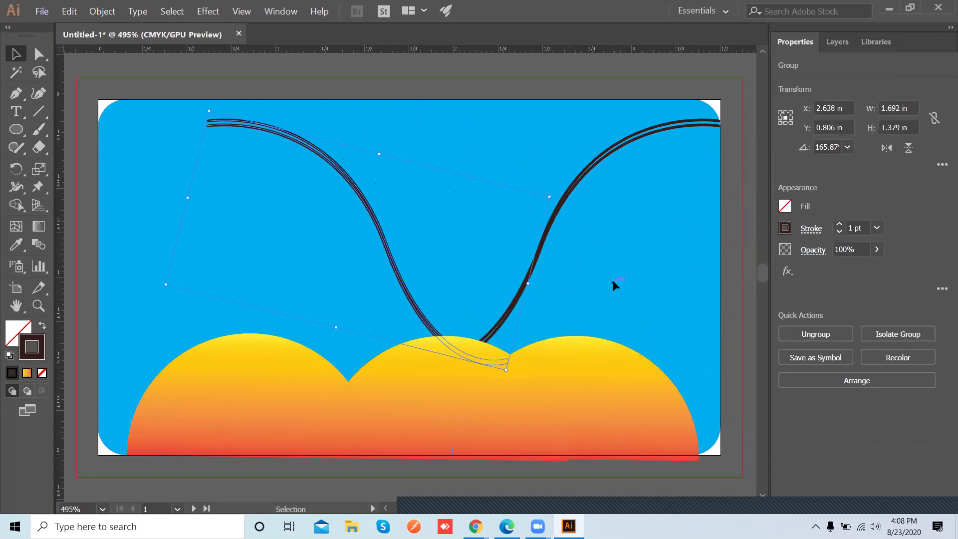
{"action": "key", "text": "Left"}
{"action": "key", "text": "Left"}
{"action": "key", "text": "Left"}
{"action": "key", "text": "Left"}
{"action": "key", "text": "Left"}
{"action": "key", "text": "Left"}
{"action": "key", "text": "Left"}
{"action": "key", "text": "Left"}
{"action": "key", "text": "Left"}
{"action": "key", "text": "Left"}
{"action": "key", "text": "Left"}
{"action": "key", "text": "Left"}
{"action": "key", "text": "Left"}
{"action": "key", "text": "Left"}
{"action": "key", "text": "Left"}
{"action": "key", "text": "Left"}
{"action": "key", "text": "Left"}
{"action": "key", "text": "Left"}
{"action": "key", "text": "Left"}
{"action": "key", "text": "Left"}
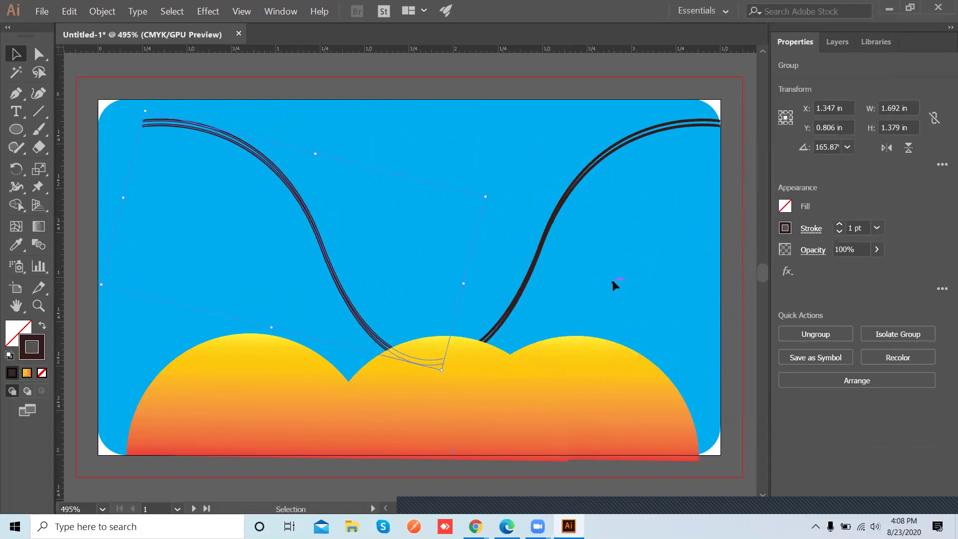
{"action": "key", "text": "Left"}
{"action": "key", "text": "Left"}
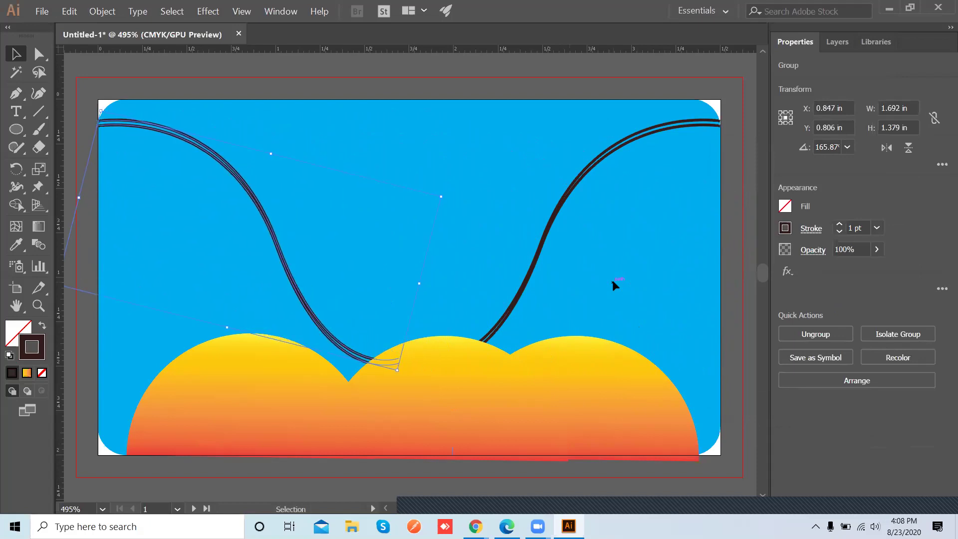
{"action": "left_click", "coordinate": [566, 87]}
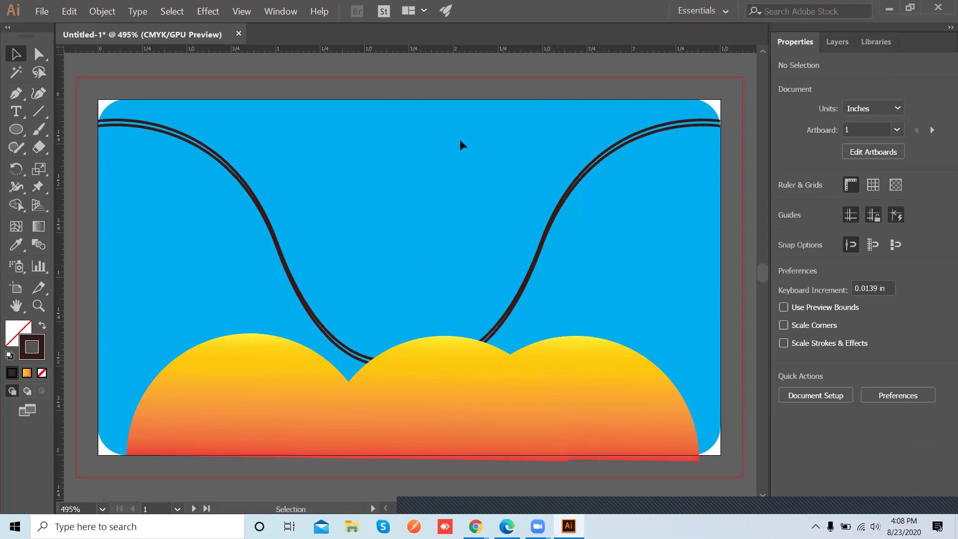
- Nudge the middle semicircle one step left to X 1.839 in
{"action": "left_click", "coordinate": [433, 379]}
{"action": "key", "text": "Left"}
{"action": "key", "text": "Left"}
{"action": "key", "text": "Left"}
{"action": "key", "text": "Left"}
{"action": "key", "text": "Left"}
{"action": "key", "text": "Left"}
{"action": "key", "text": "Left"}
{"action": "key", "text": "Left"}
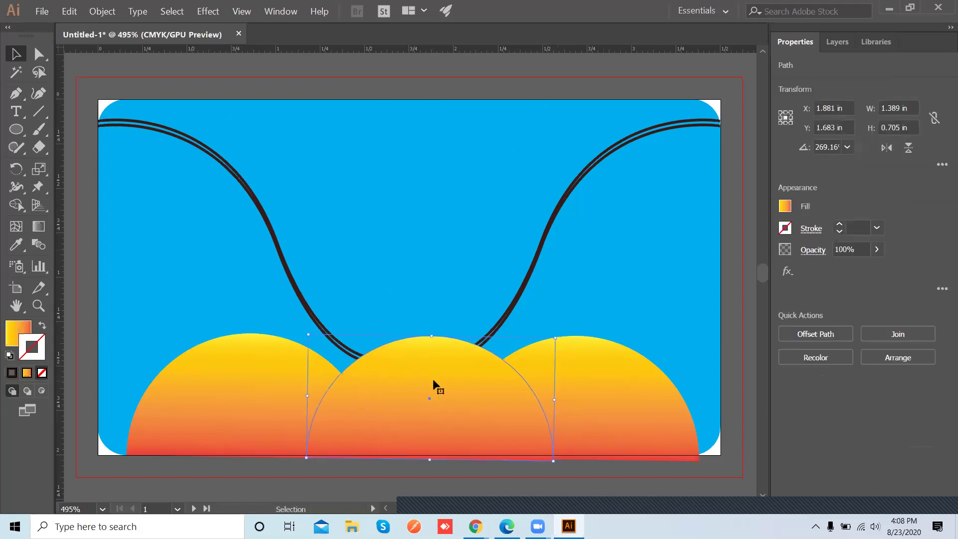
{"action": "key", "text": "ctrl+shift+a"}
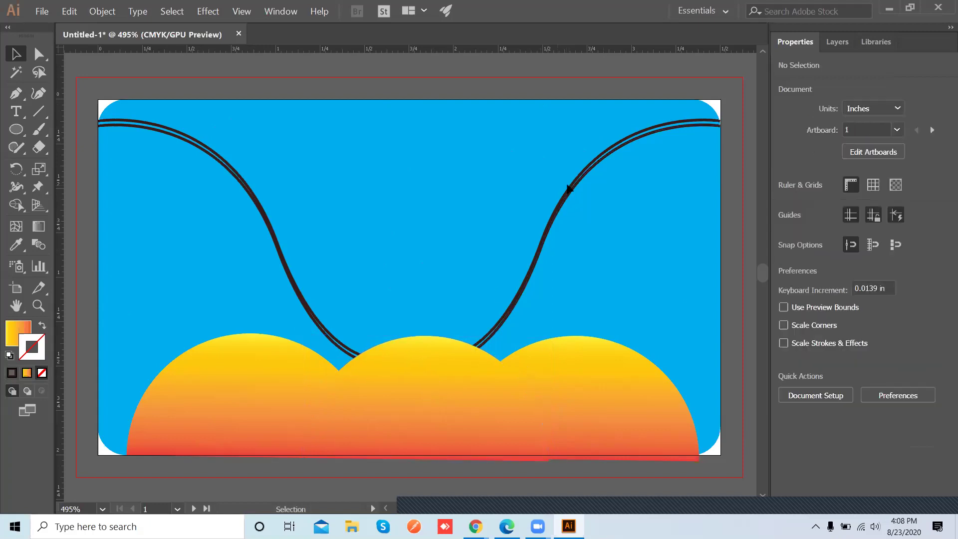
- Nudge the right double-curve group one step down
{"action": "left_click", "coordinate": [572, 189]}
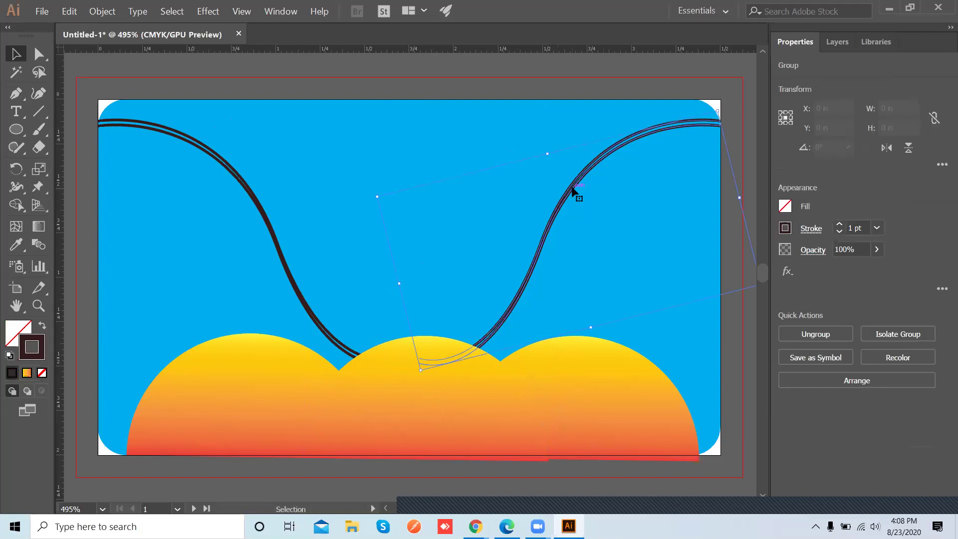
{"action": "key", "text": "Down"}
{"action": "key", "text": "Down"}
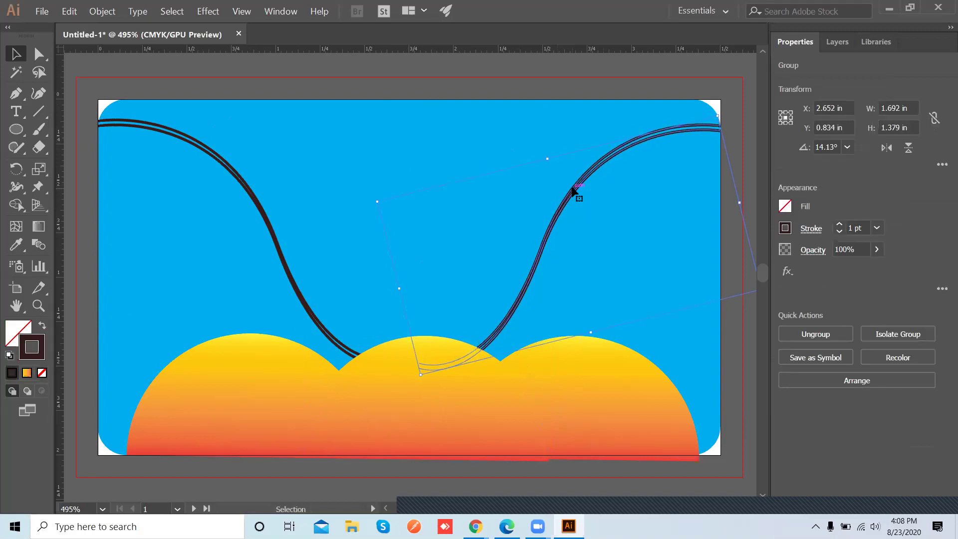
{"action": "left_click", "coordinate": [415, 151]}
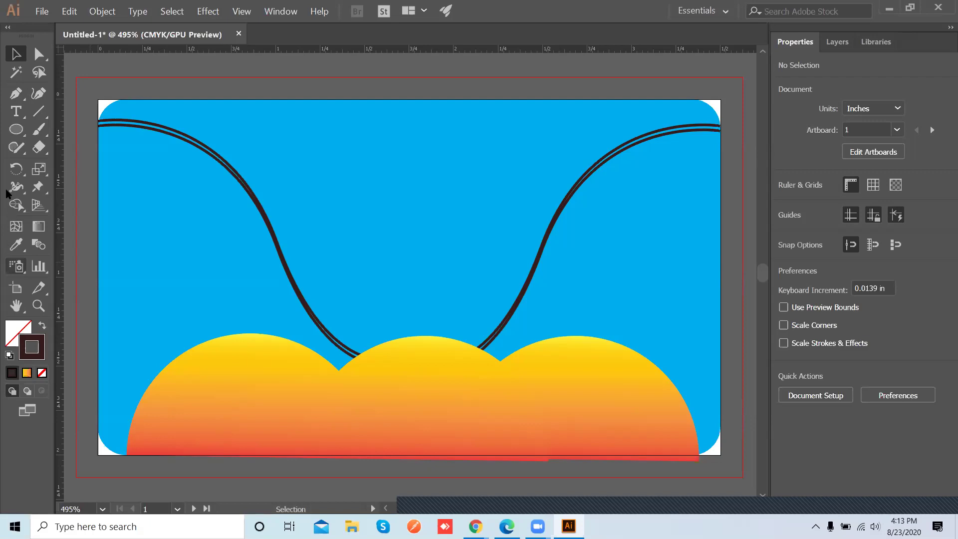
- With the Pen tool, set the fill to dark brown 442323 and place the first anchor in the sky
{"action": "left_click", "coordinate": [16, 94]}
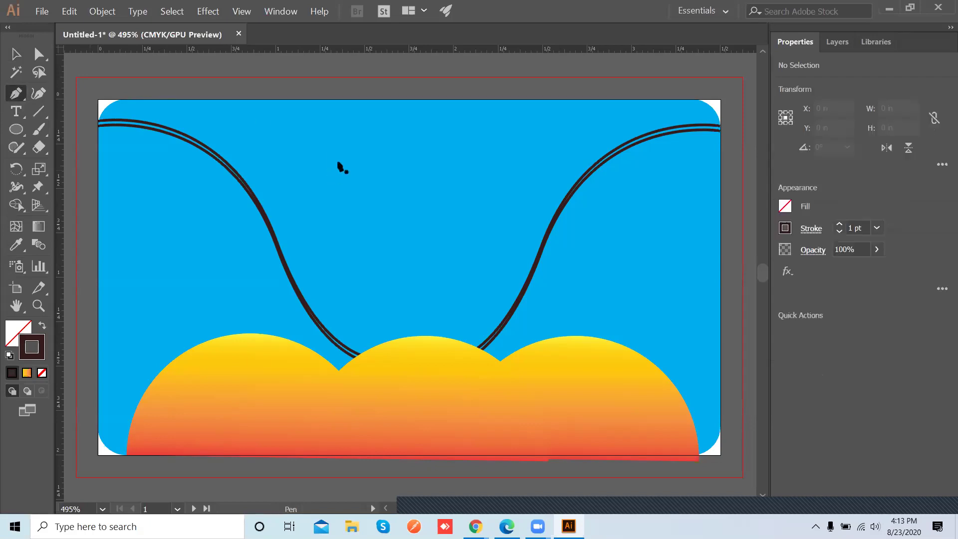
{"action": "left_click", "coordinate": [22, 334]}
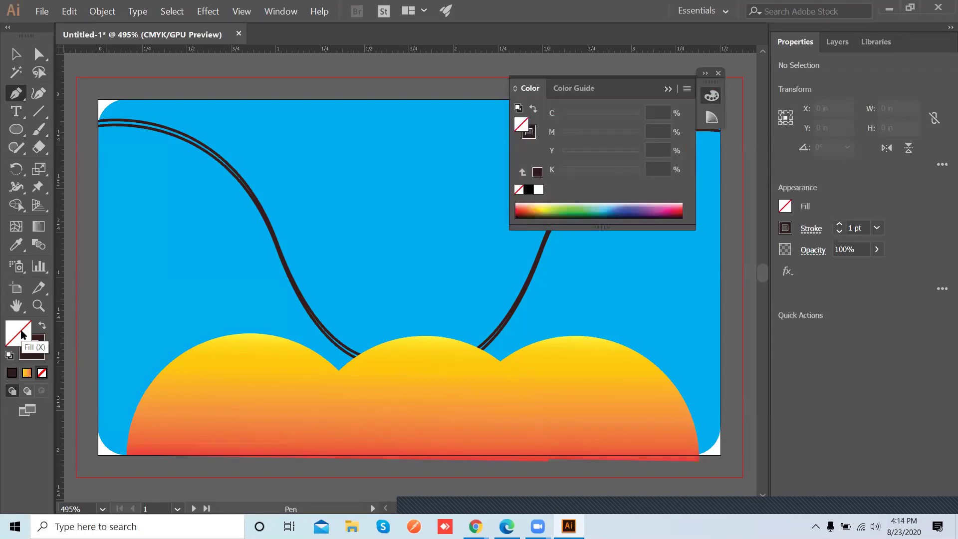
{"action": "double_click", "coordinate": [22, 334]}
{"action": "left_click", "coordinate": [376, 301]}
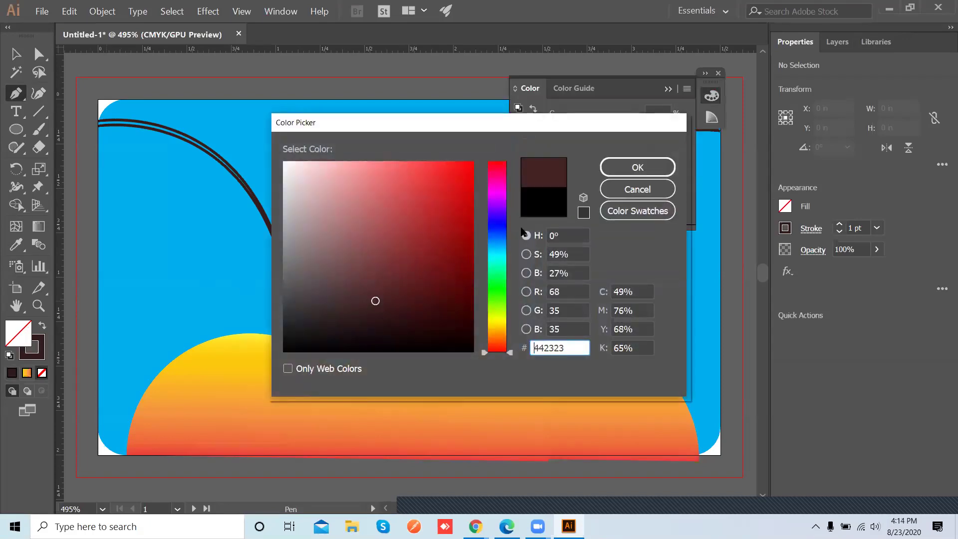
{"action": "left_click", "coordinate": [635, 169]}
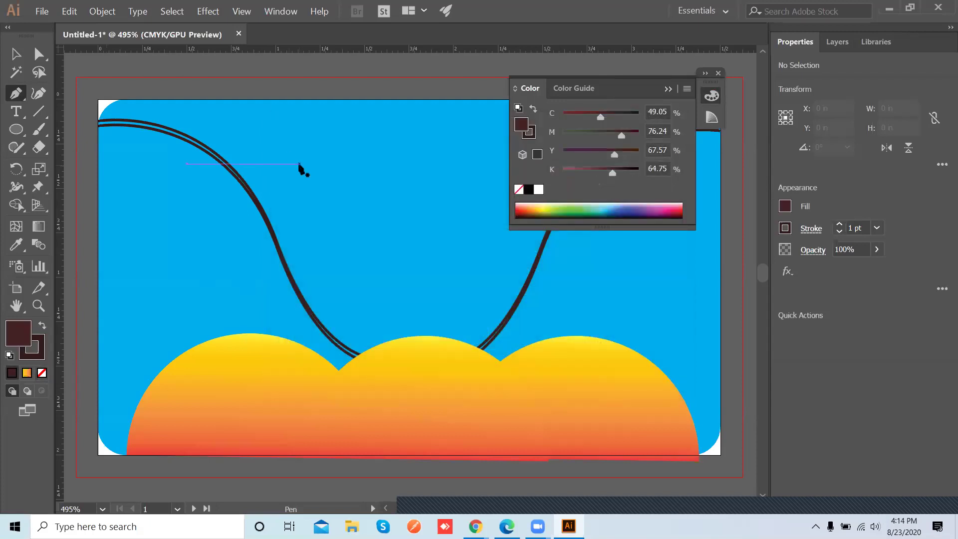
{"action": "left_click", "coordinate": [299, 163]}
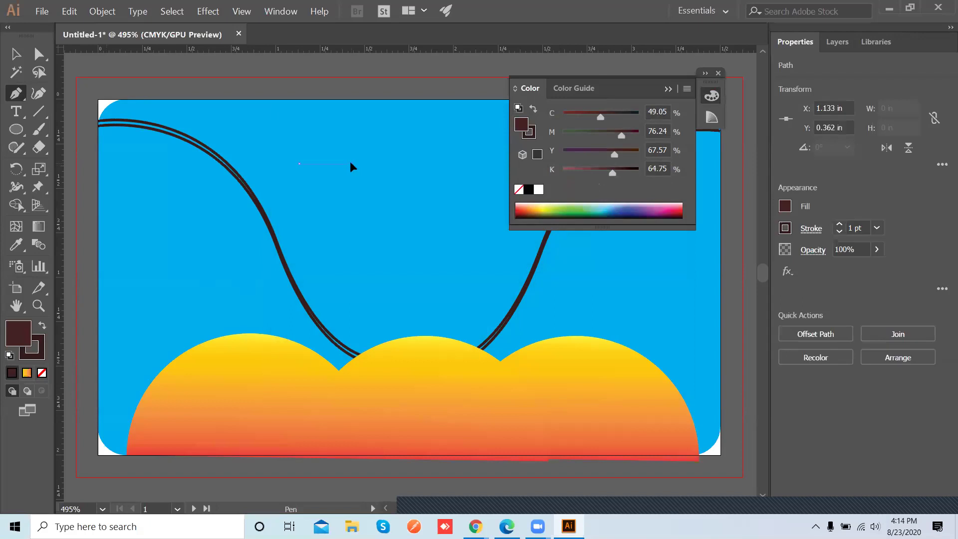
- Draw a small wave with the Pen tool and remove its fill
{"action": "left_click_drag", "start_coordinate": [372, 219], "coordinate": [374, 220]}
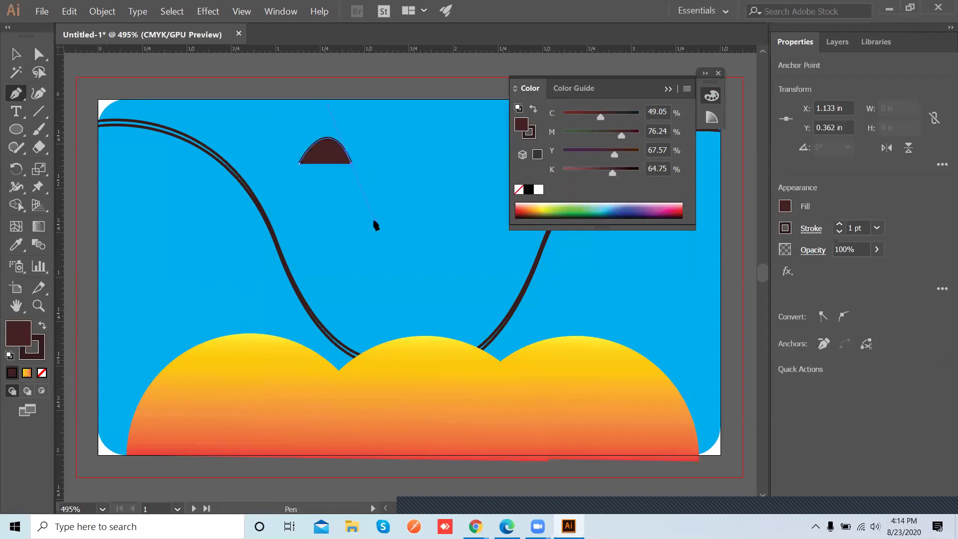
{"action": "left_click", "coordinate": [415, 164]}
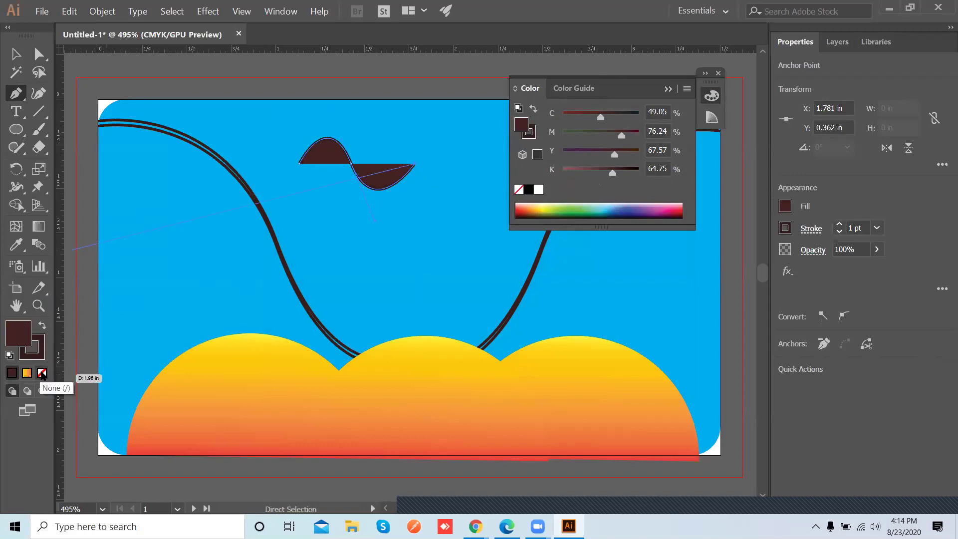
{"action": "left_click", "coordinate": [42, 373]}
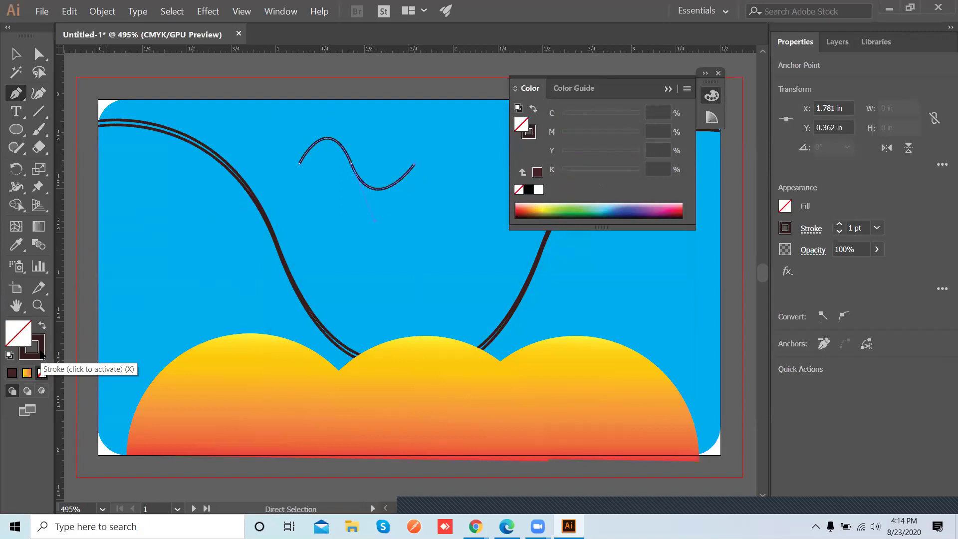
- Give the wave a red C43B3B stroke
{"action": "double_click", "coordinate": [41, 351]}
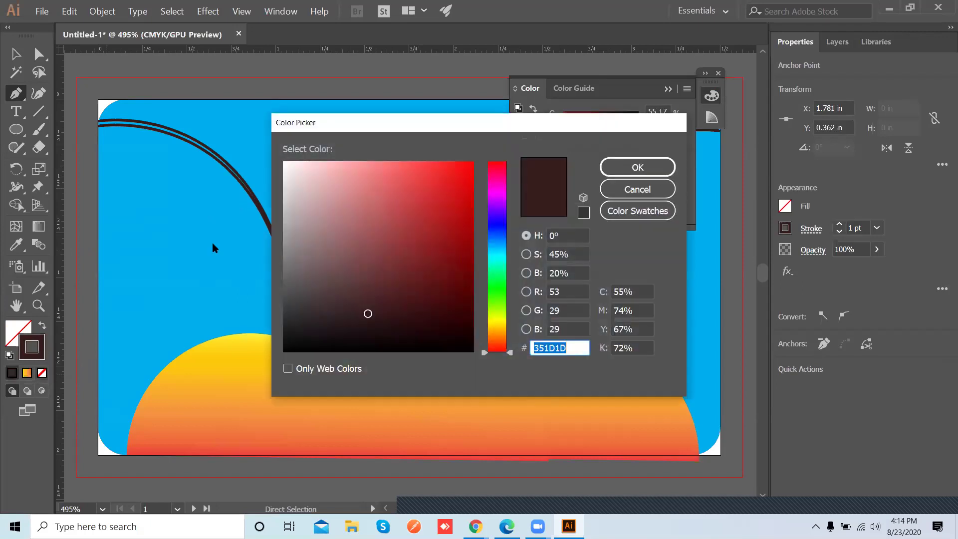
{"action": "left_click", "coordinate": [393, 214]}
{"action": "left_click", "coordinate": [416, 205]}
{"action": "left_click", "coordinate": [623, 169]}
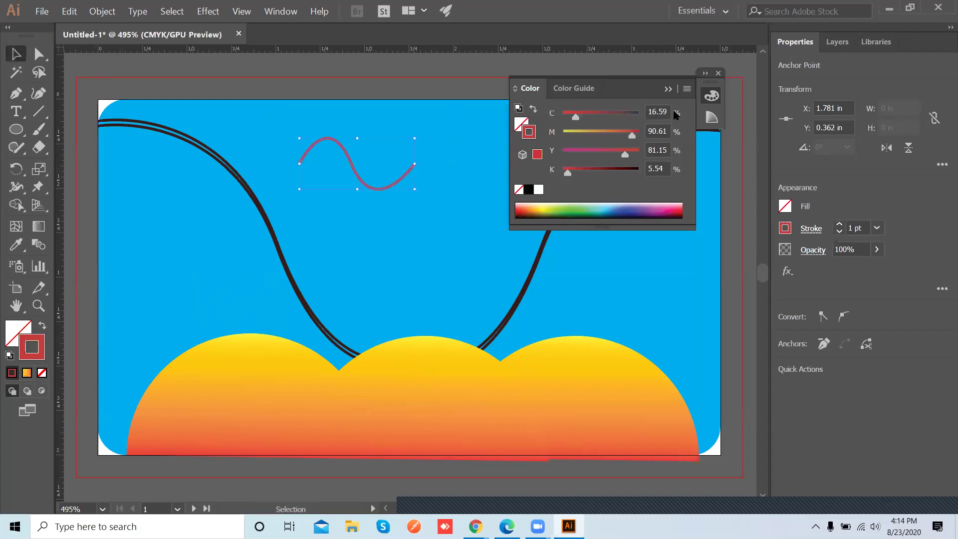
- Set the wave's stroke weight to 2 pt, leaving it solid rather than dashed
{"action": "left_click", "coordinate": [812, 231]}
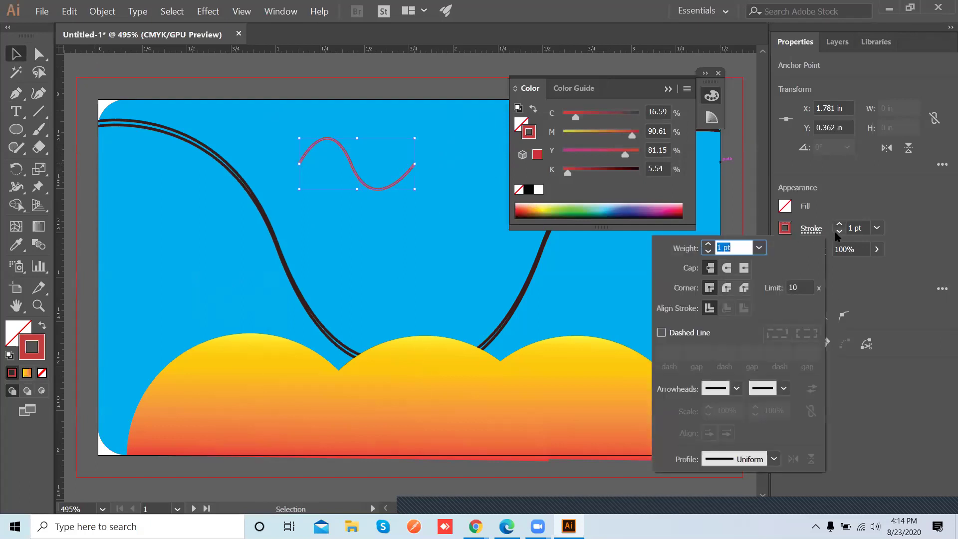
{"action": "left_click", "coordinate": [759, 248]}
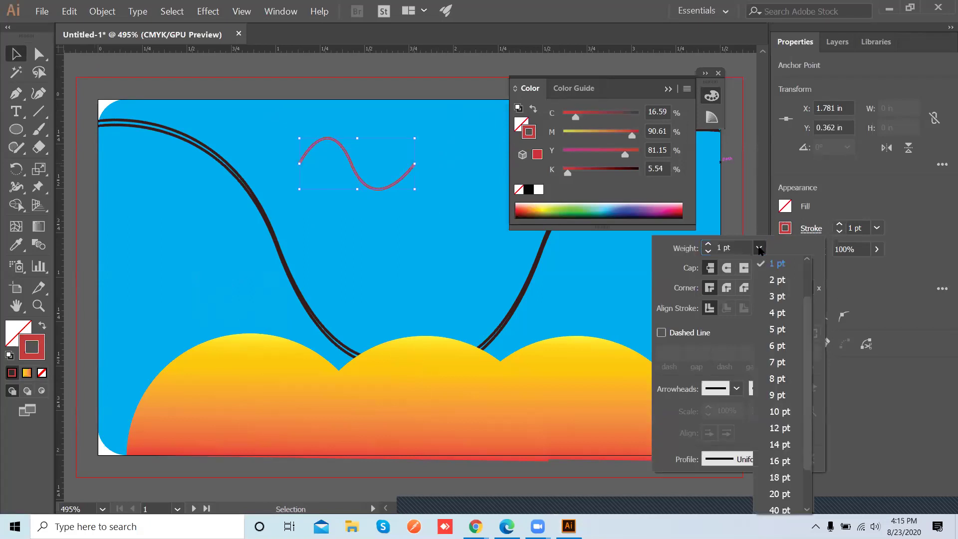
{"action": "left_click", "coordinate": [779, 281]}
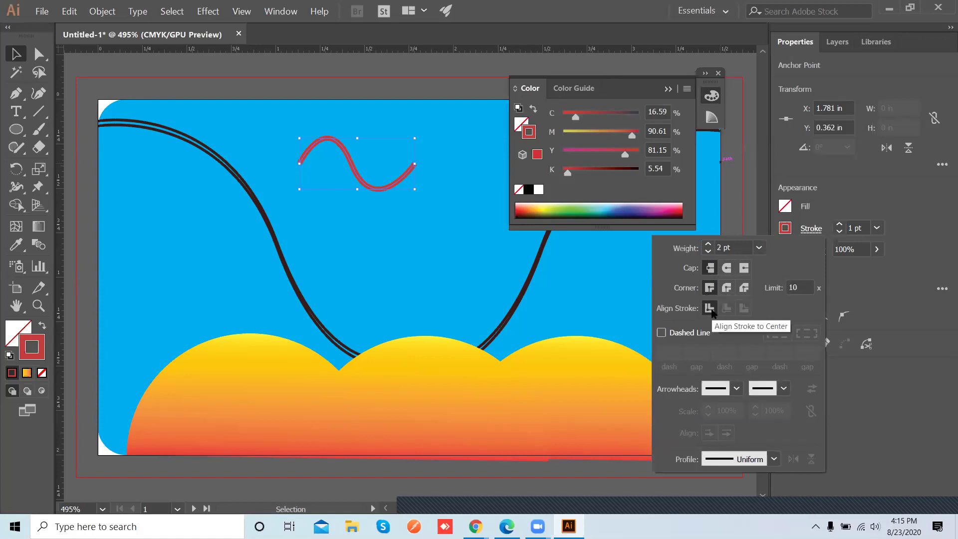
{"action": "left_click", "coordinate": [661, 333]}
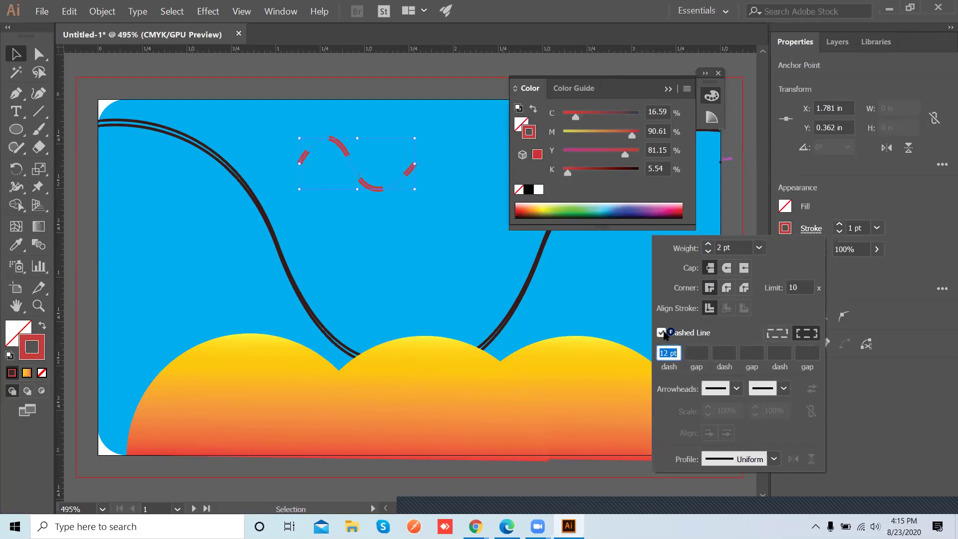
{"action": "left_click", "coordinate": [665, 333]}
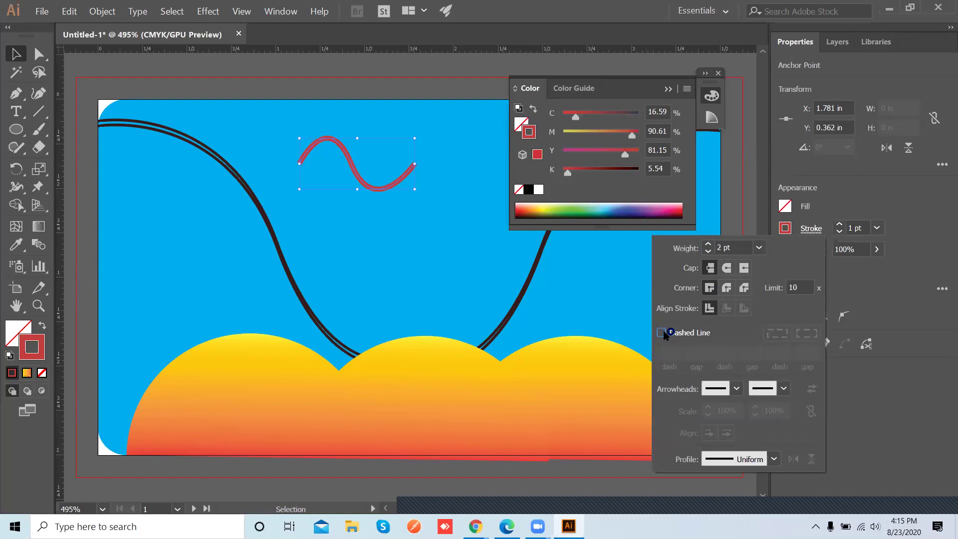
{"action": "left_click", "coordinate": [737, 389]}
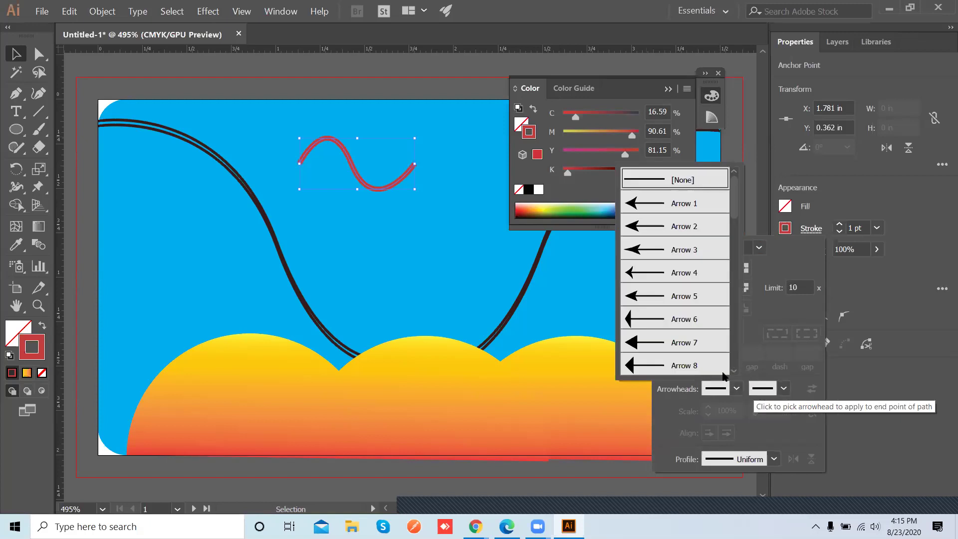
- Add arrowheads to both ends of the wave, with Arrow 3 at the end
{"action": "left_click", "coordinate": [673, 362]}
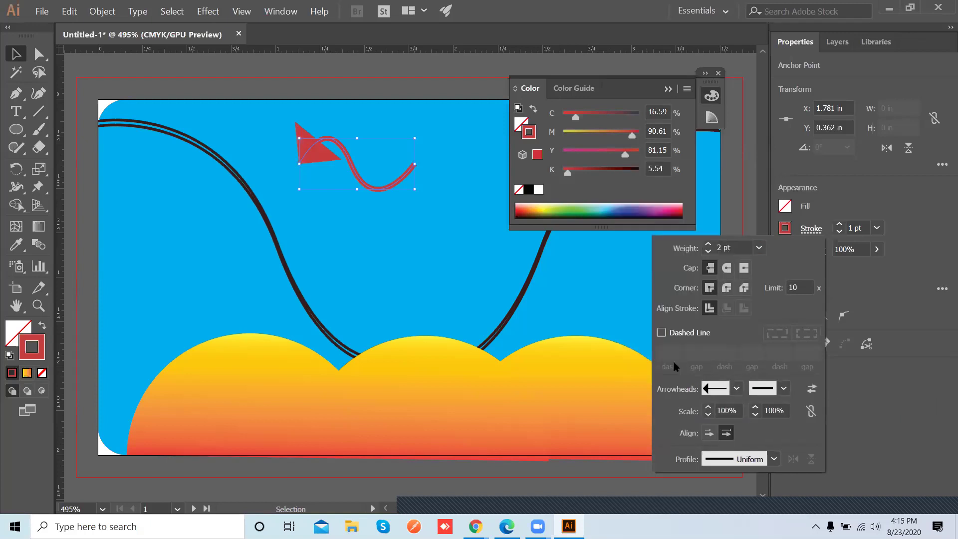
{"action": "left_click", "coordinate": [784, 389]}
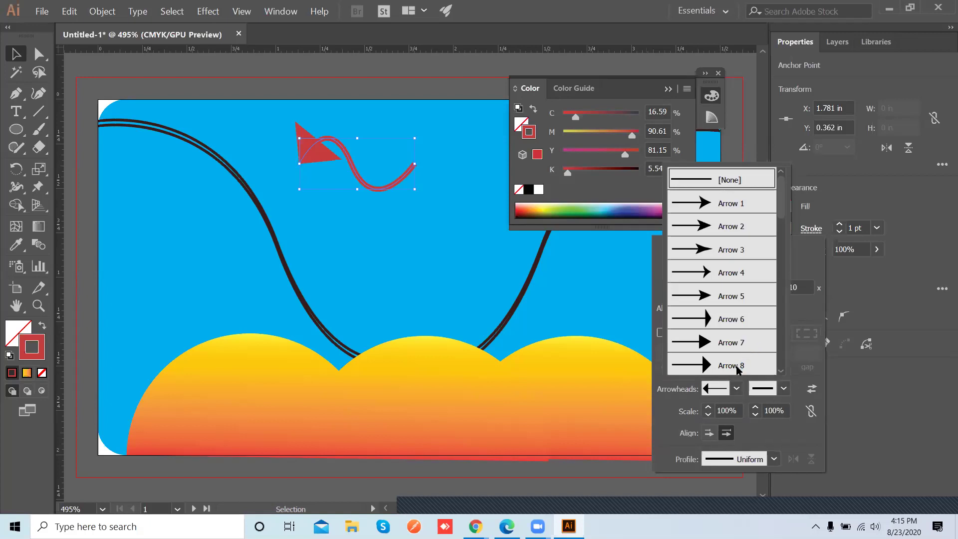
{"action": "left_click", "coordinate": [732, 253]}
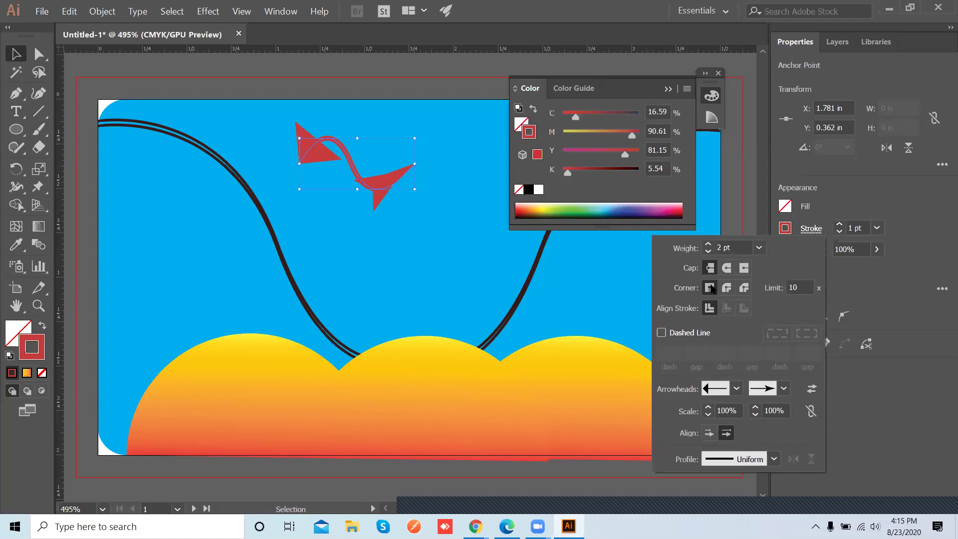
- Scale the start arrowhead down to 78%
{"action": "left_click", "coordinate": [708, 415]}
{"action": "left_click", "coordinate": [709, 415]}
{"action": "left_click", "coordinate": [709, 414]}
{"action": "left_click", "coordinate": [708, 415]}
{"action": "left_click", "coordinate": [709, 415]}
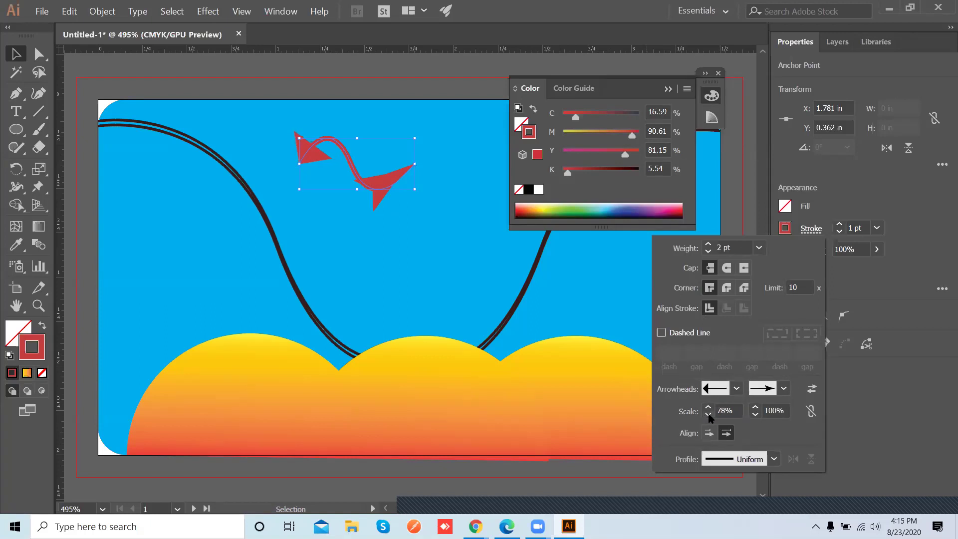
- Scale the end arrowhead down to 76%
{"action": "left_click", "coordinate": [757, 415]}
{"action": "left_click", "coordinate": [757, 415]}
{"action": "left_click", "coordinate": [757, 415]}
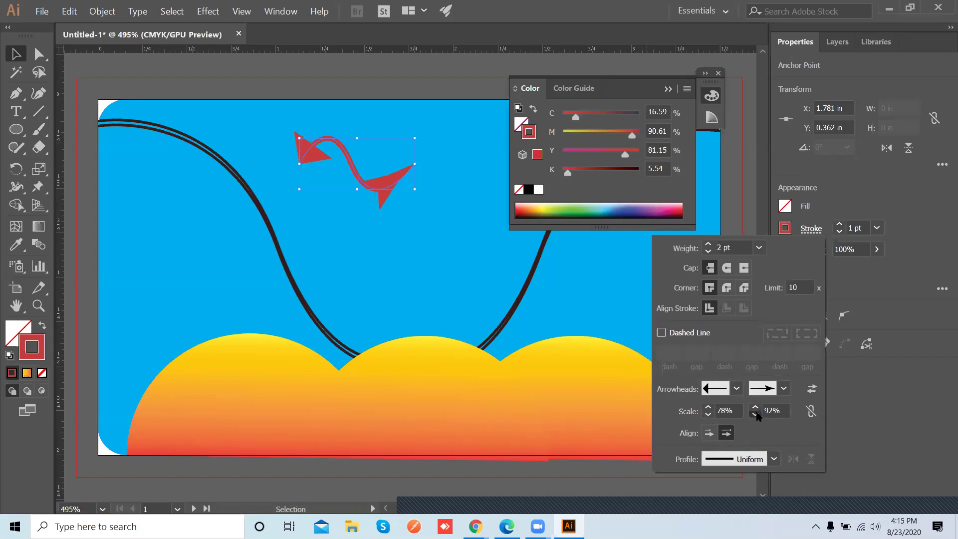
{"action": "left_click", "coordinate": [757, 416]}
{"action": "left_click", "coordinate": [756, 415]}
{"action": "left_click", "coordinate": [757, 415]}
{"action": "left_click", "coordinate": [757, 415]}
{"action": "left_click", "coordinate": [756, 415]}
{"action": "left_click", "coordinate": [757, 415]}
{"action": "left_click", "coordinate": [757, 416]}
{"action": "left_click", "coordinate": [709, 434]}
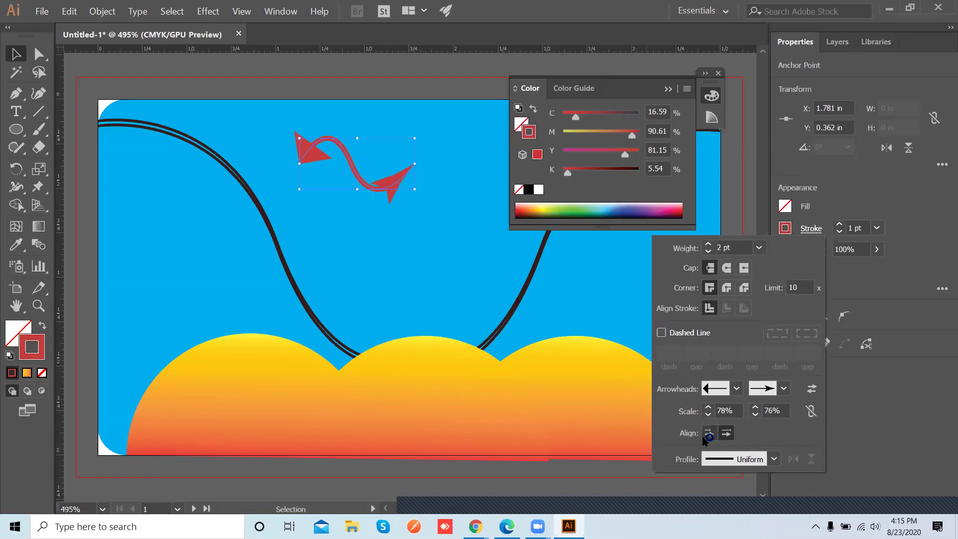
- Apply Width Profile 5 to give the arrow a tapered stroke
{"action": "left_click", "coordinate": [774, 459]}
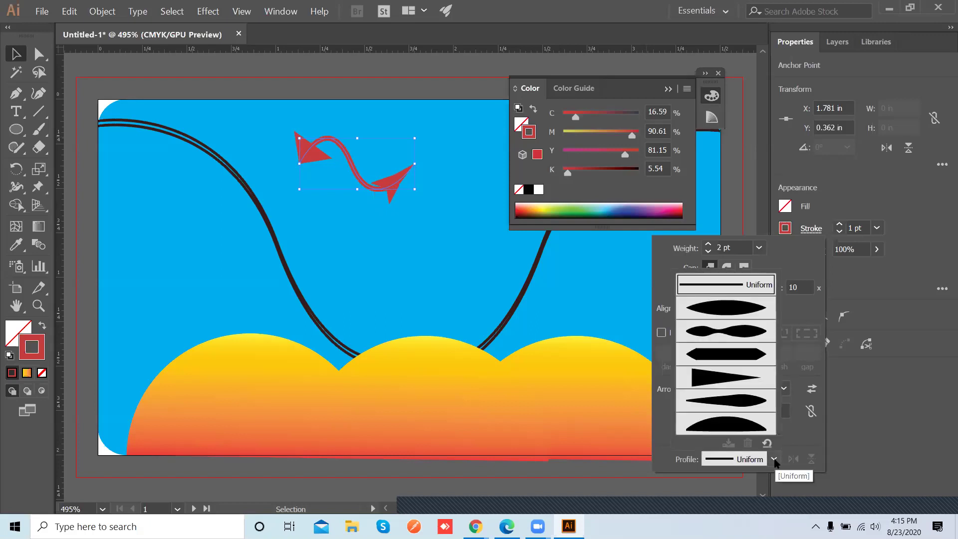
{"action": "left_click", "coordinate": [734, 402]}
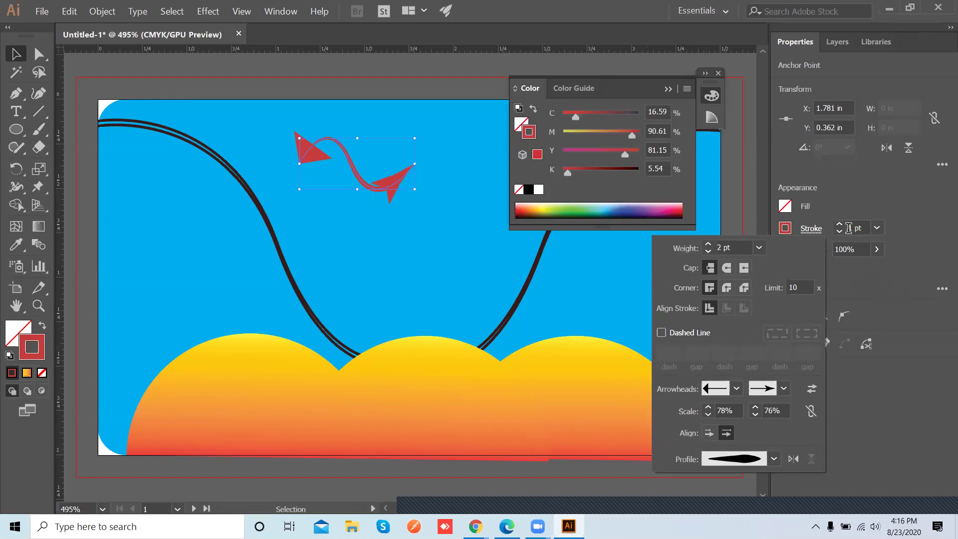
{"action": "left_click", "coordinate": [876, 230]}
- Keep the arrow's stroke at 2 pt after trying 3 pt, then deselect and close the Color panel
{"action": "left_click", "coordinate": [876, 229]}
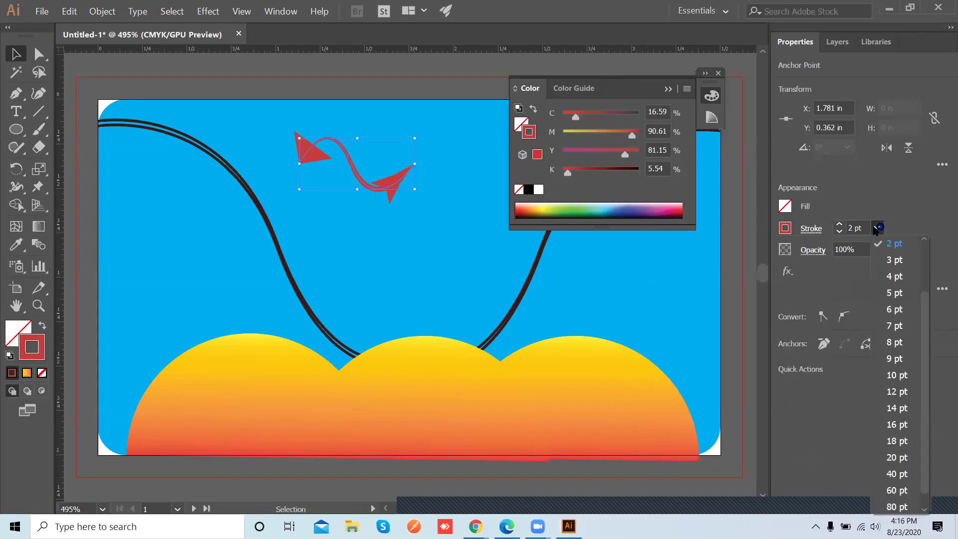
{"action": "left_click", "coordinate": [895, 260]}
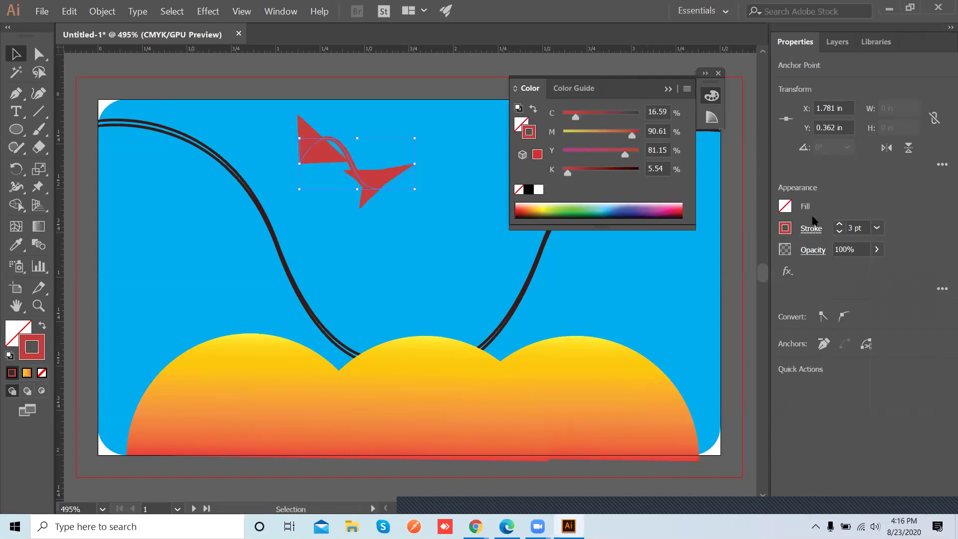
{"action": "key", "text": "ctrl+z"}
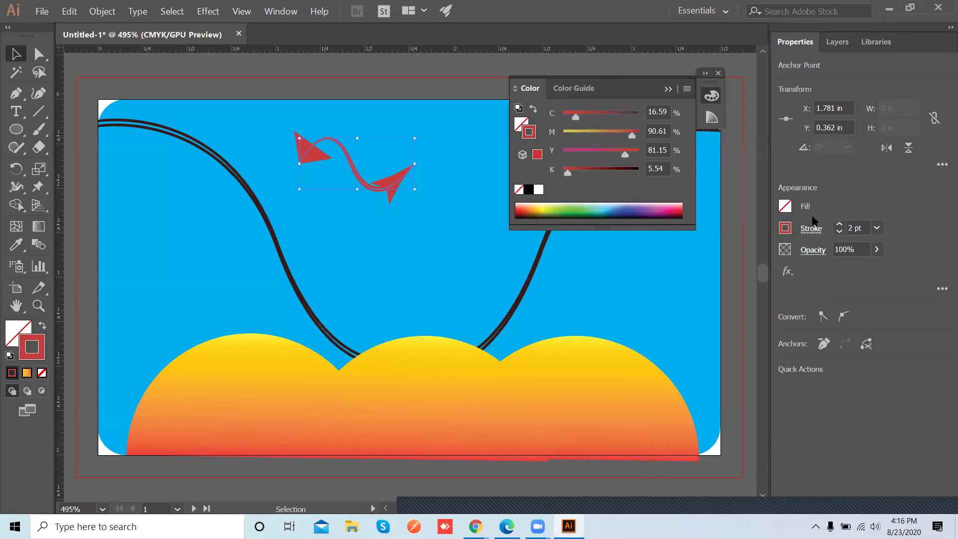
{"action": "left_click", "coordinate": [599, 287]}
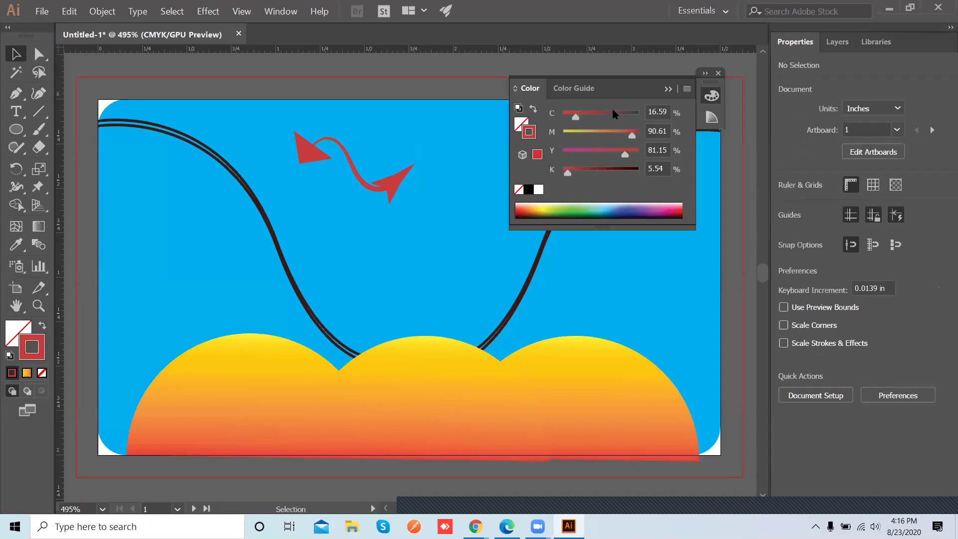
{"action": "left_click", "coordinate": [666, 90]}
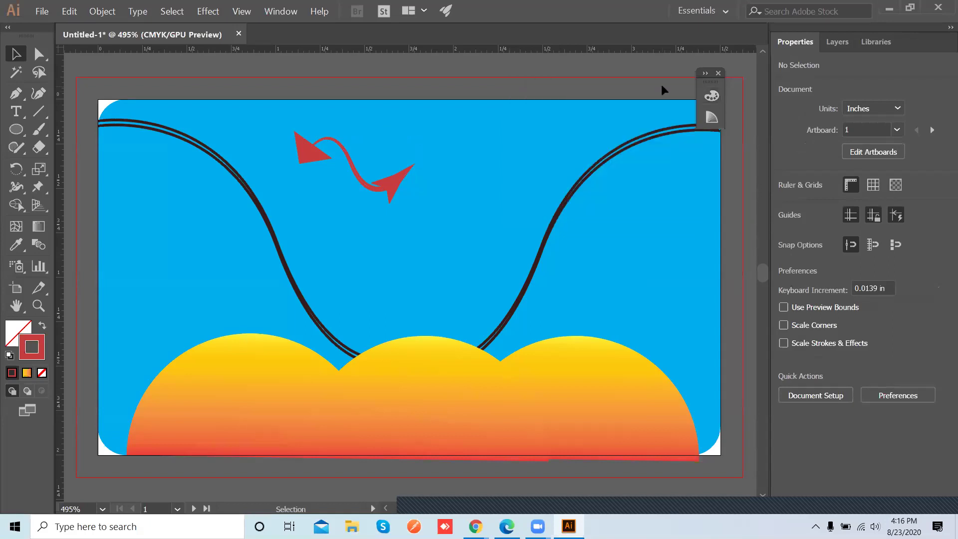
{"action": "left_click", "coordinate": [717, 72]}
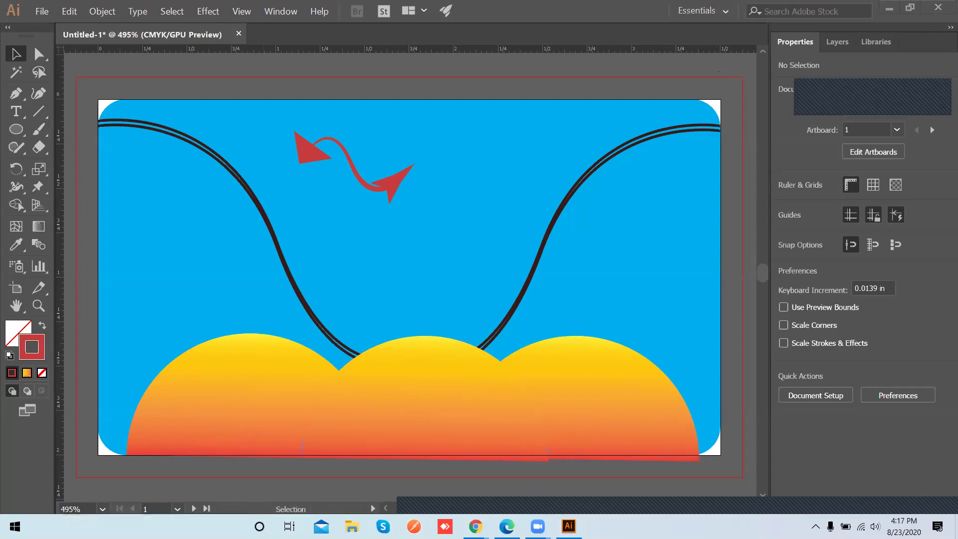
{"action": "key", "text": "super"}
- Search Start for 'note' and launch Notepad
{"action": "type", "text": "no"}
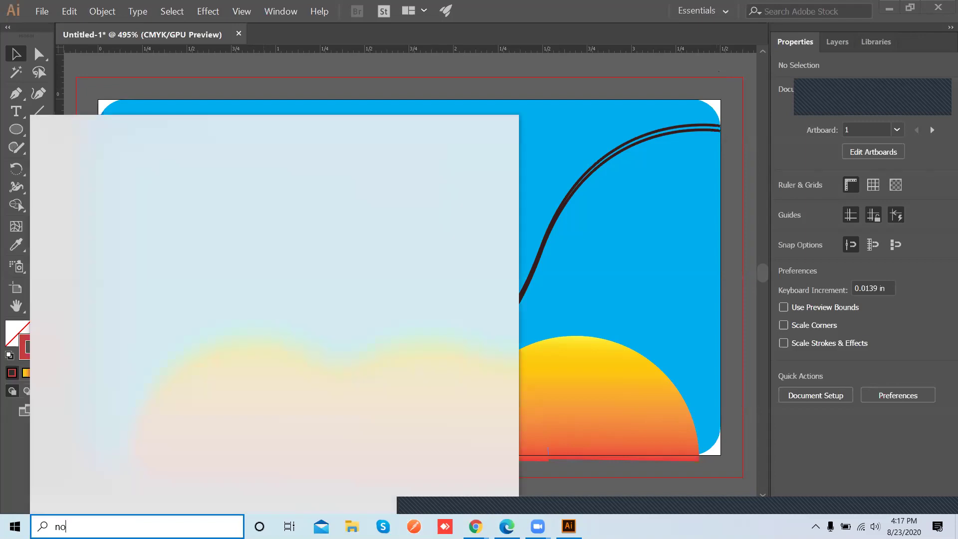
{"action": "type", "text": "te"}
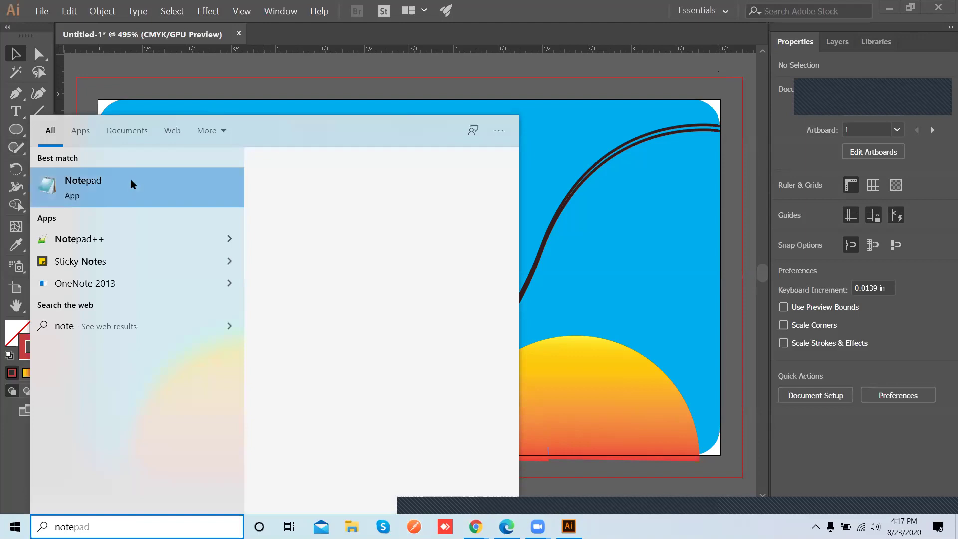
{"action": "left_click", "coordinate": [128, 183]}
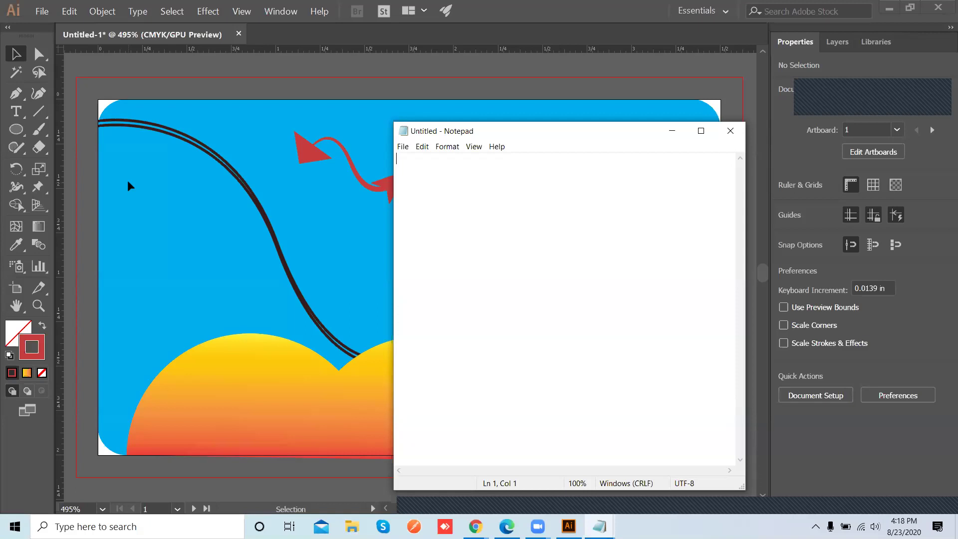
- Write '20 min Break' in 72-point Consolas and maximize the Notepad window
{"action": "type", "text": "20 min "}
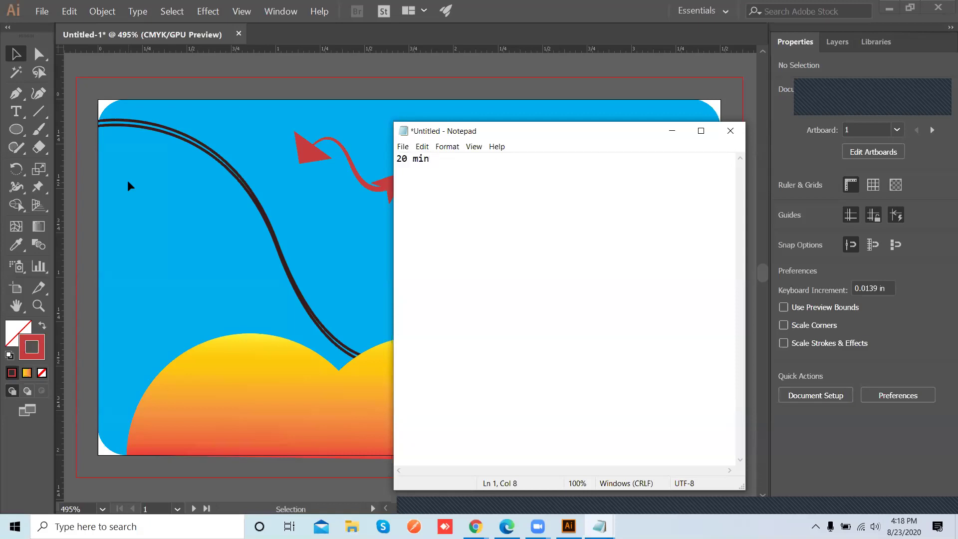
{"action": "type", "text": "Break"}
{"action": "key", "text": "shift+Left"}
{"action": "key", "text": "shift+Left"}
{"action": "key", "text": "shift+Left"}
{"action": "key", "text": "shift+Left"}
{"action": "key", "text": "shift+Left"}
{"action": "key", "text": "shift+Left"}
{"action": "key", "text": "shift+Left"}
{"action": "key", "text": "shift+Left"}
{"action": "key", "text": "shift+Left"}
{"action": "key", "text": "shift+Left"}
{"action": "key", "text": "shift+Left"}
{"action": "key", "text": "shift+Left"}
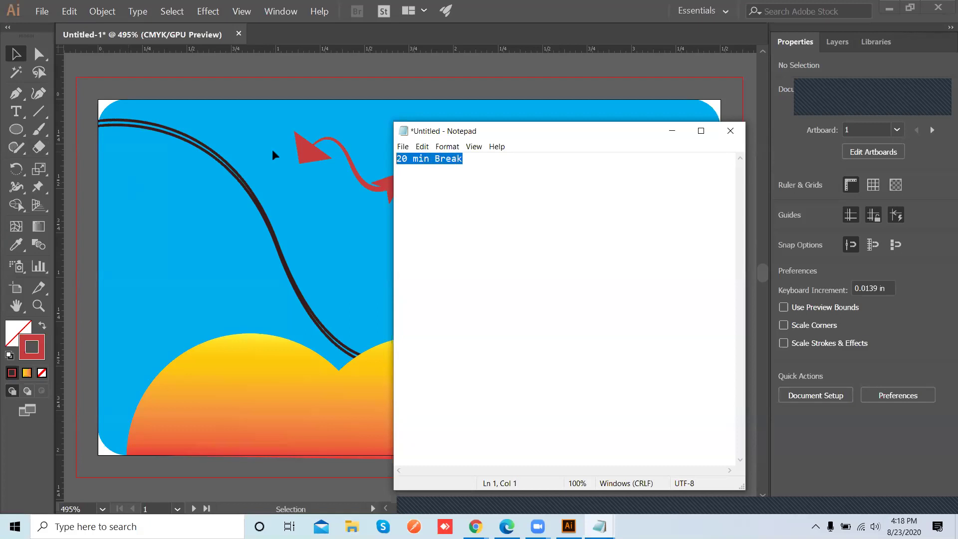
{"action": "left_click", "coordinate": [443, 148]}
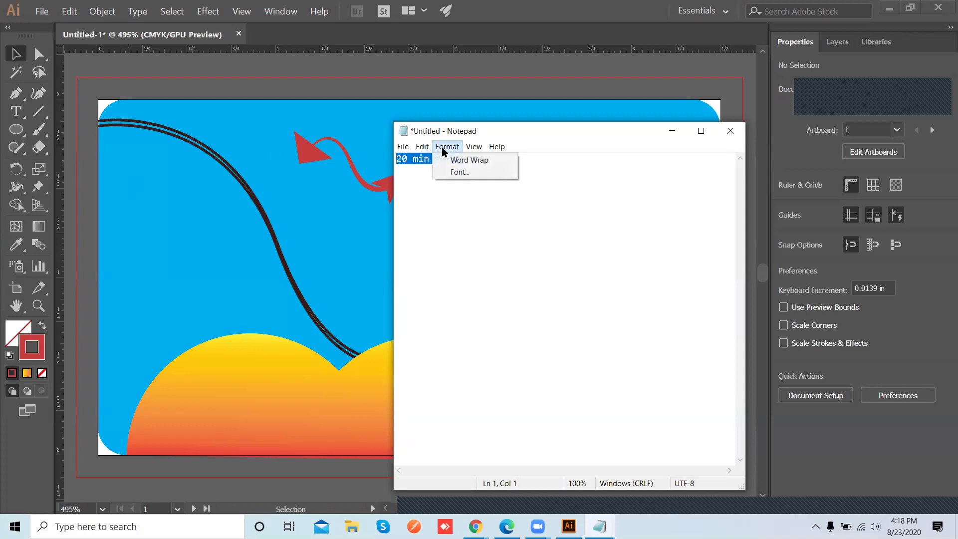
{"action": "left_click", "coordinate": [460, 172]}
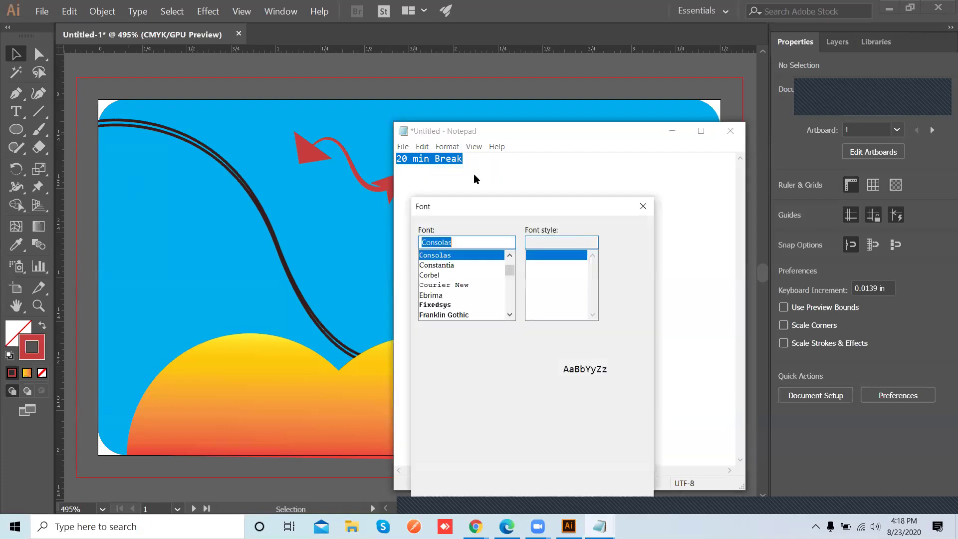
{"action": "left_click", "coordinate": [639, 315]}
{"action": "left_click", "coordinate": [638, 314]}
{"action": "left_click", "coordinate": [639, 315]}
{"action": "left_click", "coordinate": [638, 315]}
{"action": "left_click", "coordinate": [639, 315]}
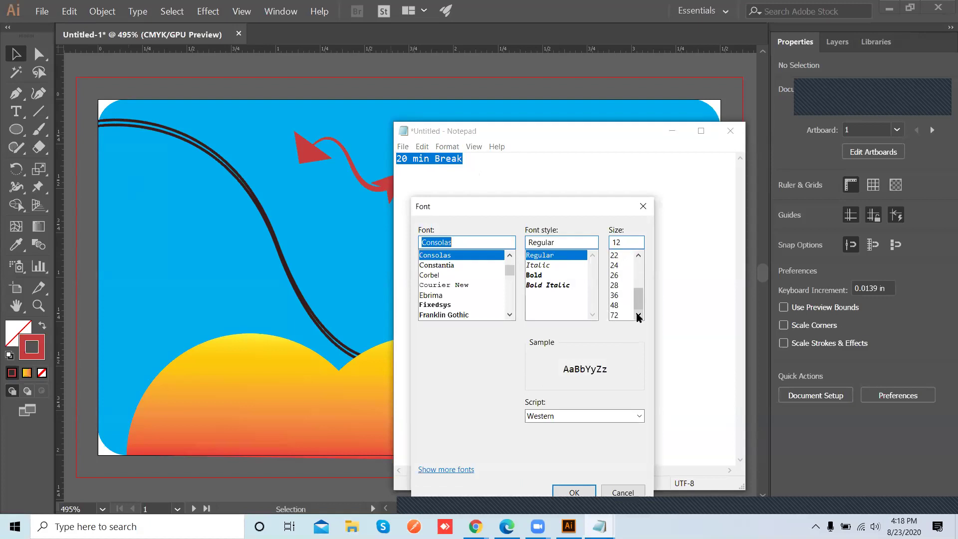
{"action": "left_click", "coordinate": [615, 315]}
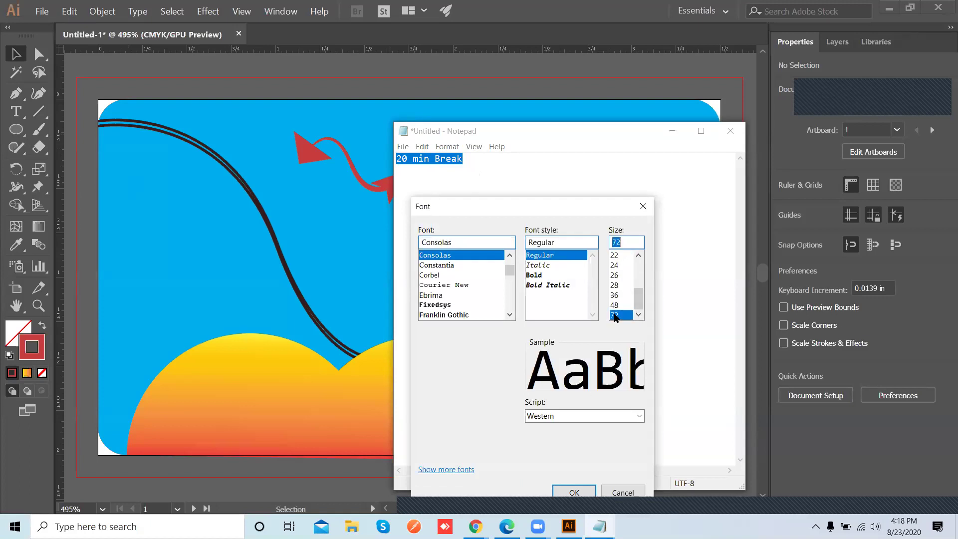
{"action": "left_click", "coordinate": [574, 492]}
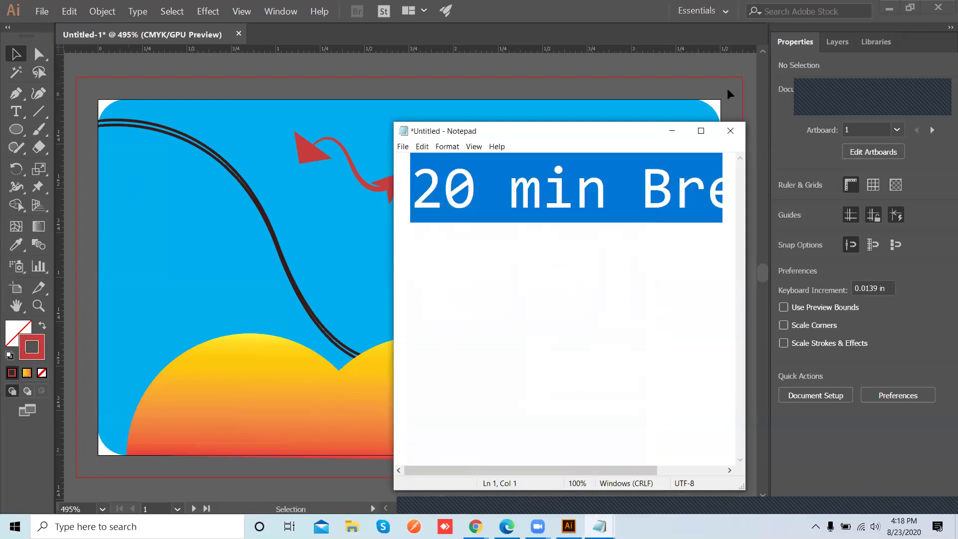
{"action": "left_click", "coordinate": [702, 131]}
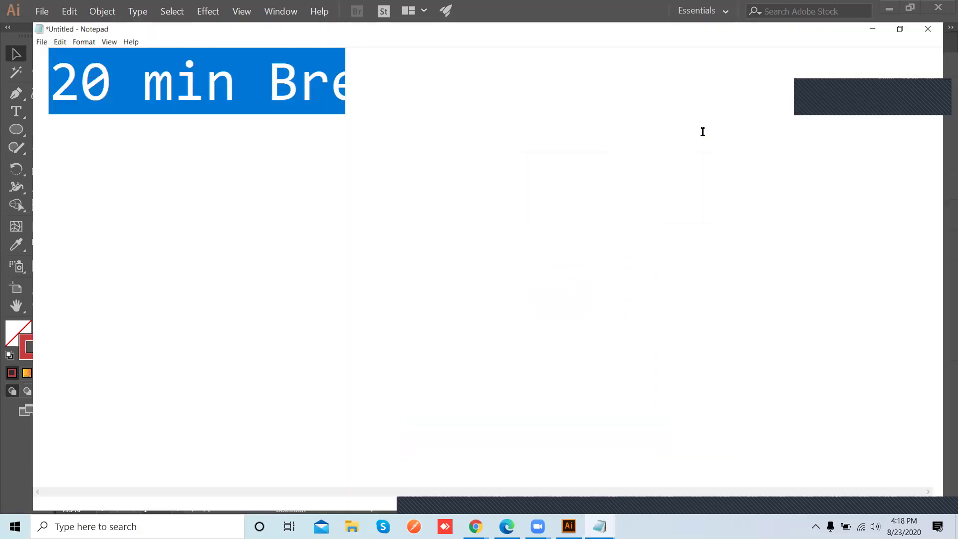
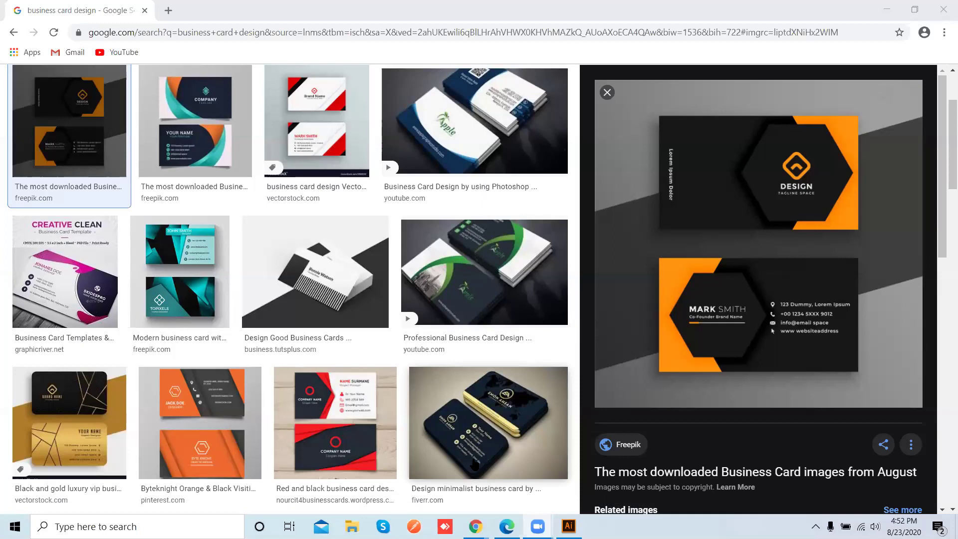
- Show the black-and-orange hexagon business card result enlarged in the Google Images preview
{"action": "mouse_move", "coordinate": [476, 527]}
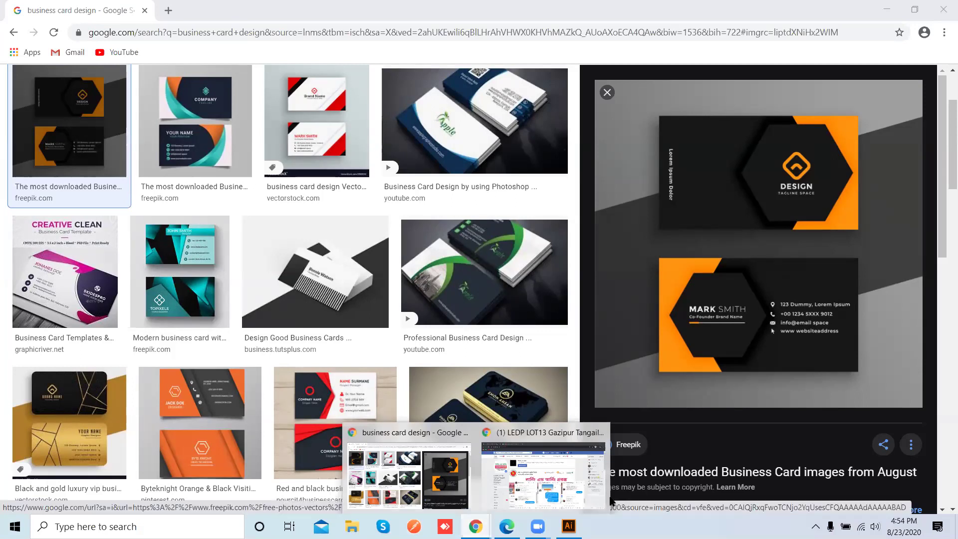
{"action": "mouse_move", "coordinate": [530, 479]}
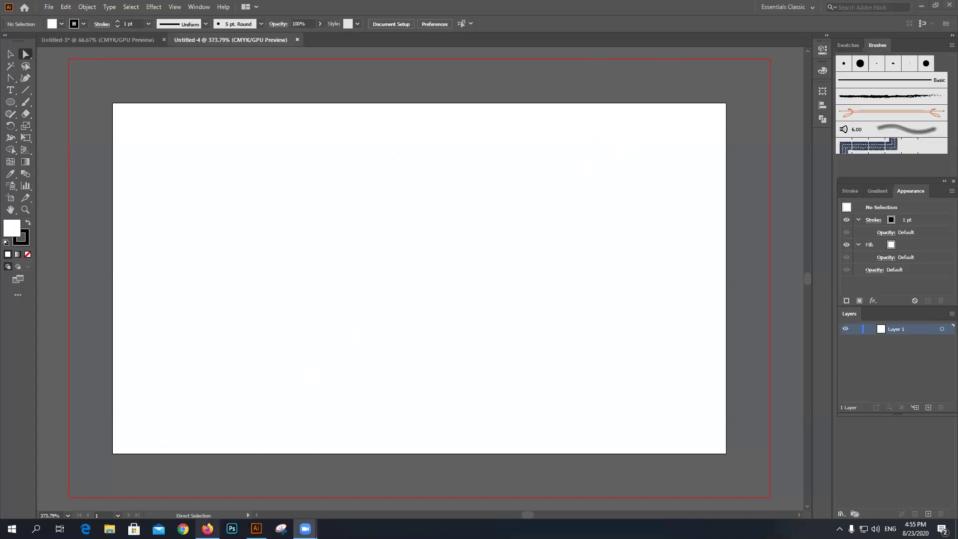
- Open Facebook in a new Firefox tab and read the LEDPGazipur GD-4 group conversation
{"action": "mouse_move", "coordinate": [208, 529]}
{"action": "left_click", "coordinate": [208, 481]}
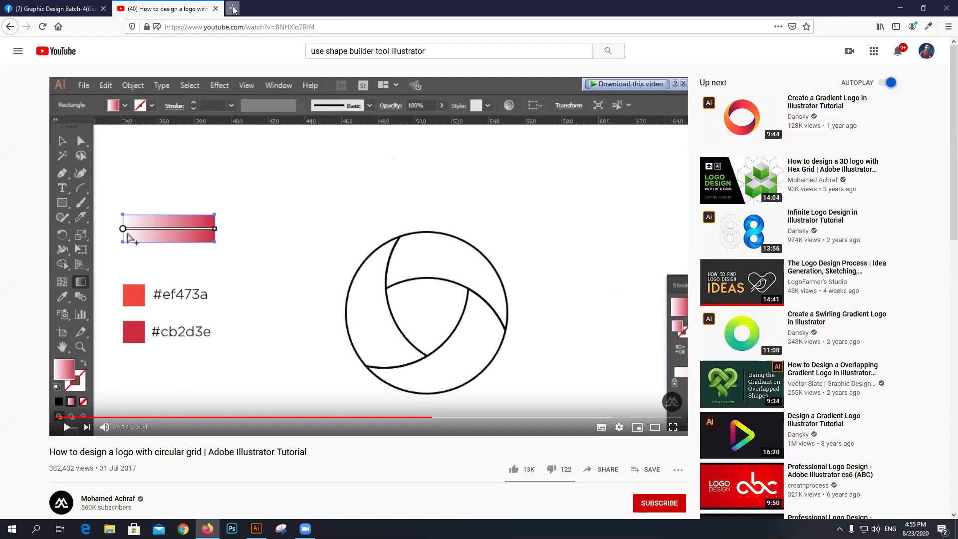
{"action": "left_click", "coordinate": [231, 8]}
{"action": "left_click", "coordinate": [404, 239]}
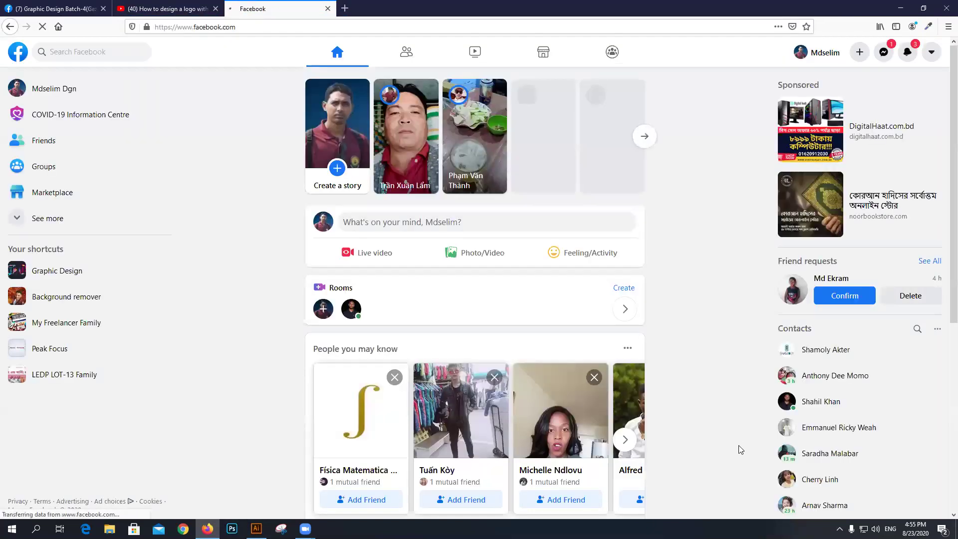
{"action": "scroll", "coordinate": [890, 475], "scroll_direction": "down", "scroll_amount": 5}
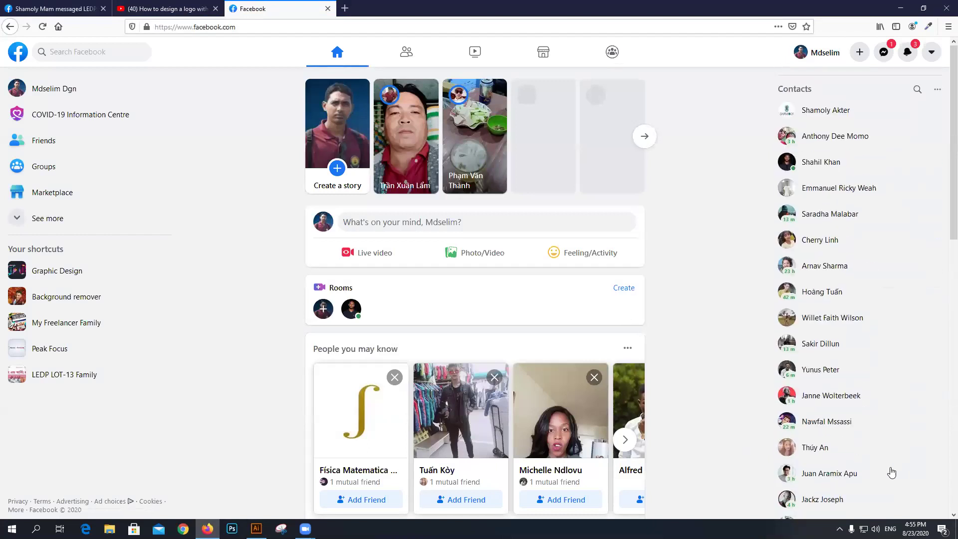
{"action": "scroll", "coordinate": [894, 464], "scroll_direction": "down", "scroll_amount": 4}
{"action": "left_click", "coordinate": [837, 480]}
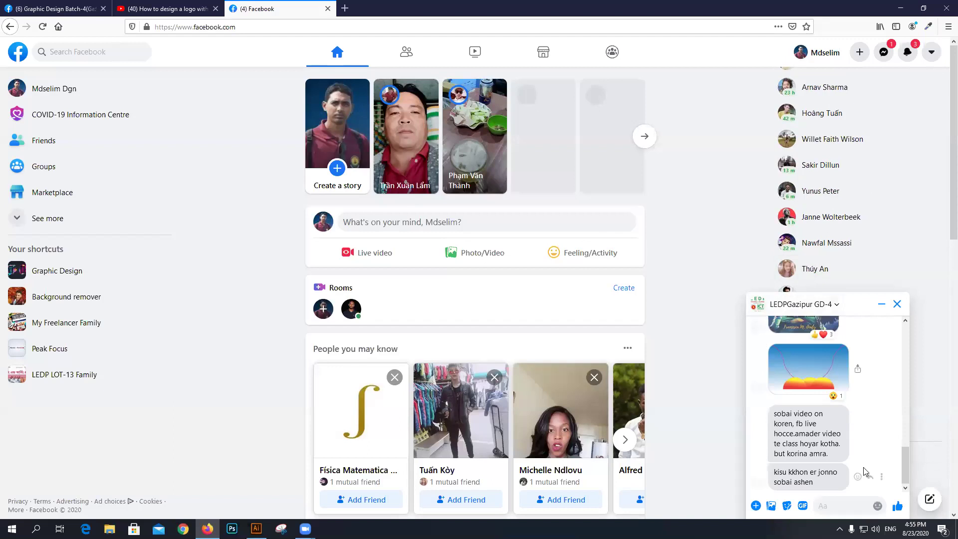
{"action": "scroll", "coordinate": [853, 472], "scroll_direction": "up", "scroll_amount": 3}
{"action": "scroll", "coordinate": [853, 472], "scroll_direction": "down", "scroll_amount": 3}
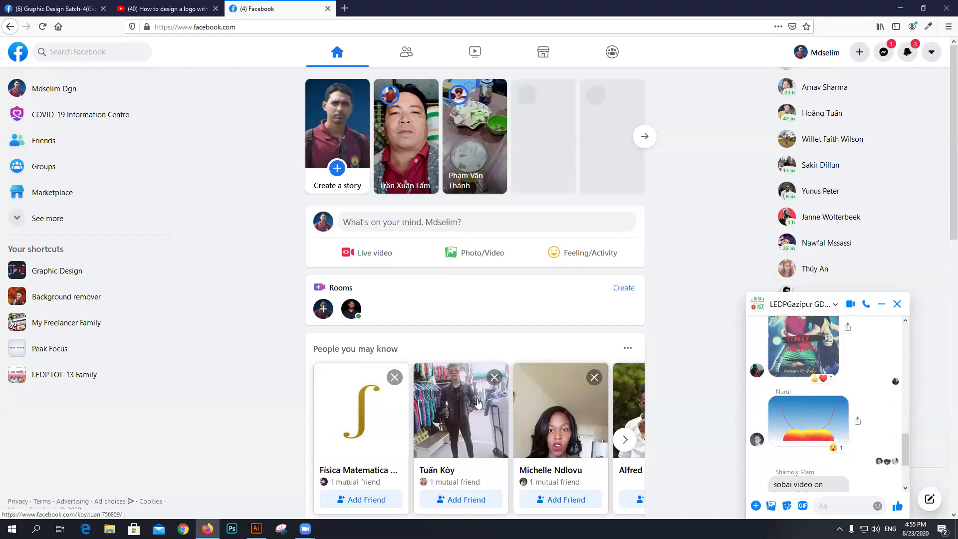
{"action": "left_click_drag", "start_coordinate": [908, 462], "coordinate": [907, 449]}
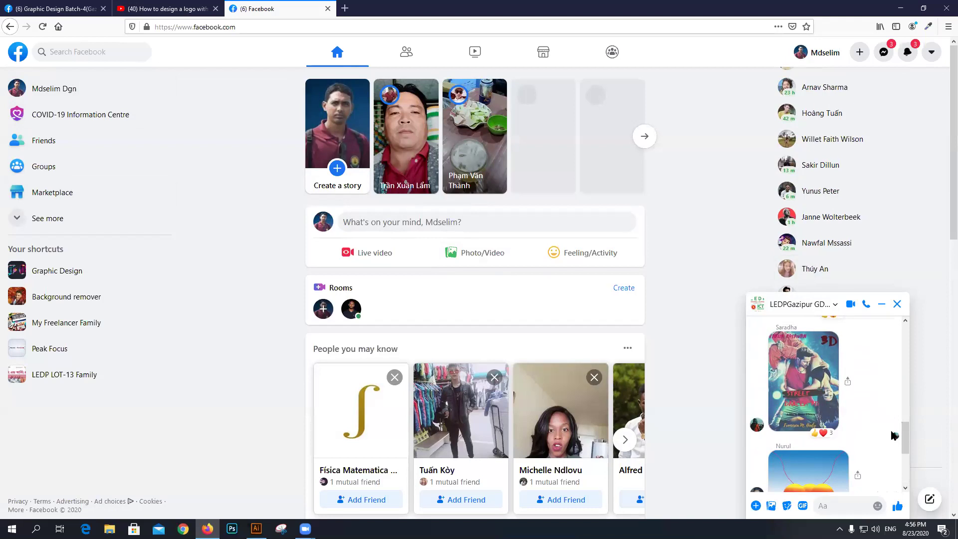
- Close the YouTube tutorial tab and the Facebook news-feed tab
{"action": "key", "text": "ctrl+l"}
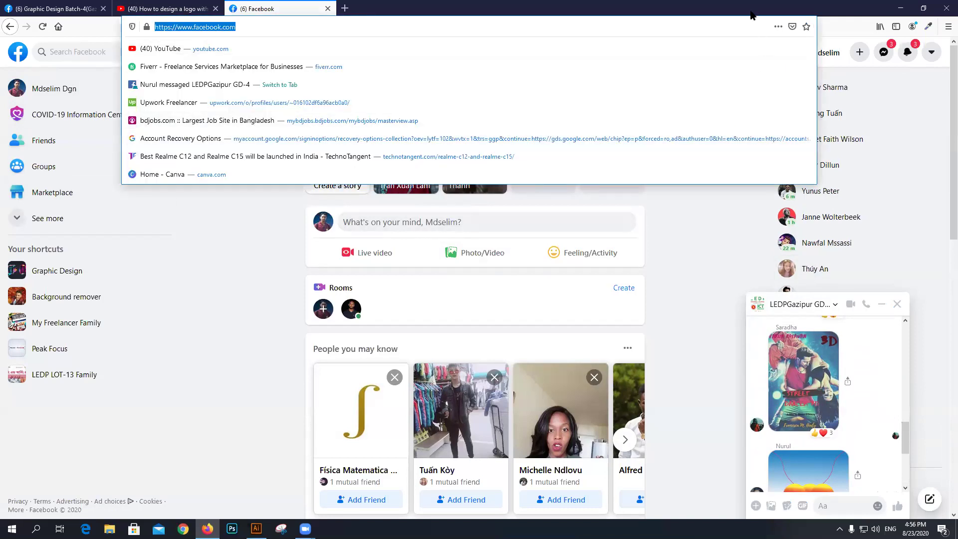
{"action": "key", "text": "Escape"}
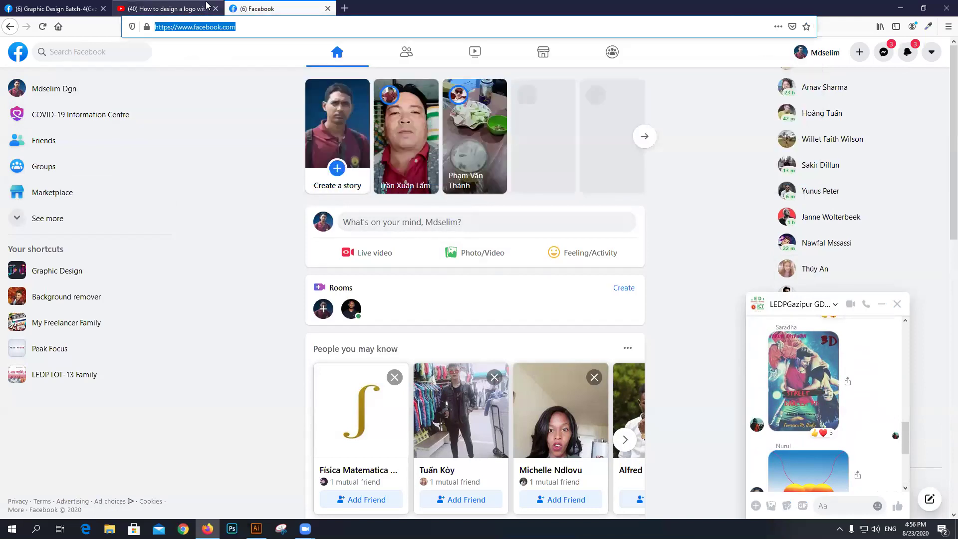
{"action": "left_click", "coordinate": [215, 9]}
{"action": "left_click", "coordinate": [216, 9]}
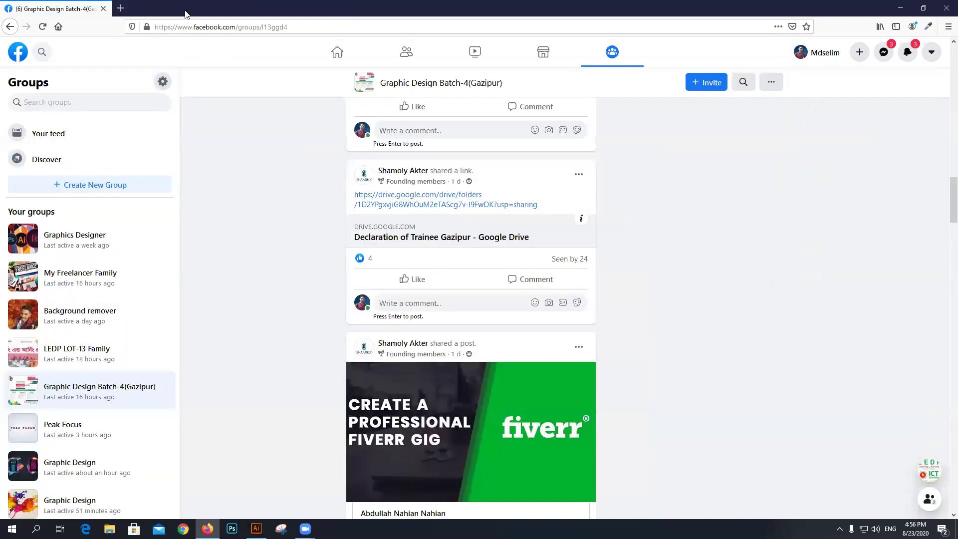
- Search Google in a new tab for 'business card' and open the business card design image results
{"action": "left_click", "coordinate": [120, 8]}
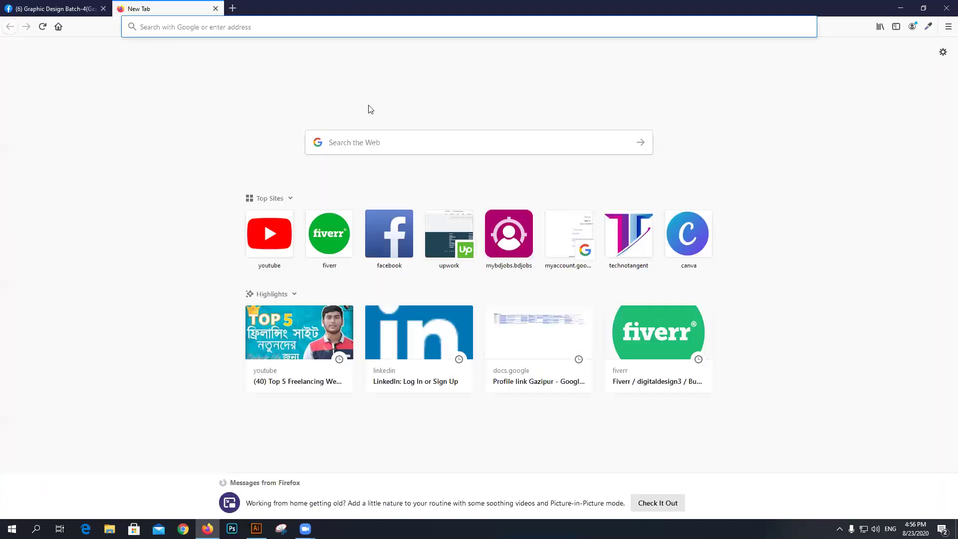
{"action": "type", "text": "bu"}
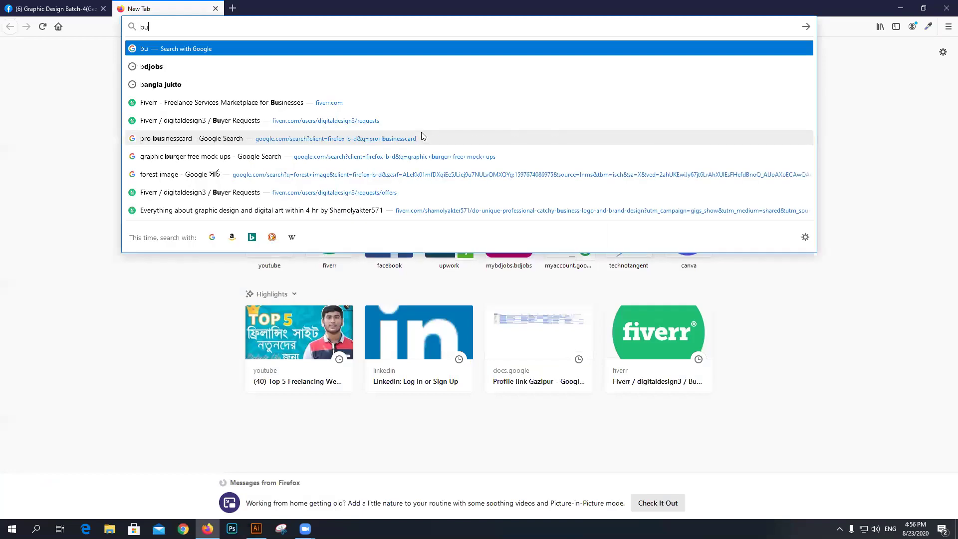
{"action": "type", "text": "sine"}
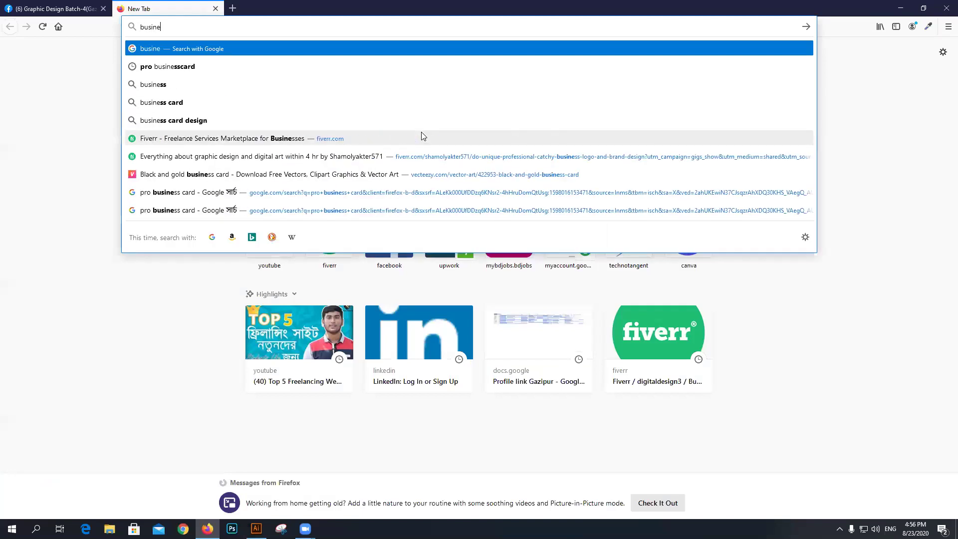
{"action": "type", "text": "ss ca"}
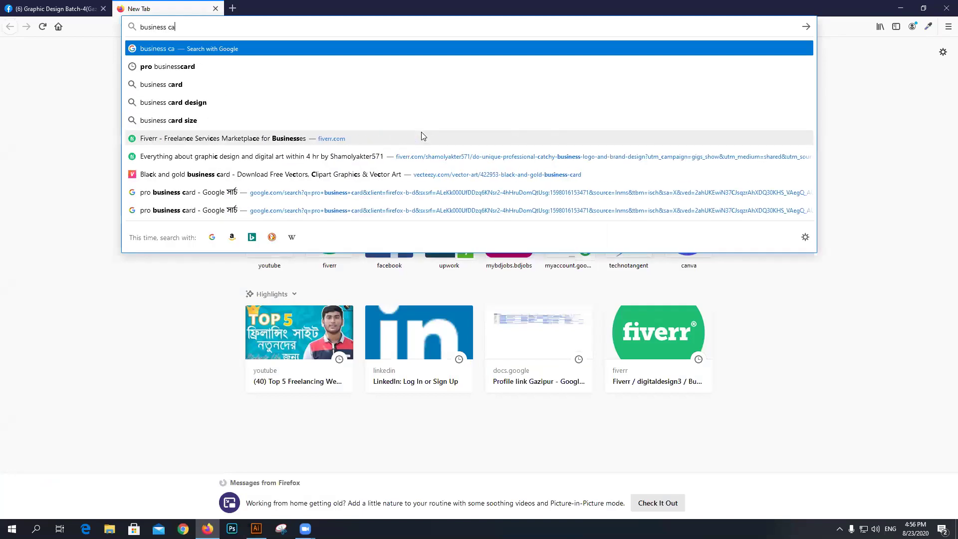
{"action": "type", "text": "rd"}
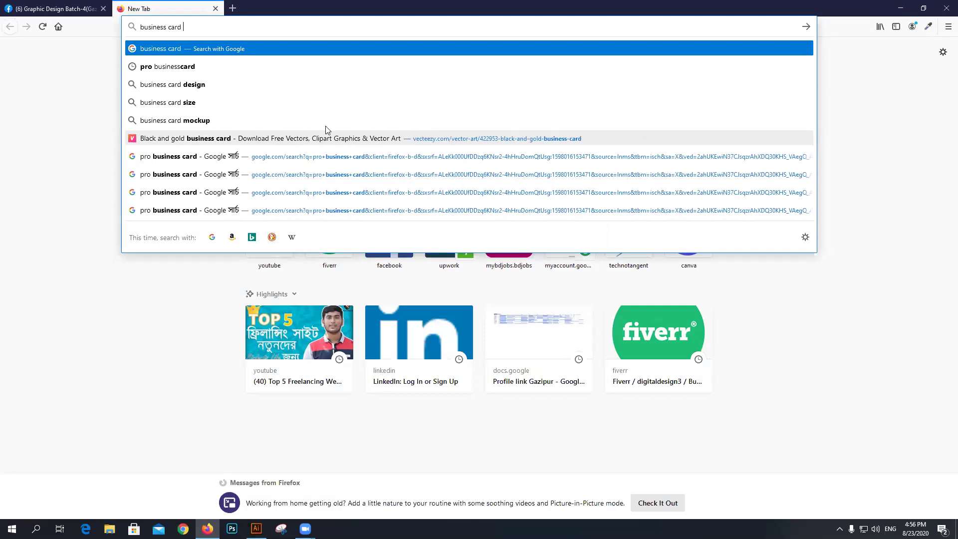
{"action": "left_click", "coordinate": [202, 88]}
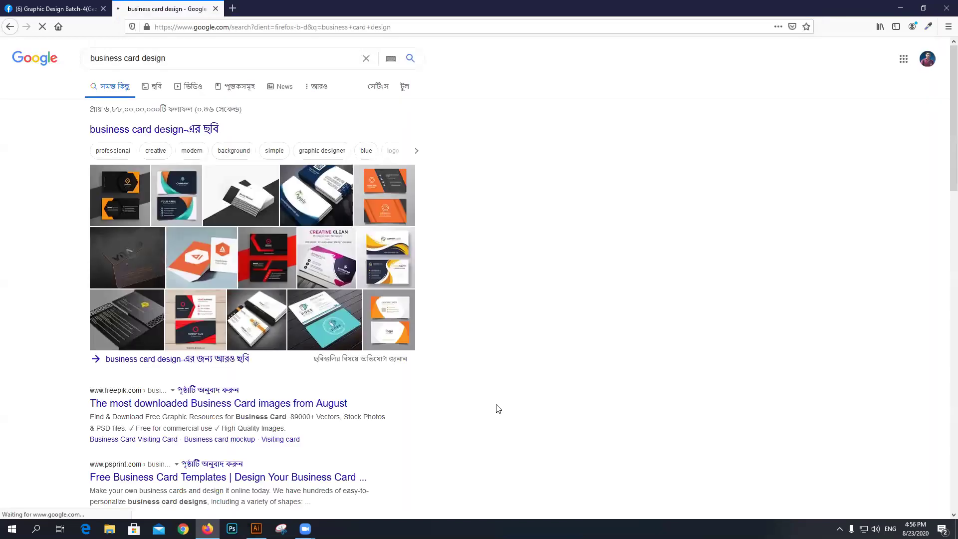
{"action": "left_click", "coordinate": [497, 407]}
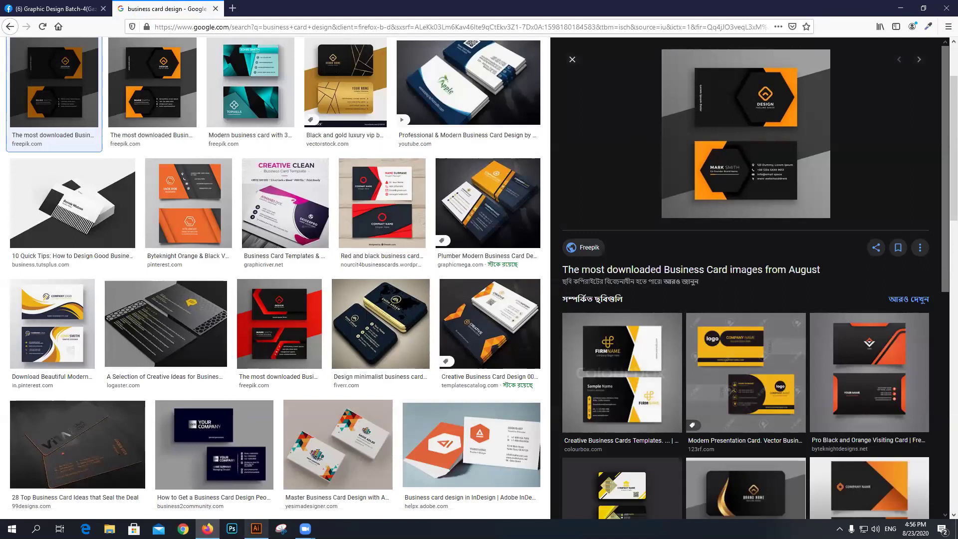
{"action": "mouse_move", "coordinate": [256, 529]}
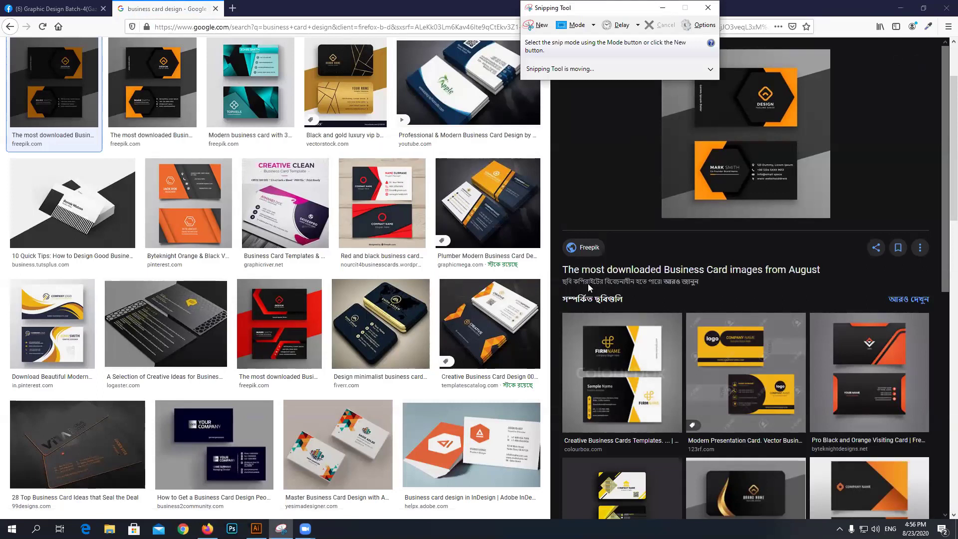
- Snip the enlarged card preview, save it as a JPEG on the Desktop, and show the desktop
{"action": "left_click", "coordinate": [539, 25]}
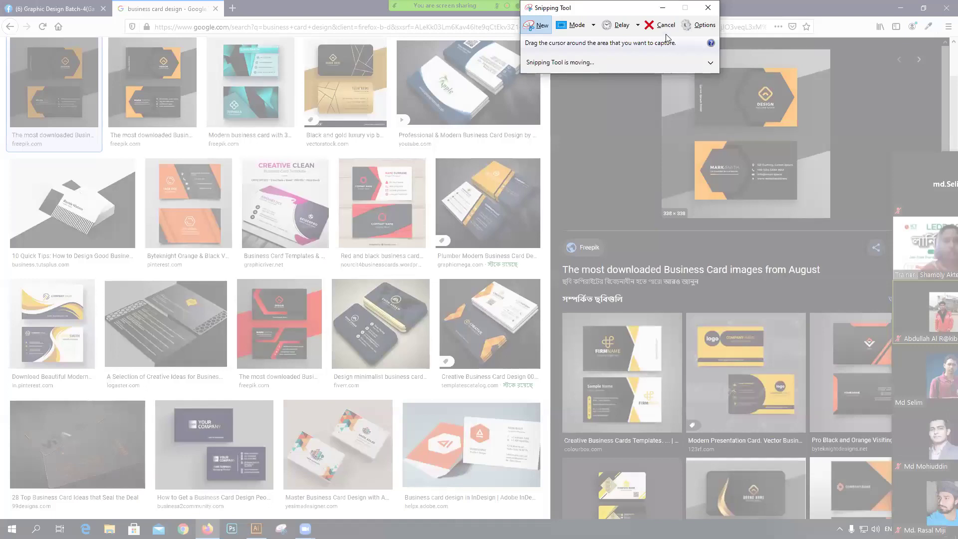
{"action": "left_click_drag", "start_coordinate": [696, 65], "coordinate": [805, 206]}
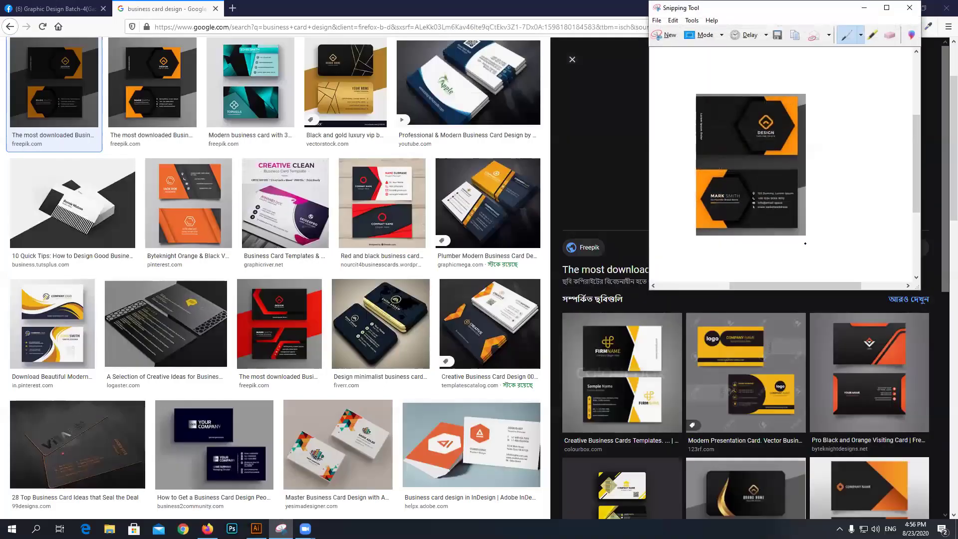
{"action": "left_click", "coordinate": [657, 21]}
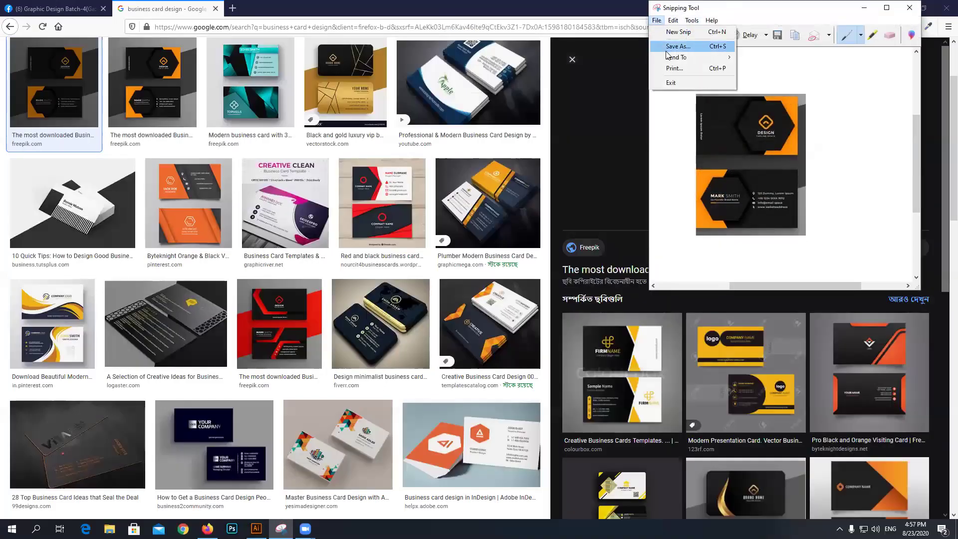
{"action": "left_click", "coordinate": [680, 46]}
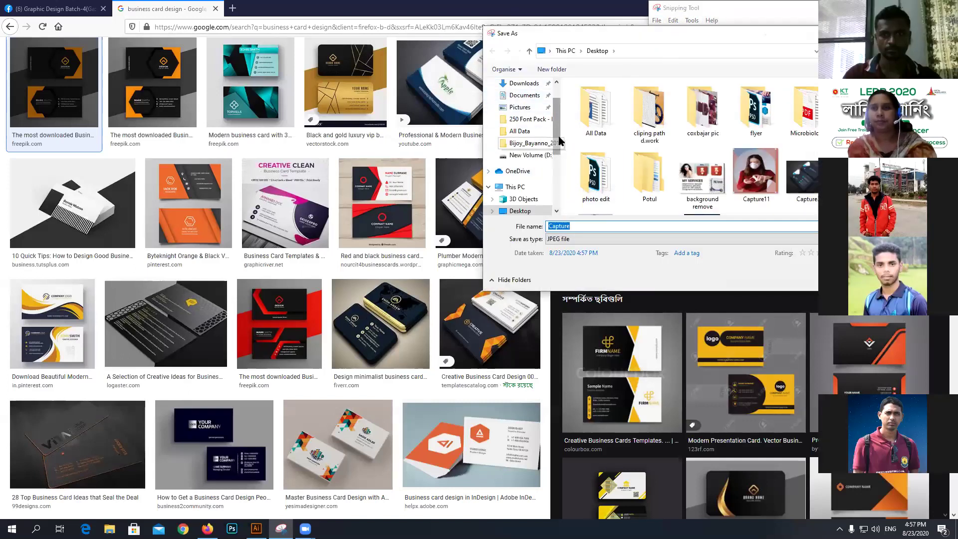
{"action": "key", "text": "Return"}
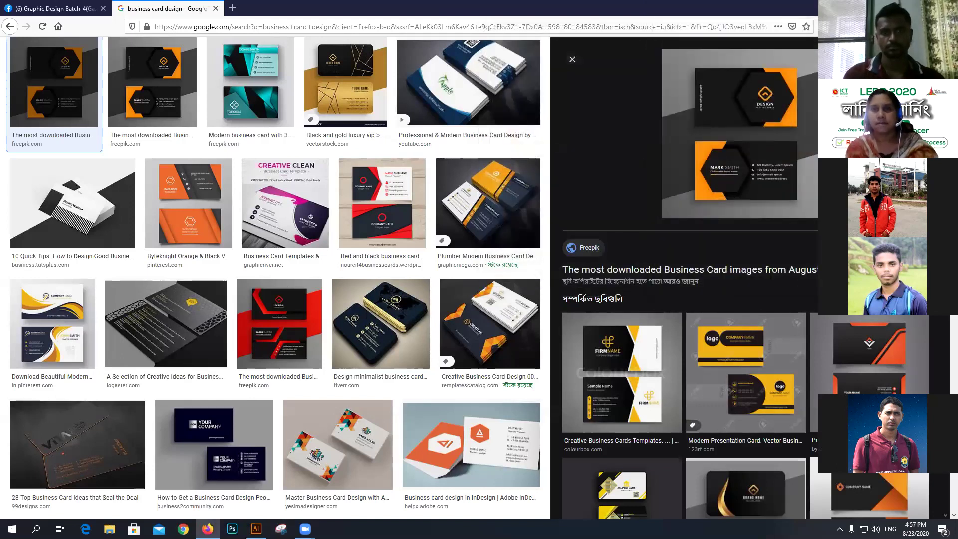
{"action": "key", "text": "alt+Tab"}
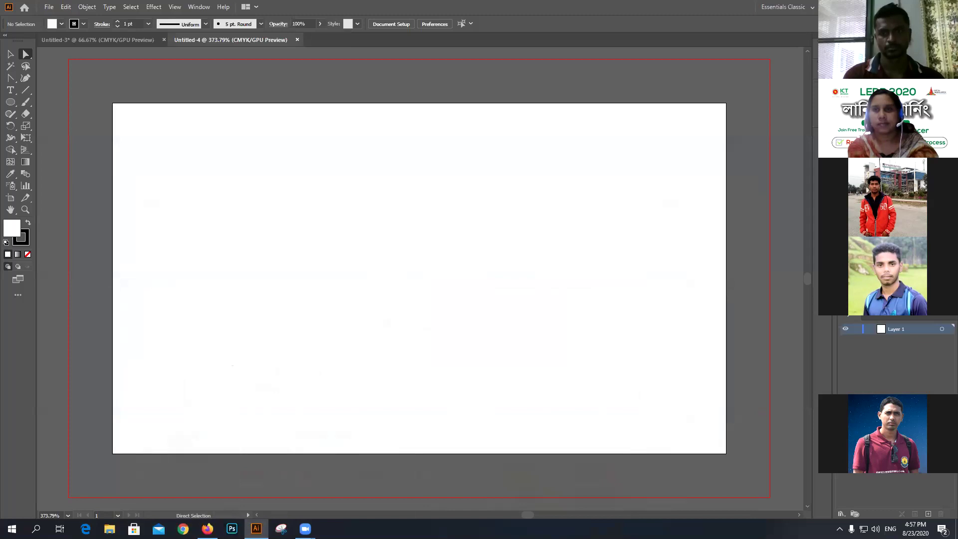
{"action": "key", "text": "super+d"}
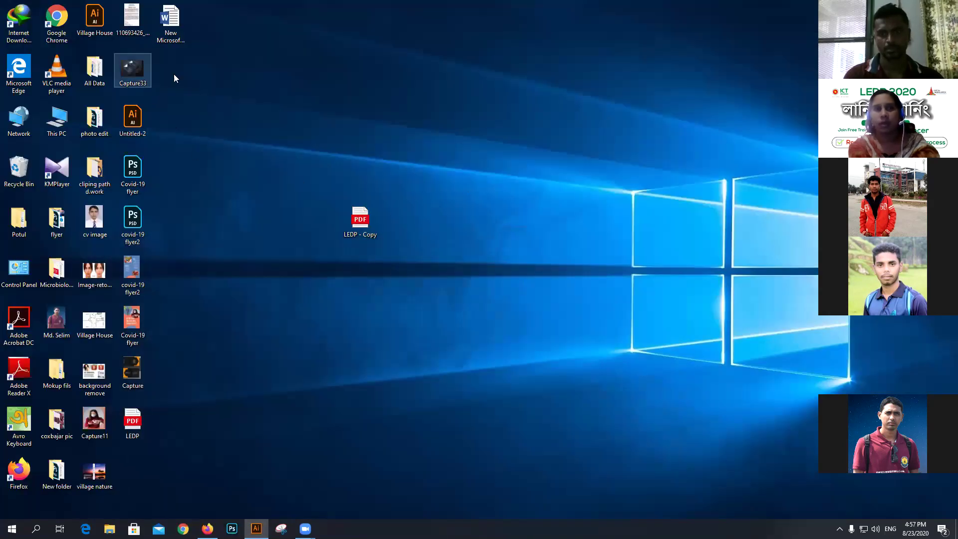
- Drag Capture.JPG from the desktop onto the Untitled-4 artboard and zoom out to see it
{"action": "left_click_drag", "start_coordinate": [134, 373], "coordinate": [321, 255]}
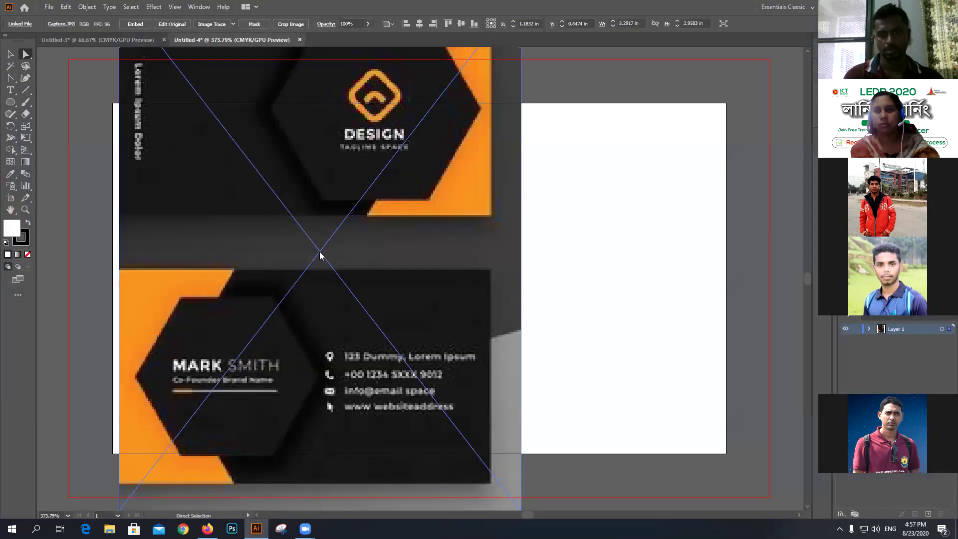
{"action": "key", "text": "ctrl+minus"}
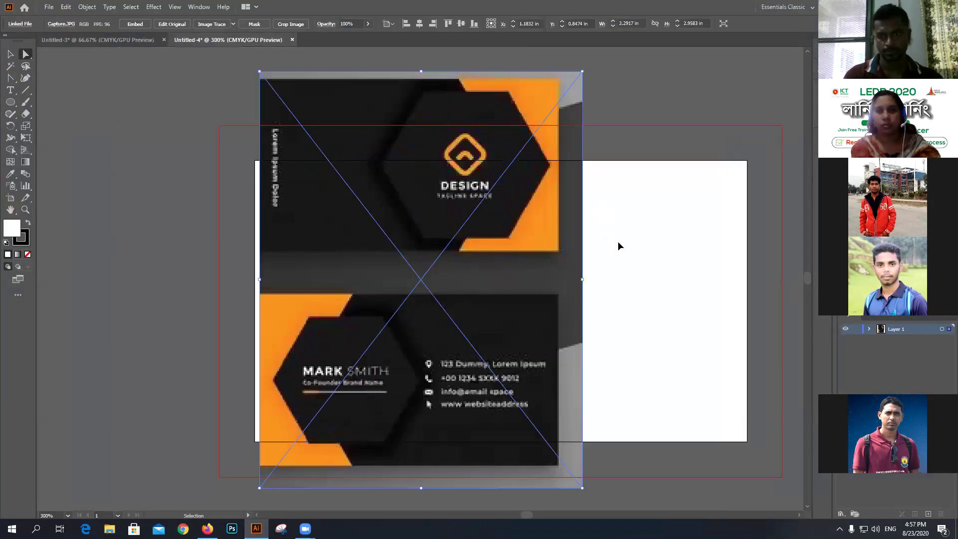
{"action": "key", "text": "ctrl+minus"}
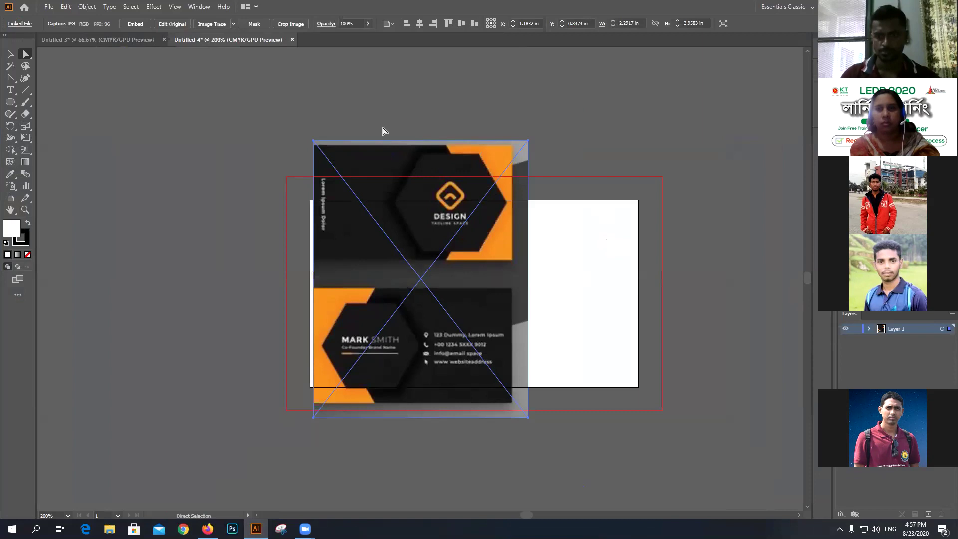
- Move the reference image left of the artboard and draw a rectangle over the artboard's left part
{"action": "left_click_drag", "start_coordinate": [413, 165], "coordinate": [154, 139]}
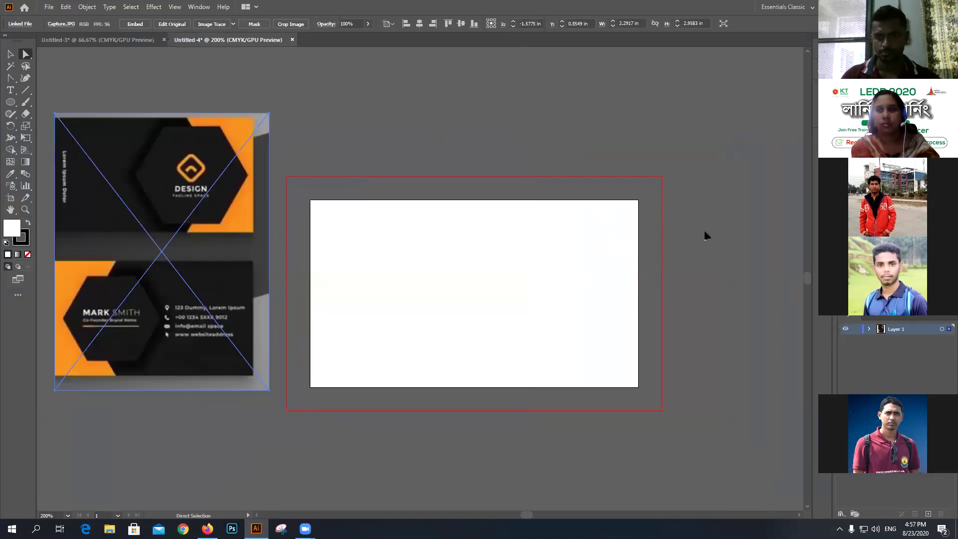
{"action": "left_click_drag", "start_coordinate": [14, 106], "coordinate": [46, 102]}
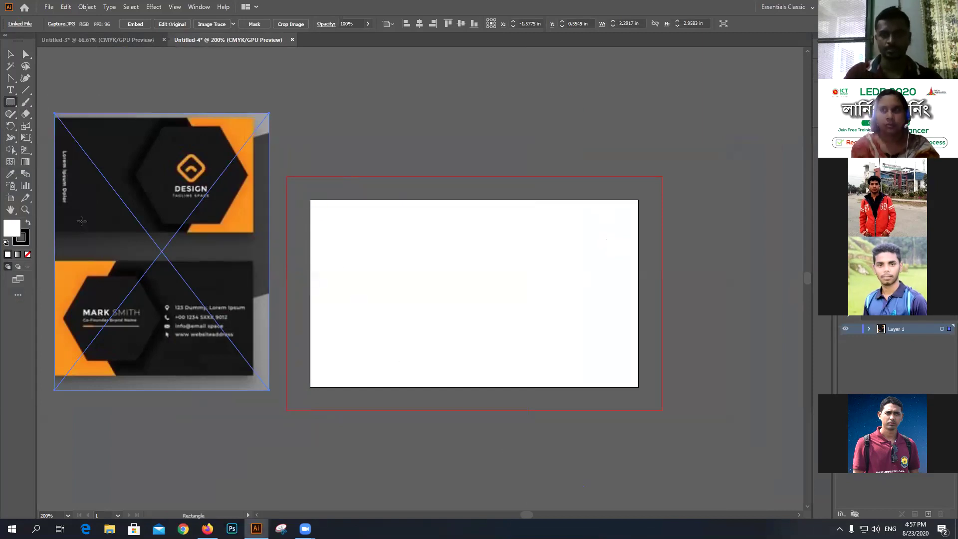
{"action": "left_click_drag", "start_coordinate": [303, 193], "coordinate": [540, 398]}
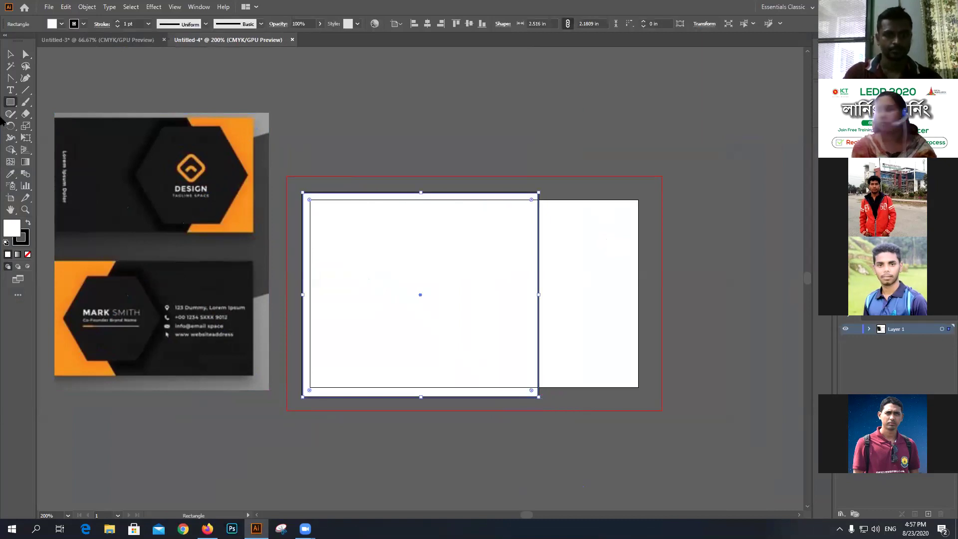
- Set the stroke of the 2.516 × 2.18 in white rectangle to None
{"action": "left_click", "coordinate": [83, 24]}
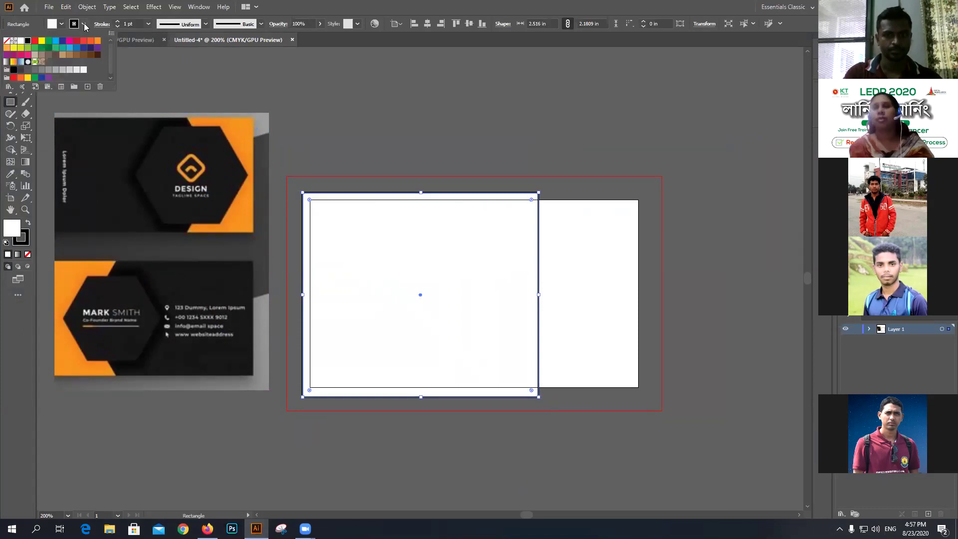
{"action": "left_click", "coordinate": [7, 40]}
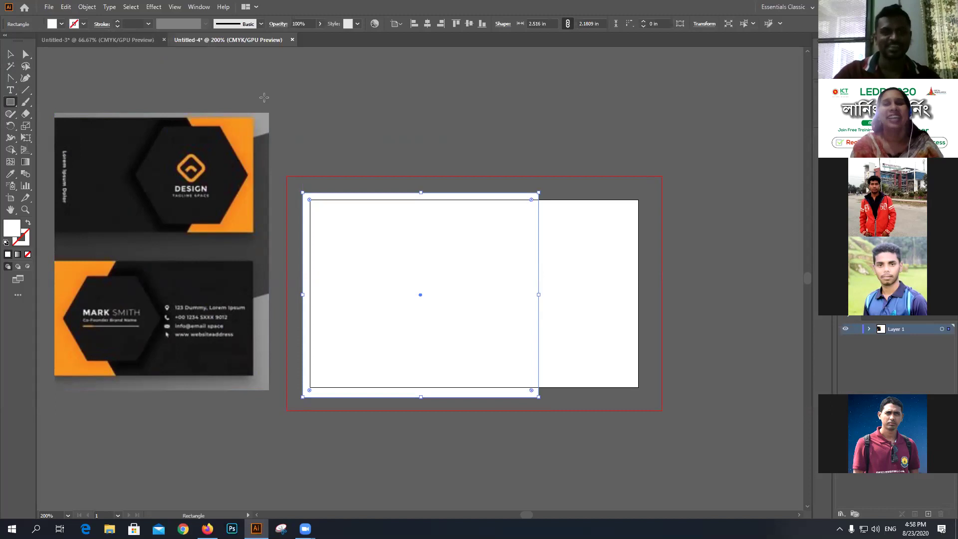
{"action": "left_click", "coordinate": [29, 59]}
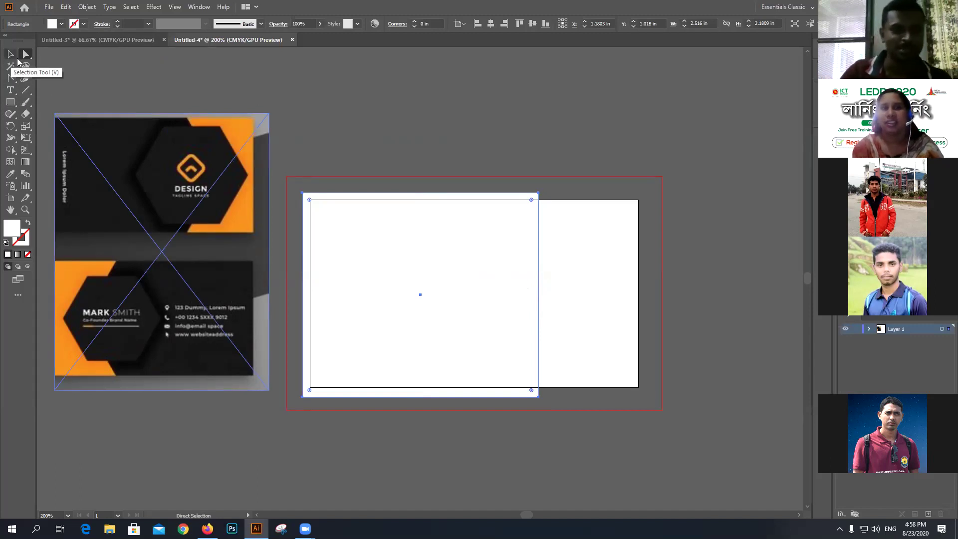
{"action": "left_click", "coordinate": [11, 92]}
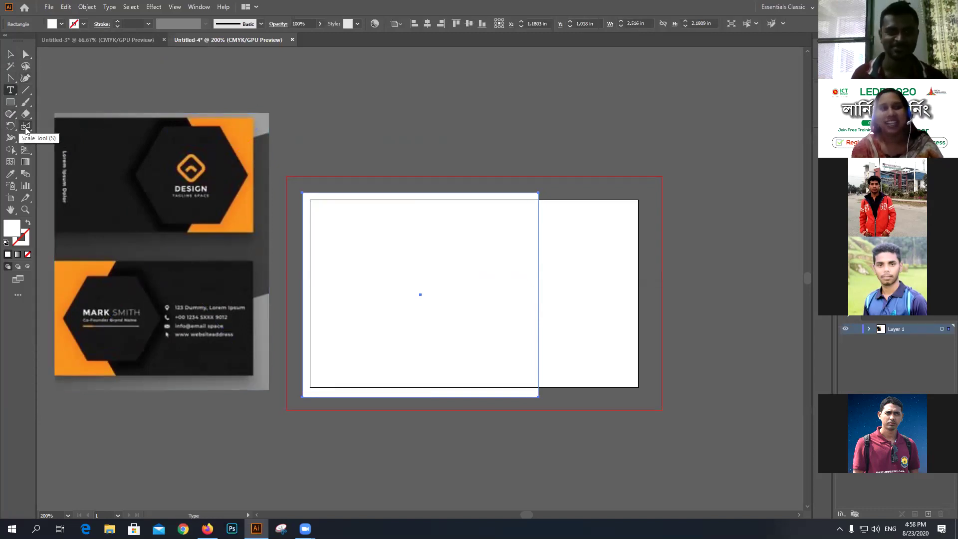
- Add an anchor at the right edge's midpoint and pull it about 0.41 in outward into a point
{"action": "left_click_drag", "start_coordinate": [15, 77], "coordinate": [57, 89]}
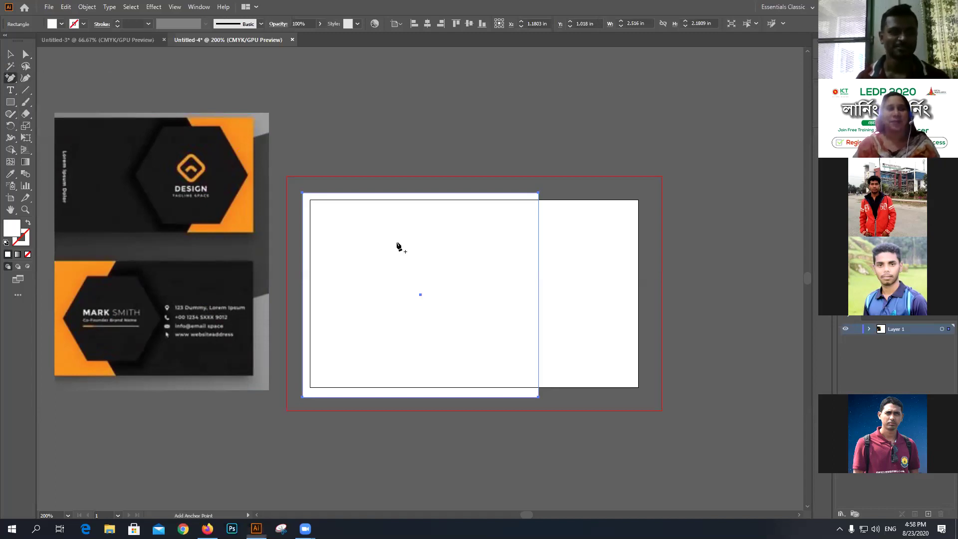
{"action": "left_click", "coordinate": [539, 291]}
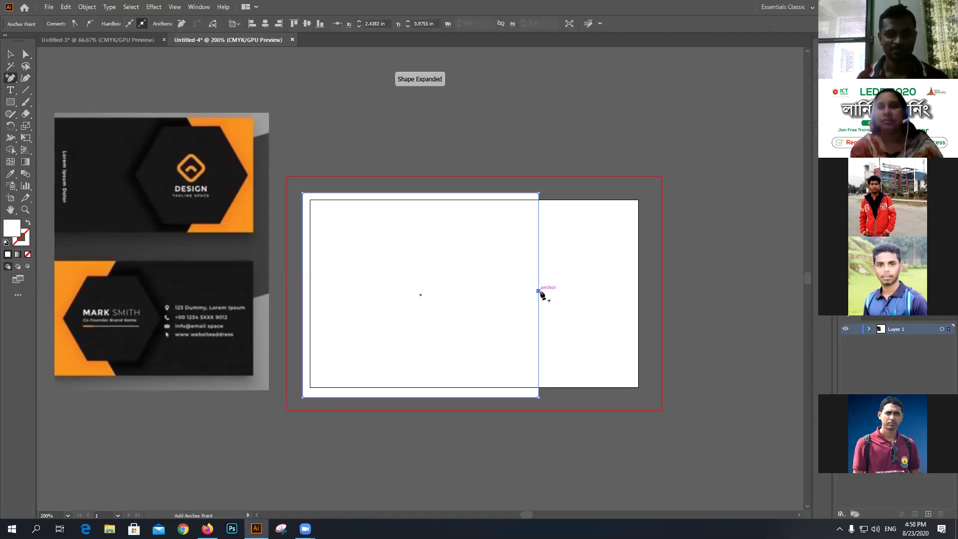
{"action": "left_click", "coordinate": [538, 291]}
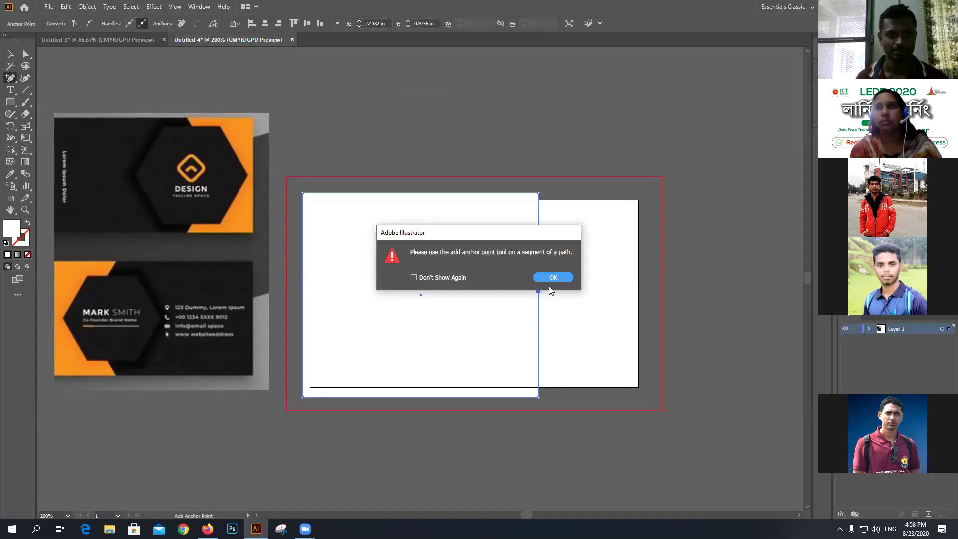
{"action": "left_click", "coordinate": [553, 278]}
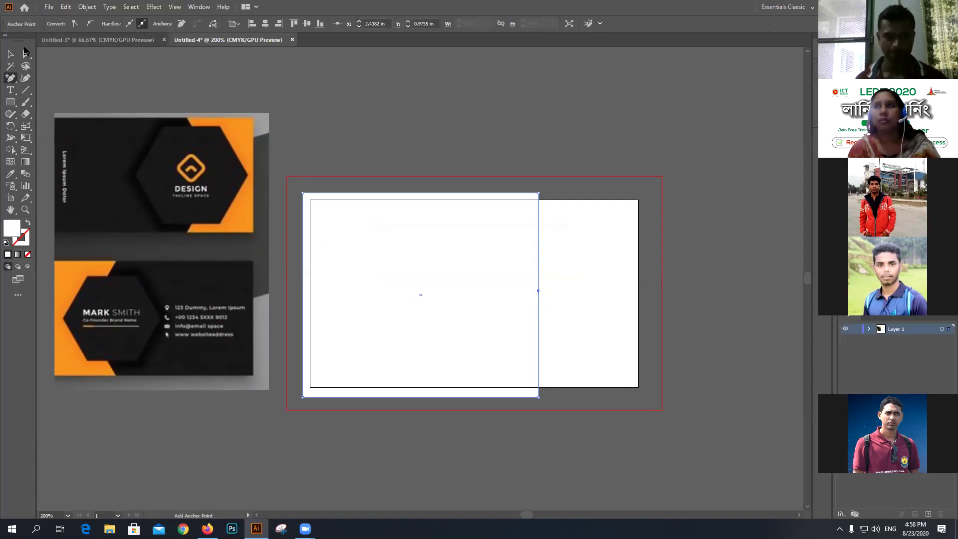
{"action": "left_click", "coordinate": [25, 54]}
{"action": "left_click_drag", "start_coordinate": [538, 291], "coordinate": [578, 290]}
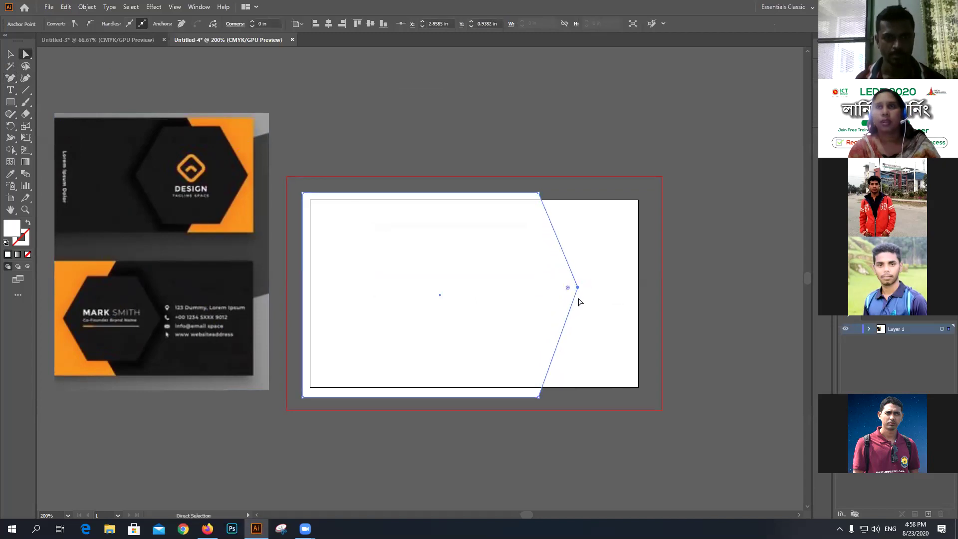
{"action": "left_click", "coordinate": [200, 272], "text": "shift"}
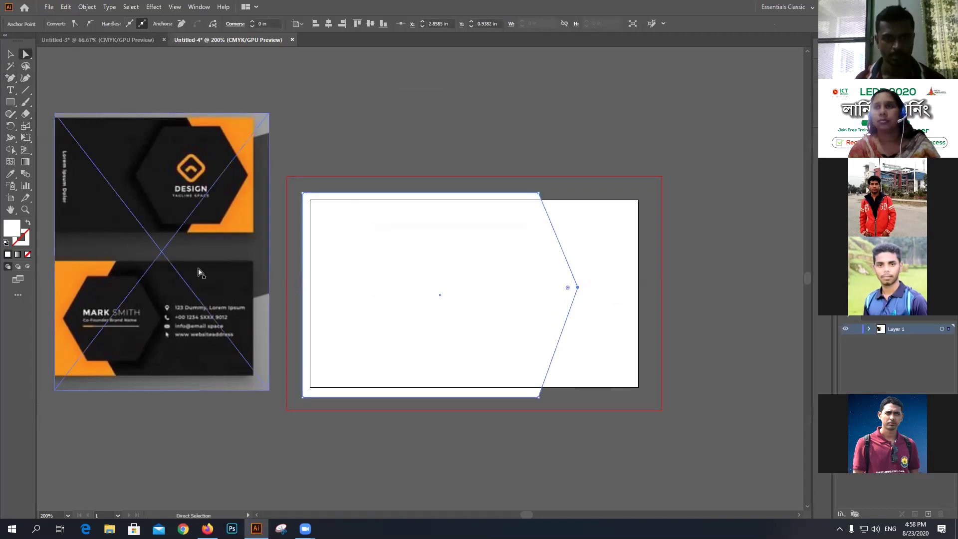
- Fill the pointed half-hexagon shape with near-black #020202
{"action": "double_click", "coordinate": [11, 230]}
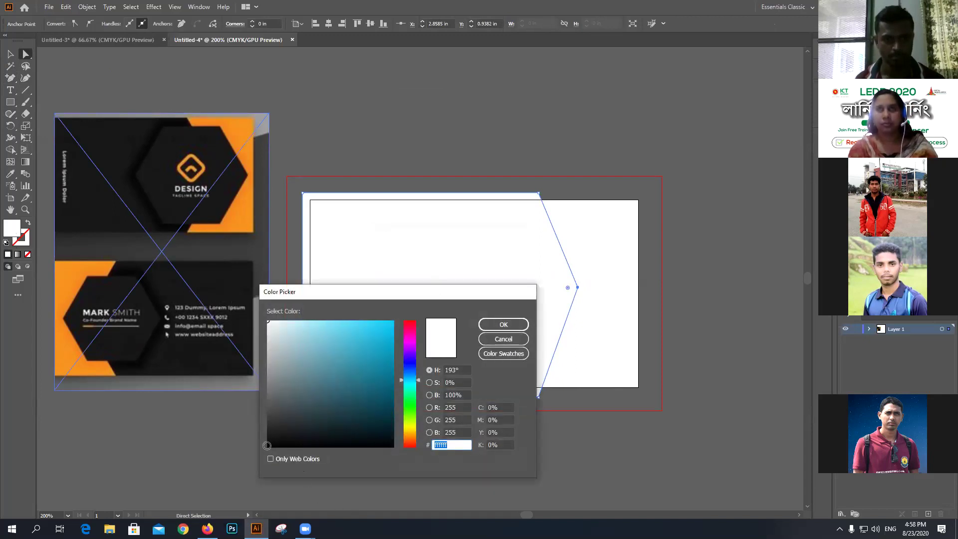
{"action": "left_click", "coordinate": [267, 445]}
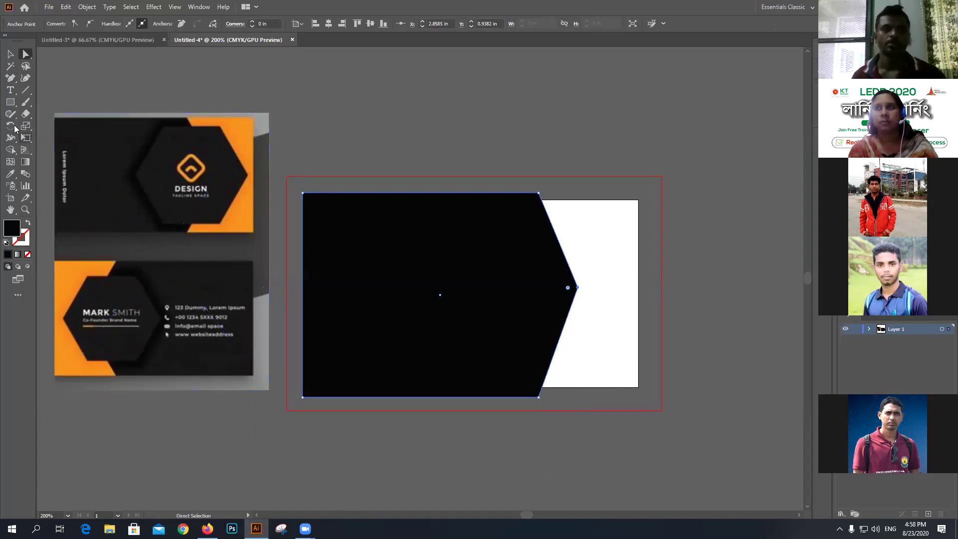
{"action": "left_click", "coordinate": [10, 102]}
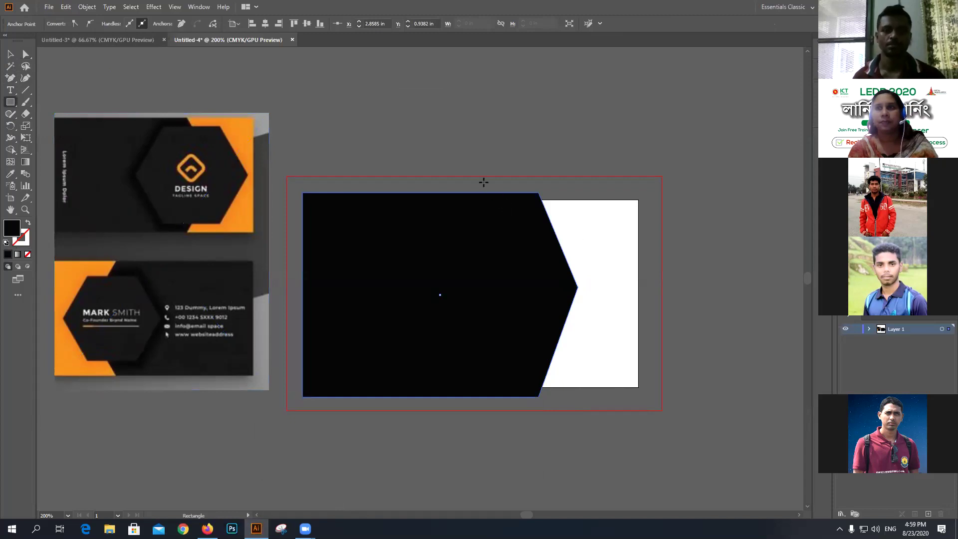
- Draw a 1.6085 × 2.3511 in rectangle on the right side and fill it orange #ce7813
{"action": "left_click_drag", "start_coordinate": [497, 185], "coordinate": [666, 406]}
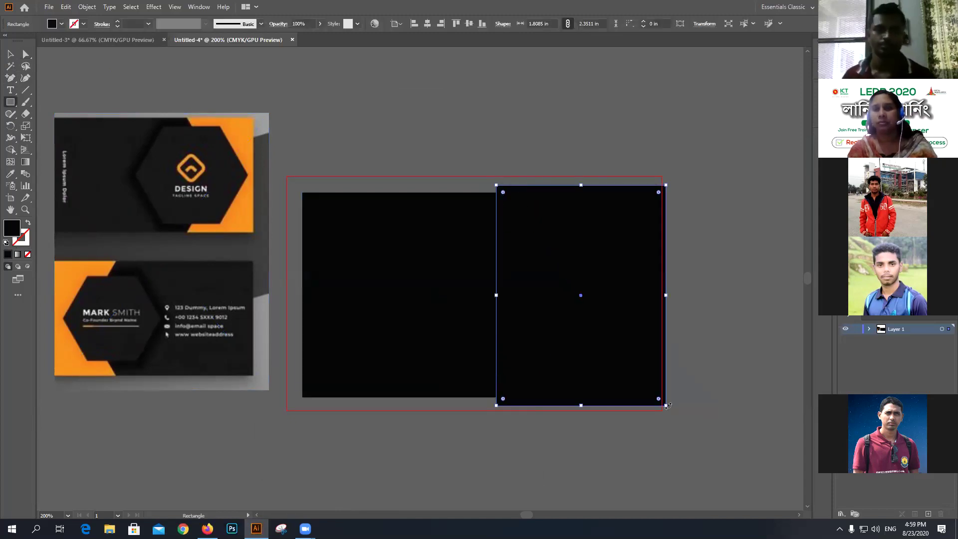
{"action": "double_click", "coordinate": [11, 230]}
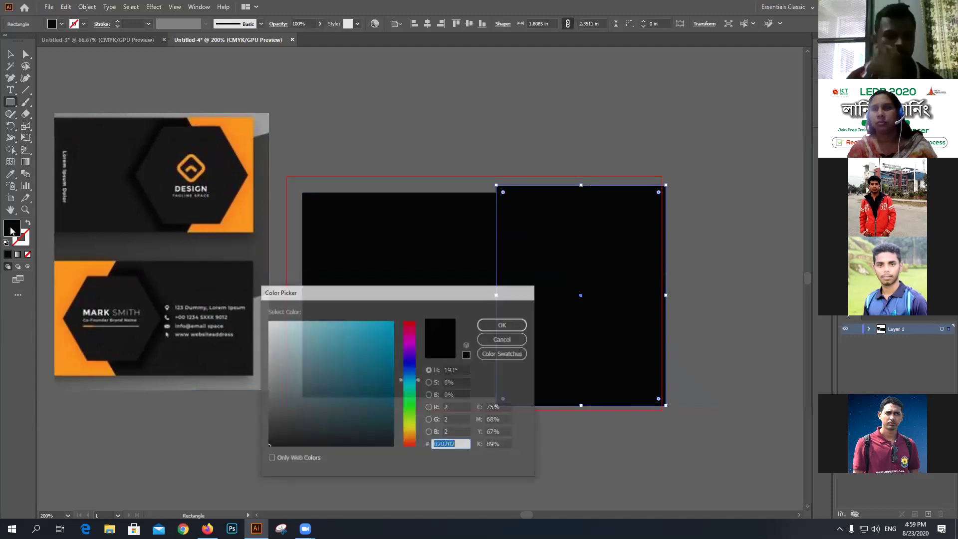
{"action": "left_click", "coordinate": [410, 432]}
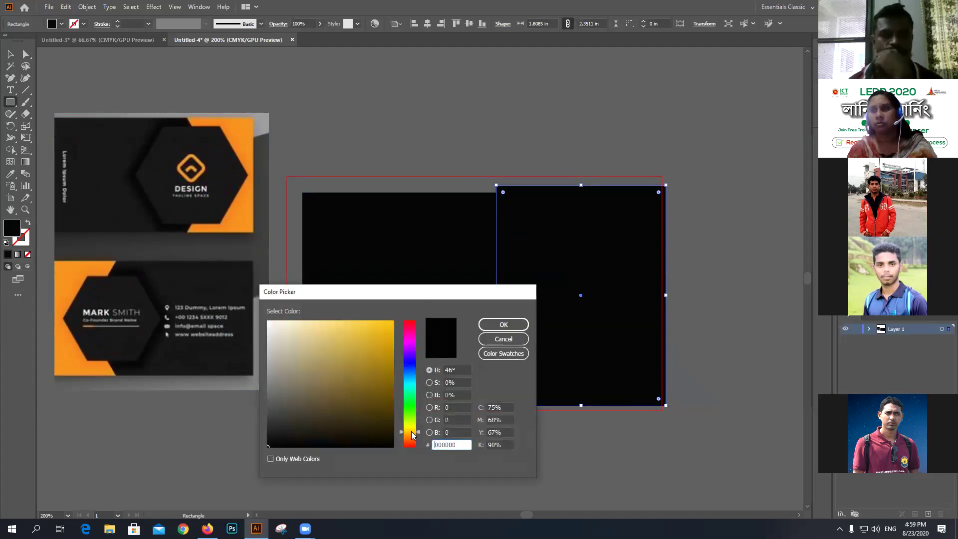
{"action": "left_click", "coordinate": [413, 433]}
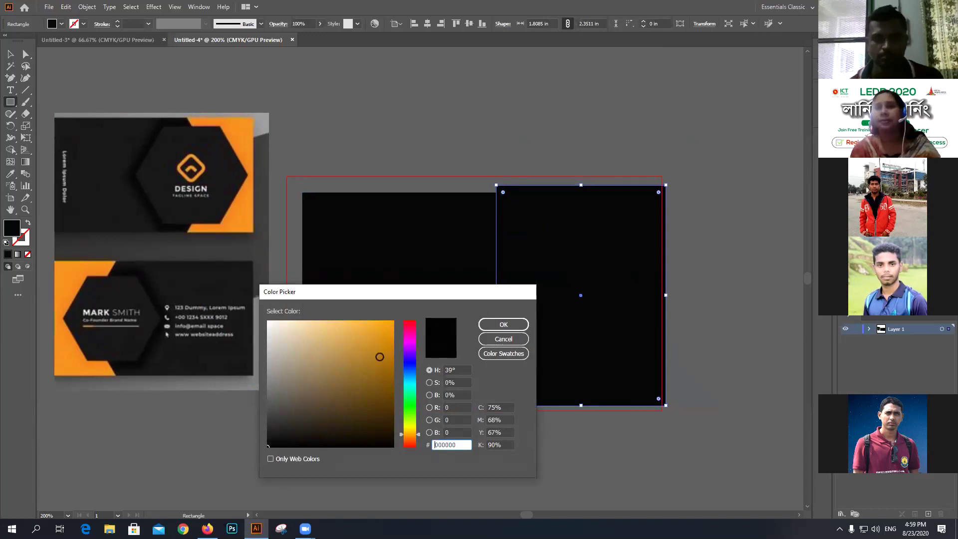
{"action": "left_click", "coordinate": [410, 437]}
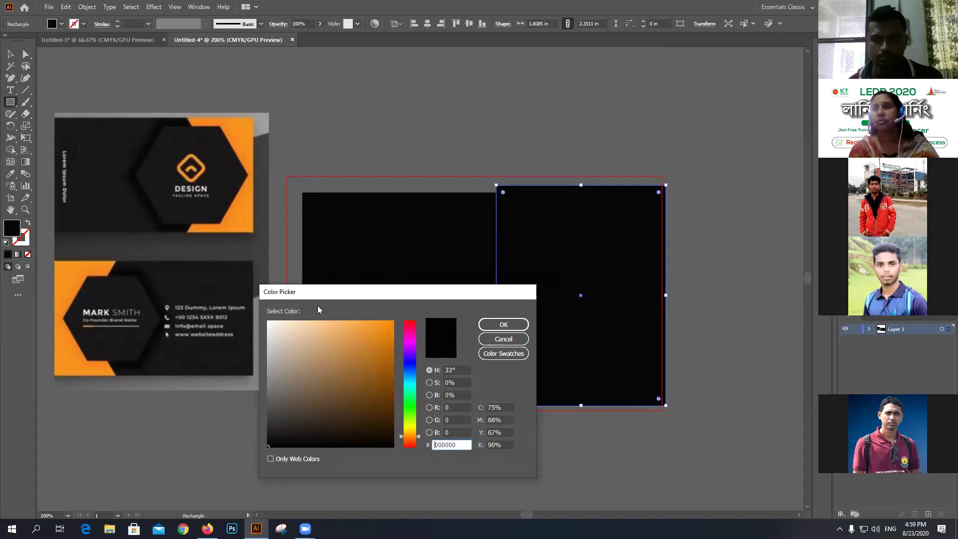
{"action": "left_click", "coordinate": [383, 343]}
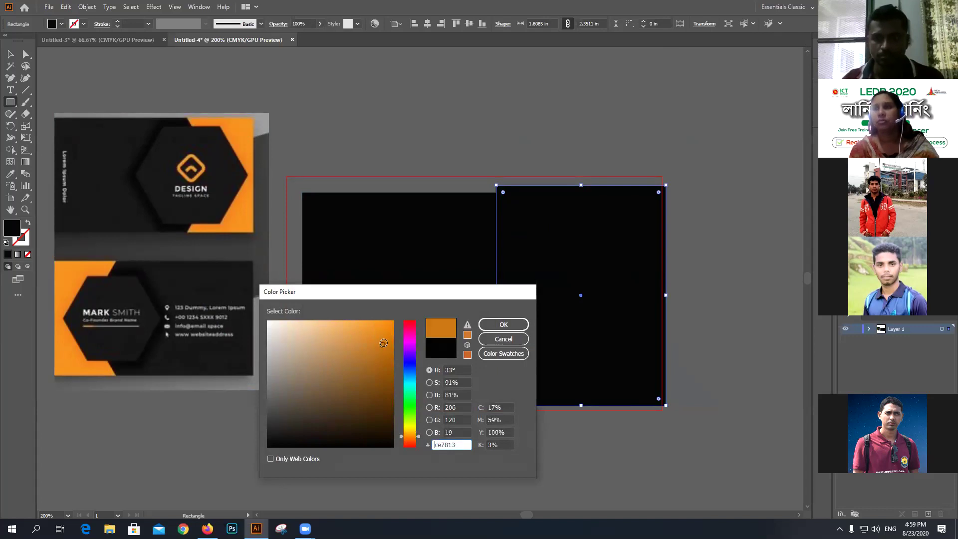
{"action": "left_click", "coordinate": [498, 323]}
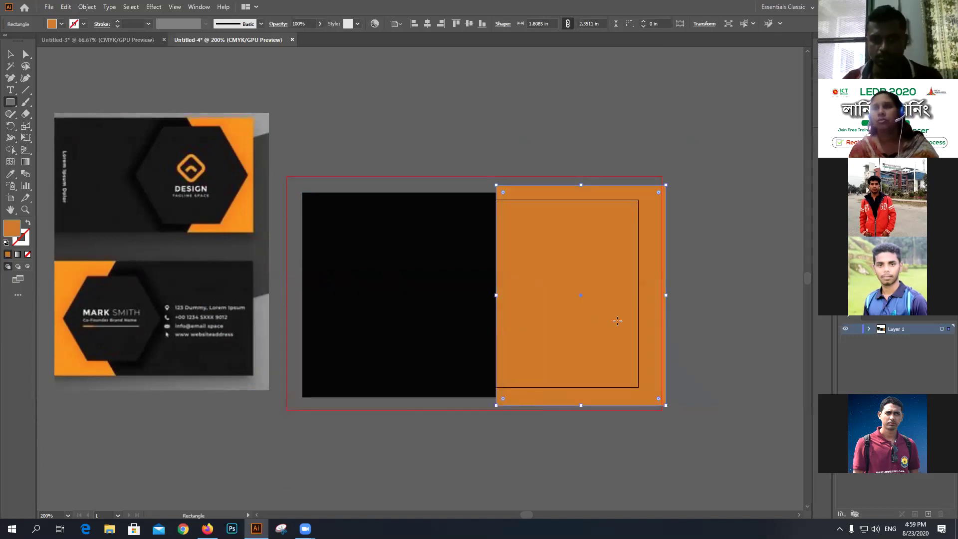
- Send the orange rectangle backward so the black shape's pointed tip overlaps it
{"action": "right_click", "coordinate": [594, 289]}
{"action": "left_click", "coordinate": [459, 263]}
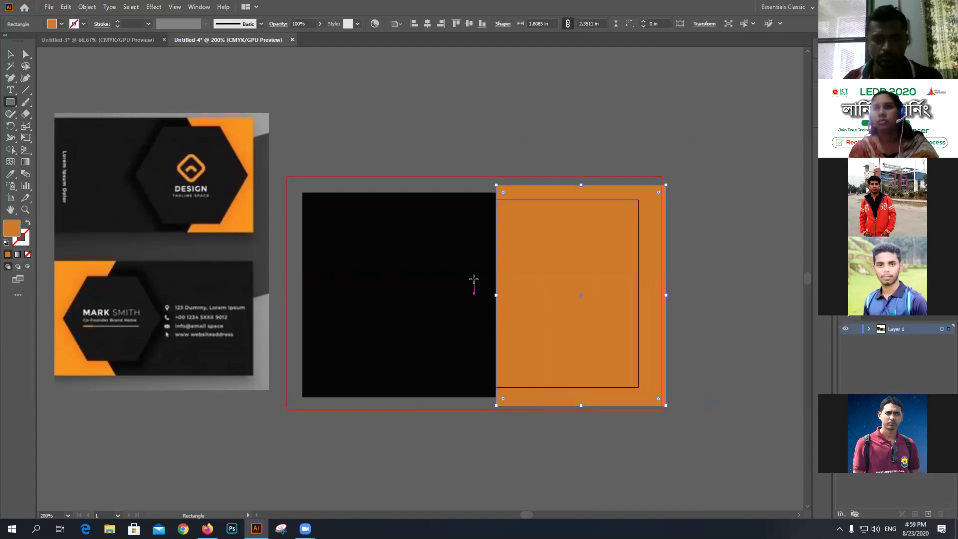
{"action": "left_click", "coordinate": [441, 262]}
{"action": "left_click", "coordinate": [499, 283]}
{"action": "right_click", "coordinate": [554, 270]}
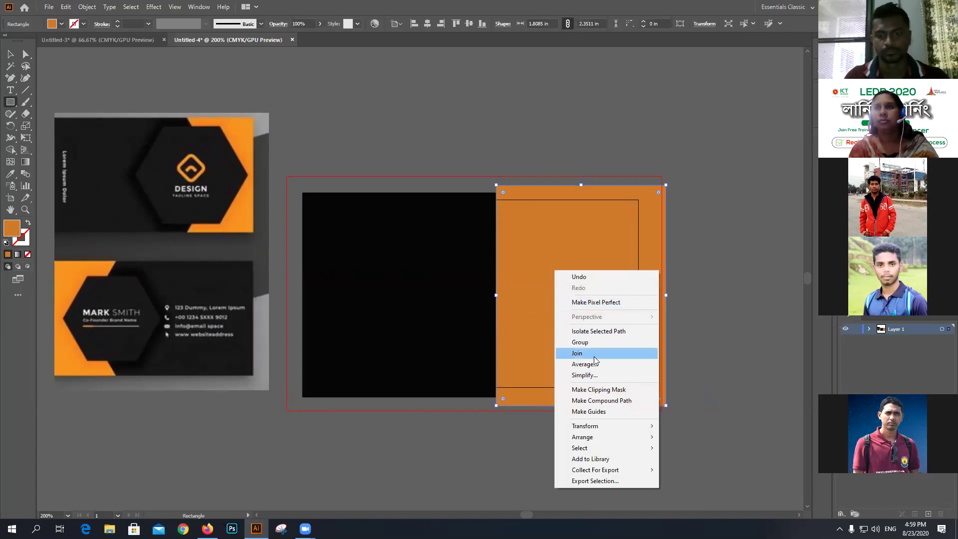
{"action": "mouse_move", "coordinate": [575, 438]}
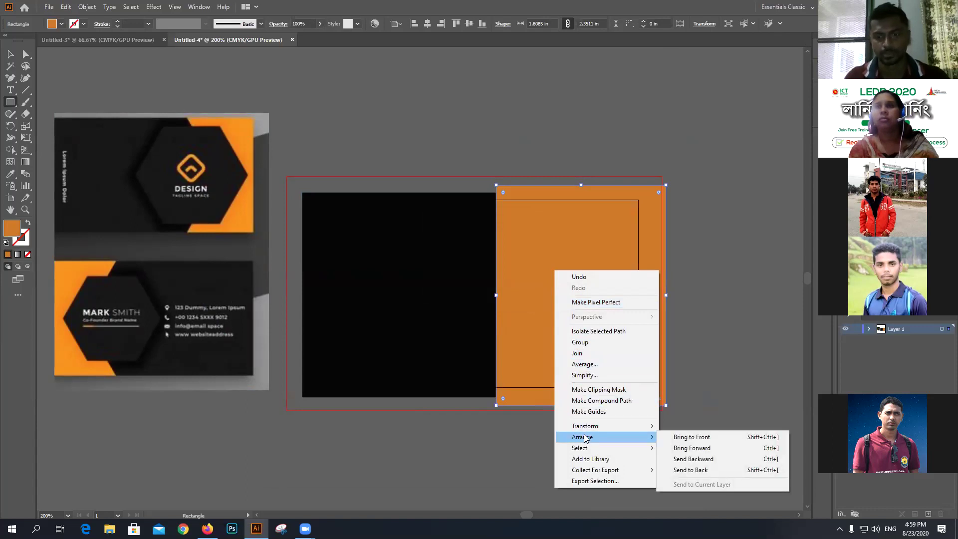
{"action": "left_click", "coordinate": [699, 459]}
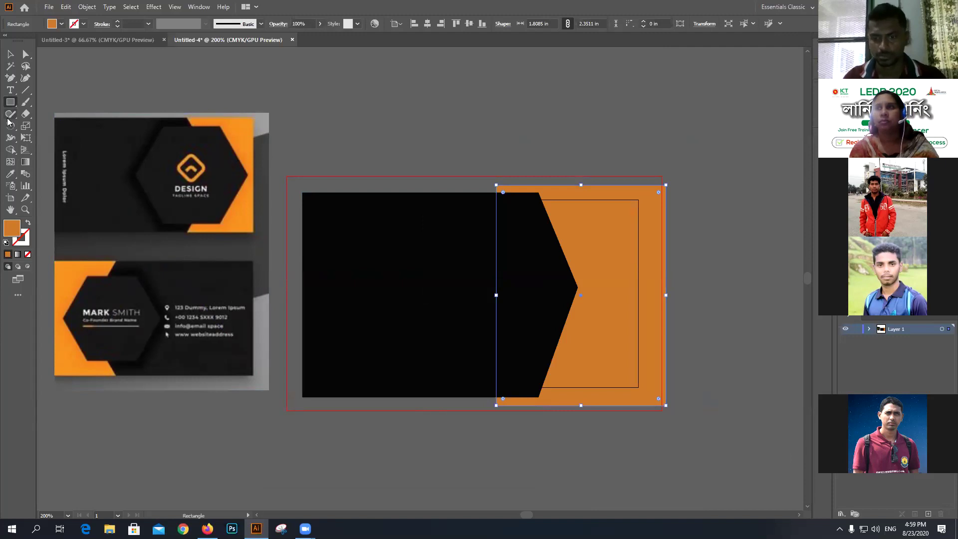
{"action": "left_click", "coordinate": [10, 101]}
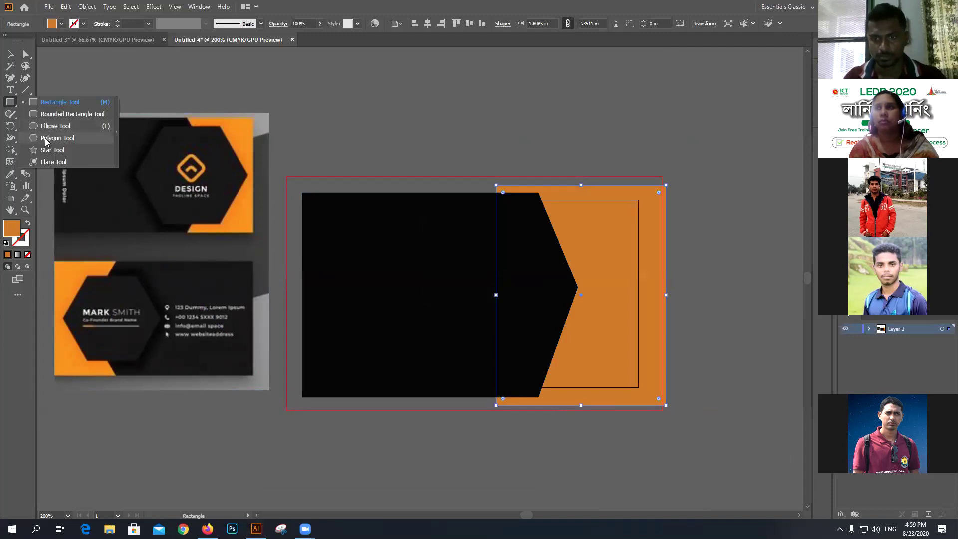
{"action": "left_click", "coordinate": [46, 139]}
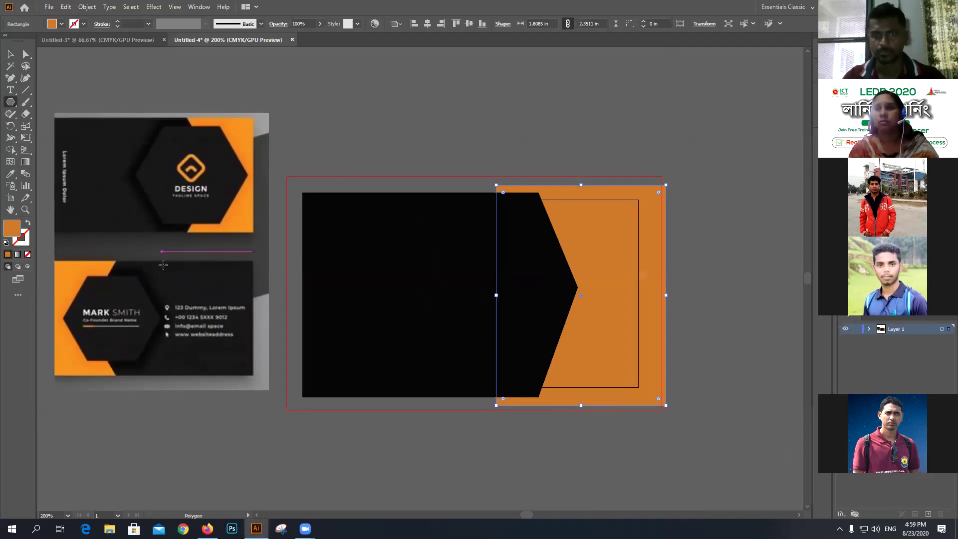
{"action": "double_click", "coordinate": [18, 228]}
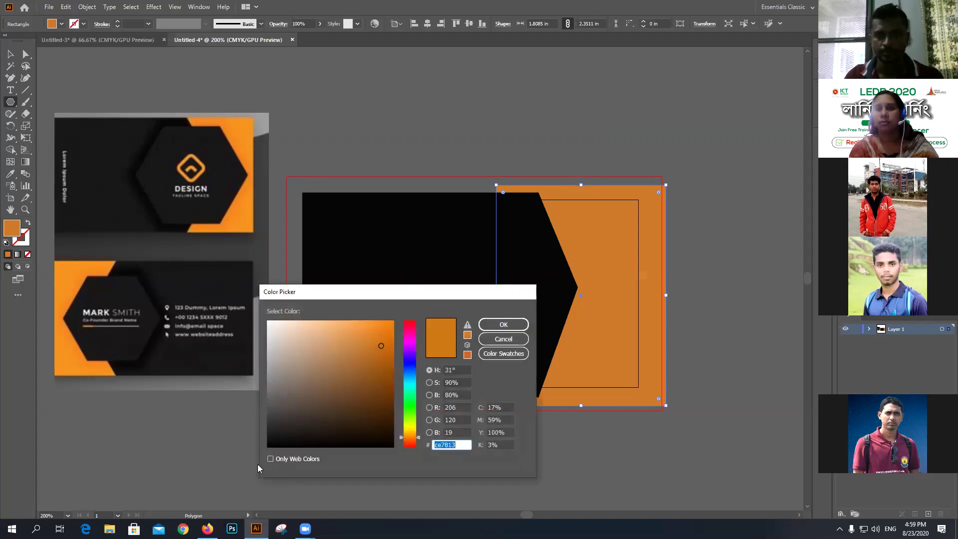
{"action": "left_click", "coordinate": [270, 446]}
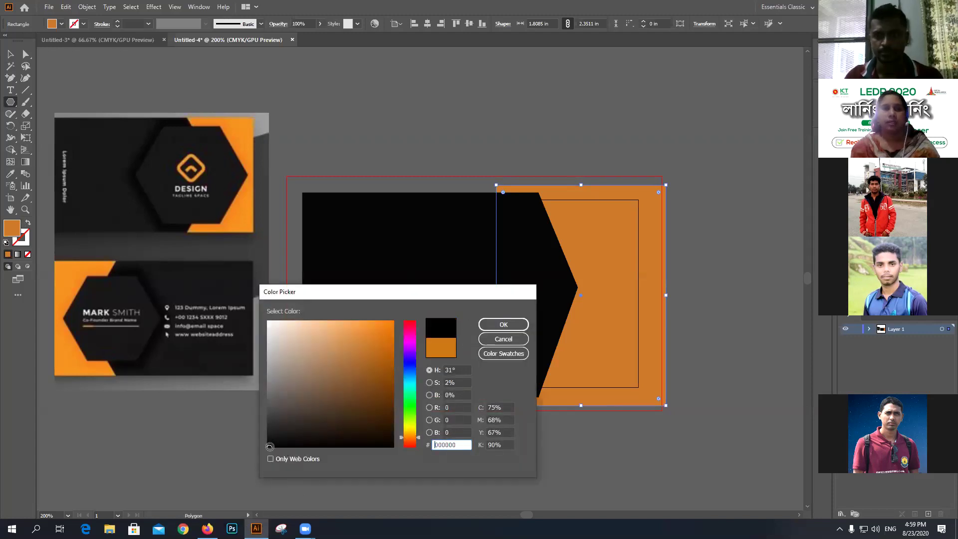
{"action": "left_click", "coordinate": [489, 323]}
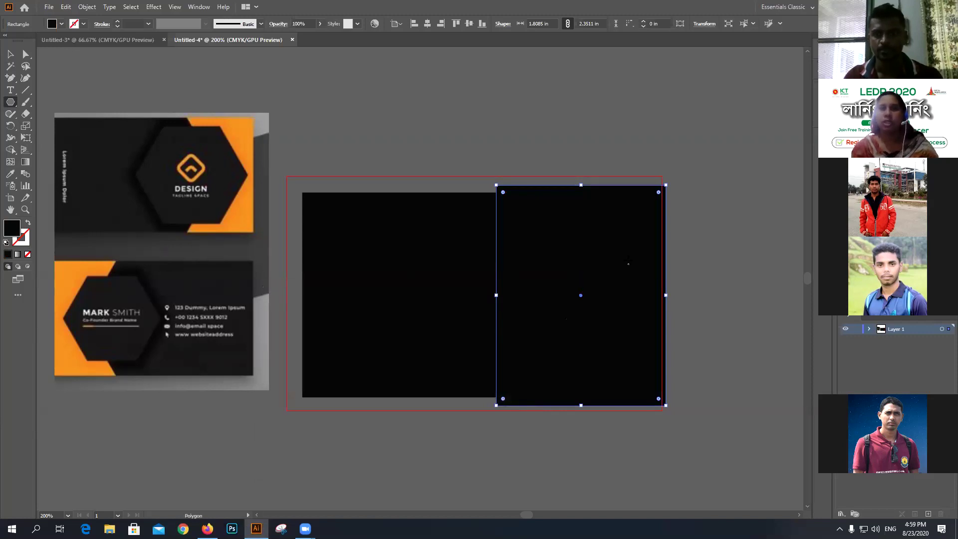
{"action": "key", "text": "ctrl+z"}
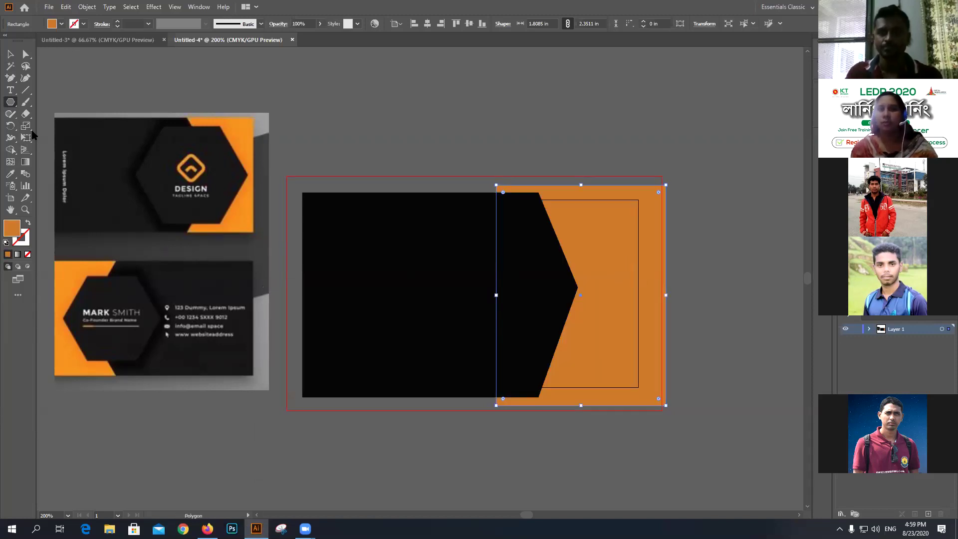
{"action": "left_click", "coordinate": [11, 53]}
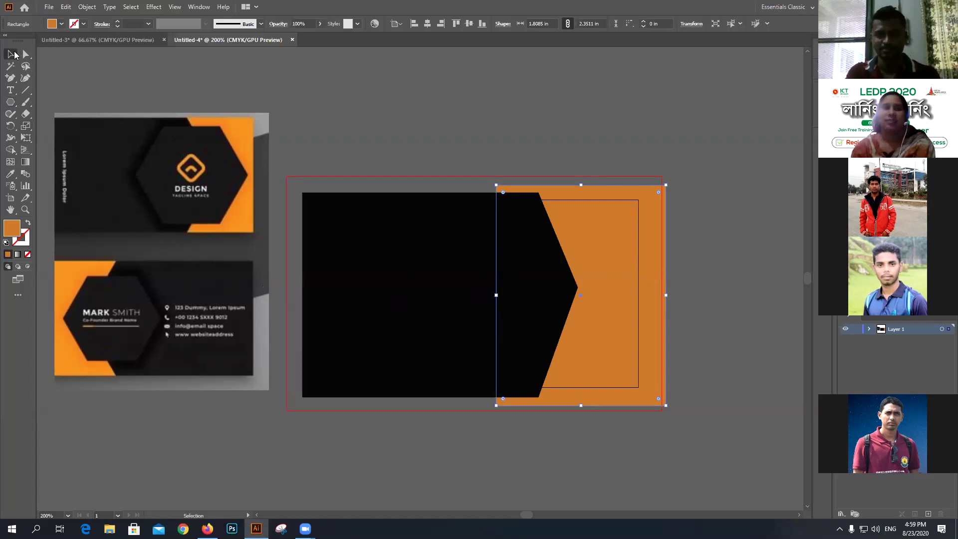
{"action": "double_click", "coordinate": [15, 230]}
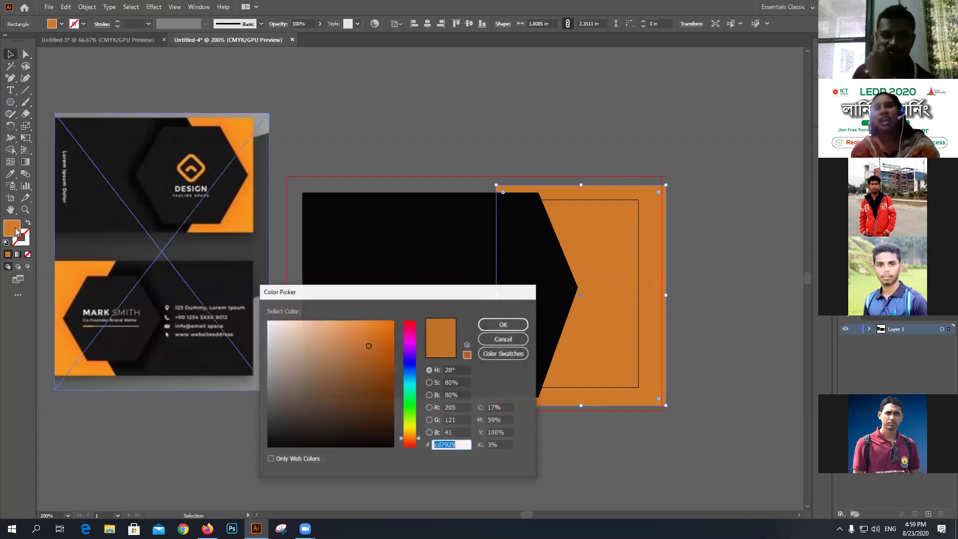
{"action": "left_click", "coordinate": [267, 445]}
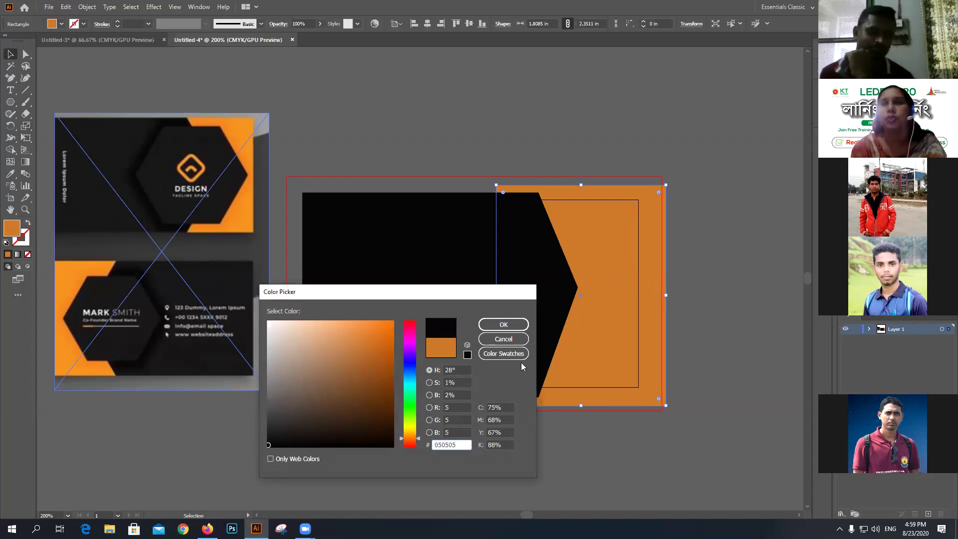
{"action": "left_click", "coordinate": [502, 325]}
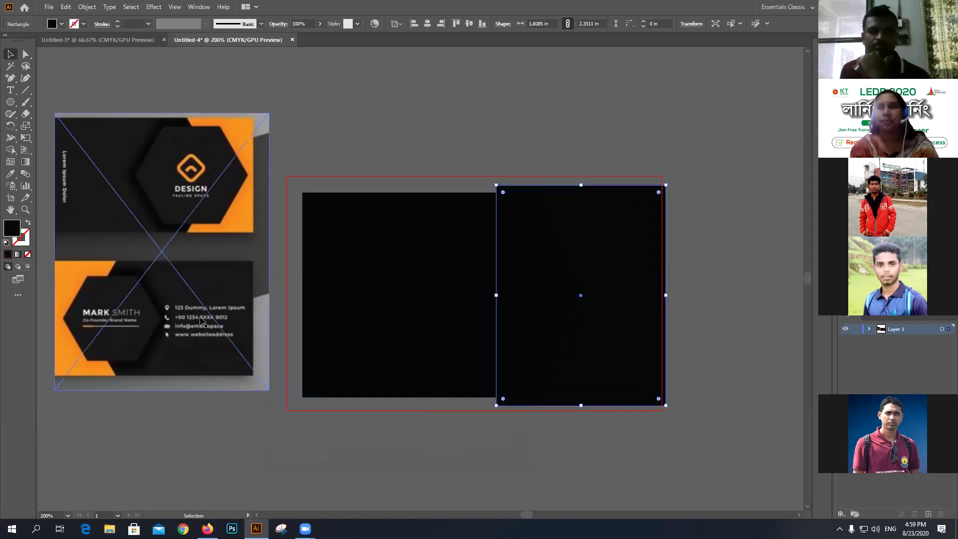
{"action": "key", "text": "ctrl+z"}
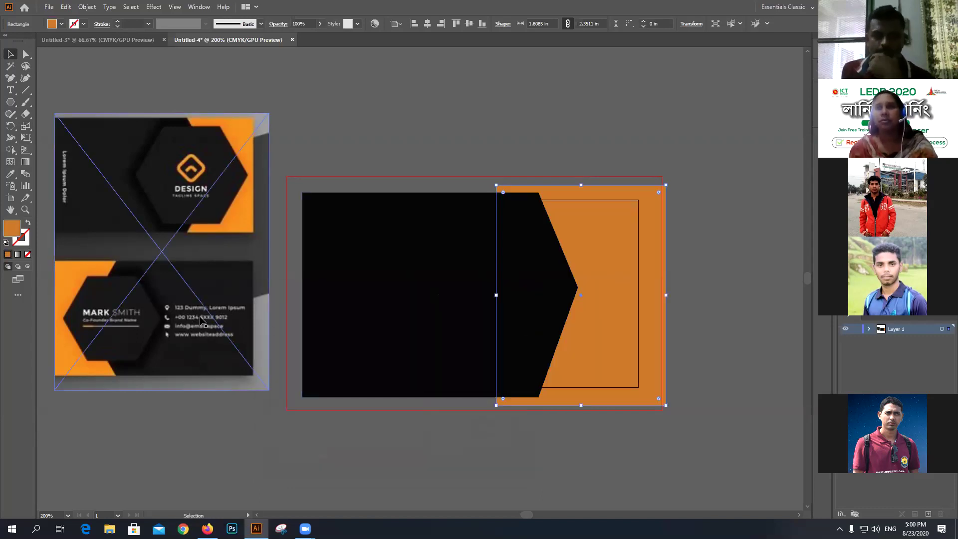
- Draw a roughly 1.952 x 1.6472 in hexagon, then move and rotate it over the black tip
{"action": "left_click", "coordinate": [10, 102]}
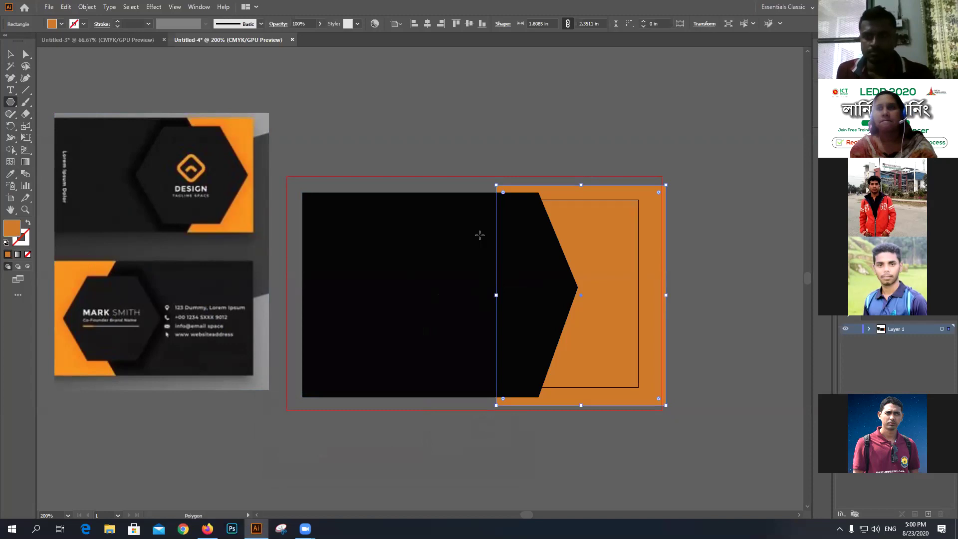
{"action": "left_click_drag", "start_coordinate": [481, 240], "coordinate": [439, 342]}
{"action": "left_click", "coordinate": [10, 54]}
{"action": "left_click_drag", "start_coordinate": [543, 241], "coordinate": [596, 296]}
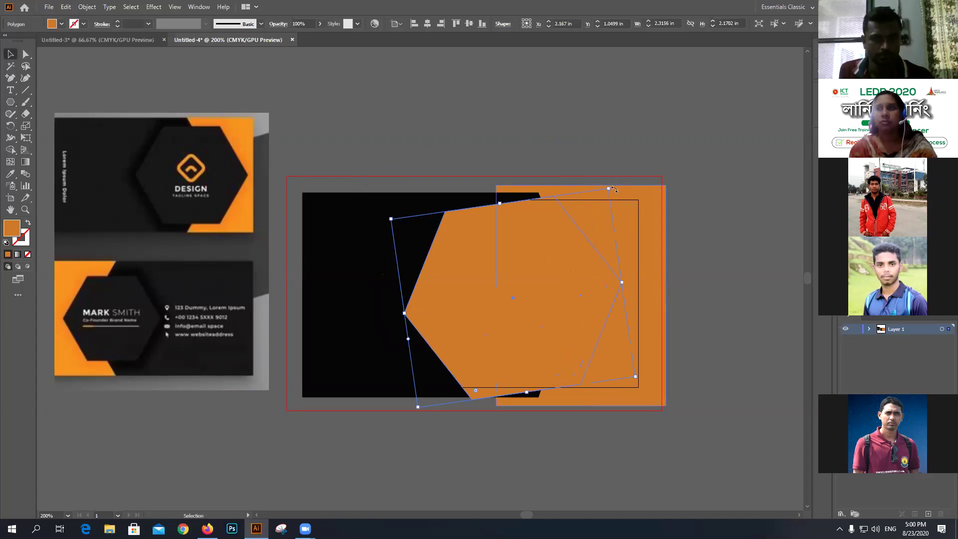
{"action": "left_click_drag", "start_coordinate": [615, 186], "coordinate": [597, 237]}
{"action": "left_click_drag", "start_coordinate": [545, 302], "coordinate": [569, 275]}
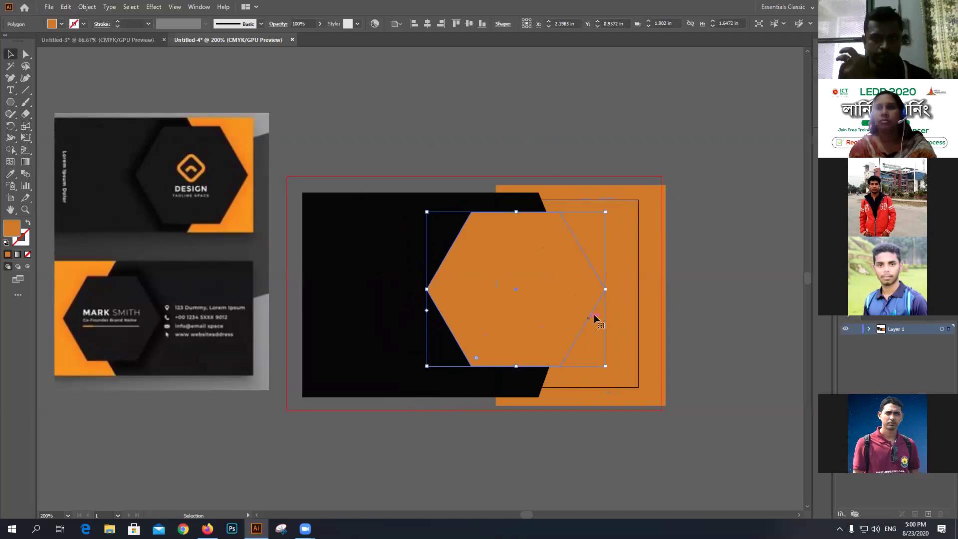
- Fill the hexagon black, then eyedropper the reference hexagon's dark charcoal onto it
{"action": "double_click", "coordinate": [11, 229]}
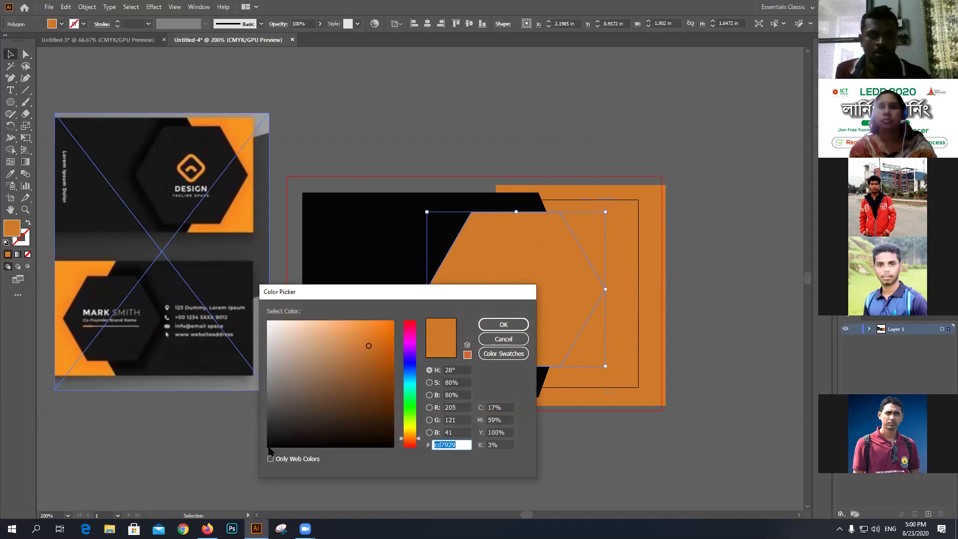
{"action": "left_click", "coordinate": [271, 447]}
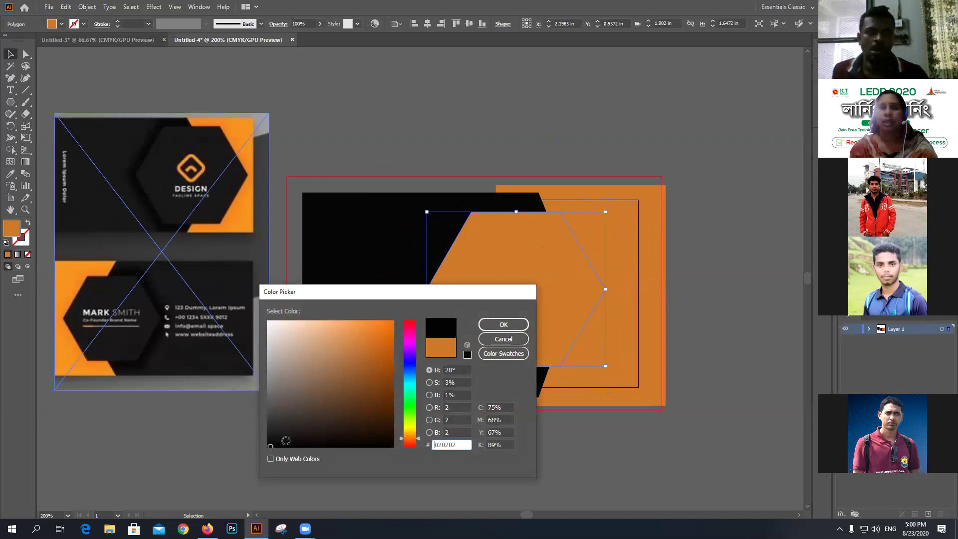
{"action": "left_click", "coordinate": [490, 326]}
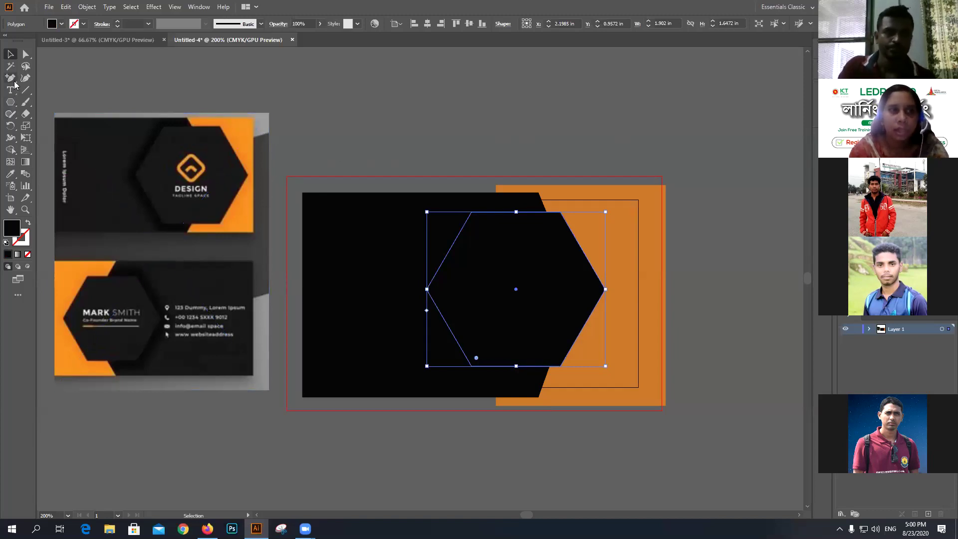
{"action": "left_click", "coordinate": [11, 174]}
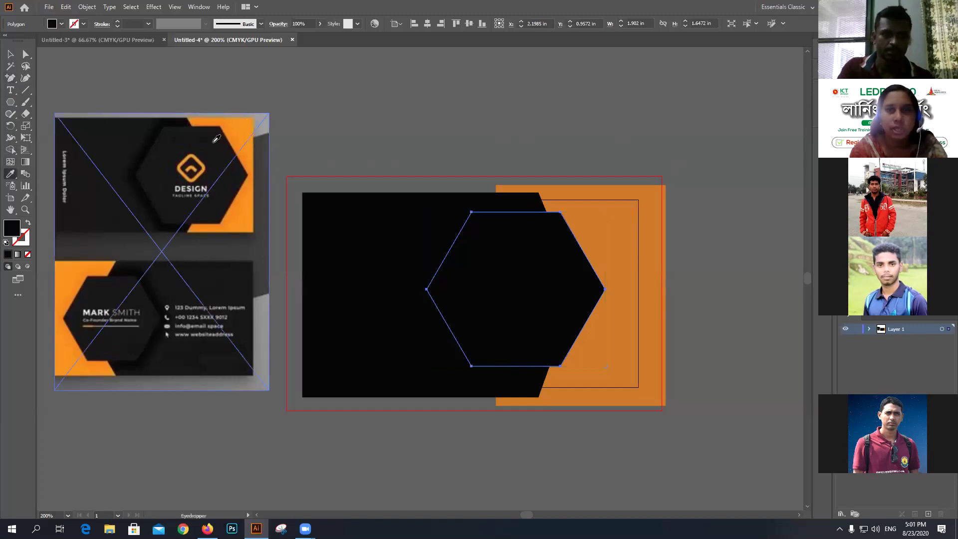
{"action": "left_click", "coordinate": [217, 140]}
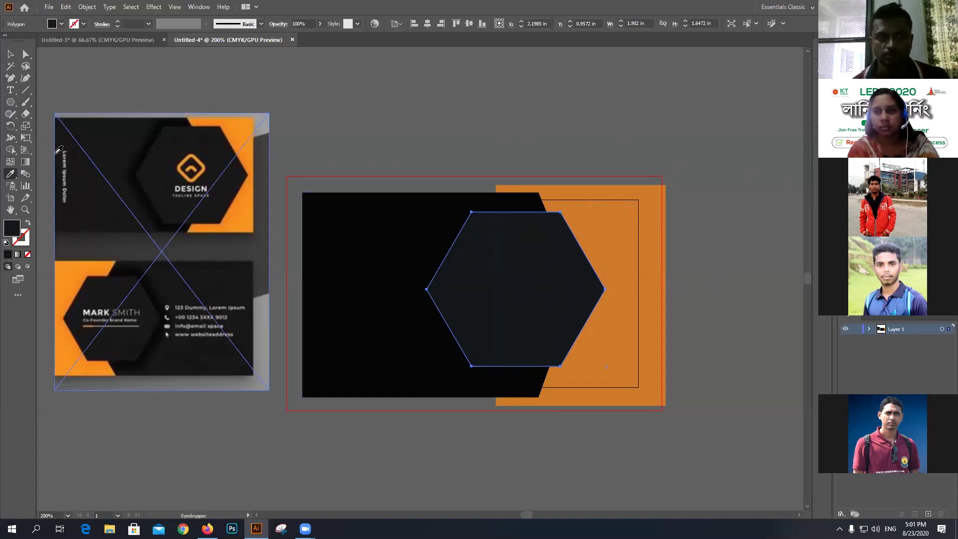
{"action": "left_click", "coordinate": [13, 102]}
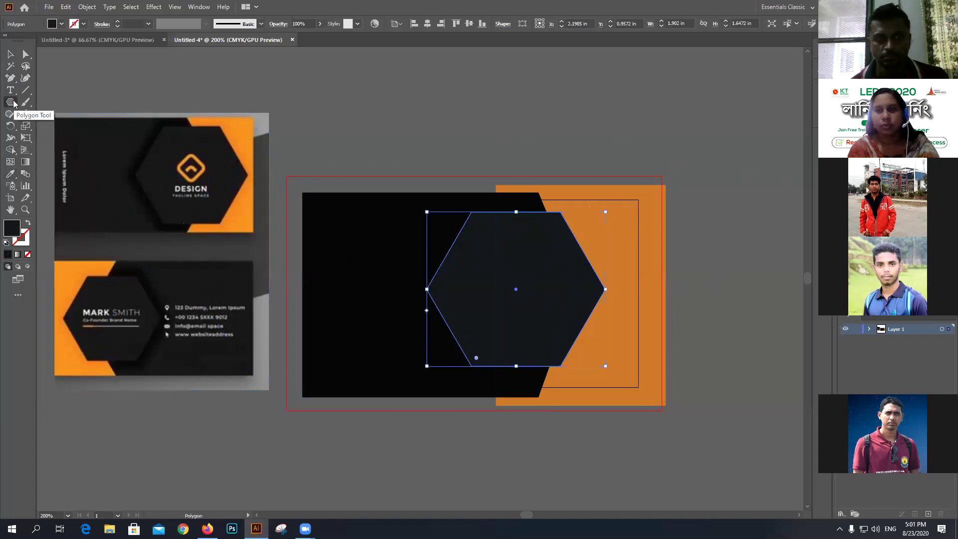
- Nudge the hexagon right two arrow-key steps, then select the orange rectangle
{"action": "key", "text": "Right"}
{"action": "key", "text": "Right"}
{"action": "key", "text": "Right"}
{"action": "key", "text": "Right"}
{"action": "key", "text": "Right"}
{"action": "key", "text": "Right"}
{"action": "key", "text": "Right"}
{"action": "key", "text": "Right"}
{"action": "key", "text": "Right"}
{"action": "key", "text": "Right"}
{"action": "key", "text": "Right"}
{"action": "key", "text": "Right"}
{"action": "key", "text": "Right"}
{"action": "key", "text": "Right"}
{"action": "key", "text": "Right"}
{"action": "key", "text": "Right"}
{"action": "key", "text": "Right"}
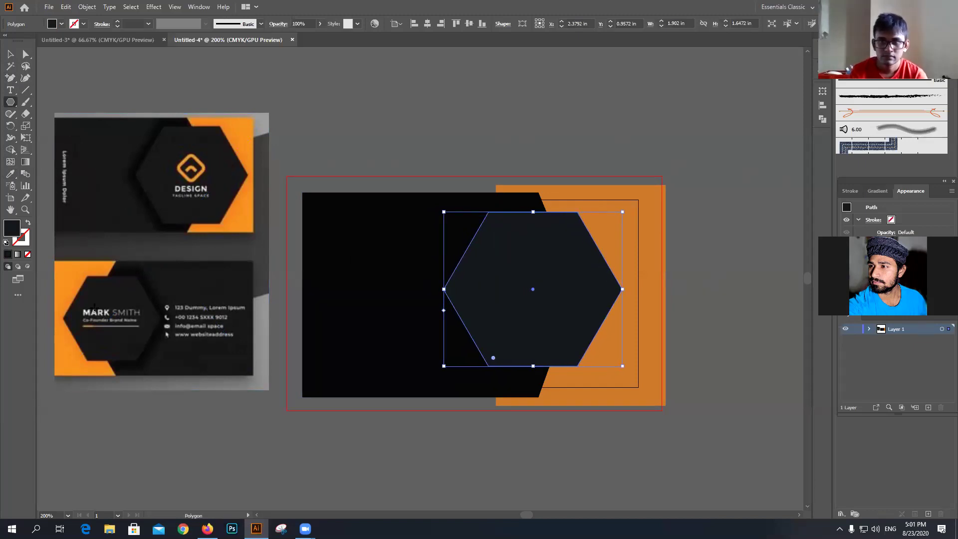
{"action": "key", "text": "Right"}
{"action": "key", "text": "Right"}
{"action": "key", "text": "Right"}
{"action": "key", "text": "Right"}
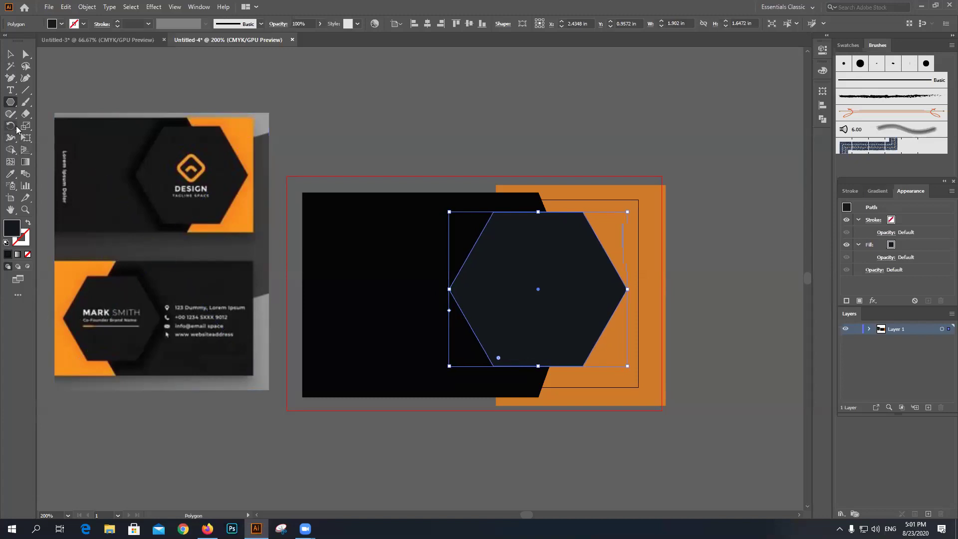
{"action": "left_click_drag", "start_coordinate": [11, 103], "coordinate": [61, 116]}
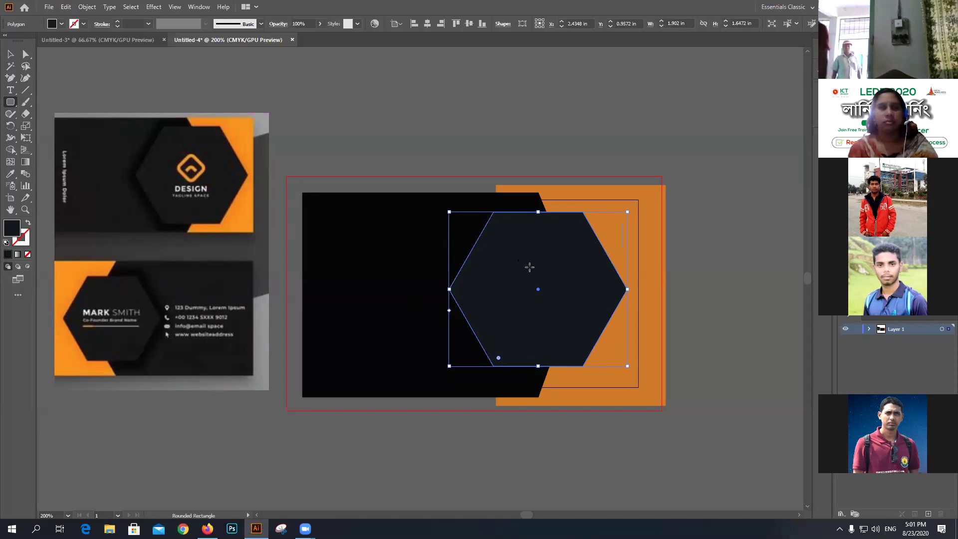
{"action": "left_click", "coordinate": [11, 54]}
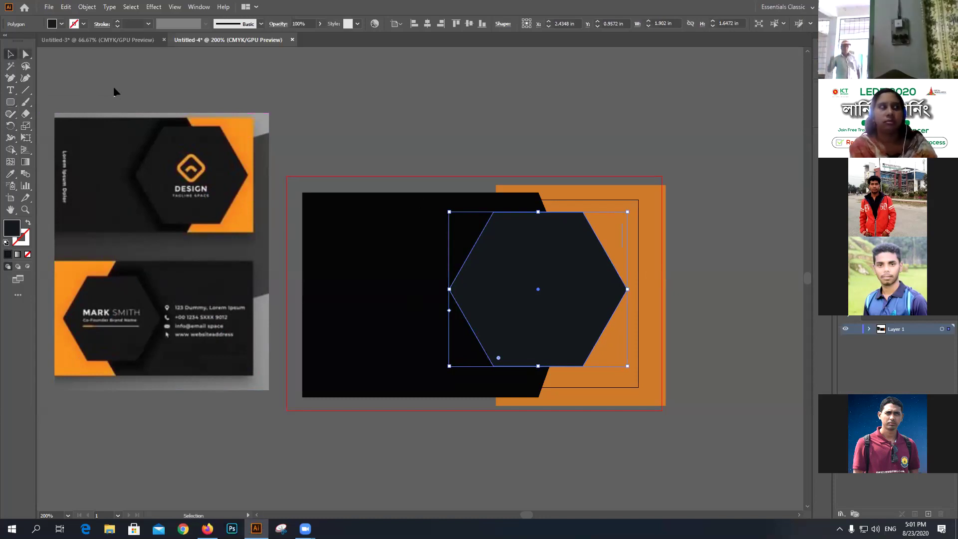
{"action": "left_click", "coordinate": [630, 236]}
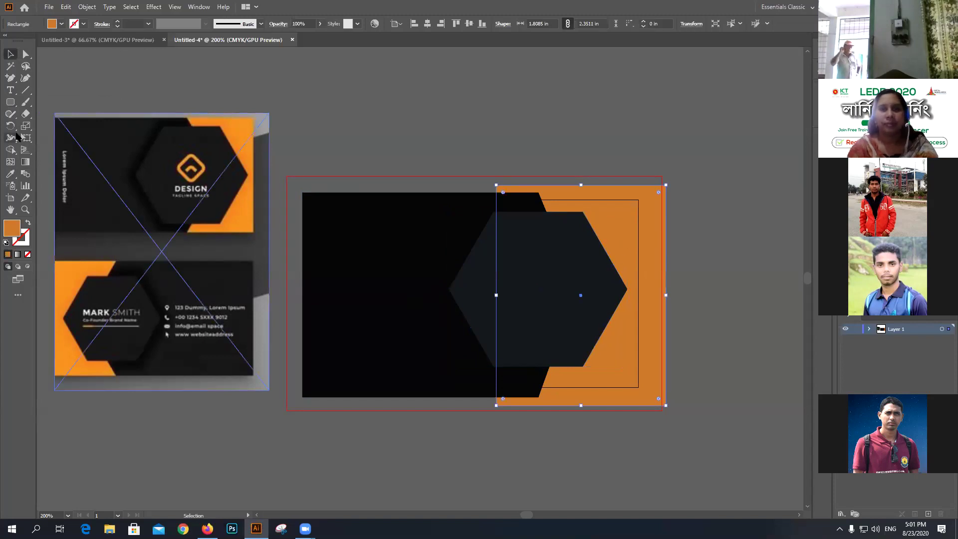
- Draw a roughly 1.0904 x 0.7526 in orange rounded rectangle centred in the hexagon, replacing a smaller attempt
{"action": "left_click", "coordinate": [10, 103]}
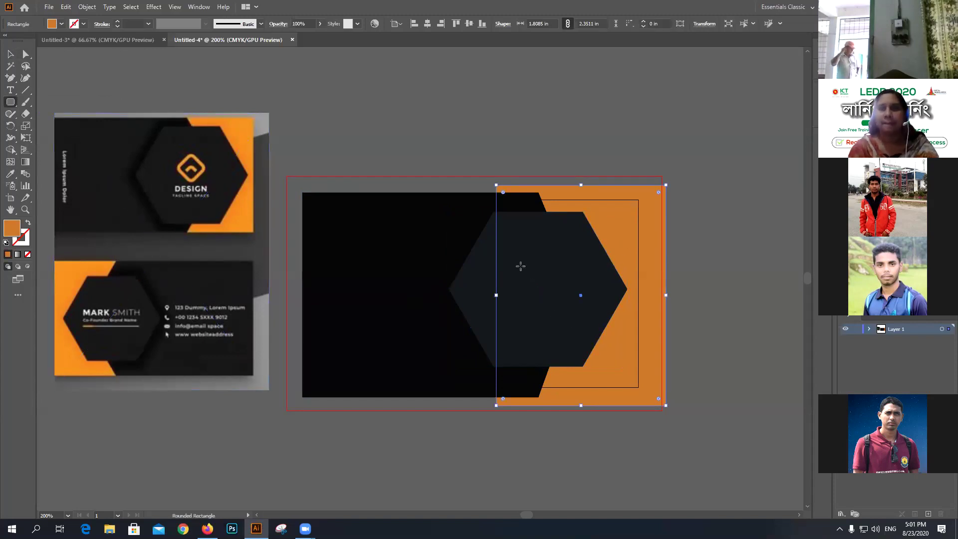
{"action": "left_click_drag", "start_coordinate": [522, 266], "coordinate": [578, 311]}
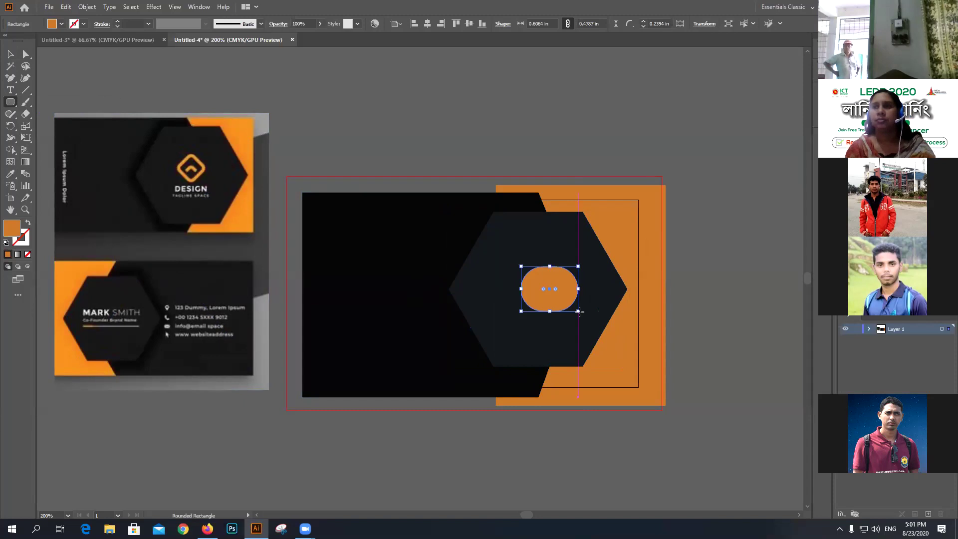
{"action": "key", "text": "Delete"}
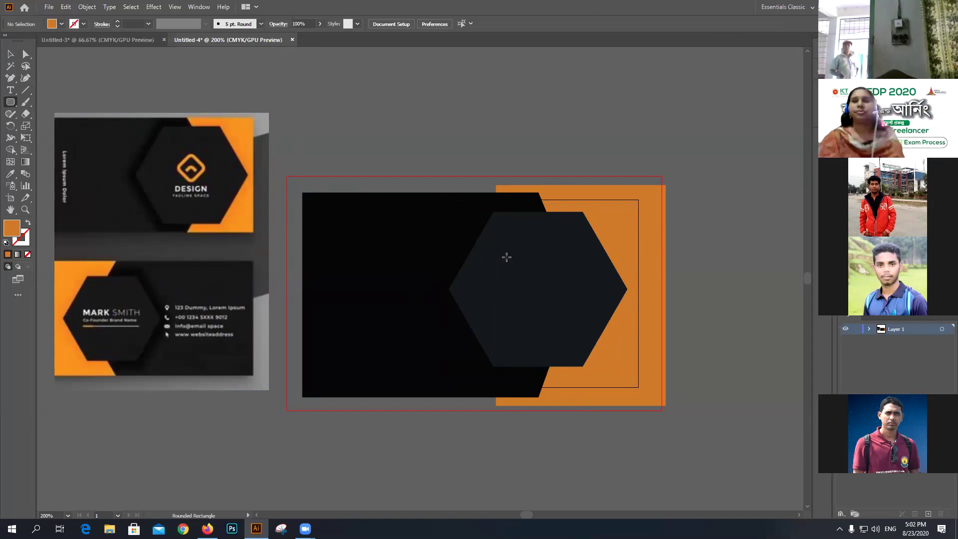
{"action": "left_click_drag", "start_coordinate": [512, 261], "coordinate": [616, 337]}
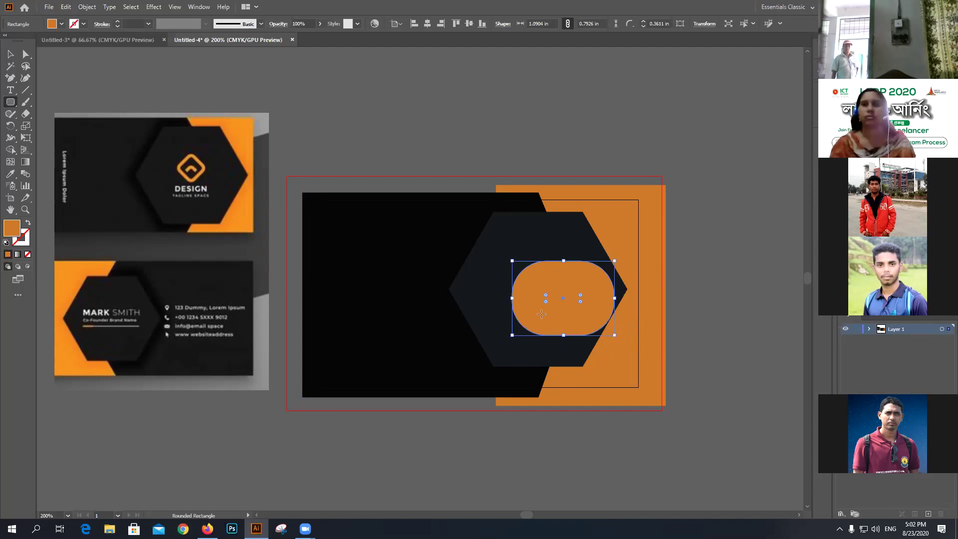
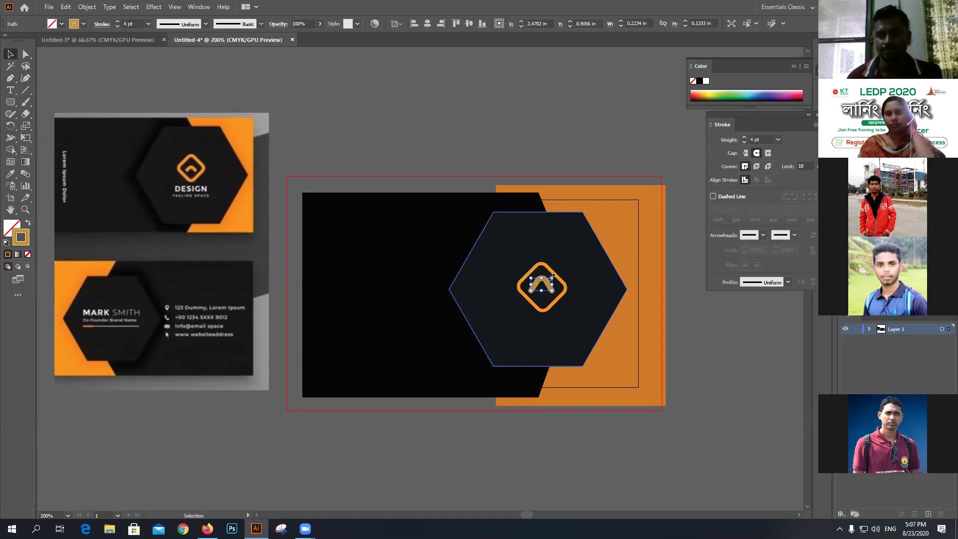
- Shrink the chevron, set a 3 pt stroke, and sample the orange rectangle to make an orange outline
{"action": "left_click_drag", "start_coordinate": [552, 276], "coordinate": [546, 282]}
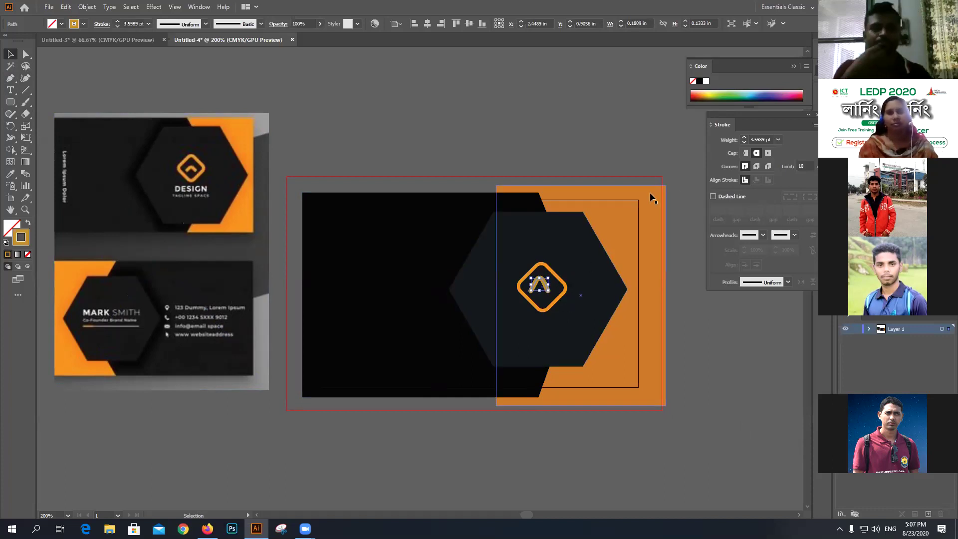
{"action": "left_click", "coordinate": [744, 143]}
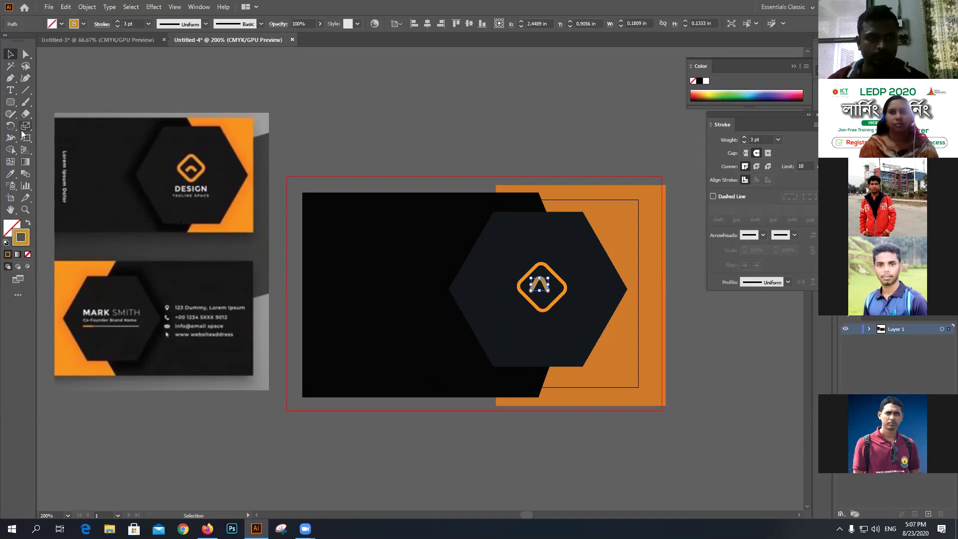
{"action": "left_click", "coordinate": [10, 174]}
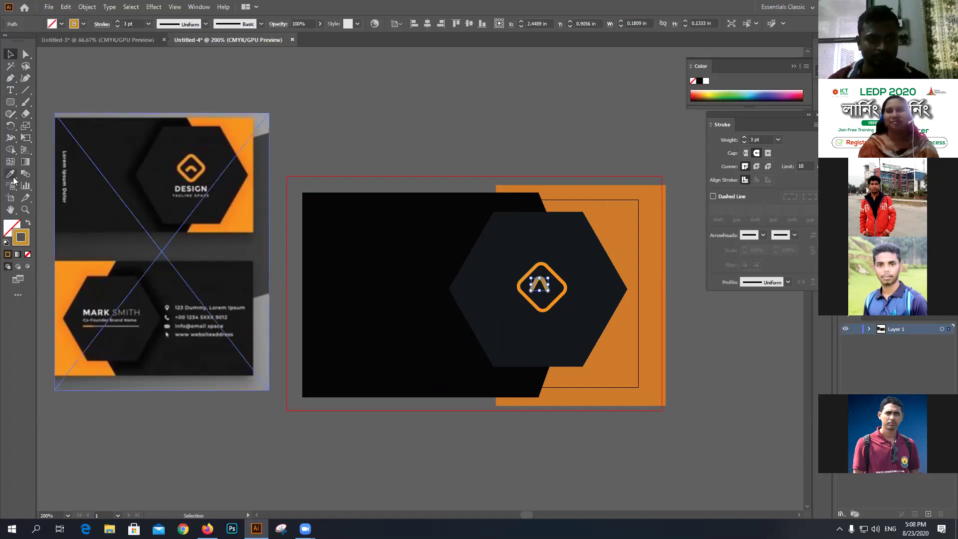
{"action": "left_click", "coordinate": [629, 240]}
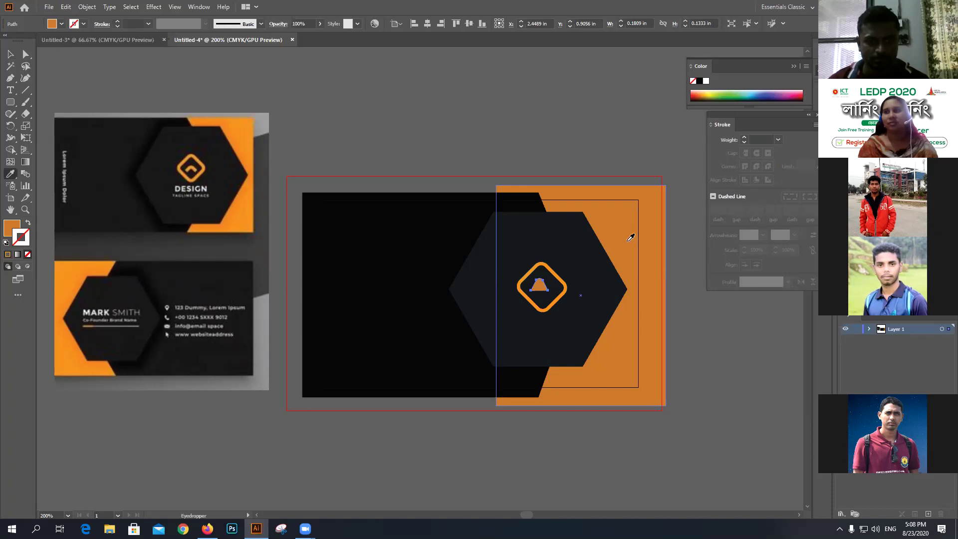
{"action": "key", "text": "shift+x"}
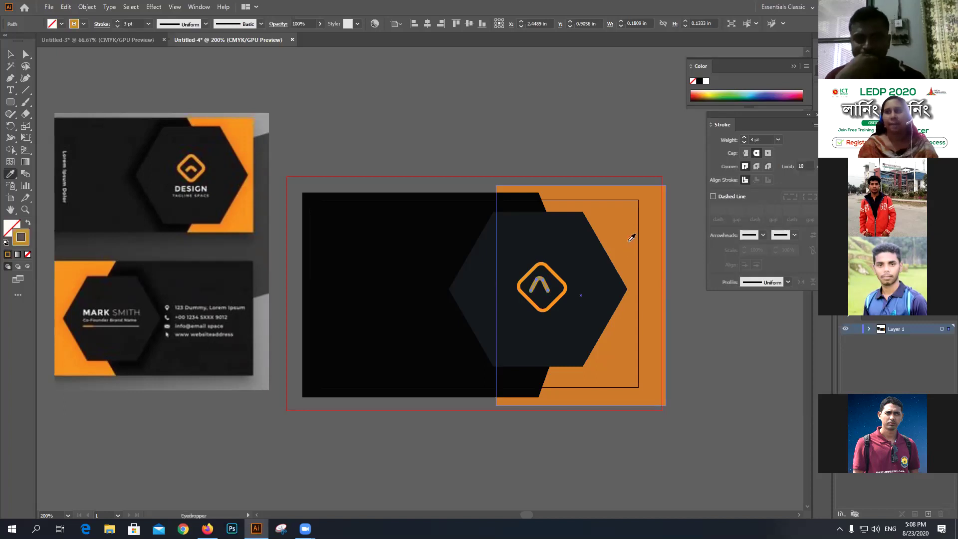
{"action": "left_click", "coordinate": [659, 210]}
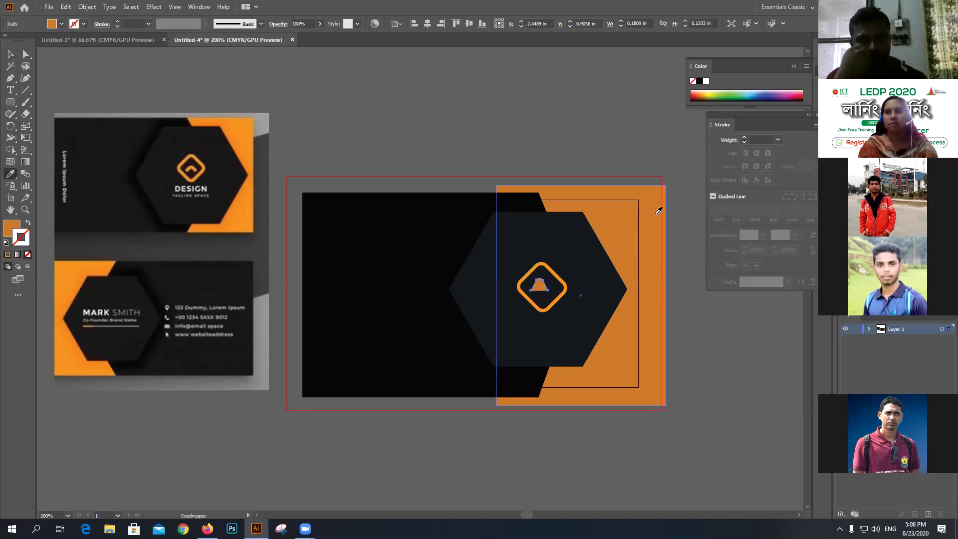
{"action": "key", "text": "shift+x"}
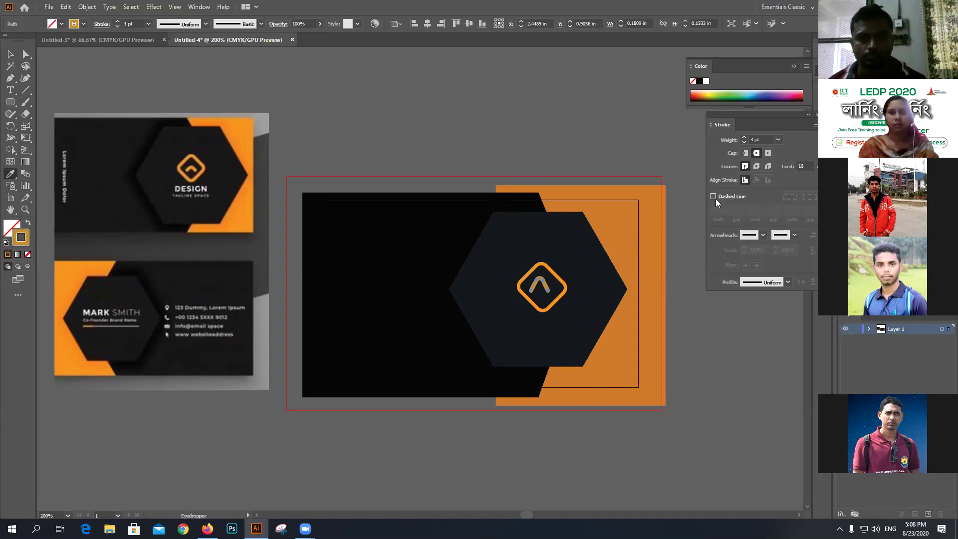
- Review the chevron's outline colour in the Color Picker and confirm it
{"action": "double_click", "coordinate": [25, 240]}
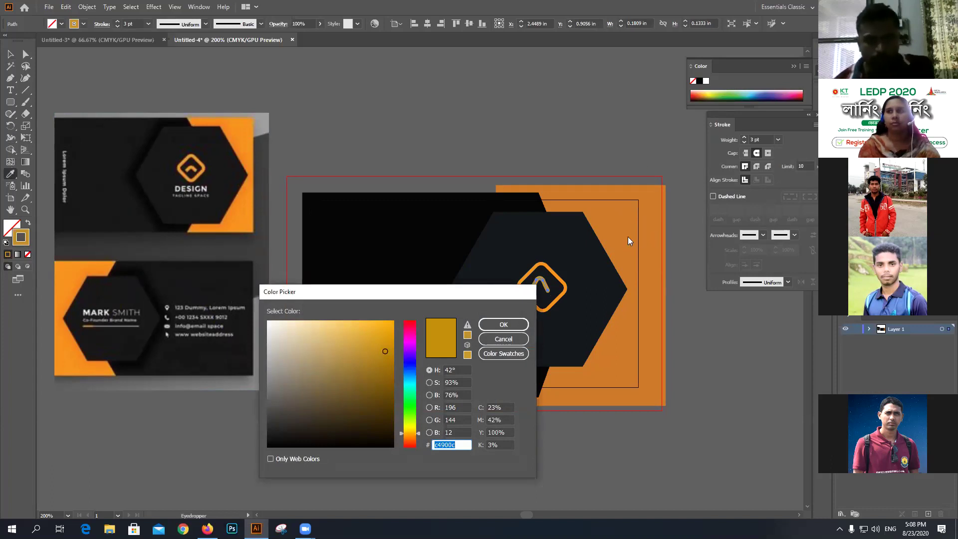
{"action": "left_click", "coordinate": [435, 287]}
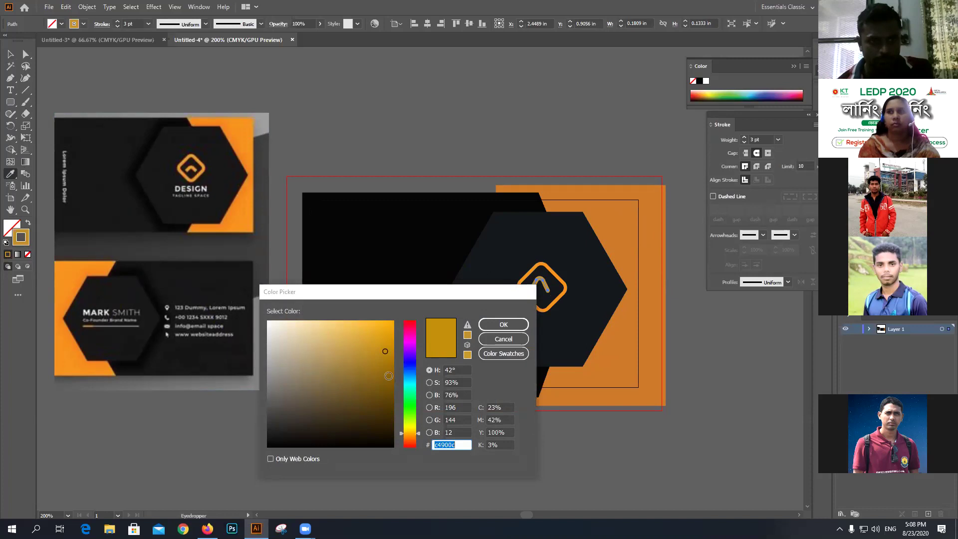
{"action": "left_click", "coordinate": [513, 326]}
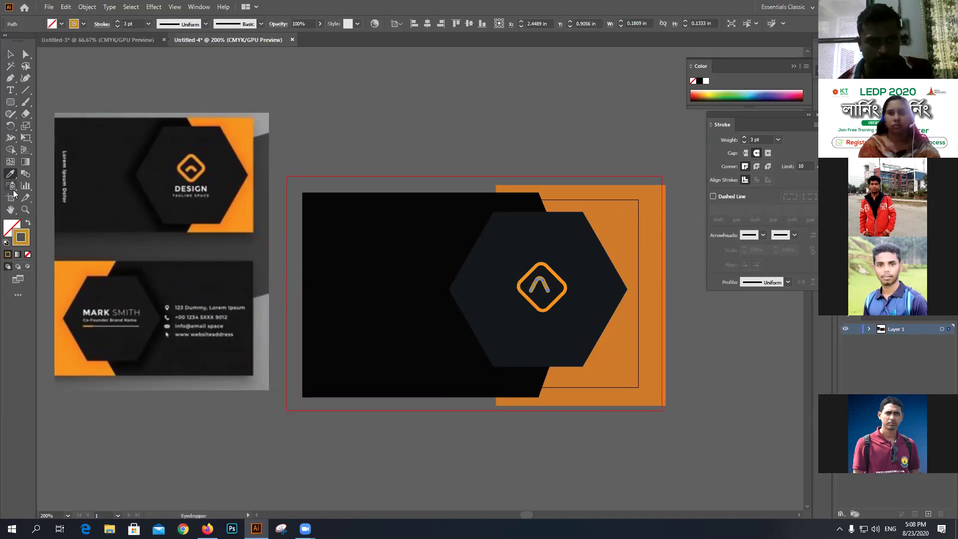
- Eyedropper the orange rectangle onto the chevron and check its cd7929 fill colour
{"action": "left_click", "coordinate": [615, 217]}
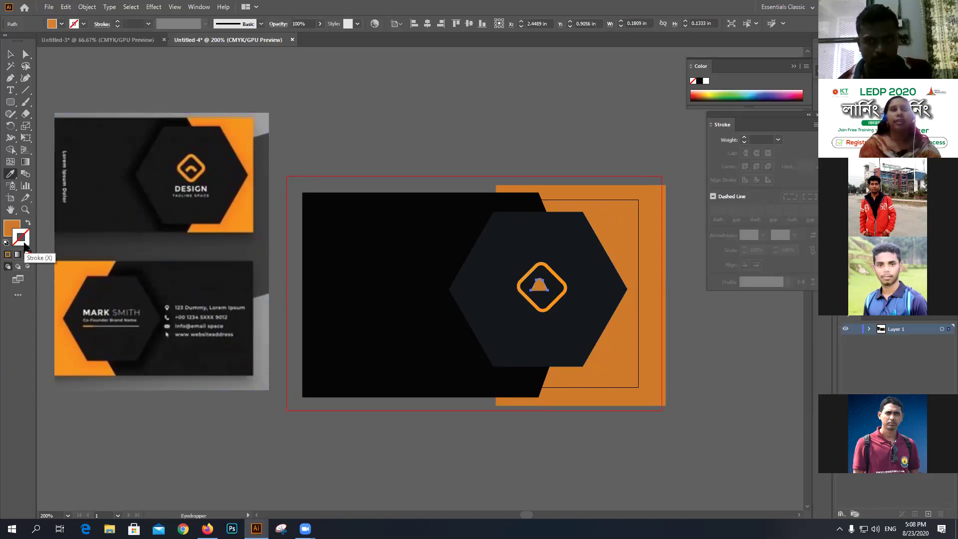
{"action": "double_click", "coordinate": [23, 242]}
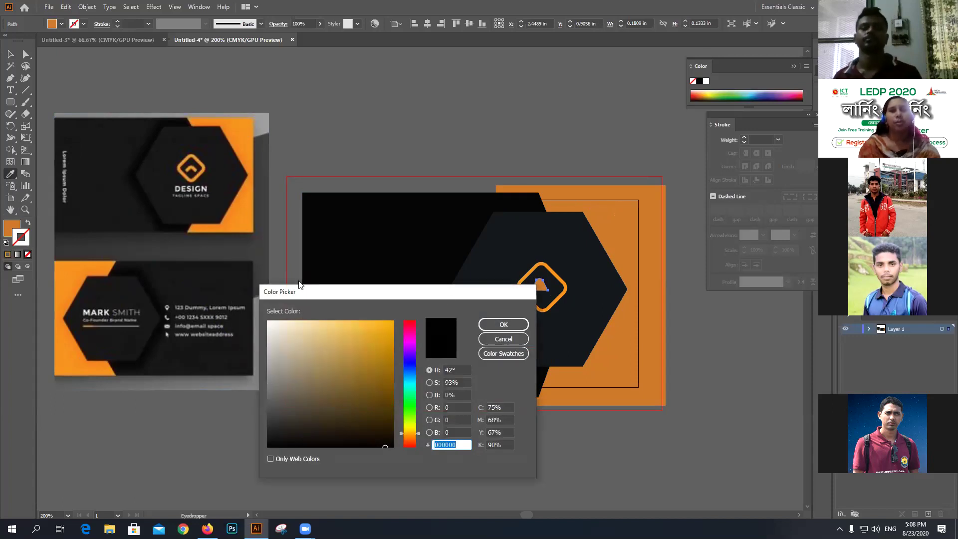
{"action": "left_click", "coordinate": [503, 339]}
{"action": "left_click", "coordinate": [8, 230]}
{"action": "double_click", "coordinate": [8, 230]}
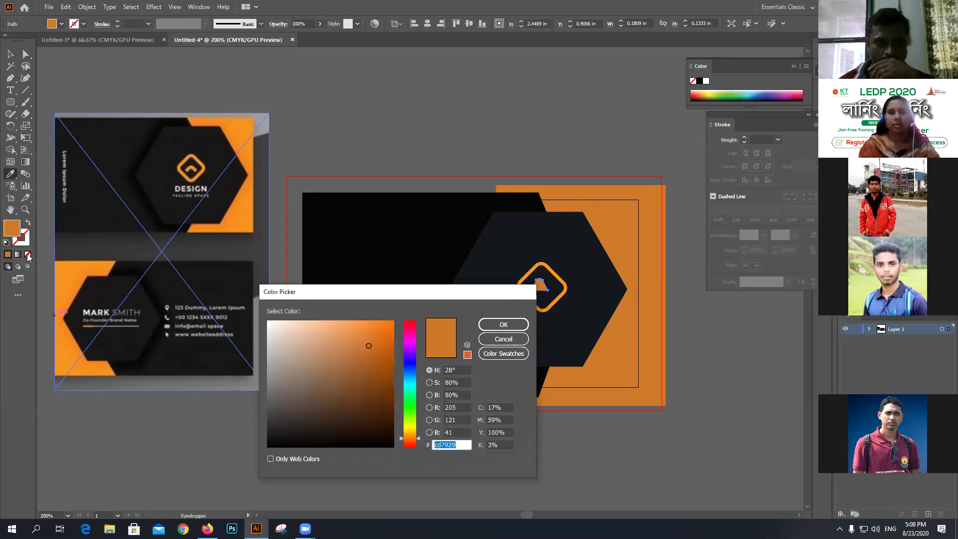
{"action": "left_click", "coordinate": [501, 340]}
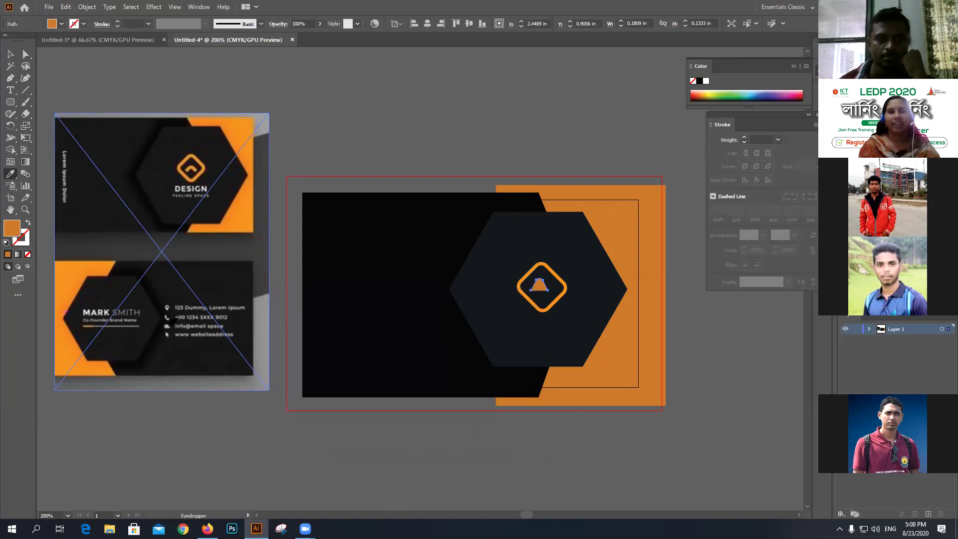
- Remove the chevron's fill and give it a 3 pt cd7929 orange outline
{"action": "left_click", "coordinate": [28, 254]}
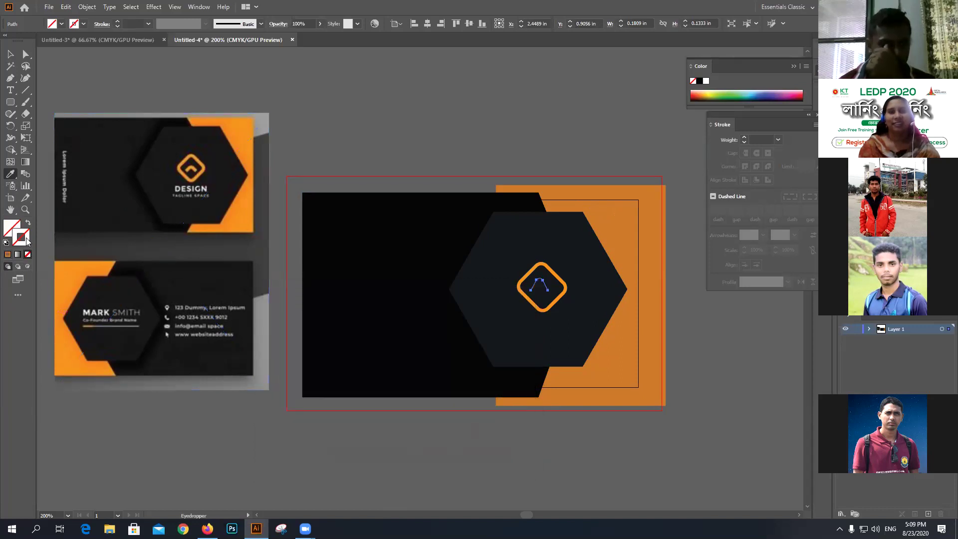
{"action": "double_click", "coordinate": [26, 241]}
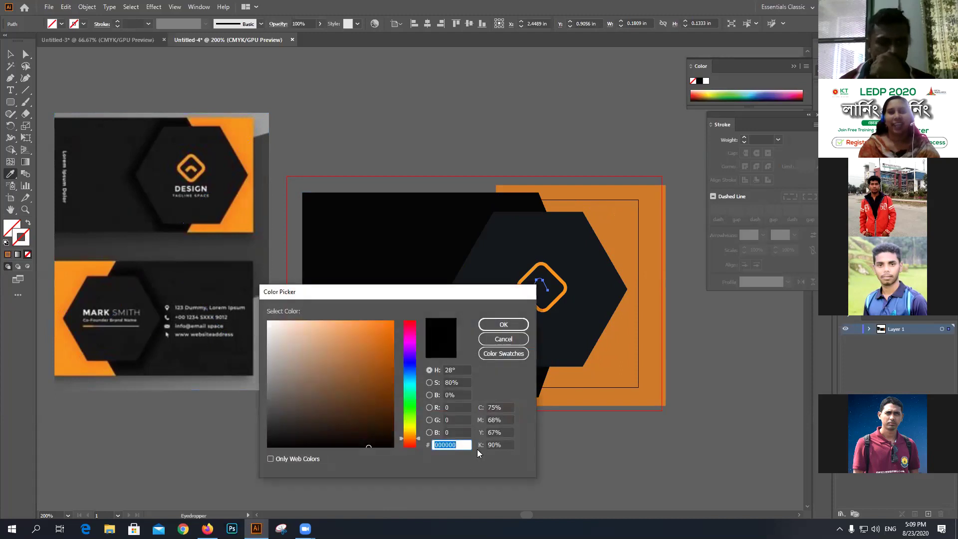
{"action": "type", "text": "cd7929"}
{"action": "left_click", "coordinate": [505, 324]}
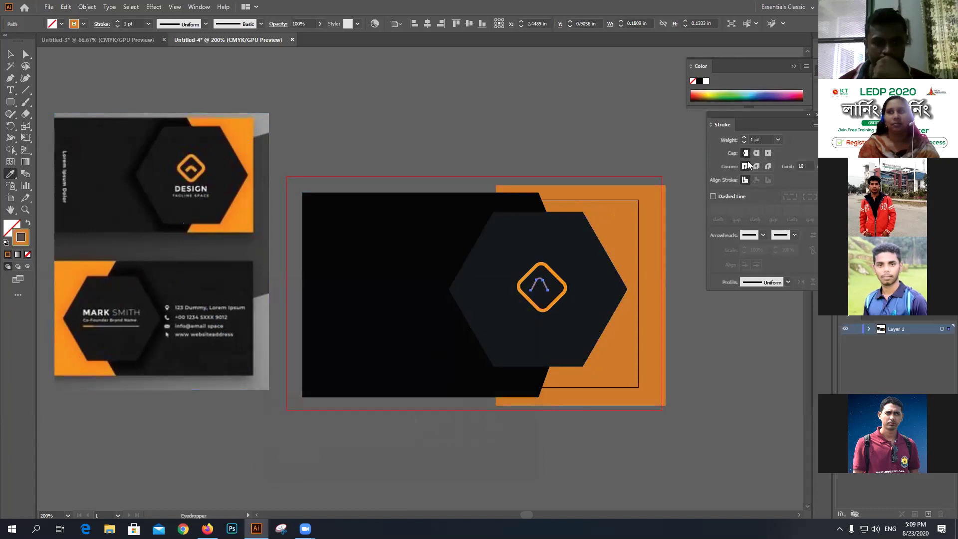
{"action": "left_click", "coordinate": [744, 138]}
{"action": "left_click", "coordinate": [745, 137]}
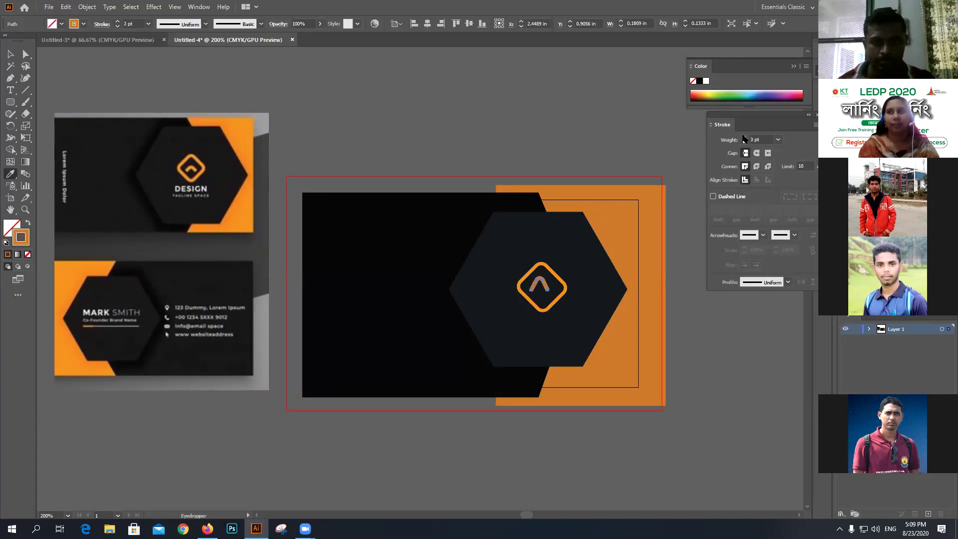
- Nudge the chevron slightly, then sample a light grey fill with no outline
{"action": "key", "text": "Right"}
{"action": "key", "text": "Right"}
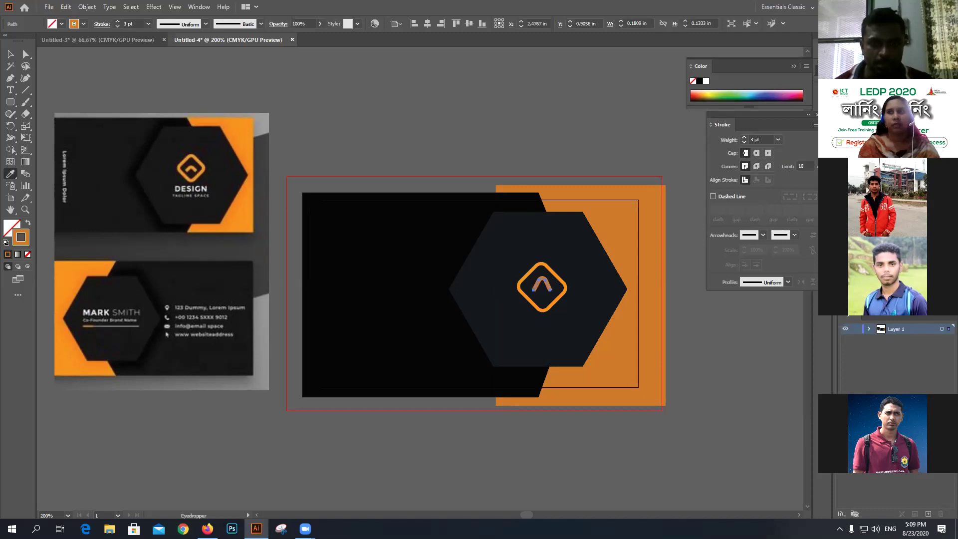
{"action": "key", "text": "Left"}
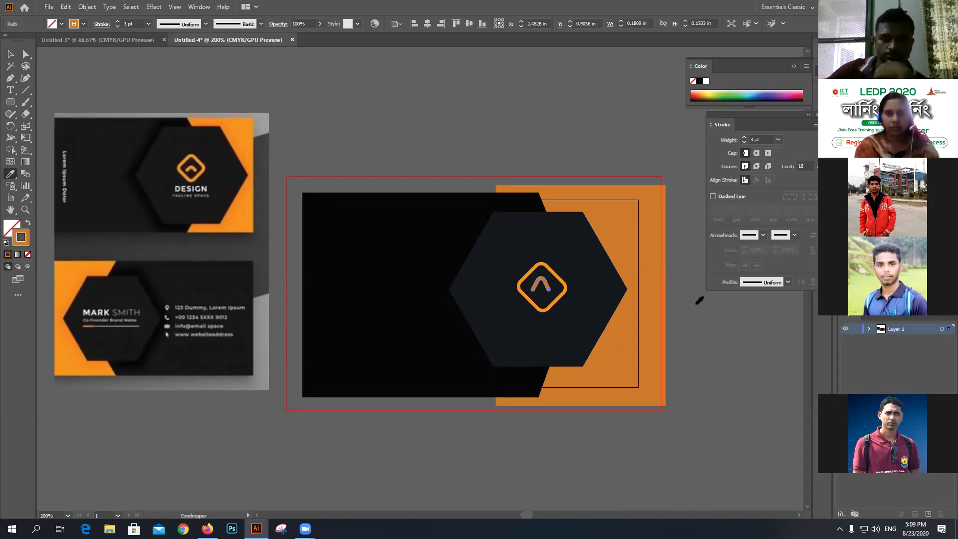
{"action": "left_click", "coordinate": [646, 149]}
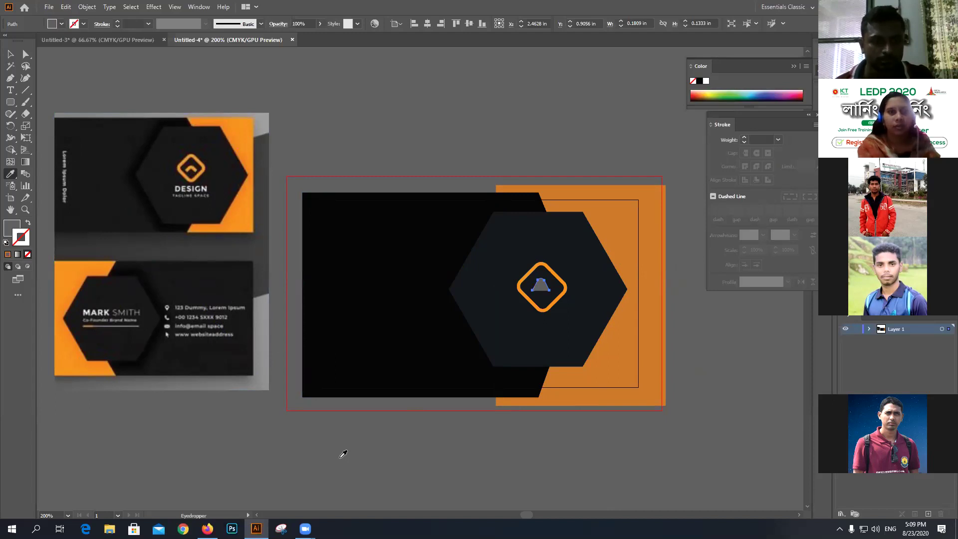
{"action": "left_click", "coordinate": [10, 90]}
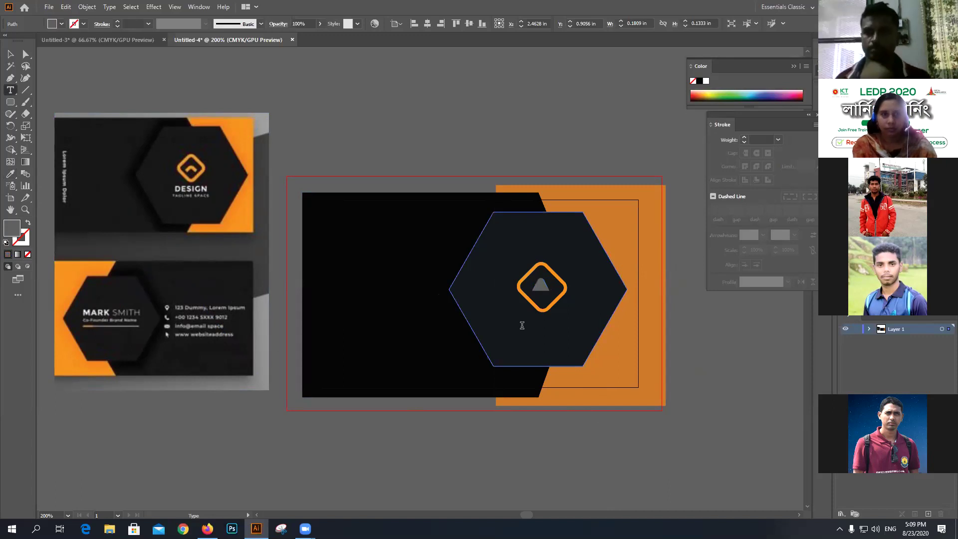
- Type 'DESIGN' below the diamond and fill it near-white f9f7f8
{"action": "left_click", "coordinate": [523, 323]}
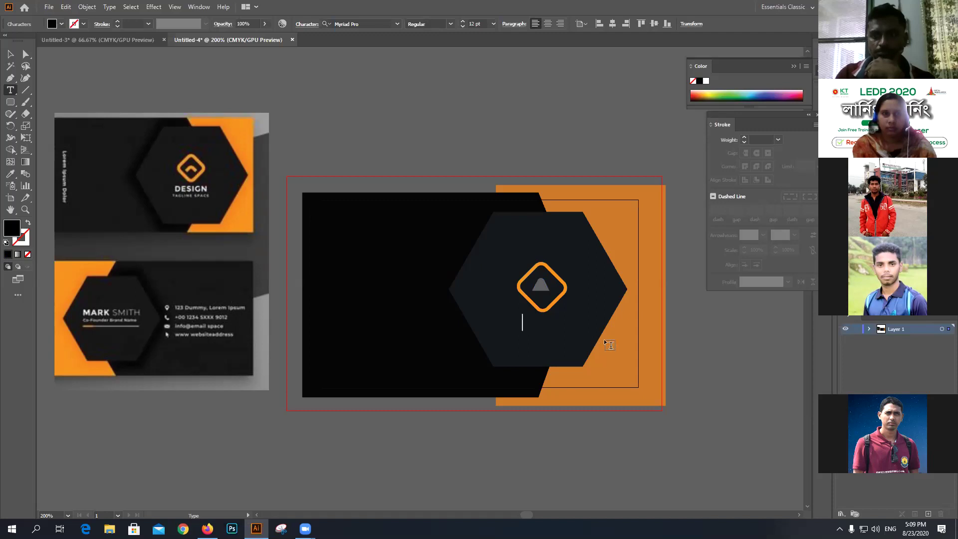
{"action": "type", "text": "DES"}
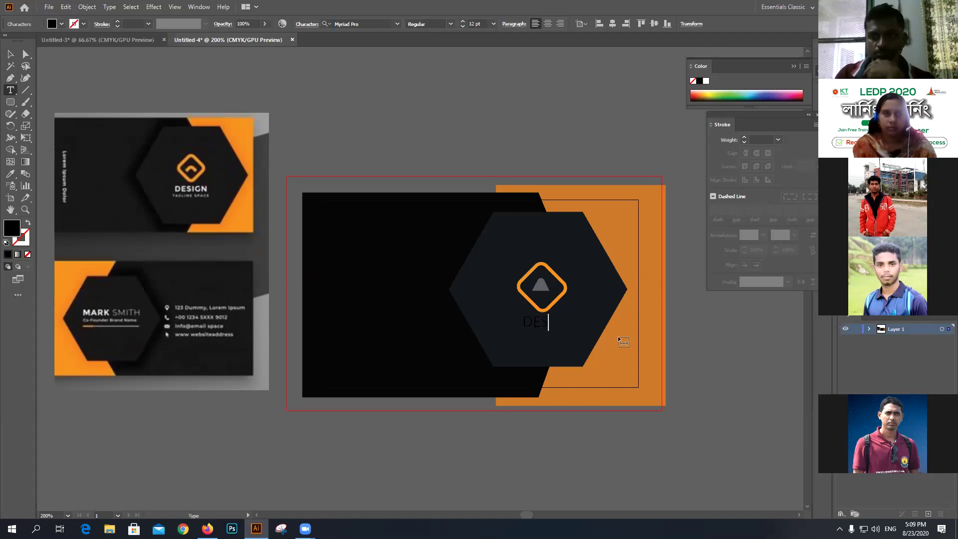
{"action": "type", "text": "IGN"}
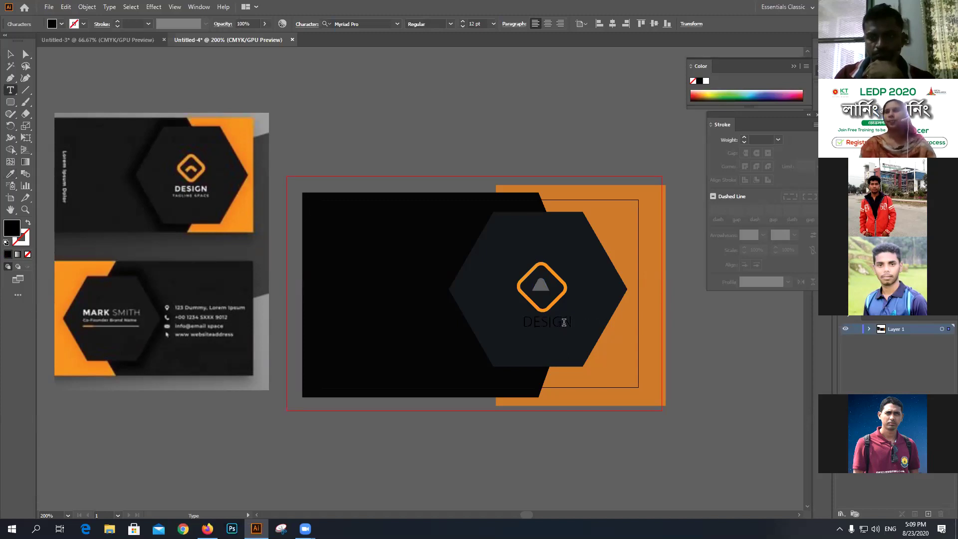
{"action": "left_click_drag", "start_coordinate": [572, 322], "coordinate": [521, 322]}
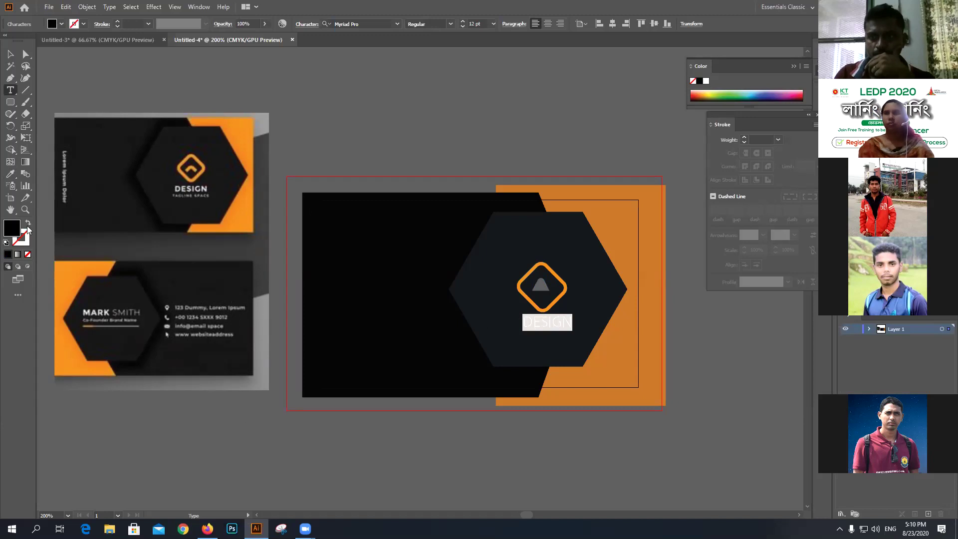
{"action": "double_click", "coordinate": [13, 229]}
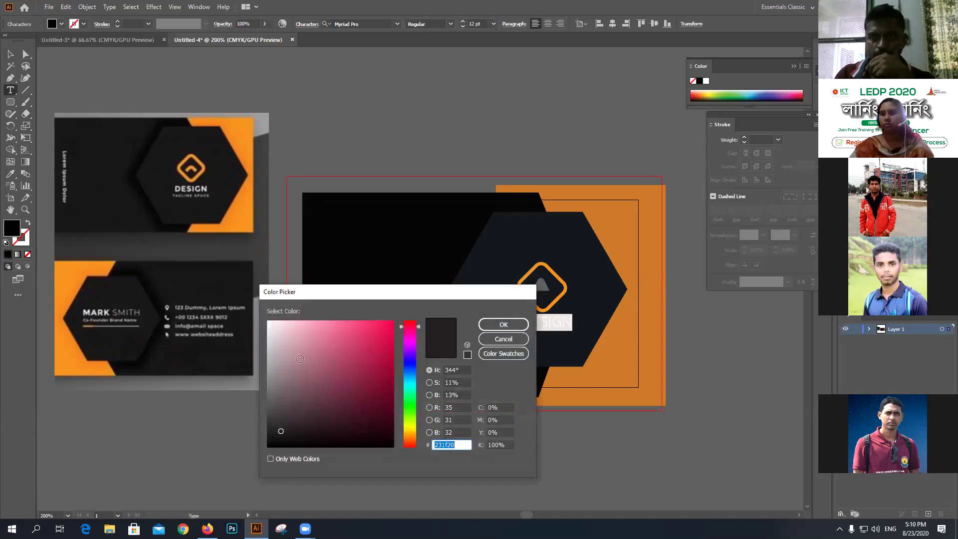
{"action": "left_click", "coordinate": [268, 323]}
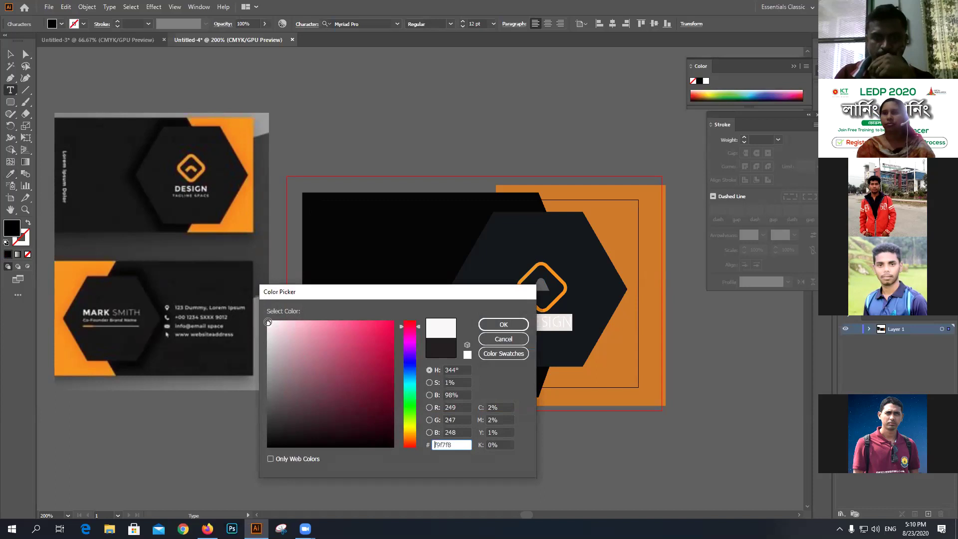
{"action": "left_click", "coordinate": [516, 324]}
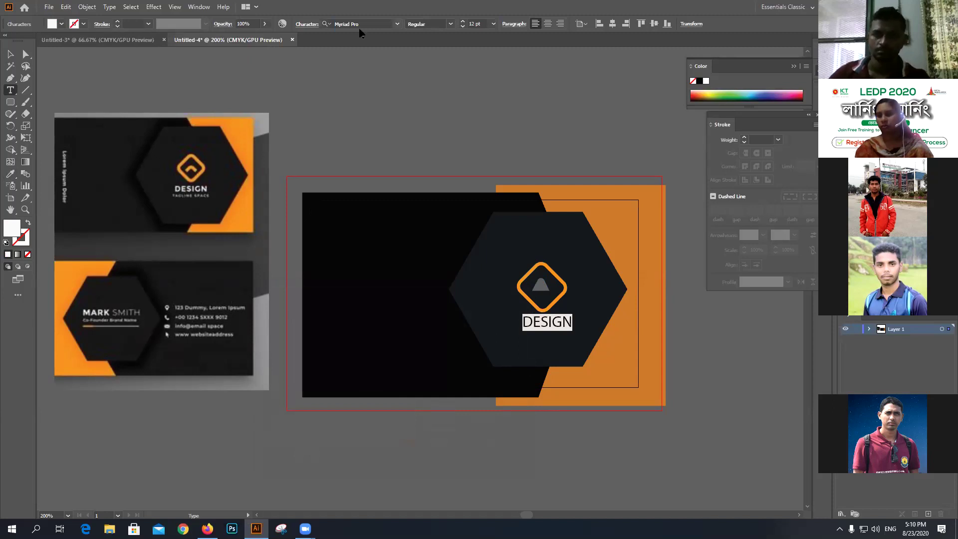
- Set the DESIGN text in Montserrat Bold
{"action": "left_click", "coordinate": [394, 25]}
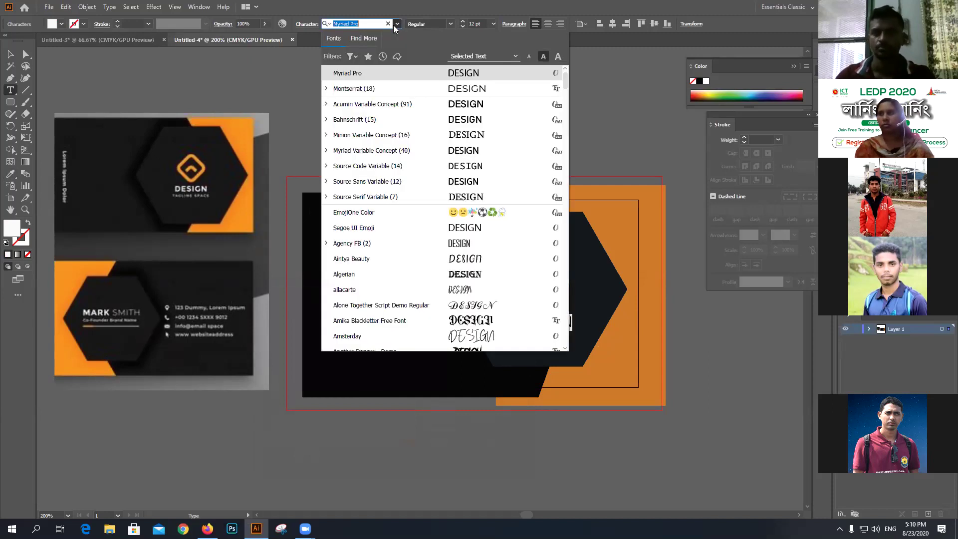
{"action": "left_click", "coordinate": [355, 93]}
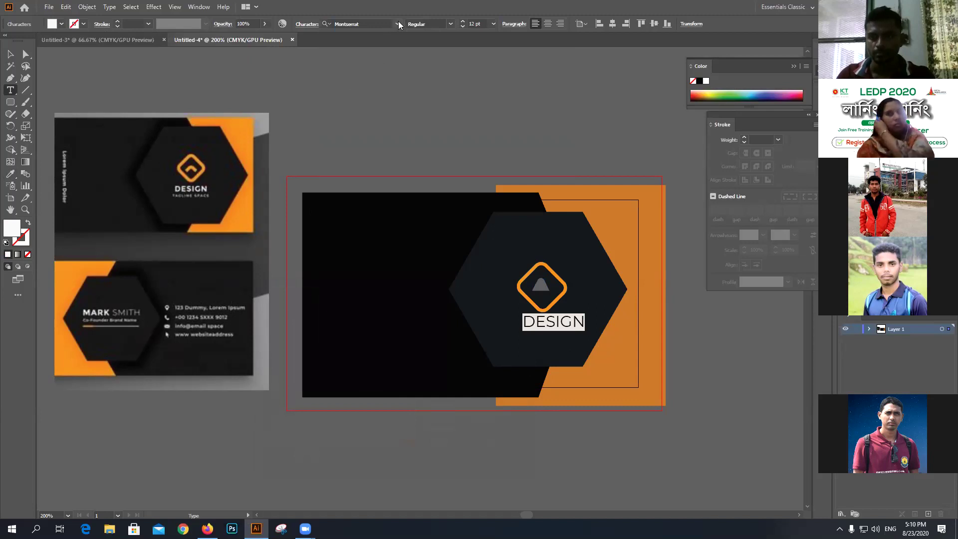
{"action": "left_click", "coordinate": [398, 23]}
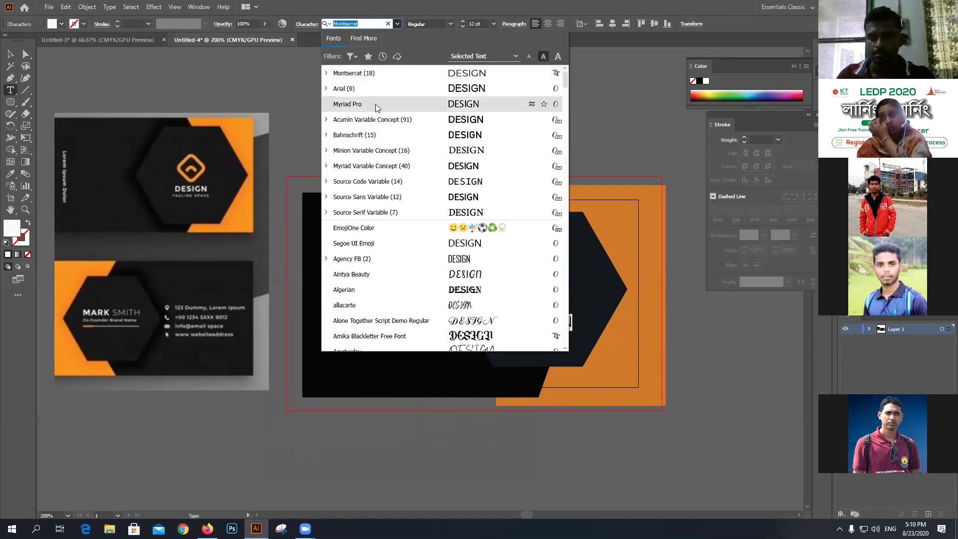
{"action": "type", "text": "mon"}
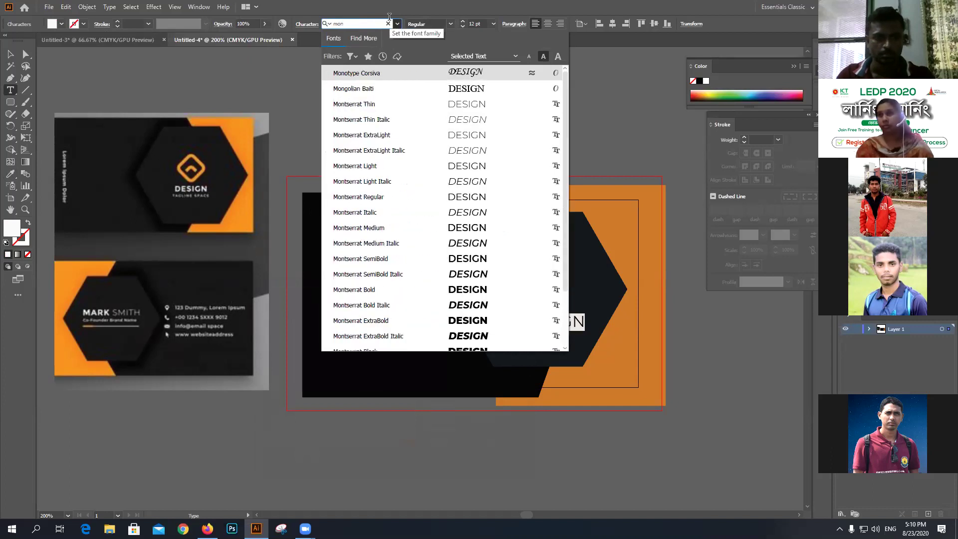
{"action": "left_click", "coordinate": [375, 289]}
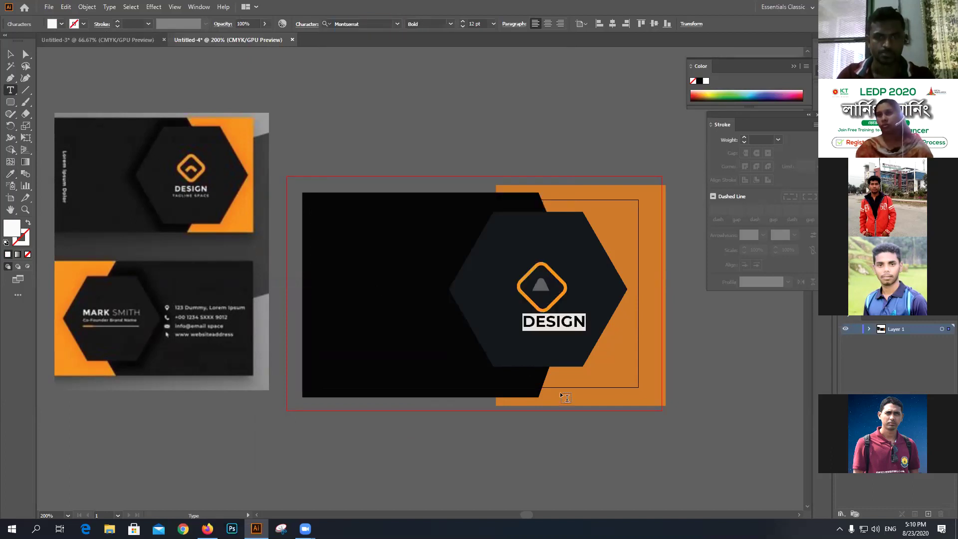
{"action": "key", "text": "Escape"}
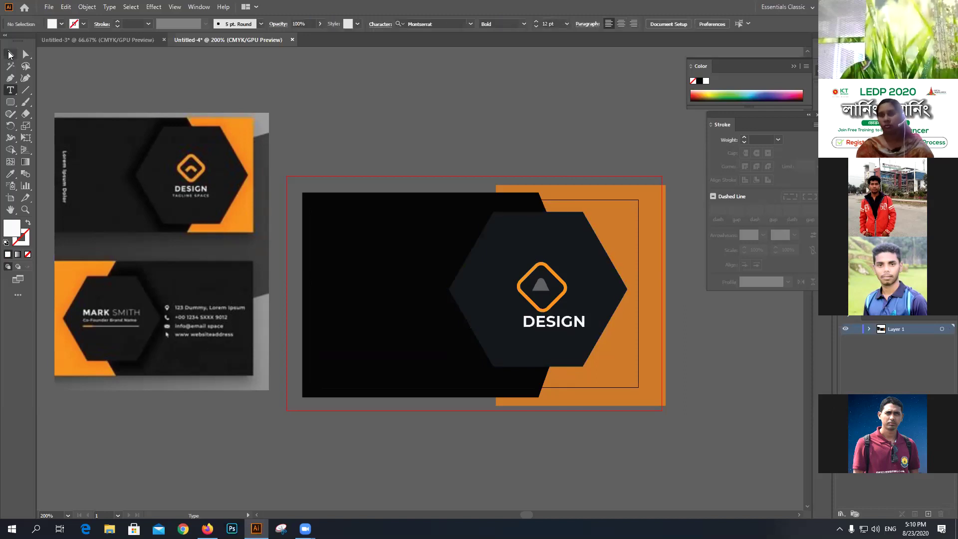
- Nudge the DESIGN title left to centre it under the diamond
{"action": "left_click", "coordinate": [10, 54]}
{"action": "left_click", "coordinate": [563, 325]}
{"action": "key", "text": "Left"}
{"action": "key", "text": "Left"}
{"action": "key", "text": "Left"}
{"action": "key", "text": "Left"}
{"action": "key", "text": "Left"}
{"action": "key", "text": "Down"}
{"action": "key", "text": "Down"}
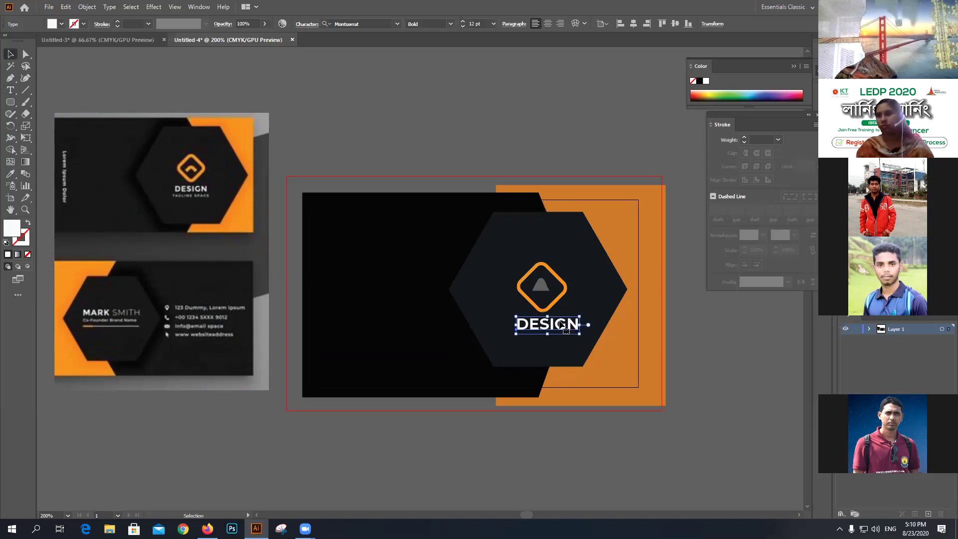
{"action": "key", "text": "Left"}
{"action": "key", "text": "Left"}
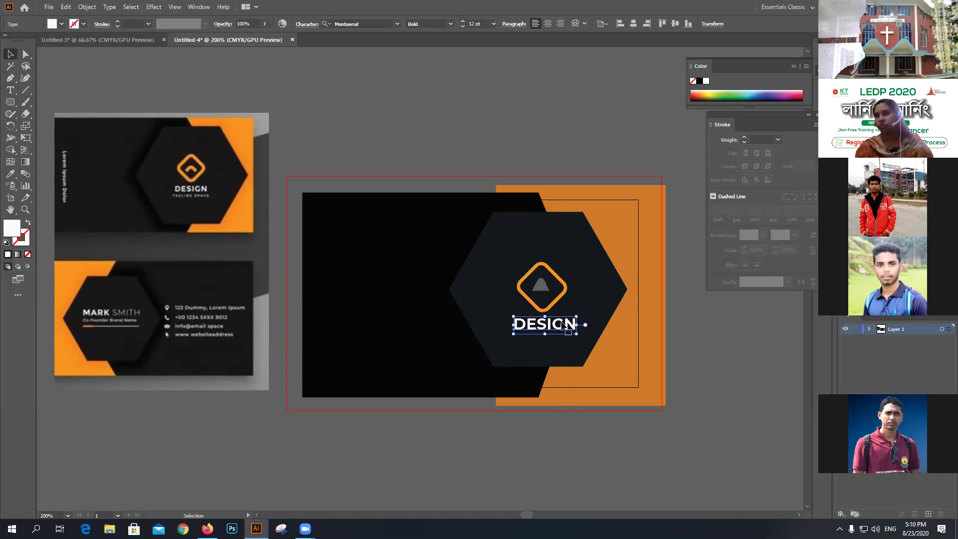
{"action": "key", "text": "Left"}
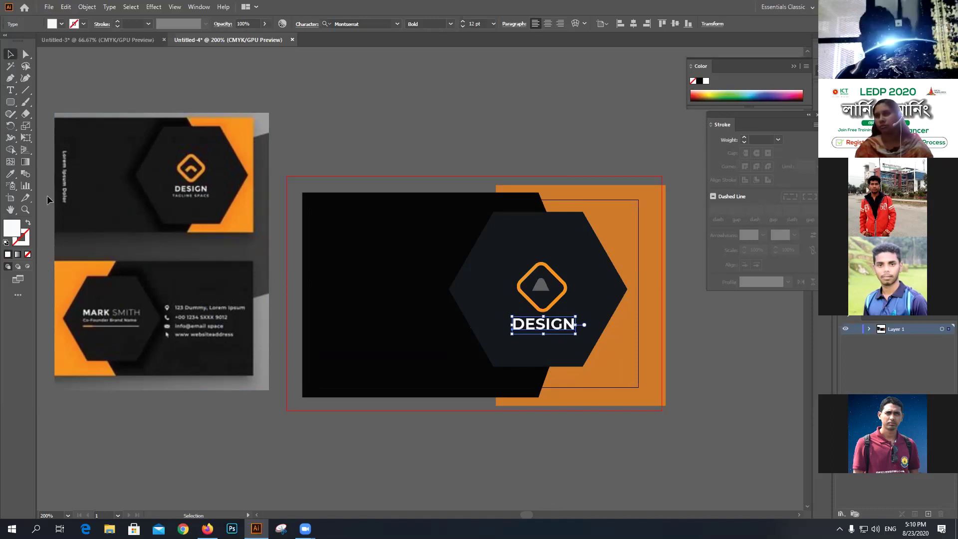
- Type the tagline 'LEDP Project' below DESIGN, correcting typos along the way
{"action": "left_click", "coordinate": [11, 91]}
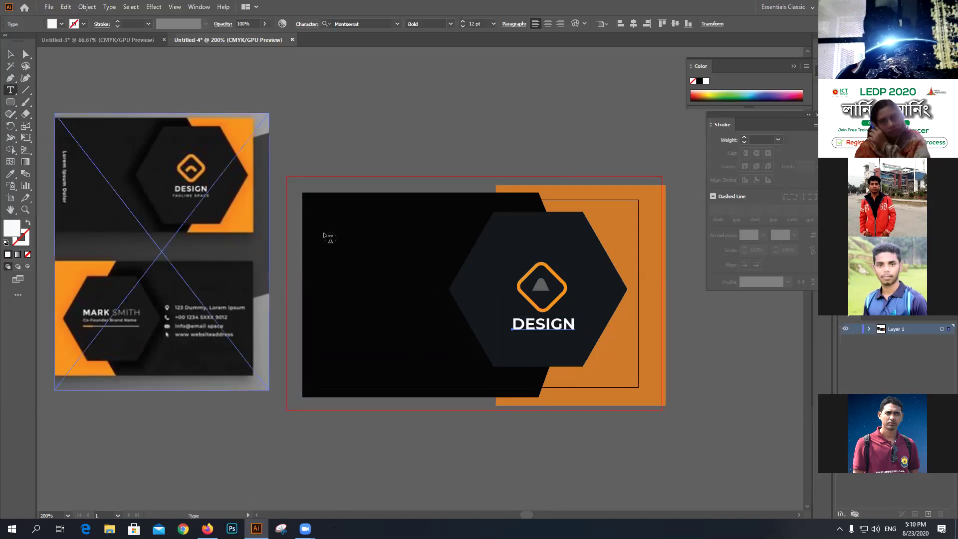
{"action": "left_click", "coordinate": [524, 348]}
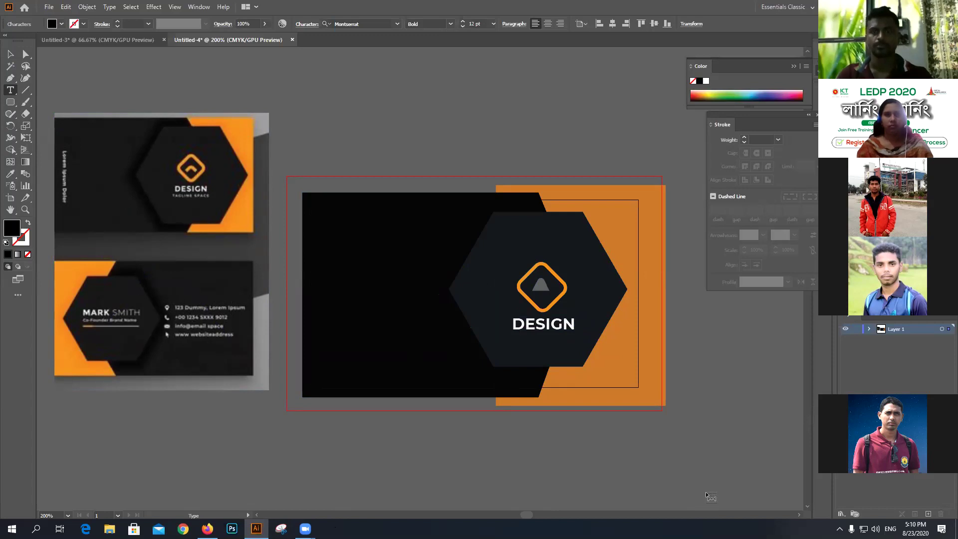
{"action": "type", "text": "LEDO"}
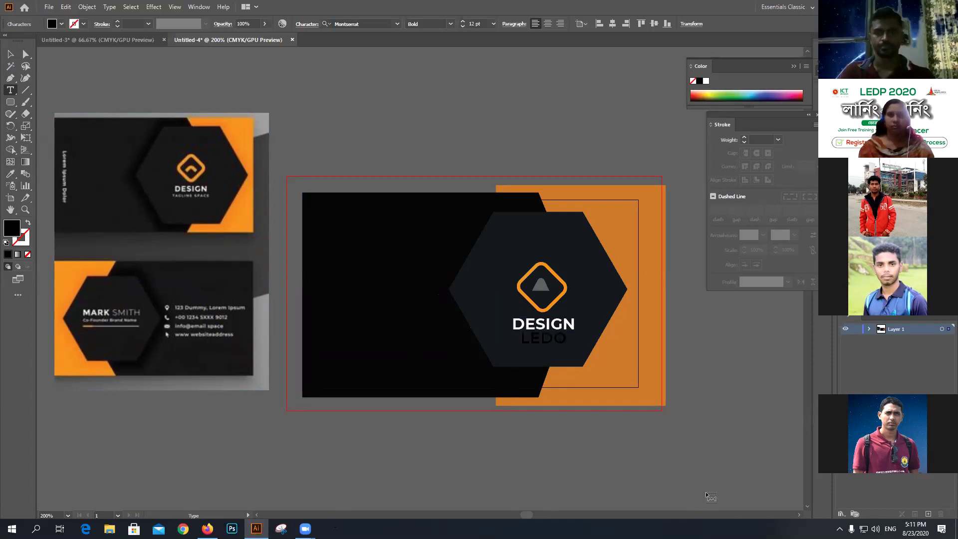
{"action": "key", "text": "BackSpace"}
{"action": "type", "text": "P"}
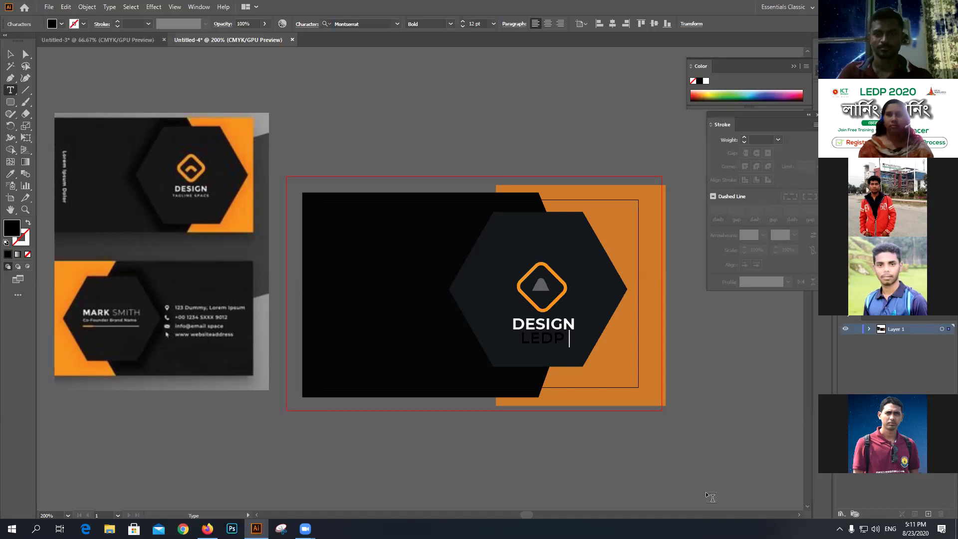
{"action": "key", "text": "BackSpace"}
{"action": "key", "text": "BackSpace"}
{"action": "key", "text": "BackSpace"}
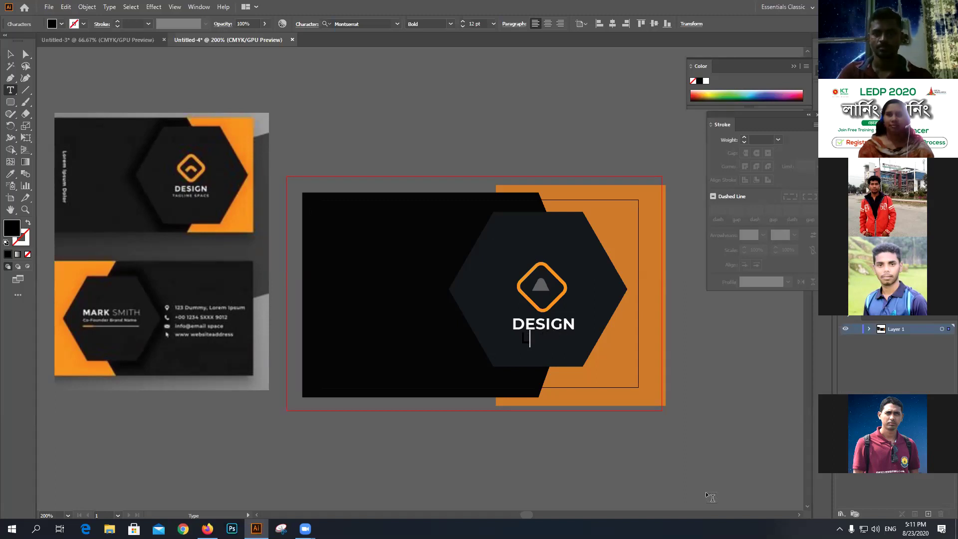
{"action": "type", "text": "E"}
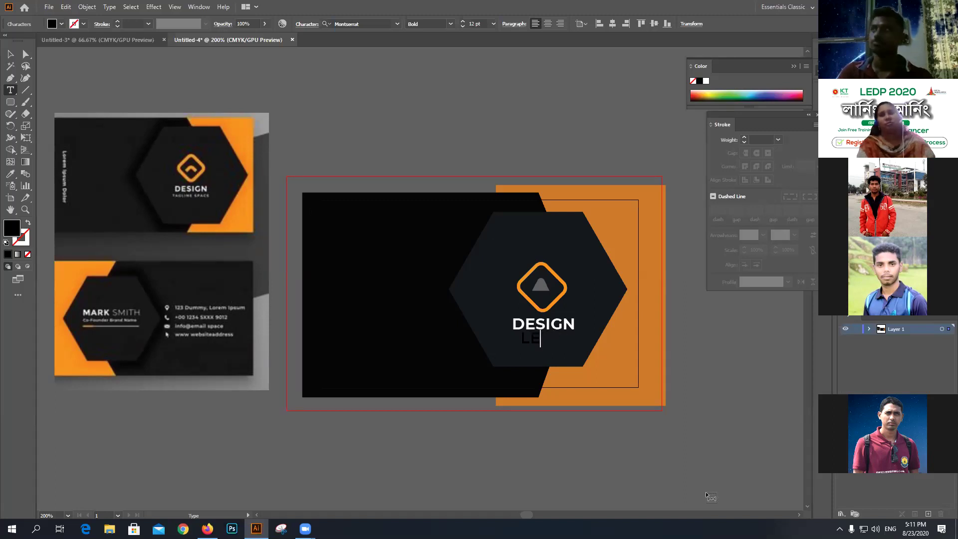
{"action": "type", "text": "DP P"}
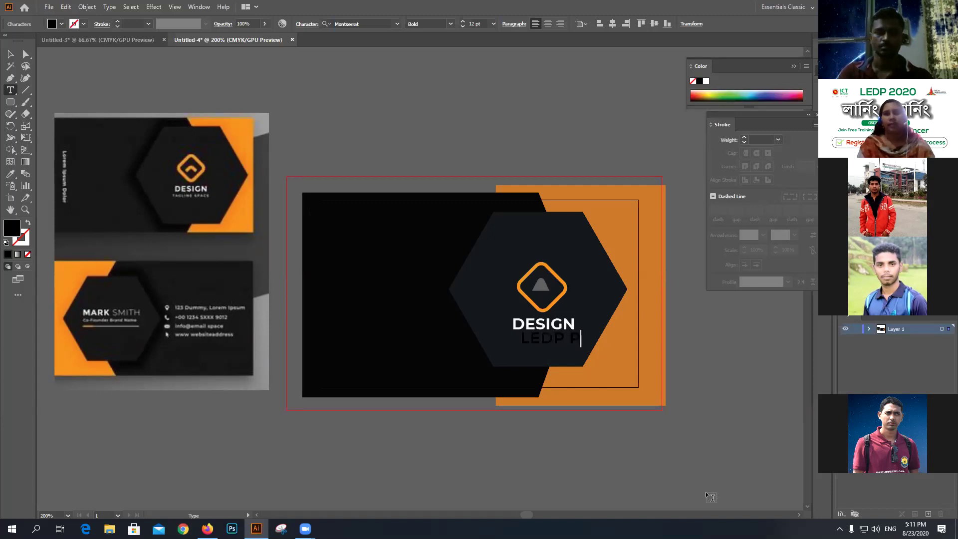
{"action": "type", "text": "roject"}
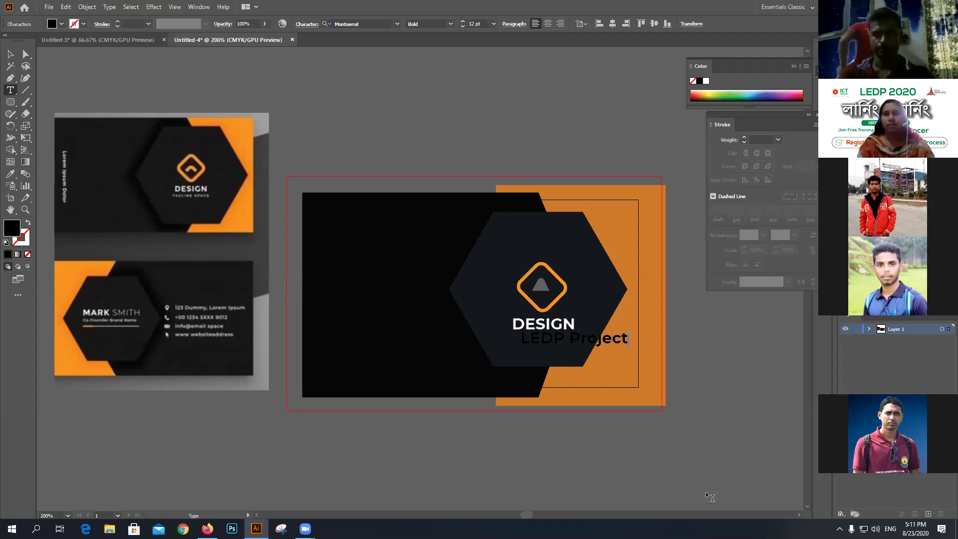
- Select the LEDP Project tagline text and fill it near-white f4f4f4
{"action": "left_click_drag", "start_coordinate": [629, 339], "coordinate": [530, 344]}
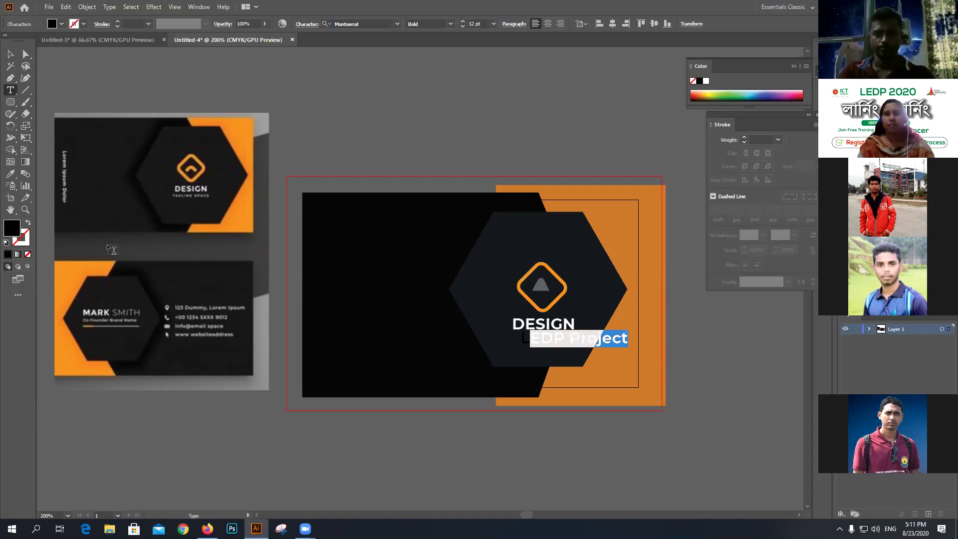
{"action": "left_click_drag", "start_coordinate": [625, 337], "coordinate": [518, 347]}
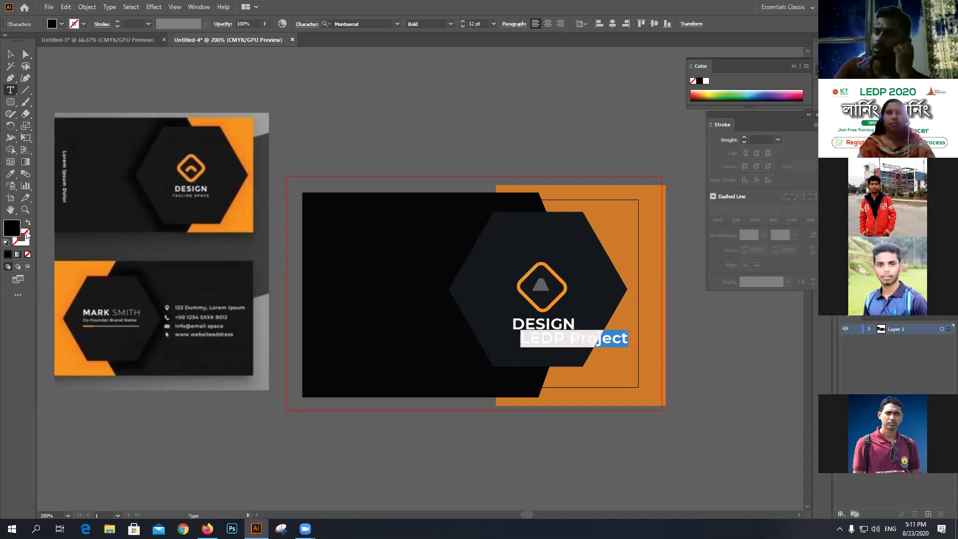
{"action": "double_click", "coordinate": [11, 228]}
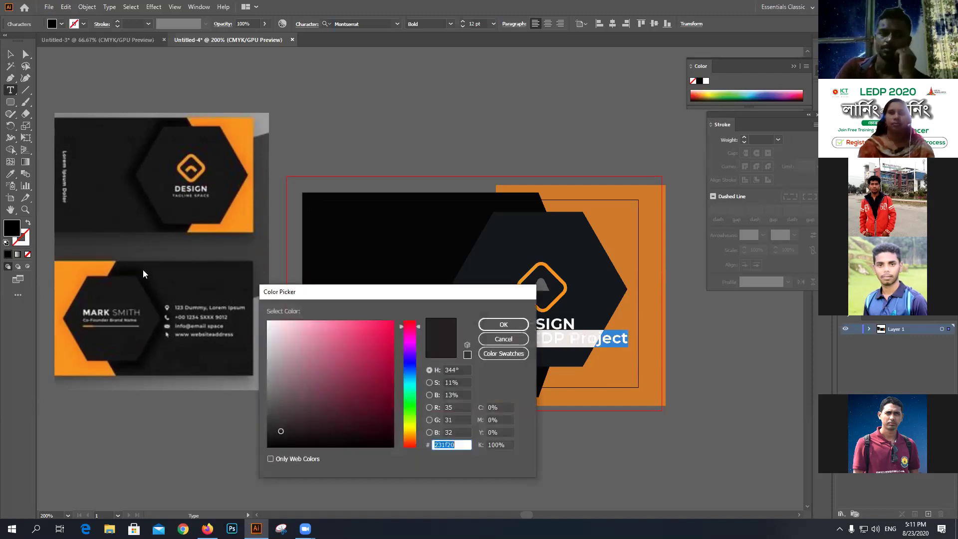
{"action": "left_click", "coordinate": [267, 324]}
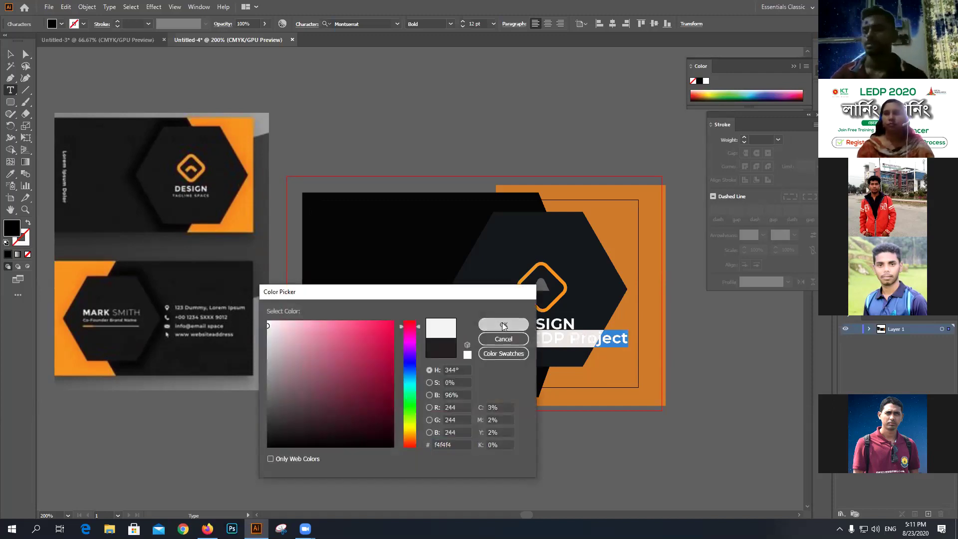
{"action": "left_click", "coordinate": [503, 322]}
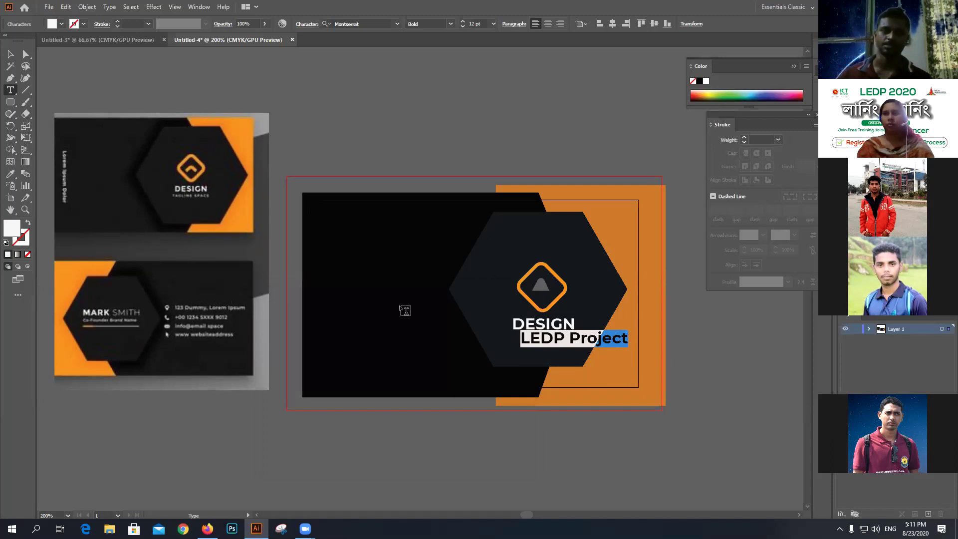
{"action": "left_click", "coordinate": [588, 342]}
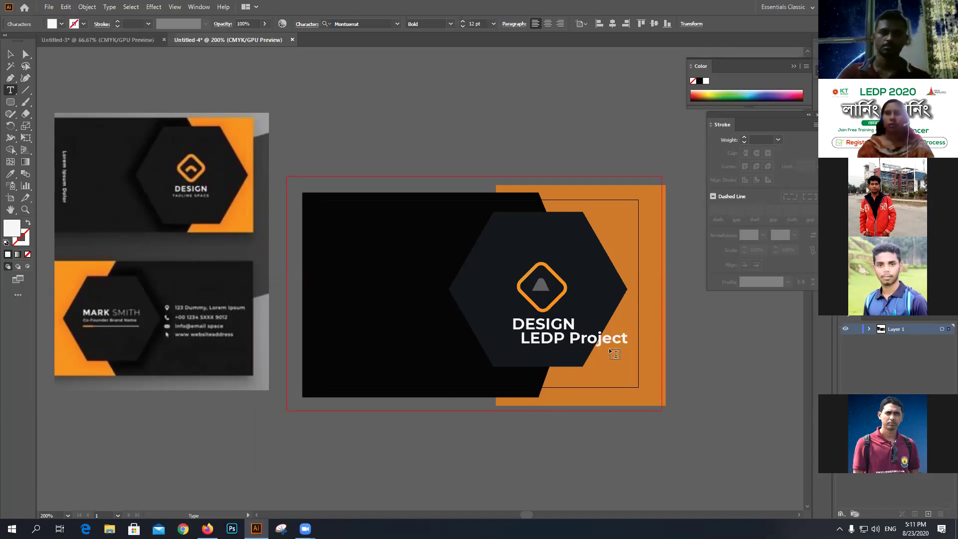
{"action": "key", "text": "Left"}
{"action": "key", "text": "Left"}
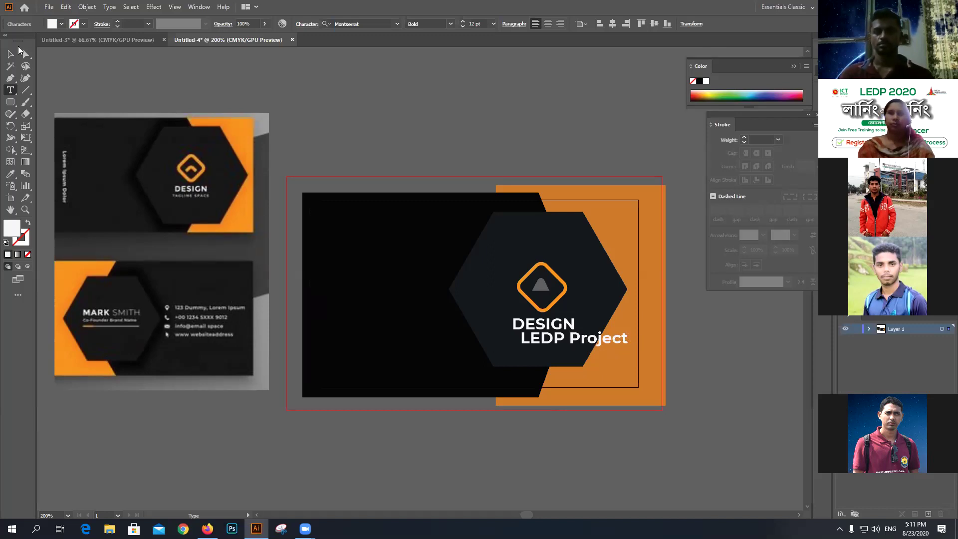
{"action": "left_click", "coordinate": [11, 54]}
- Resize the LEDP Project tagline to 8 pt and nudge it centred beneath DESIGN
{"action": "key", "text": "Left"}
{"action": "key", "text": "Left"}
{"action": "key", "text": "Left"}
{"action": "key", "text": "Left"}
{"action": "key", "text": "Left"}
{"action": "key", "text": "Left"}
{"action": "key", "text": "Left"}
{"action": "key", "text": "Left"}
{"action": "key", "text": "Left"}
{"action": "key", "text": "Left"}
{"action": "key", "text": "Left"}
{"action": "key", "text": "Left"}
{"action": "key", "text": "Left"}
{"action": "key", "text": "Left"}
{"action": "key", "text": "Left"}
{"action": "key", "text": "Left"}
{"action": "key", "text": "Left"}
{"action": "key", "text": "Left"}
{"action": "key", "text": "Left"}
{"action": "key", "text": "Left"}
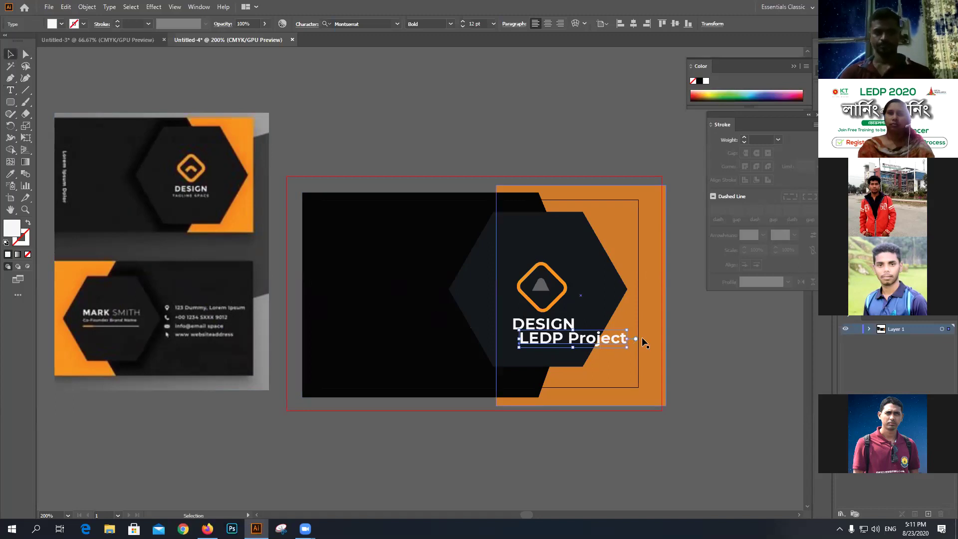
{"action": "key", "text": "Down"}
{"action": "key", "text": "Down"}
{"action": "key", "text": "Down"}
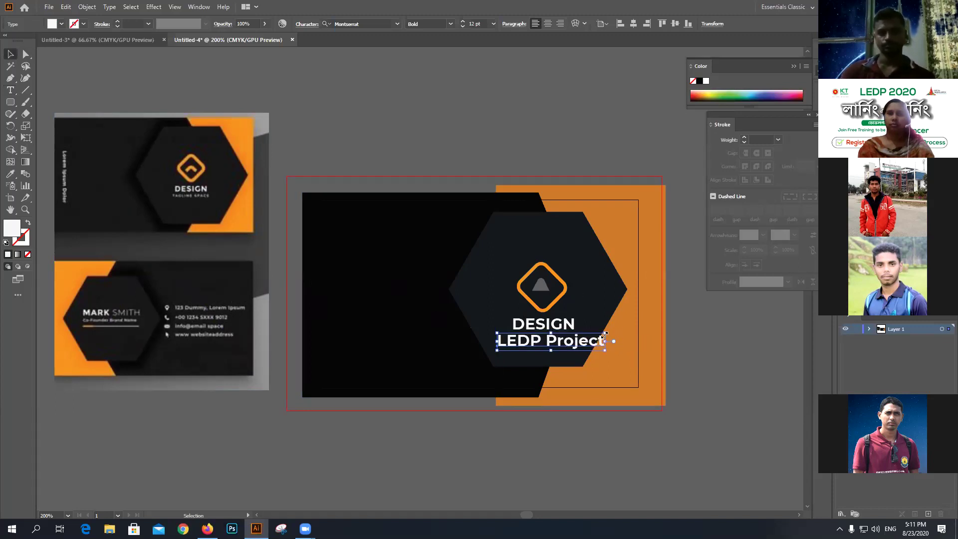
{"action": "left_click_drag", "start_coordinate": [602, 335], "coordinate": [590, 340]}
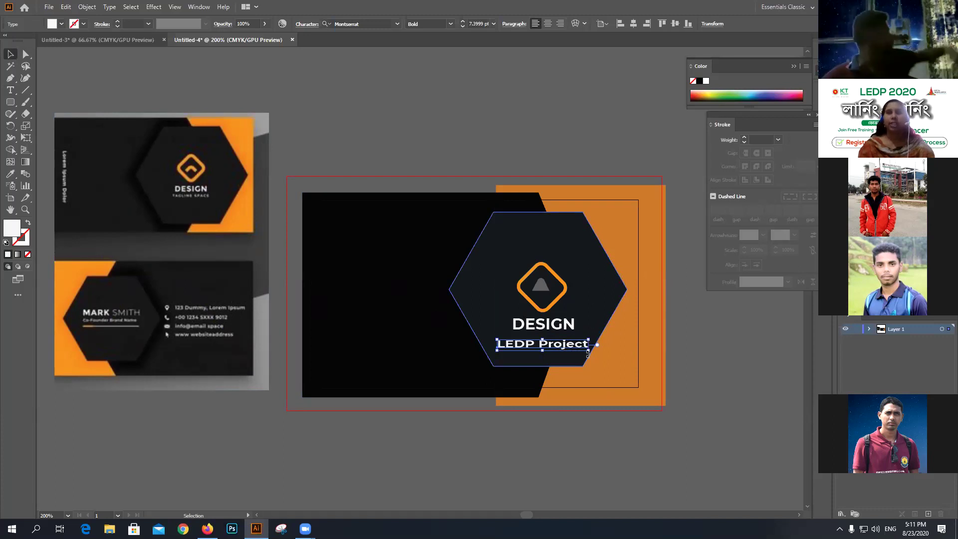
{"action": "left_click_drag", "start_coordinate": [588, 352], "coordinate": [599, 334]}
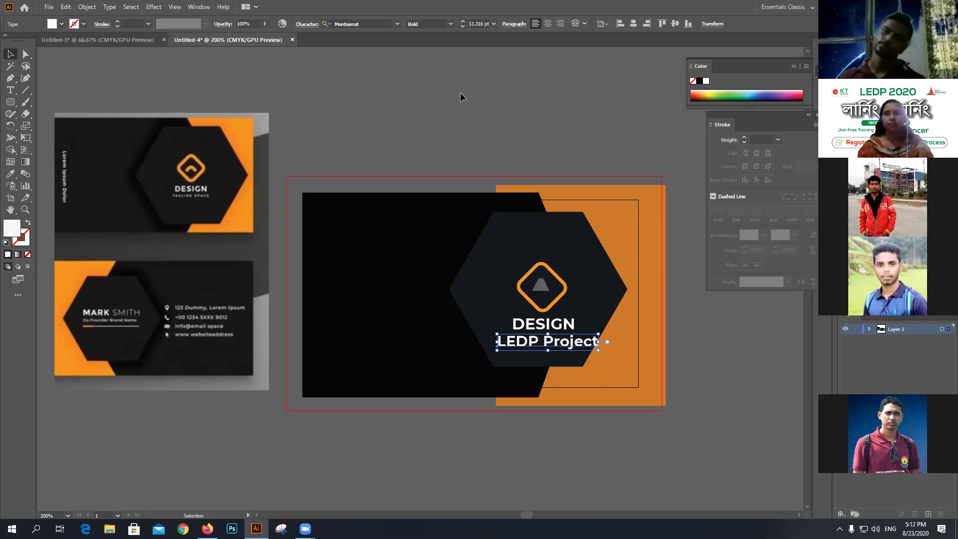
{"action": "left_click", "coordinate": [494, 24]}
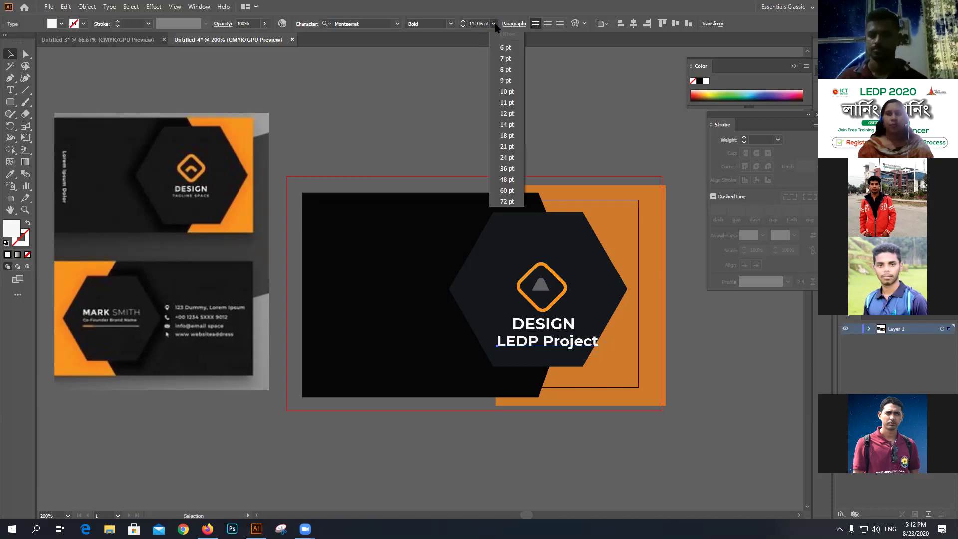
{"action": "left_click", "coordinate": [509, 73]}
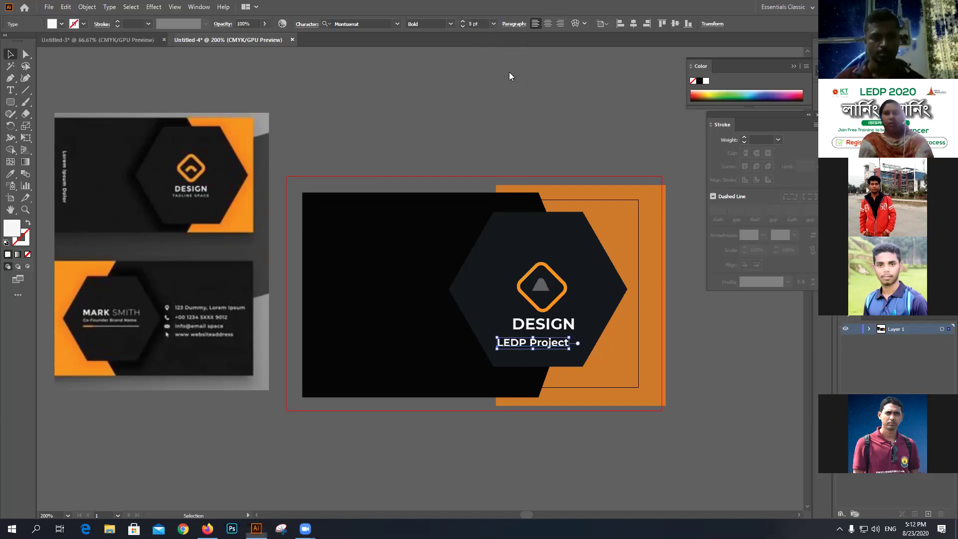
{"action": "key", "text": "Right"}
{"action": "key", "text": "Right"}
{"action": "key", "text": "Right"}
{"action": "key", "text": "Right"}
{"action": "key", "text": "Right"}
{"action": "key", "text": "Right"}
{"action": "key", "text": "Right"}
{"action": "key", "text": "Right"}
{"action": "key", "text": "Right"}
{"action": "key", "text": "Right"}
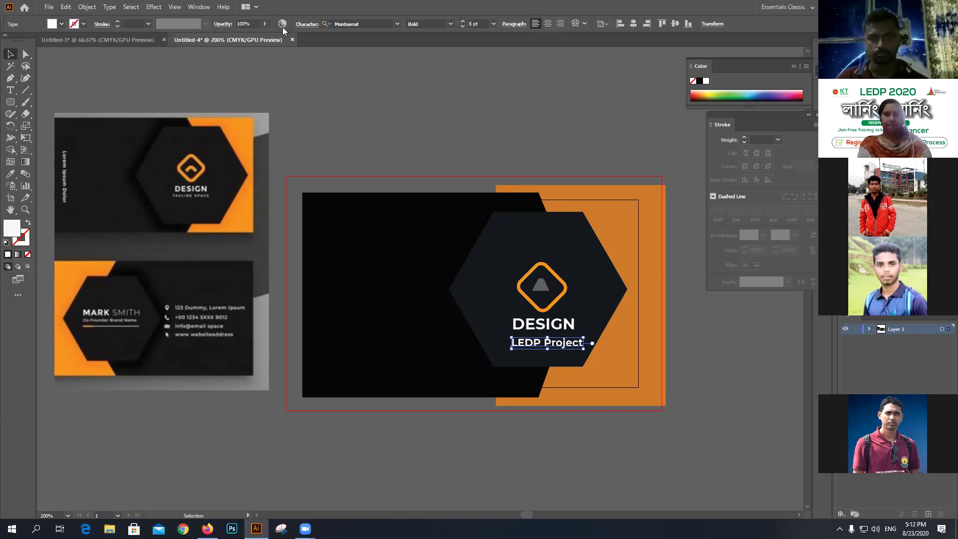
- Set the LEDP Project tagline in Montserrat Regular
{"action": "left_click", "coordinate": [398, 25]}
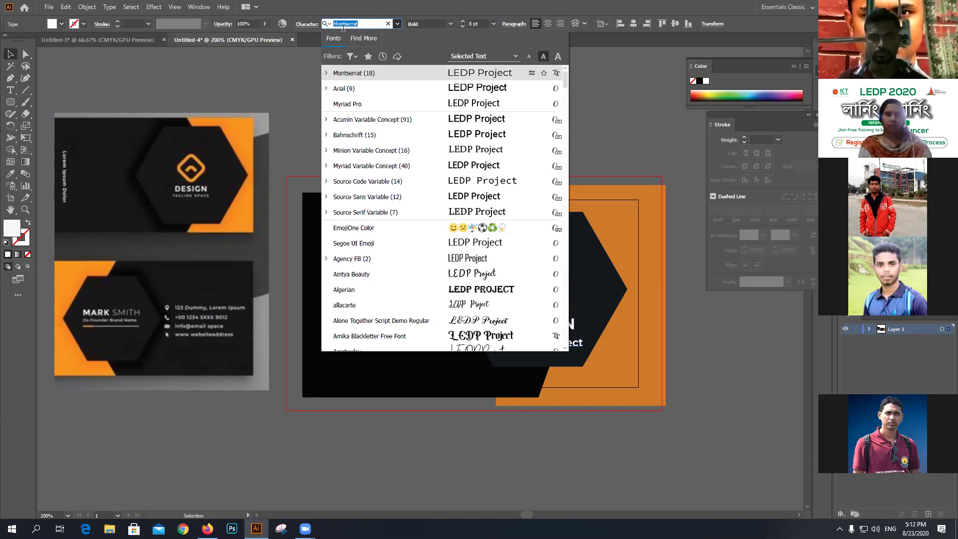
{"action": "type", "text": "mon"}
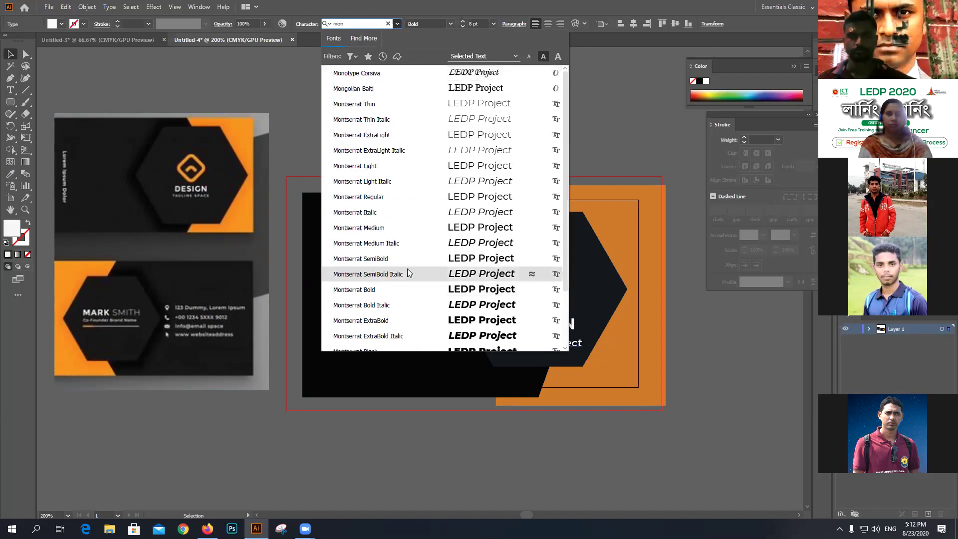
{"action": "left_click", "coordinate": [383, 198]}
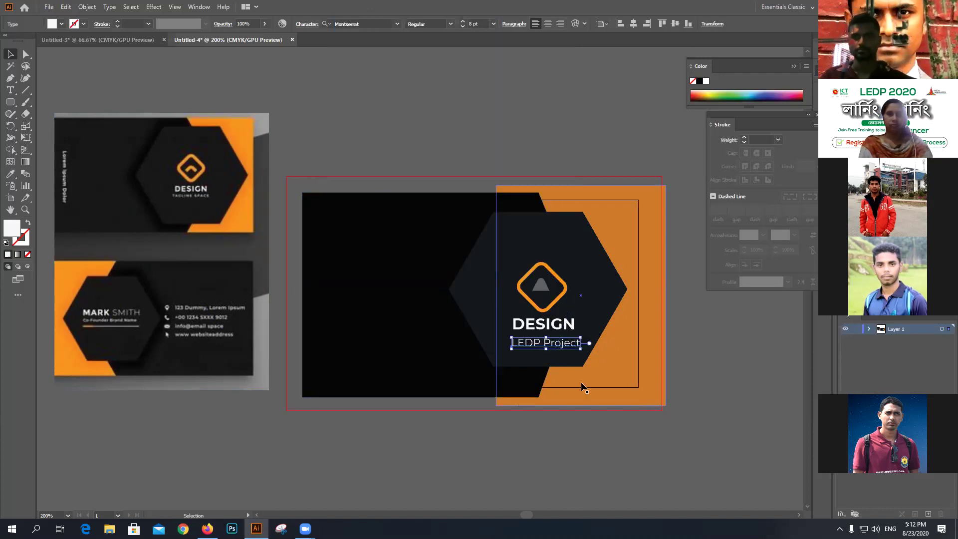
{"action": "left_click", "coordinate": [590, 334]}
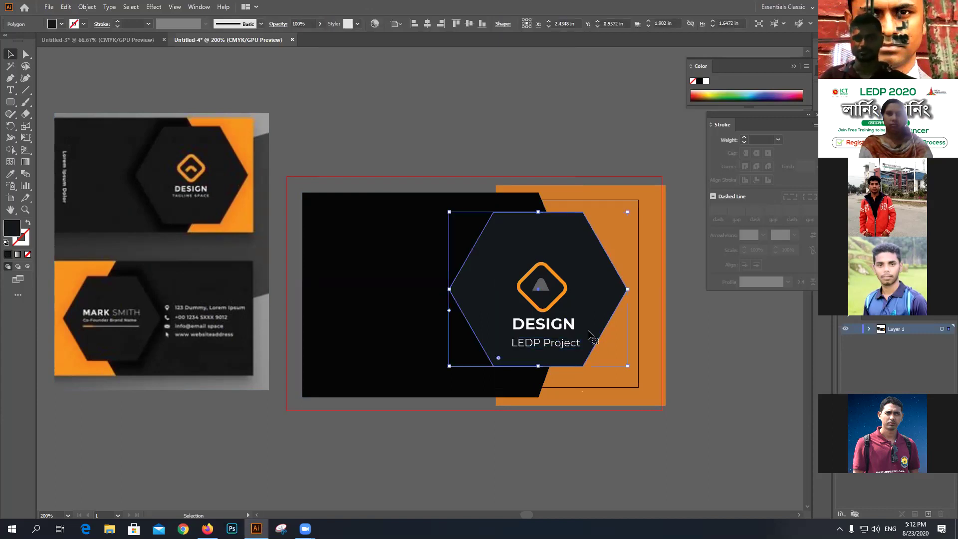
{"action": "left_click", "coordinate": [570, 350]}
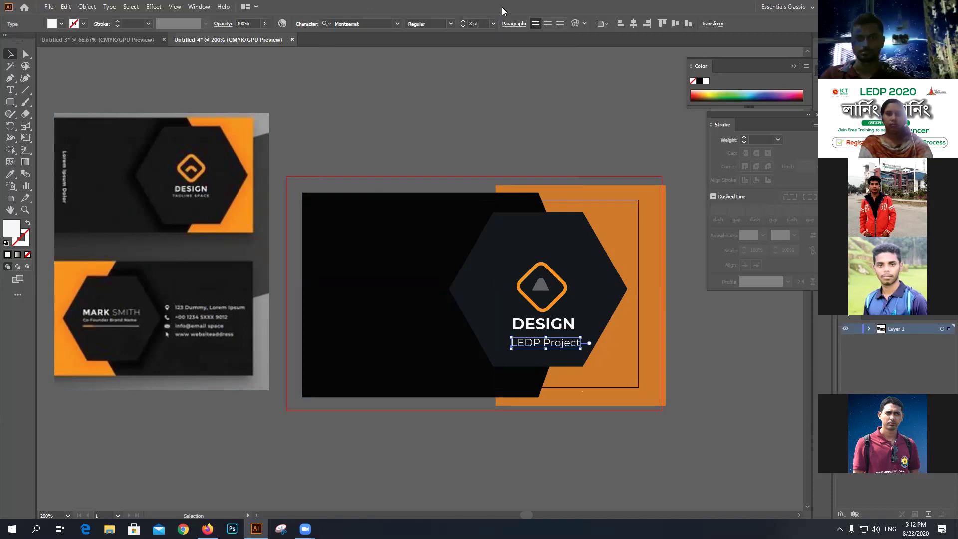
- Set the tagline to 6 pt, recentre it under DESIGN, and deselect
{"action": "left_click", "coordinate": [494, 23]}
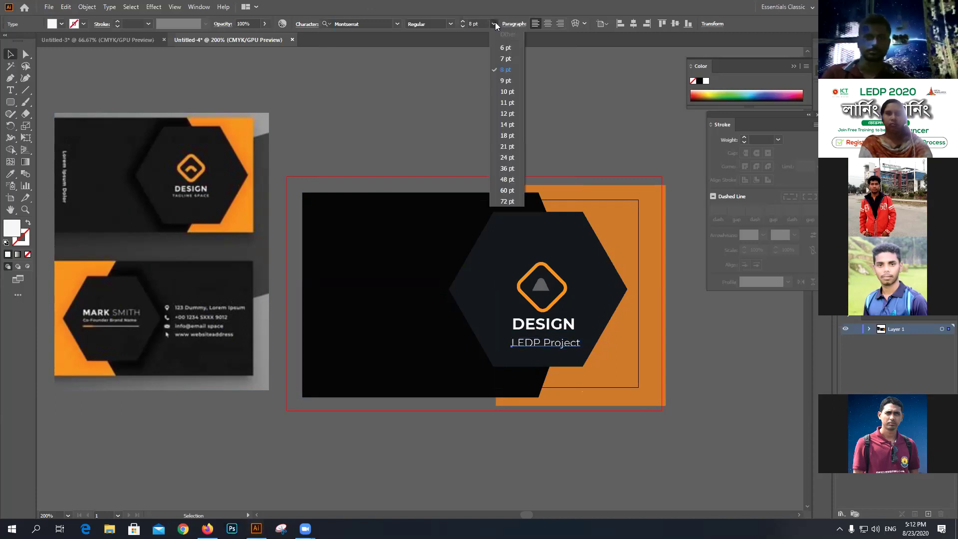
{"action": "left_click", "coordinate": [506, 48]}
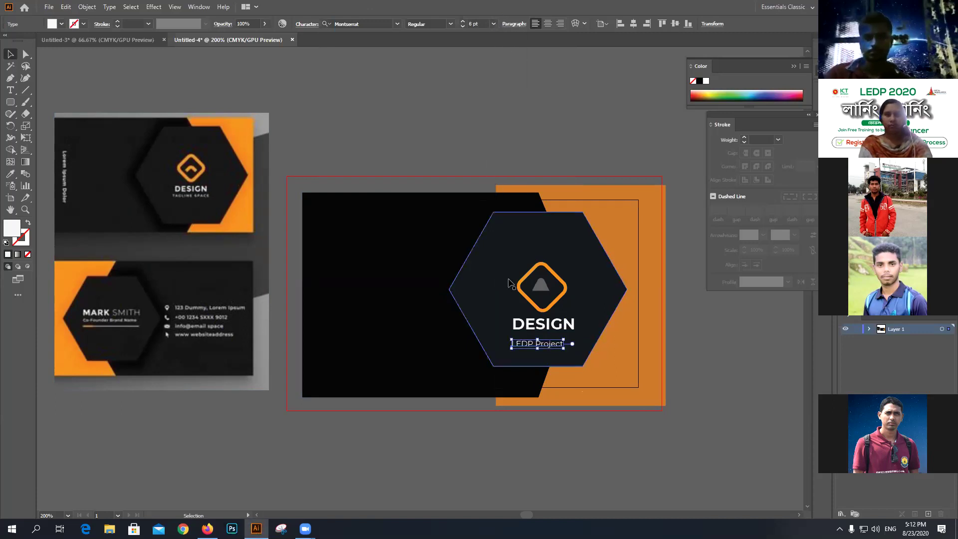
{"action": "key", "text": "Right"}
{"action": "key", "text": "Right"}
{"action": "key", "text": "Right"}
{"action": "key", "text": "Right"}
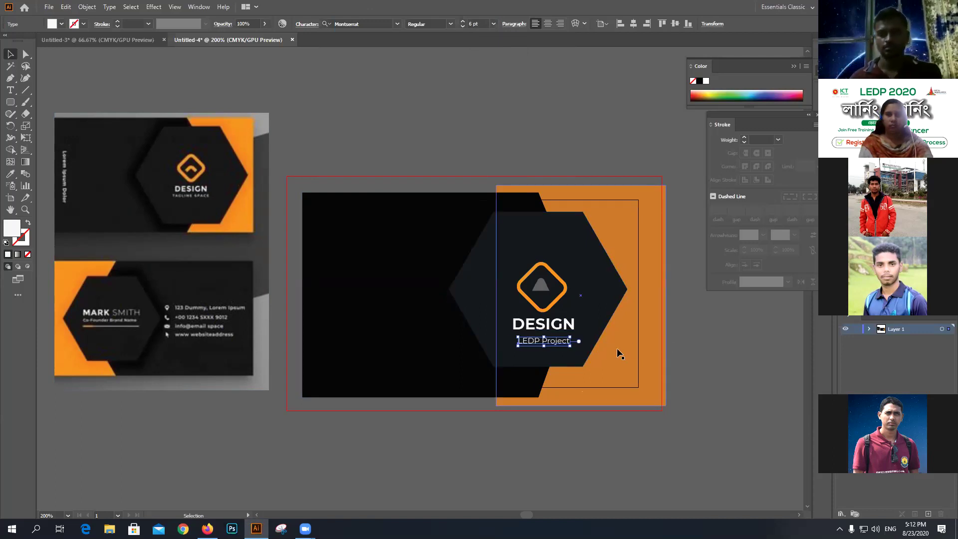
{"action": "left_click", "coordinate": [604, 328]}
{"action": "left_click", "coordinate": [701, 379]}
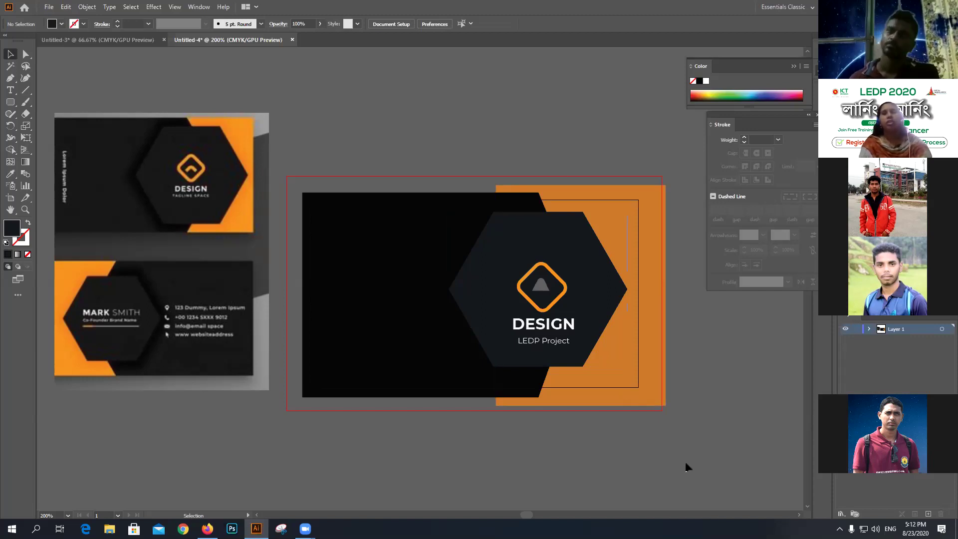
- Select the gray triangle inside the orange diamond and remove its fill
{"action": "left_click", "coordinate": [541, 288]}
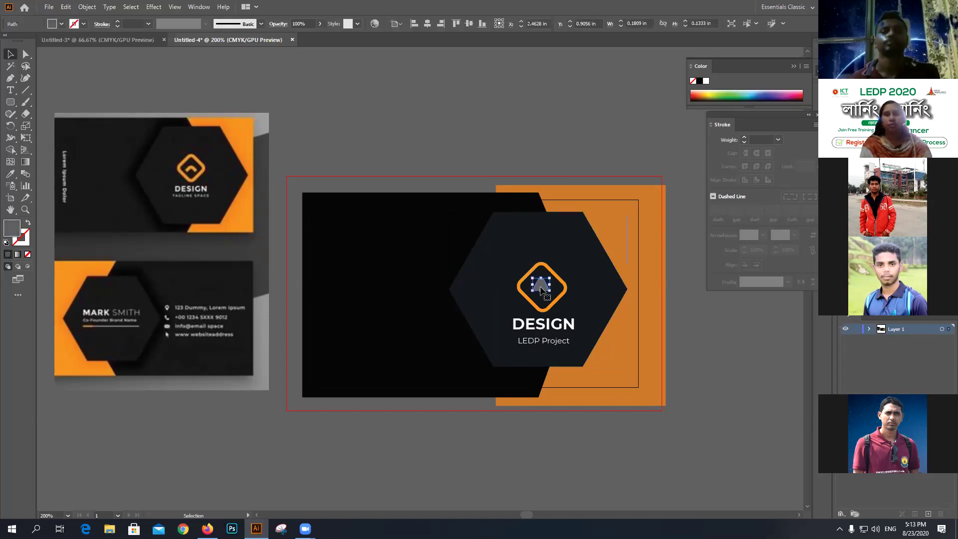
{"action": "double_click", "coordinate": [12, 230]}
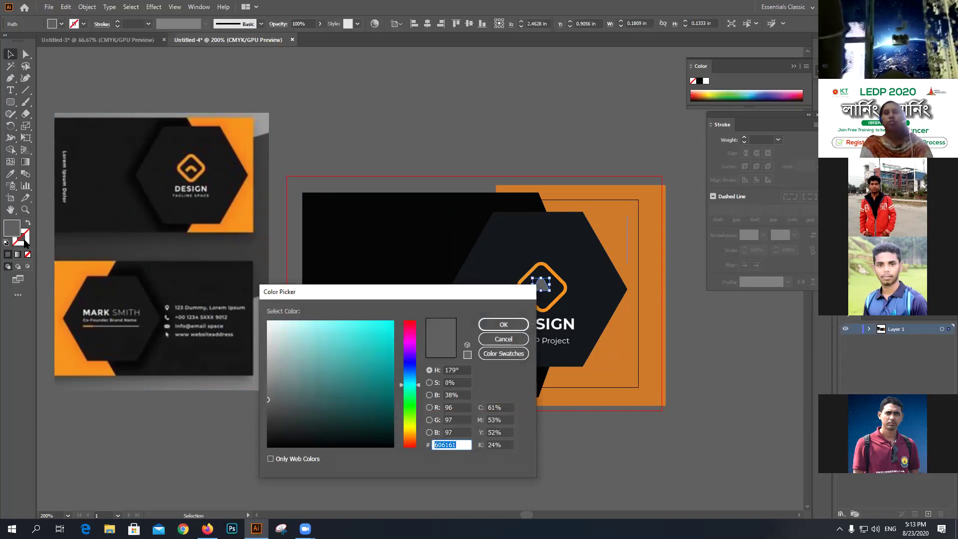
{"action": "left_click", "coordinate": [507, 324]}
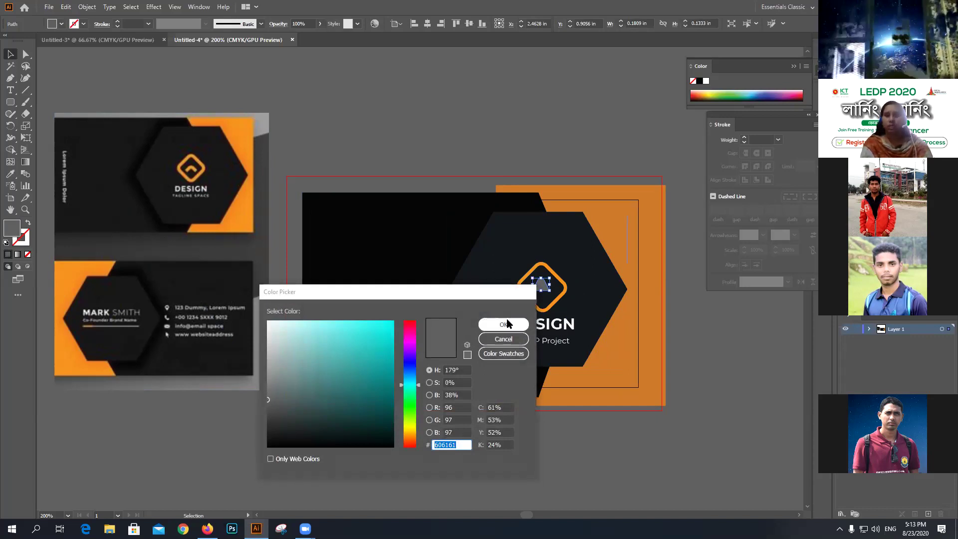
{"action": "left_click", "coordinate": [28, 255]}
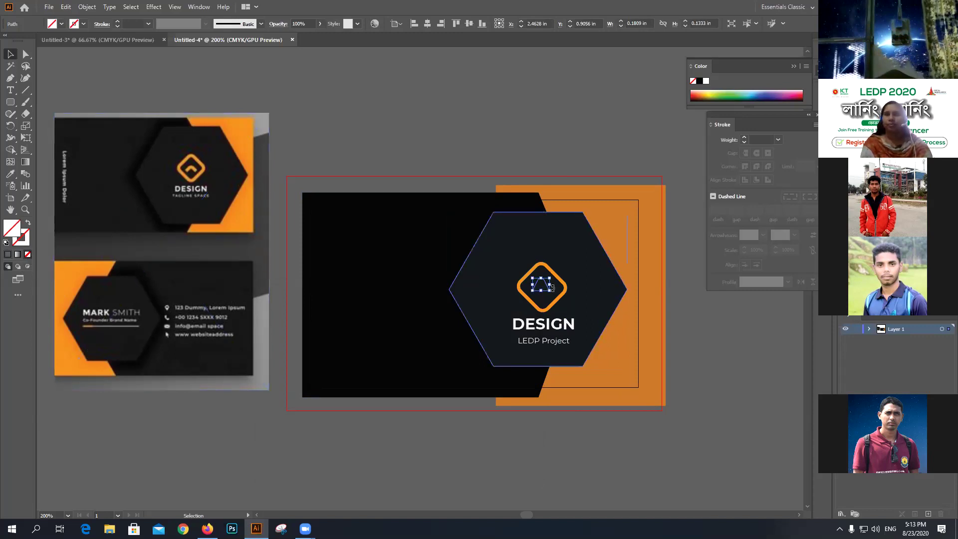
- Give the triangle an orange stroke from the control bar swatches
{"action": "double_click", "coordinate": [29, 232]}
{"action": "left_click", "coordinate": [413, 431]}
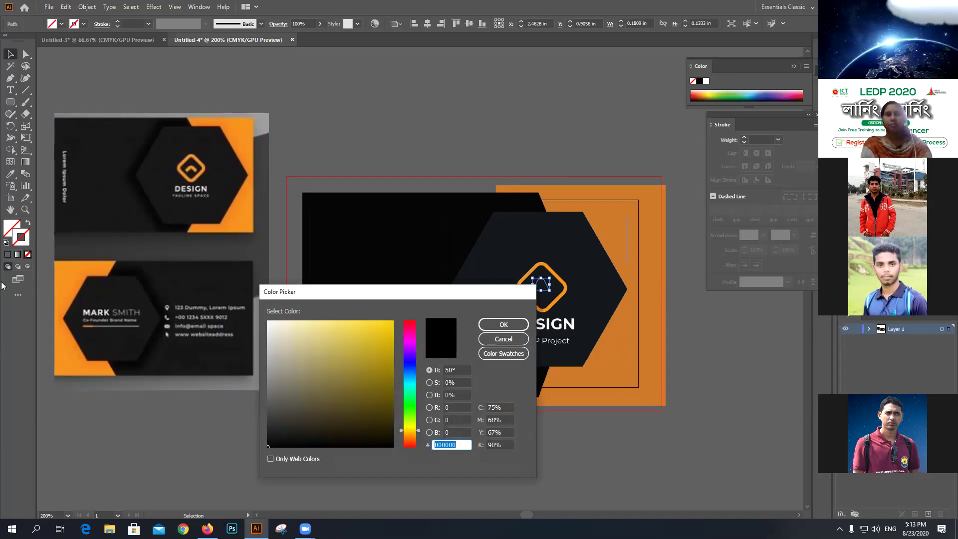
{"action": "left_click", "coordinate": [24, 244]}
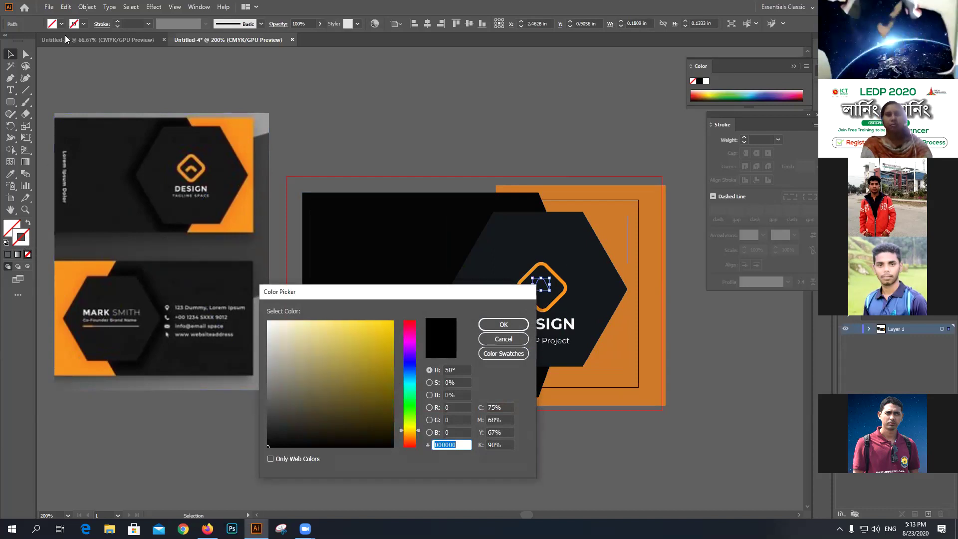
{"action": "left_click", "coordinate": [84, 25]}
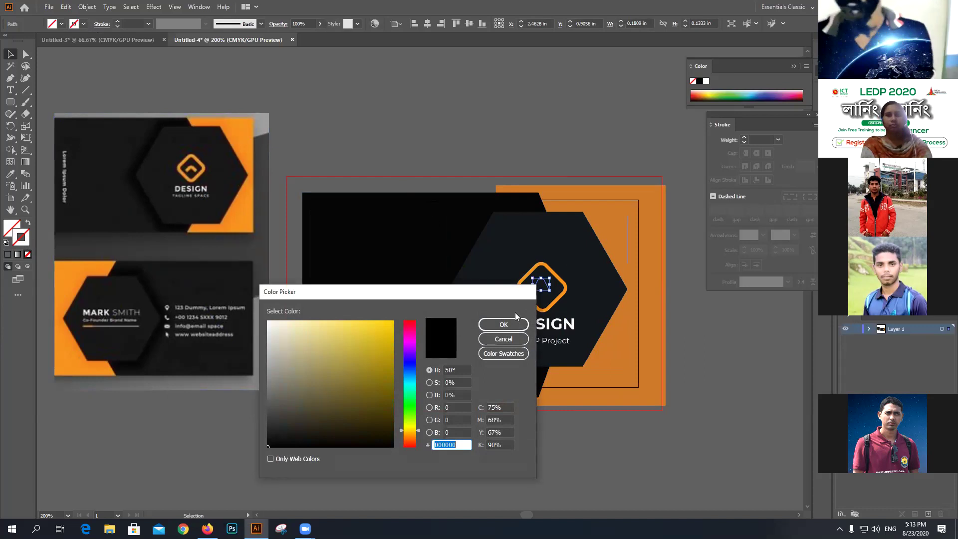
{"action": "left_click", "coordinate": [515, 323]}
{"action": "left_click", "coordinate": [83, 24]}
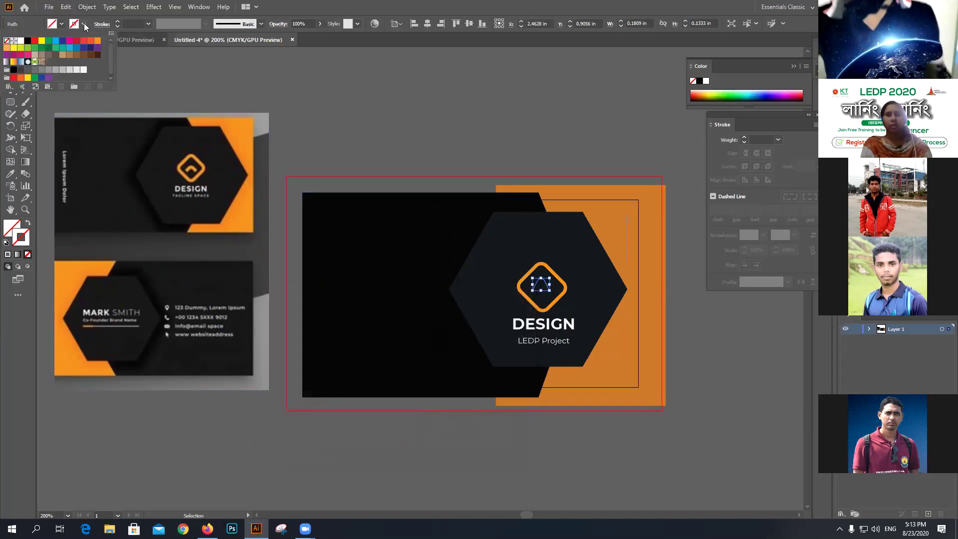
{"action": "left_click", "coordinate": [97, 42]}
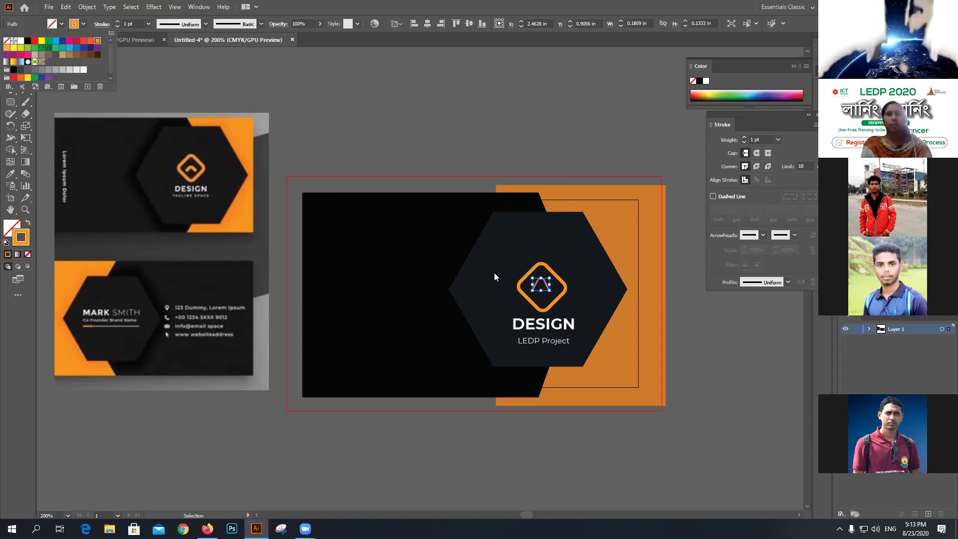
- Set the chevron's stroke weight to 2 pt and deselect it
{"action": "left_click", "coordinate": [744, 138]}
{"action": "left_click", "coordinate": [743, 138]}
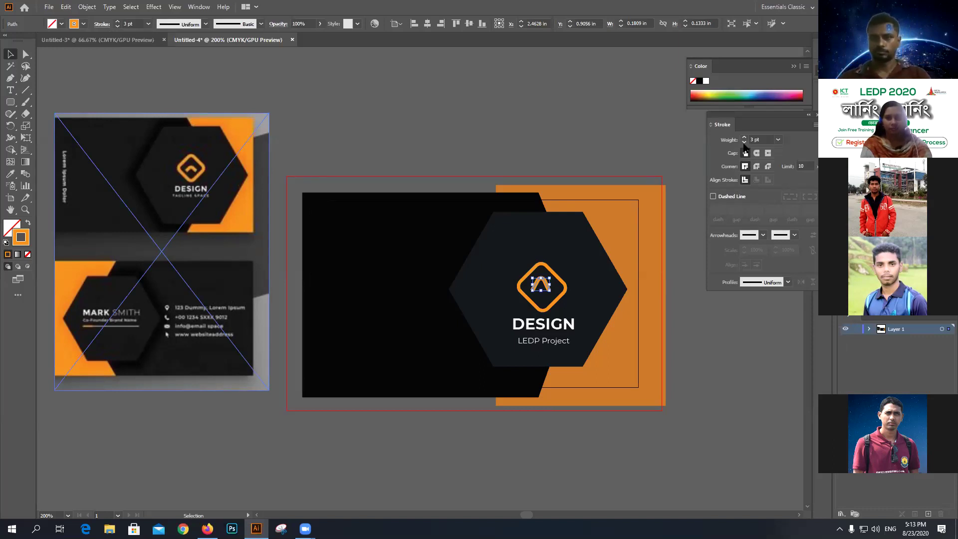
{"action": "left_click", "coordinate": [744, 142]}
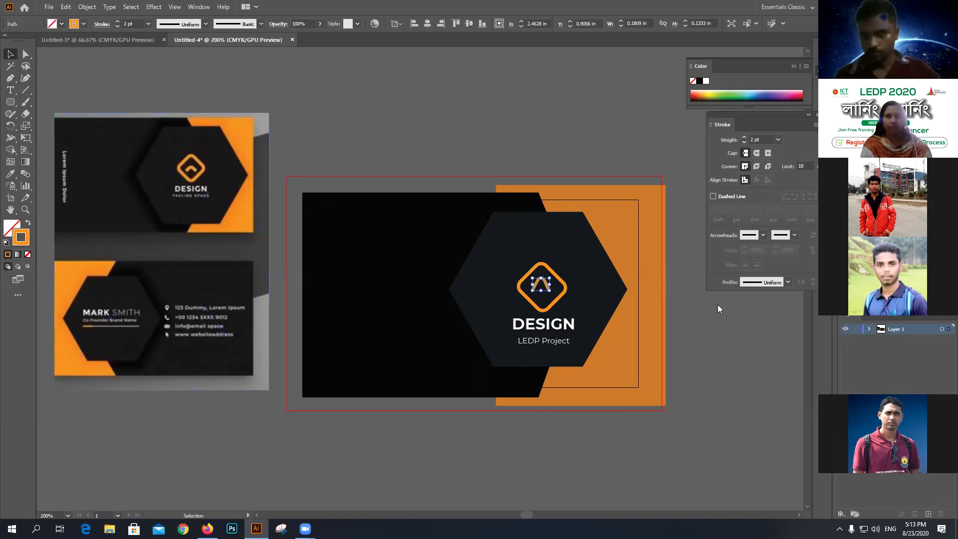
{"action": "left_click", "coordinate": [622, 148]}
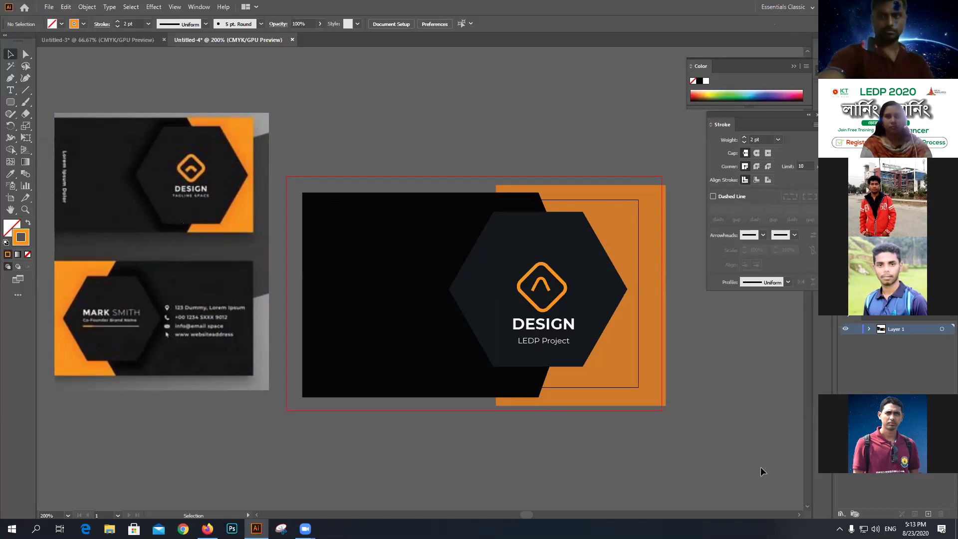
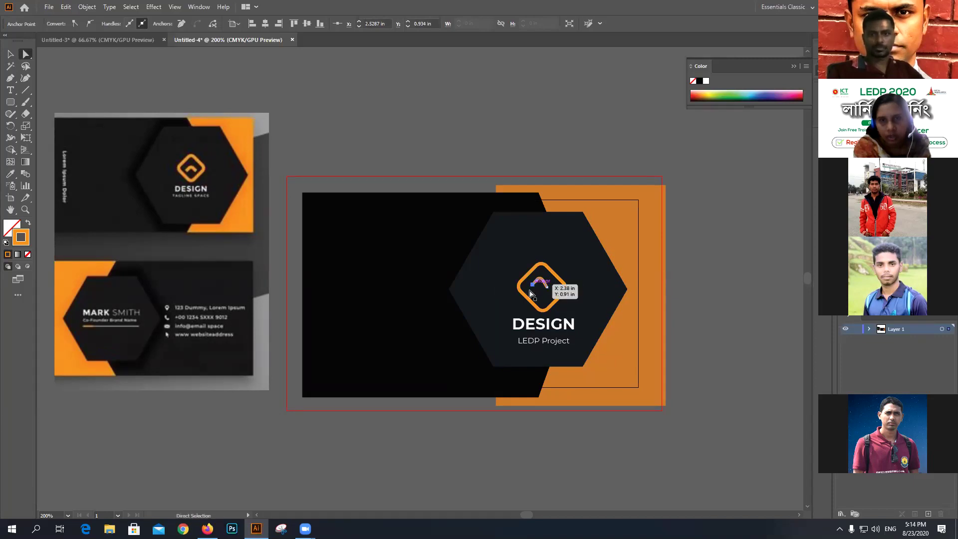
- Drag the chevron's left end down and outward and fine-tune its right end so both arms match
{"action": "key", "text": "ctrl+equal"}
{"action": "key", "text": "ctrl+equal"}
{"action": "key", "text": "ctrl+equal"}
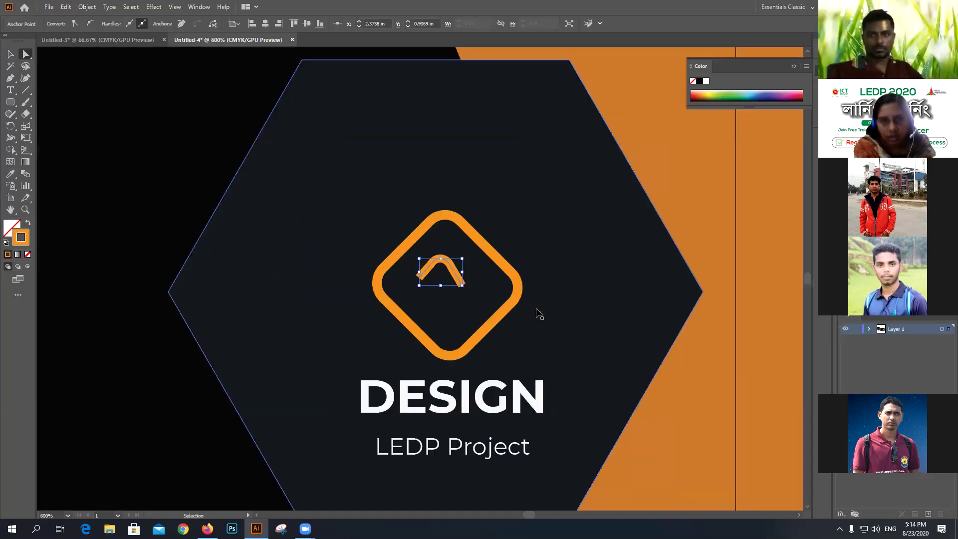
{"action": "key", "text": "ctrl+equal"}
{"action": "key", "text": "ctrl+equal"}
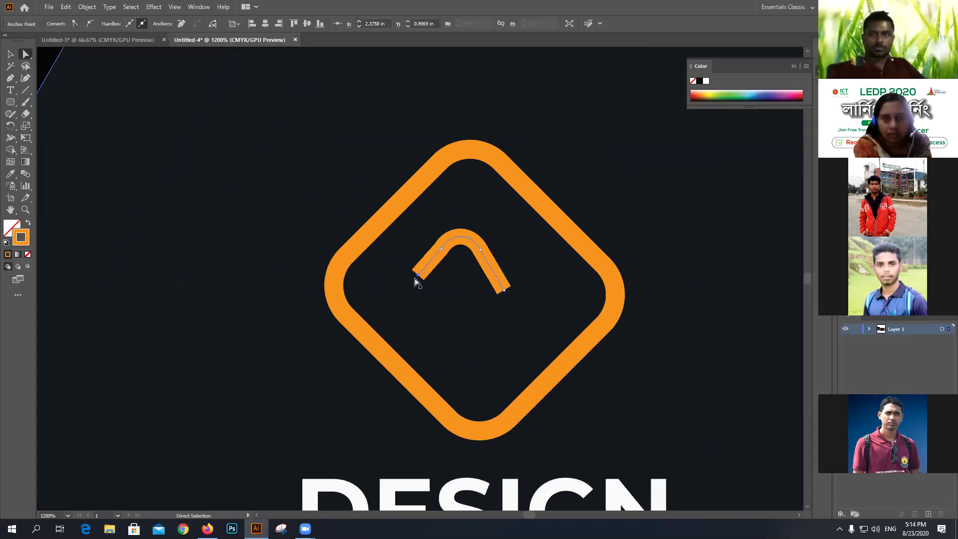
{"action": "left_click", "coordinate": [418, 278]}
{"action": "left_click_drag", "start_coordinate": [419, 278], "coordinate": [410, 283]}
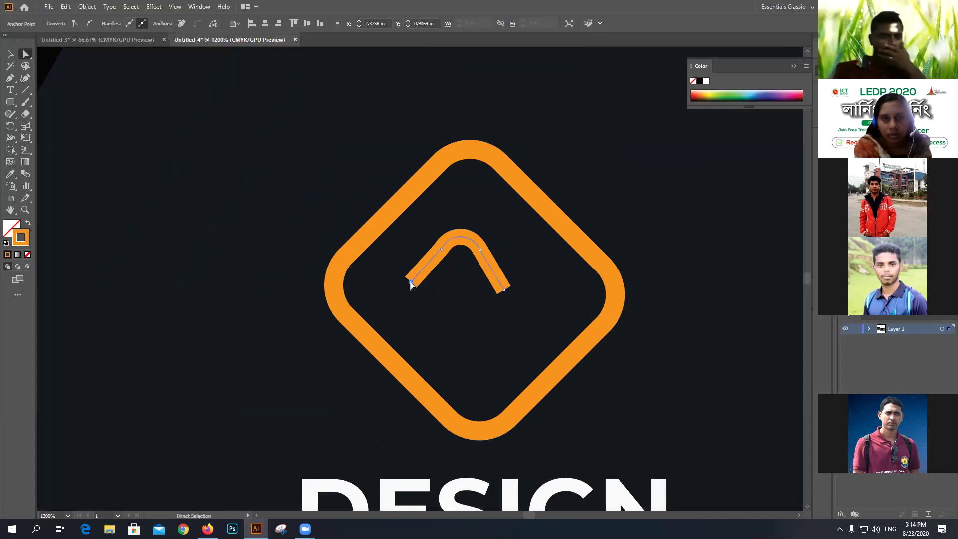
{"action": "left_click", "coordinate": [505, 293]}
{"action": "left_click_drag", "start_coordinate": [506, 293], "coordinate": [511, 289]}
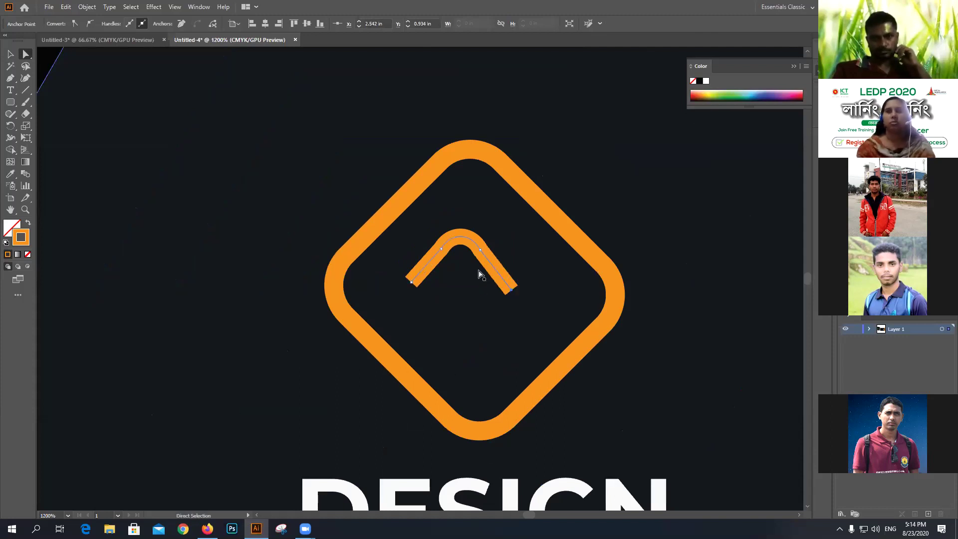
{"action": "key", "text": "Right"}
{"action": "key", "text": "Right"}
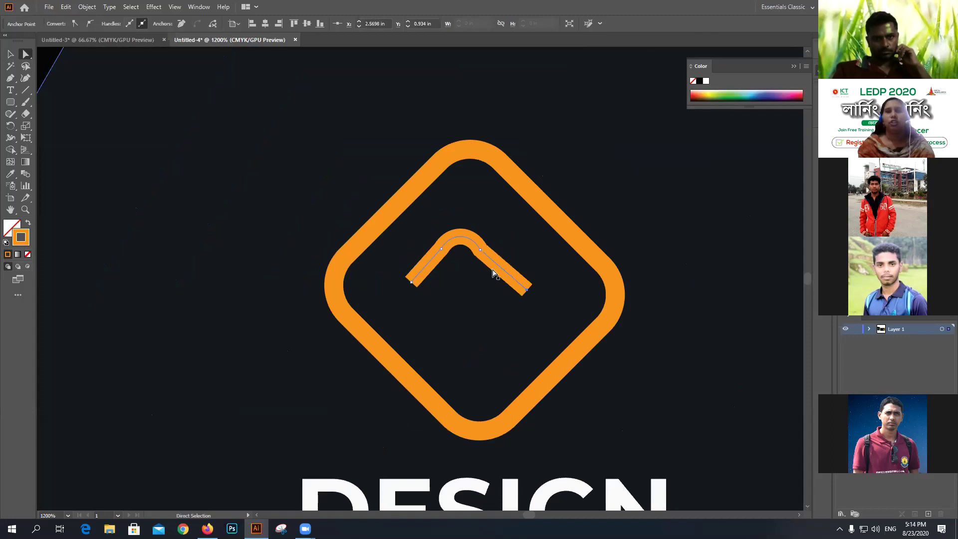
{"action": "key", "text": "Left"}
{"action": "key", "text": "Left"}
{"action": "key", "text": "Left"}
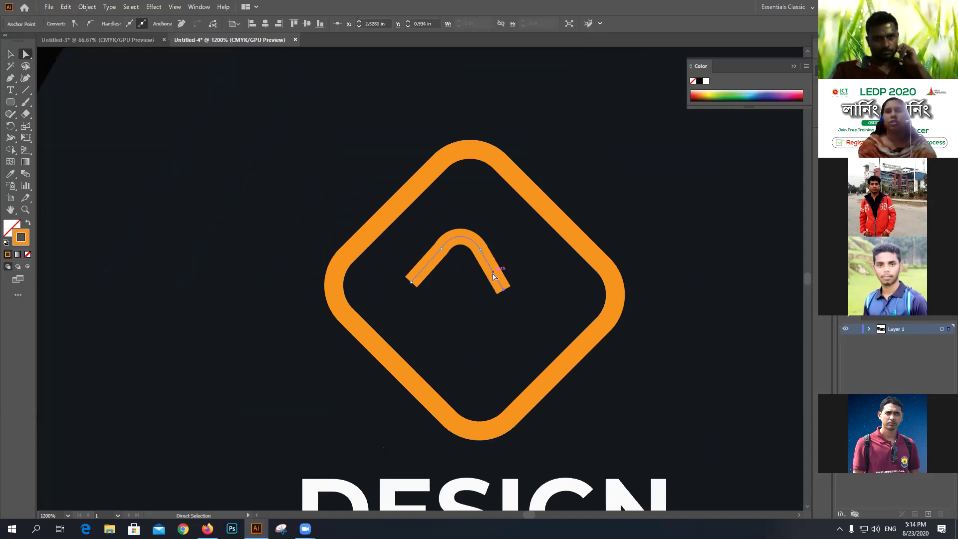
{"action": "left_click", "coordinate": [10, 53]}
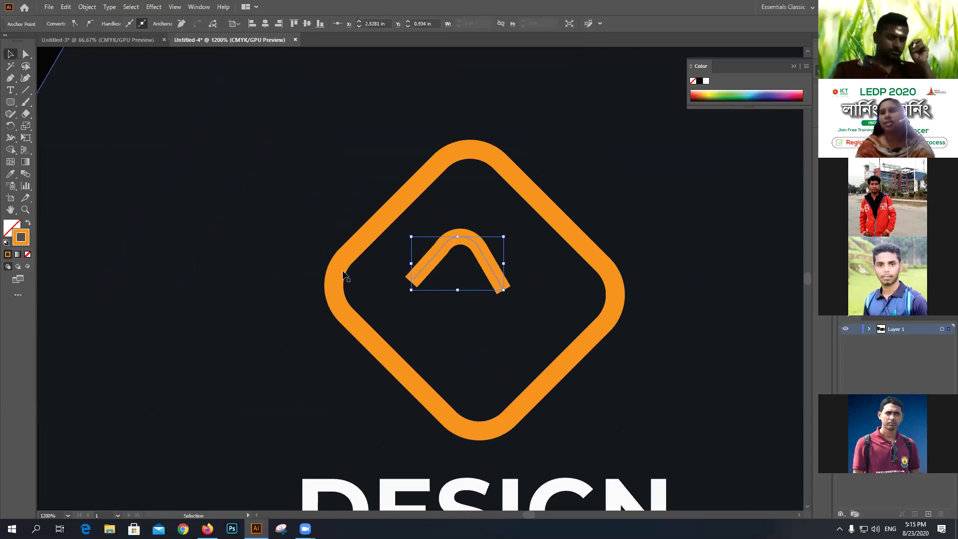
- Nudge the whole chevron one arrow step down and one step right to centre it in the diamond
{"action": "left_click", "coordinate": [436, 259]}
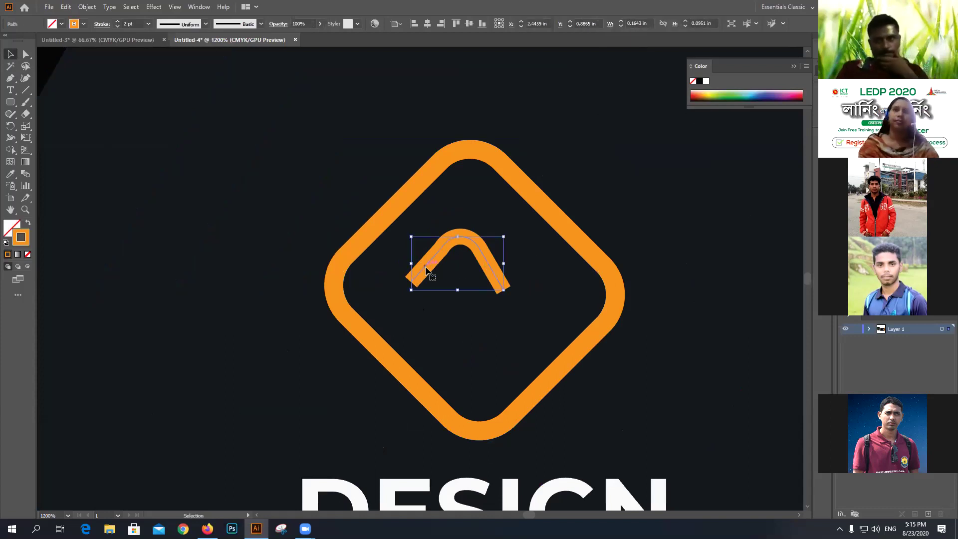
{"action": "key", "text": "Down"}
{"action": "key", "text": "Right"}
{"action": "key", "text": "Right"}
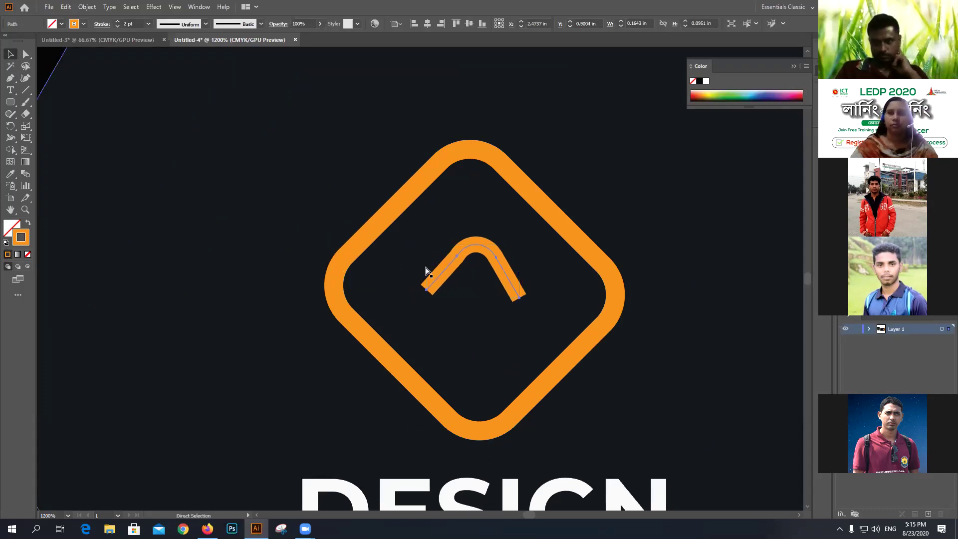
{"action": "key", "text": "ctrl+minus"}
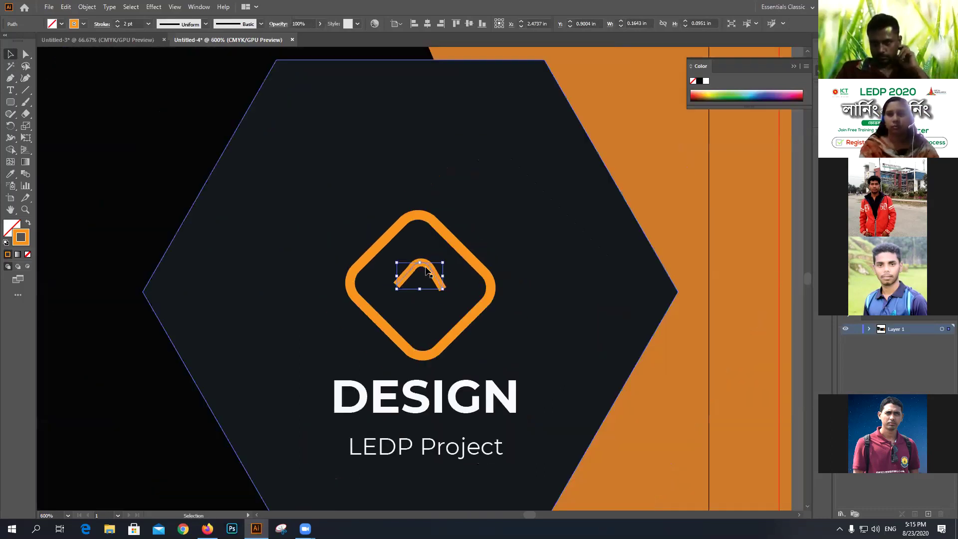
{"action": "key", "text": "ctrl+minus"}
{"action": "key", "text": "ctrl+minus"}
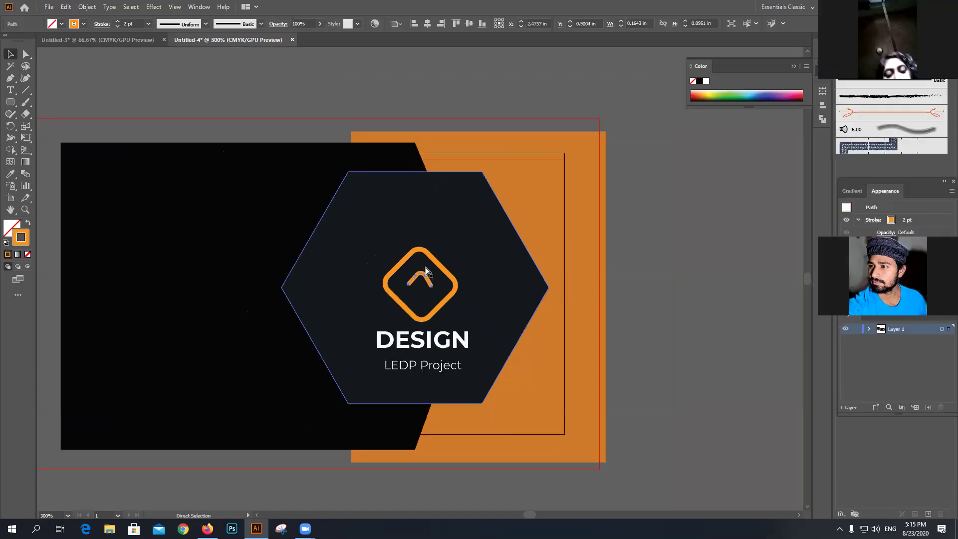
{"action": "key", "text": "ctrl+minus"}
{"action": "key", "text": "ctrl+minus"}
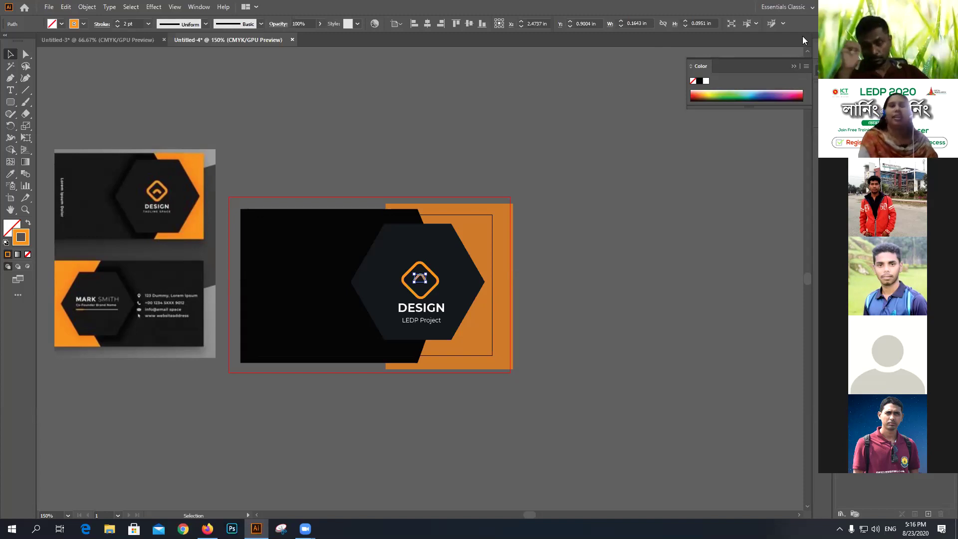
{"action": "left_click", "coordinate": [56, 236]}
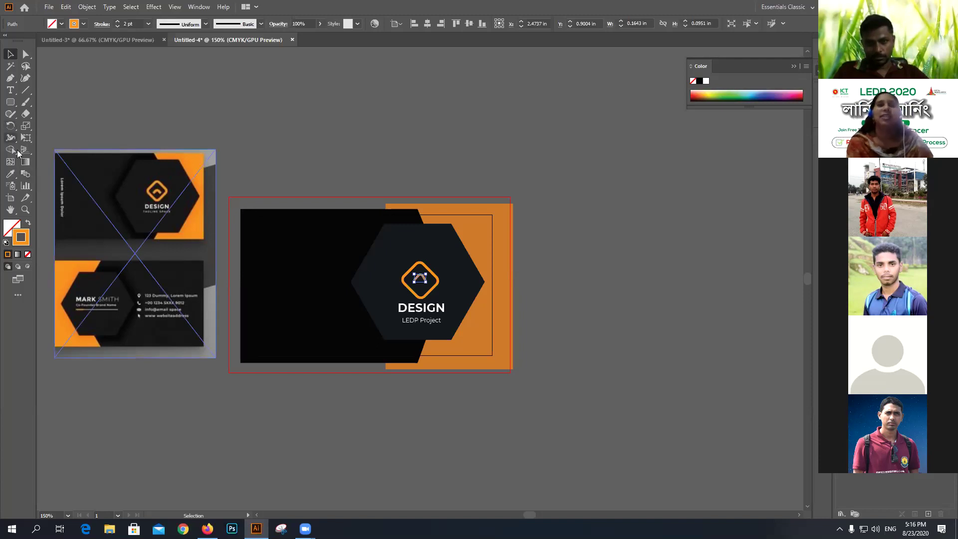
{"action": "left_click", "coordinate": [16, 101]}
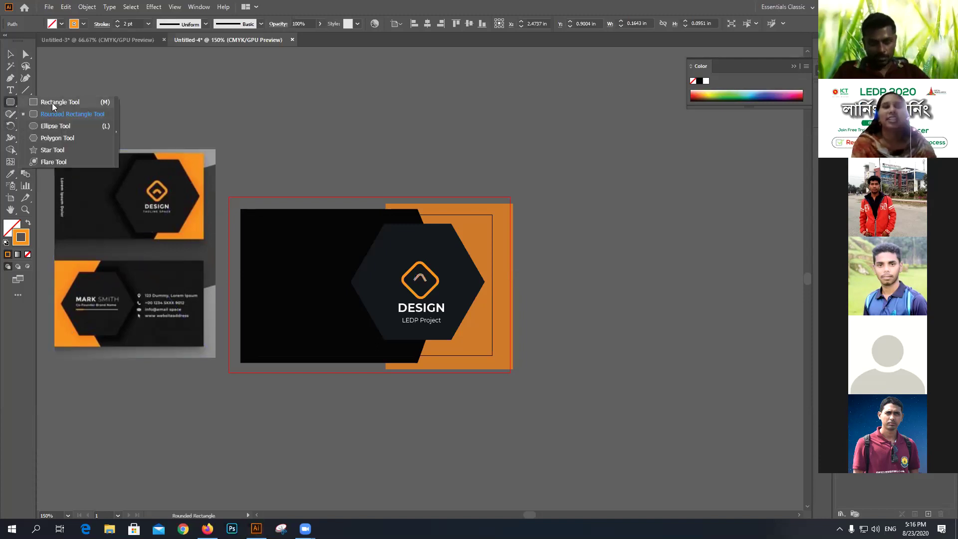
{"action": "left_click", "coordinate": [53, 105]}
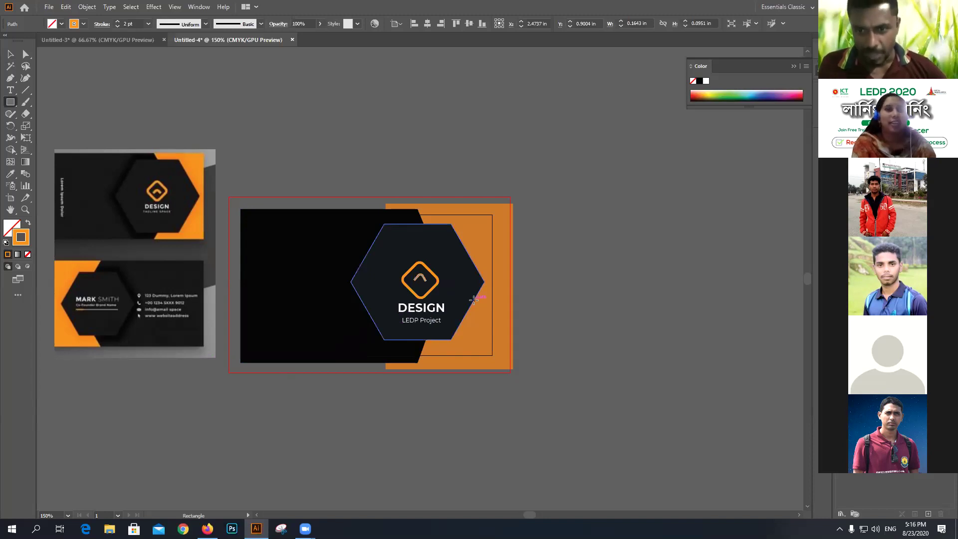
{"action": "left_click", "coordinate": [455, 284]}
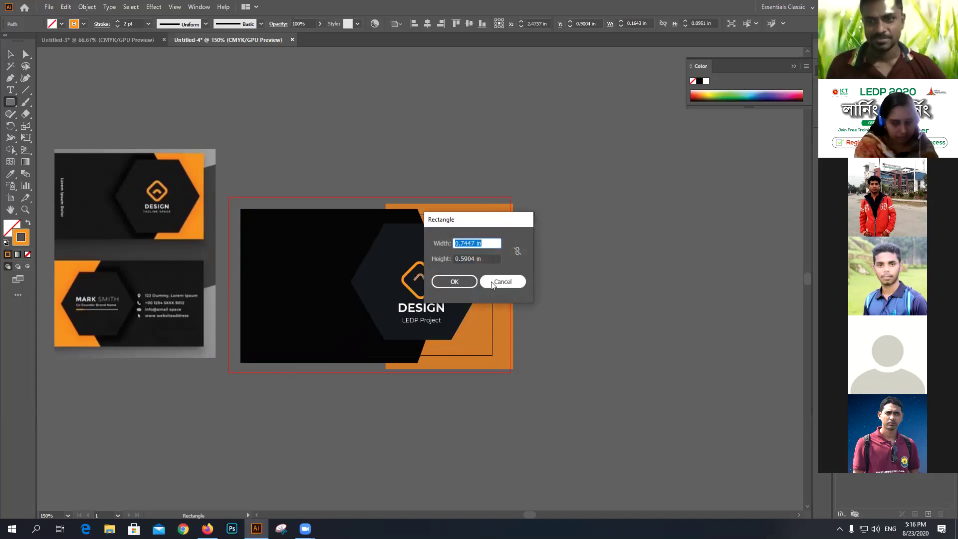
{"action": "left_click", "coordinate": [502, 282]}
{"action": "left_click", "coordinate": [17, 55]}
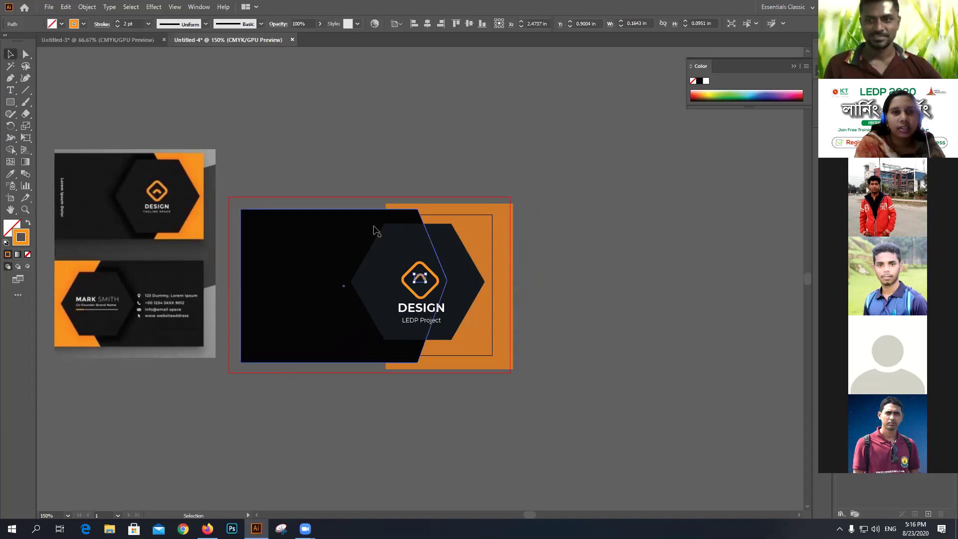
{"action": "left_click", "coordinate": [436, 257]}
- Apply Effect > Stylize > Drop Shadow to the selected dark hexagon
{"action": "right_click", "coordinate": [438, 258]}
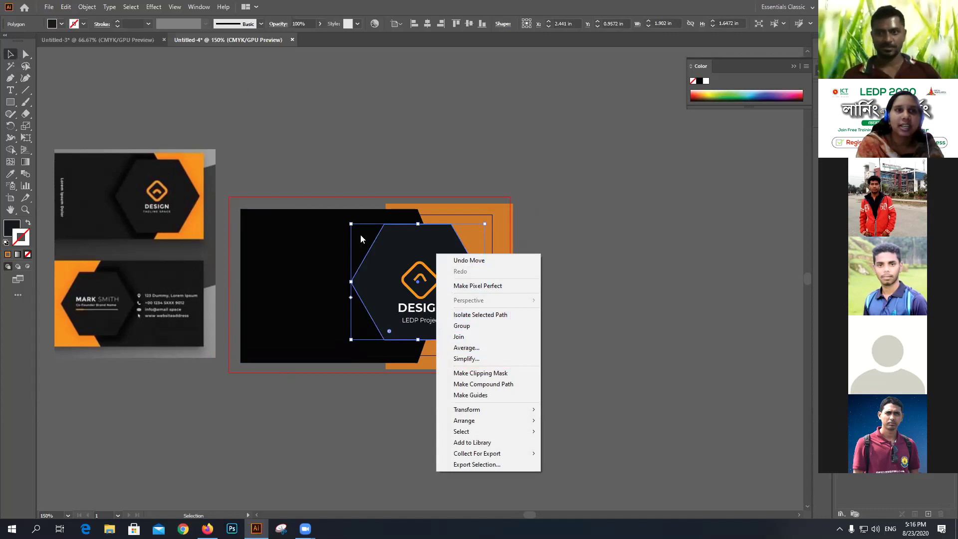
{"action": "left_click", "coordinate": [154, 6]}
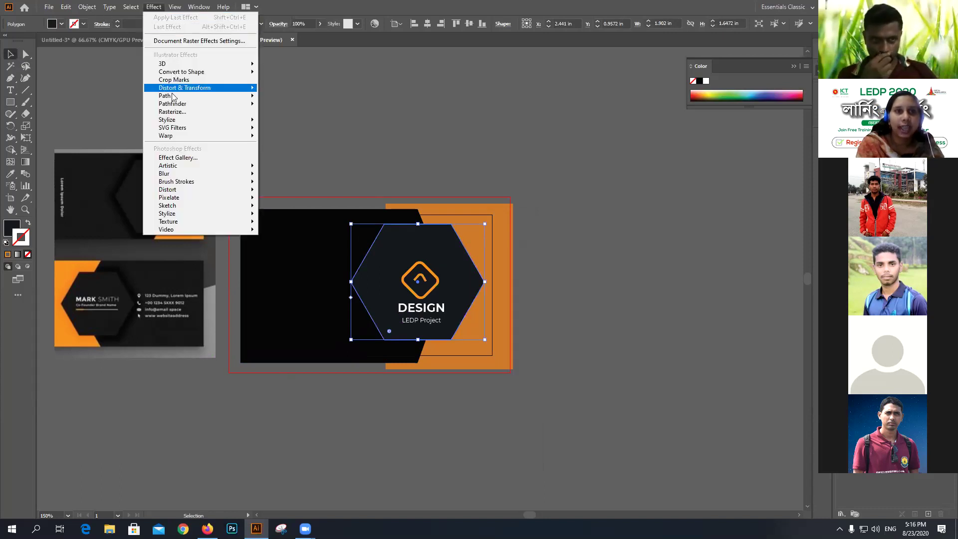
{"action": "mouse_move", "coordinate": [177, 213]}
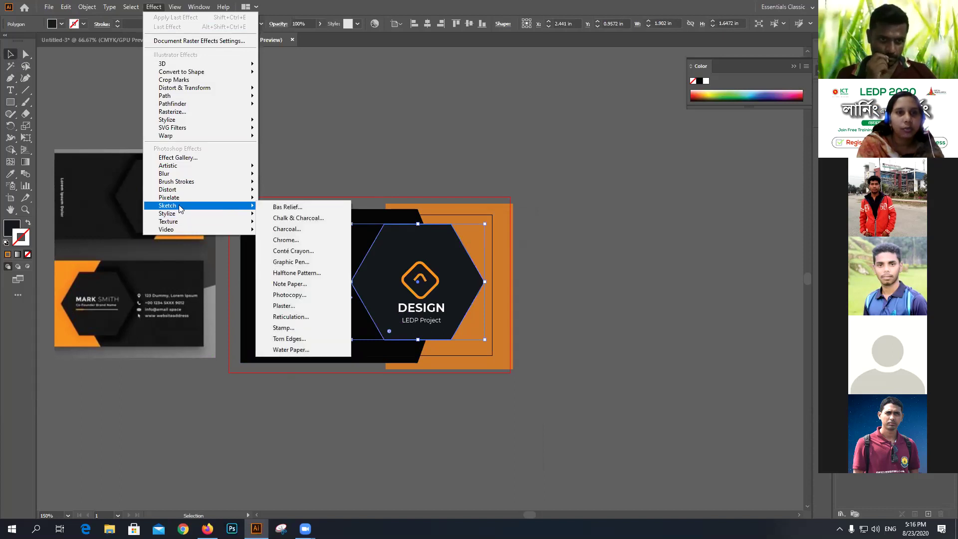
{"action": "mouse_move", "coordinate": [178, 169]}
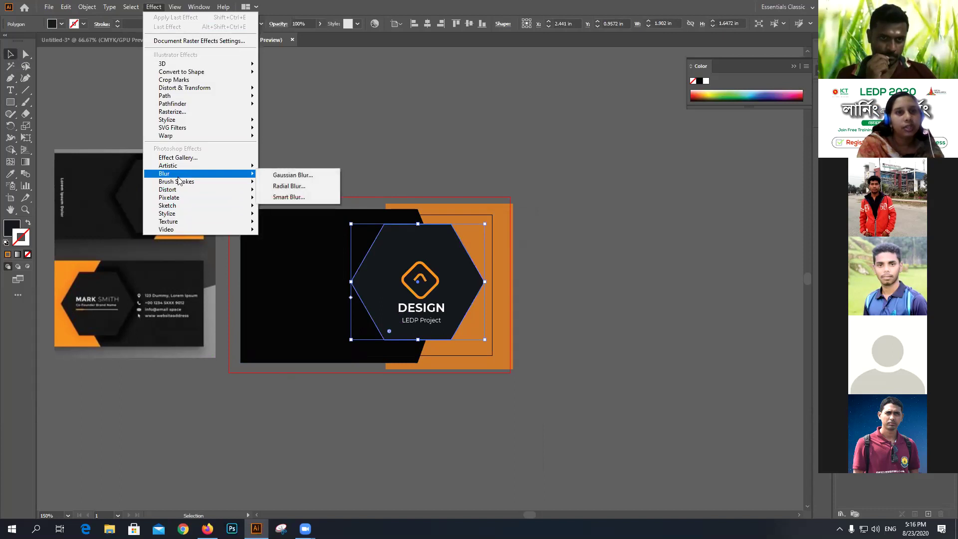
{"action": "mouse_move", "coordinate": [184, 136]}
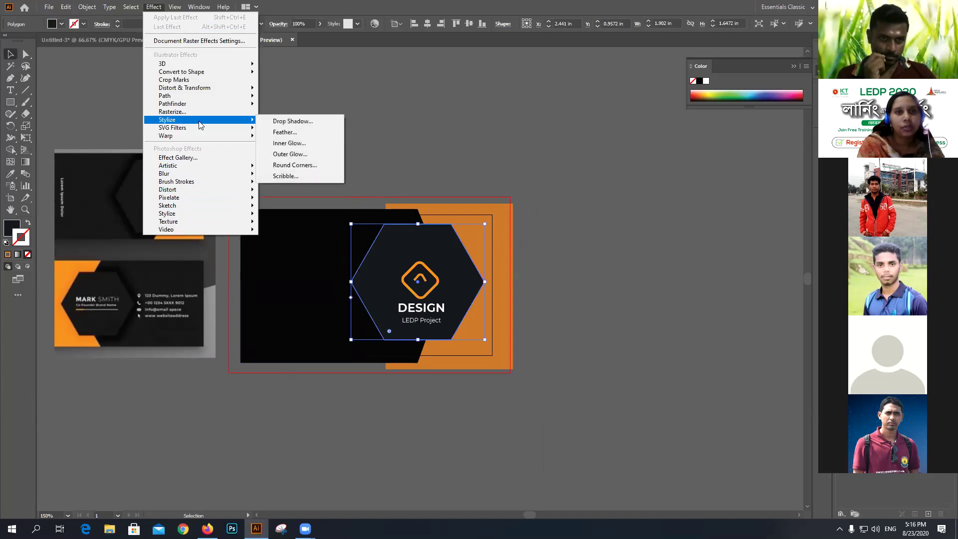
{"action": "left_click", "coordinate": [285, 123]}
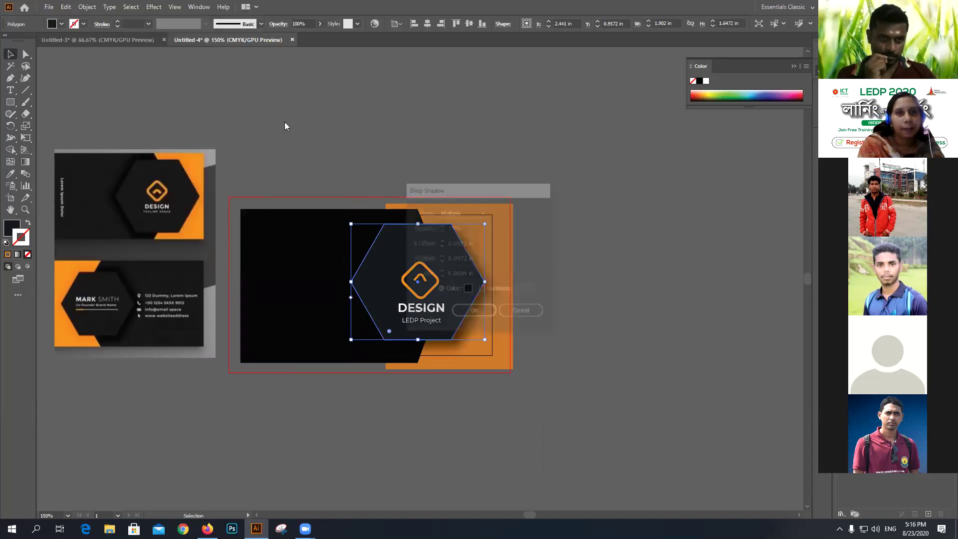
- Move the dialog off the hexagon, keep Multiply mode, and step X Offset to -0.625 in
{"action": "left_click_drag", "start_coordinate": [477, 193], "coordinate": [615, 169]}
{"action": "left_click", "coordinate": [612, 290]}
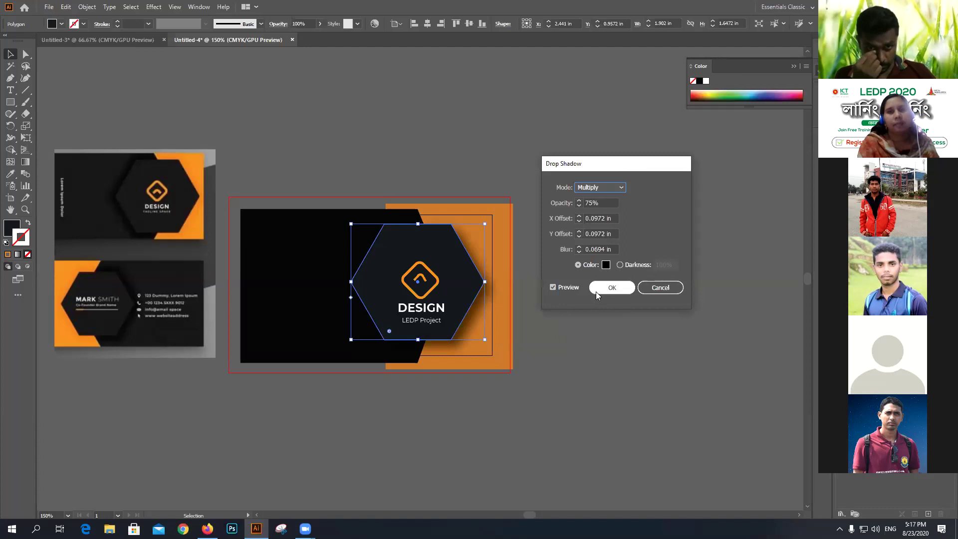
{"action": "left_click", "coordinate": [622, 188]}
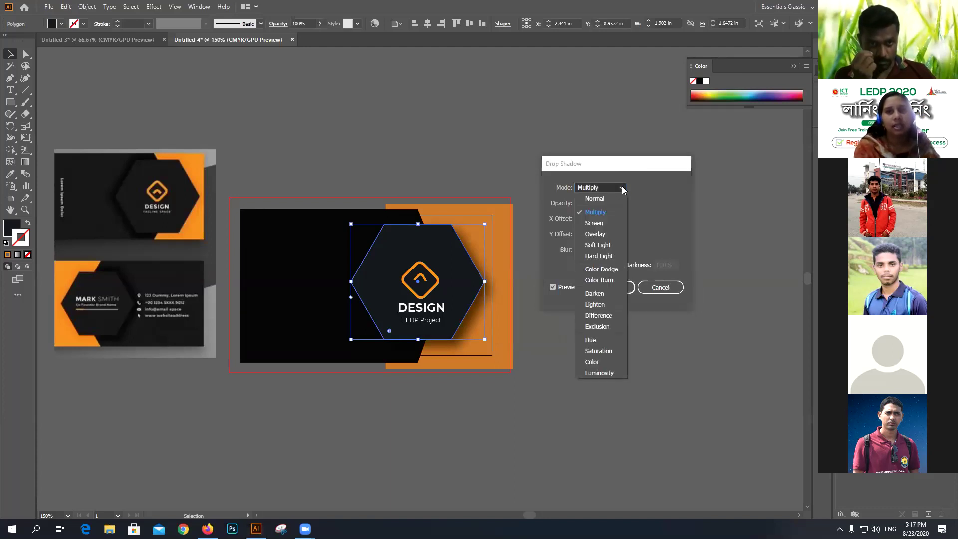
{"action": "left_click", "coordinate": [622, 188]}
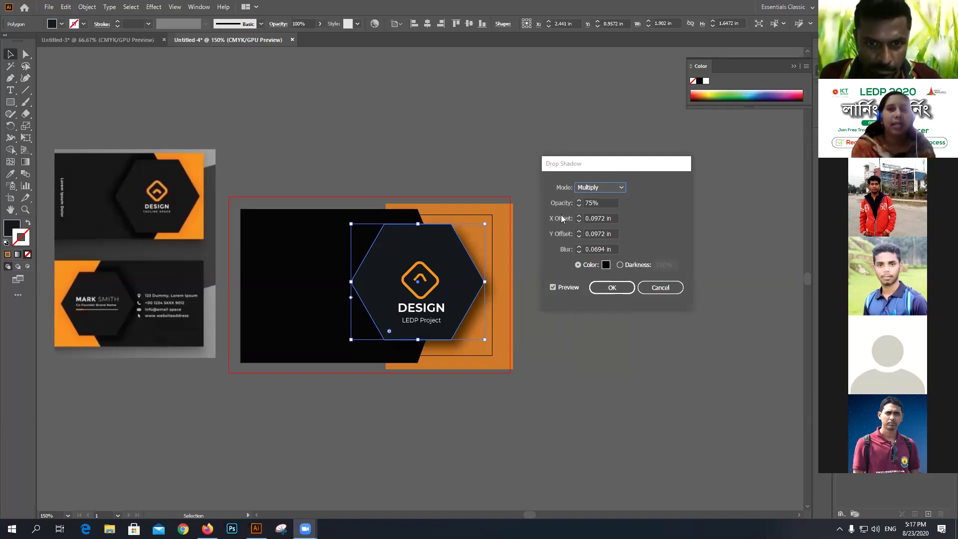
{"action": "left_click", "coordinate": [579, 217]}
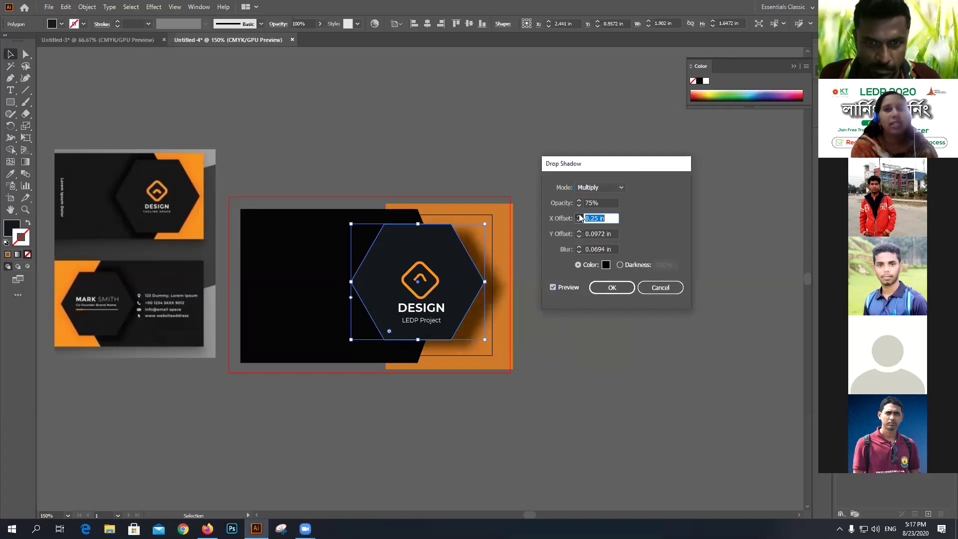
{"action": "left_click", "coordinate": [578, 223]}
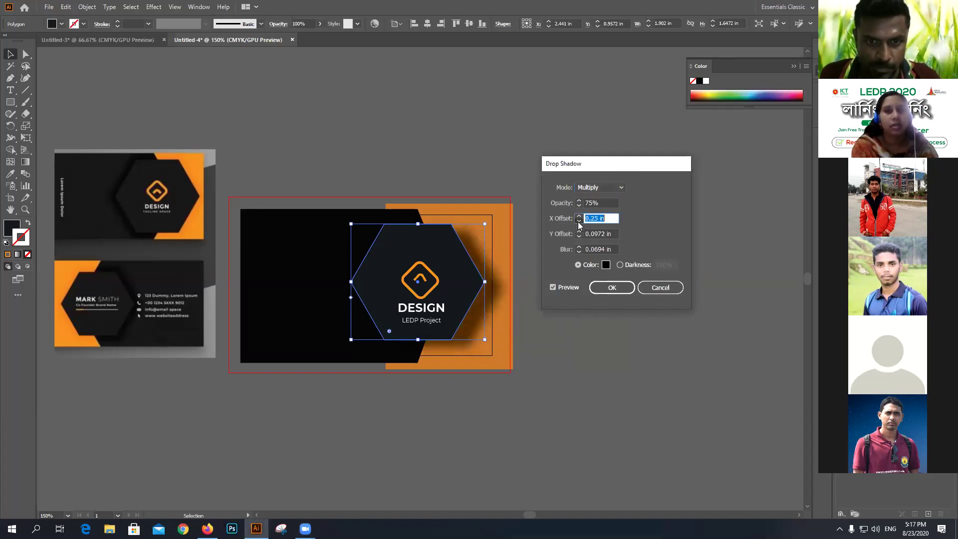
{"action": "left_click", "coordinate": [578, 222]}
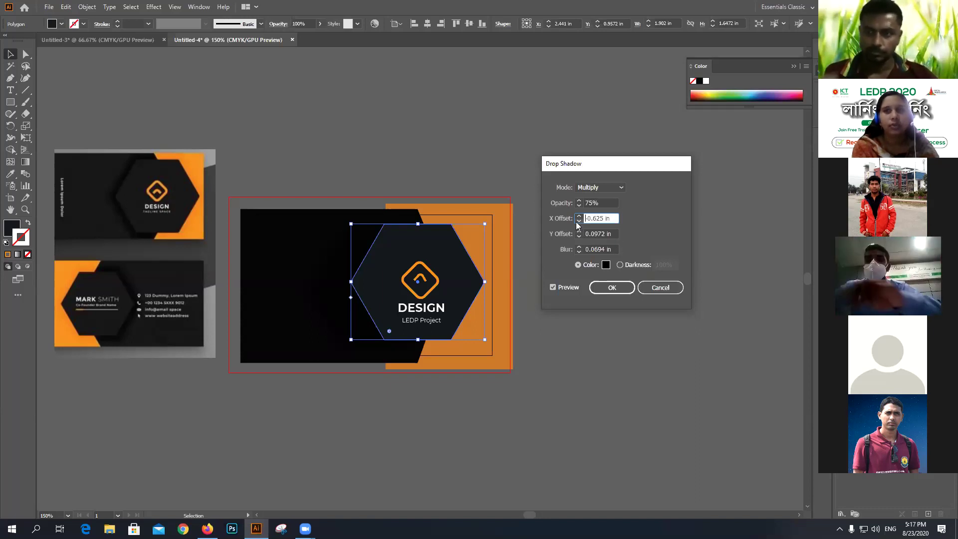
{"action": "key", "text": "ctrl+a"}
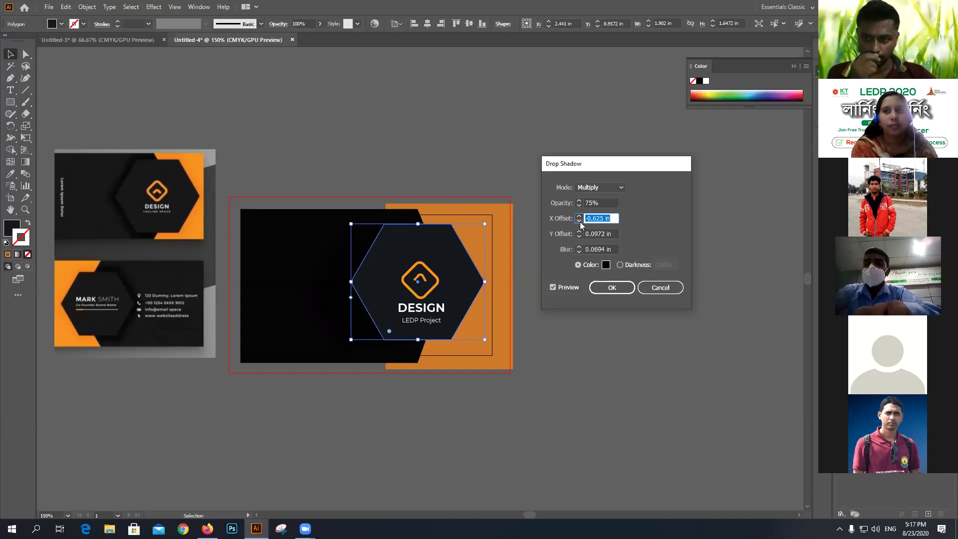
- Return the X Offset to -0.75 in and raise the shadow Opacity to 100%
{"action": "left_click", "coordinate": [580, 221]}
{"action": "left_click", "coordinate": [580, 216]}
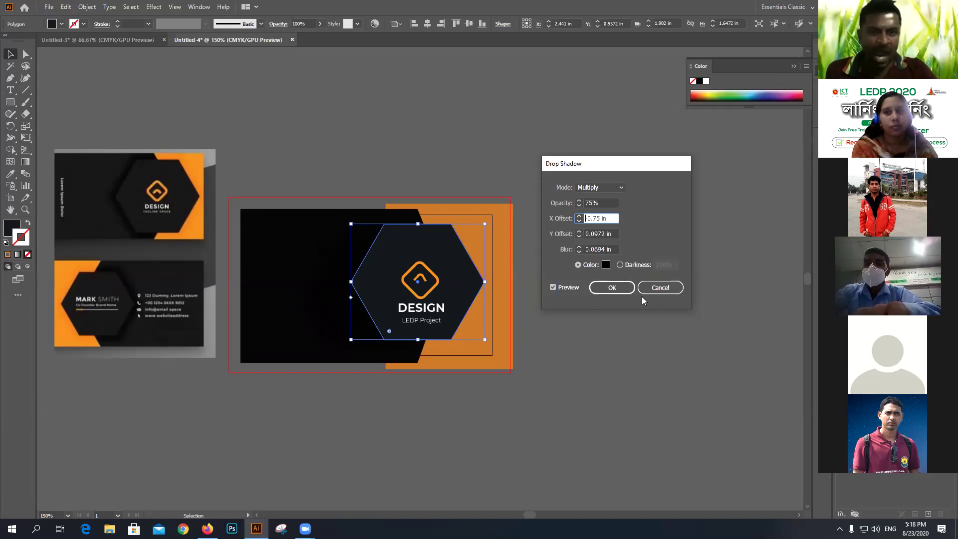
{"action": "left_click", "coordinate": [592, 203]}
{"action": "left_click", "coordinate": [579, 201]}
{"action": "left_click", "coordinate": [579, 200]}
{"action": "left_click", "coordinate": [579, 201]}
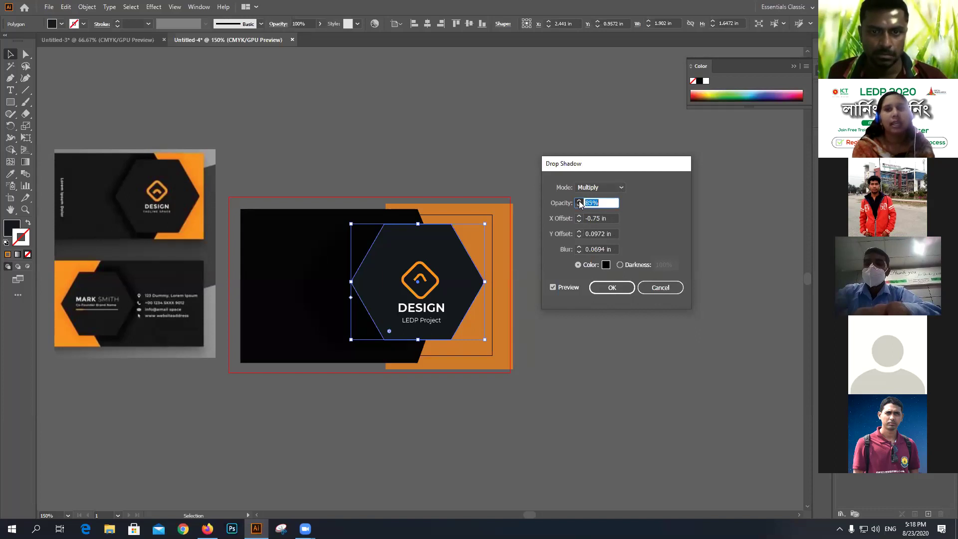
{"action": "left_click", "coordinate": [581, 201]}
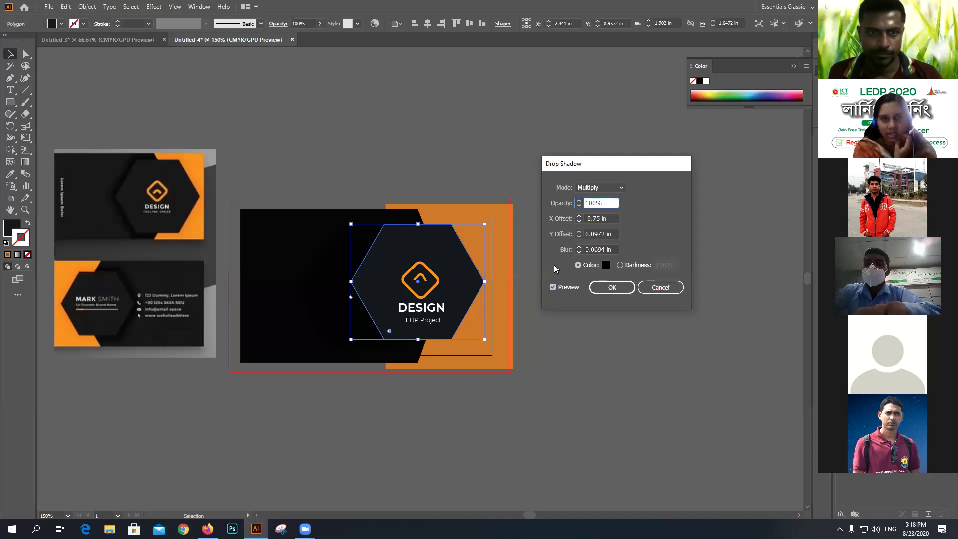
- Settle the shadow's X Offset at -0.25 in after trying -0.375 and -0.5 in
{"action": "left_click", "coordinate": [579, 223]}
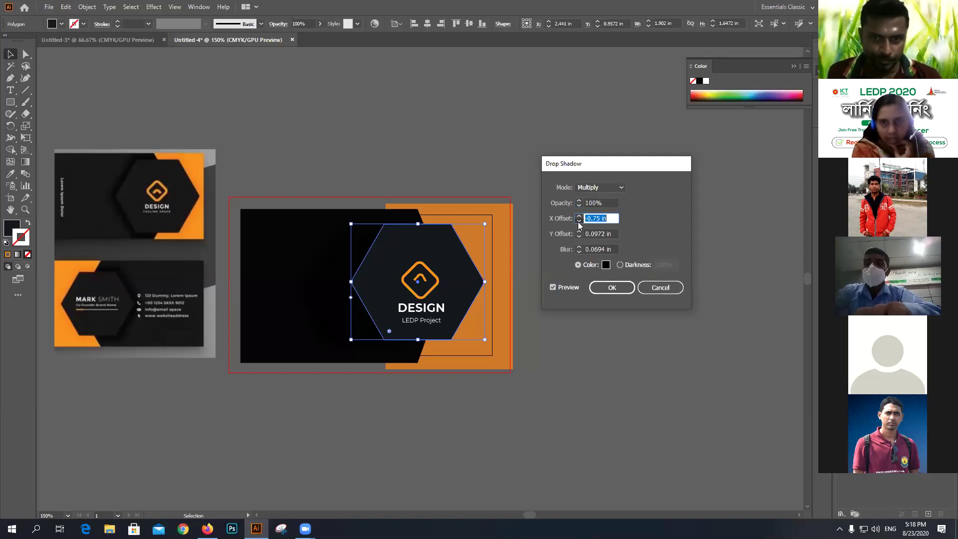
{"action": "left_click", "coordinate": [579, 215]}
{"action": "left_click", "coordinate": [579, 216]}
{"action": "left_click", "coordinate": [580, 215]}
{"action": "left_click", "coordinate": [579, 215]}
{"action": "left_click", "coordinate": [579, 215]}
{"action": "left_click", "coordinate": [579, 221]}
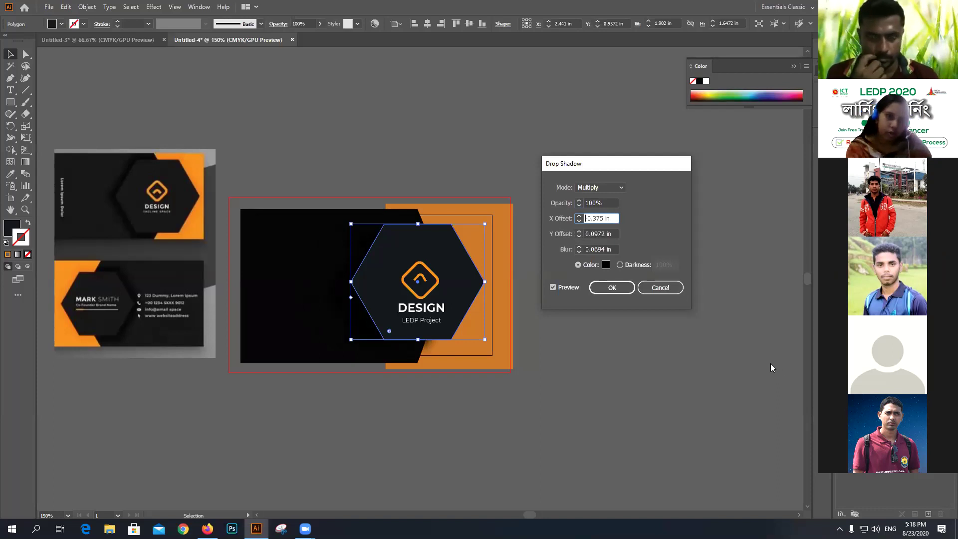
{"action": "left_click", "coordinate": [579, 221]}
{"action": "left_click", "coordinate": [579, 216]}
{"action": "left_click", "coordinate": [579, 216]}
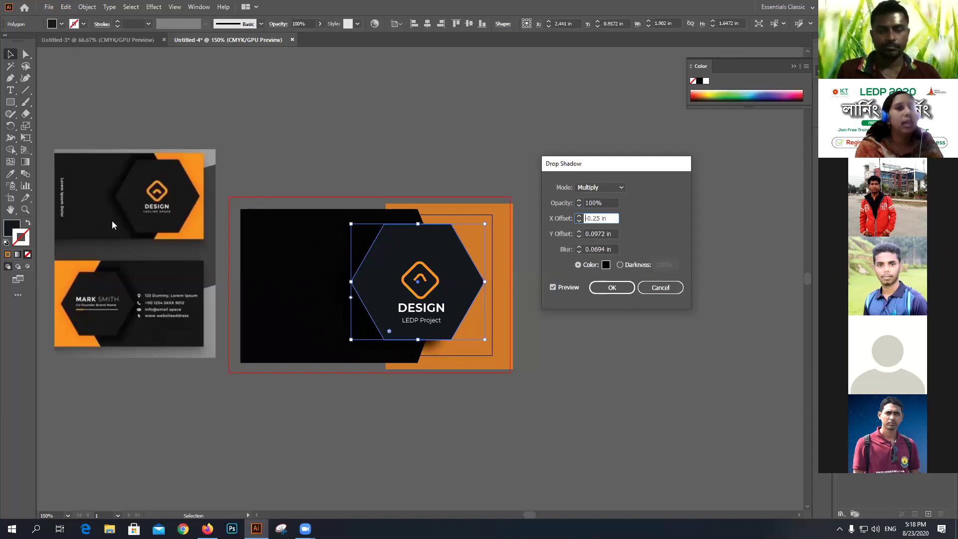
- Cancel the drop shadow and eyedrop the reference card's dark grey onto the black card area
{"action": "left_click", "coordinate": [662, 289]}
{"action": "left_click", "coordinate": [295, 276]}
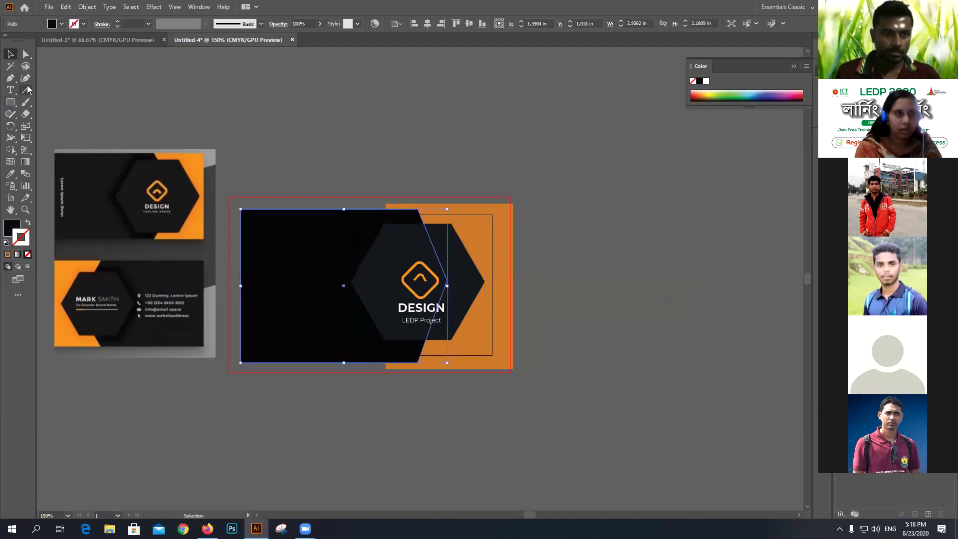
{"action": "left_click", "coordinate": [11, 175]}
{"action": "left_click", "coordinate": [99, 184]}
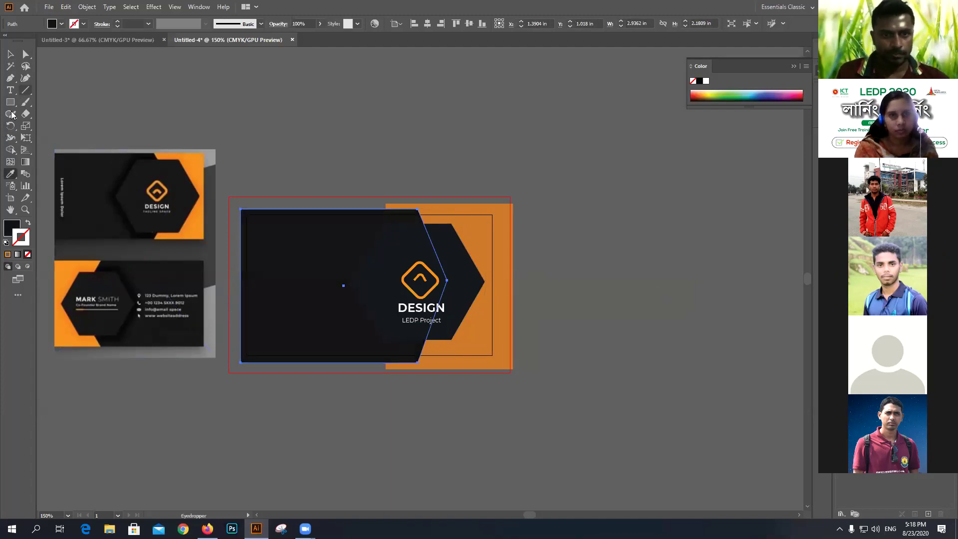
- Reselect the dark hexagon with the Selection tool
{"action": "left_click", "coordinate": [12, 55]}
{"action": "left_click", "coordinate": [472, 287]}
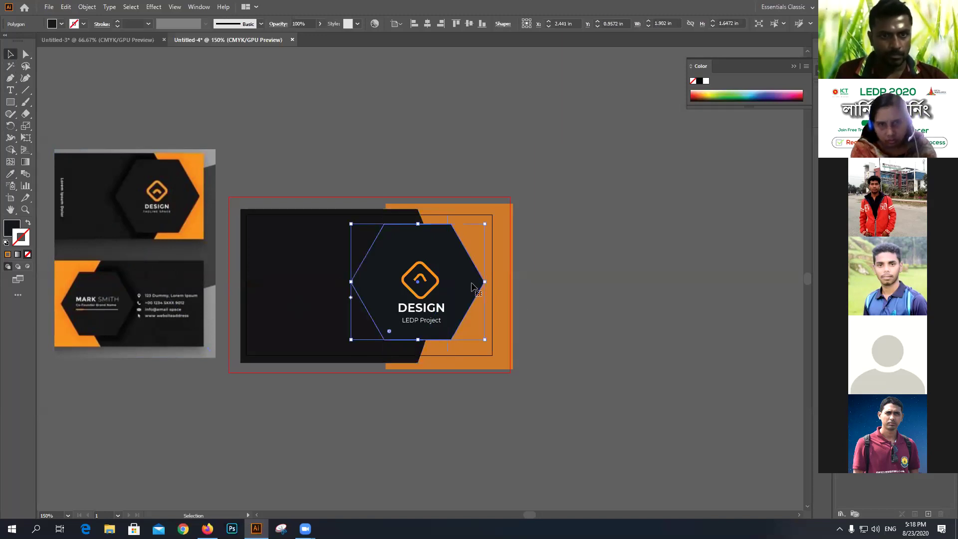
{"action": "left_click", "coordinate": [154, 8]}
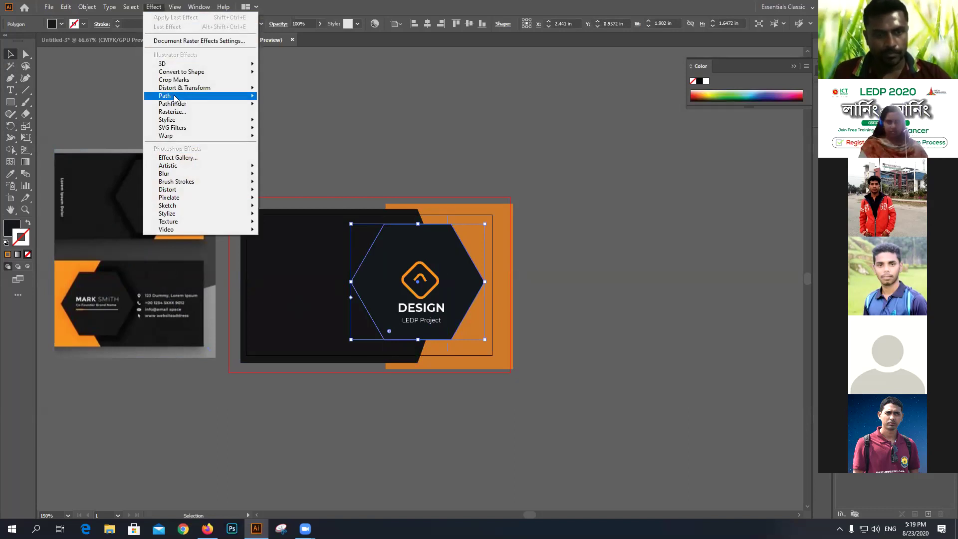
- Open Effect > Stylize > Drop Shadow again for the dark hexagon
{"action": "mouse_move", "coordinate": [182, 120]}
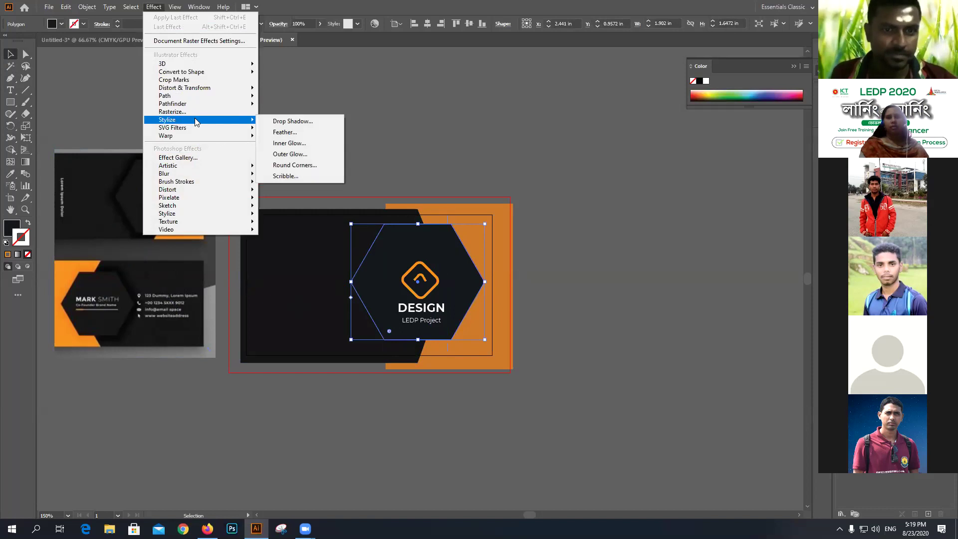
{"action": "left_click", "coordinate": [280, 122]}
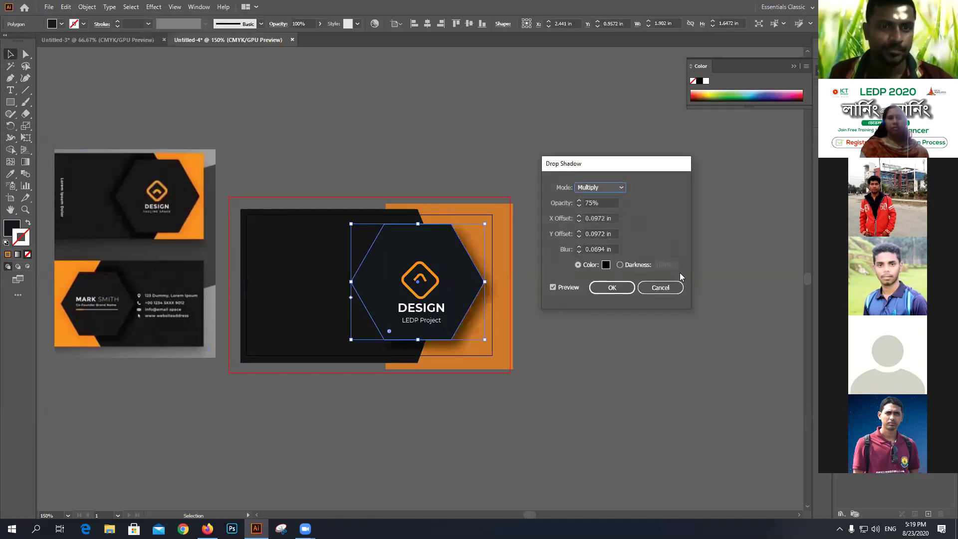
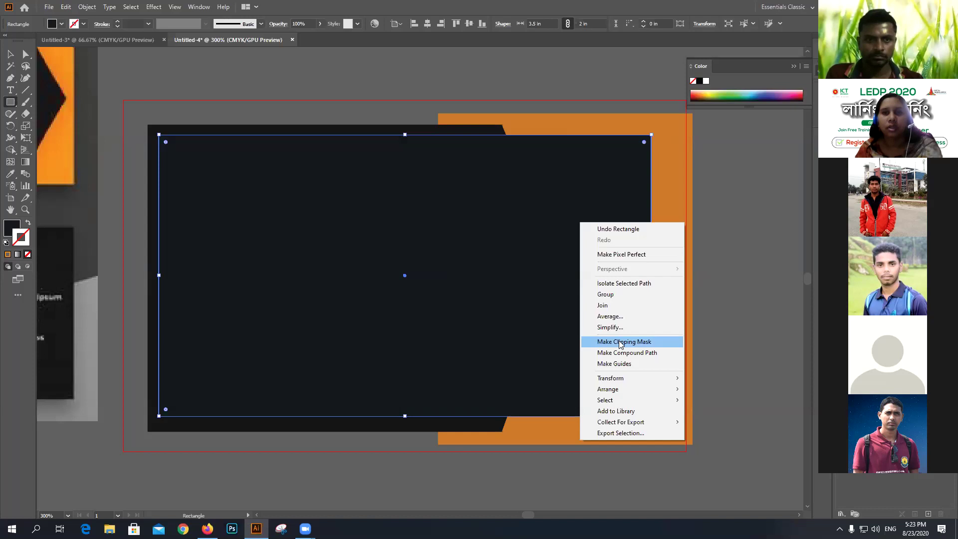
- Cancel the Rectangle size dialog and select the whole card artwork group
{"action": "left_click", "coordinate": [399, 68]}
{"action": "left_click", "coordinate": [506, 284]}
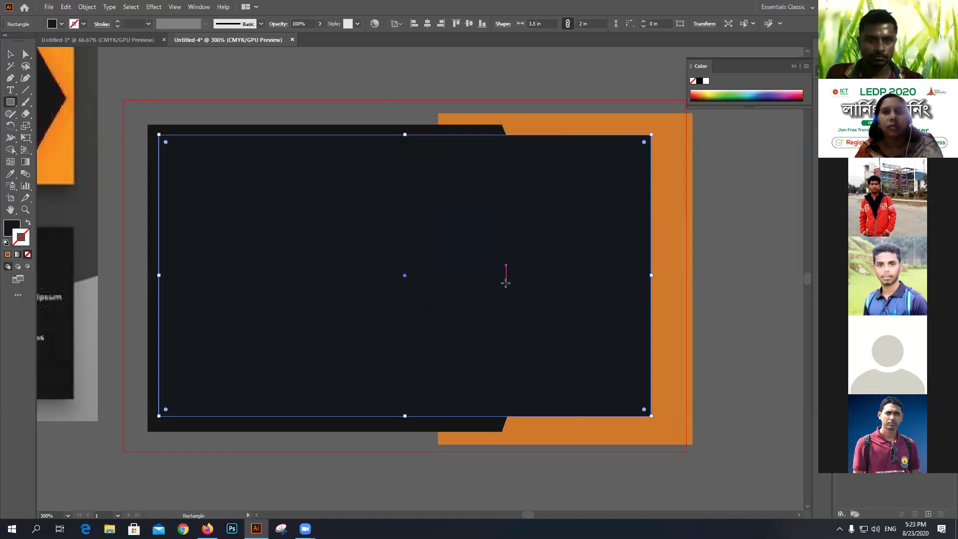
{"action": "left_click", "coordinate": [8, 57]}
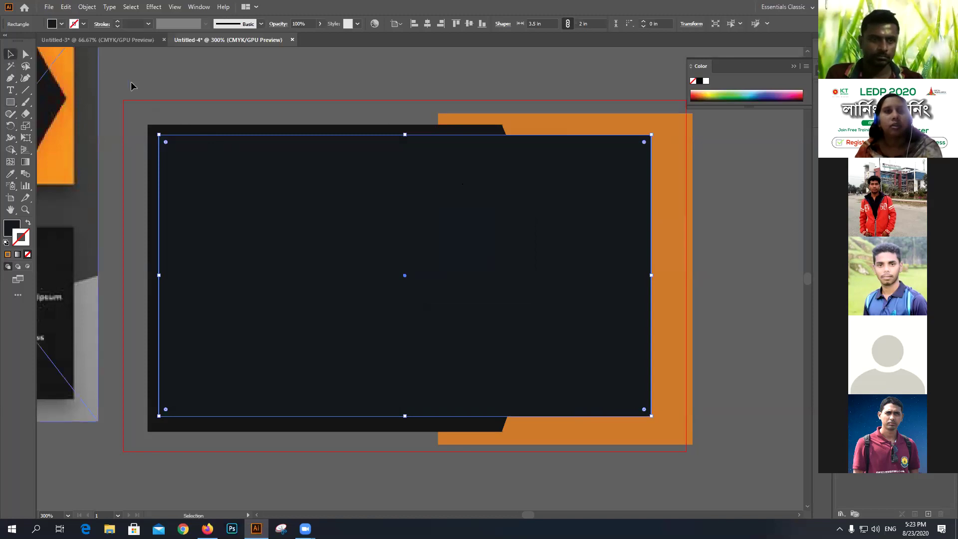
{"action": "left_click", "coordinate": [511, 123]}
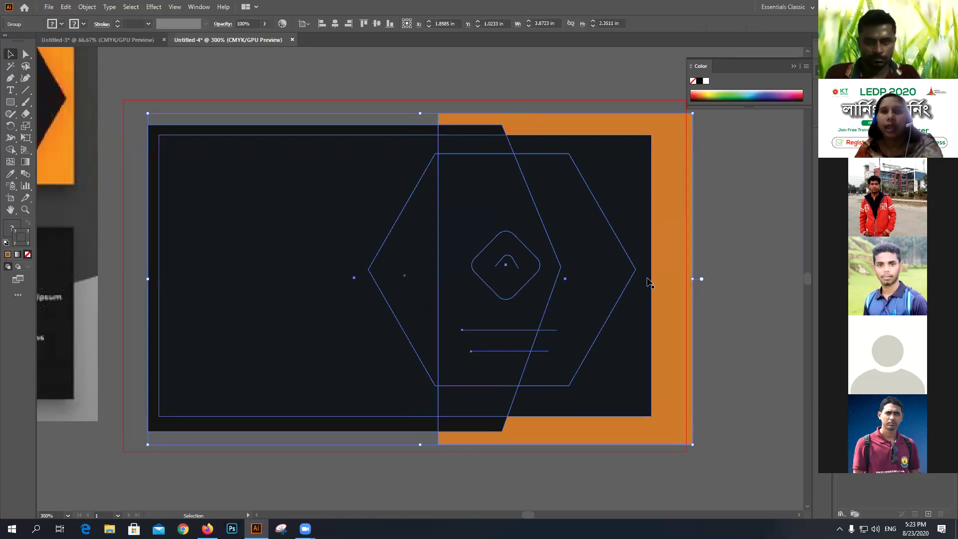
- Browse the context menus over the card artwork and the canvas without applying anything
{"action": "right_click", "coordinate": [629, 219]}
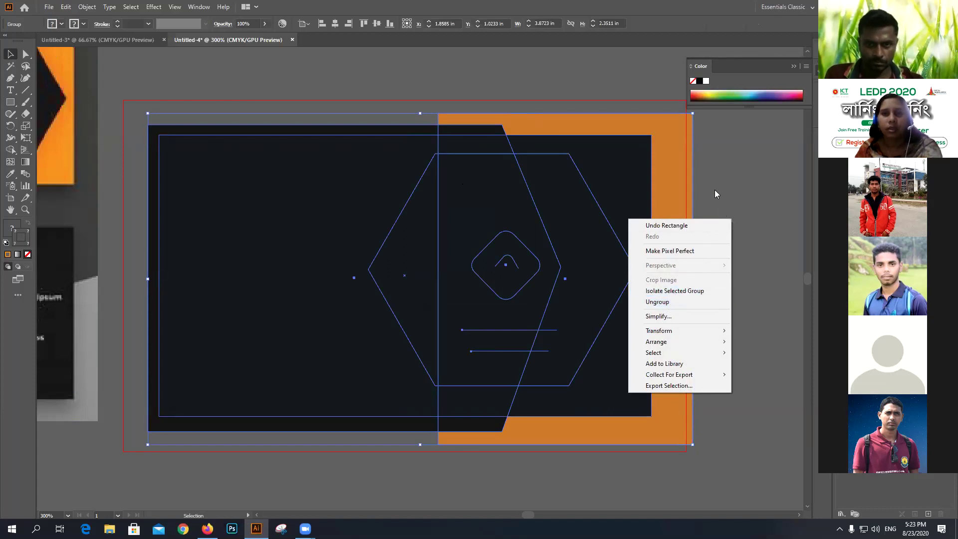
{"action": "left_click", "coordinate": [698, 150]}
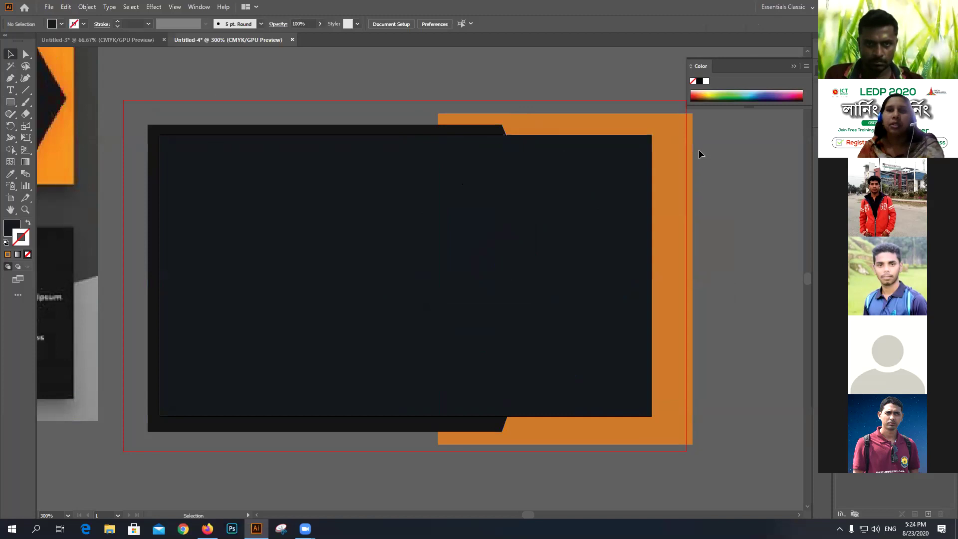
{"action": "right_click", "coordinate": [623, 203]}
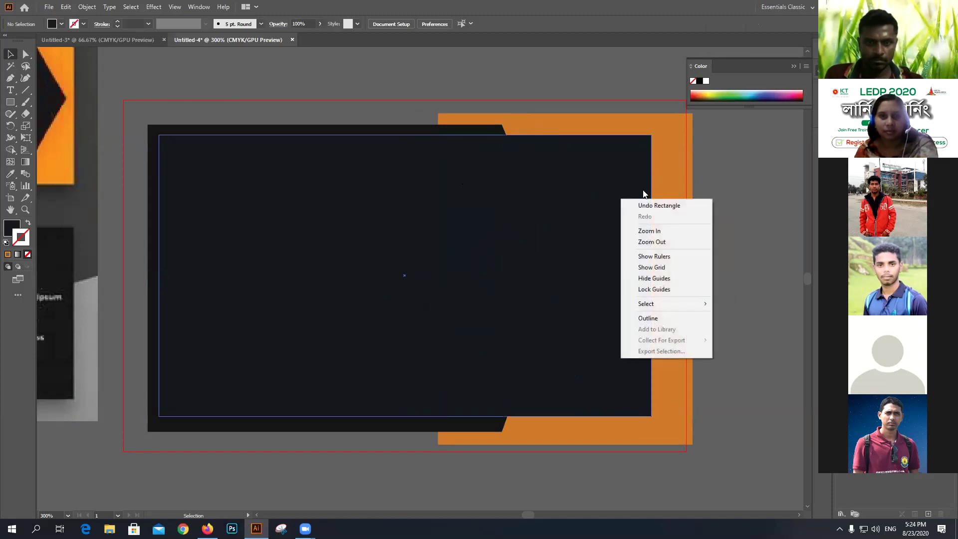
{"action": "left_click", "coordinate": [682, 142]}
{"action": "right_click", "coordinate": [617, 201]}
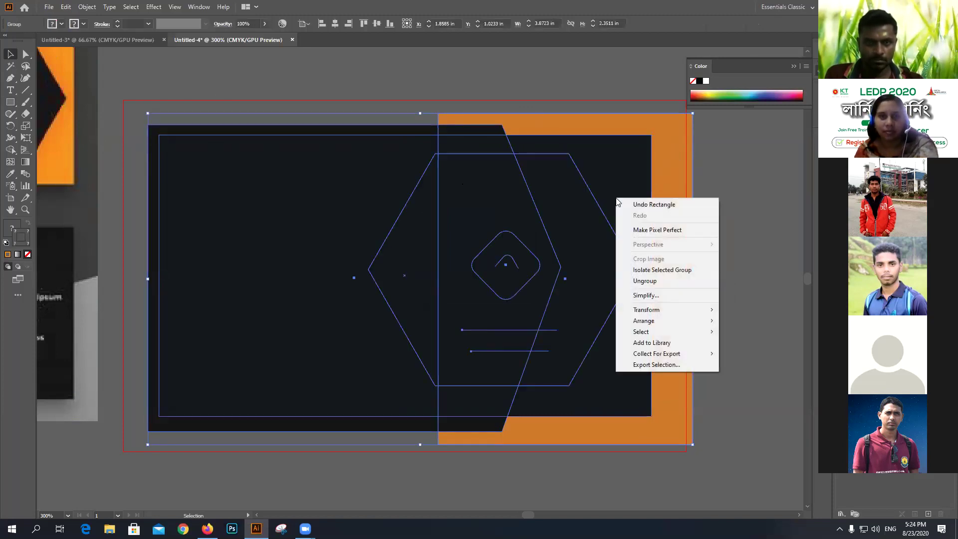
{"action": "left_click", "coordinate": [715, 114]}
{"action": "right_click", "coordinate": [212, 199]}
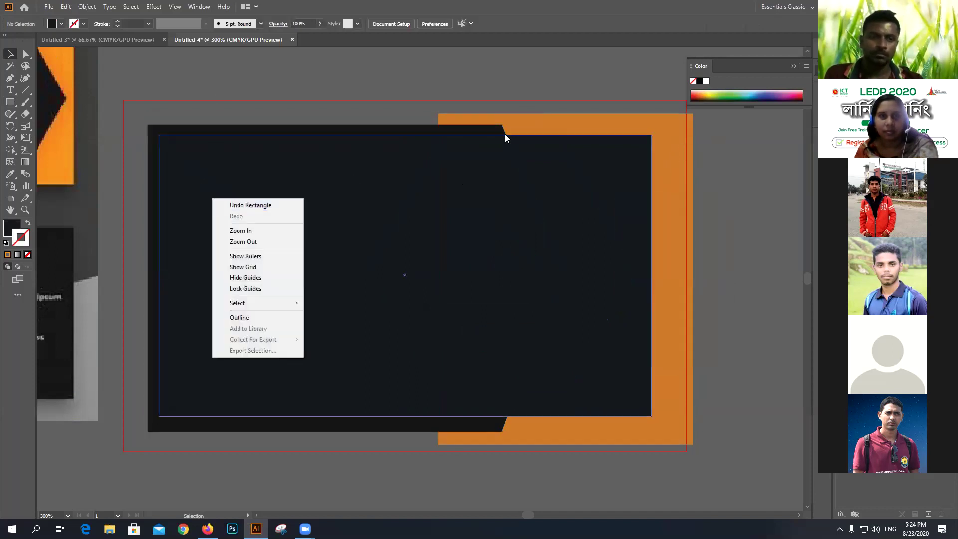
{"action": "left_click", "coordinate": [606, 103]}
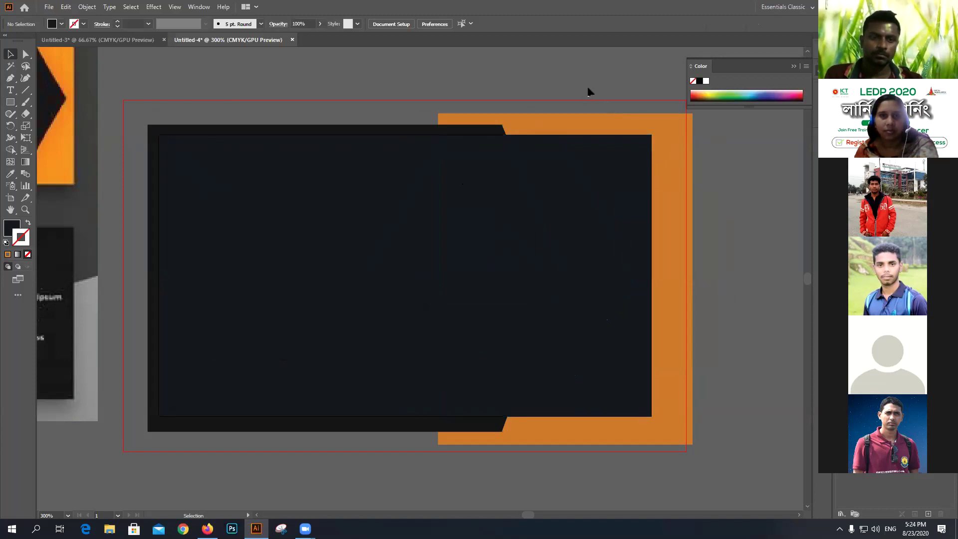
- Undo the covering rectangle, then draw a new rectangle from the card's top-left corner
{"action": "key", "text": "ctrl+z"}
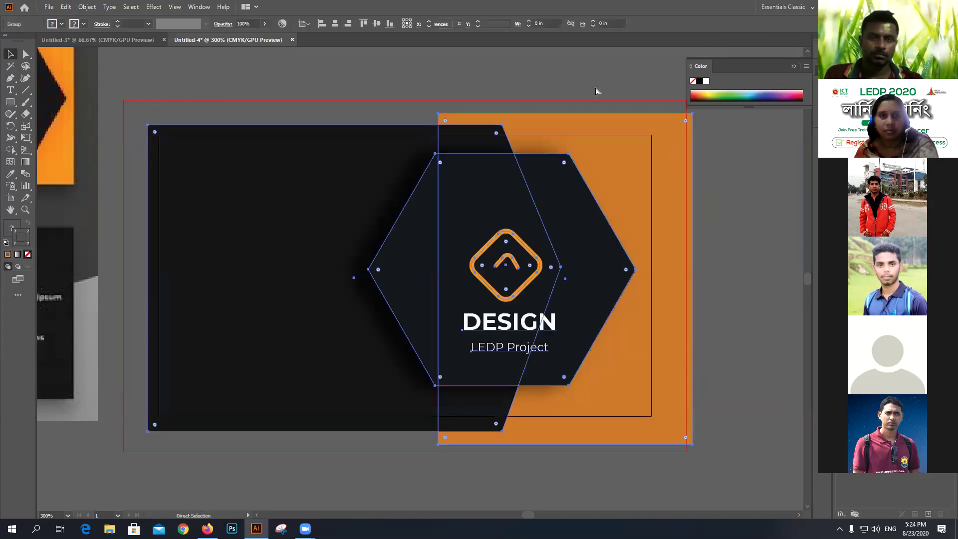
{"action": "right_click", "coordinate": [274, 202]}
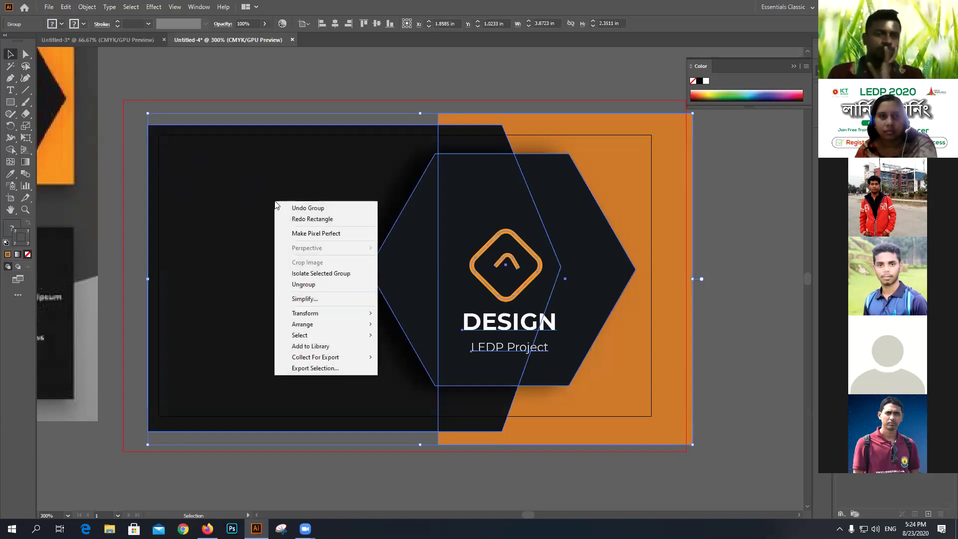
{"action": "left_click", "coordinate": [723, 185]}
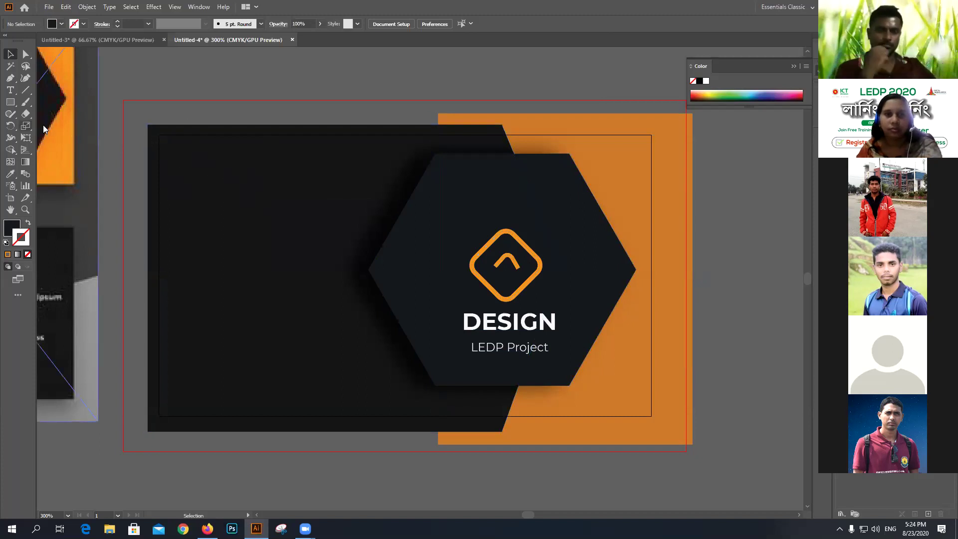
{"action": "key", "text": "m"}
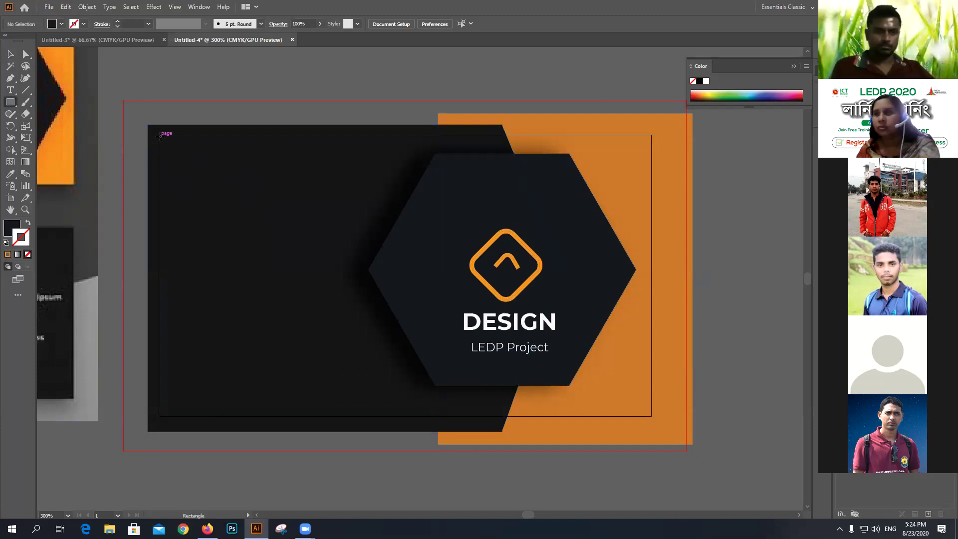
{"action": "left_click_drag", "start_coordinate": [159, 135], "coordinate": [651, 416]}
- Try Make Clipping Mask on the new rectangle, dismiss the error, and undo the rectangle
{"action": "right_click", "coordinate": [562, 303]}
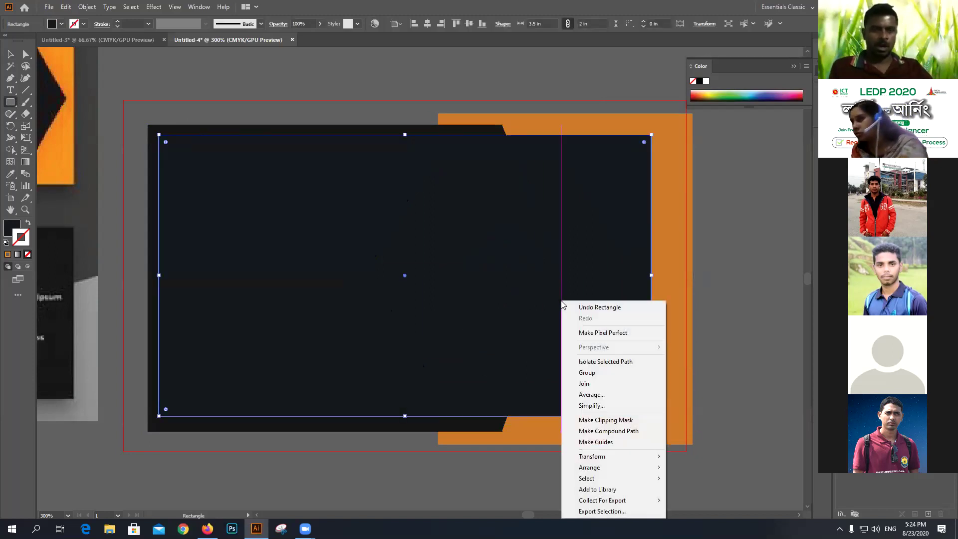
{"action": "left_click", "coordinate": [599, 420]}
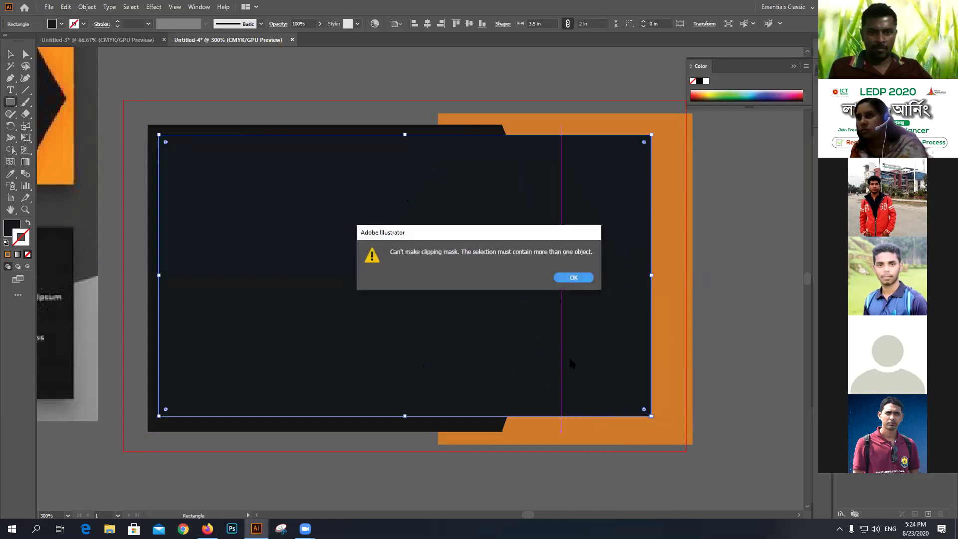
{"action": "left_click", "coordinate": [567, 278]}
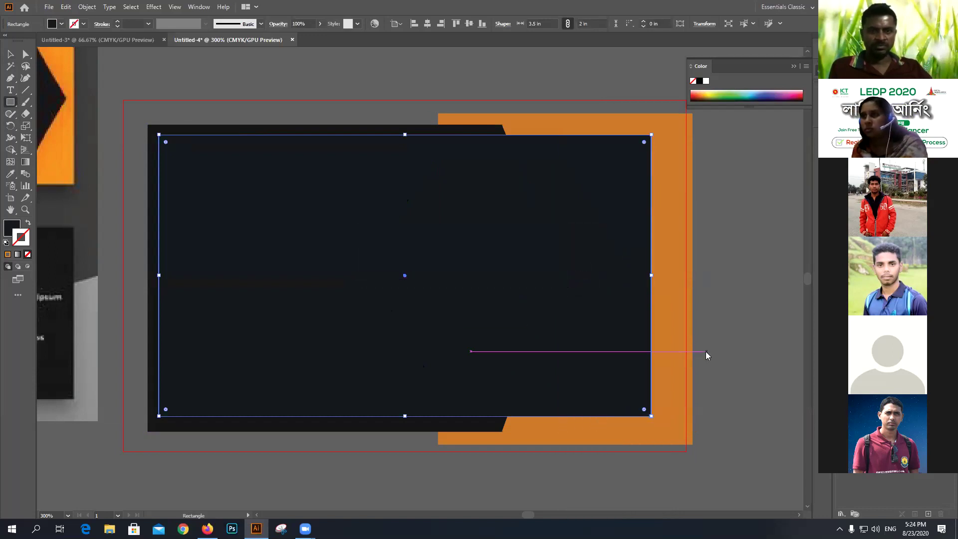
{"action": "key", "text": "ctrl+z"}
- Select all the card artwork and combine it with Object > Group
{"action": "key", "text": "ctrl+a"}
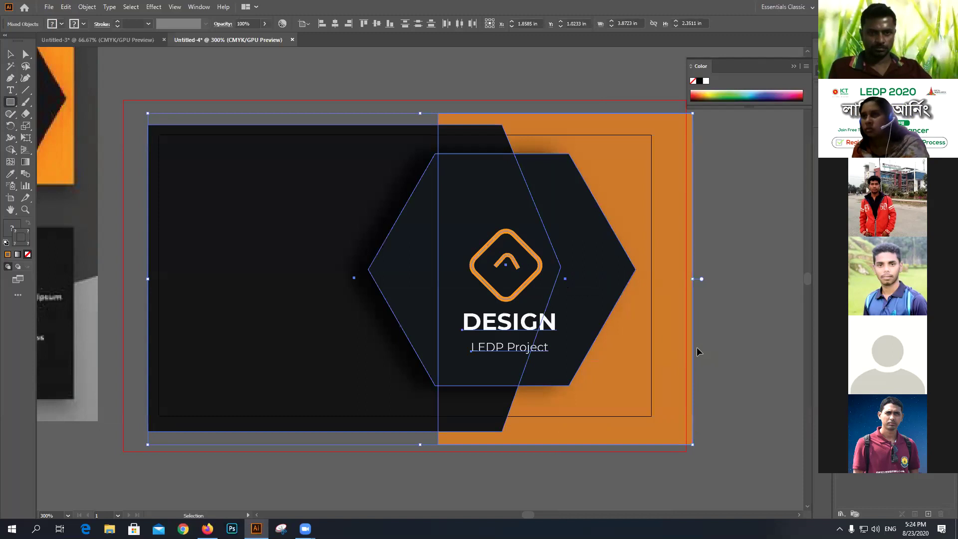
{"action": "key", "text": "m"}
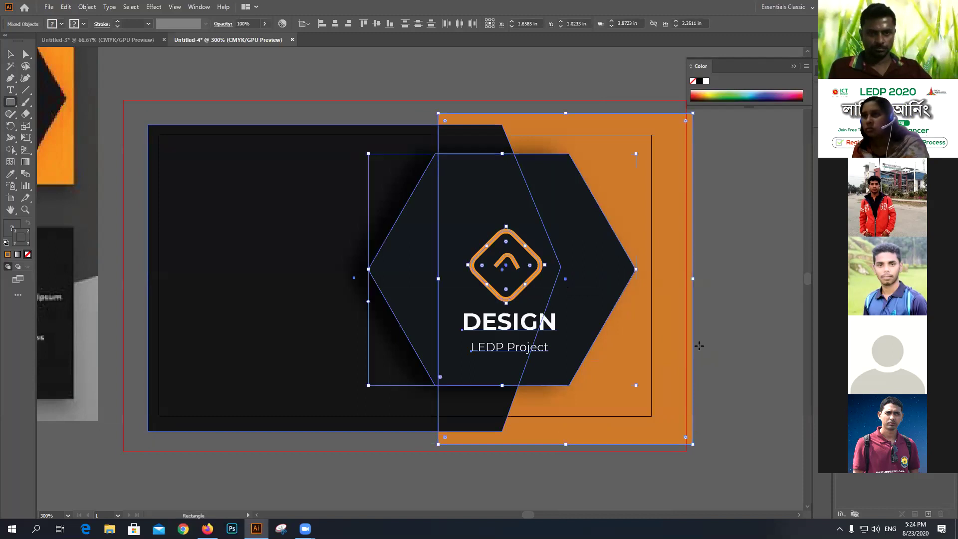
{"action": "left_click", "coordinate": [87, 7]}
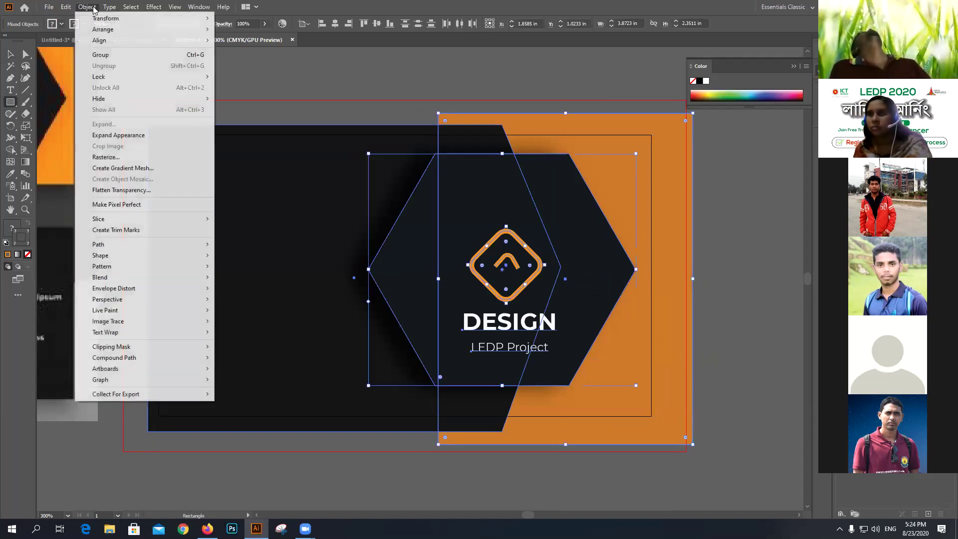
{"action": "left_click", "coordinate": [405, 57]}
{"action": "left_click", "coordinate": [405, 57]}
{"action": "left_click", "coordinate": [515, 283]}
{"action": "left_click", "coordinate": [10, 54]}
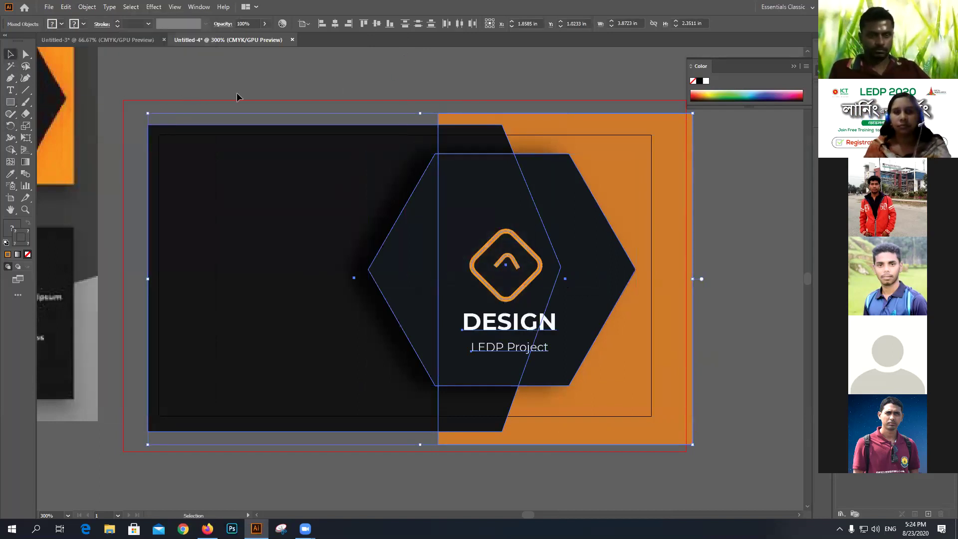
{"action": "left_click", "coordinate": [92, 8]}
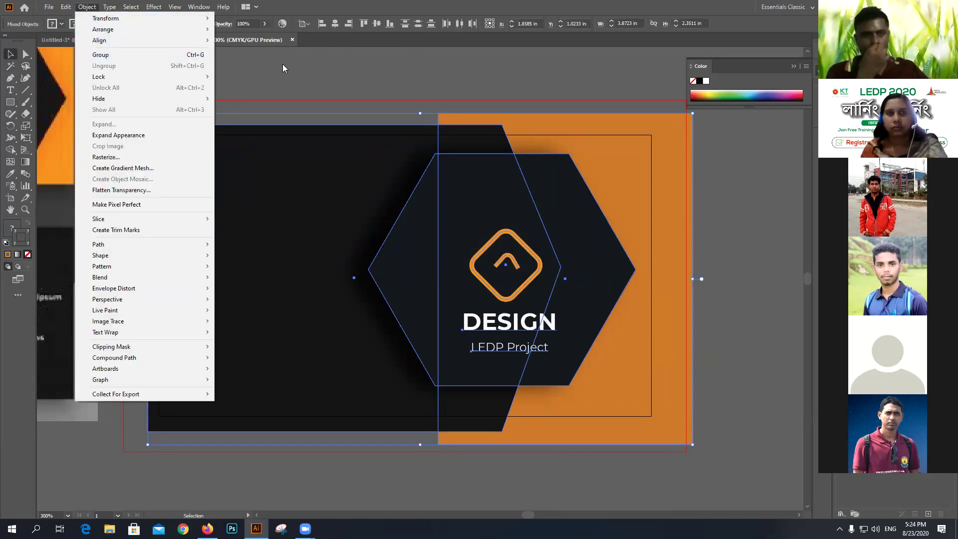
{"action": "left_click", "coordinate": [123, 56]}
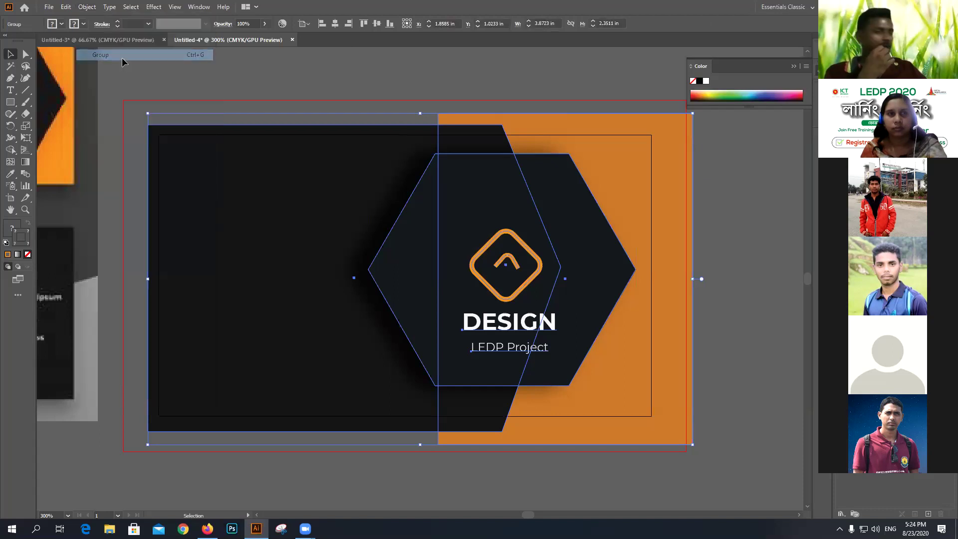
- Draw a rectangle over the card, retry the clipping mask, dismiss the error, and undo
{"action": "left_click", "coordinate": [10, 102]}
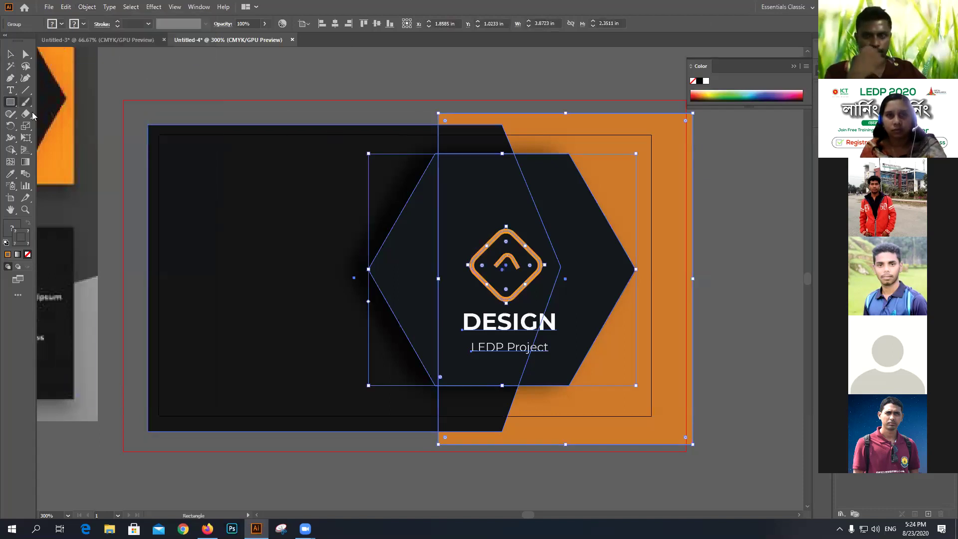
{"action": "mouse_move", "coordinate": [159, 135]}
{"action": "left_mouse_down"}
{"action": "mouse_move", "coordinate": [301, 233]}
{"action": "mouse_move", "coordinate": [664, 374]}
{"action": "mouse_move", "coordinate": [651, 419]}
{"action": "left_mouse_up"}
{"action": "right_click", "coordinate": [585, 305]}
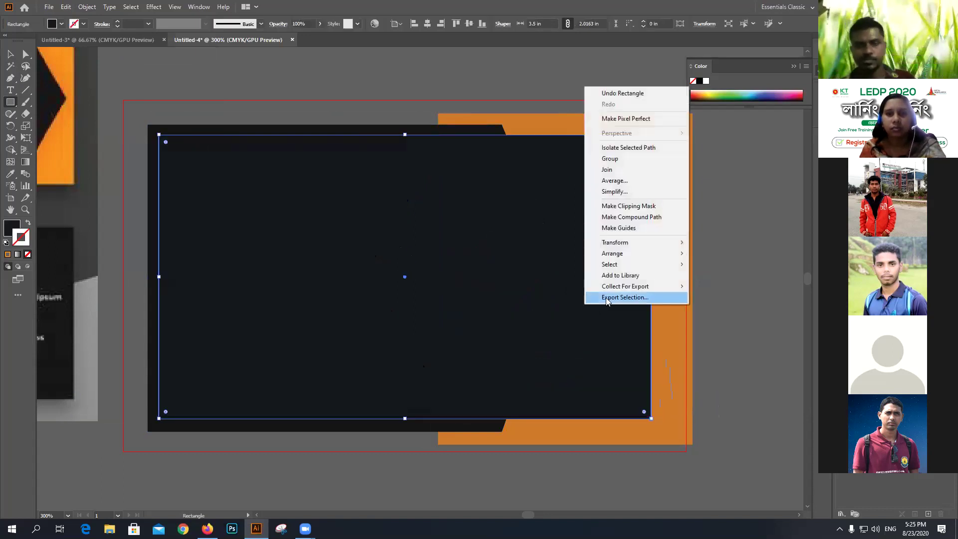
{"action": "left_click", "coordinate": [622, 206]}
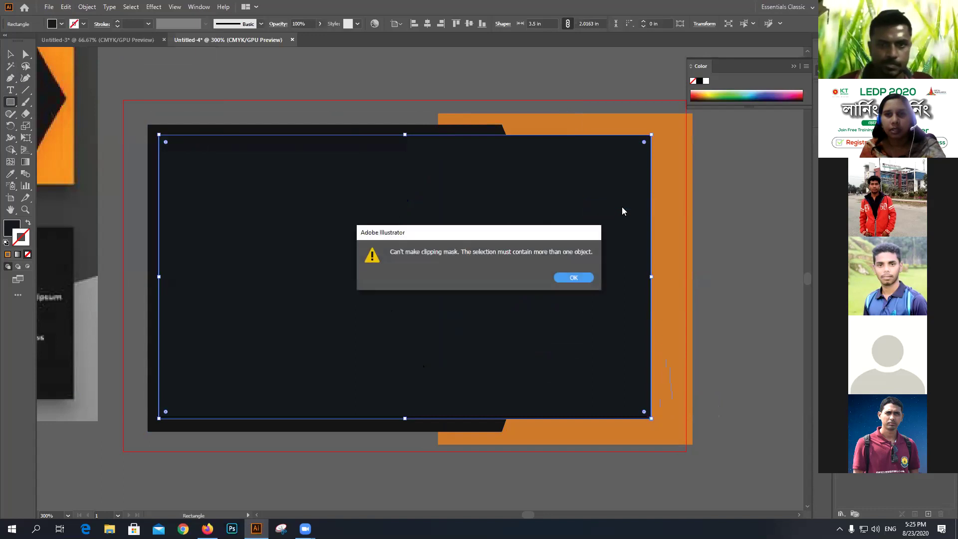
{"action": "left_click", "coordinate": [575, 278]}
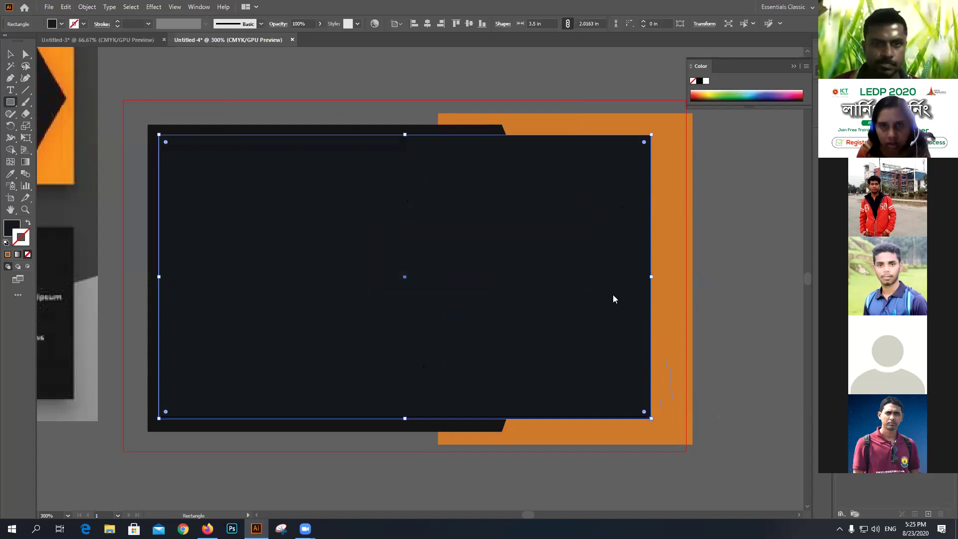
{"action": "key", "text": "ctrl+z"}
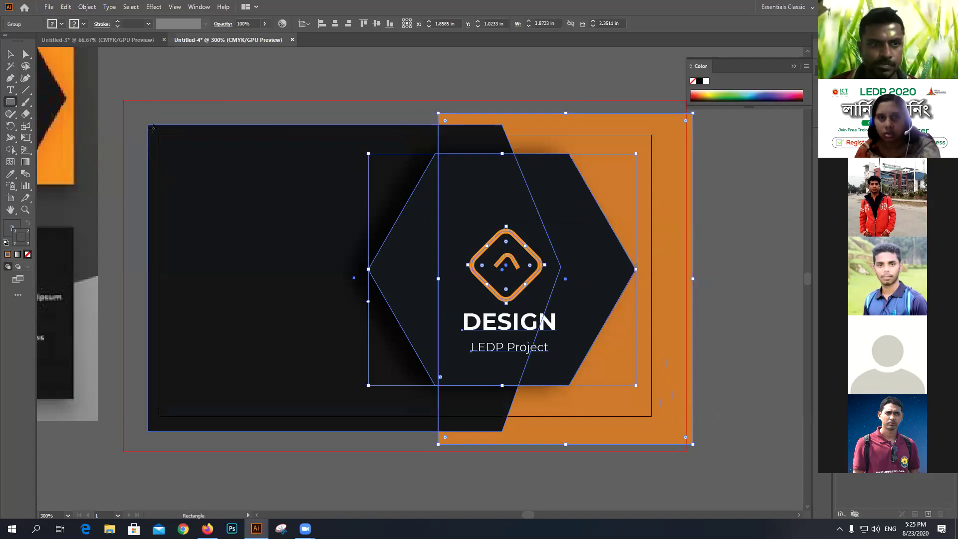
- Draw a card rectangle, attempt a clipping mask, dismiss the error and the size settings
{"action": "left_click_drag", "start_coordinate": [147, 126], "coordinate": [654, 416]}
{"action": "right_click", "coordinate": [569, 310]}
{"action": "left_click", "coordinate": [609, 422]}
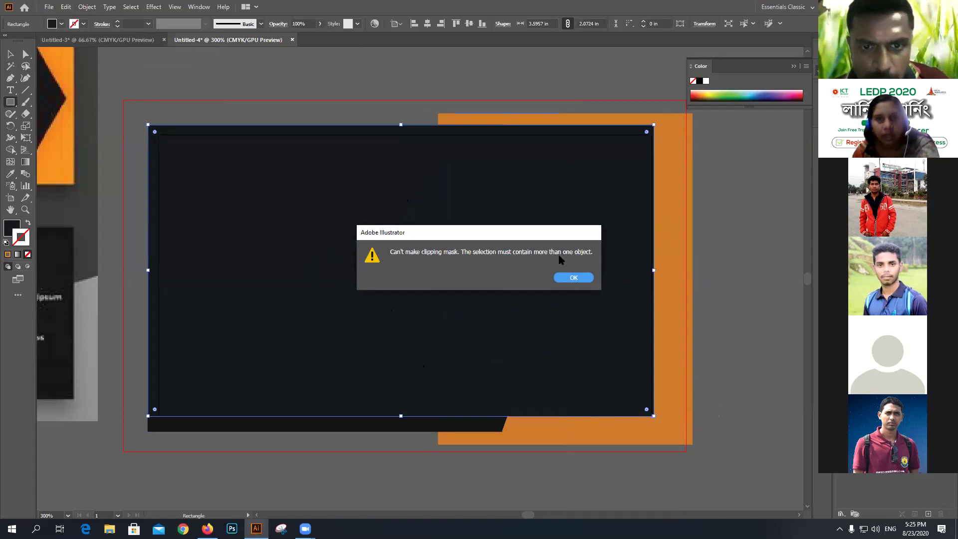
{"action": "left_click", "coordinate": [574, 277]}
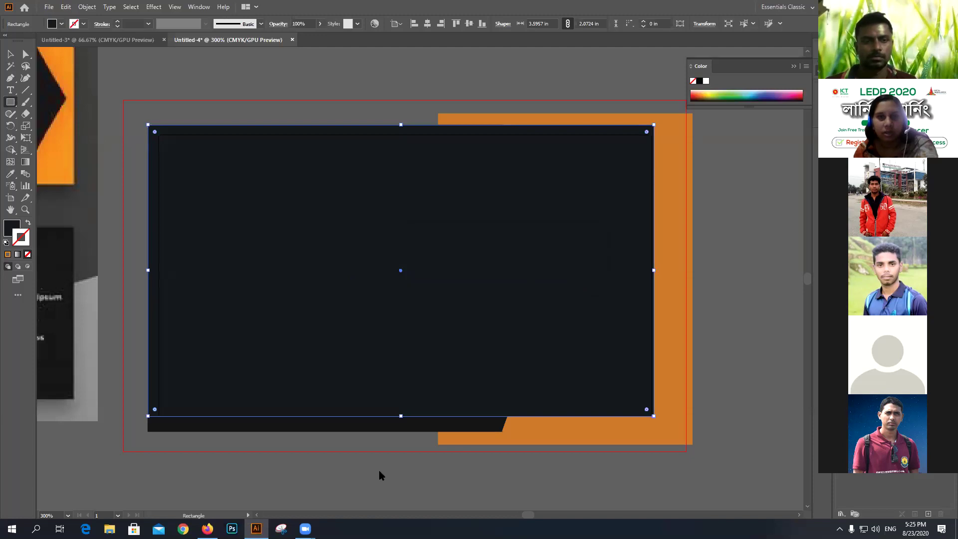
{"action": "left_click", "coordinate": [392, 425]}
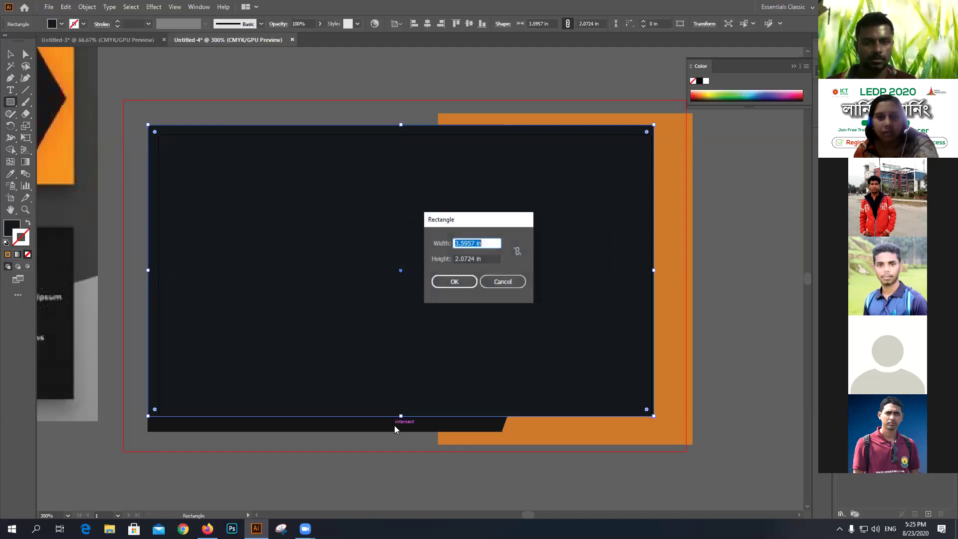
{"action": "left_click", "coordinate": [501, 282]}
- Select the rectangle with the card artwork and apply Make Clipping Mask
{"action": "left_click", "coordinate": [11, 54]}
{"action": "left_click", "coordinate": [330, 428], "text": "shift"}
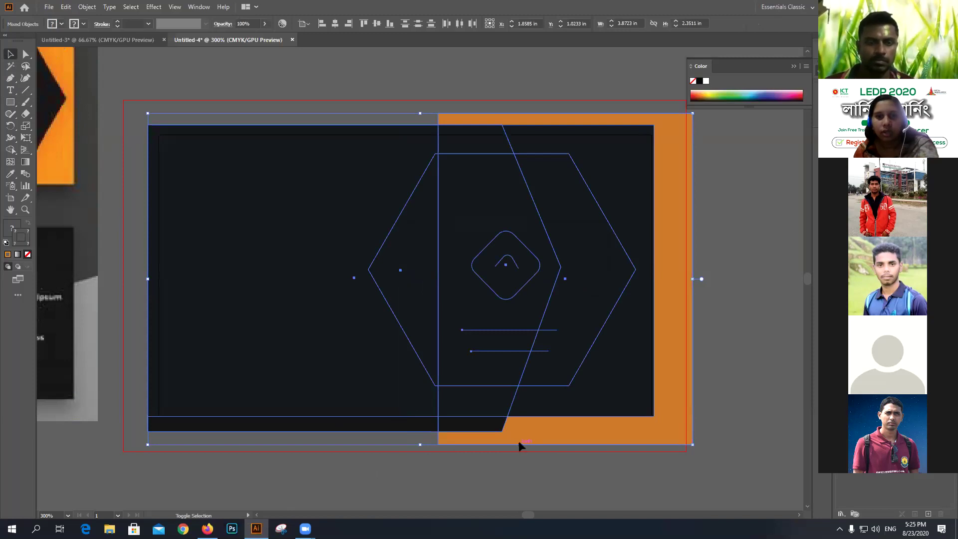
{"action": "right_click", "coordinate": [452, 223]}
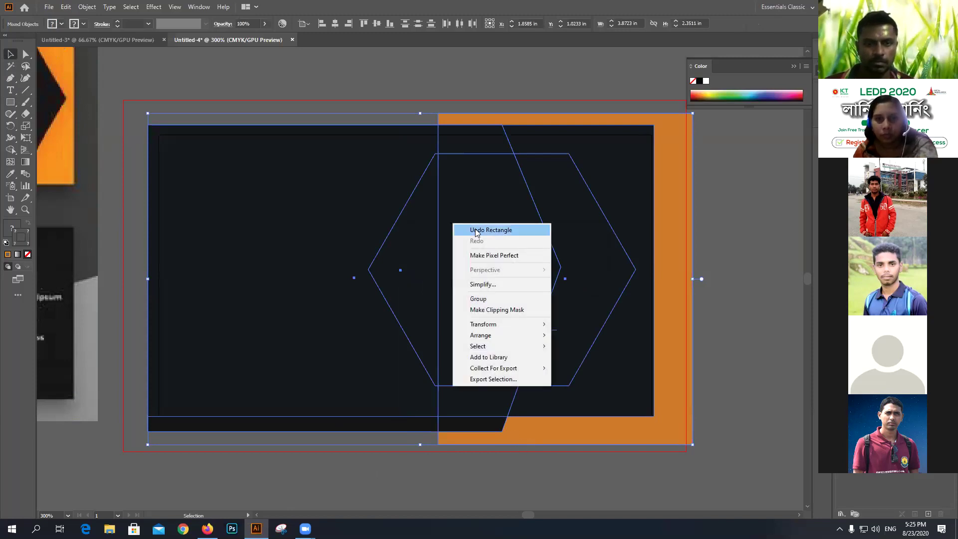
{"action": "left_click", "coordinate": [483, 311]}
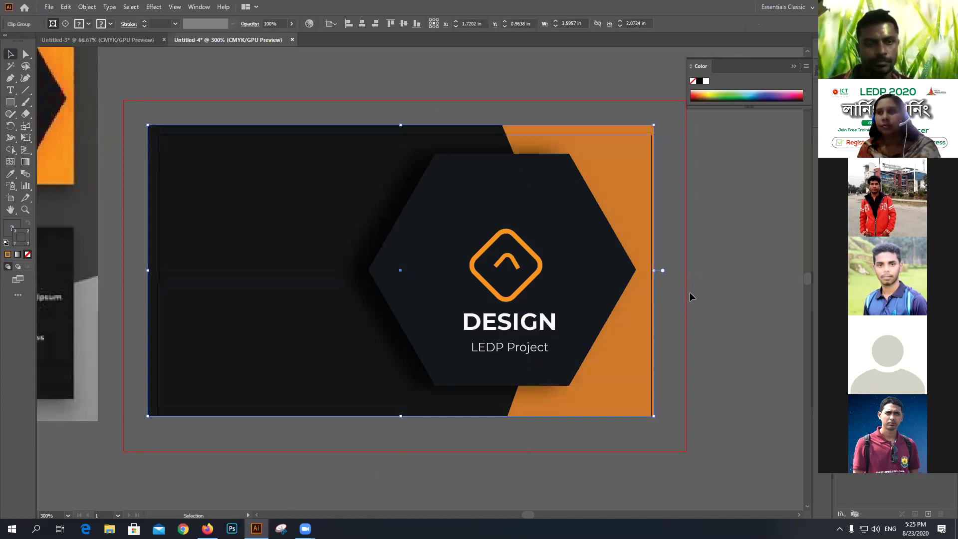
- Undo the clipping mask and marquee-select the whole unclipped card group again
{"action": "key", "text": "a"}
{"action": "key", "text": "ctrl+alt+7"}
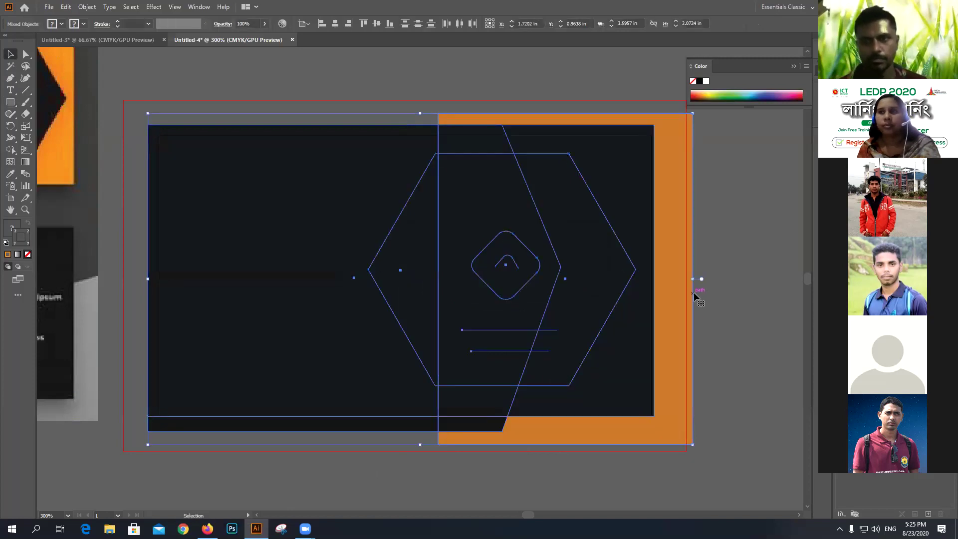
{"action": "key", "text": "v"}
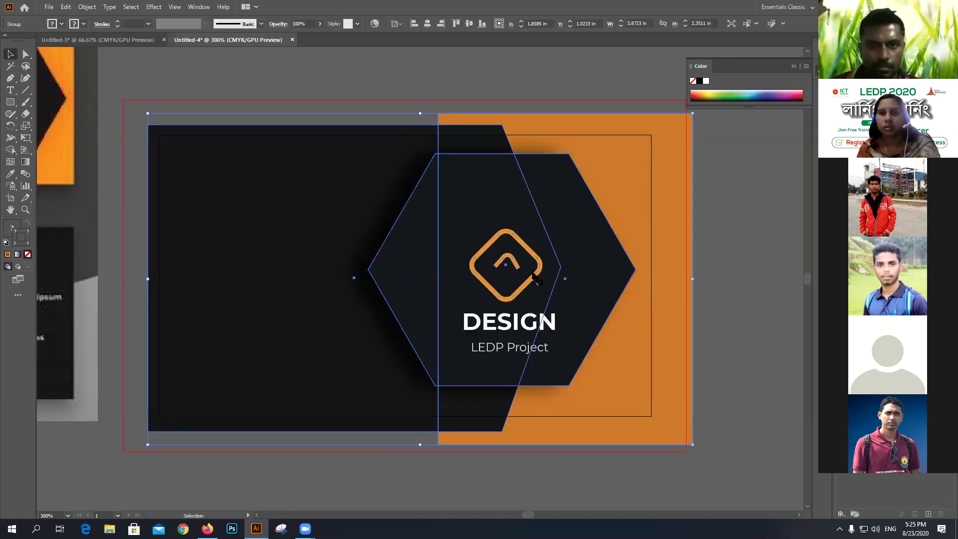
{"action": "left_click", "coordinate": [228, 107]}
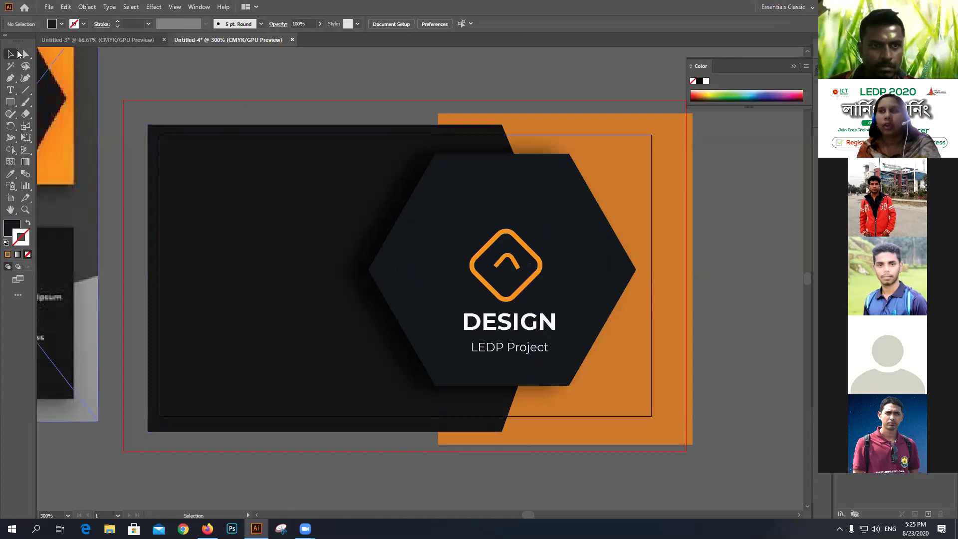
{"action": "left_click_drag", "start_coordinate": [167, 112], "coordinate": [671, 402]}
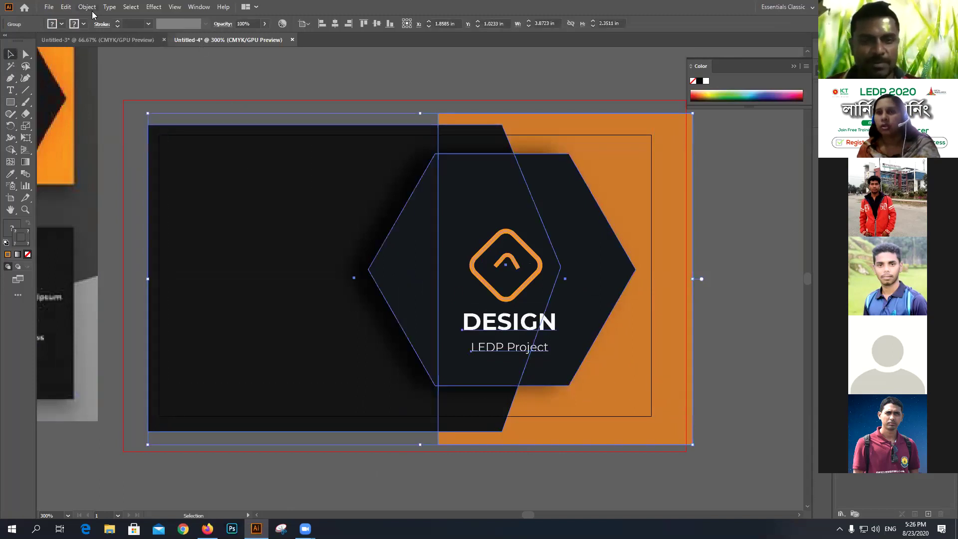
{"action": "left_click", "coordinate": [88, 7]}
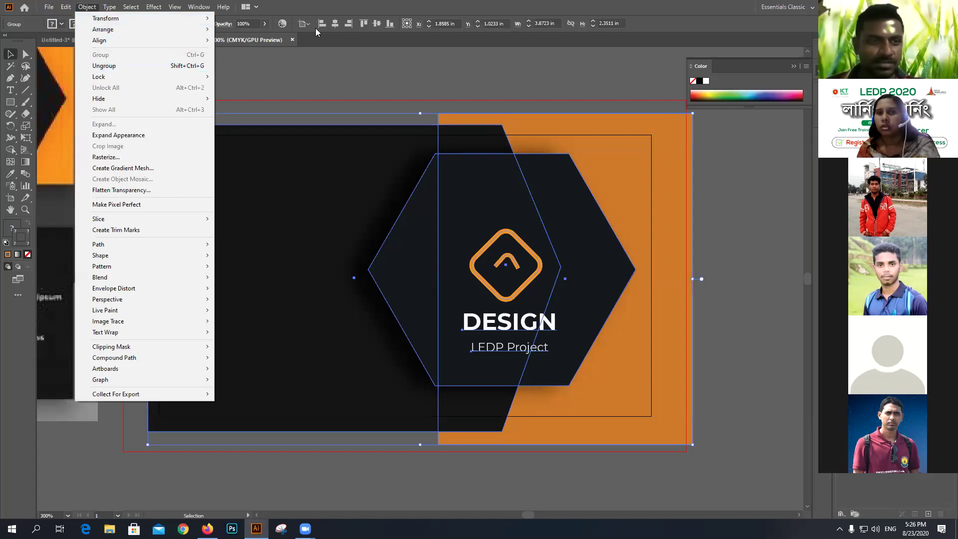
- Draw a 3.5 × 2 in rectangle inside the card's inner frame
{"action": "left_click", "coordinate": [306, 62]}
{"action": "left_click", "coordinate": [306, 61]}
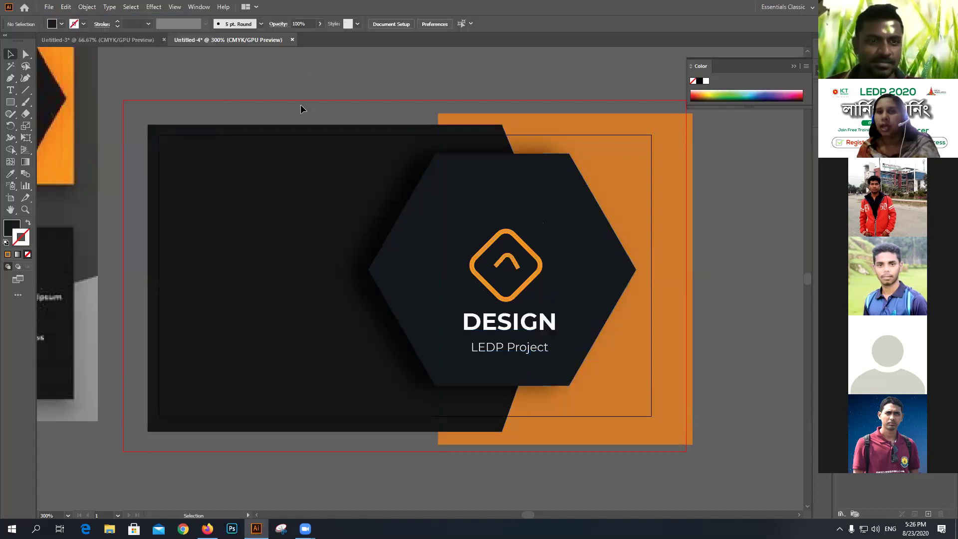
{"action": "left_click", "coordinate": [13, 104]}
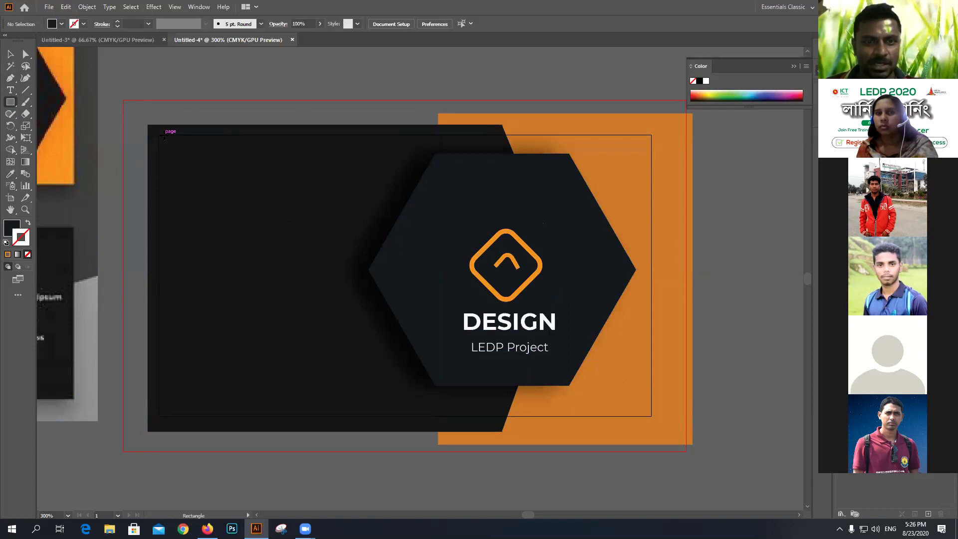
{"action": "left_click_drag", "start_coordinate": [159, 135], "coordinate": [652, 416]}
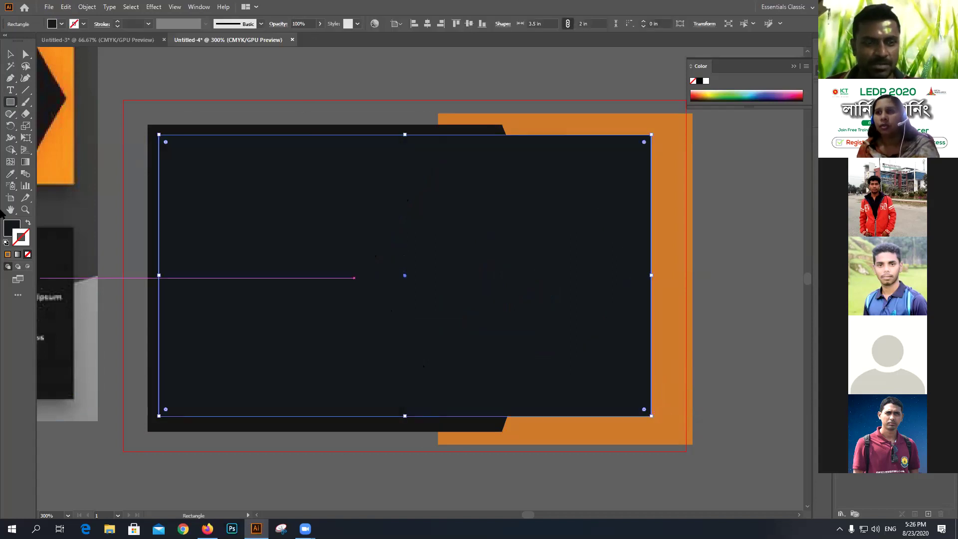
- Select all artwork with Ctrl+A and clip it to the new rectangle
{"action": "left_click", "coordinate": [11, 53]}
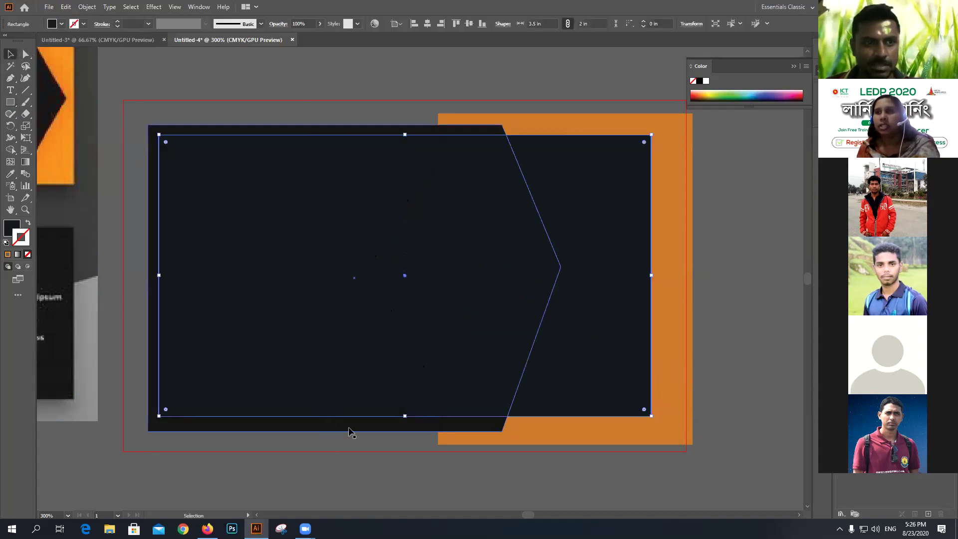
{"action": "key", "text": "ctrl+a"}
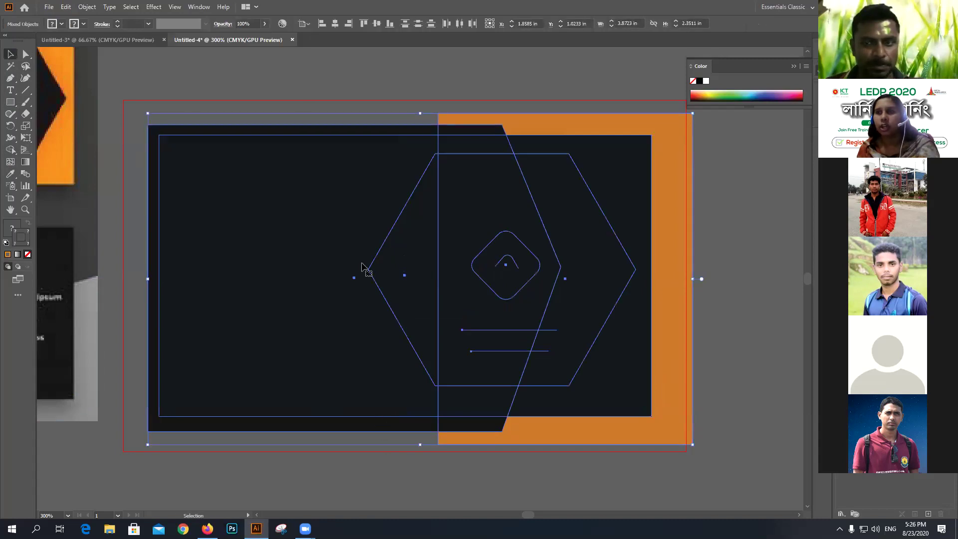
{"action": "right_click", "coordinate": [363, 267]}
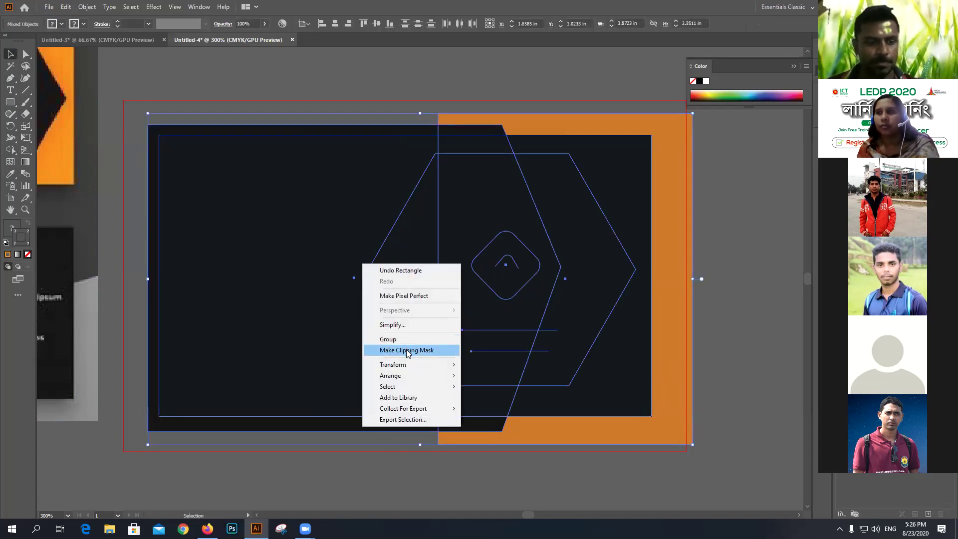
{"action": "left_click", "coordinate": [407, 351]}
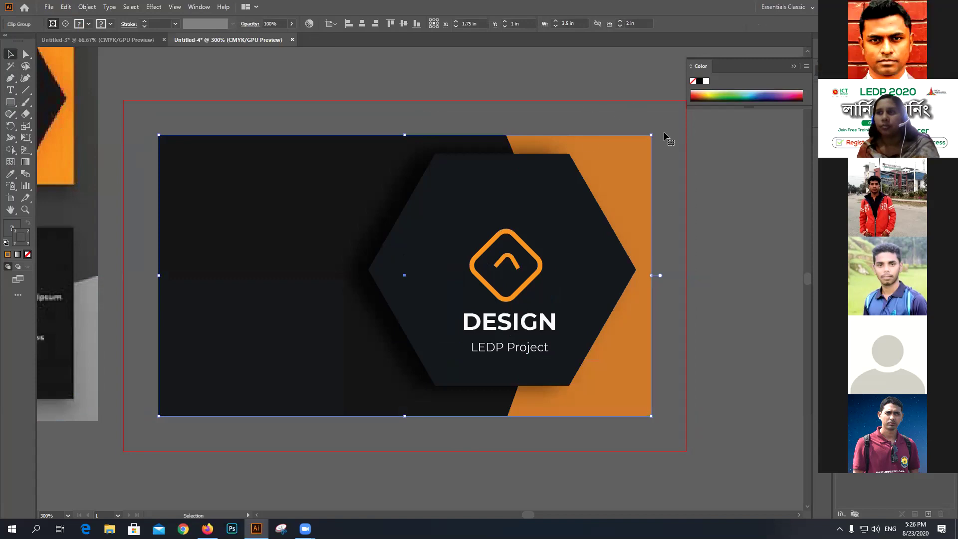
- Deselect the clipped card and collapse the Color panel
{"action": "left_click", "coordinate": [671, 155]}
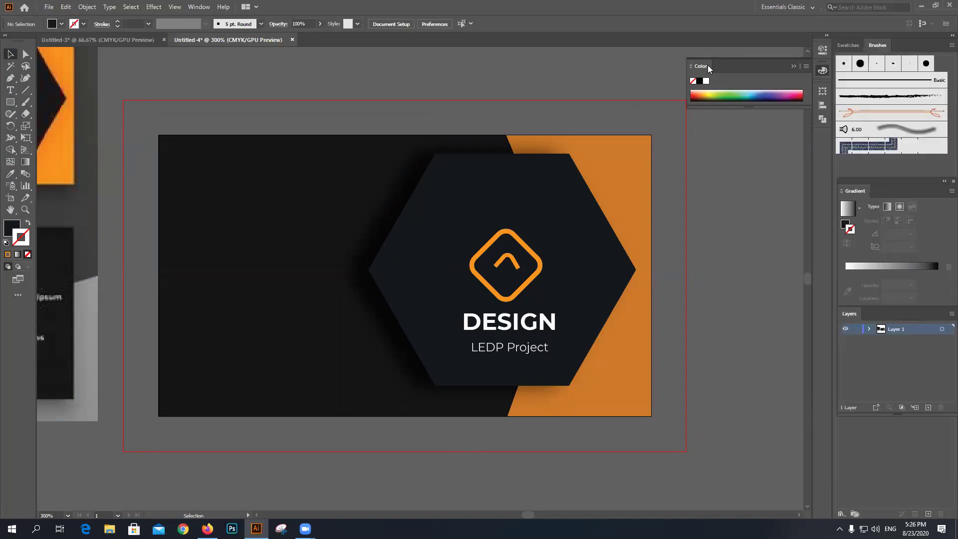
{"action": "left_click", "coordinate": [794, 67]}
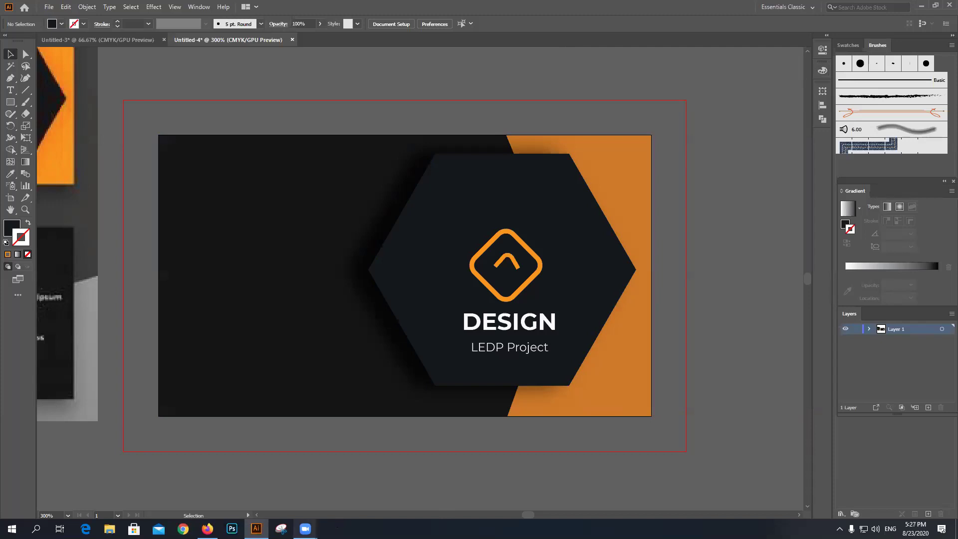
{"action": "mouse_move", "coordinate": [306, 529]}
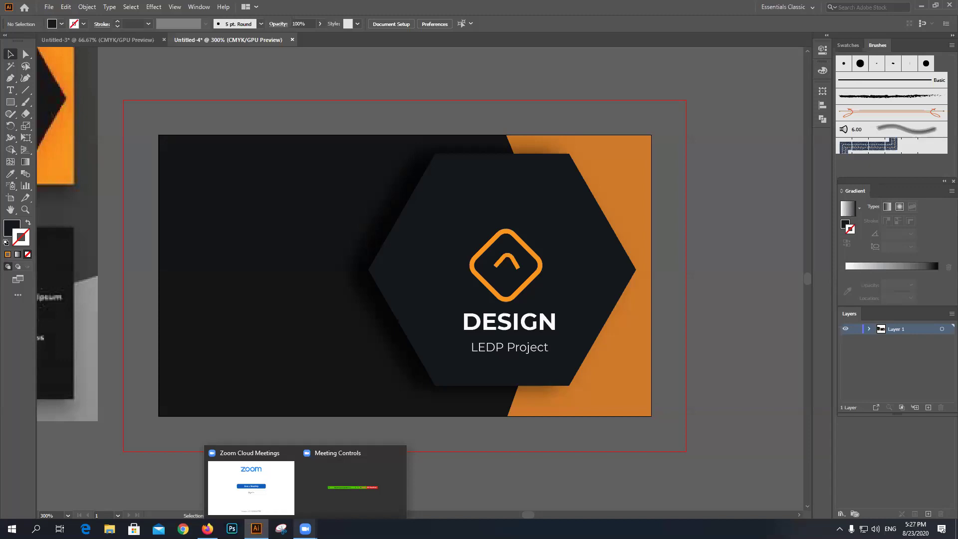
- Check the Save As format list, keep the AI format, cancel, and return to the File menu
{"action": "left_click", "coordinate": [50, 6]}
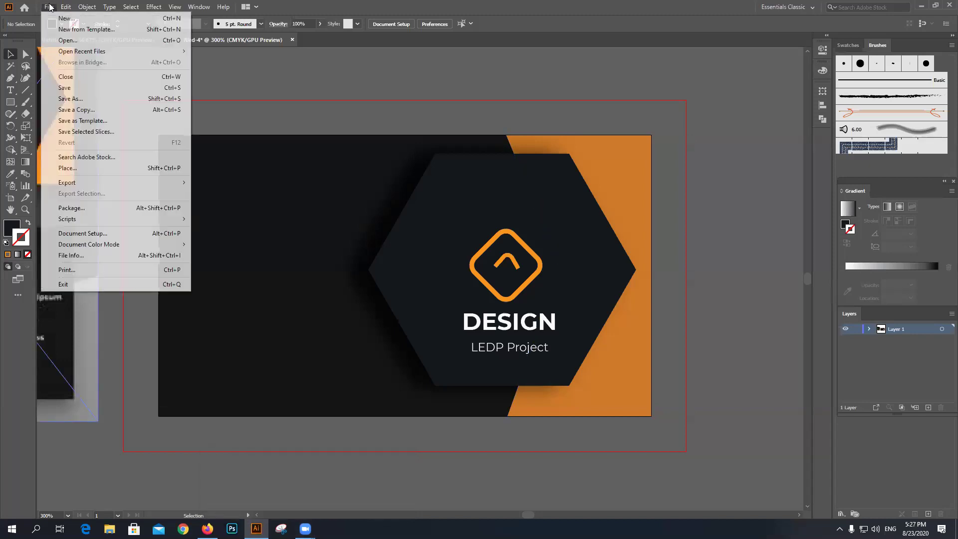
{"action": "left_click", "coordinate": [73, 101]}
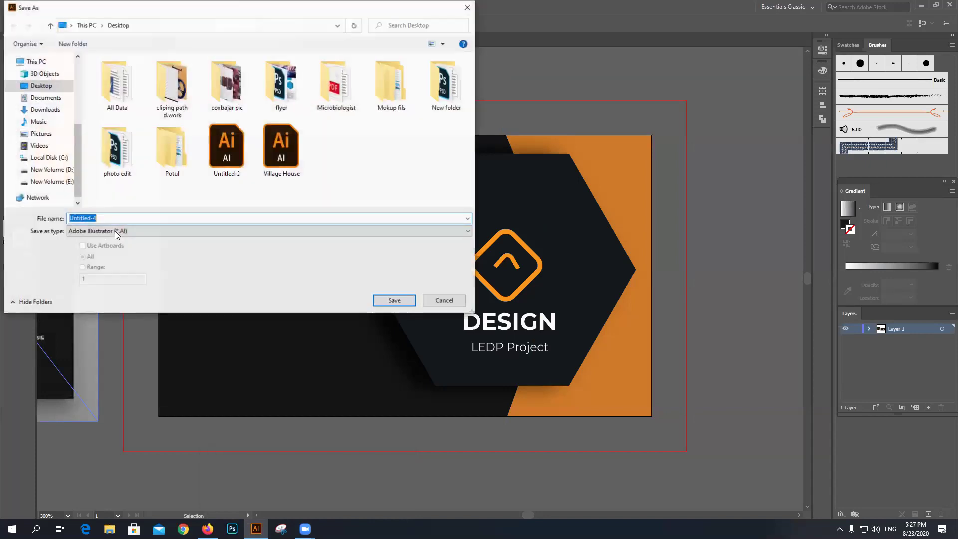
{"action": "left_click", "coordinate": [469, 233]}
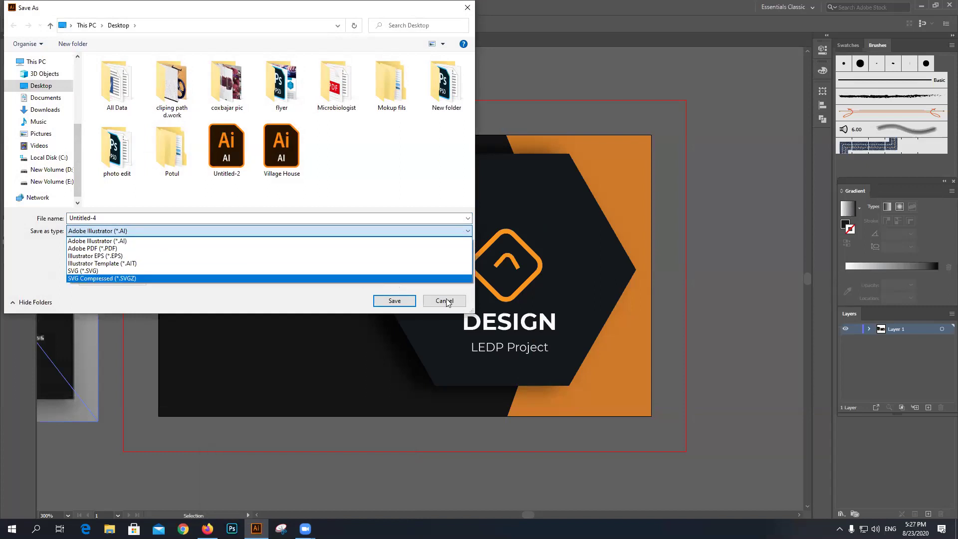
{"action": "left_click", "coordinate": [474, 190]}
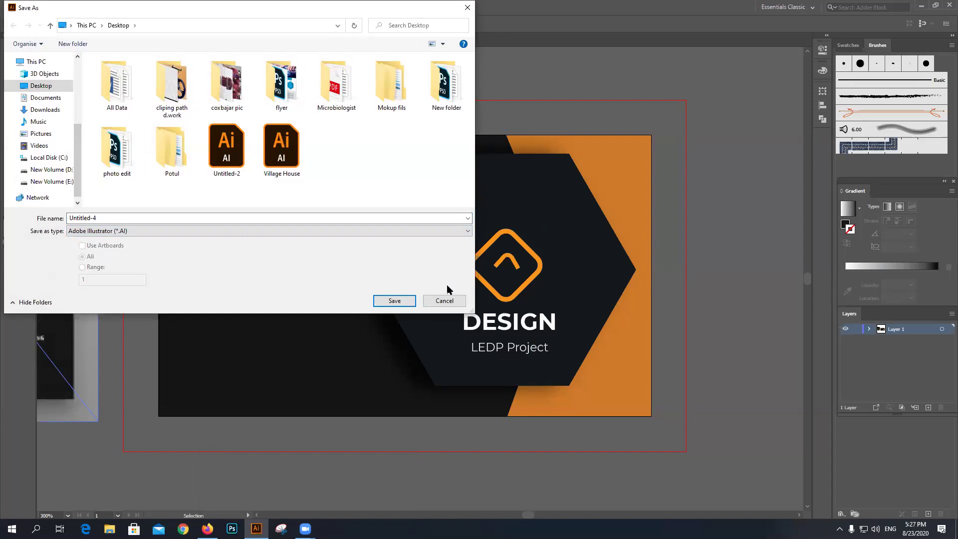
{"action": "left_click", "coordinate": [448, 301]}
{"action": "left_click", "coordinate": [48, 7]}
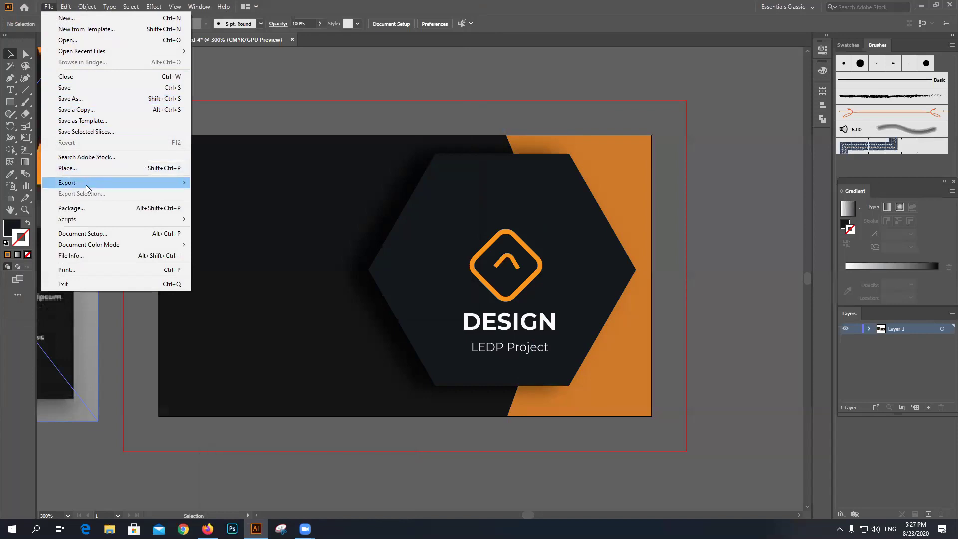
- Set up Export As with the PNG format and the file name 'Business card'
{"action": "mouse_move", "coordinate": [96, 184]}
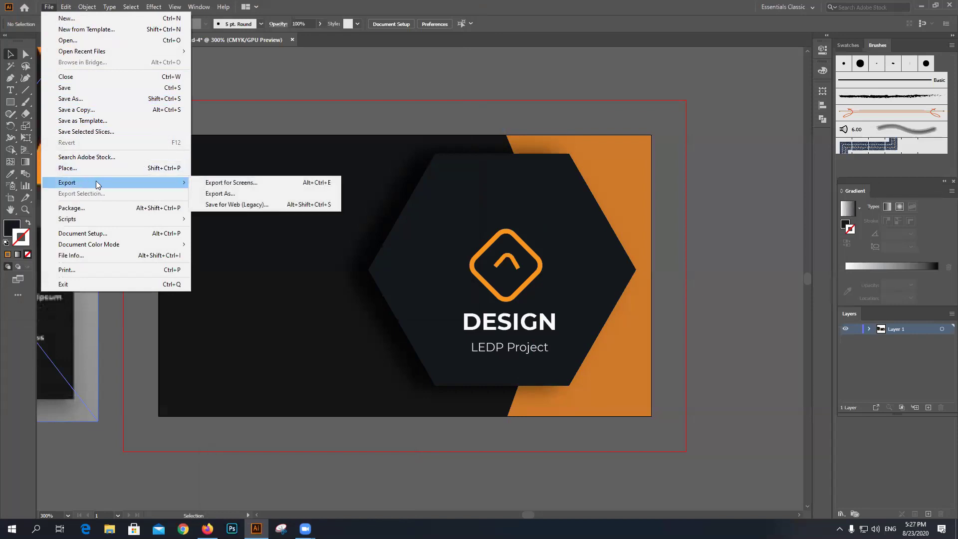
{"action": "left_click", "coordinate": [220, 193]}
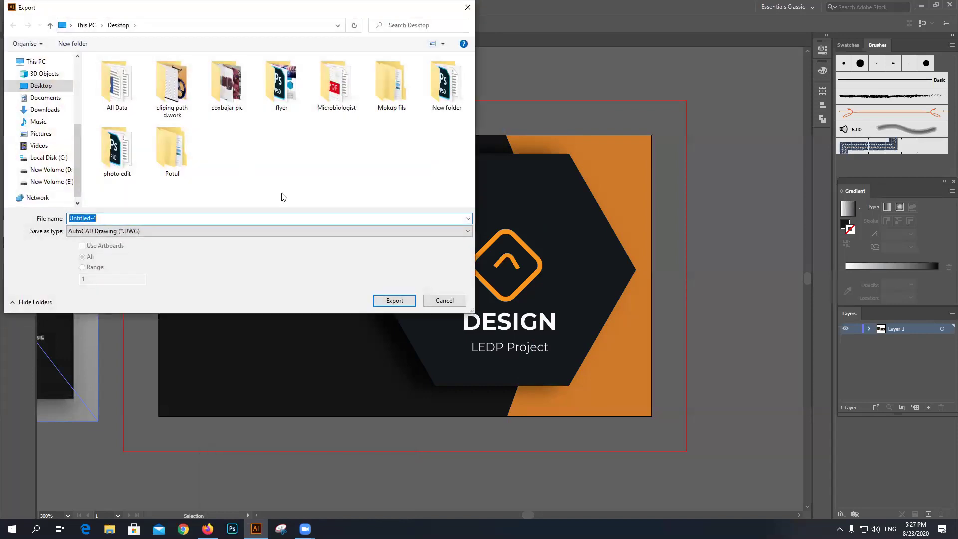
{"action": "left_click", "coordinate": [464, 232]}
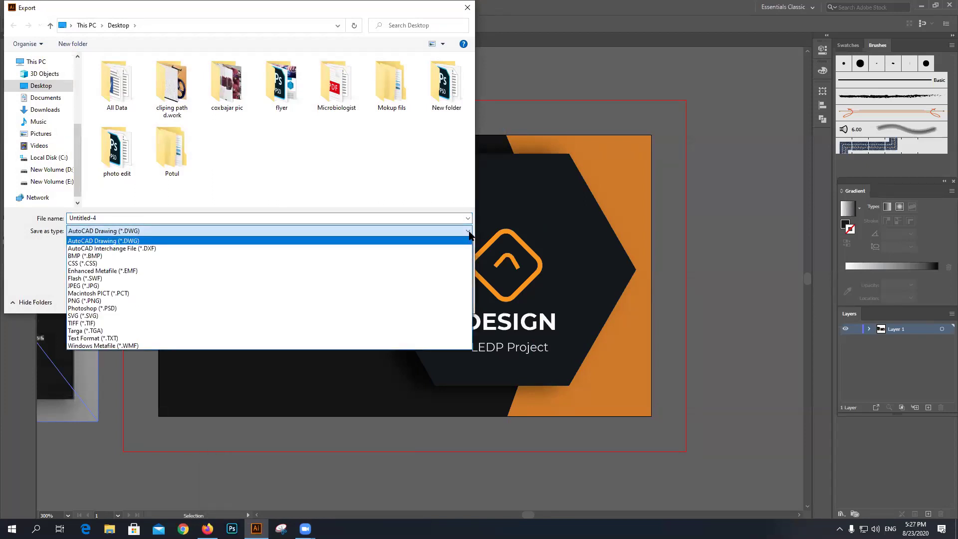
{"action": "left_click", "coordinate": [87, 300]}
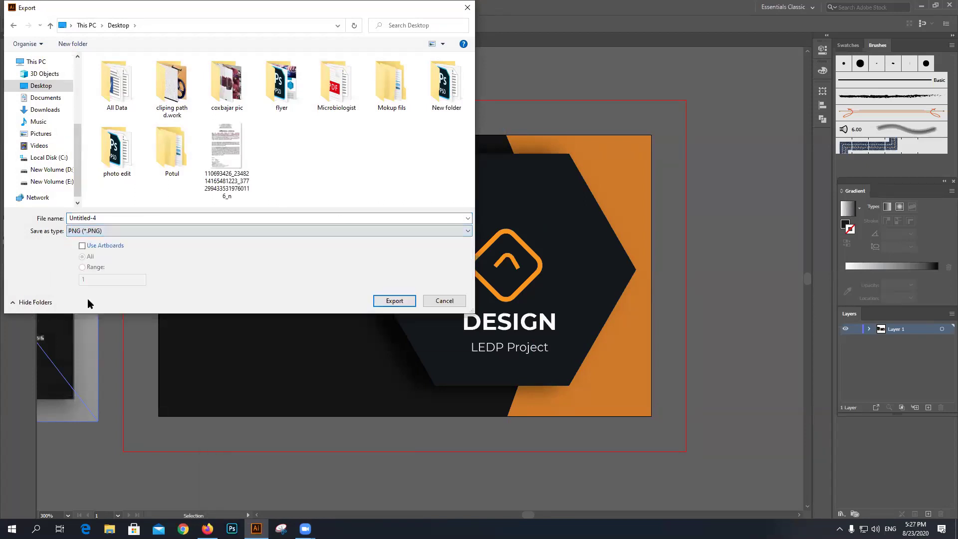
{"action": "left_click", "coordinate": [101, 216]}
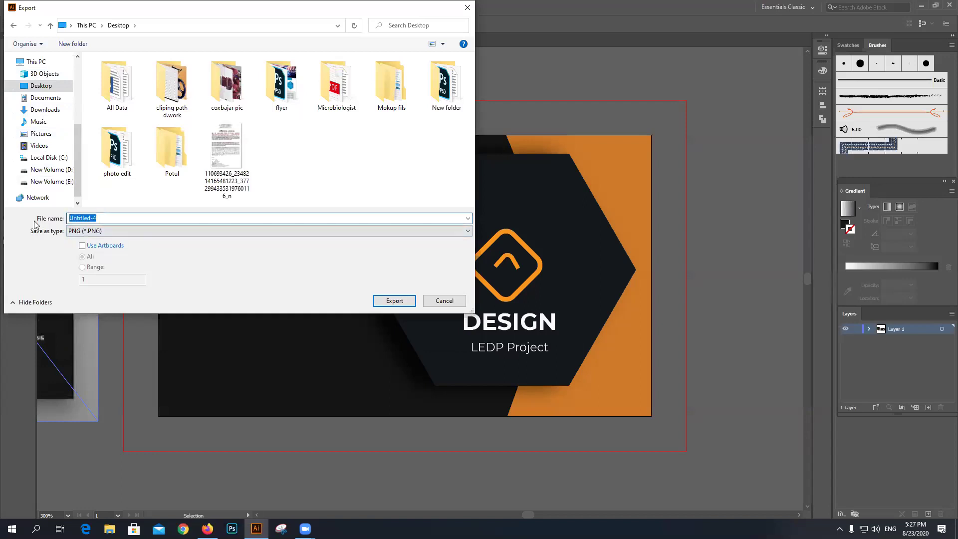
{"action": "type", "text": "Business card"}
- Export, then cancel the PNG Options and zoom out to see the whole canvas
{"action": "left_click", "coordinate": [396, 301]}
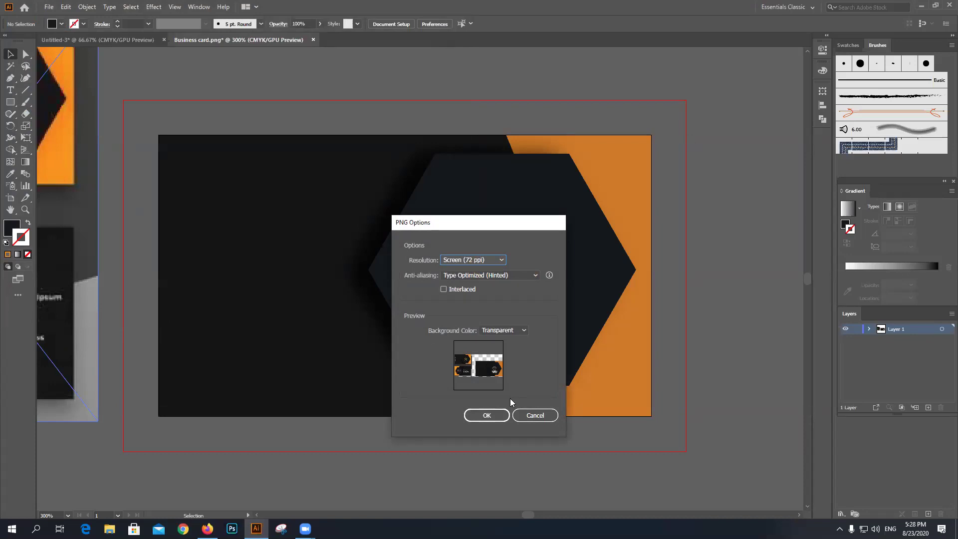
{"action": "left_click", "coordinate": [531, 419]}
{"action": "key", "text": "ctrl+minus"}
{"action": "key", "text": "ctrl+minus"}
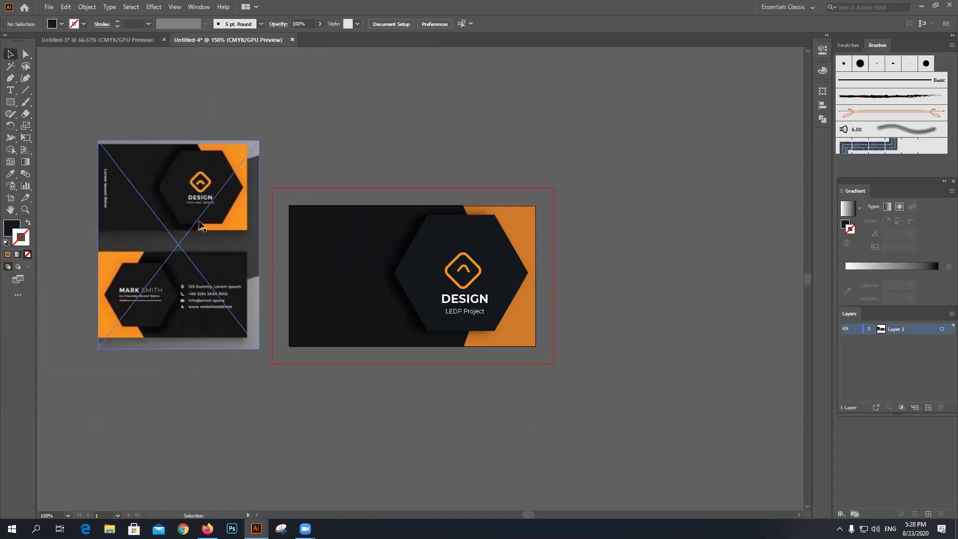
- Select the reference business-card image and start an Export As of the artwork
{"action": "left_click", "coordinate": [200, 225]}
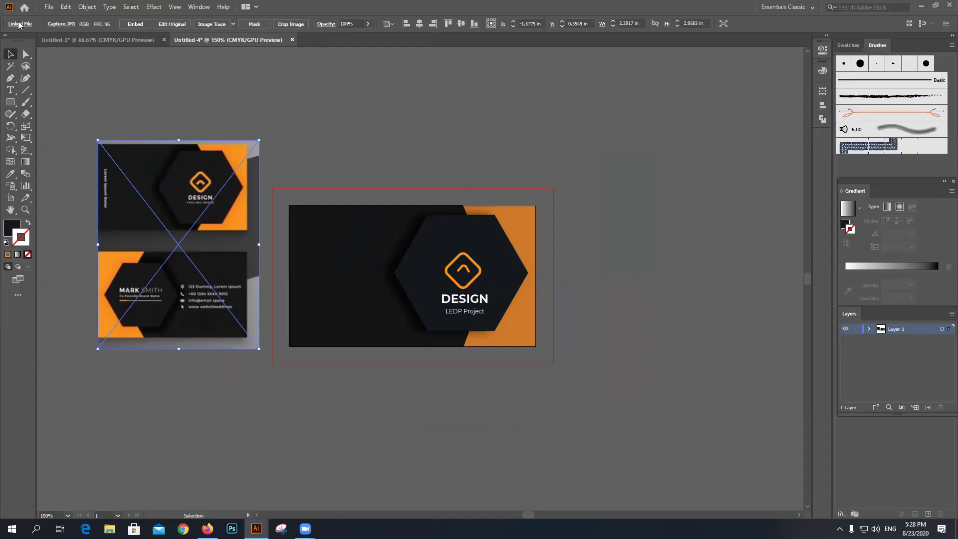
{"action": "left_click", "coordinate": [49, 7]}
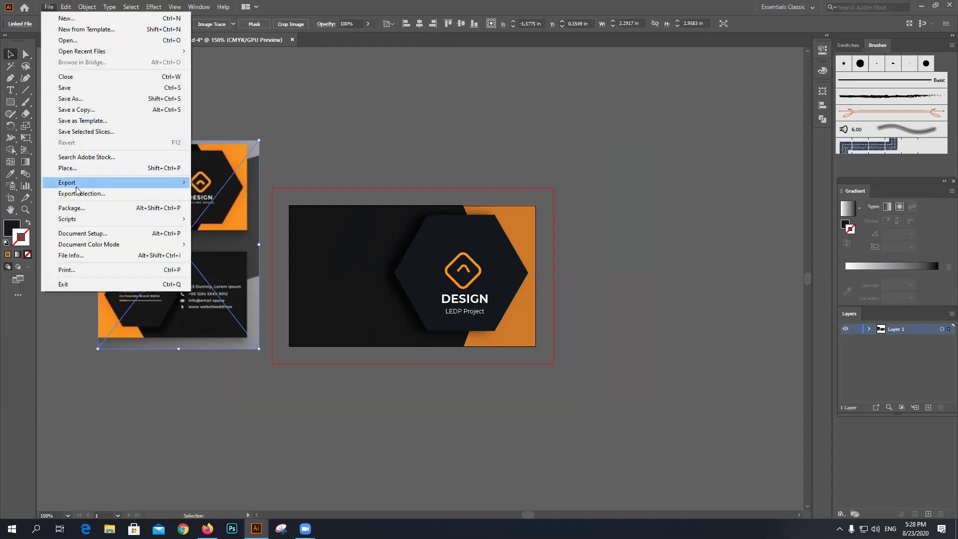
{"action": "mouse_move", "coordinate": [80, 183]}
{"action": "left_click", "coordinate": [220, 193]}
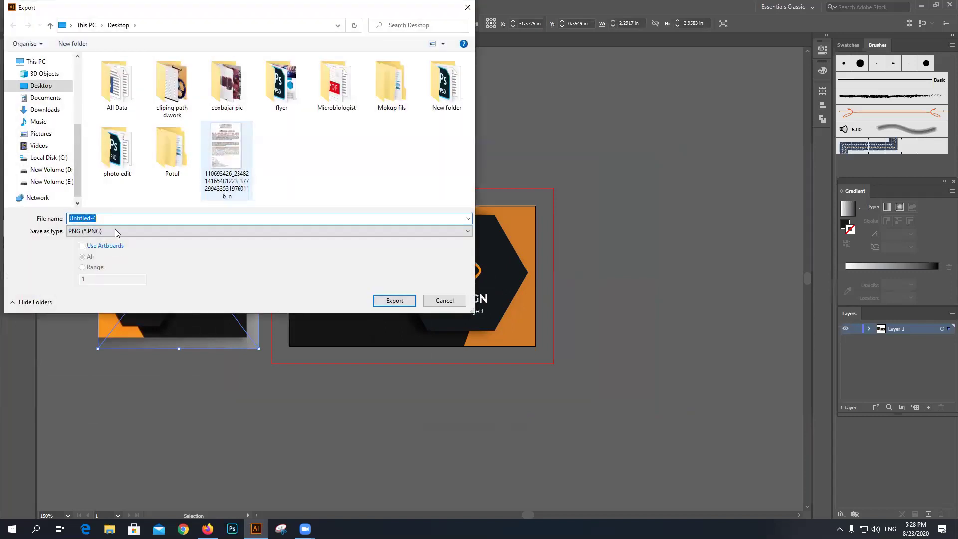
{"action": "left_click", "coordinate": [402, 302]}
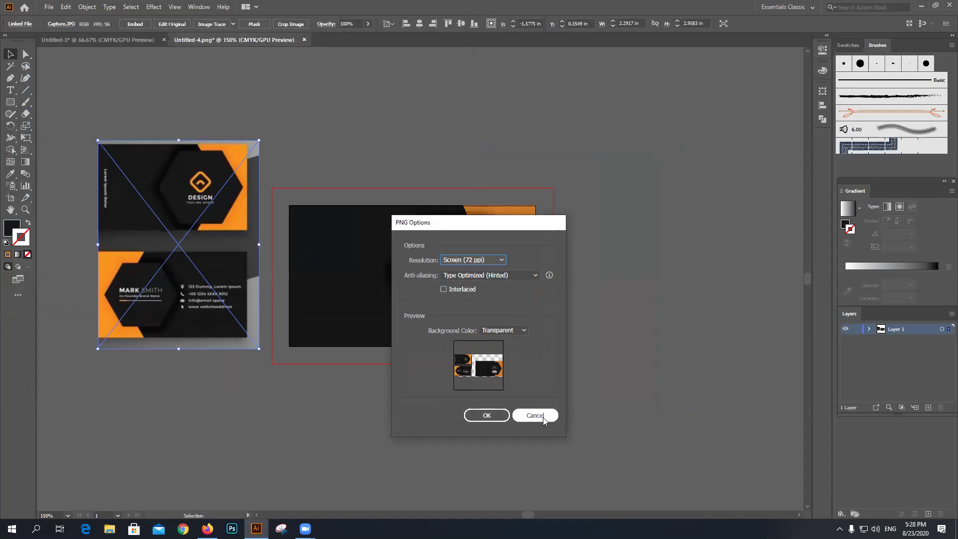
- Cancel the PNG Options, leaving anti-aliasing unchanged, and delete the reference image
{"action": "left_click", "coordinate": [533, 275]}
{"action": "left_click", "coordinate": [533, 276]}
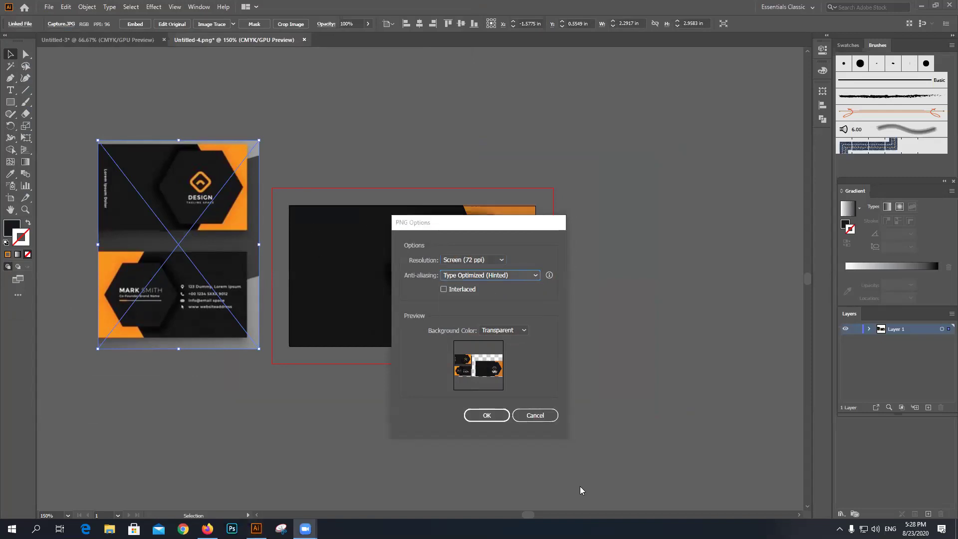
{"action": "left_click", "coordinate": [536, 418]}
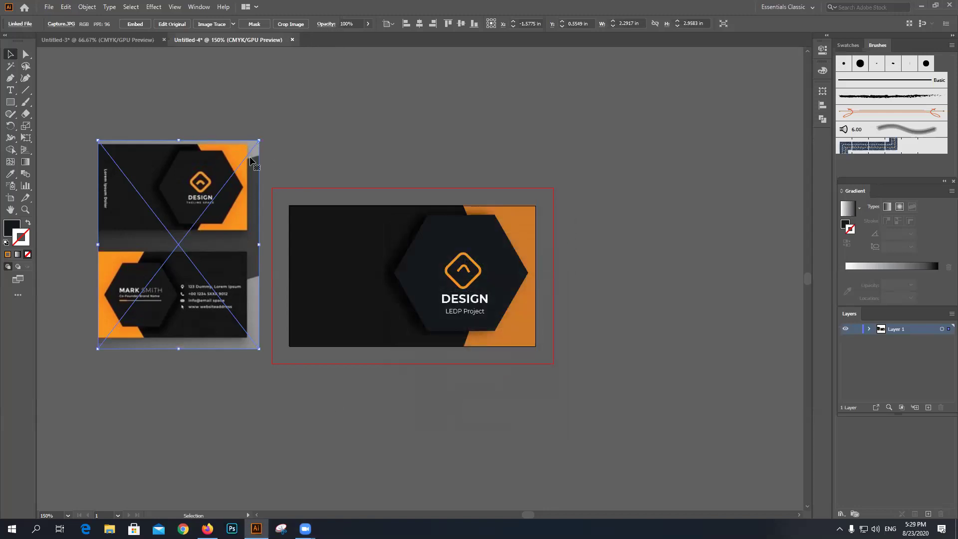
{"action": "key", "text": "Delete"}
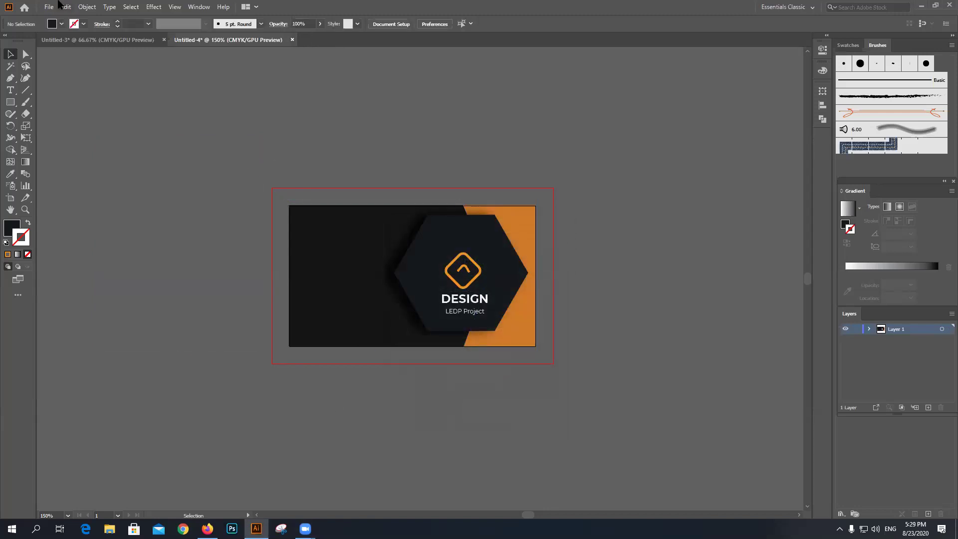
- Start an Export As and cancel it without saving
{"action": "left_click", "coordinate": [49, 7]}
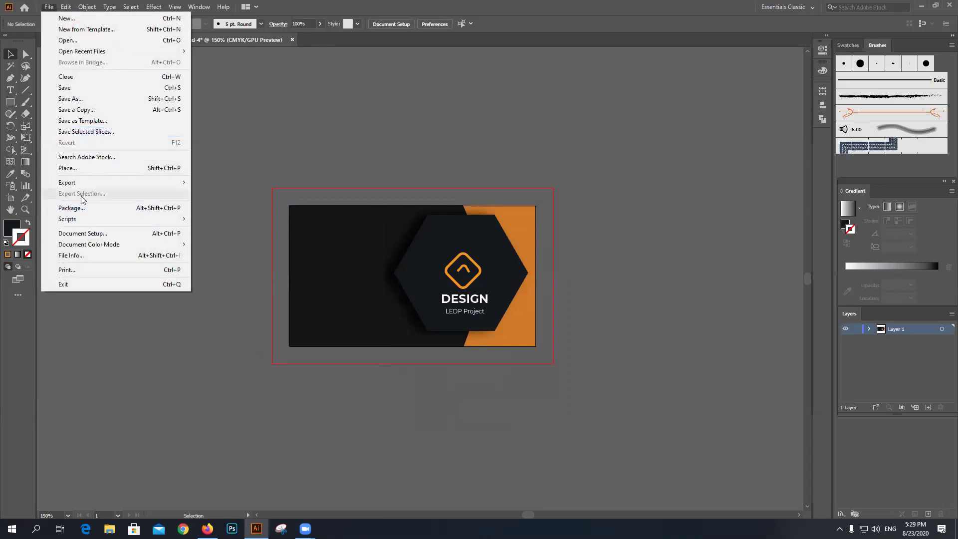
{"action": "mouse_move", "coordinate": [82, 182]}
{"action": "left_click", "coordinate": [221, 191]}
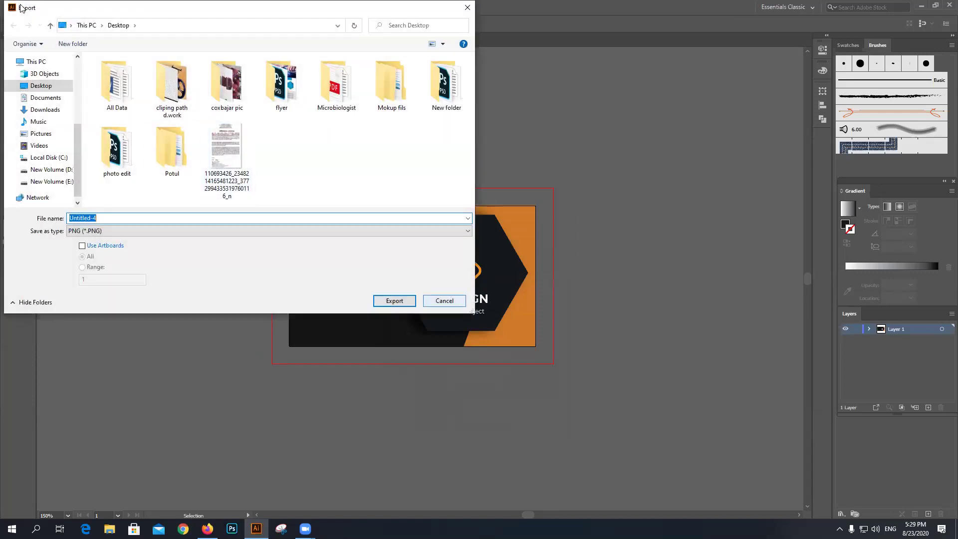
{"action": "left_click", "coordinate": [430, 301]}
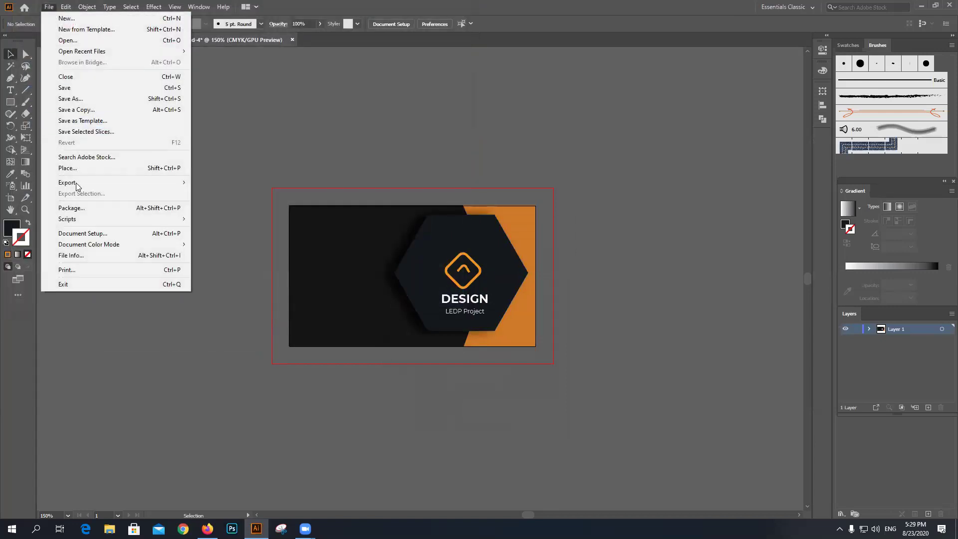
- Open Save for Web (Legacy) and choose PNG-24 as the output format
{"action": "mouse_move", "coordinate": [77, 183]}
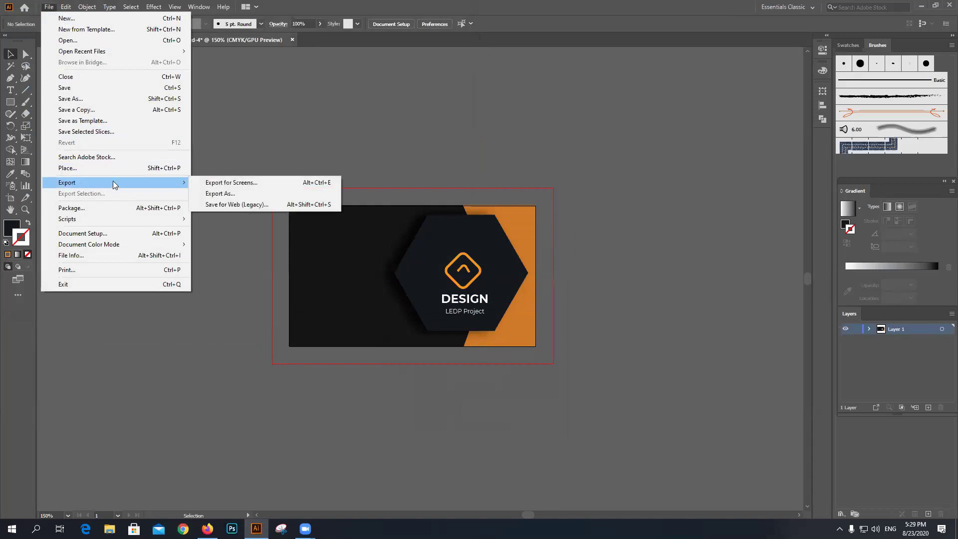
{"action": "left_click", "coordinate": [232, 205]}
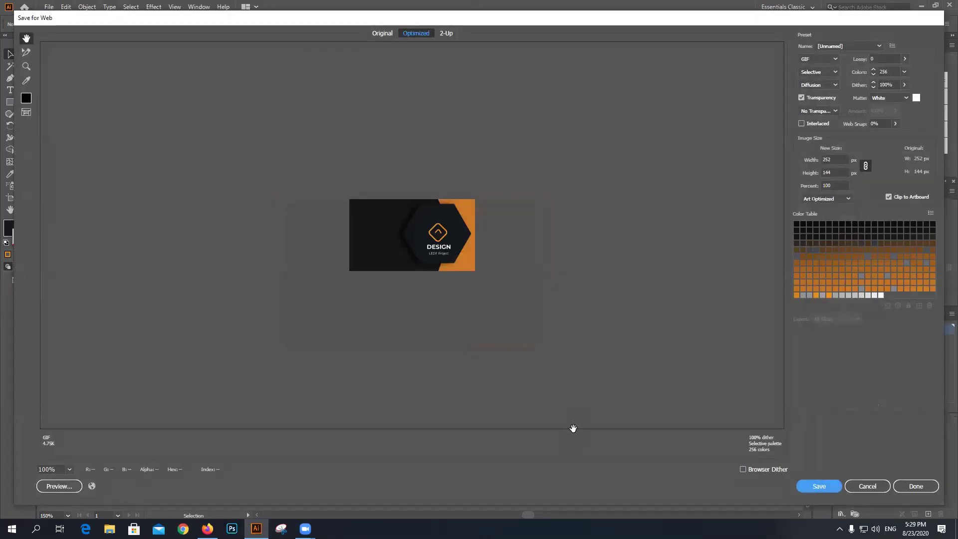
{"action": "left_click", "coordinate": [837, 59]}
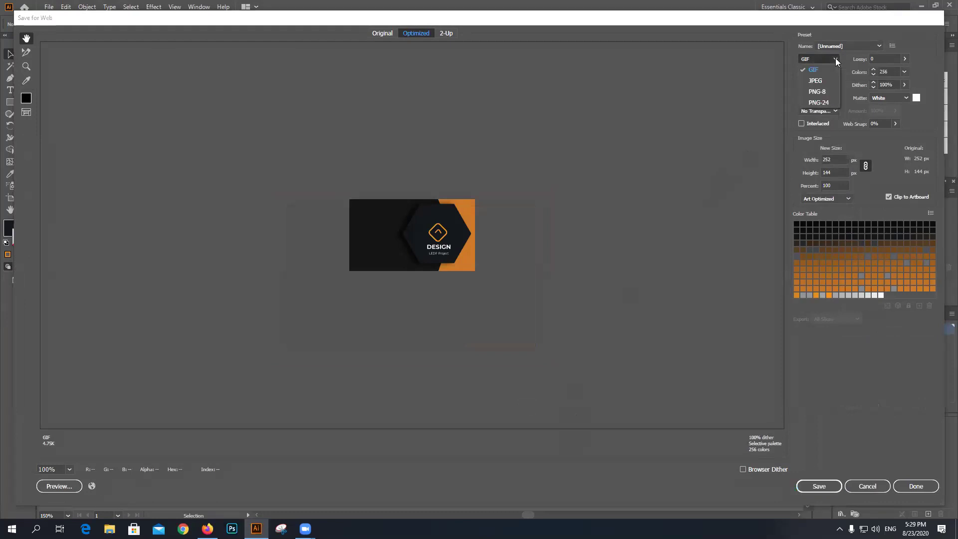
{"action": "left_click", "coordinate": [824, 102]}
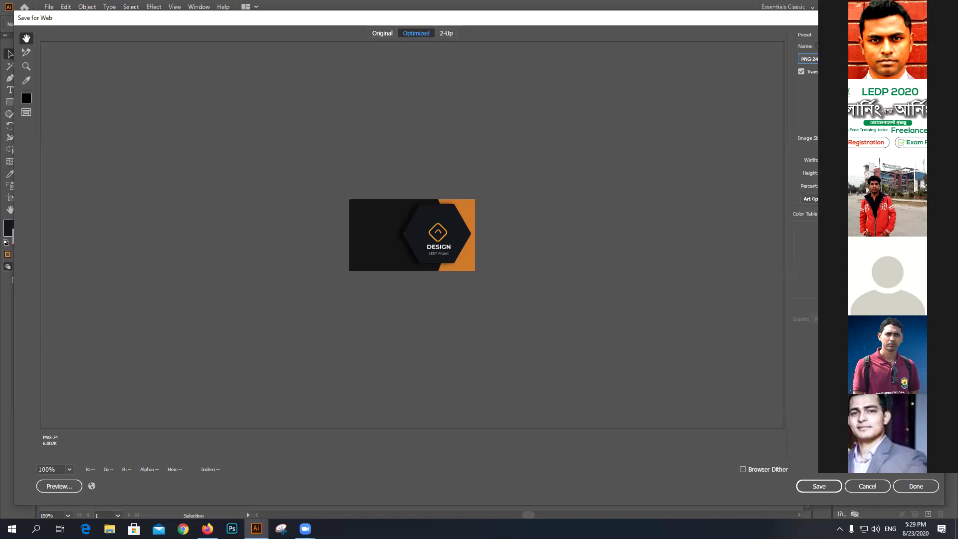
- Save the optimized PNG as 'business card' in the Documents folder
{"action": "left_click", "coordinate": [825, 486]}
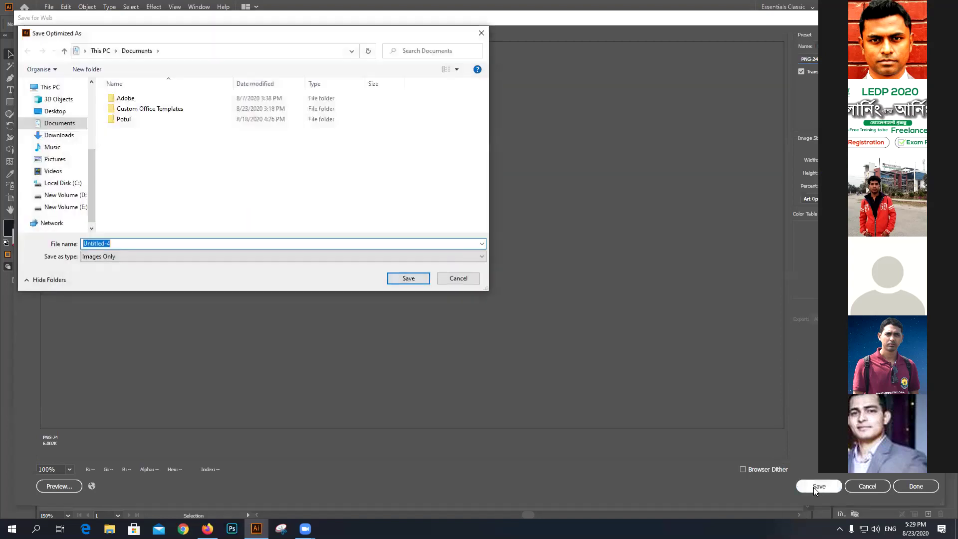
{"action": "left_click", "coordinate": [113, 243]}
{"action": "double_click", "coordinate": [113, 242]}
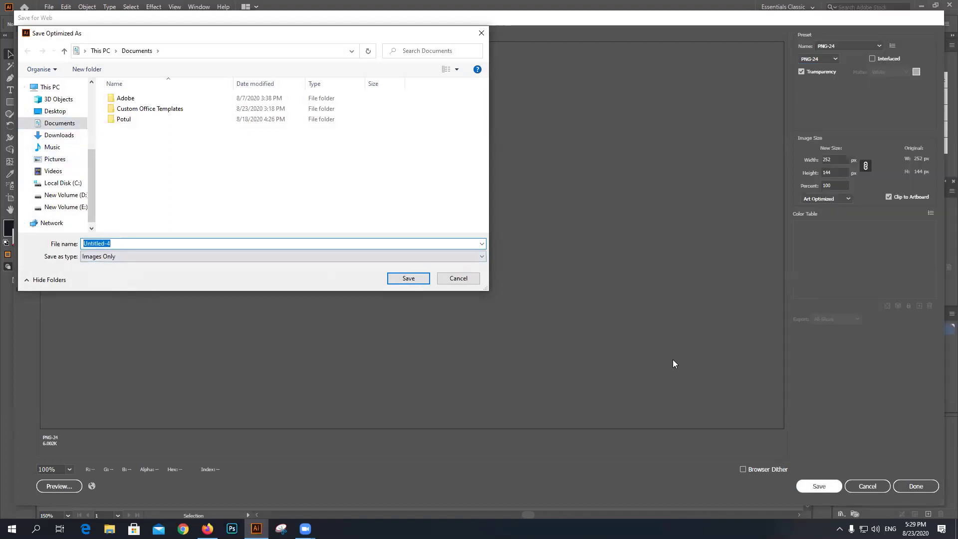
{"action": "type", "text": "business card"}
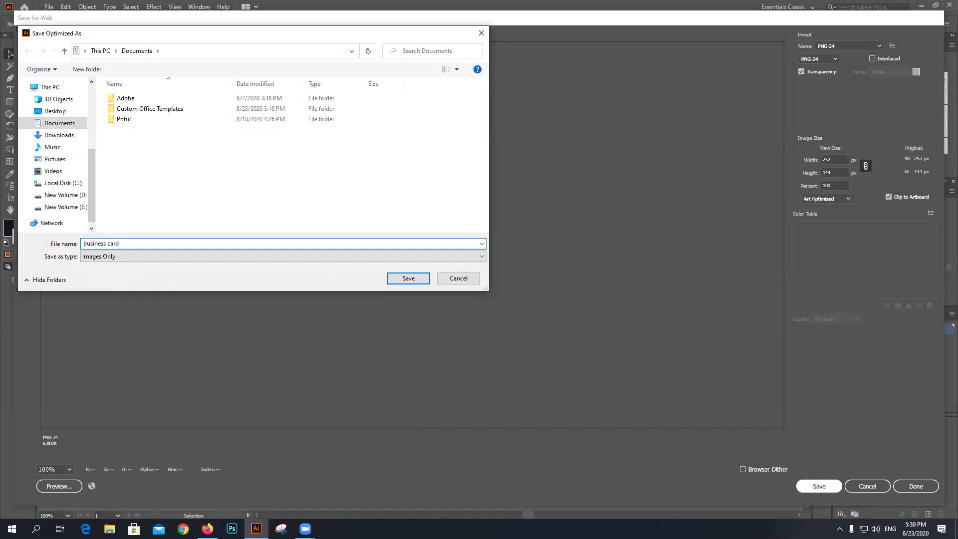
{"action": "left_click", "coordinate": [416, 279]}
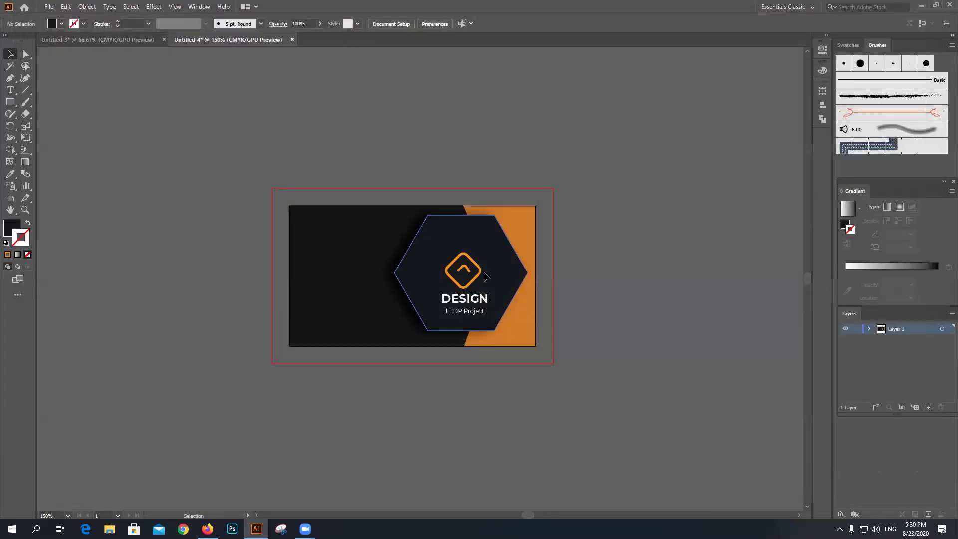
- Minimize Illustrator, open the Untitled-2 artwork from the desktop, and quit Illustrator
{"action": "left_click", "coordinate": [922, 6]}
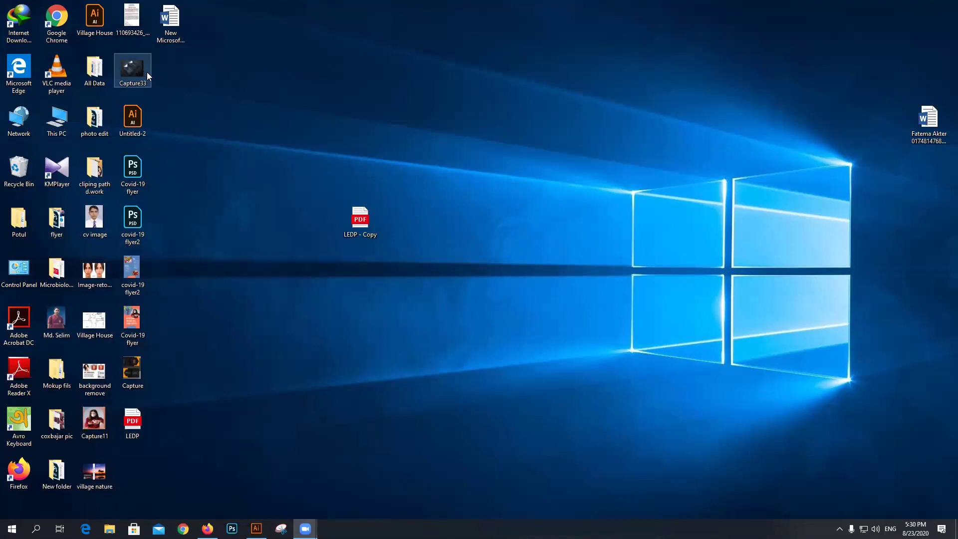
{"action": "double_click", "coordinate": [139, 125]}
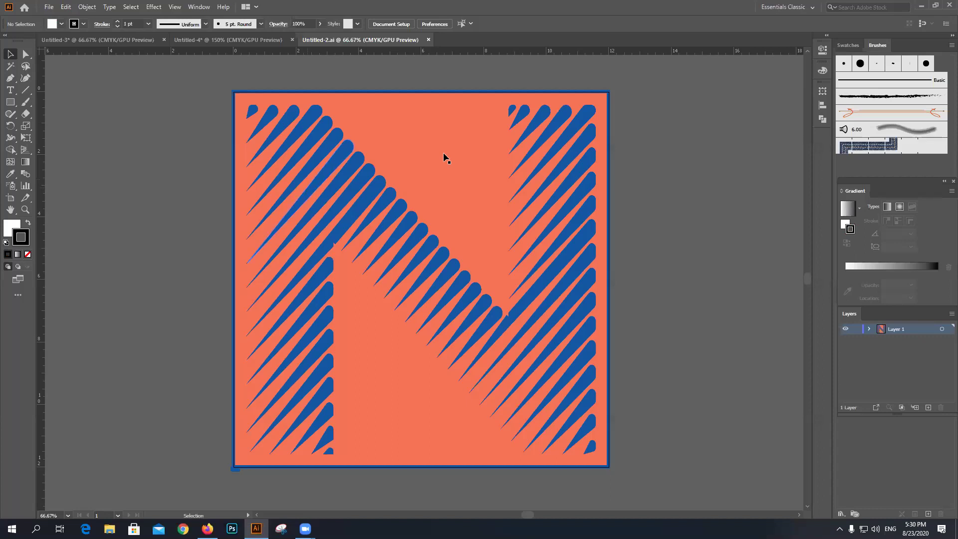
{"action": "left_click", "coordinate": [950, 5]}
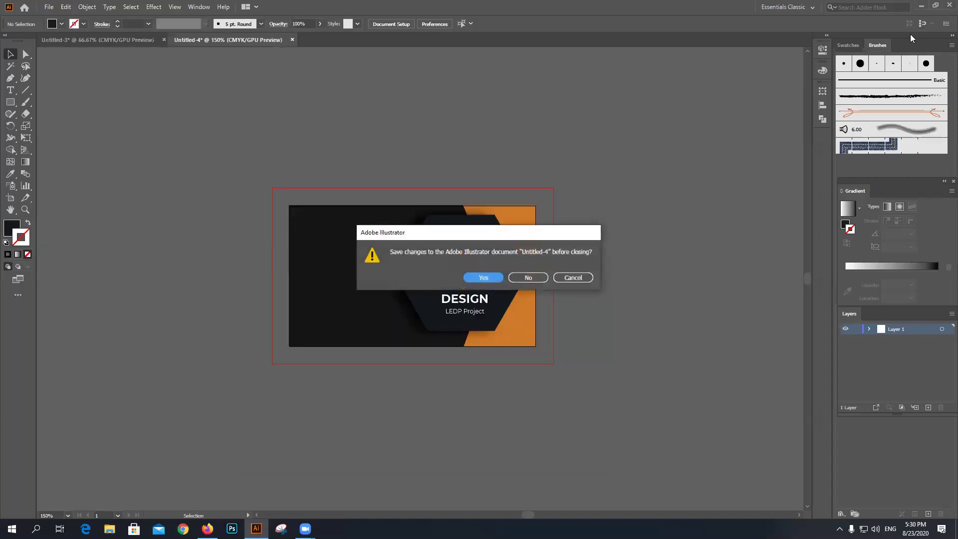
- Discard unsaved changes to Untitled-4 and Untitled-3, then relaunch and close Illustrator
{"action": "left_click", "coordinate": [536, 277]}
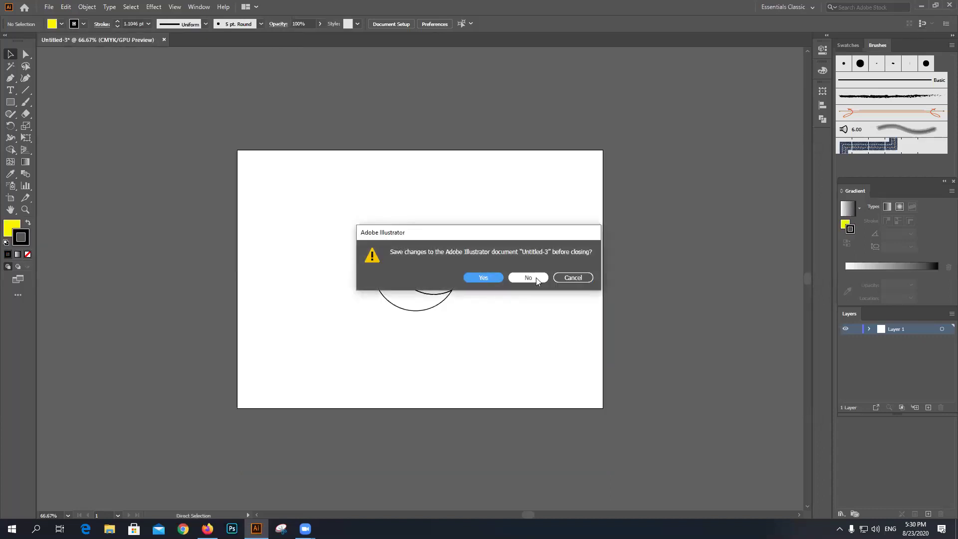
{"action": "left_click", "coordinate": [540, 277]}
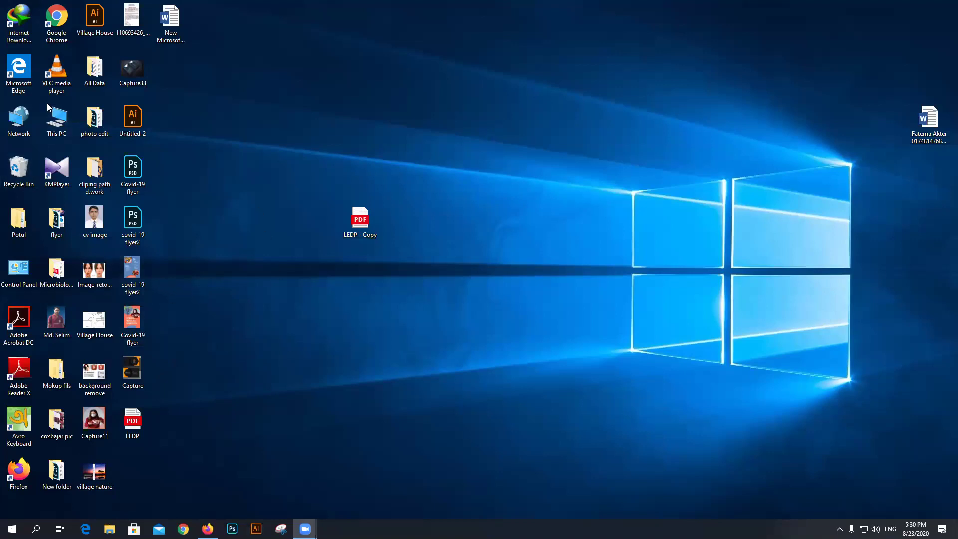
{"action": "left_click", "coordinate": [256, 529]}
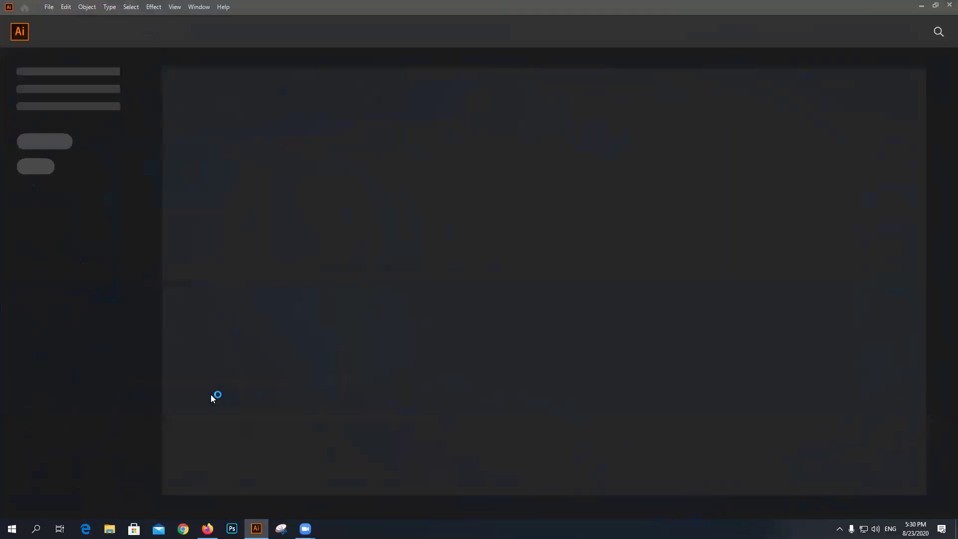
{"action": "left_click", "coordinate": [919, 6]}
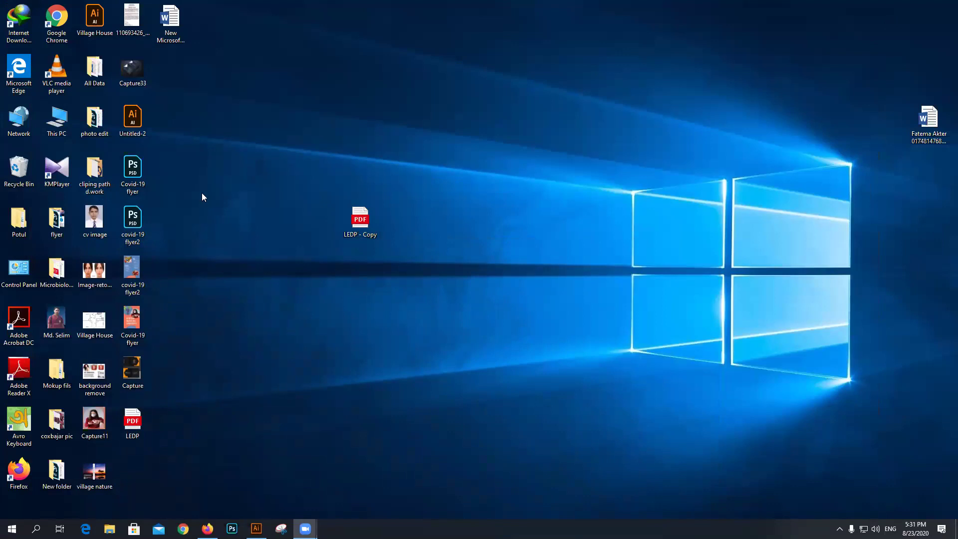
- Move business-card.png from Documents onto the desktop and preview it in Photos
{"action": "double_click", "coordinate": [57, 122]}
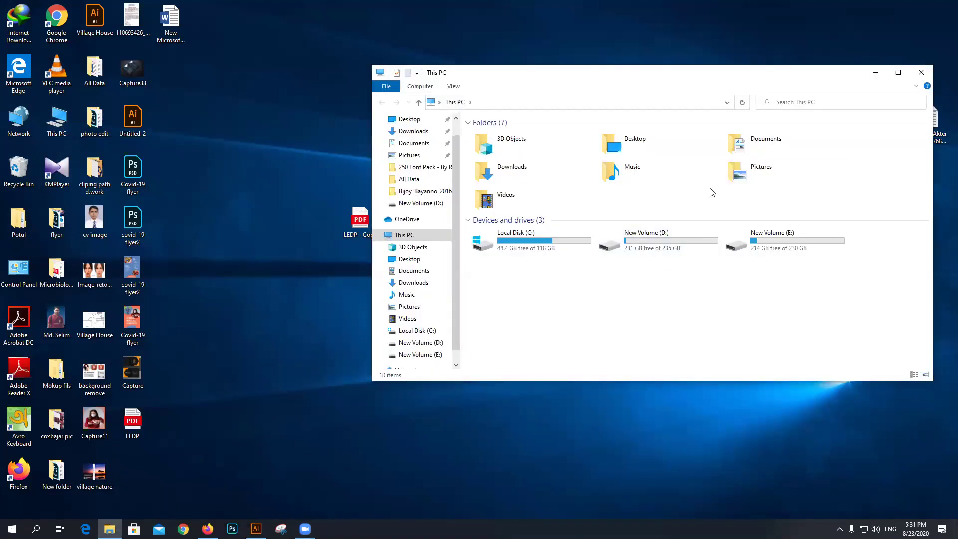
{"action": "double_click", "coordinate": [759, 145]}
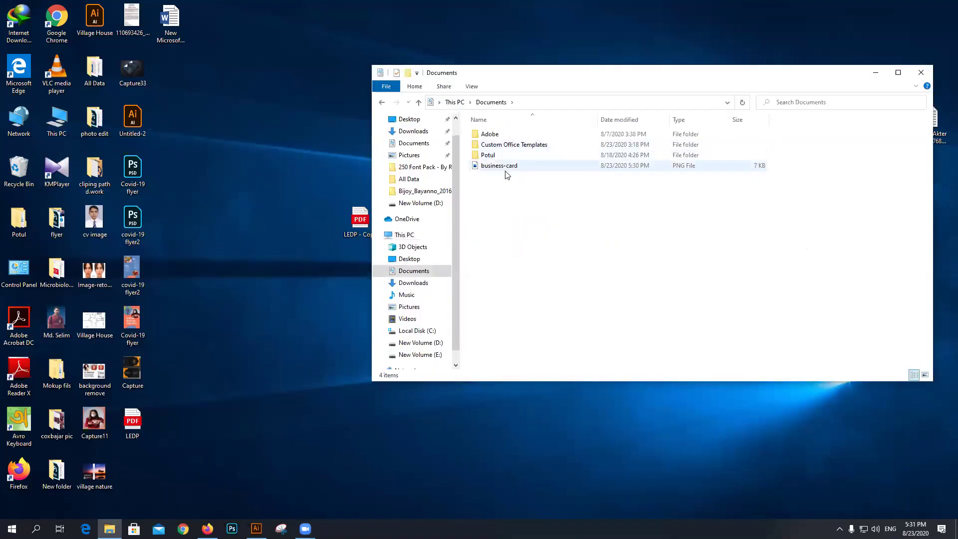
{"action": "left_click_drag", "start_coordinate": [509, 168], "coordinate": [286, 179]}
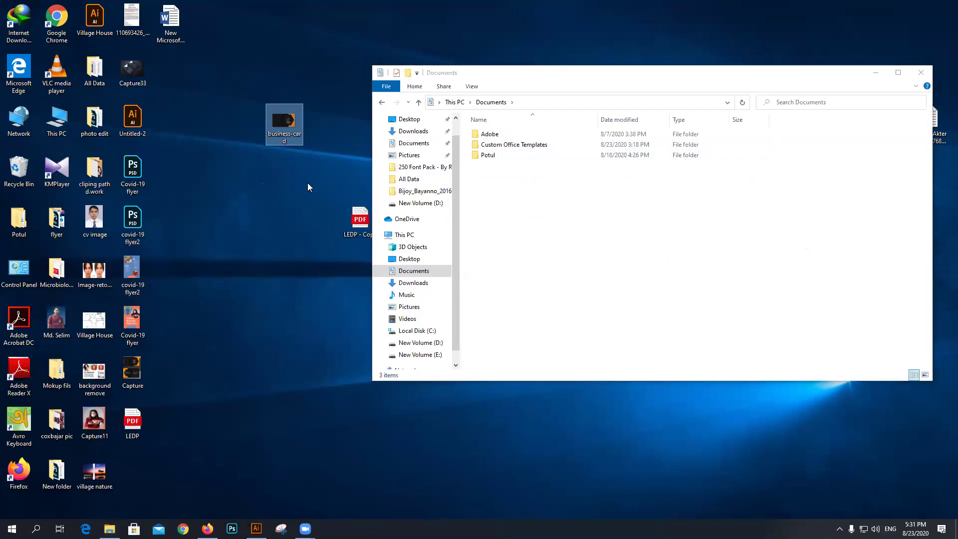
{"action": "left_click", "coordinate": [876, 72]}
{"action": "double_click", "coordinate": [285, 130]}
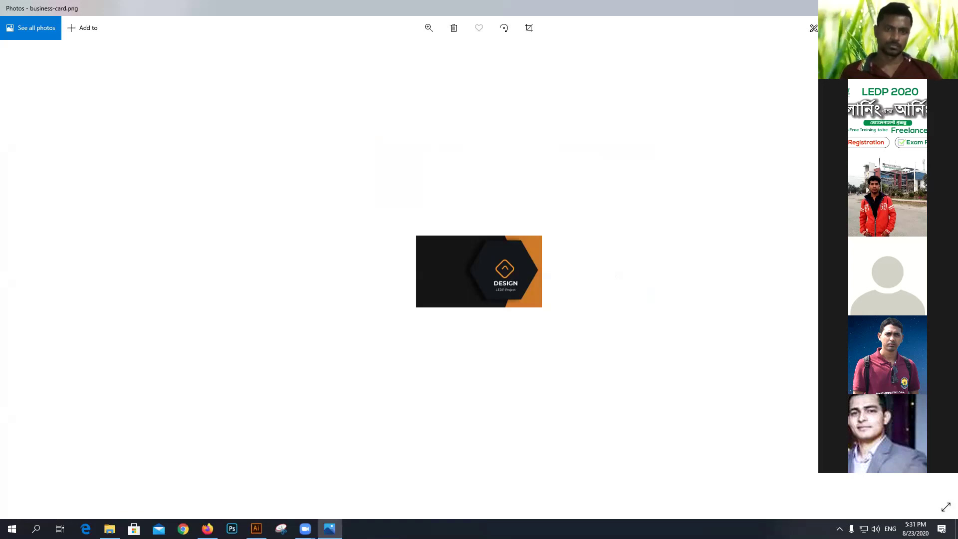
{"action": "key", "text": "super+d"}
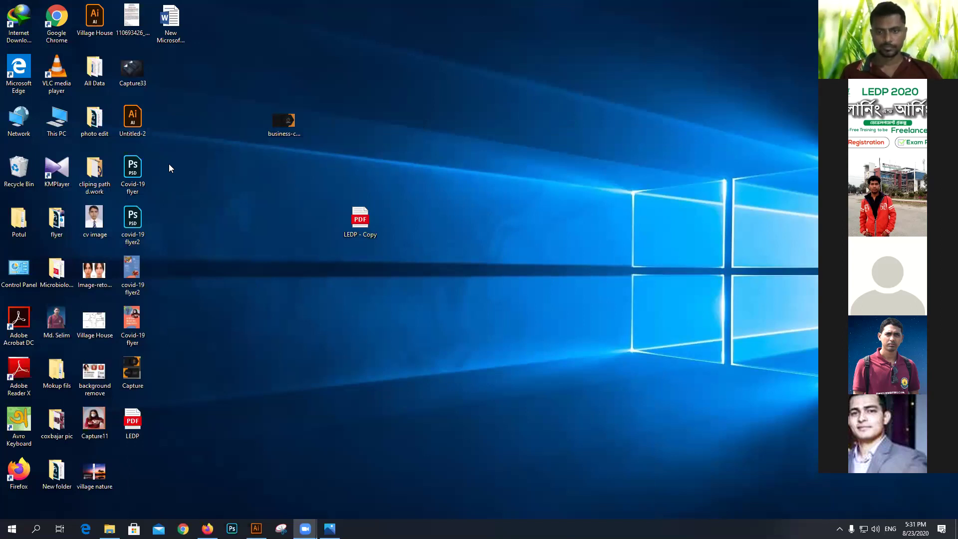
- Browse New Volume (D:) > Mokup fils > Business Card and open Wood Background.psd in Photoshop
{"action": "double_click", "coordinate": [64, 138]}
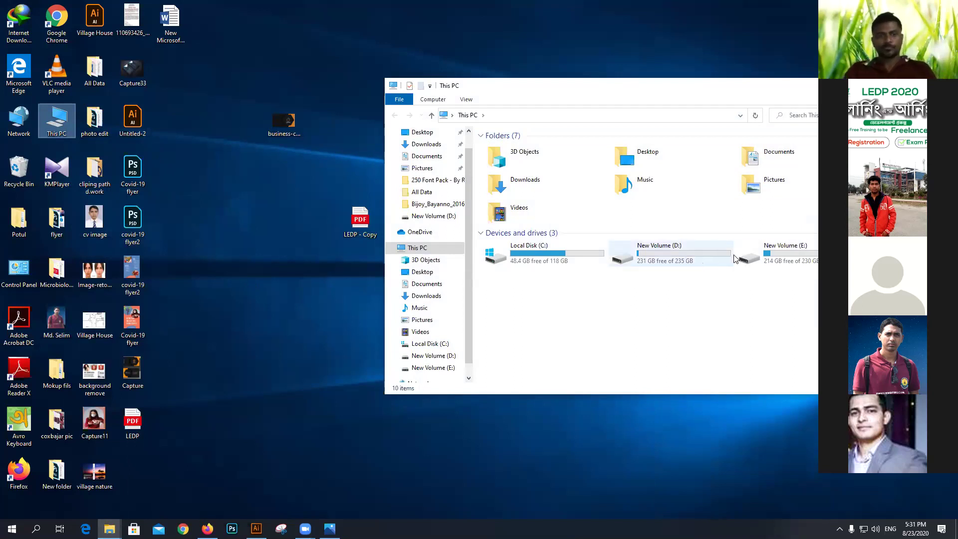
{"action": "double_click", "coordinate": [774, 259]}
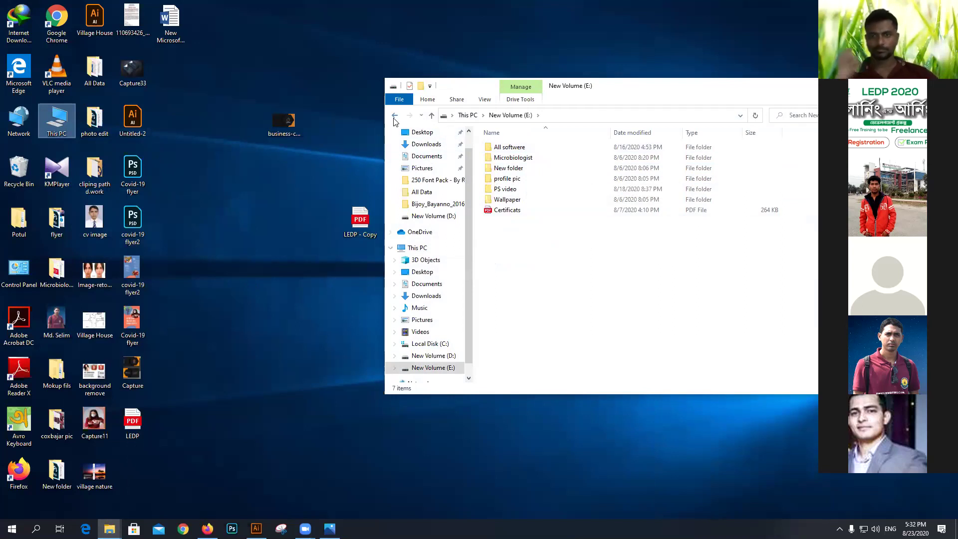
{"action": "left_click", "coordinate": [464, 116]}
{"action": "left_click", "coordinate": [673, 262]}
{"action": "double_click", "coordinate": [673, 262]}
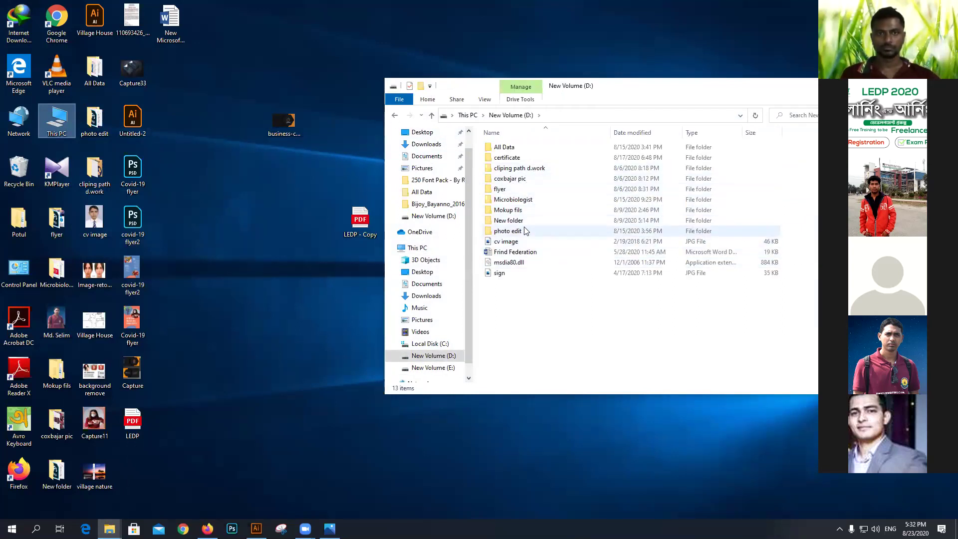
{"action": "left_click", "coordinate": [521, 211]}
{"action": "double_click", "coordinate": [521, 211]}
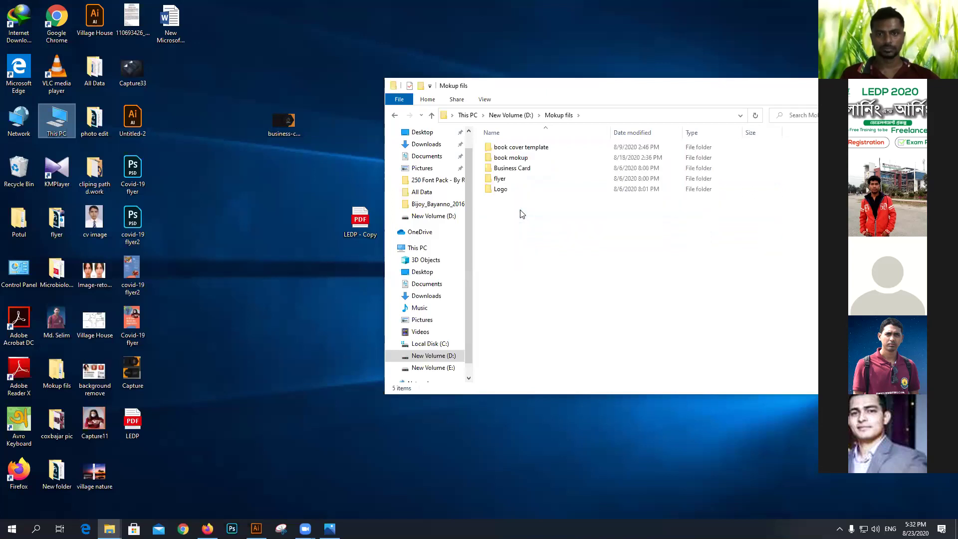
{"action": "left_click", "coordinate": [519, 169]}
{"action": "double_click", "coordinate": [519, 169]}
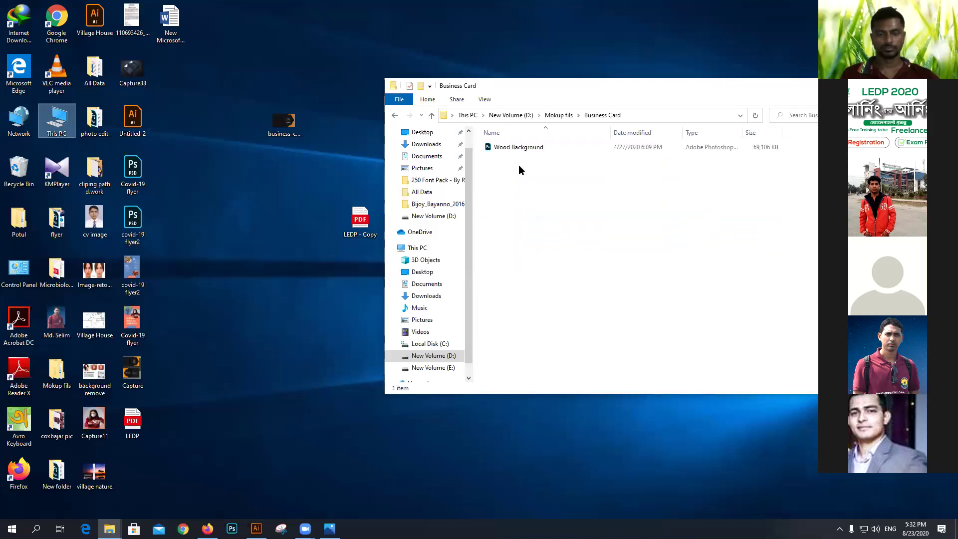
{"action": "double_click", "coordinate": [529, 147]}
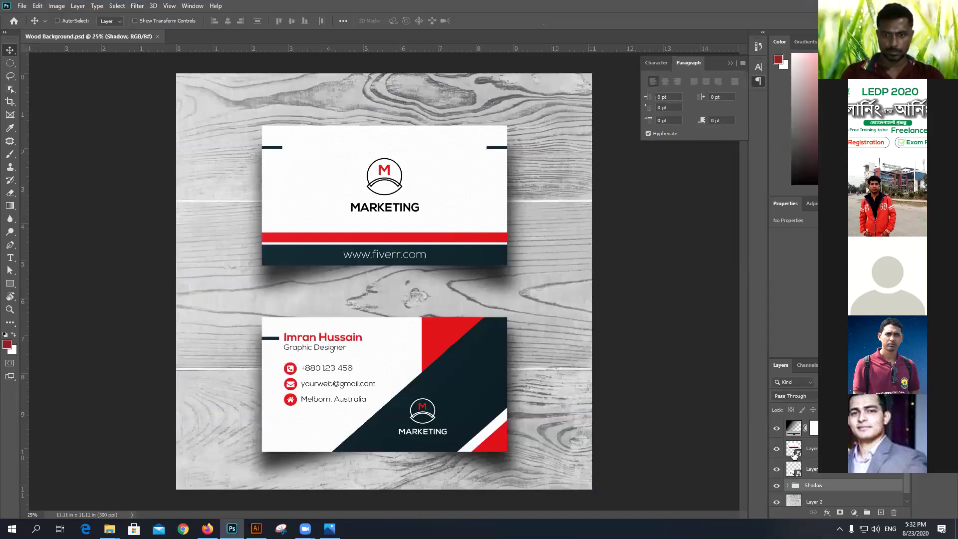
- Open the top card's Layer 3 smart object and place business-card.png into it
{"action": "left_click", "coordinate": [776, 449]}
{"action": "left_click", "coordinate": [777, 450]}
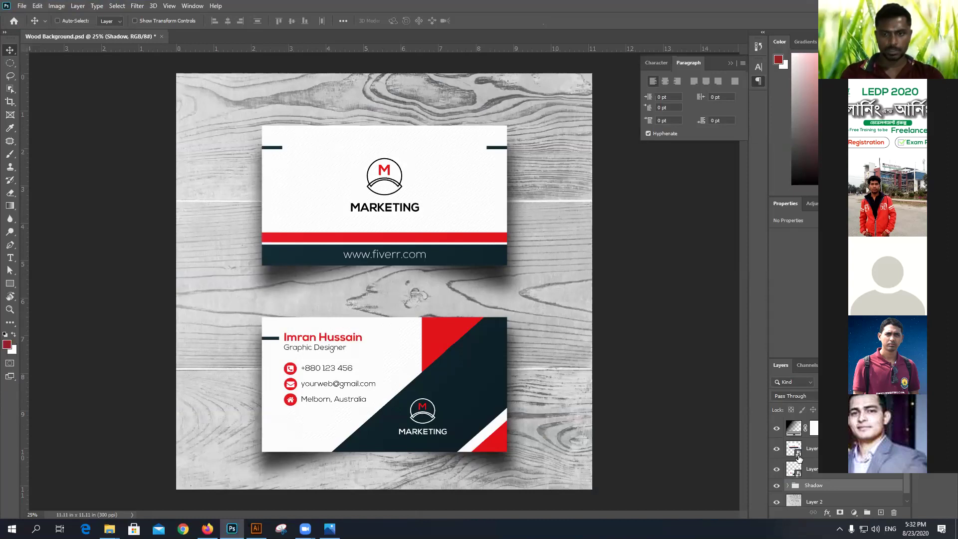
{"action": "double_click", "coordinate": [799, 456]}
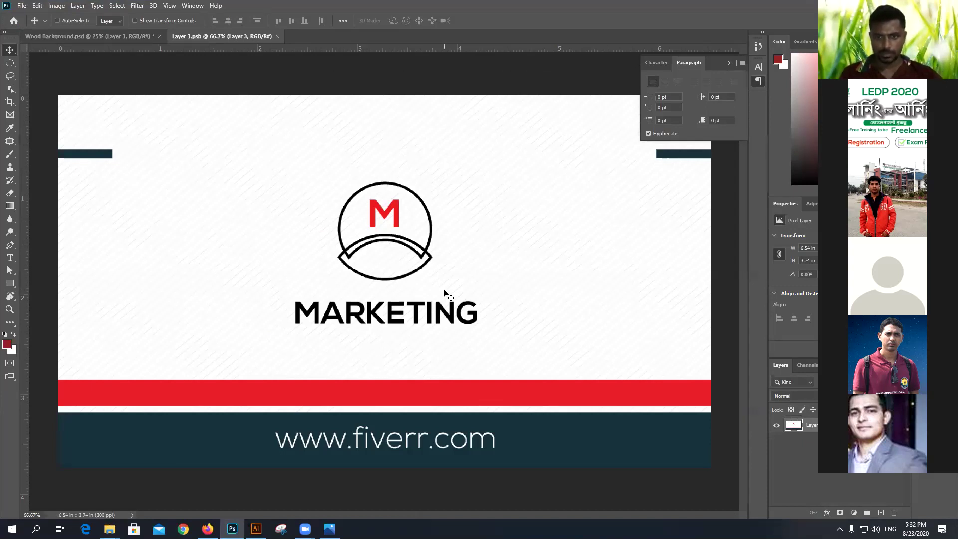
{"action": "left_click", "coordinate": [232, 529]}
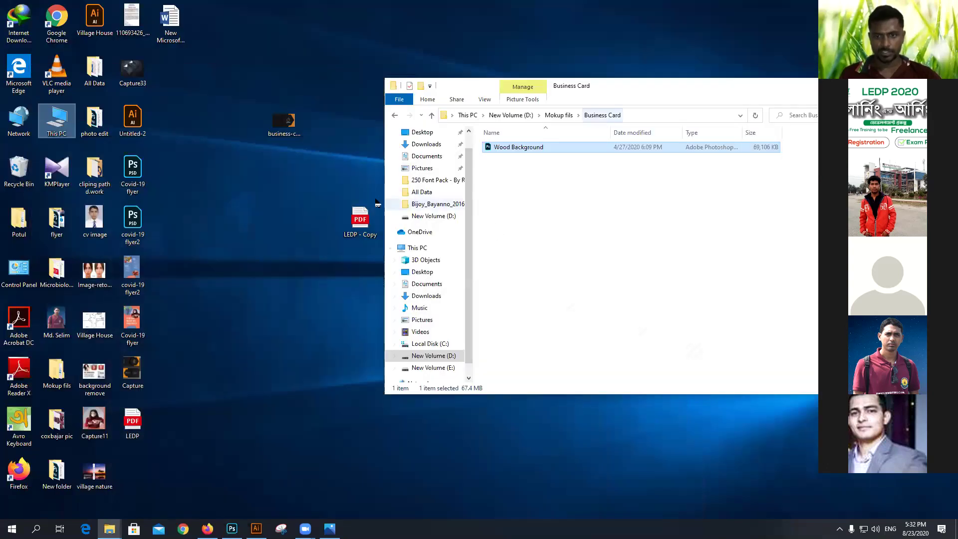
{"action": "left_click_drag", "start_coordinate": [288, 126], "coordinate": [343, 286]}
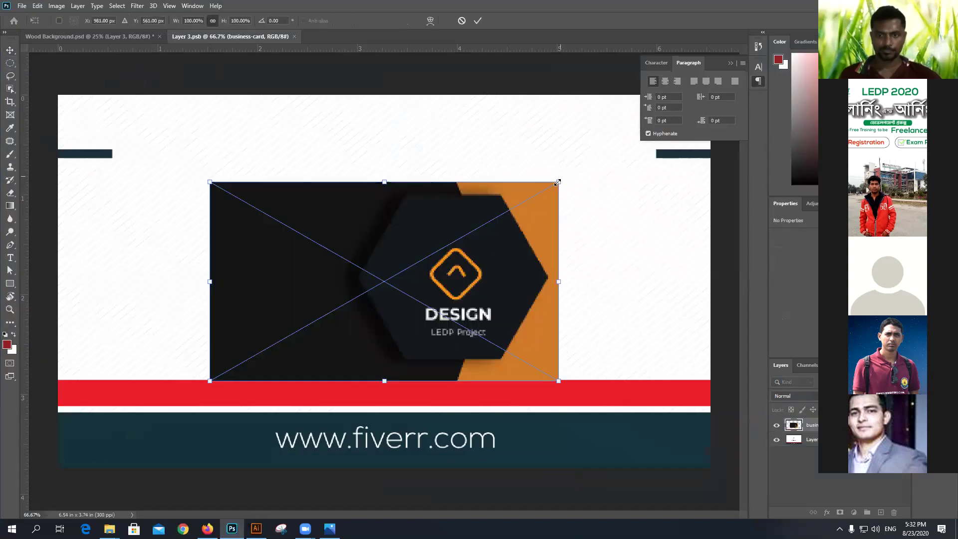
- Stretch the card image to fill the card, then close and save the smart object
{"action": "left_click_drag", "start_coordinate": [559, 181], "coordinate": [718, 105]}
{"action": "left_click_drag", "start_coordinate": [211, 382], "coordinate": [52, 464]}
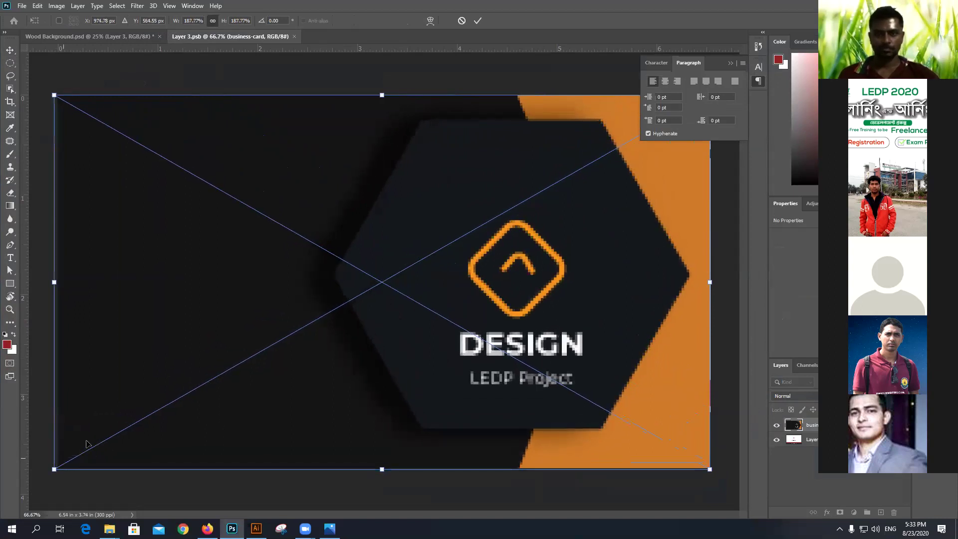
{"action": "left_click", "coordinate": [479, 21]}
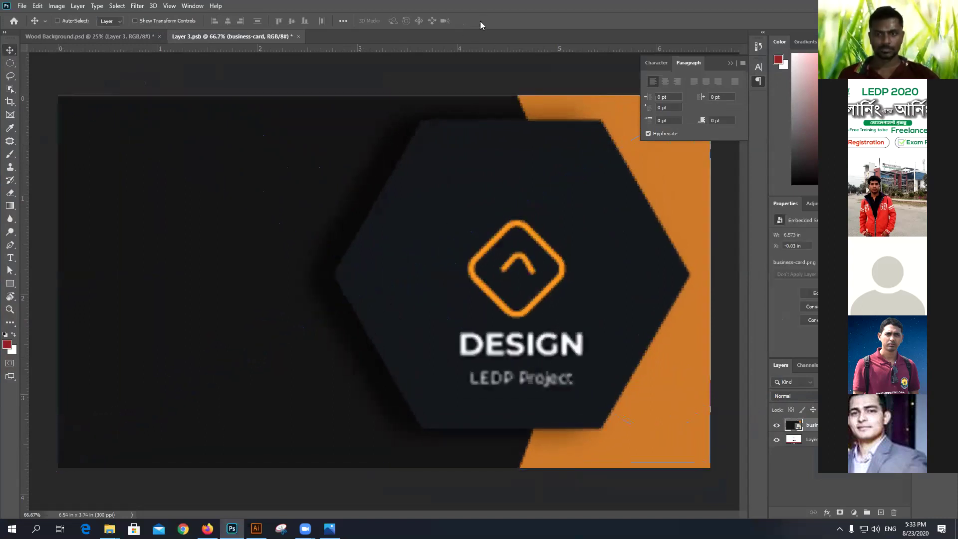
{"action": "left_click", "coordinate": [298, 36]}
{"action": "left_click", "coordinate": [432, 198]}
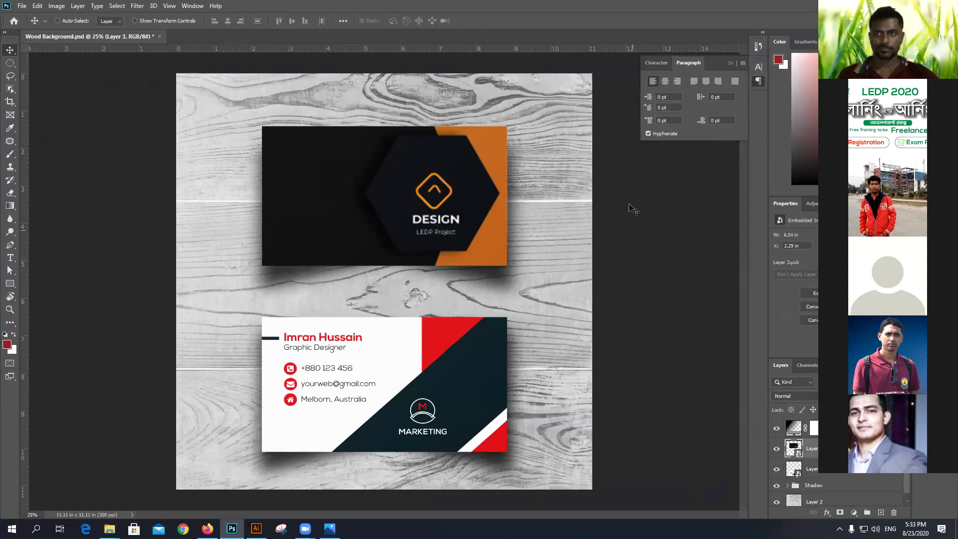
{"action": "left_click", "coordinate": [730, 63]}
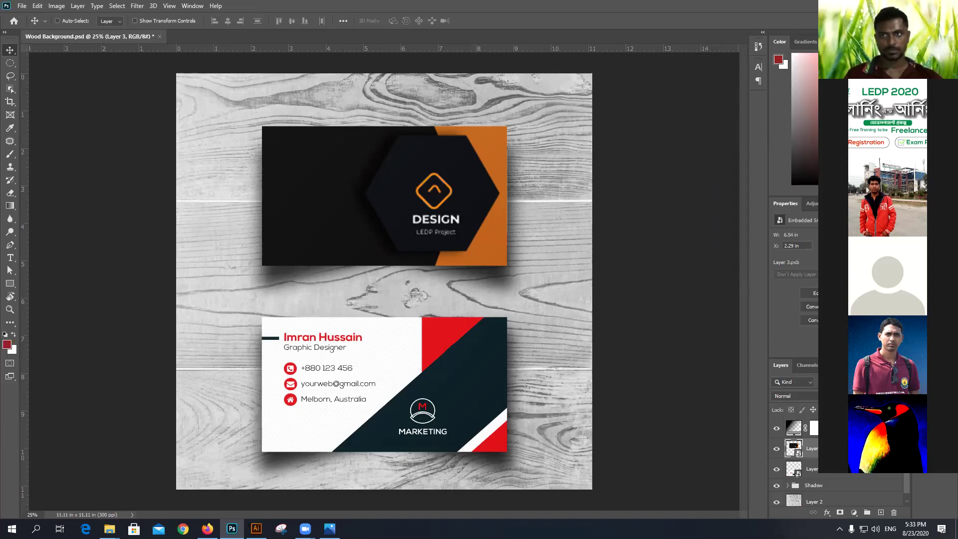
{"action": "left_click", "coordinate": [922, 5]}
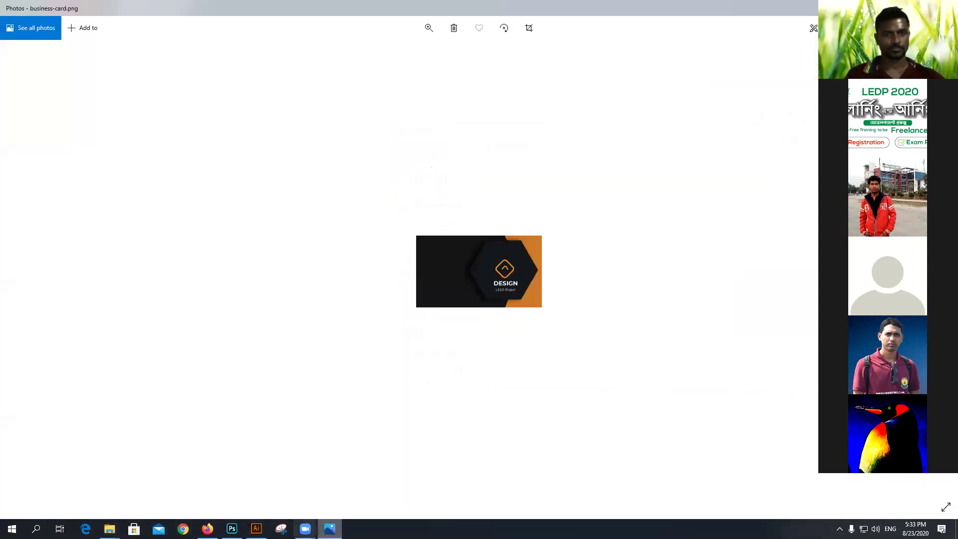
- Minimize the business-card preview in Photos
{"action": "mouse_move", "coordinate": [306, 529]}
{"action": "left_click", "coordinate": [341, 507]}
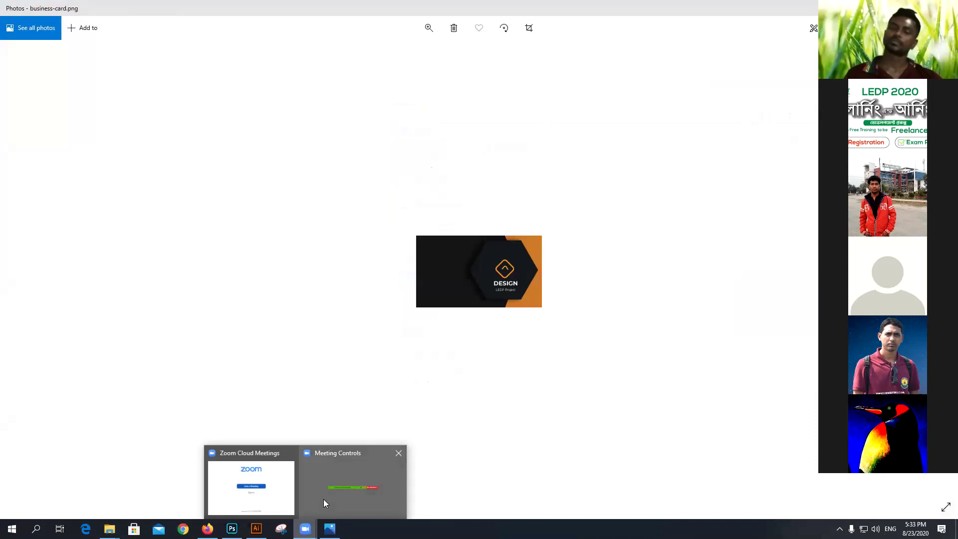
{"action": "mouse_move", "coordinate": [323, 500]}
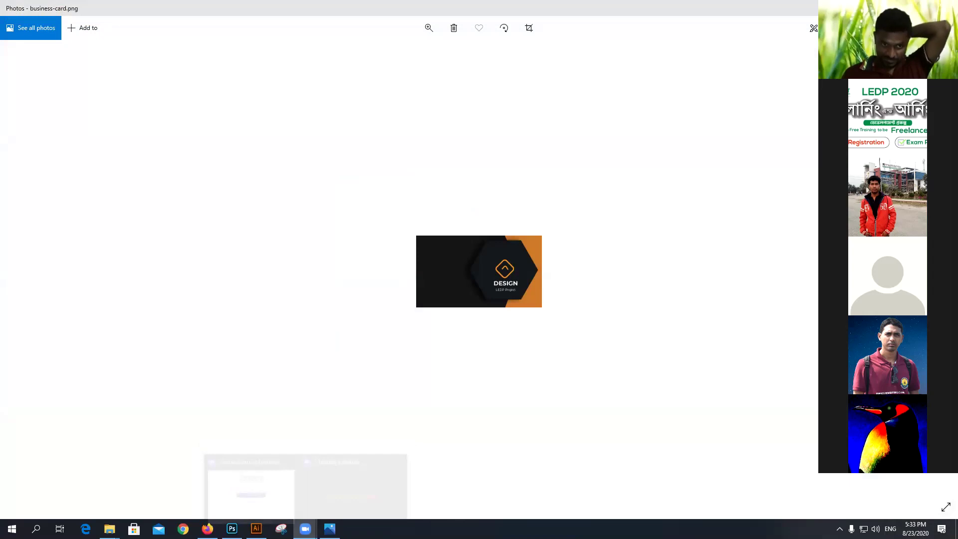
{"action": "left_click", "coordinate": [901, 8]}
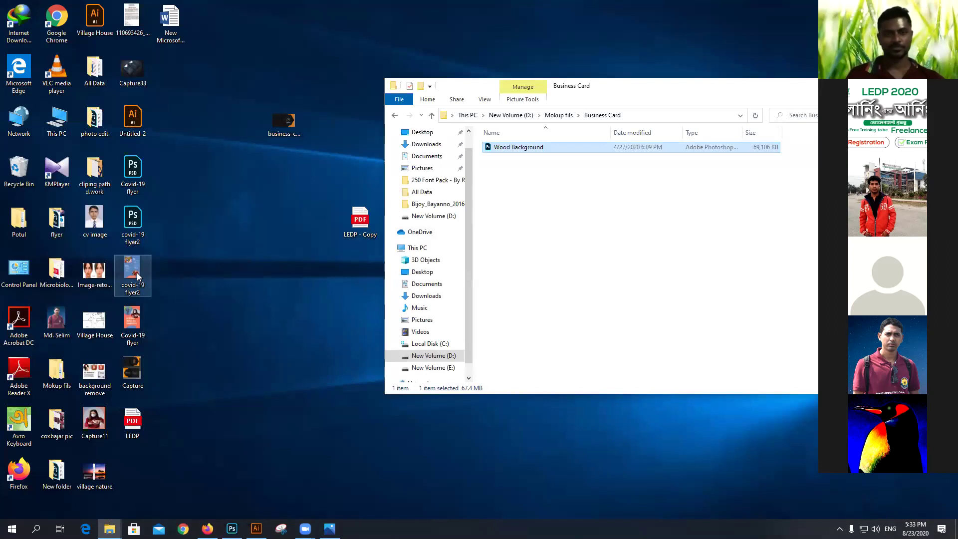
- View and close Covid-19 flyer, then open covid-19 flyer2
{"action": "double_click", "coordinate": [133, 319]}
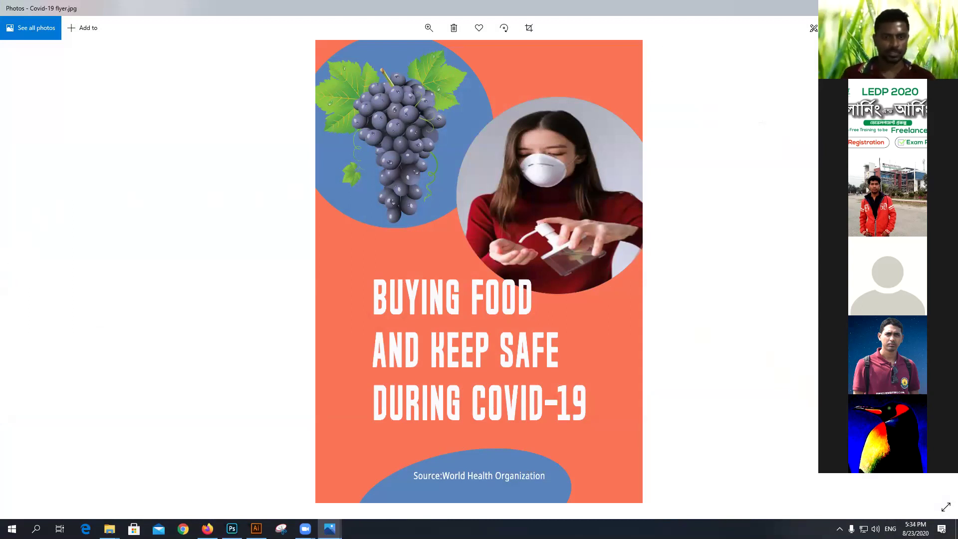
{"action": "key", "text": "alt+F4"}
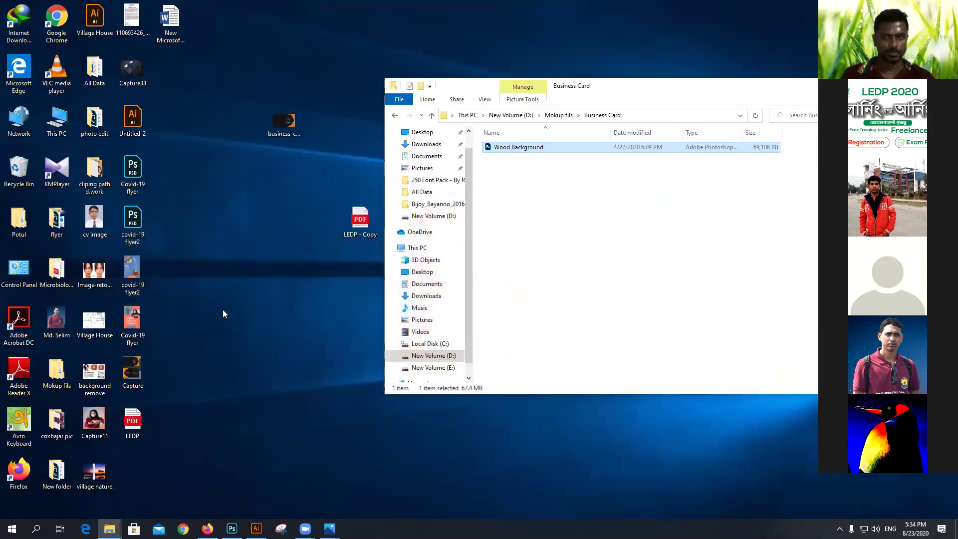
{"action": "double_click", "coordinate": [144, 271]}
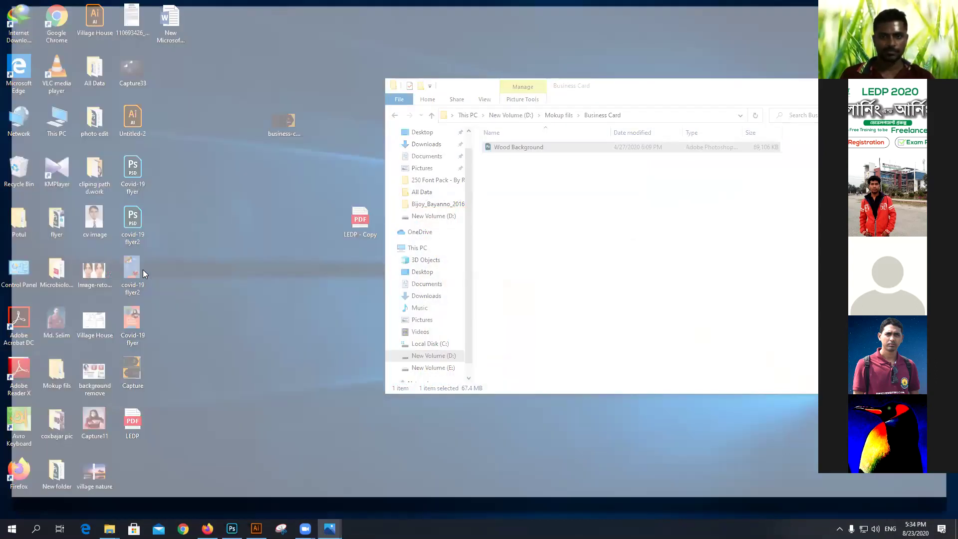
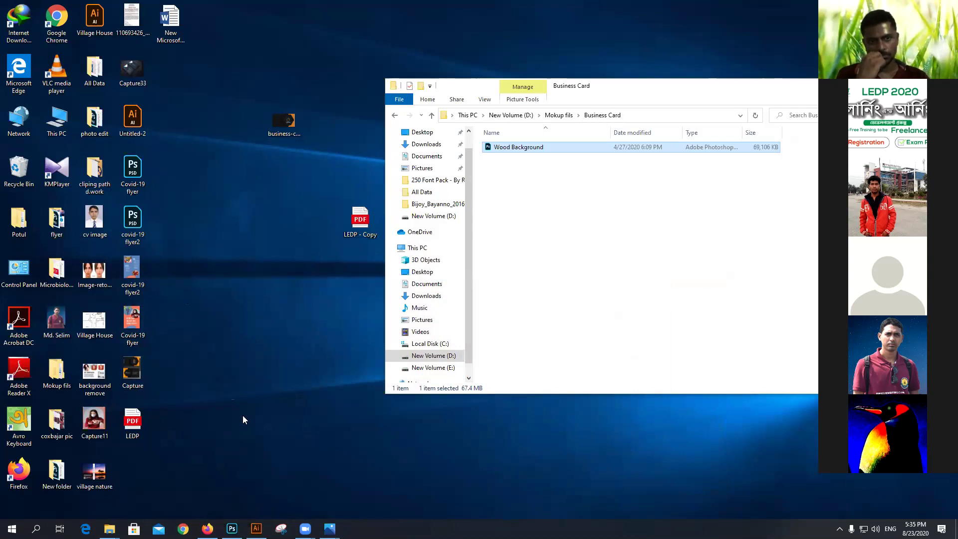
- Open This PC full-screen and browse New Volume (D:) and its flyer folder
{"action": "mouse_move", "coordinate": [306, 528]}
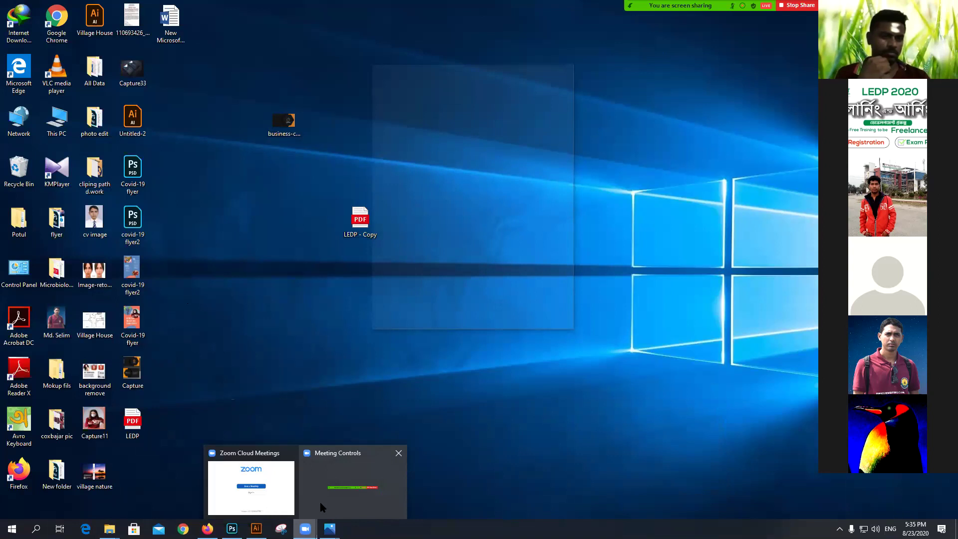
{"action": "double_click", "coordinate": [67, 127]}
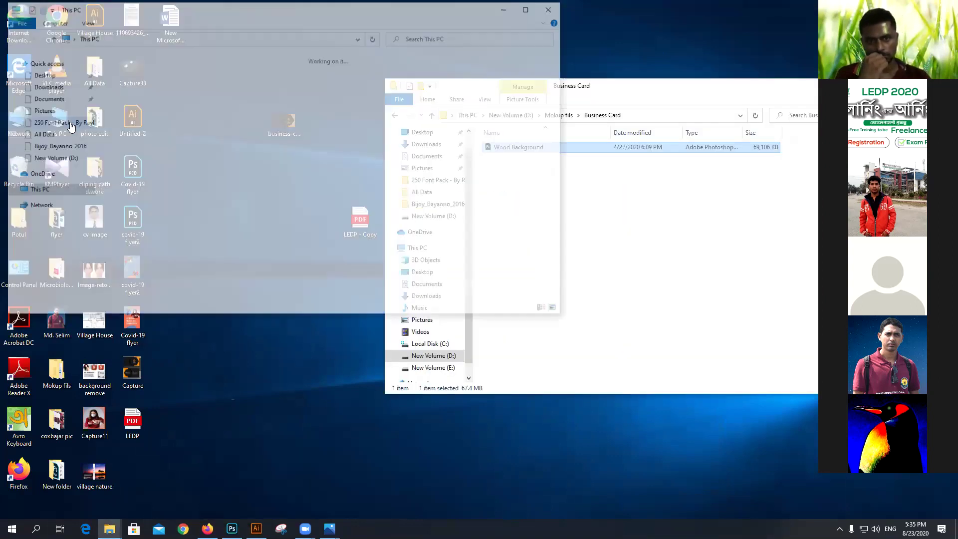
{"action": "left_click", "coordinate": [525, 7]}
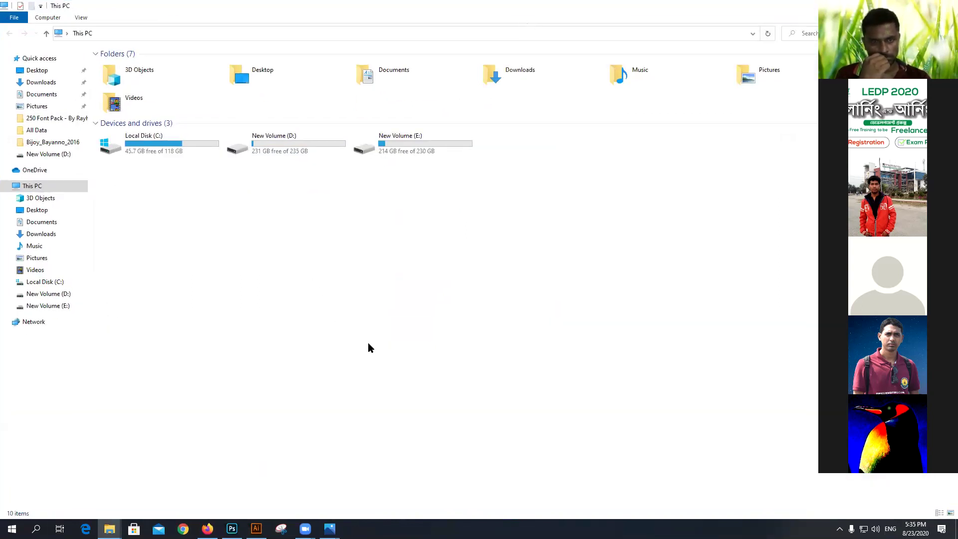
{"action": "double_click", "coordinate": [270, 150]}
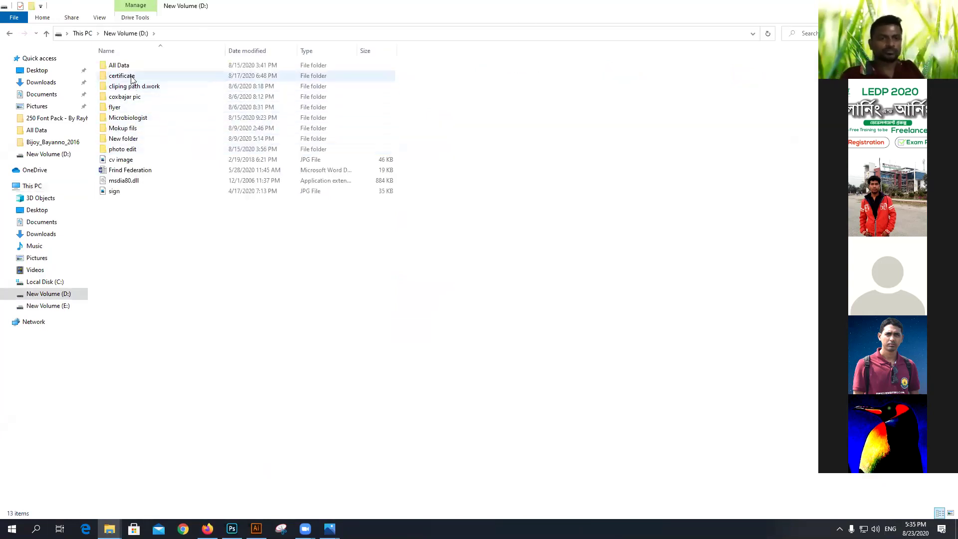
{"action": "double_click", "coordinate": [134, 110]}
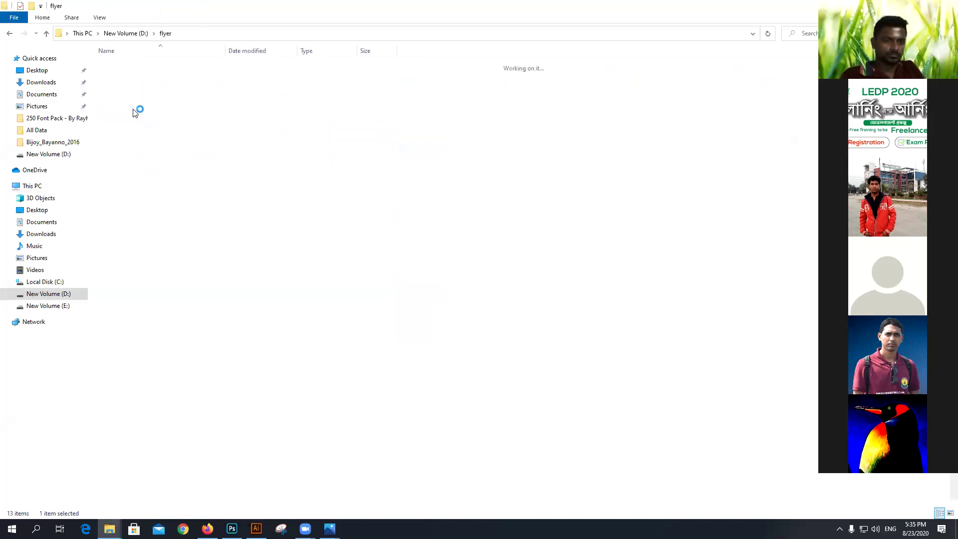
{"action": "left_click", "coordinate": [10, 35]}
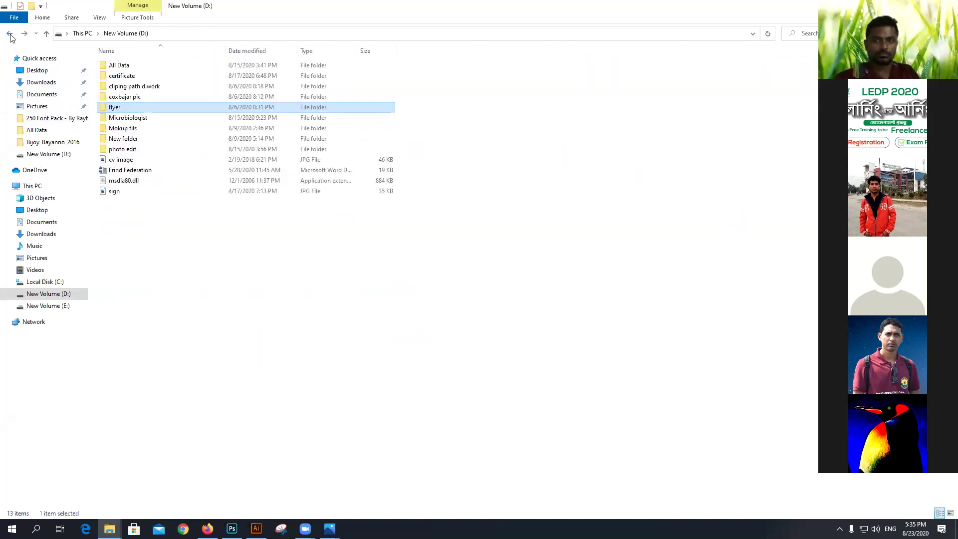
- Look through New Volume (E:), return to New Volume (D:), and bring up its background menu
{"action": "mouse_move", "coordinate": [146, 114]}
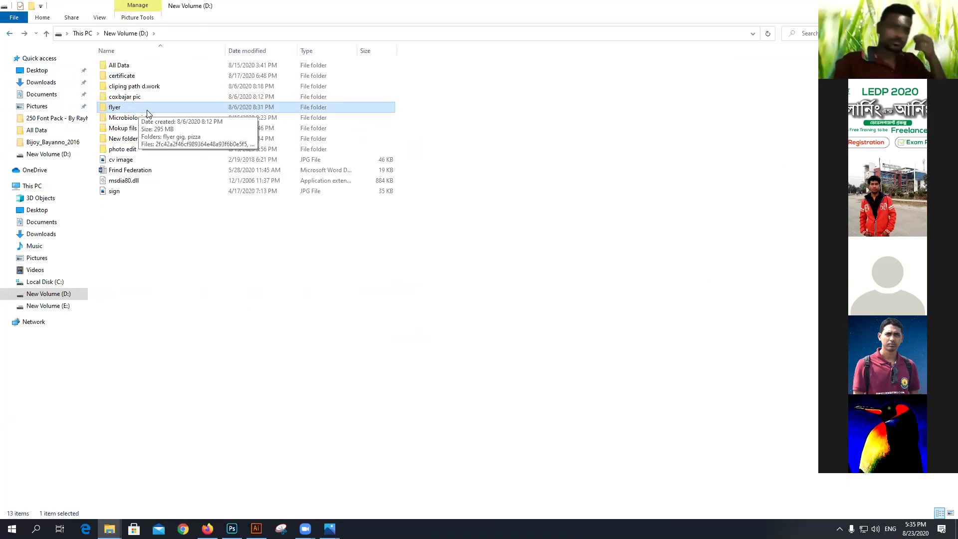
{"action": "left_click", "coordinate": [10, 33]}
{"action": "double_click", "coordinate": [423, 150]}
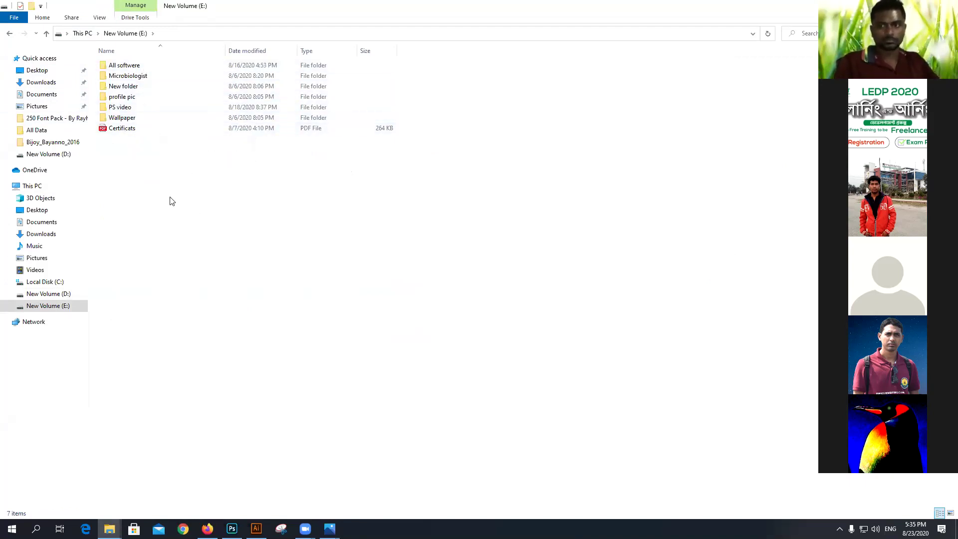
{"action": "left_click", "coordinate": [9, 34]}
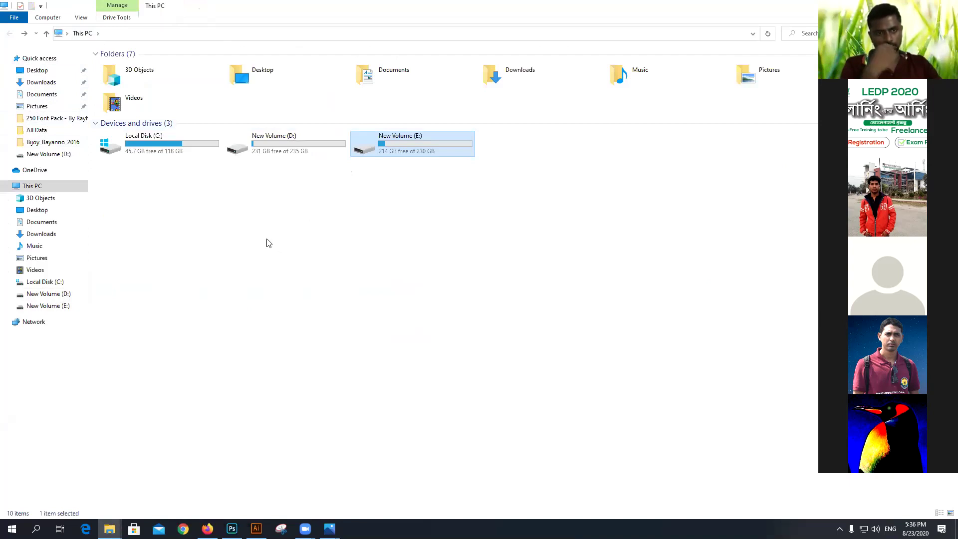
{"action": "double_click", "coordinate": [266, 145]}
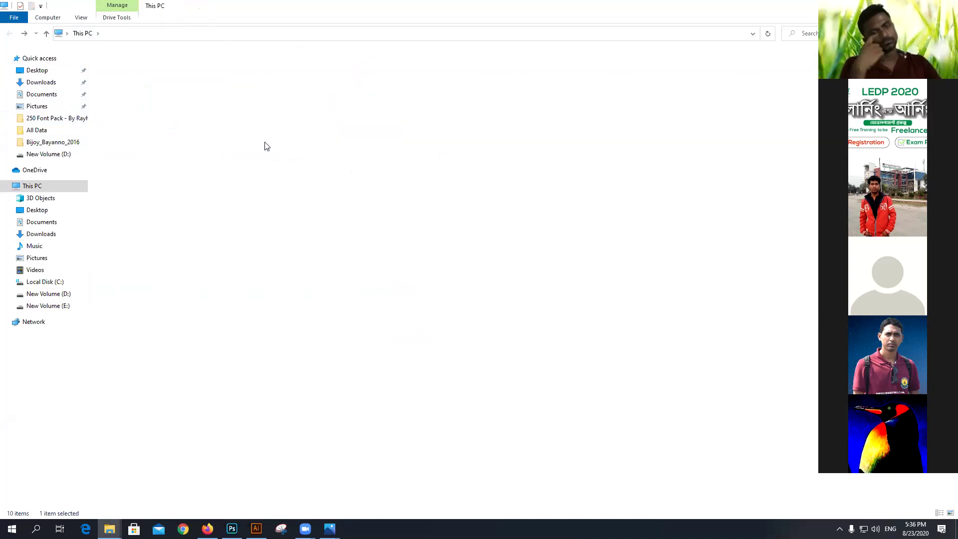
{"action": "right_click", "coordinate": [194, 265]}
- Create a folder named 'LEDP Project' on New Volume (D:) and open it
{"action": "mouse_move", "coordinate": [237, 407]}
{"action": "left_click", "coordinate": [337, 408]}
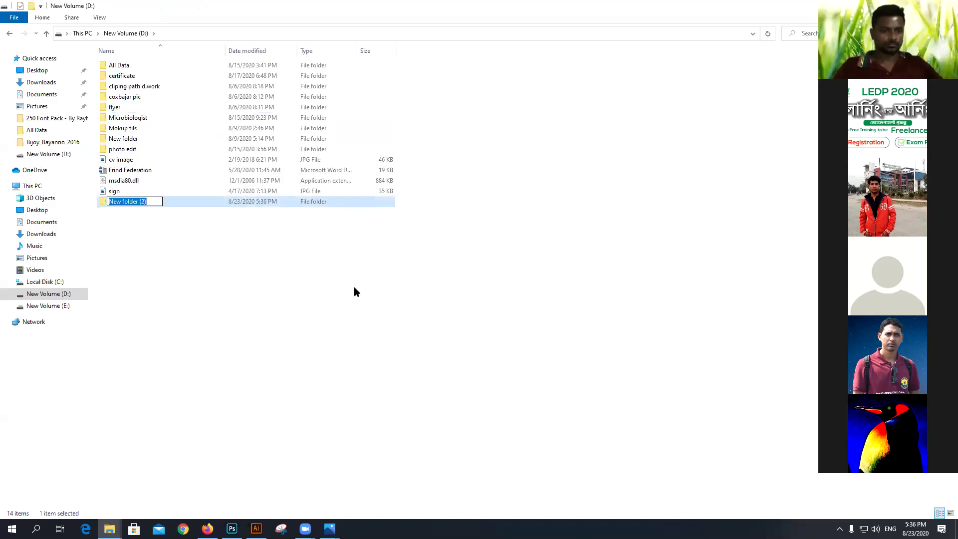
{"action": "type", "text": "L"}
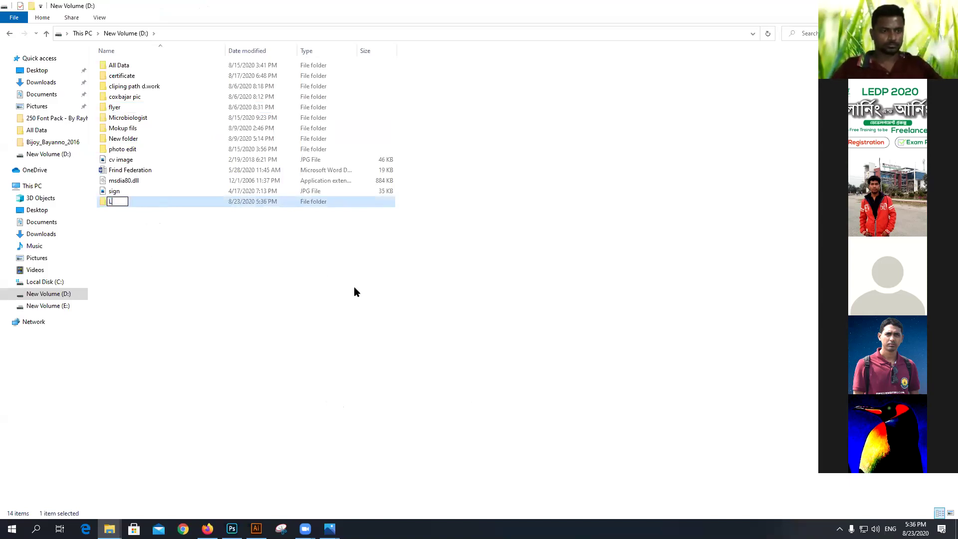
{"action": "type", "text": "EDP"}
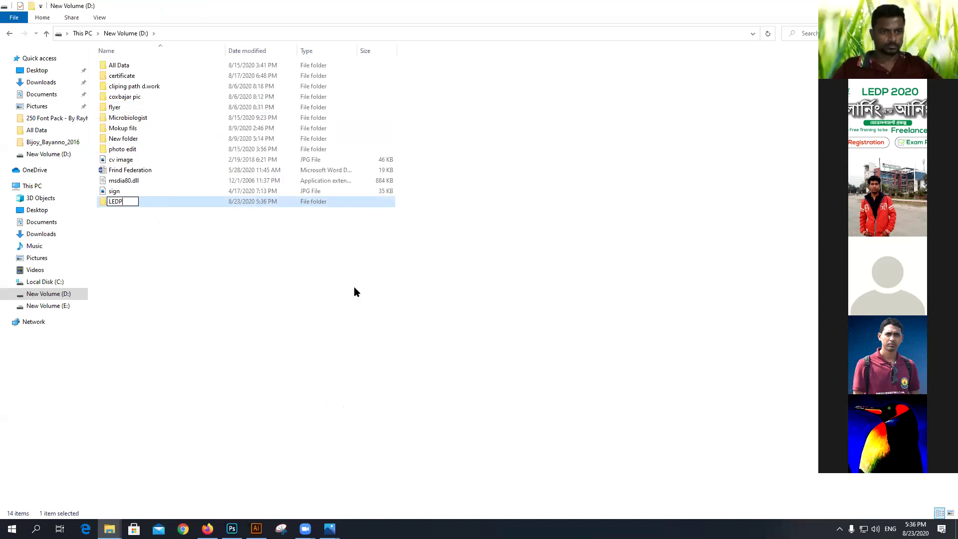
{"action": "type", "text": " Proj"}
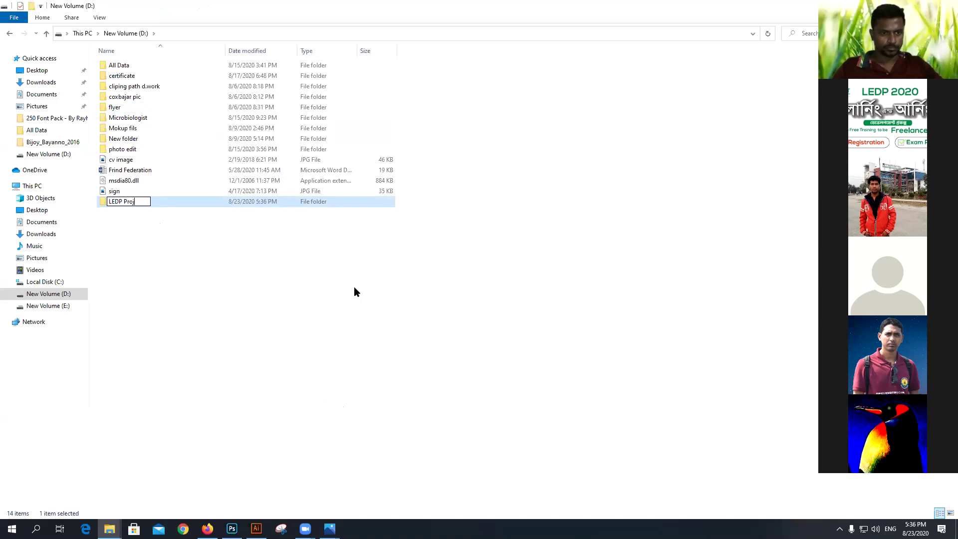
{"action": "type", "text": "ect"}
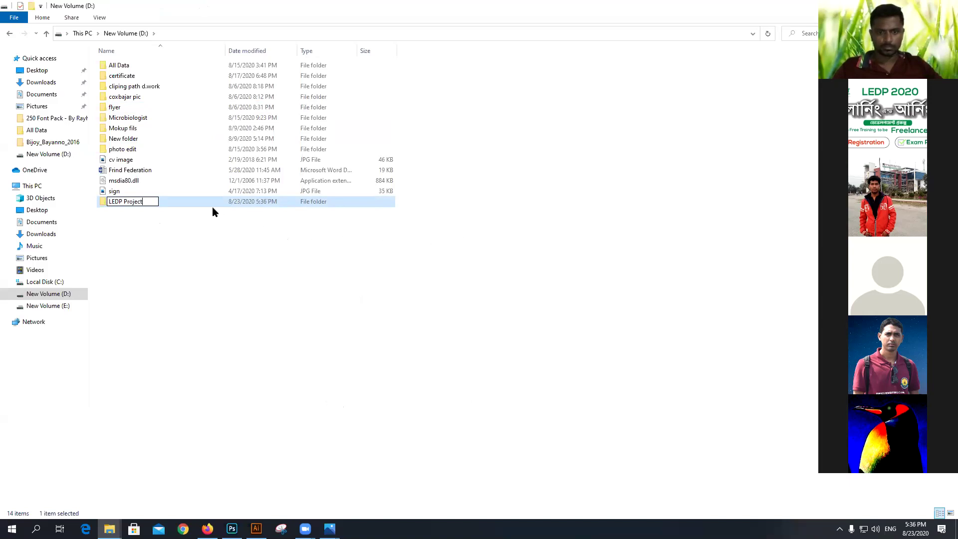
{"action": "key", "text": "Return"}
{"action": "left_click", "coordinate": [213, 284]}
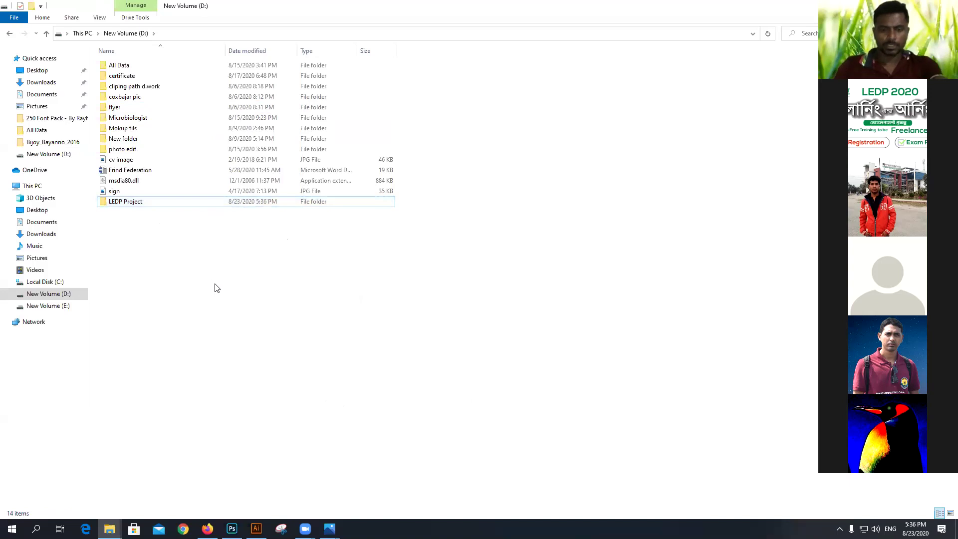
{"action": "double_click", "coordinate": [125, 206]}
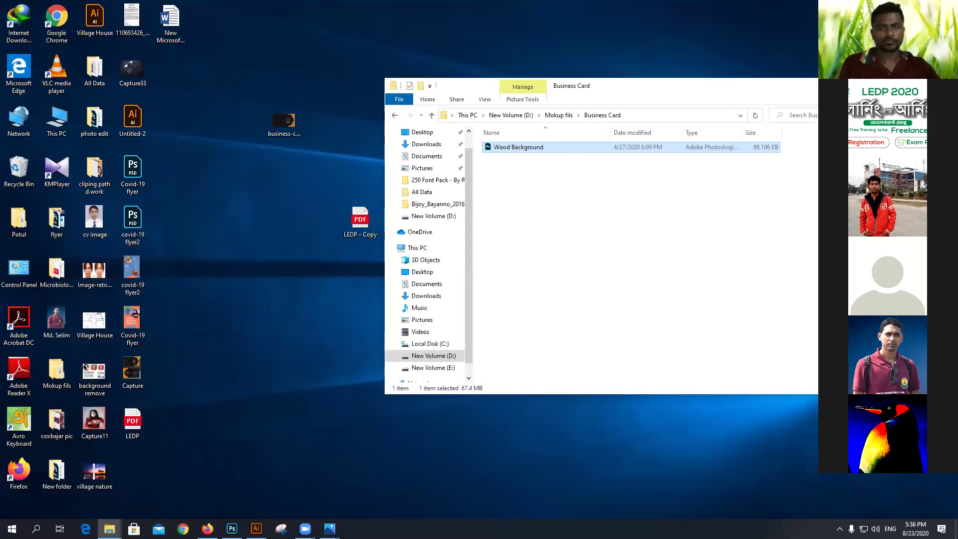
- Show the desktop and refresh it
{"action": "key", "text": "super+d"}
{"action": "right_click", "coordinate": [289, 216]}
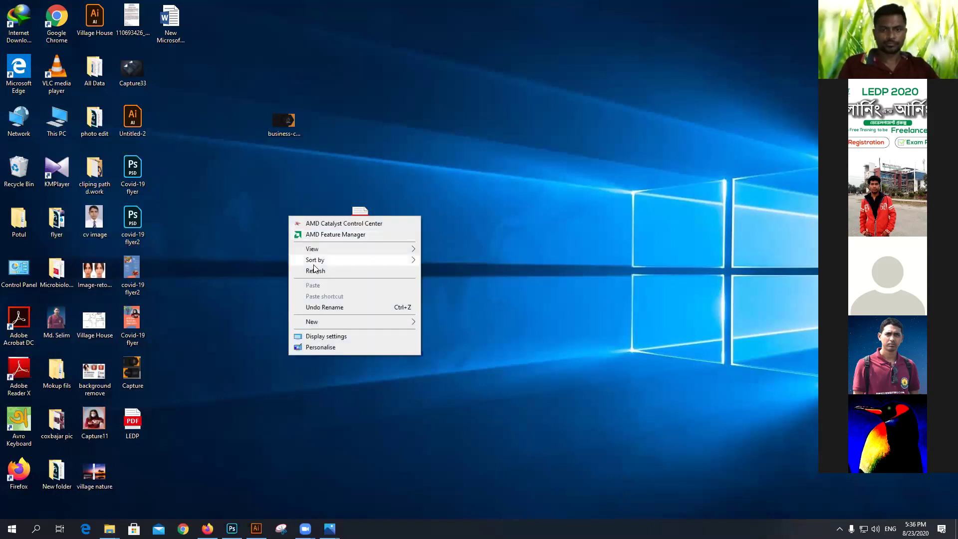
{"action": "left_click", "coordinate": [299, 271]}
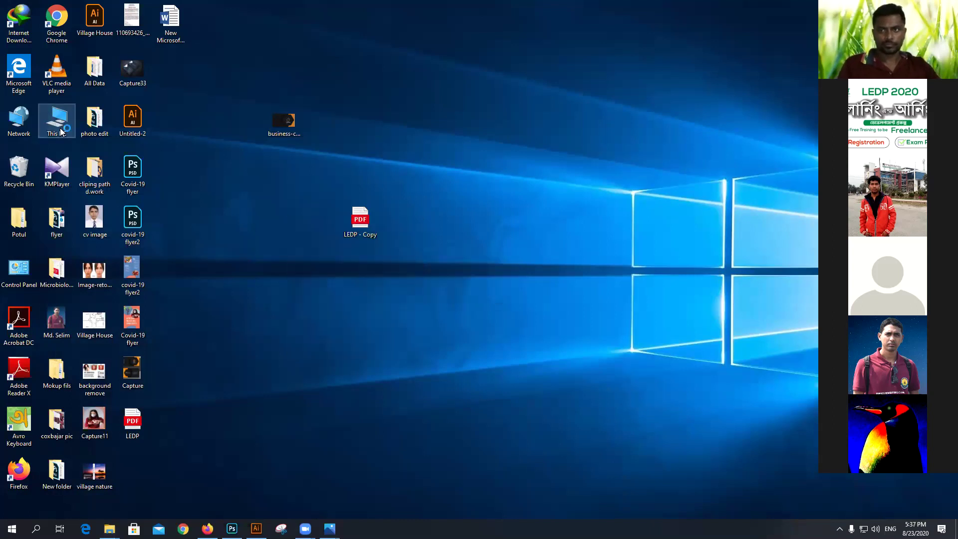
- Open LEDP Project on New Volume (D:) in a new Explorer window and move it right
{"action": "key", "text": "super+e"}
{"action": "double_click", "coordinate": [321, 193]}
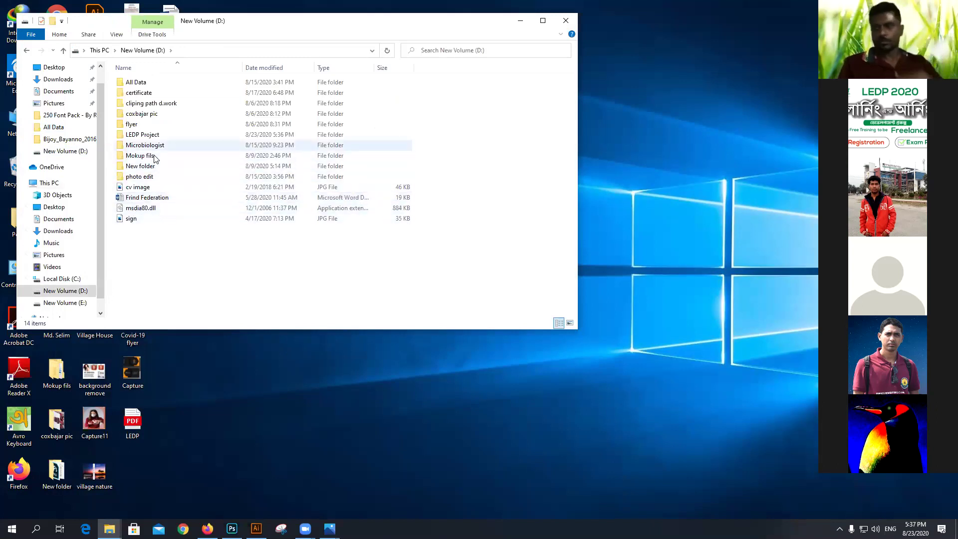
{"action": "double_click", "coordinate": [154, 137]}
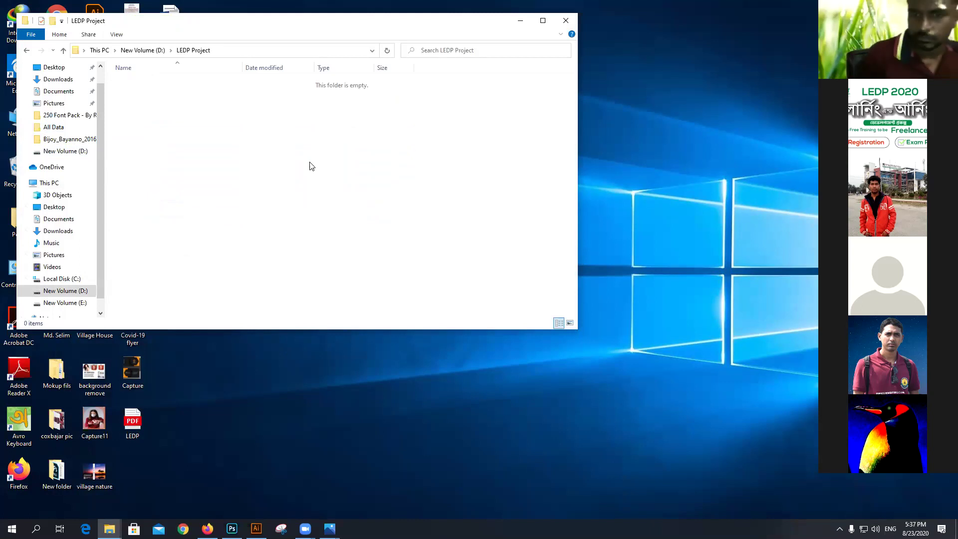
{"action": "left_click_drag", "start_coordinate": [395, 25], "coordinate": [642, 26]}
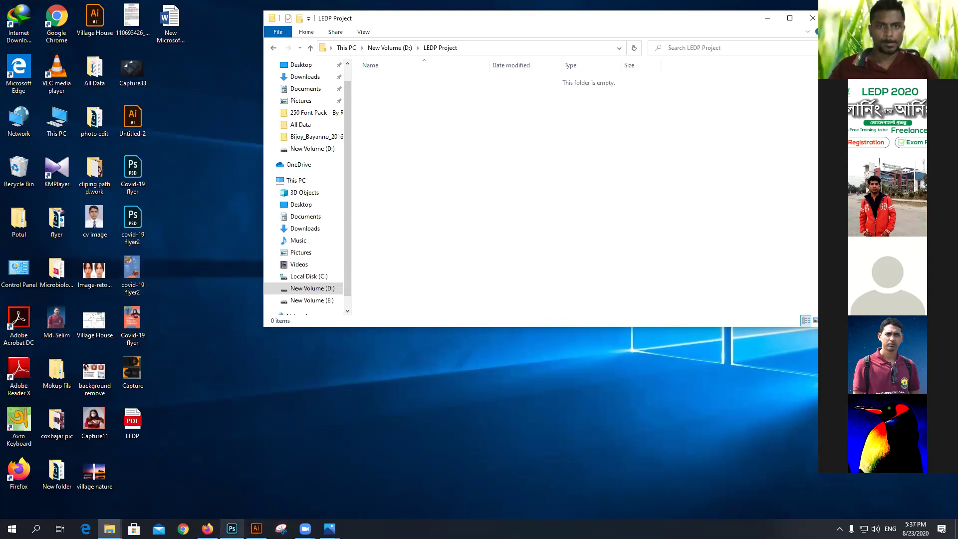
{"action": "mouse_move", "coordinate": [208, 529]}
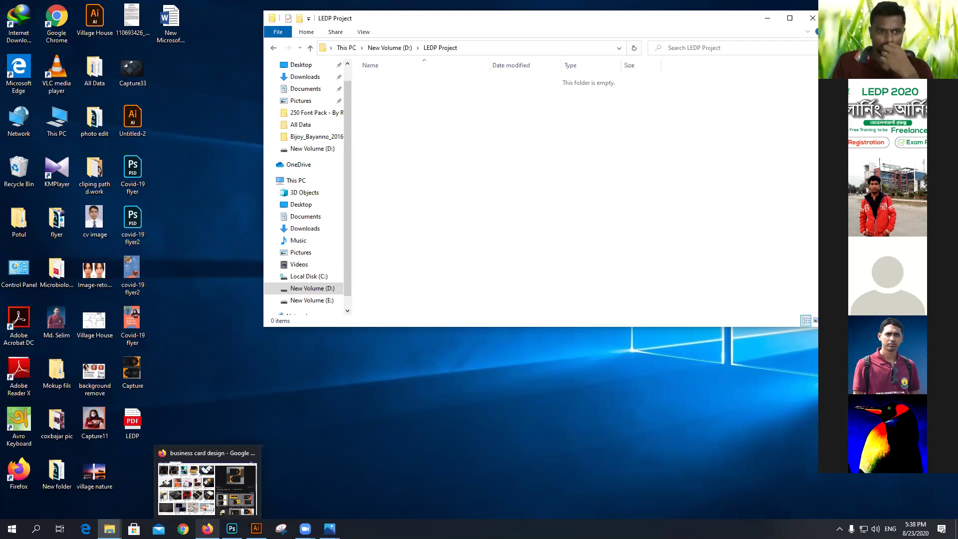
- Go to the Graphic Design Batch-4(Gazipur) Facebook group in a new browser tab
{"action": "left_click", "coordinate": [207, 488]}
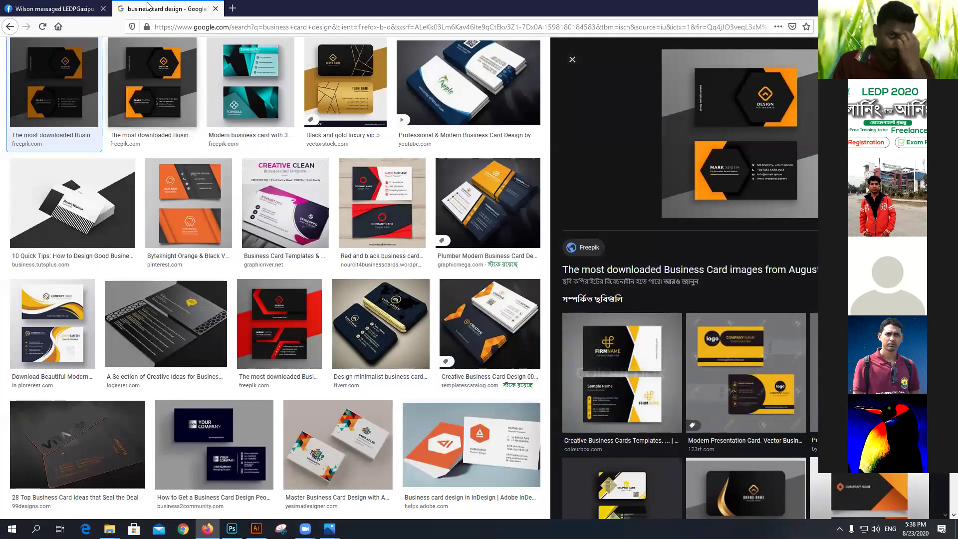
{"action": "left_click", "coordinate": [233, 8]}
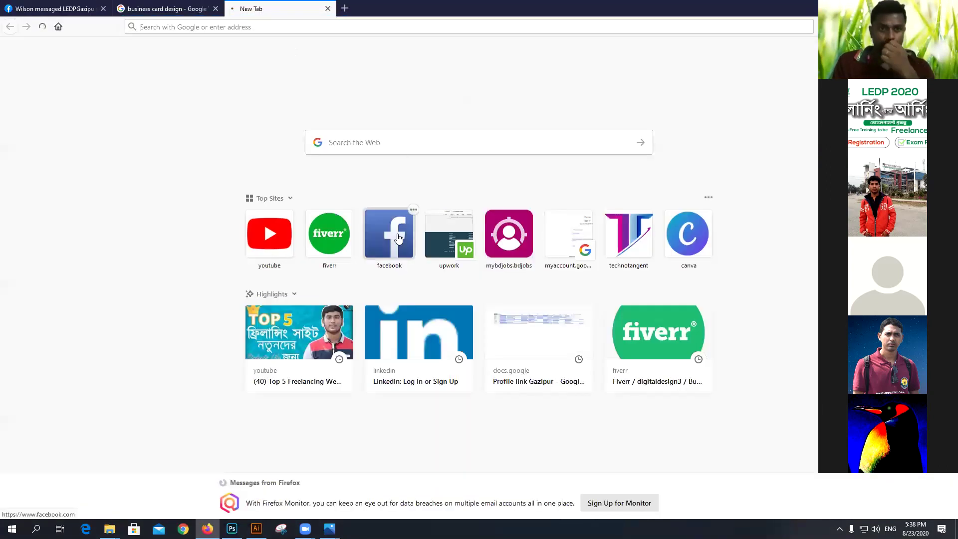
{"action": "left_click", "coordinate": [399, 237]}
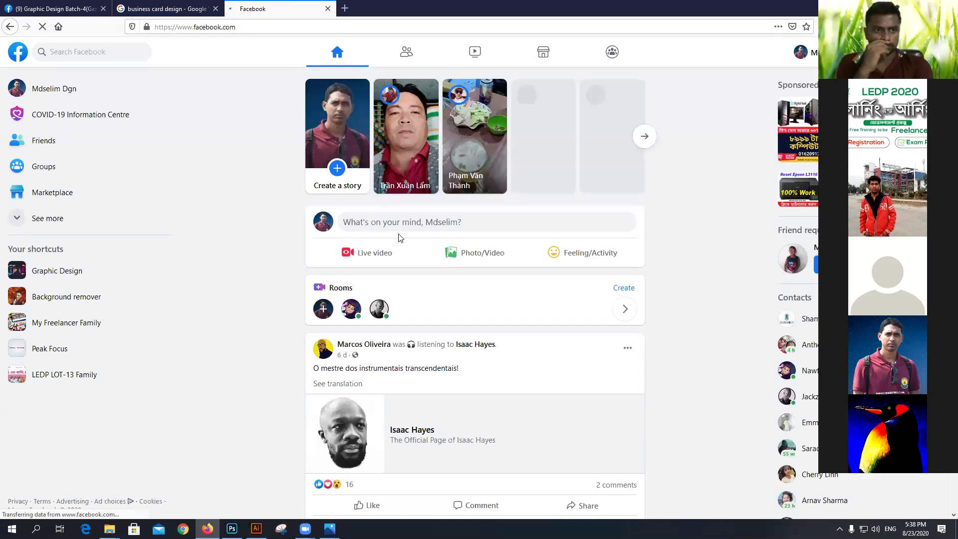
{"action": "left_click", "coordinate": [54, 171]}
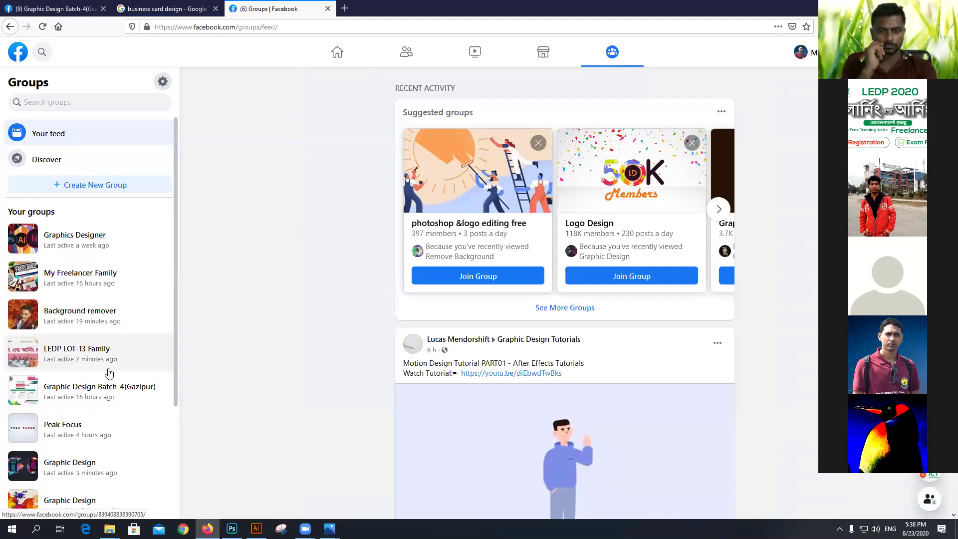
{"action": "left_click", "coordinate": [125, 395]}
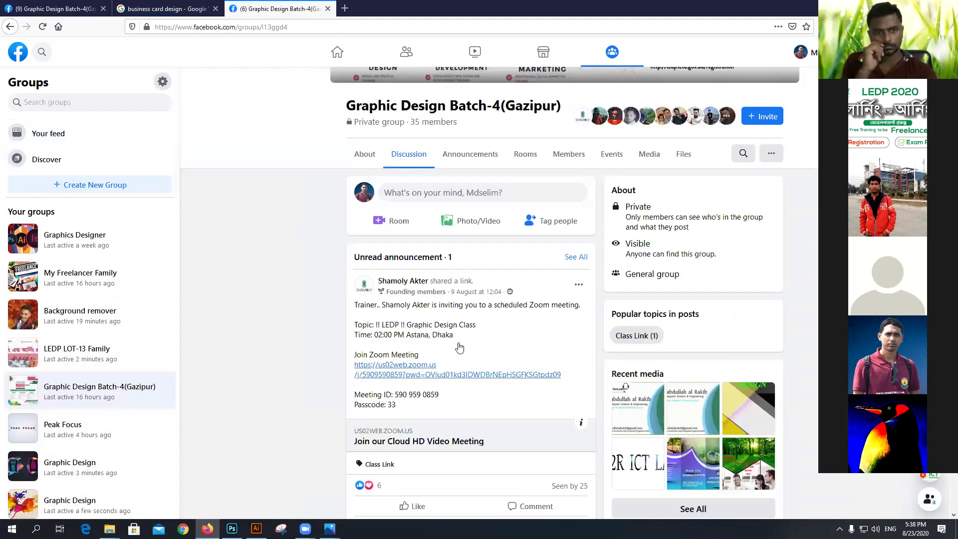
- Scroll to the Declaration of Trainee Gazipur post and follow its Google Drive link
{"action": "scroll", "coordinate": [460, 348], "scroll_direction": "down", "scroll_amount": 3}
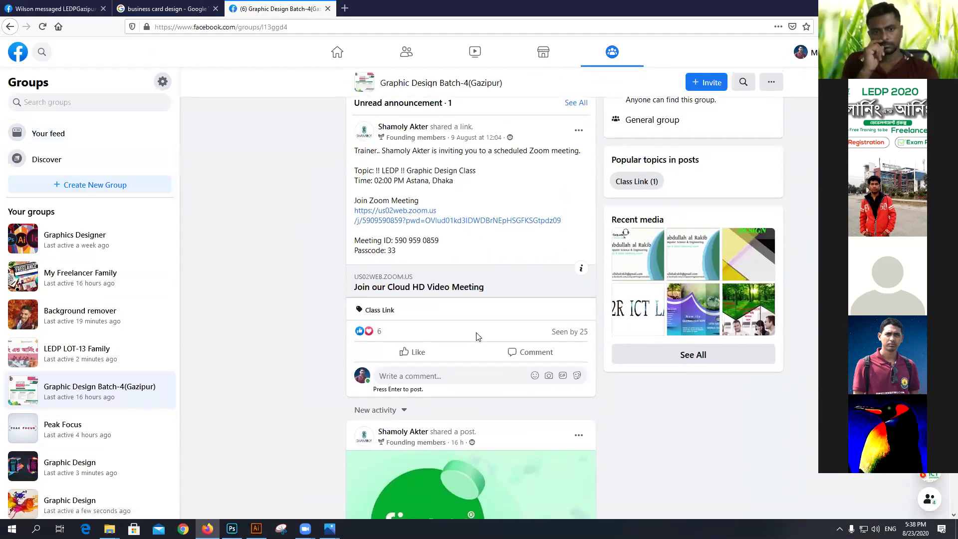
{"action": "scroll", "coordinate": [476, 336], "scroll_direction": "down", "scroll_amount": 10}
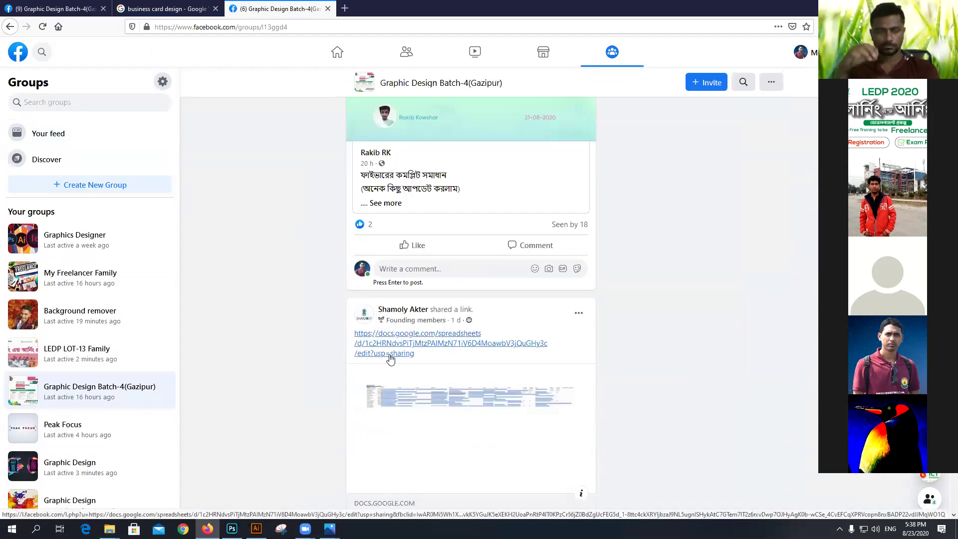
{"action": "scroll", "coordinate": [433, 364], "scroll_direction": "down", "scroll_amount": 9}
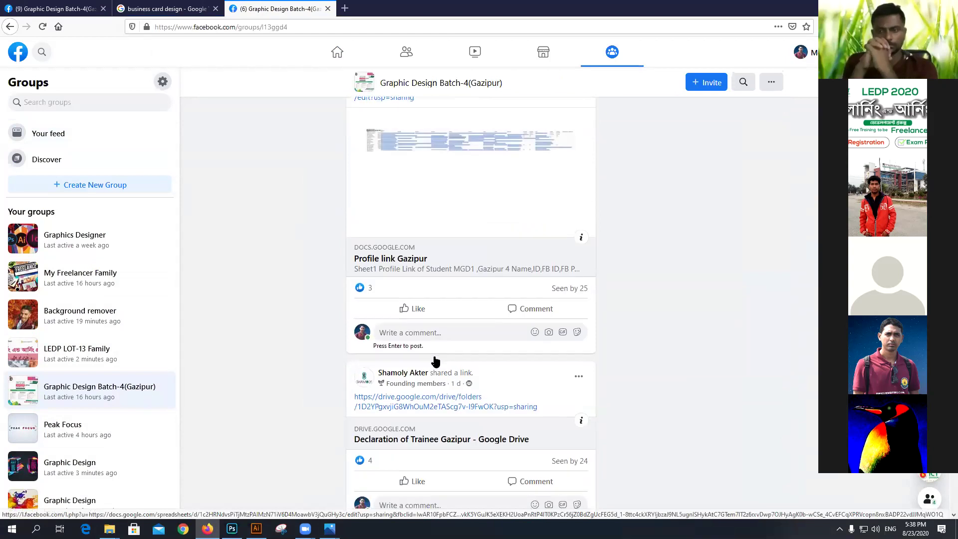
{"action": "left_click", "coordinate": [422, 257]}
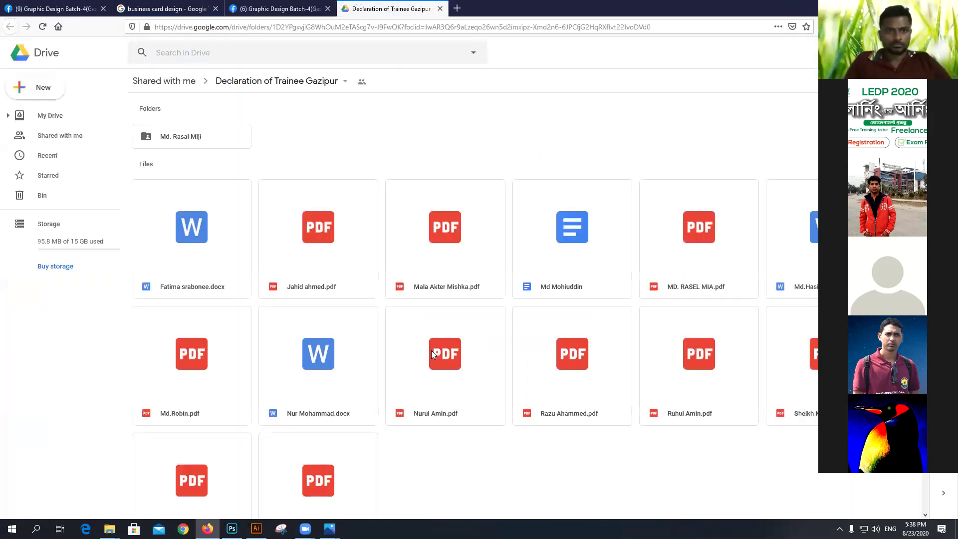
- Upload LEDP.pdf from the Desktop into the Declaration of Trainee Gazipur Drive folder
{"action": "scroll", "coordinate": [444, 326], "scroll_direction": "down", "scroll_amount": 2}
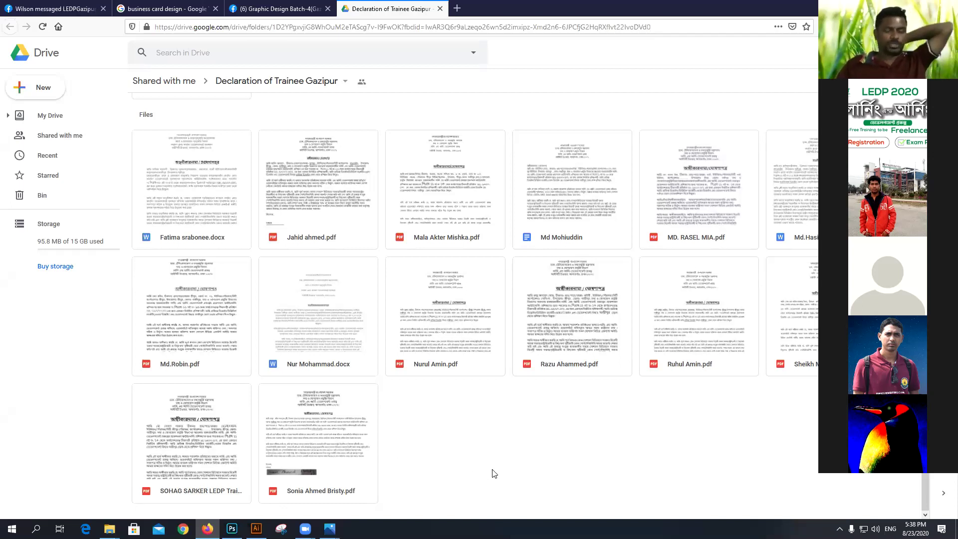
{"action": "left_click", "coordinate": [35, 90]}
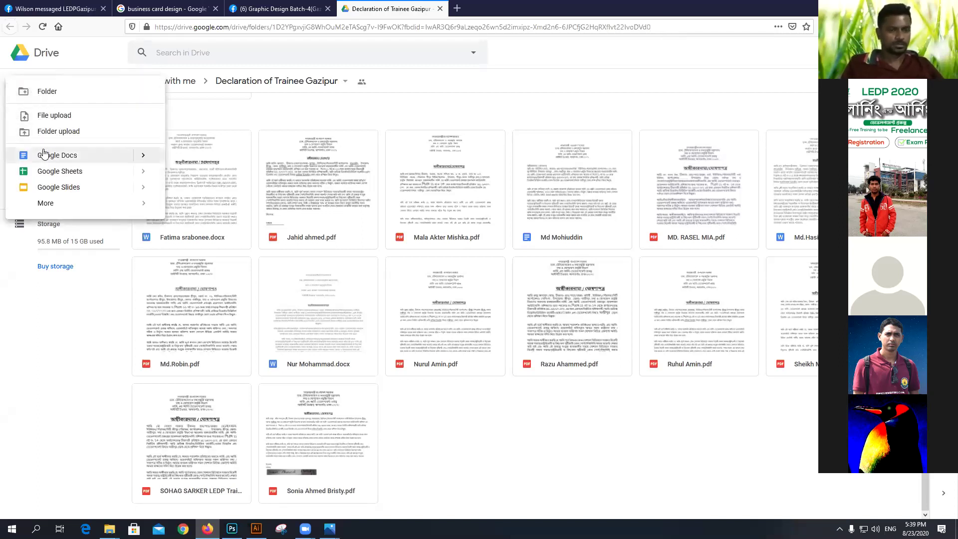
{"action": "left_click", "coordinate": [59, 116]}
{"action": "left_click_drag", "start_coordinate": [470, 114], "coordinate": [469, 186]}
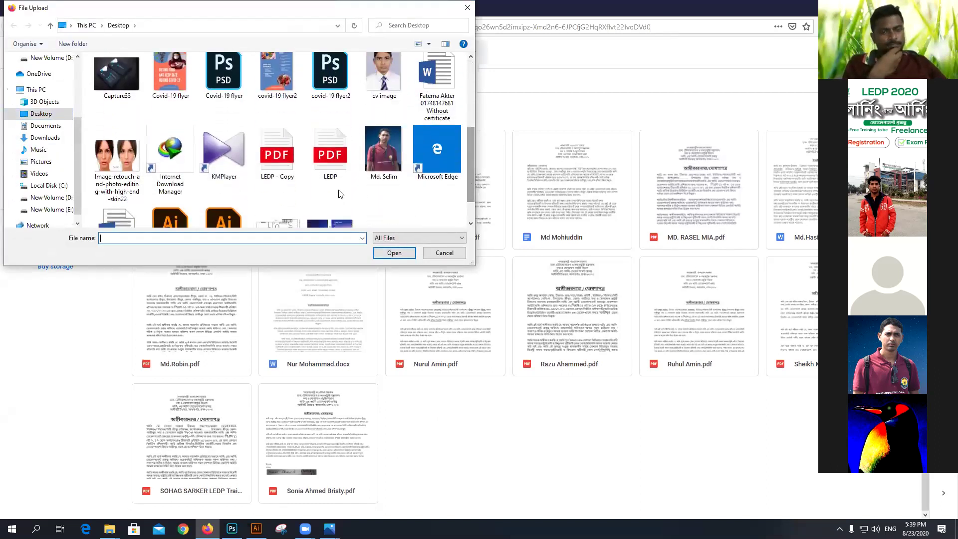
{"action": "left_click", "coordinate": [330, 156]}
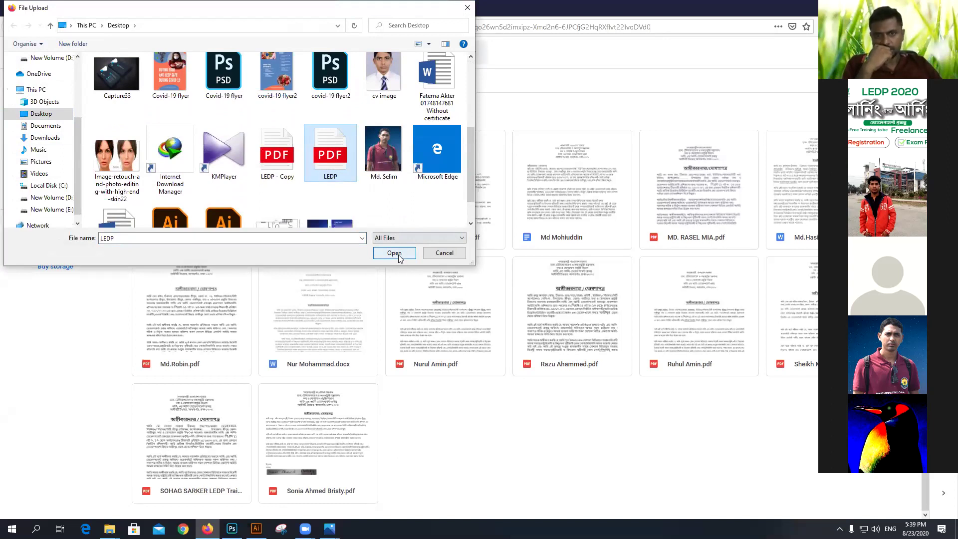
{"action": "left_click", "coordinate": [399, 258]}
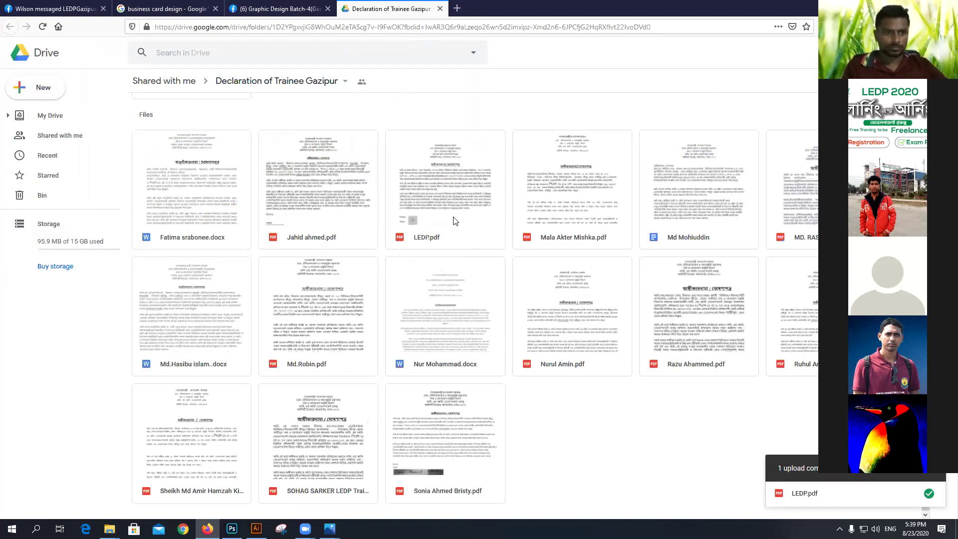
{"action": "left_click", "coordinate": [433, 239]}
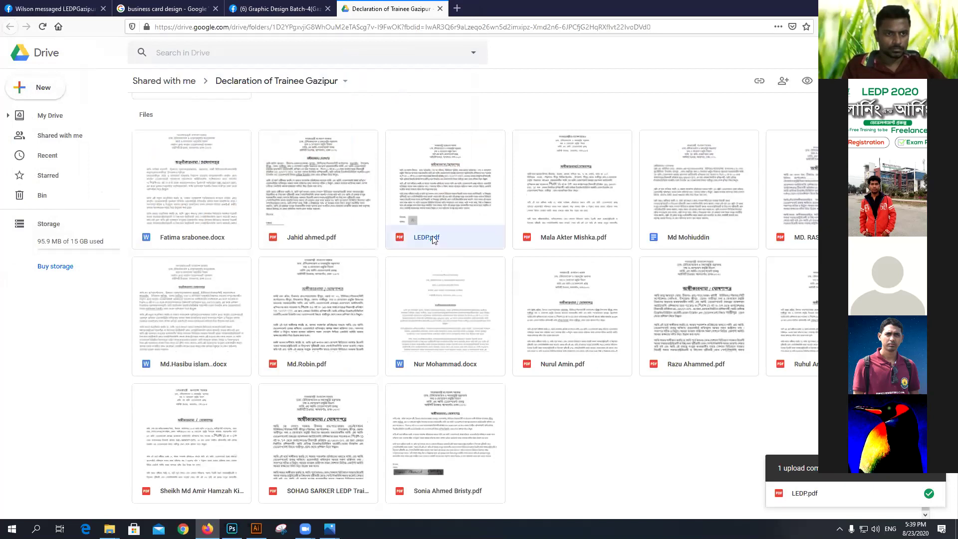
- Preview the uploaded LEDP.pdf, back out to the folder, and bring up the file's actions
{"action": "double_click", "coordinate": [432, 240]}
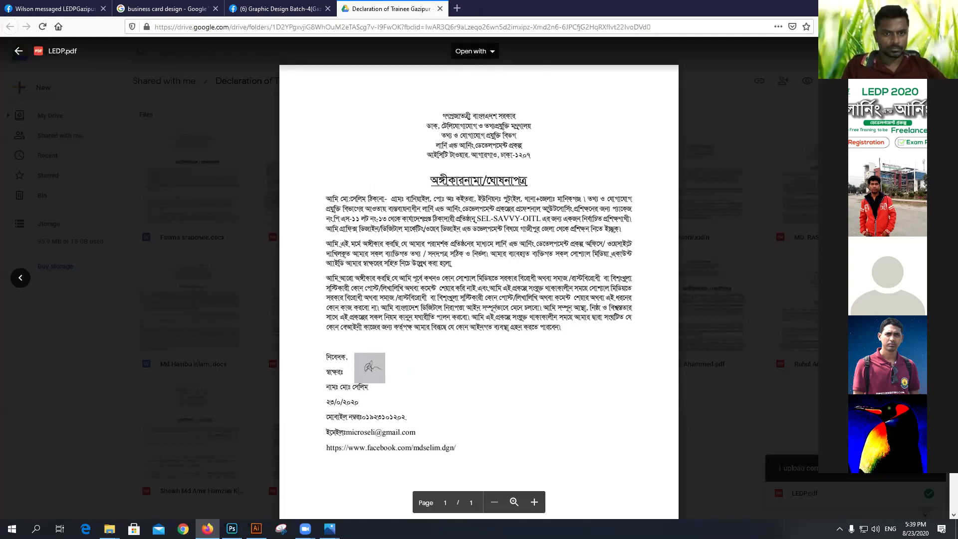
{"action": "left_click", "coordinate": [295, 10]}
{"action": "left_click", "coordinate": [382, 8]}
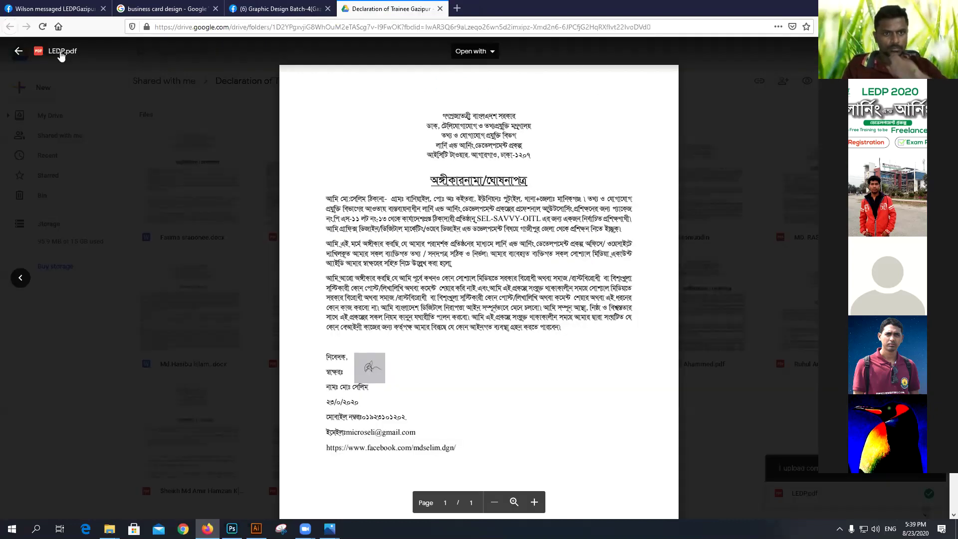
{"action": "left_click", "coordinate": [18, 51]}
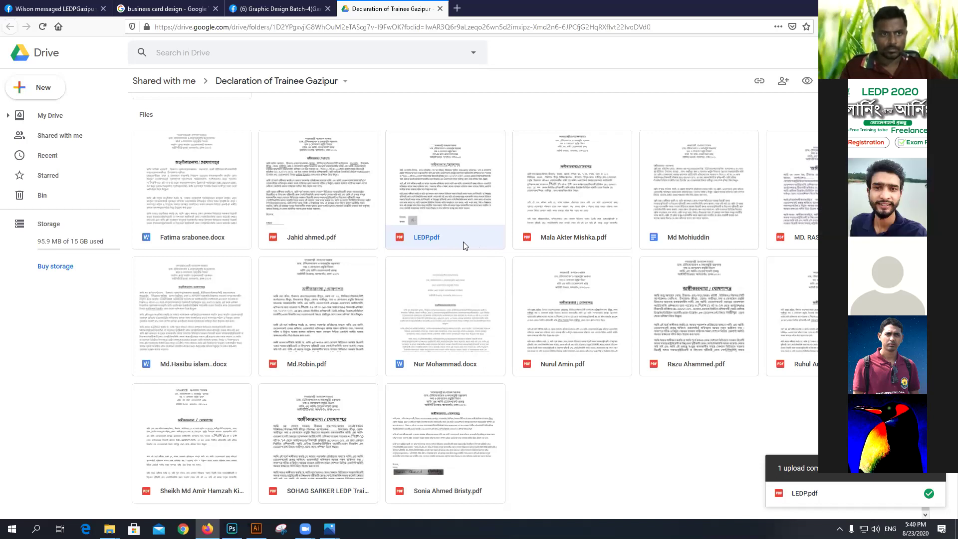
{"action": "right_click", "coordinate": [441, 238]}
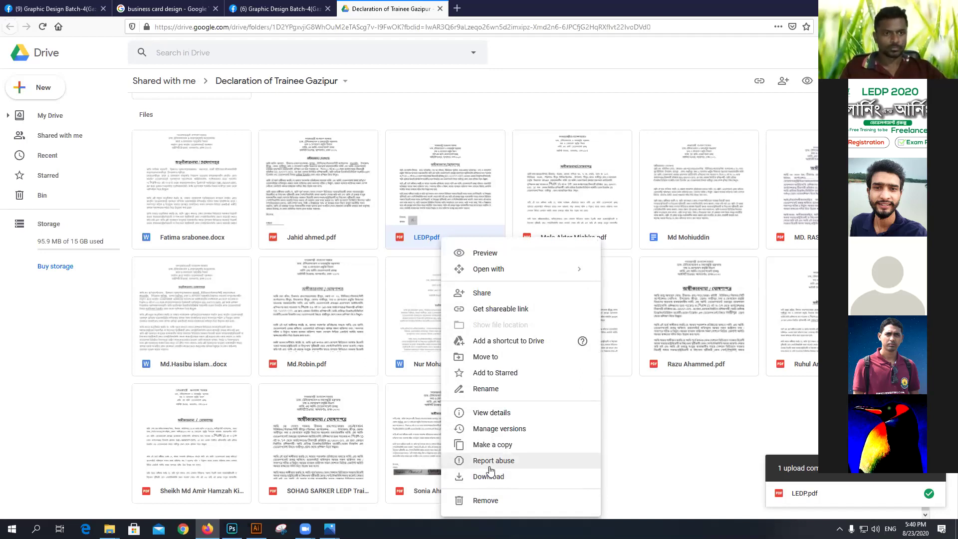
- Rename LEDP.pdf to the trainee's full name and deselect the file
{"action": "left_click", "coordinate": [494, 389]}
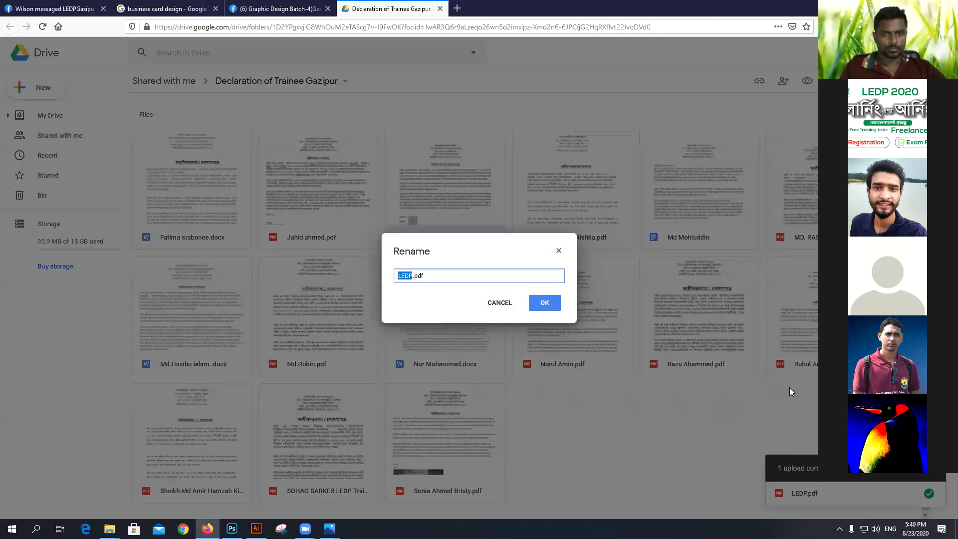
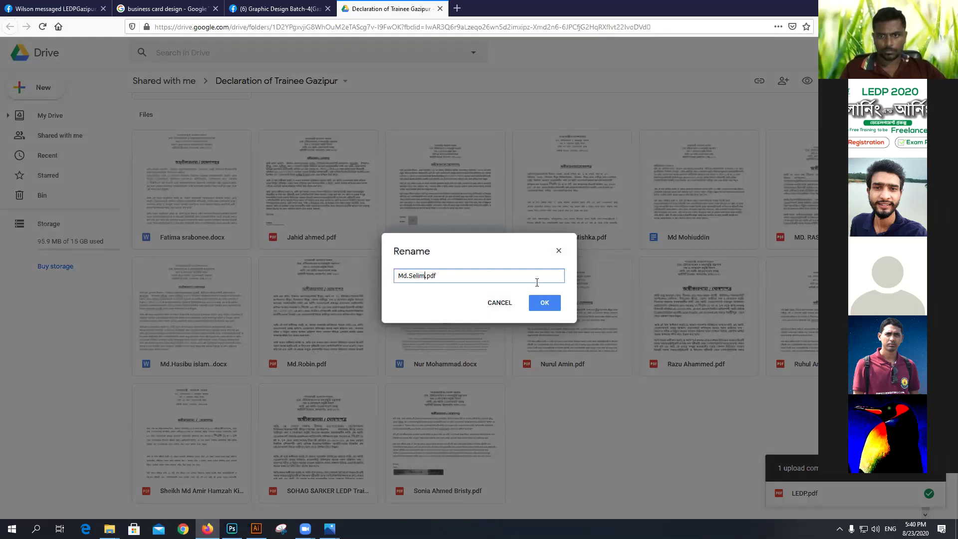
{"action": "left_click", "coordinate": [545, 303]}
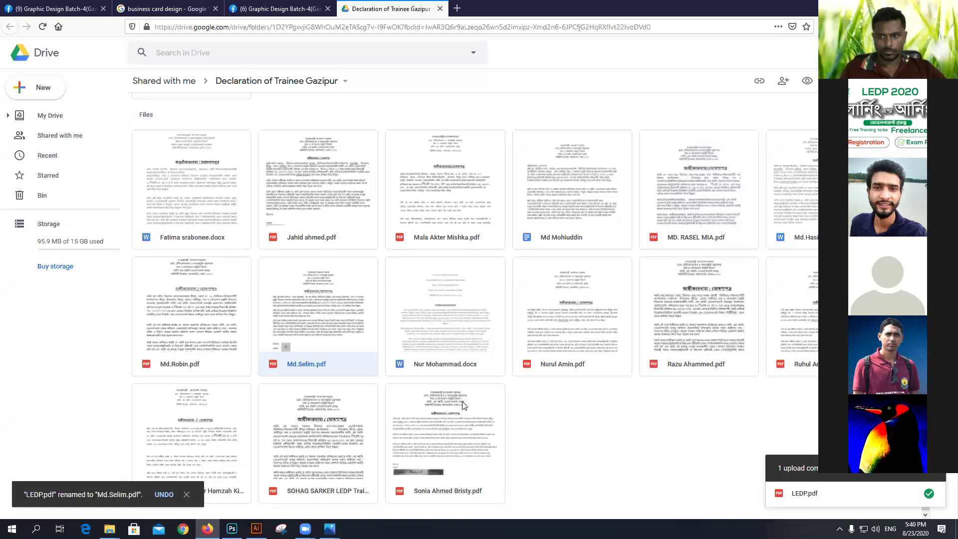
{"action": "left_click", "coordinate": [532, 408]}
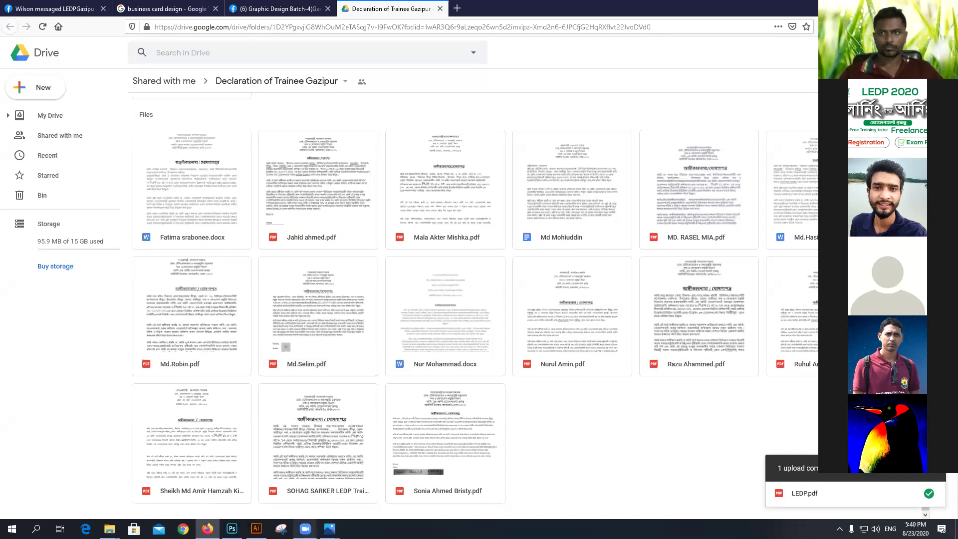
- Leave the Drive folder showing the renamed declaration PDF with nothing selected
{"action": "mouse_move", "coordinate": [306, 529]}
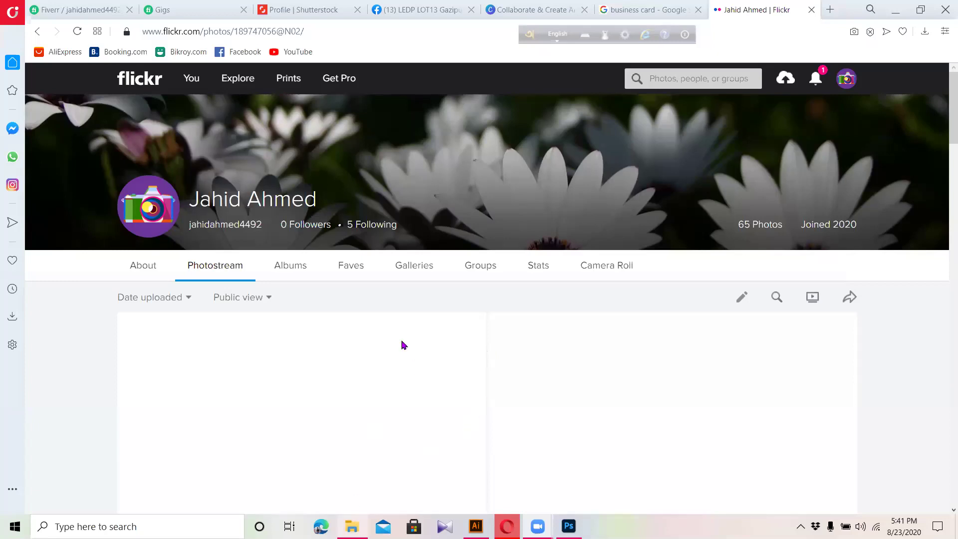
- Open accessory-bag-briefcase-buckle-1152077.jpg from New folder on New Volume (F:) in Photos
{"action": "key", "text": "alt+Tab"}
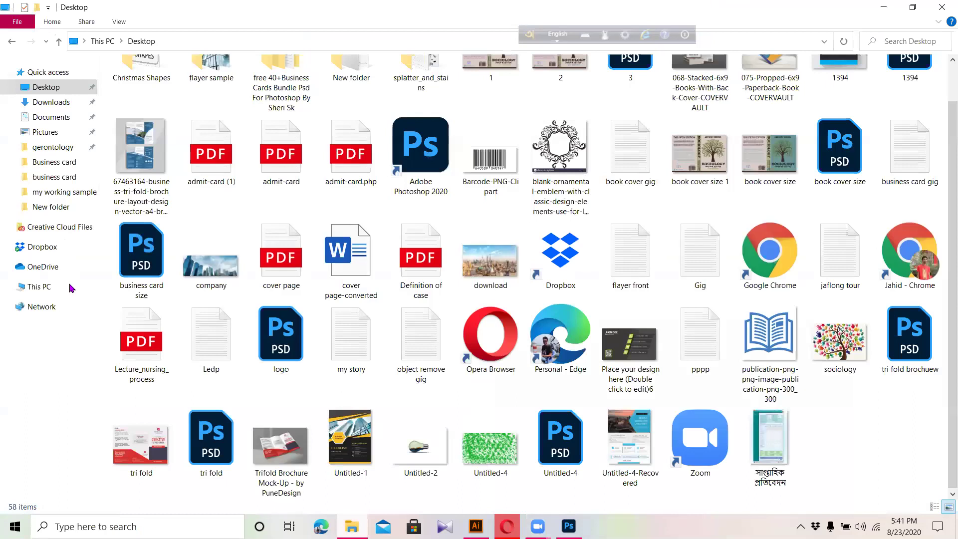
{"action": "left_click", "coordinate": [71, 288]}
{"action": "double_click", "coordinate": [684, 179]}
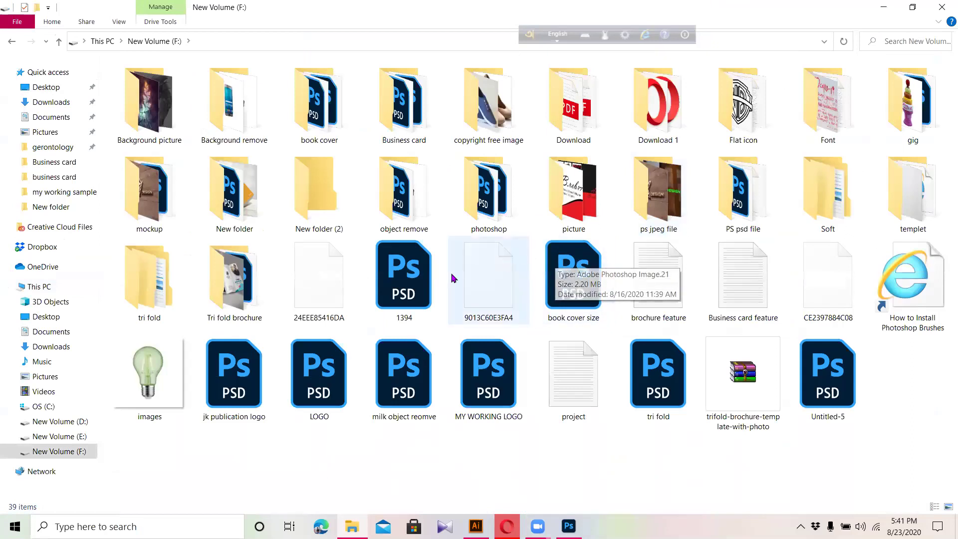
{"action": "double_click", "coordinate": [239, 200]}
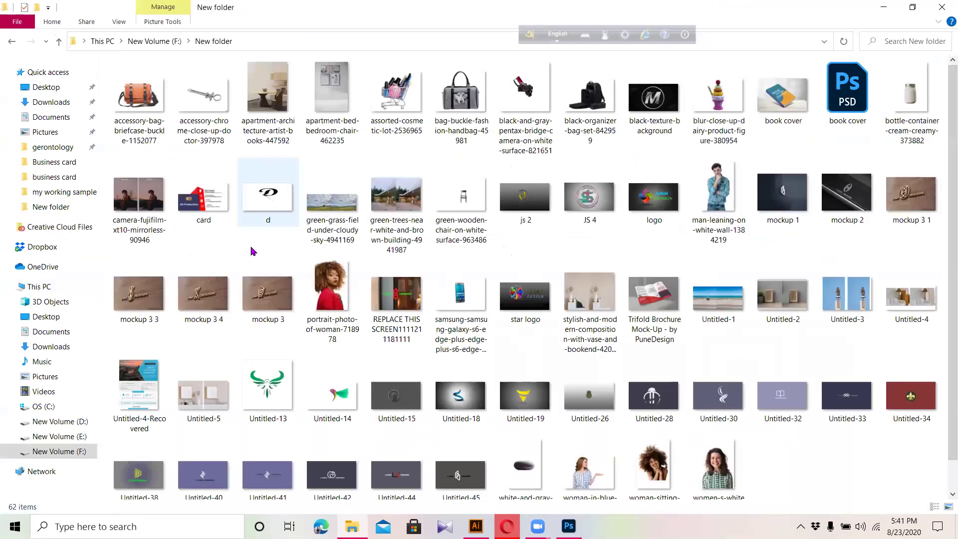
{"action": "scroll", "coordinate": [252, 250], "scroll_direction": "down", "scroll_amount": 1}
{"action": "scroll", "coordinate": [121, 117], "scroll_direction": "up", "scroll_amount": 1}
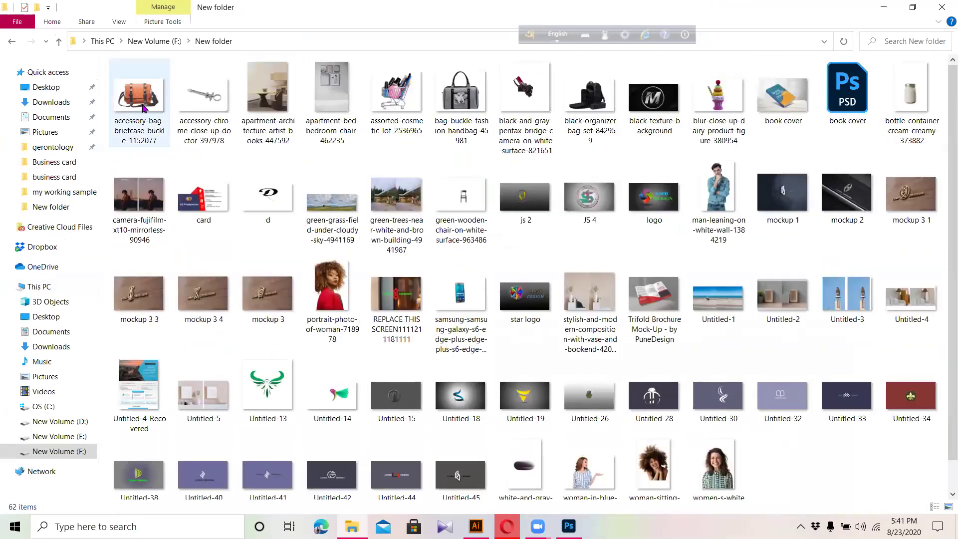
{"action": "left_click", "coordinate": [143, 107]}
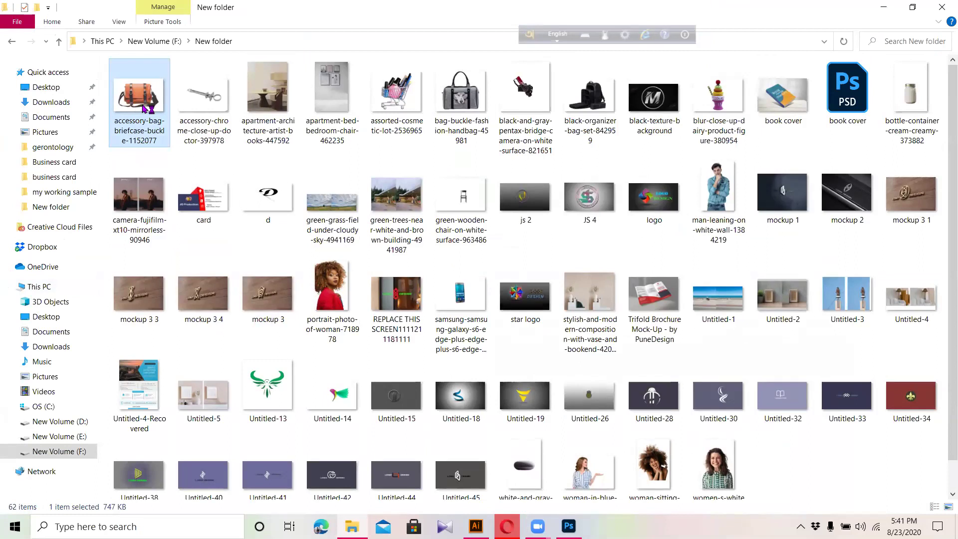
{"action": "double_click", "coordinate": [144, 108]}
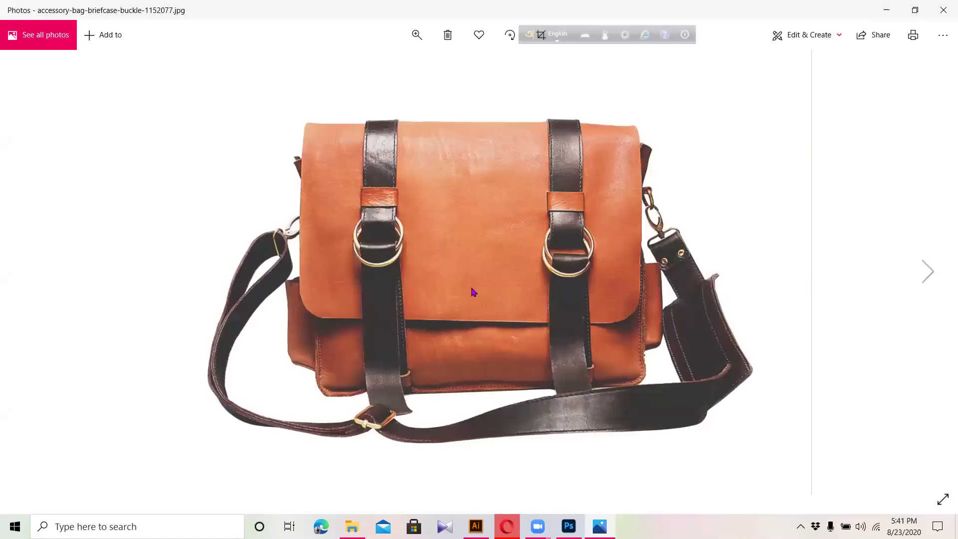
- Advance ten images in Photos to the camera-fujifilm-xt10-mirrorless-90946.jpg Before/After comparison
{"action": "key", "text": "Right"}
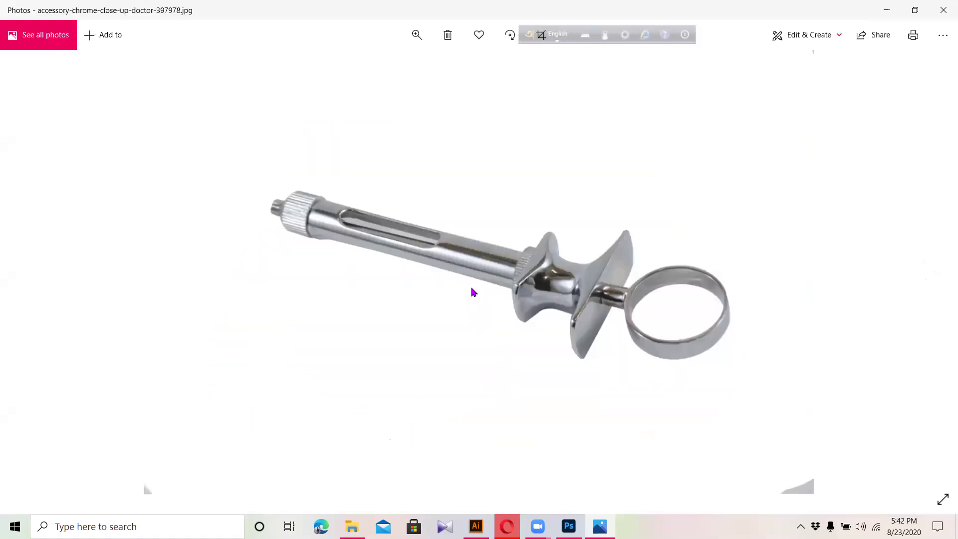
{"action": "key", "text": "Right"}
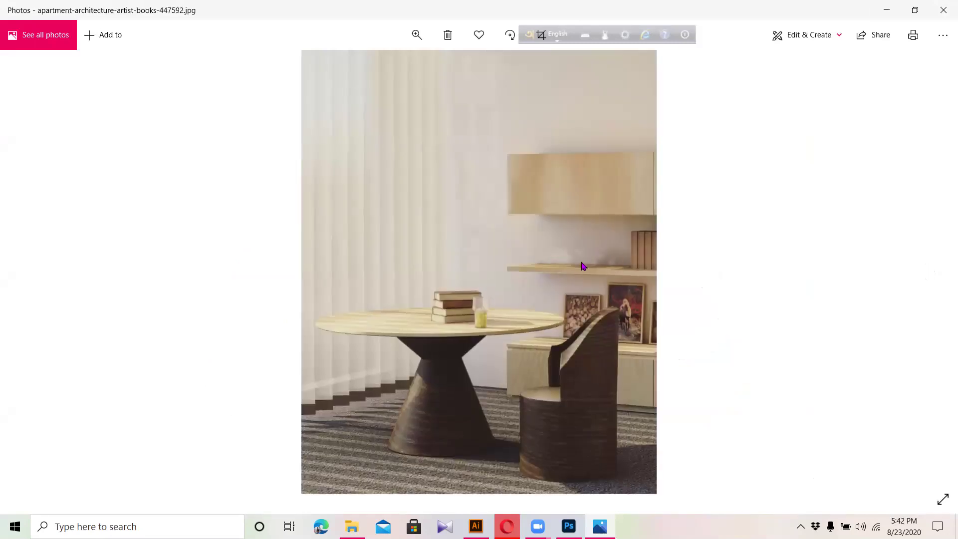
{"action": "key", "text": "Right"}
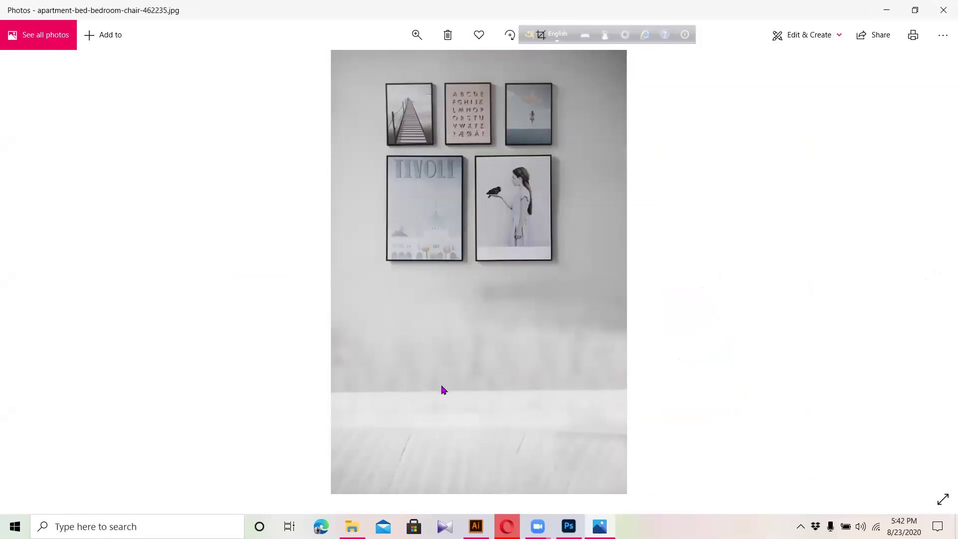
{"action": "key", "text": "Right"}
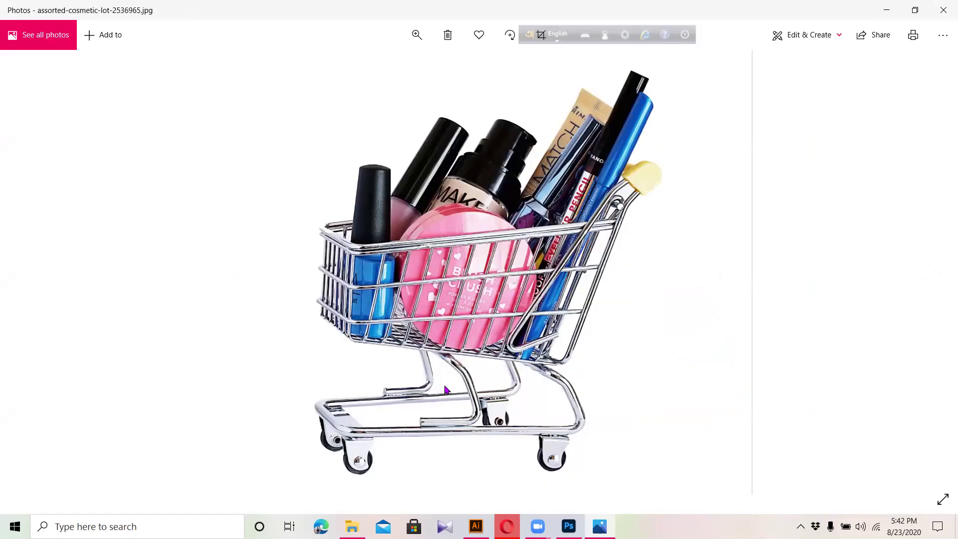
{"action": "key", "text": "Right"}
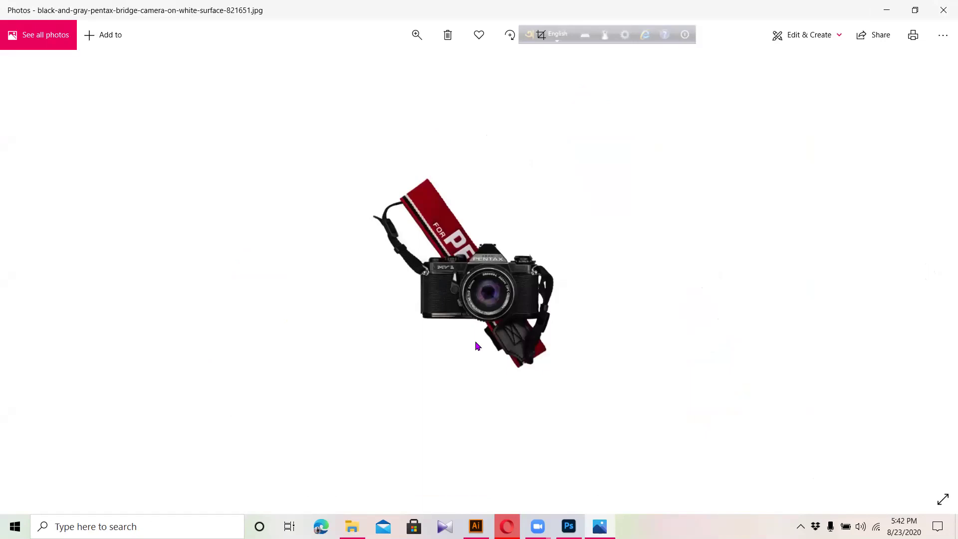
{"action": "key", "text": "Right"}
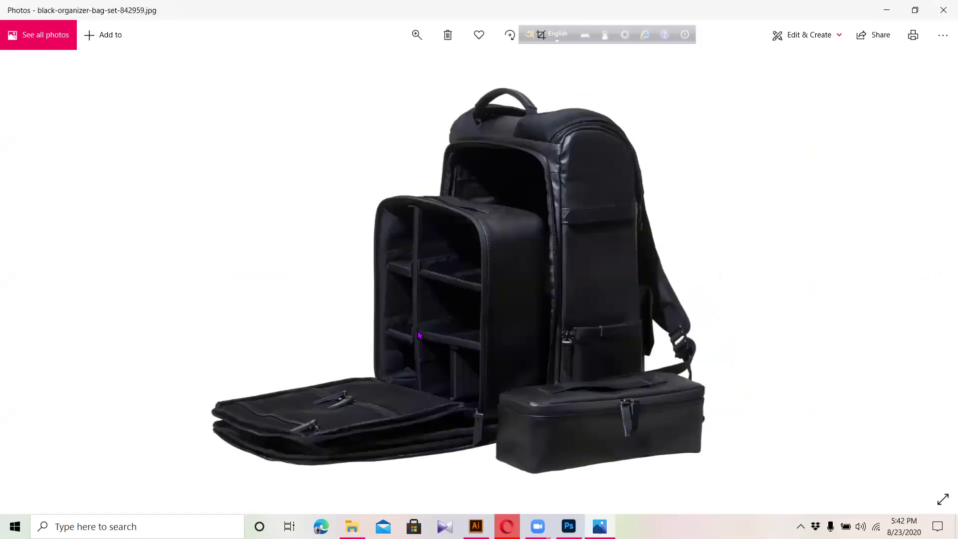
{"action": "key", "text": "Right"}
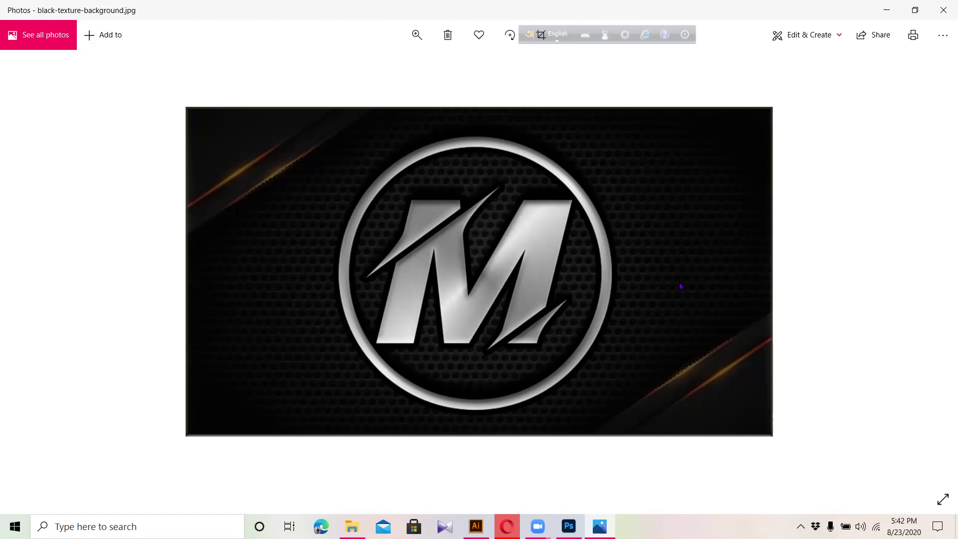
{"action": "key", "text": "Right"}
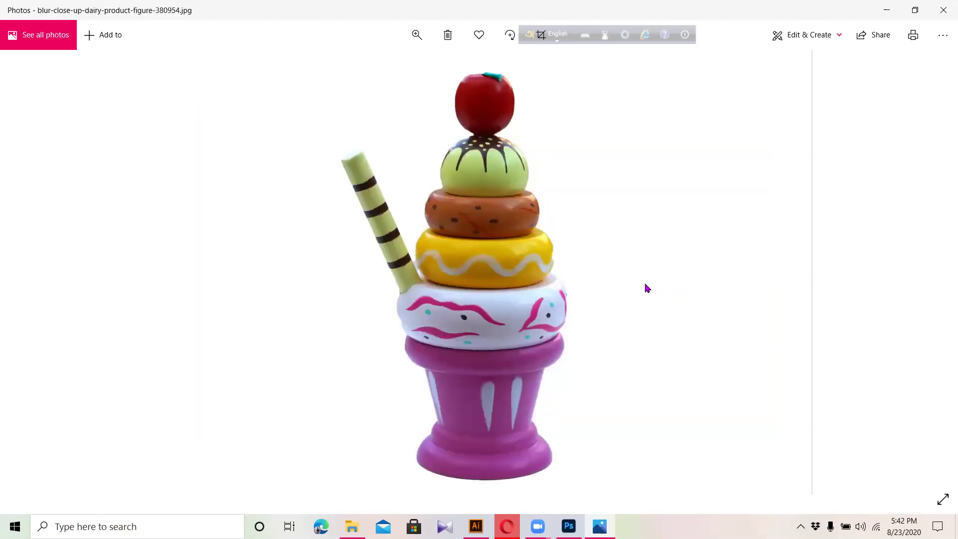
{"action": "key", "text": "Right"}
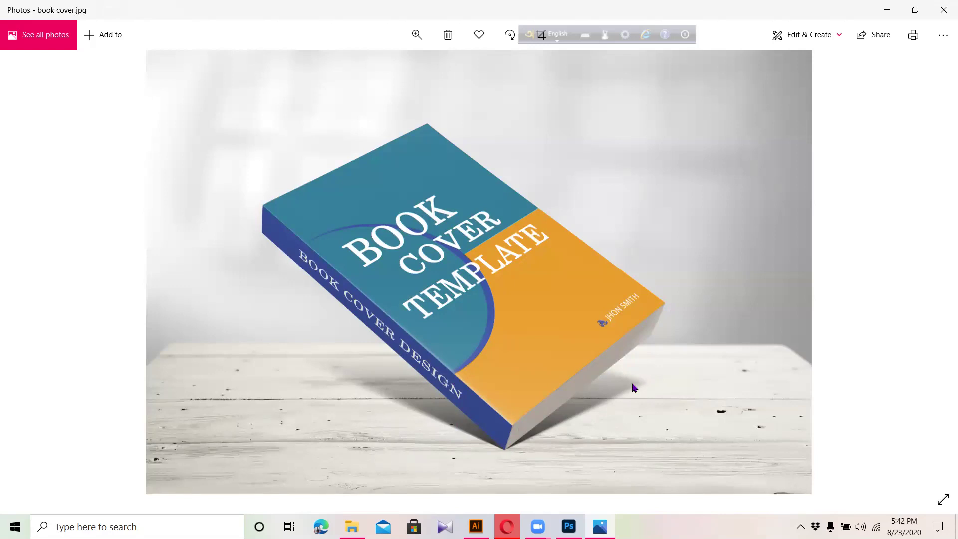
{"action": "key", "text": "Right"}
{"action": "key", "text": "Right"}
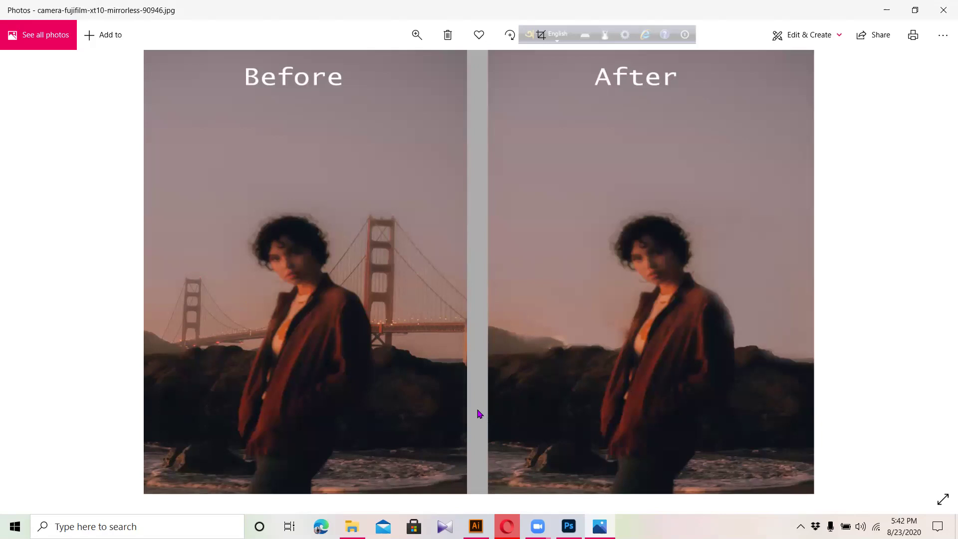
- Step in Photos from card.jpg past the D, JS 2, JS 4 and swirl logos to mockup 1.jpg
{"action": "key", "text": "Right"}
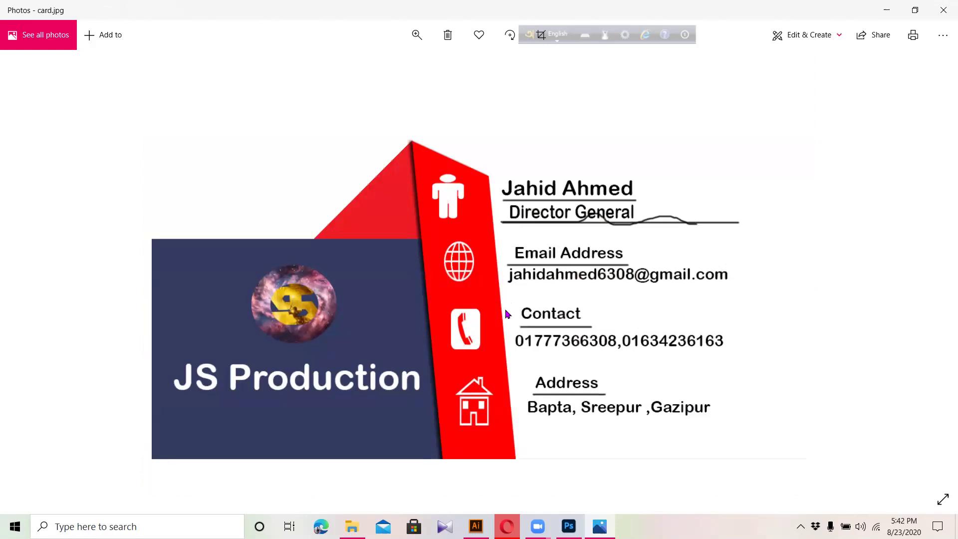
{"action": "key", "text": "Right"}
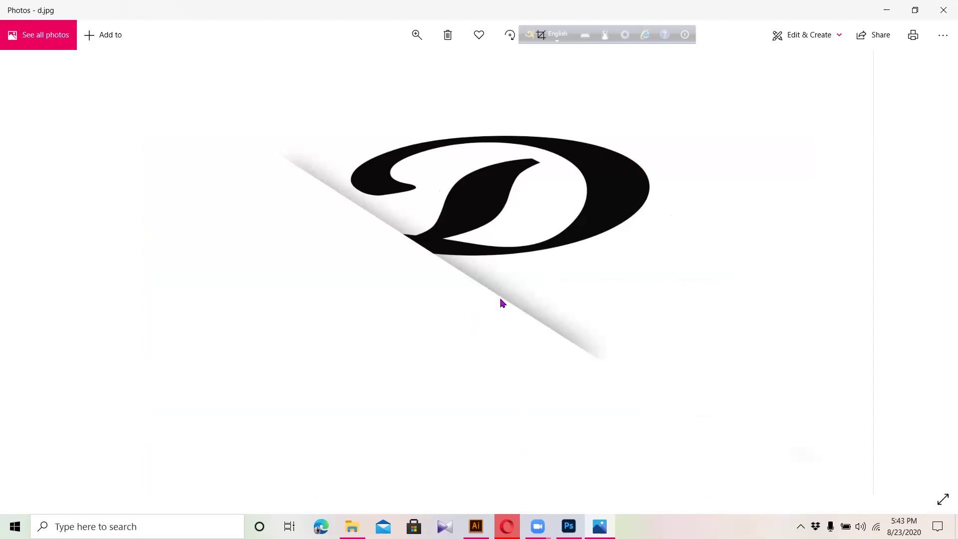
{"action": "key", "text": "Right"}
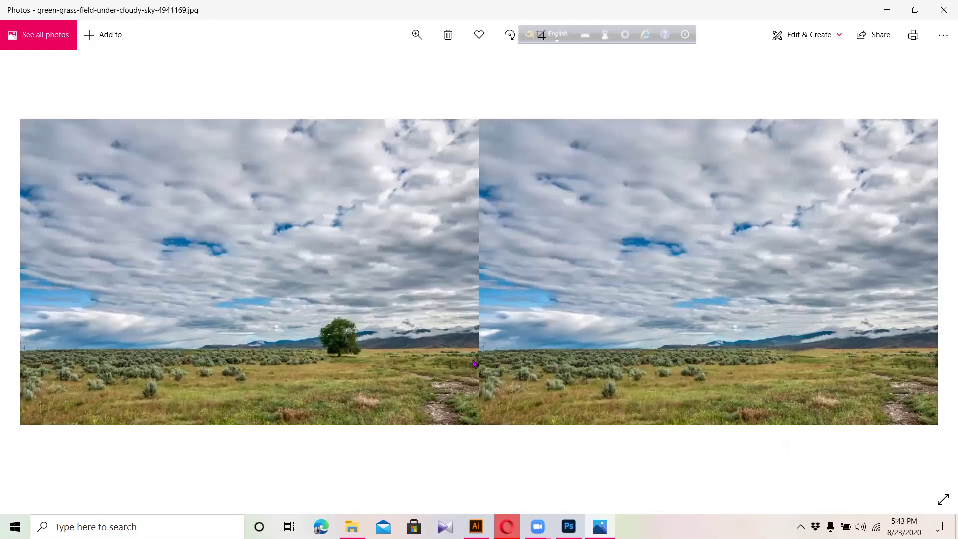
{"action": "key", "text": "Right"}
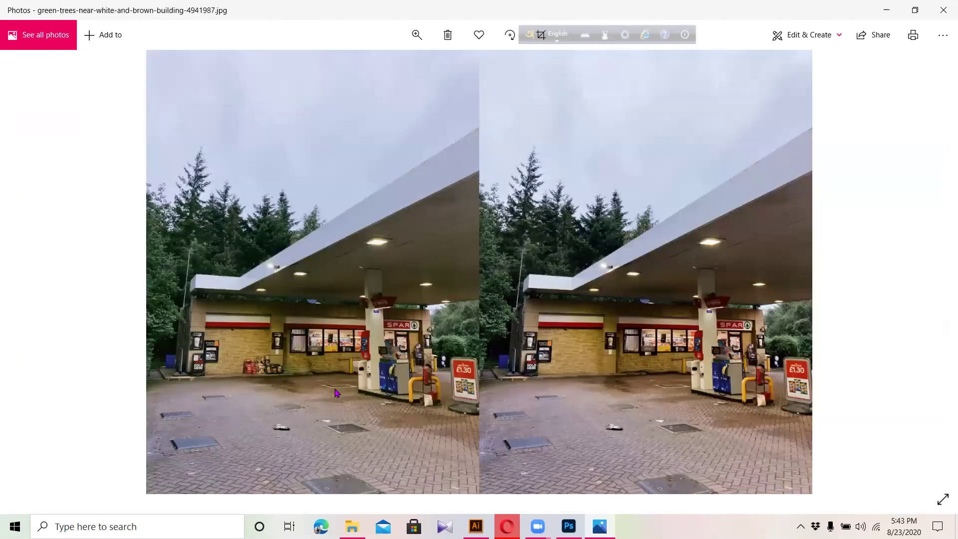
{"action": "key", "text": "Right"}
{"action": "key", "text": "Right"}
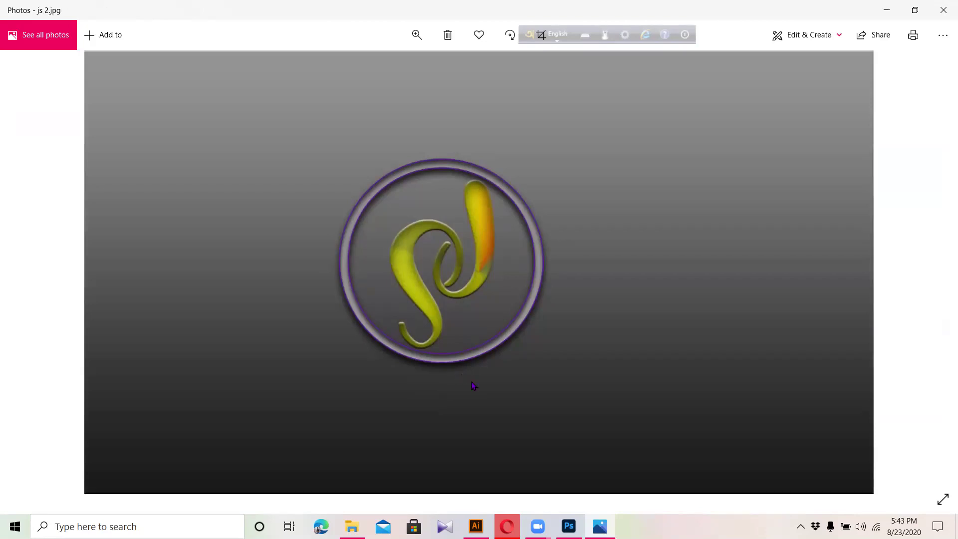
{"action": "key", "text": "Right"}
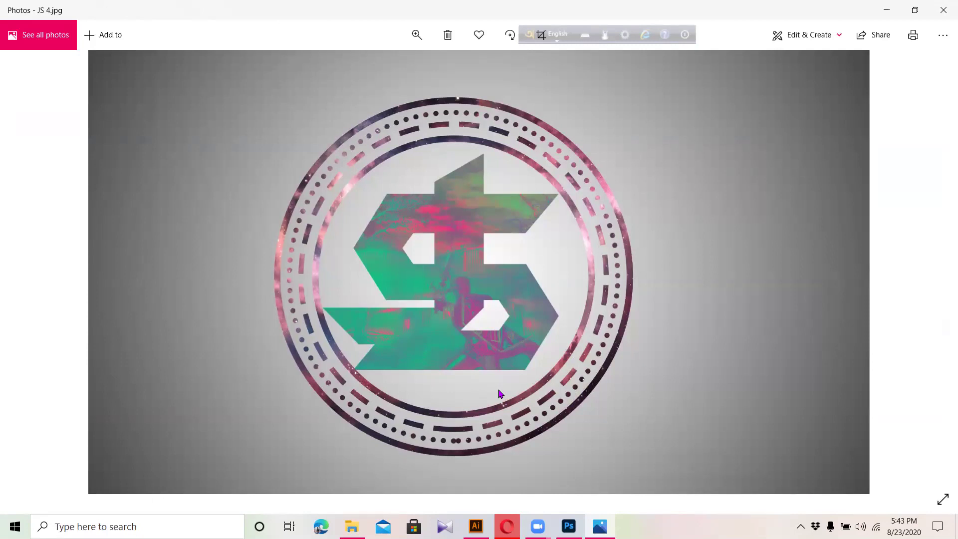
{"action": "key", "text": "Right"}
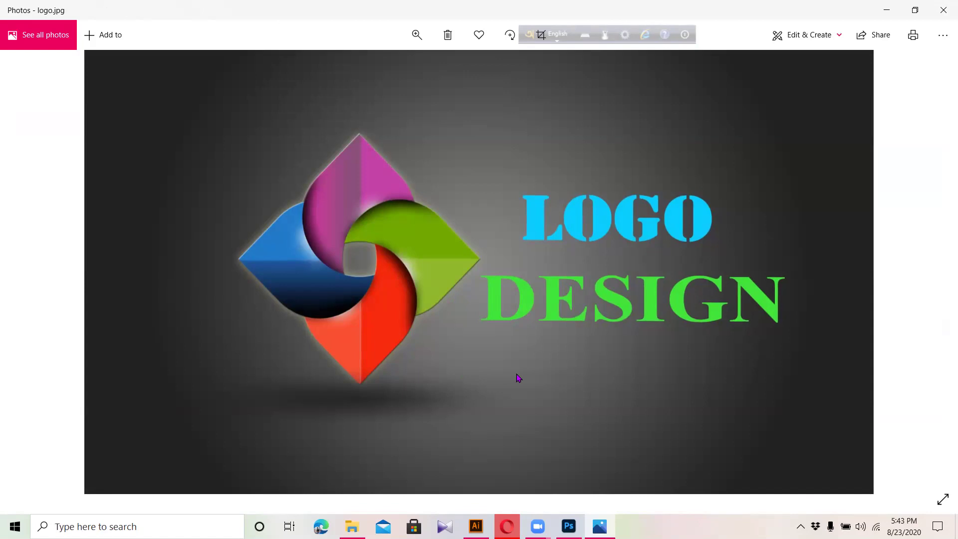
{"action": "key", "text": "Right"}
{"action": "key", "text": "Right"}
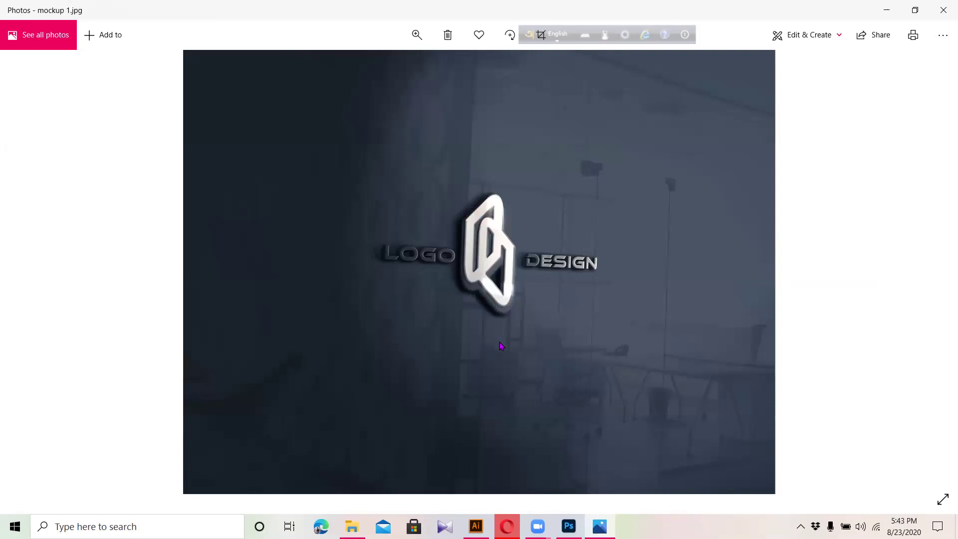
- Advance in Photos through mockups 2 and 3, the star logo and before-and-after photos to the flyer
{"action": "key", "text": "Right"}
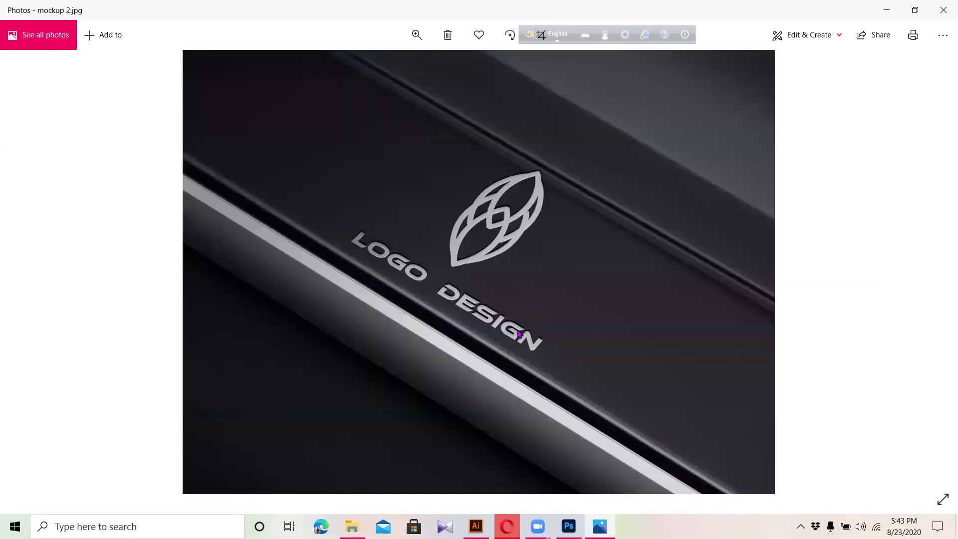
{"action": "key", "text": "Right"}
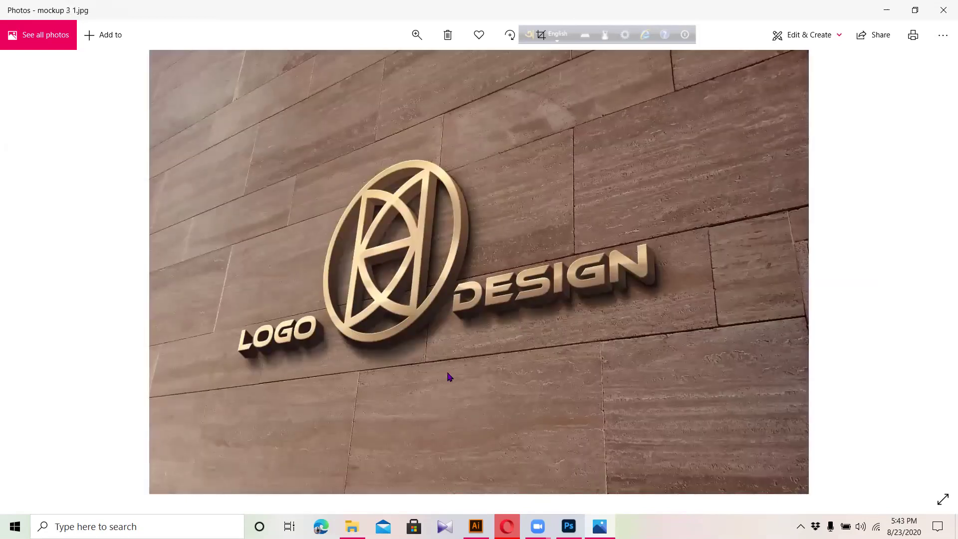
{"action": "key", "text": "Right"}
{"action": "key", "text": "Right"}
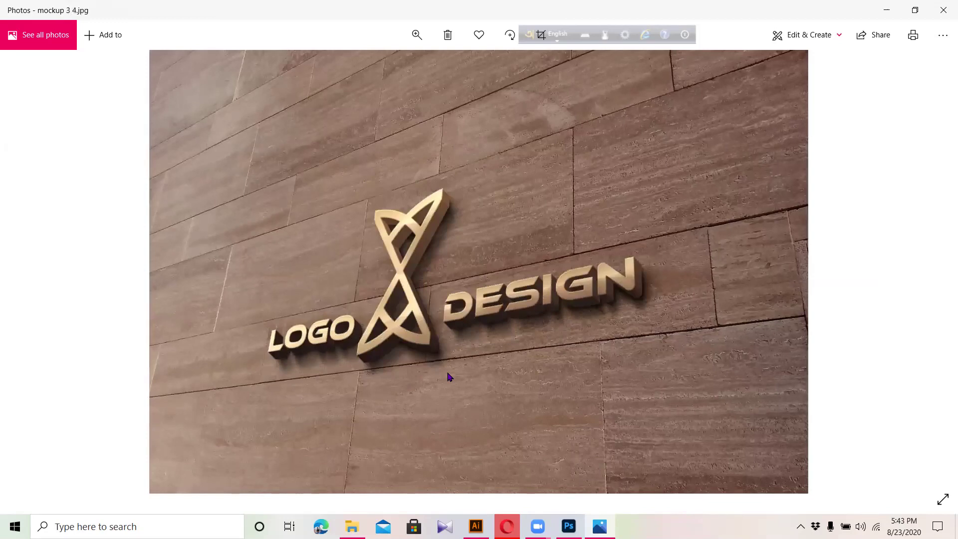
{"action": "key", "text": "Right"}
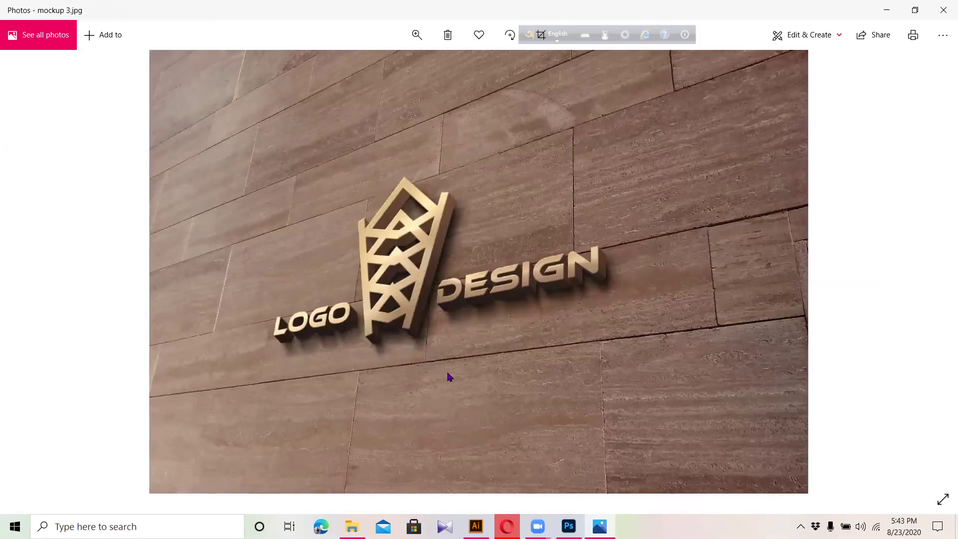
{"action": "key", "text": "Right"}
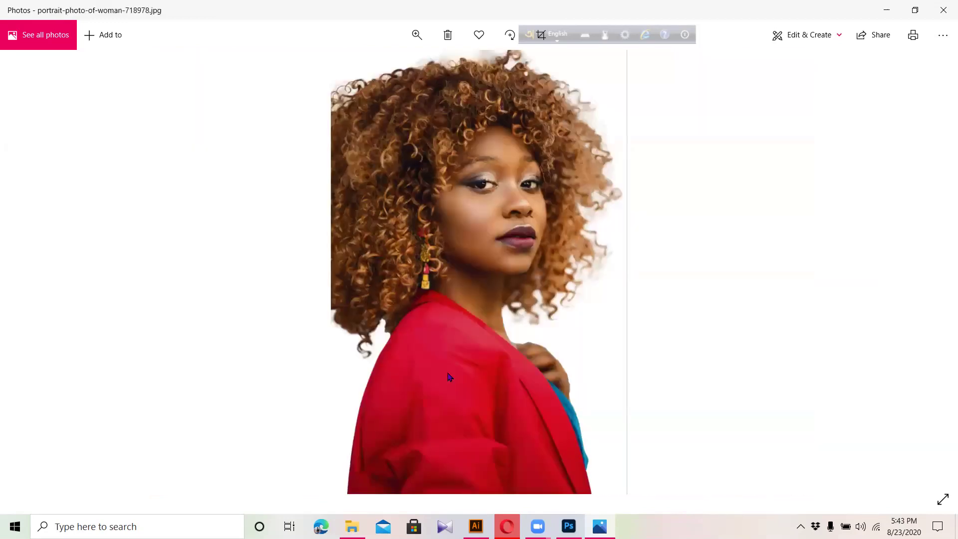
{"action": "key", "text": "Right"}
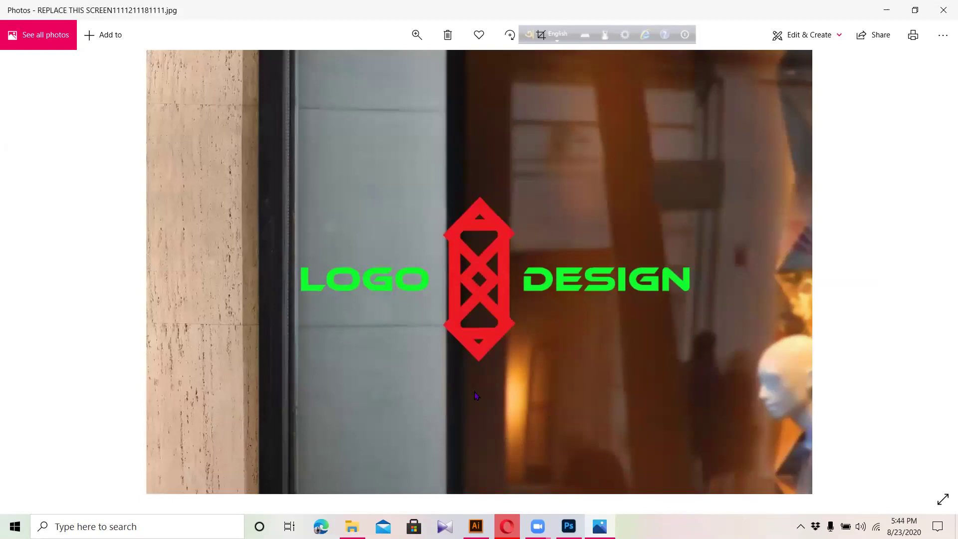
{"action": "key", "text": "Right"}
{"action": "key", "text": "Right"}
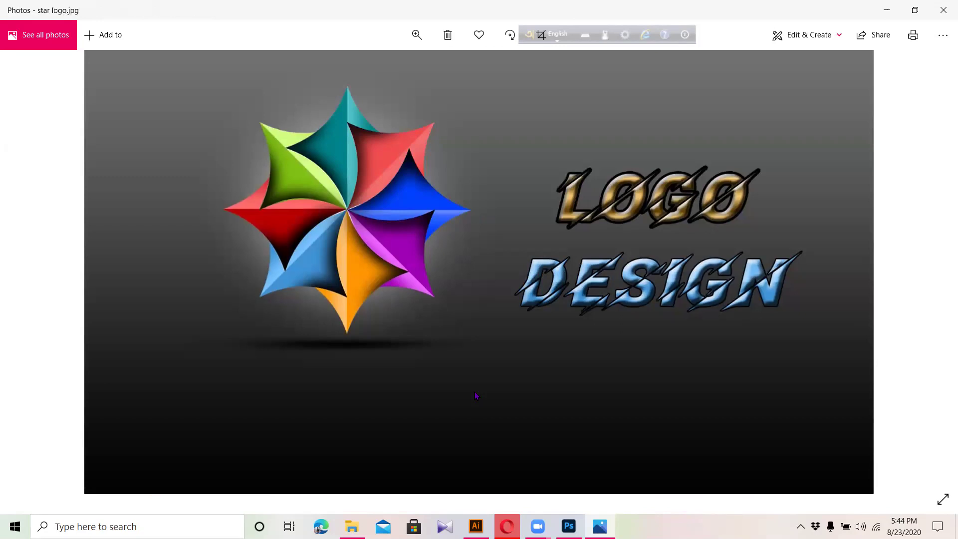
{"action": "key", "text": "Right"}
{"action": "key", "text": "Right"}
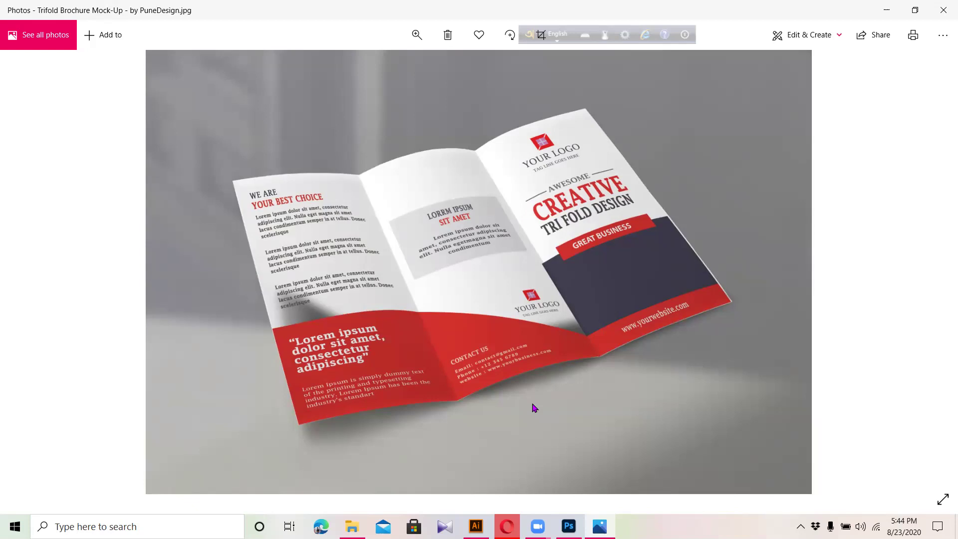
{"action": "key", "text": "Right"}
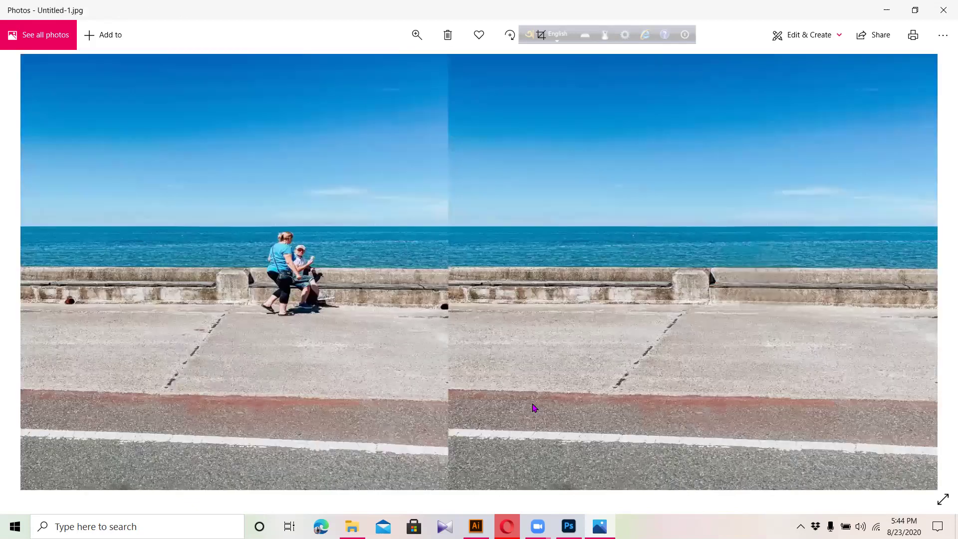
{"action": "key", "text": "Right"}
{"action": "key", "text": "Right"}
{"action": "key", "text": "Right"}
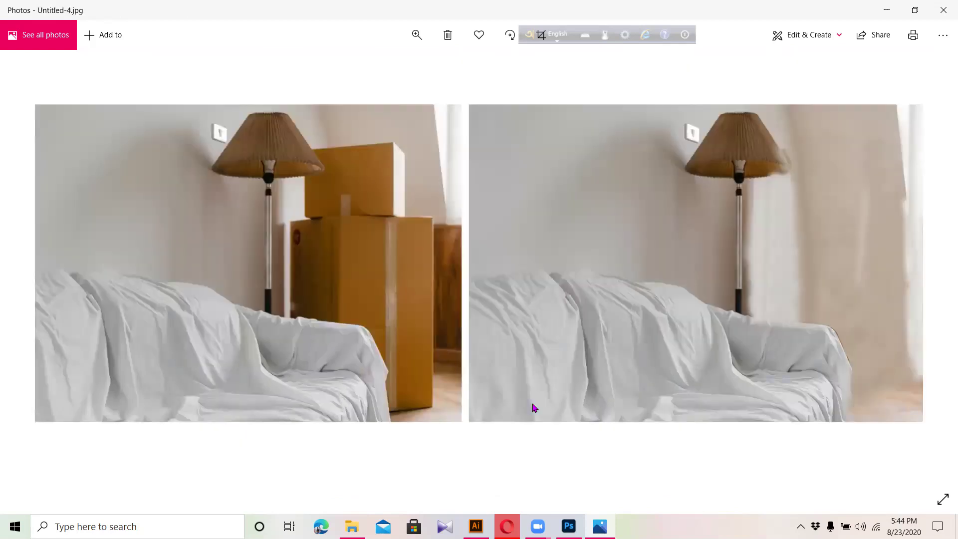
{"action": "key", "text": "Right"}
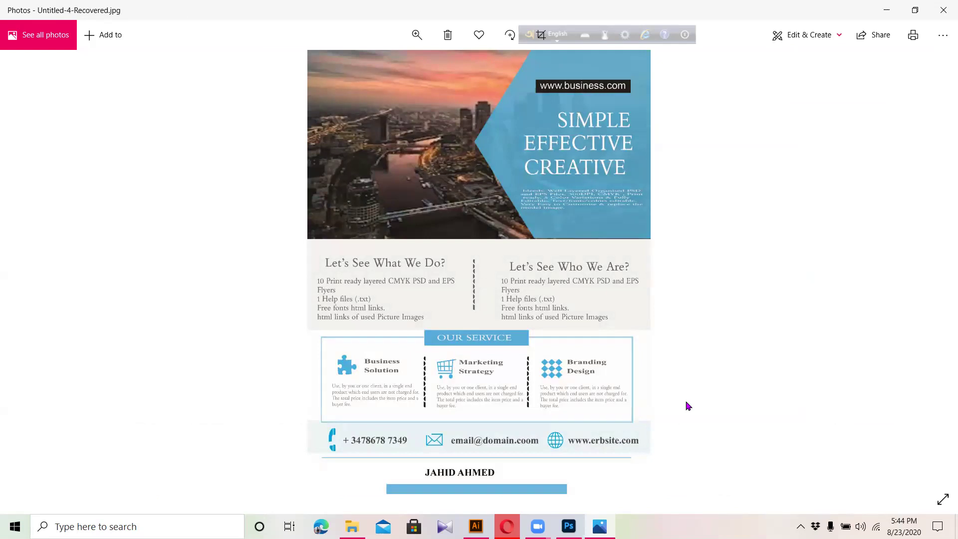
- Advance through the bird, S, hand, fleur-de-lis and other logo designs to the green-shirt portrait
{"action": "key", "text": "Right"}
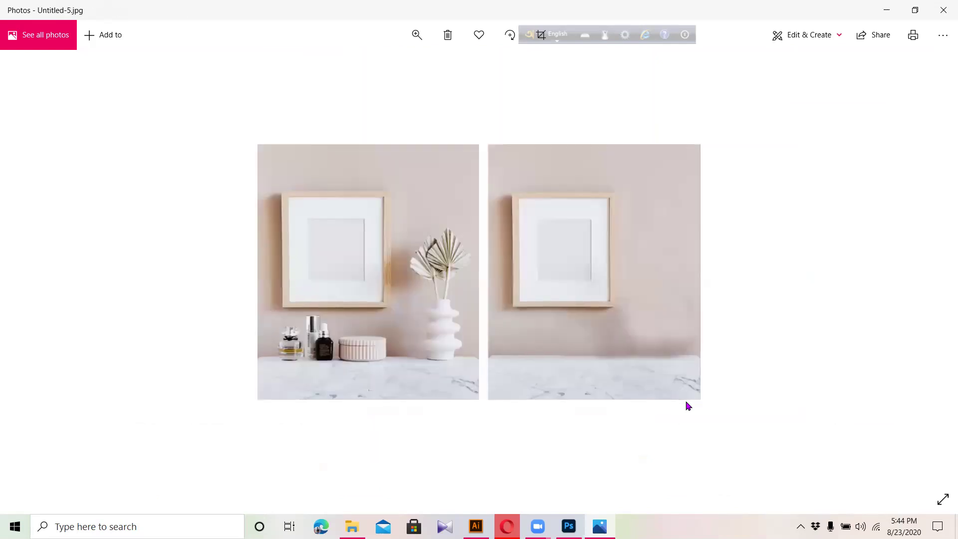
{"action": "key", "text": "Right"}
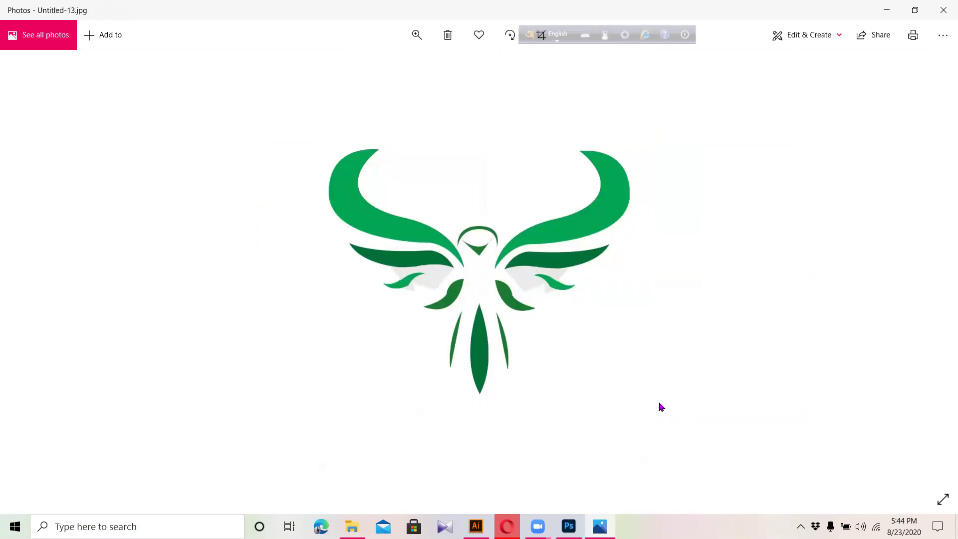
{"action": "key", "text": "Right"}
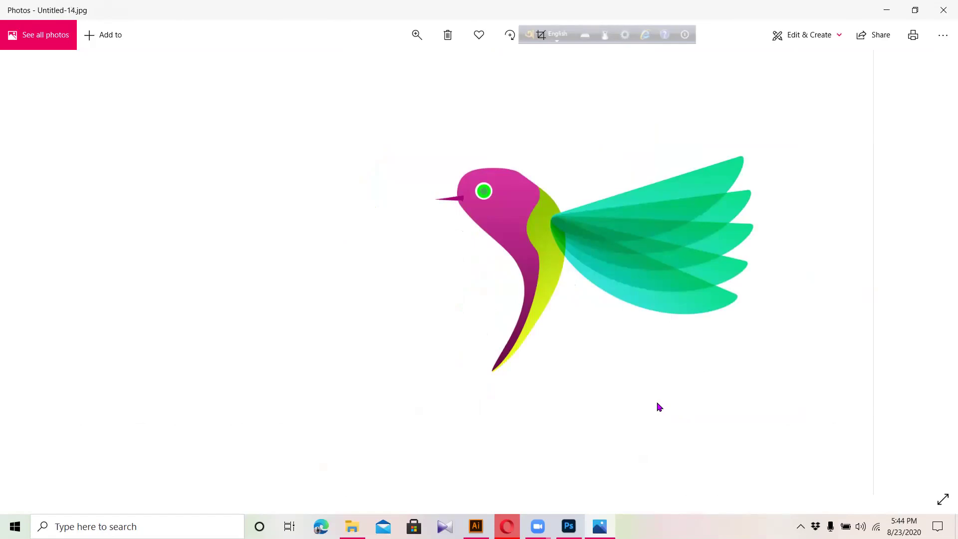
{"action": "key", "text": "Right"}
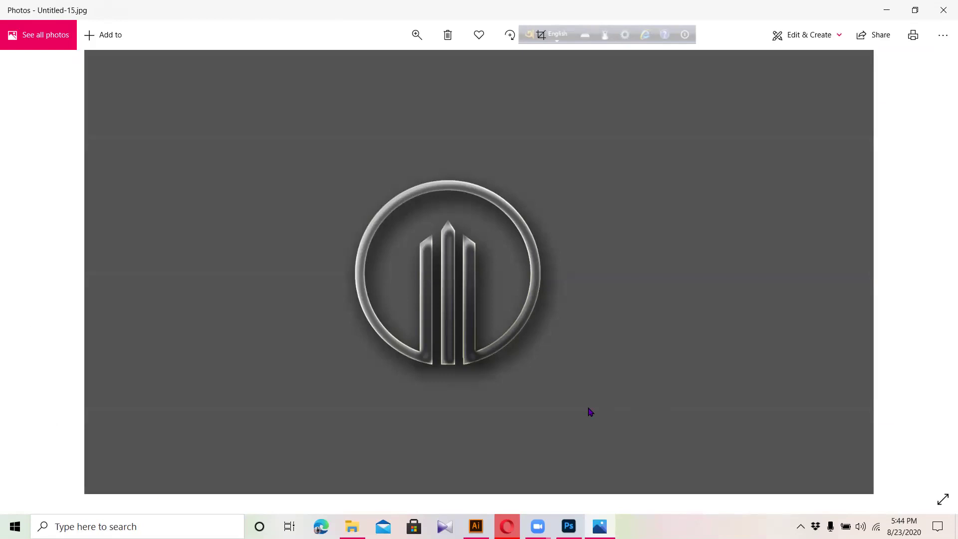
{"action": "key", "text": "Right"}
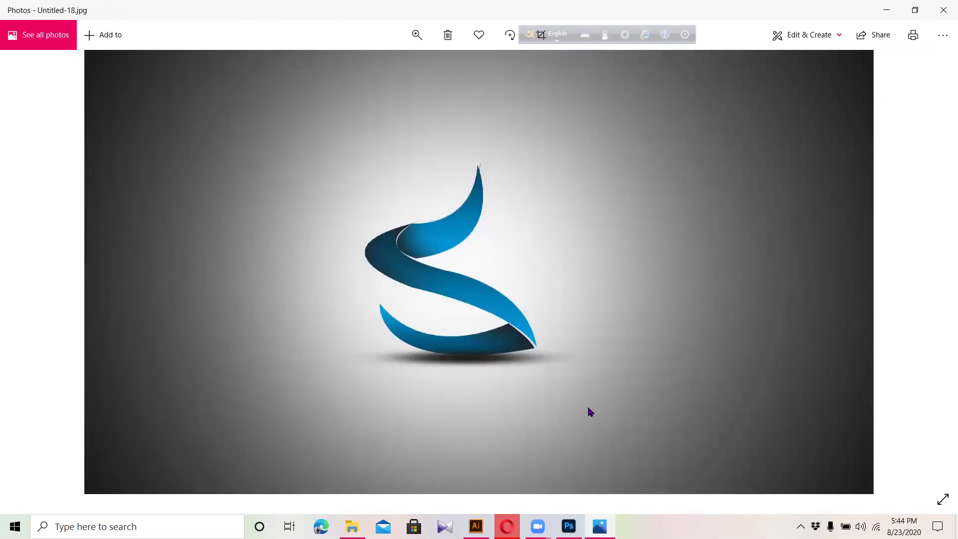
{"action": "key", "text": "Right"}
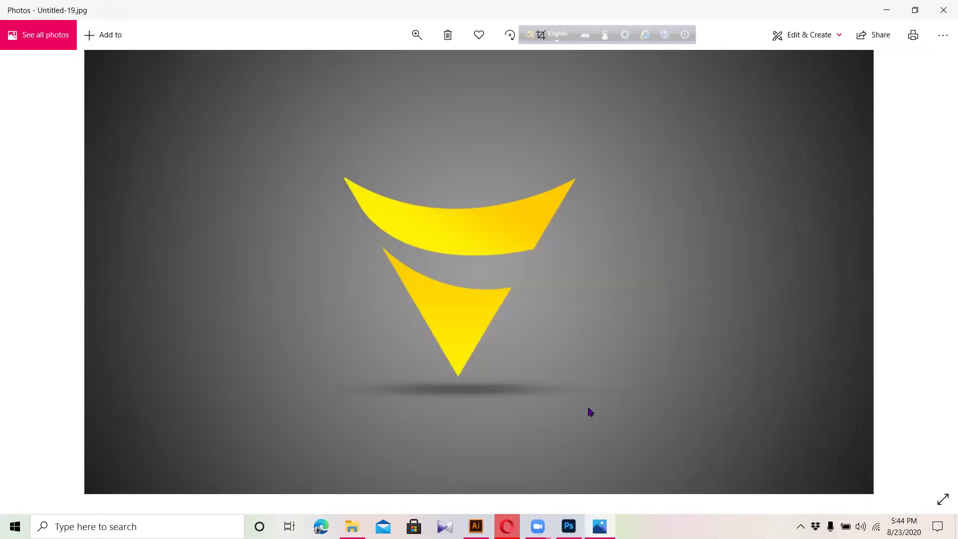
{"action": "key", "text": "Right"}
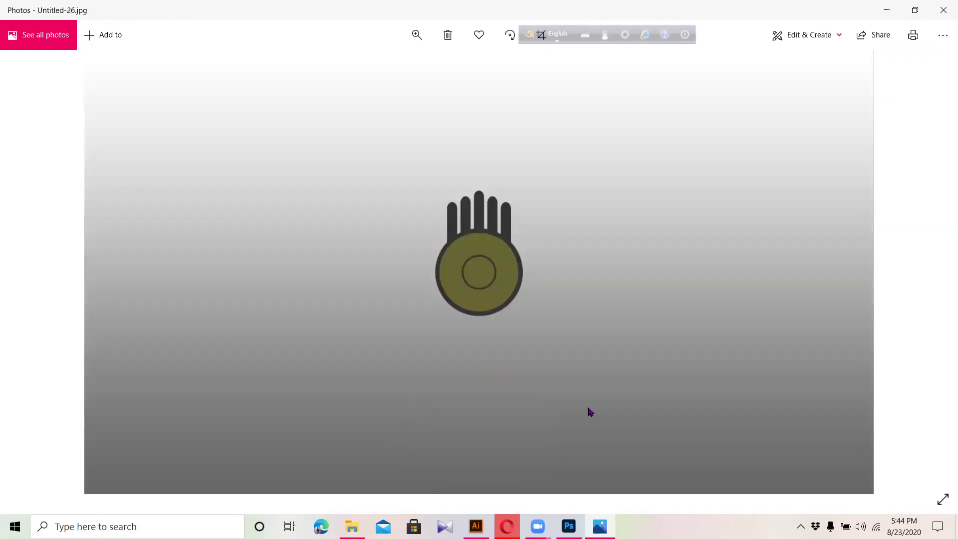
{"action": "key", "text": "Right"}
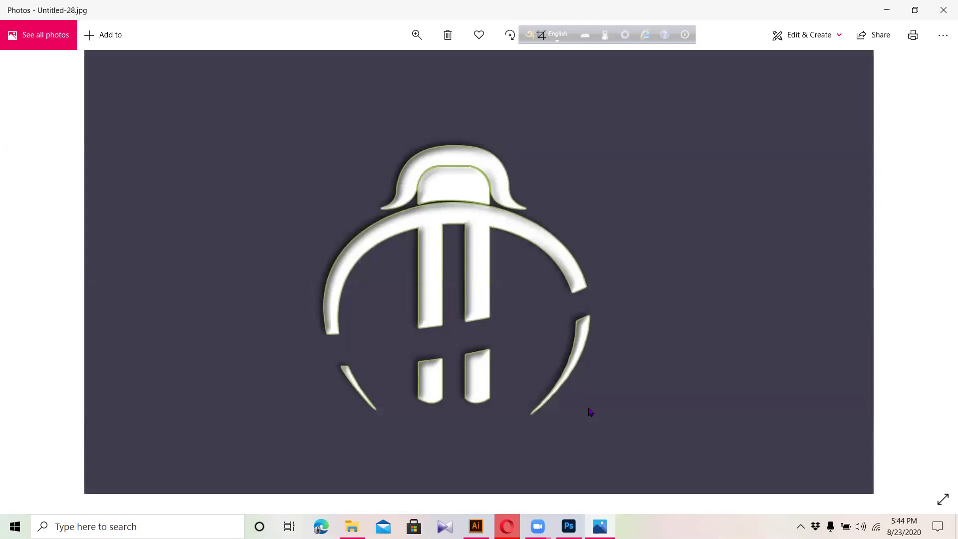
{"action": "key", "text": "Right"}
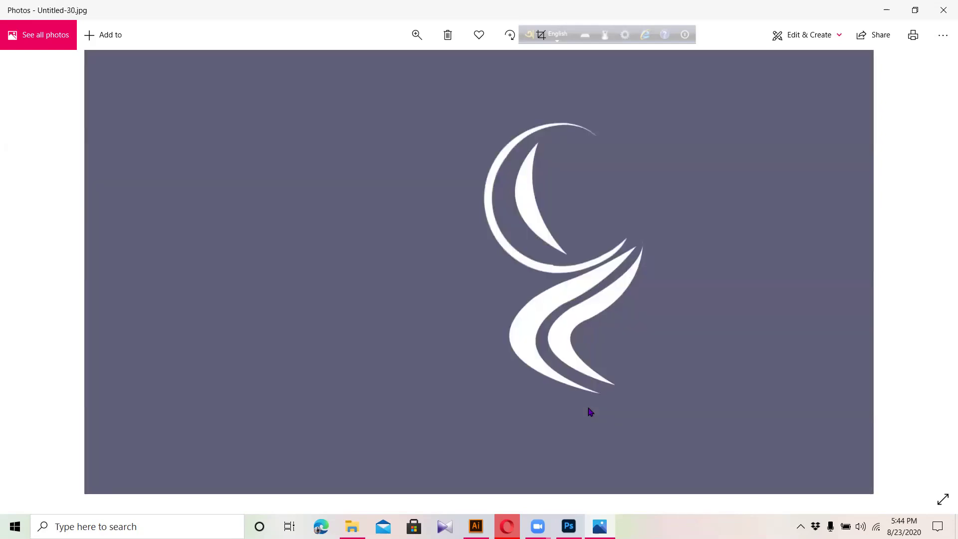
{"action": "key", "text": "Right"}
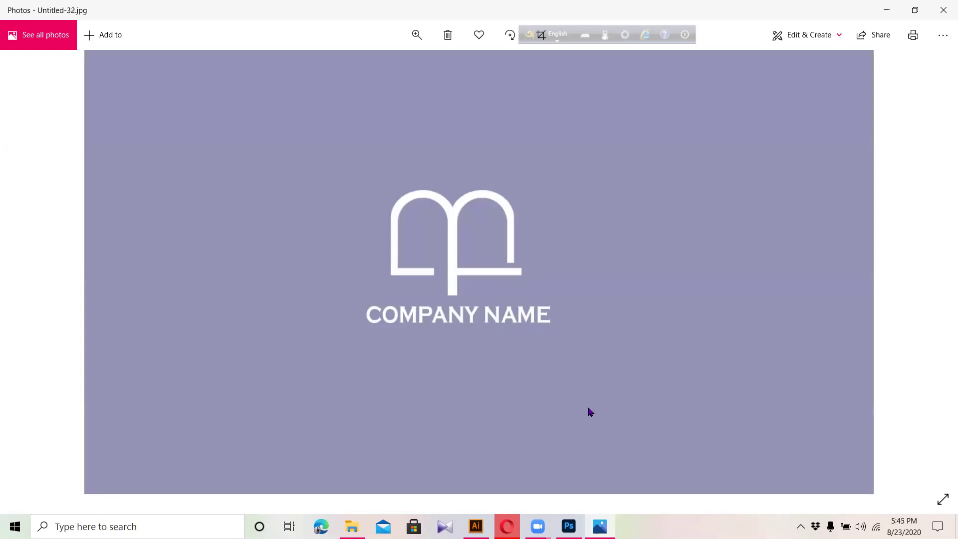
{"action": "key", "text": "Right"}
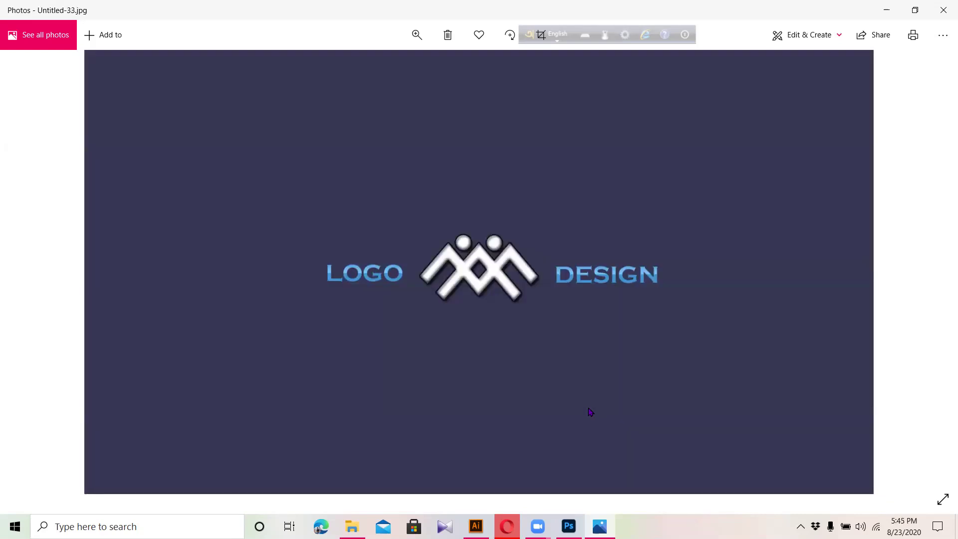
{"action": "key", "text": "Right"}
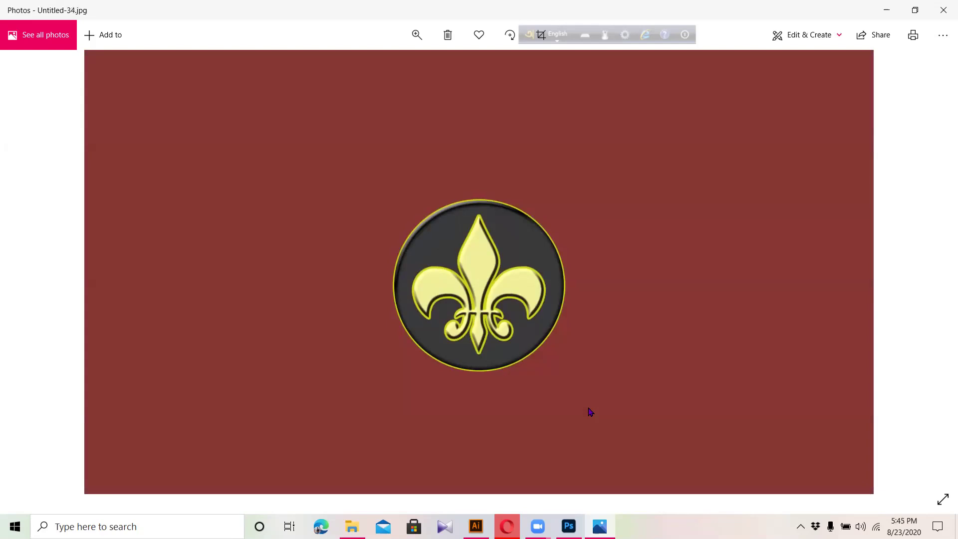
{"action": "key", "text": "Right"}
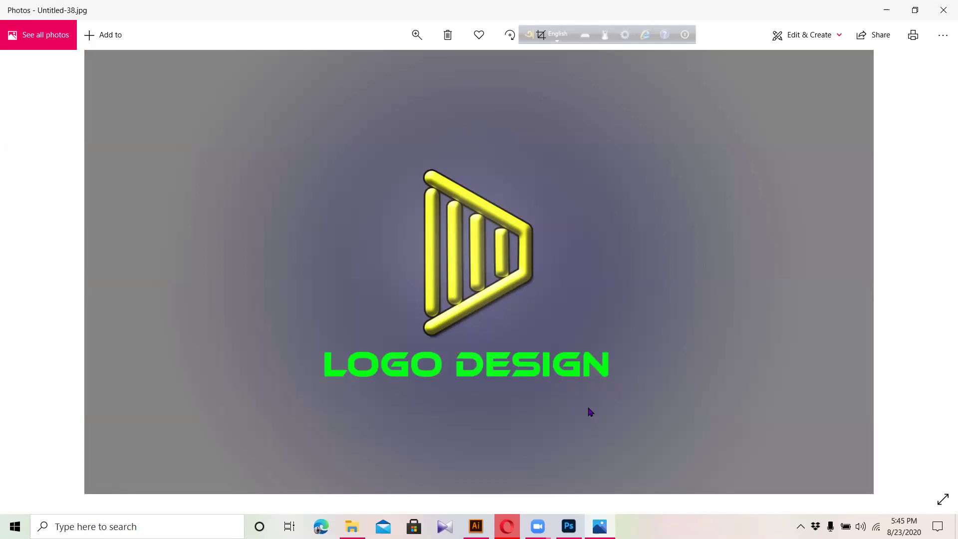
{"action": "key", "text": "Right"}
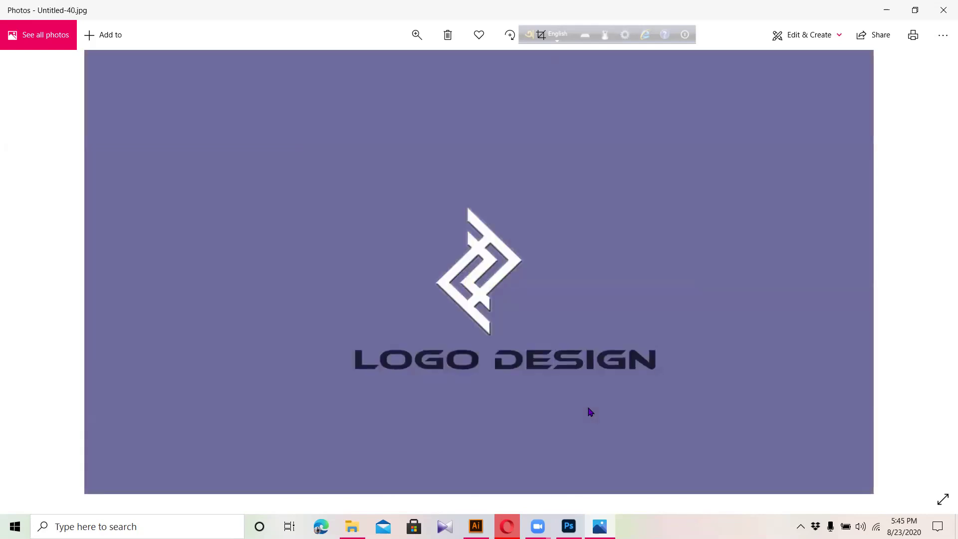
{"action": "key", "text": "Right"}
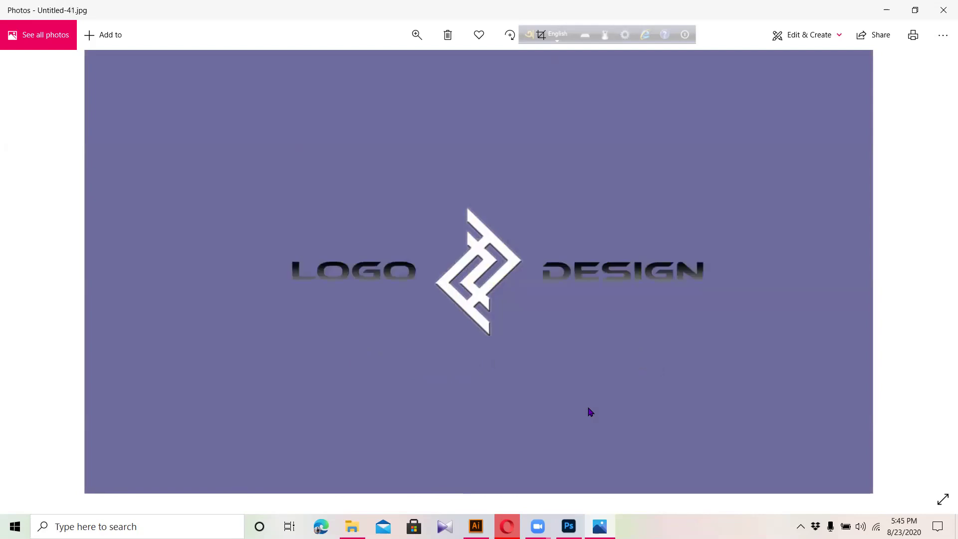
{"action": "key", "text": "Right"}
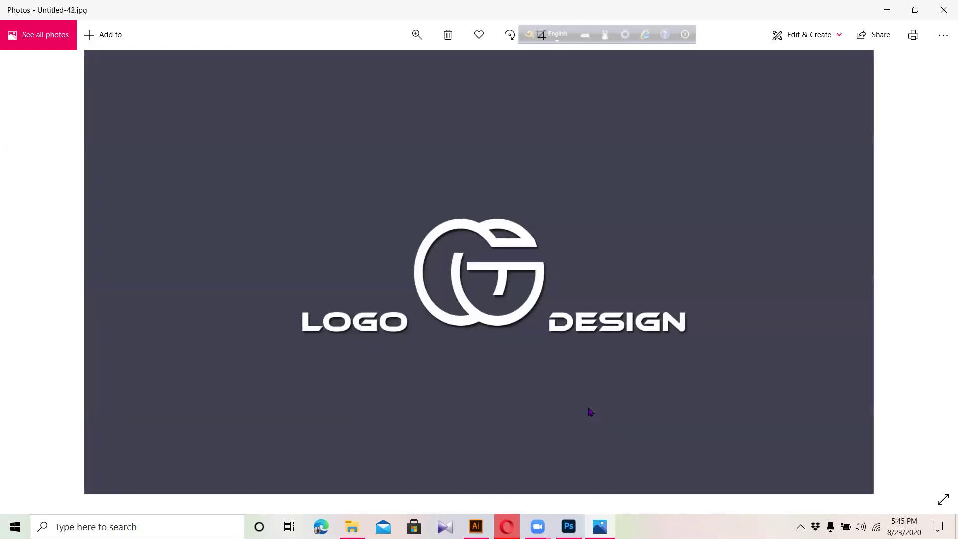
{"action": "key", "text": "Right"}
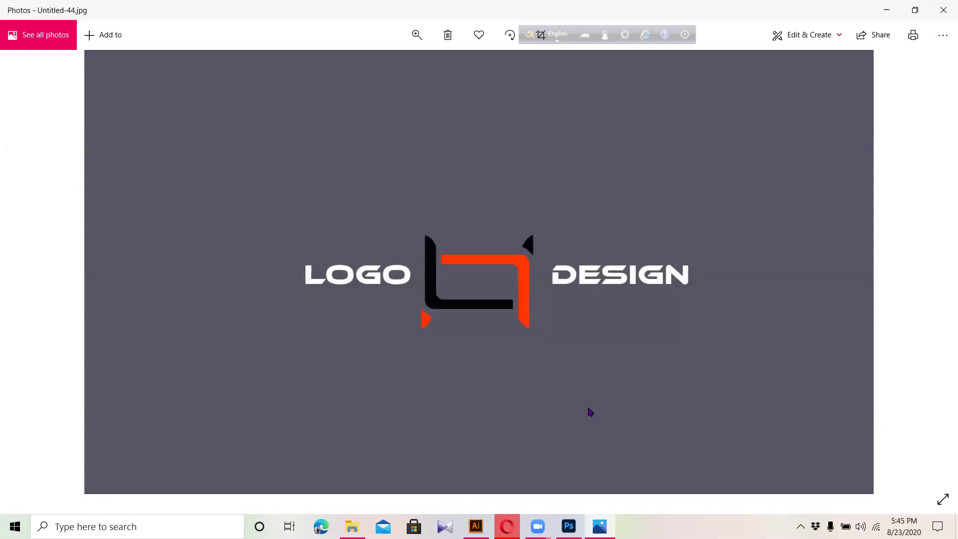
{"action": "key", "text": "Right"}
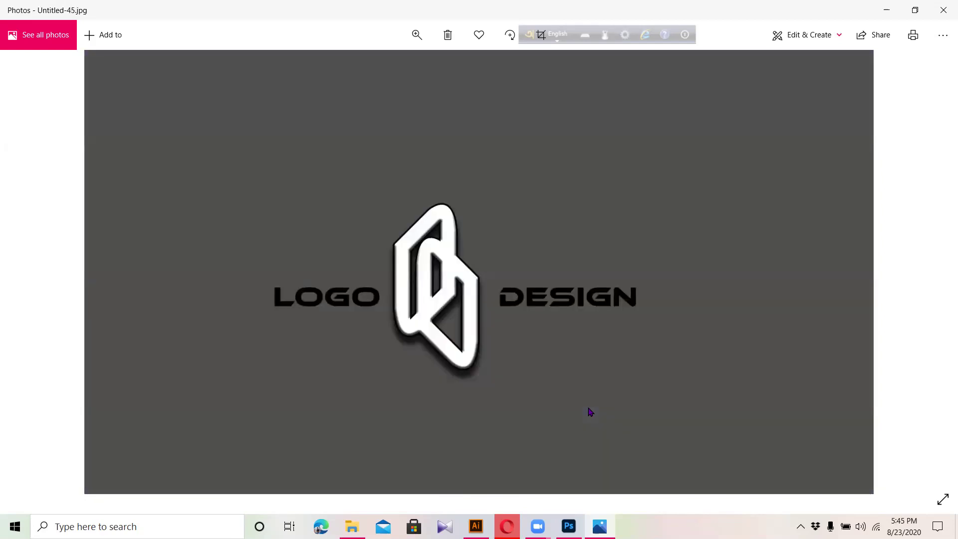
{"action": "key", "text": "Right"}
{"action": "key", "text": "Right"}
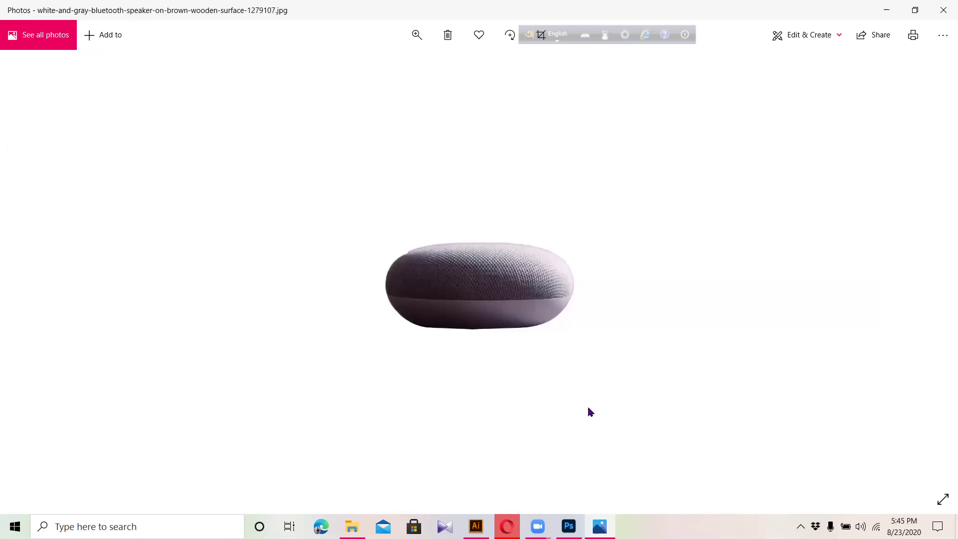
{"action": "key", "text": "Right"}
{"action": "key", "text": "Right"}
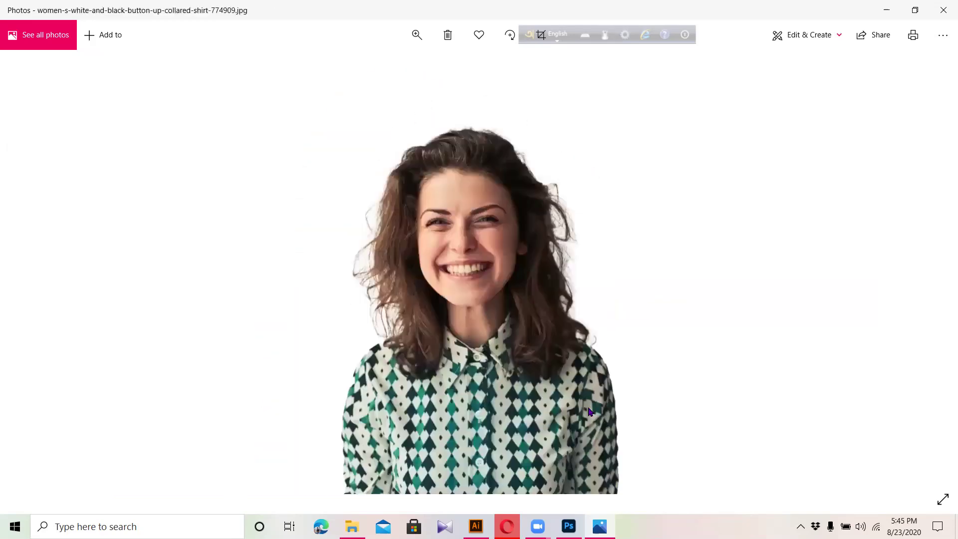
- In Illustrator, delete the black rectangle covering the orange card's logo
{"action": "left_click", "coordinate": [476, 526]}
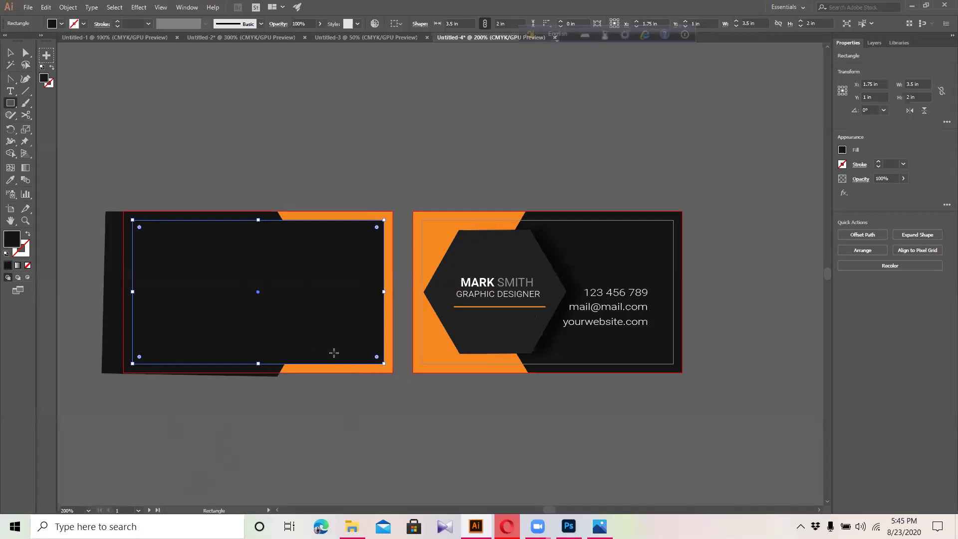
{"action": "key", "text": "v"}
{"action": "key", "text": "Delete"}
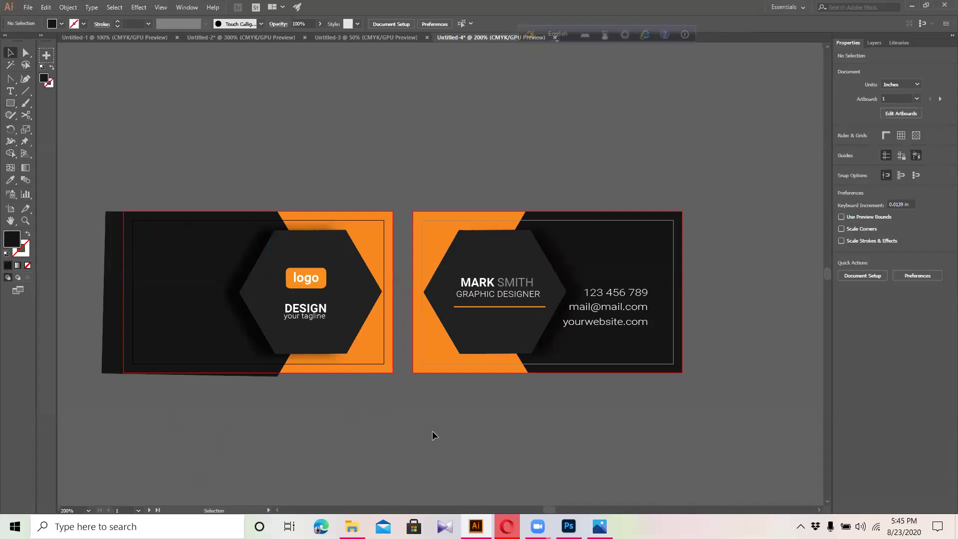
- Switch to Untitled-2 and zoom out so both business card sides fit in view
{"action": "left_click", "coordinate": [263, 39]}
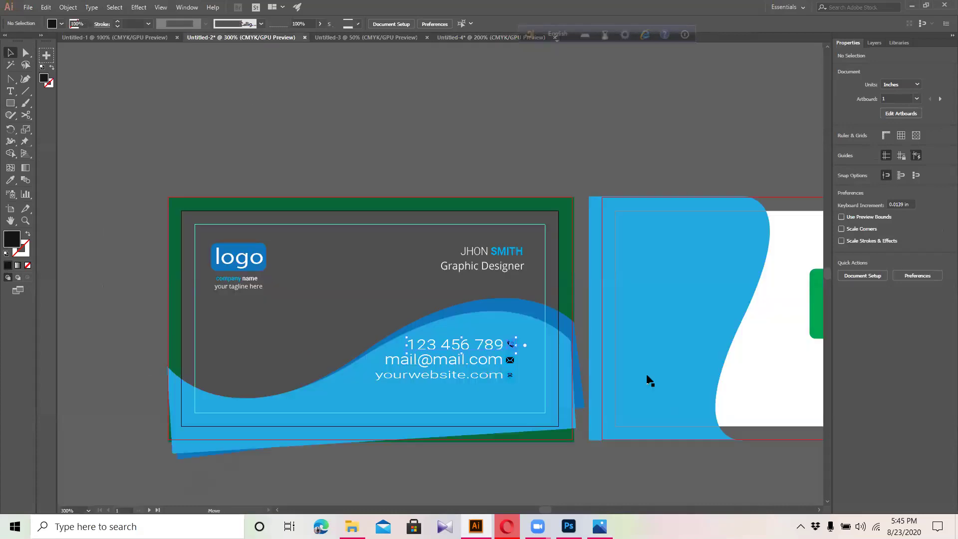
{"action": "left_click", "coordinate": [649, 381]}
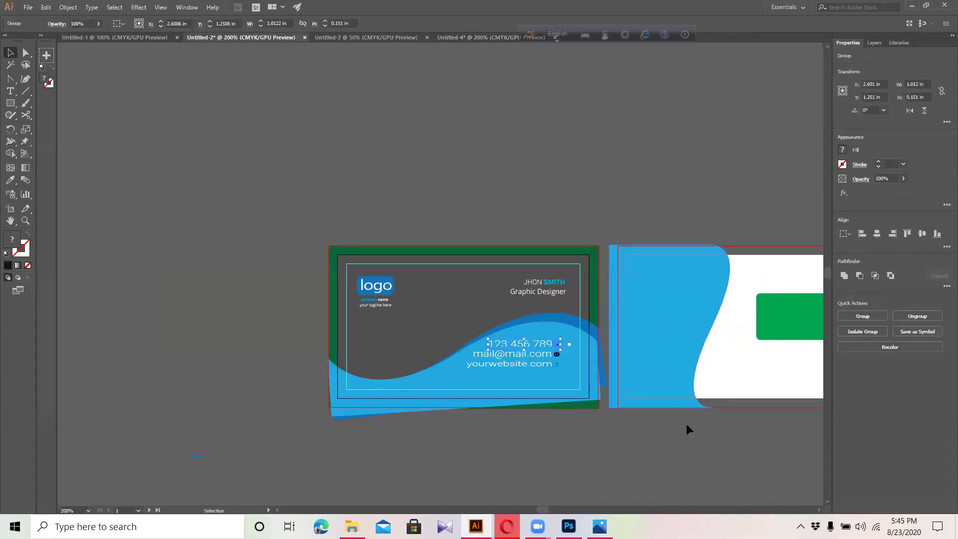
{"action": "key", "text": "ctrl+minus"}
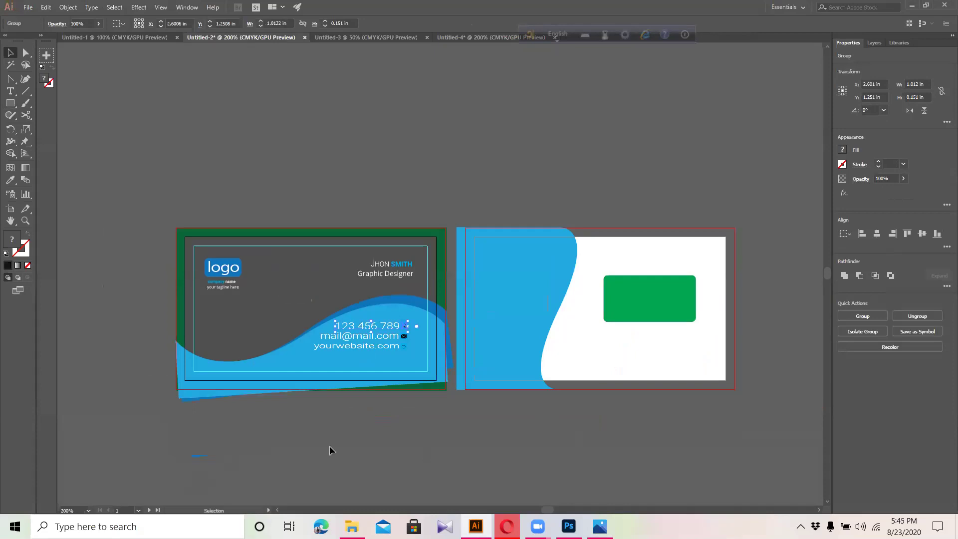
{"action": "left_click", "coordinate": [328, 446]}
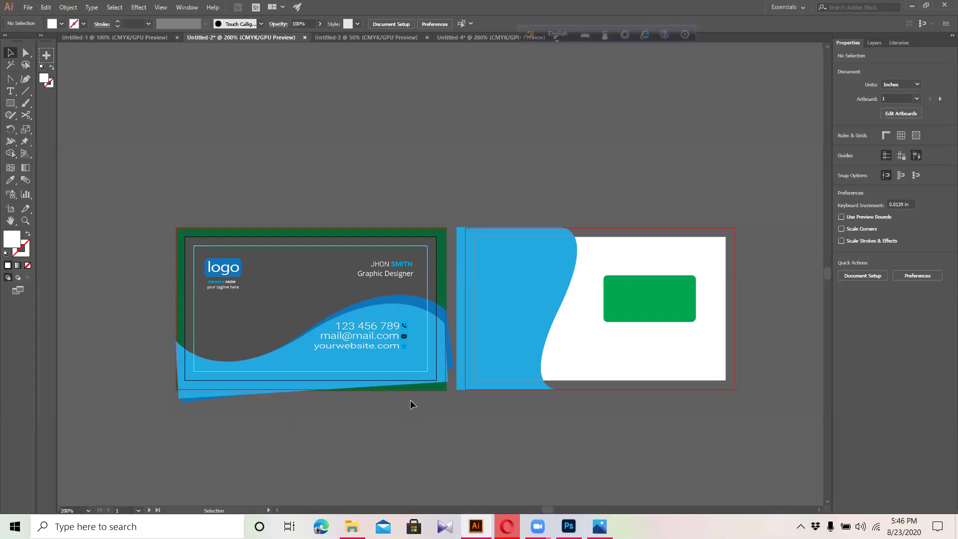
{"action": "scroll", "coordinate": [411, 404], "scroll_direction": "down", "scroll_amount": 1}
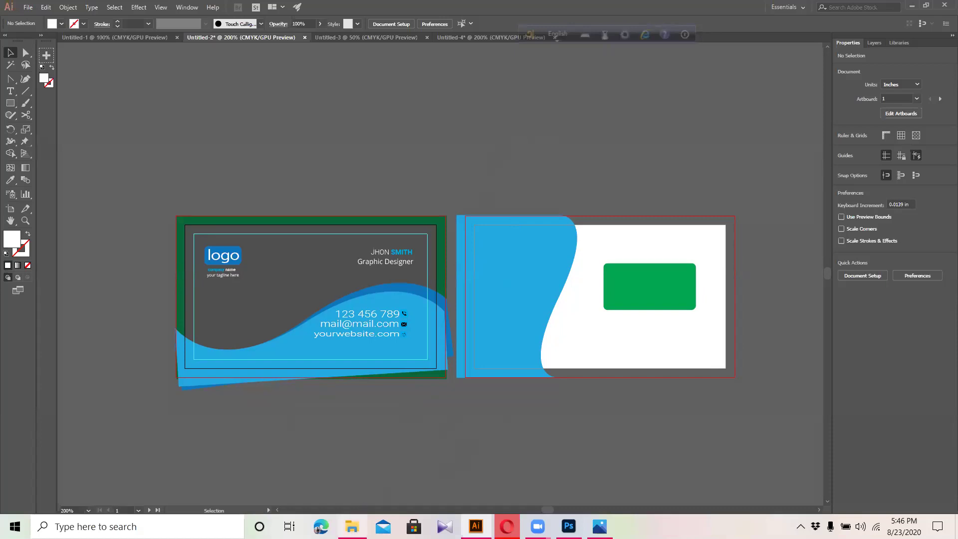
- In File Explorer, open New Volume (F:) from This PC, then return to Flickr in the browser
{"action": "key", "text": "alt+Tab"}
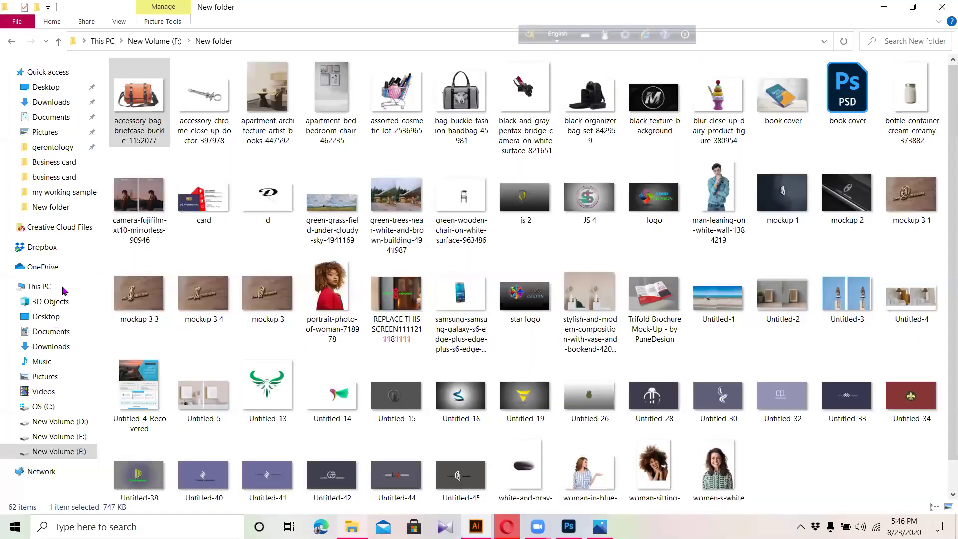
{"action": "left_click", "coordinate": [64, 289]}
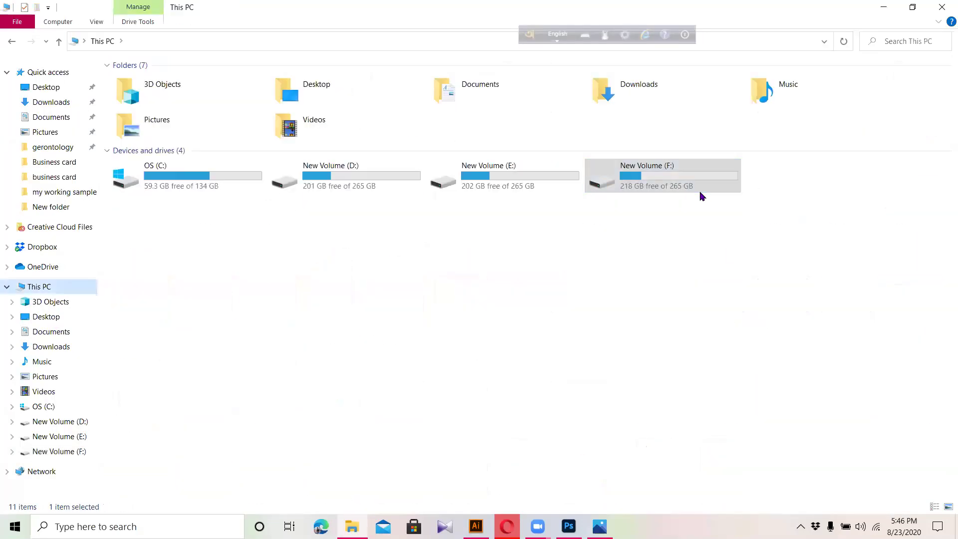
{"action": "double_click", "coordinate": [661, 185]}
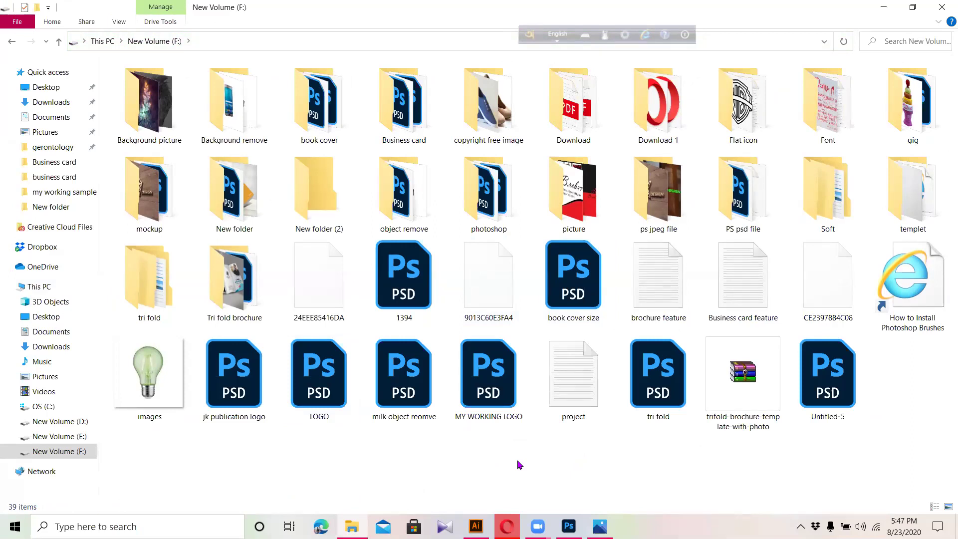
{"action": "left_click", "coordinate": [507, 526]}
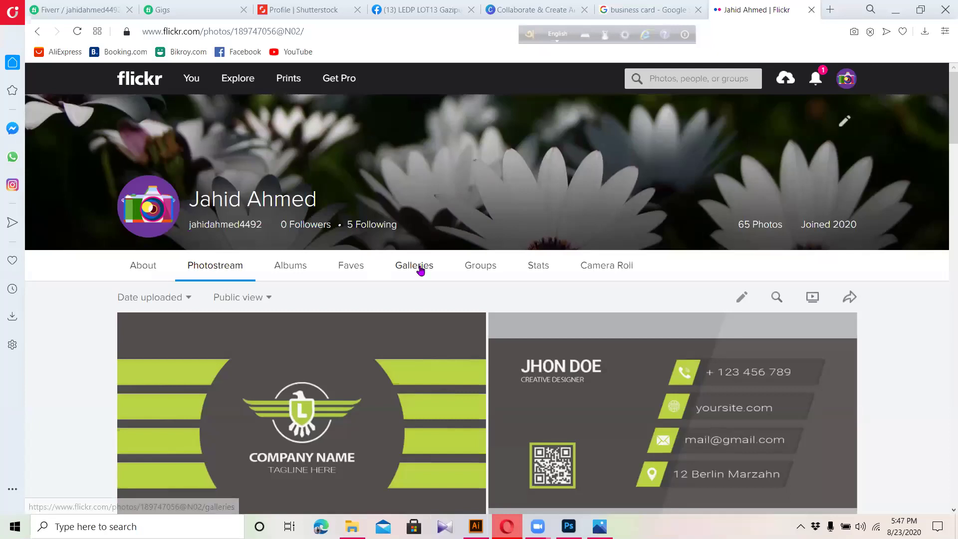
{"action": "scroll", "coordinate": [442, 297], "scroll_direction": "down", "scroll_amount": 3}
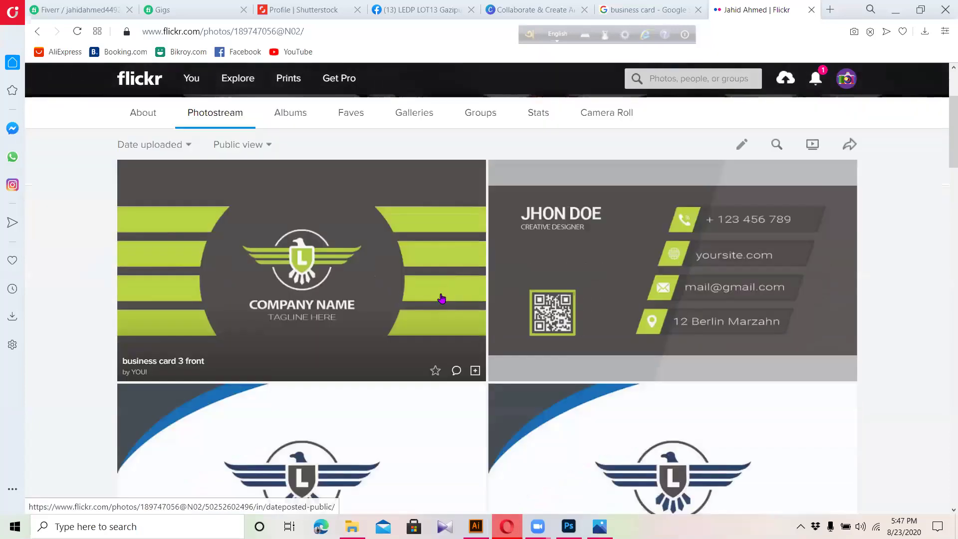
{"action": "scroll", "coordinate": [441, 298], "scroll_direction": "down", "scroll_amount": 2}
{"action": "scroll", "coordinate": [440, 298], "scroll_direction": "up", "scroll_amount": 2}
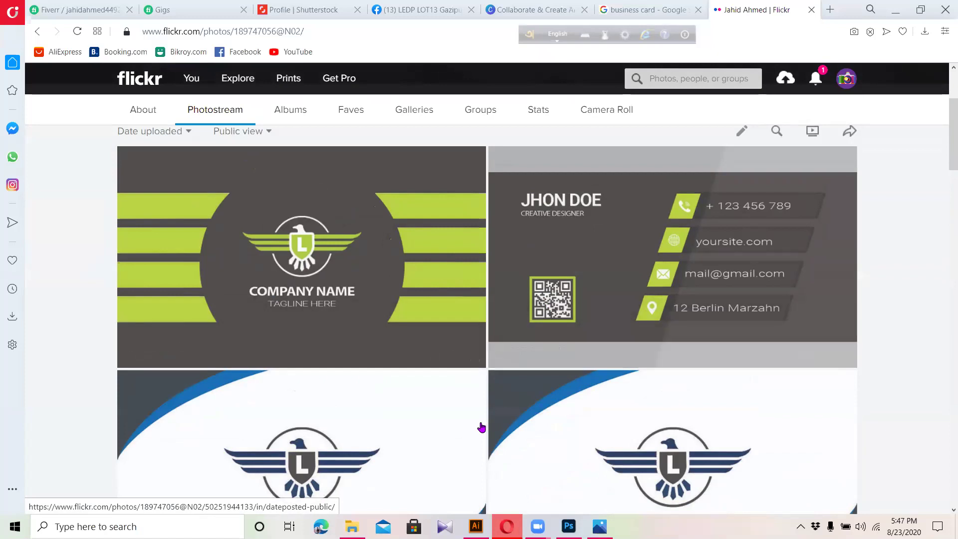
{"action": "scroll", "coordinate": [481, 428], "scroll_direction": "down", "scroll_amount": 1}
{"action": "scroll", "coordinate": [481, 427], "scroll_direction": "down", "scroll_amount": 4}
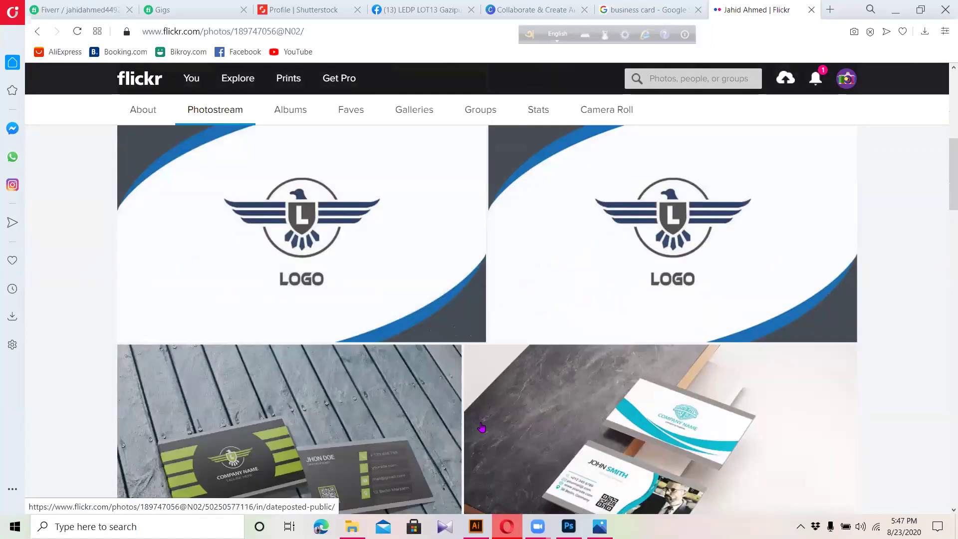
{"action": "scroll", "coordinate": [481, 427], "scroll_direction": "up", "scroll_amount": 4}
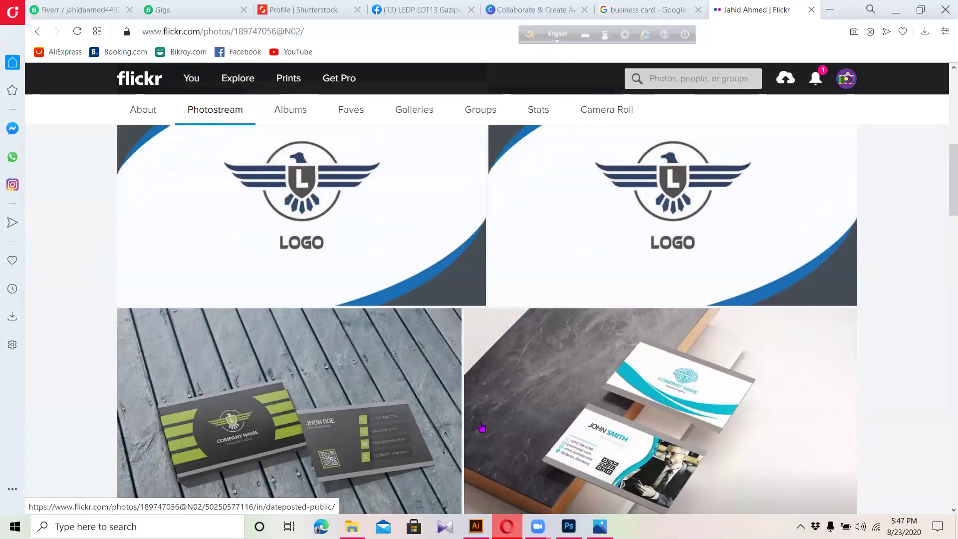
{"action": "scroll", "coordinate": [481, 427], "scroll_direction": "up", "scroll_amount": 2}
{"action": "scroll", "coordinate": [481, 427], "scroll_direction": "down", "scroll_amount": 1}
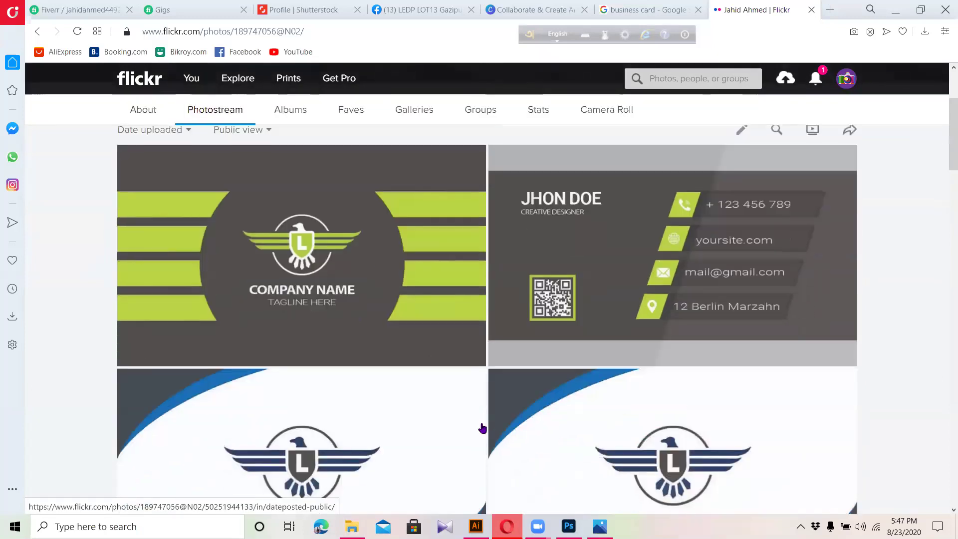
{"action": "scroll", "coordinate": [481, 428], "scroll_direction": "down", "scroll_amount": 1}
{"action": "scroll", "coordinate": [483, 428], "scroll_direction": "down", "scroll_amount": 2}
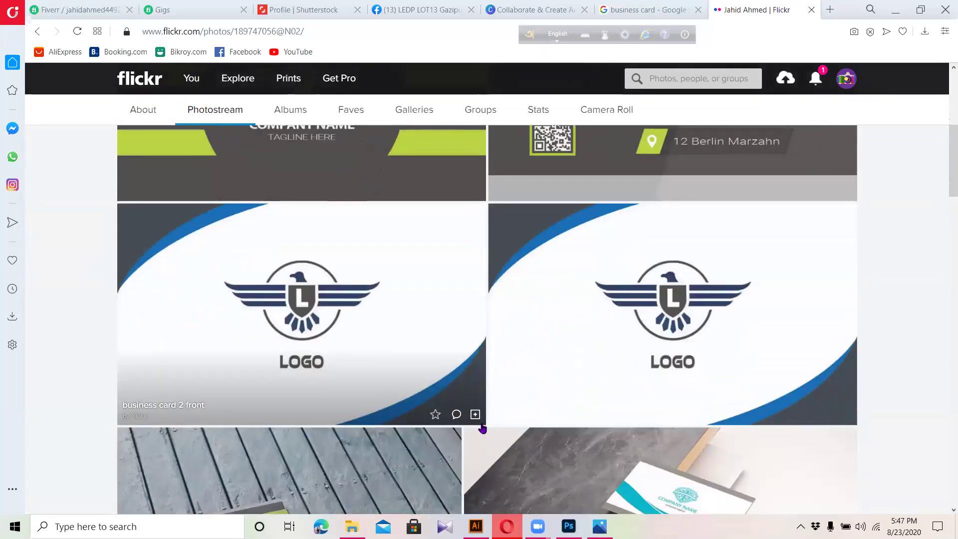
{"action": "scroll", "coordinate": [483, 428], "scroll_direction": "down", "scroll_amount": 5}
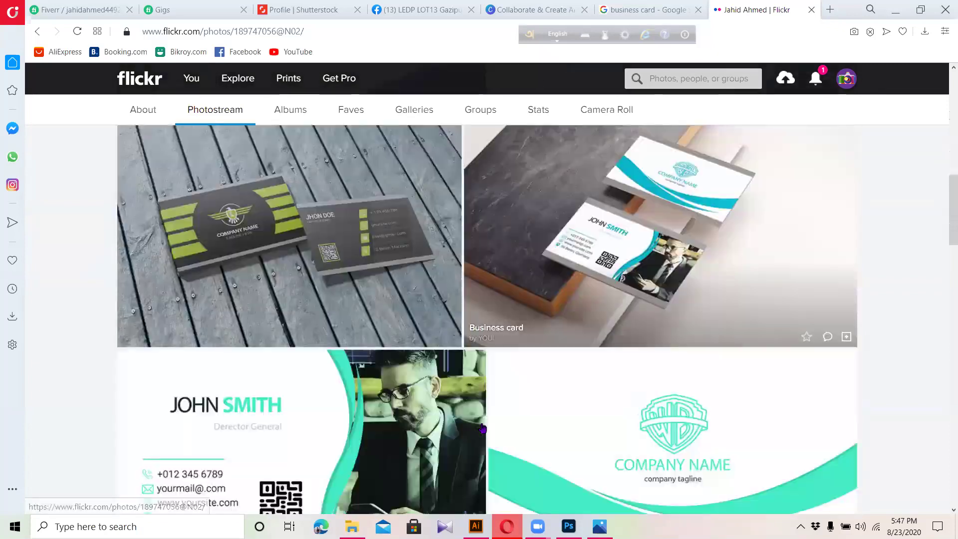
{"action": "scroll", "coordinate": [482, 428], "scroll_direction": "down", "scroll_amount": 7}
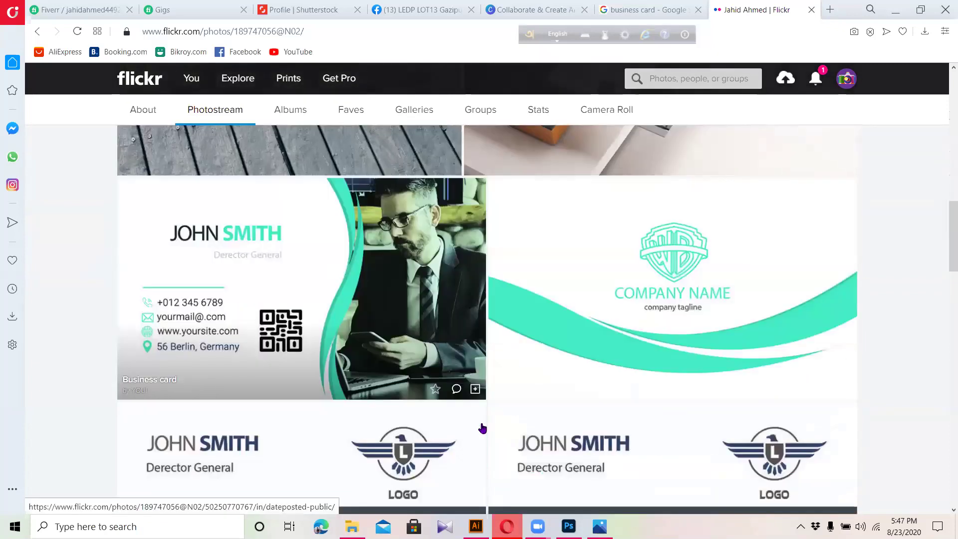
{"action": "scroll", "coordinate": [482, 427], "scroll_direction": "down", "scroll_amount": 3}
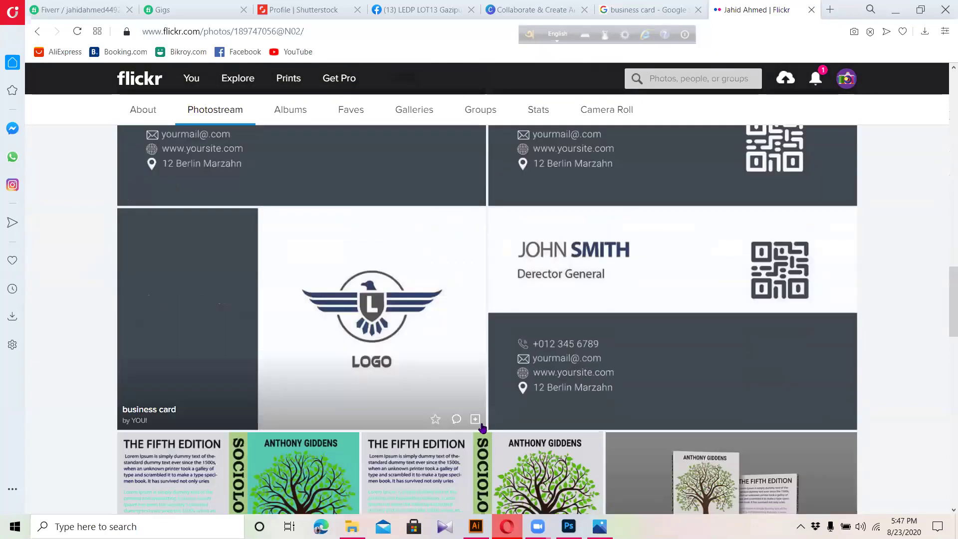
{"action": "scroll", "coordinate": [482, 427], "scroll_direction": "down", "scroll_amount": 4}
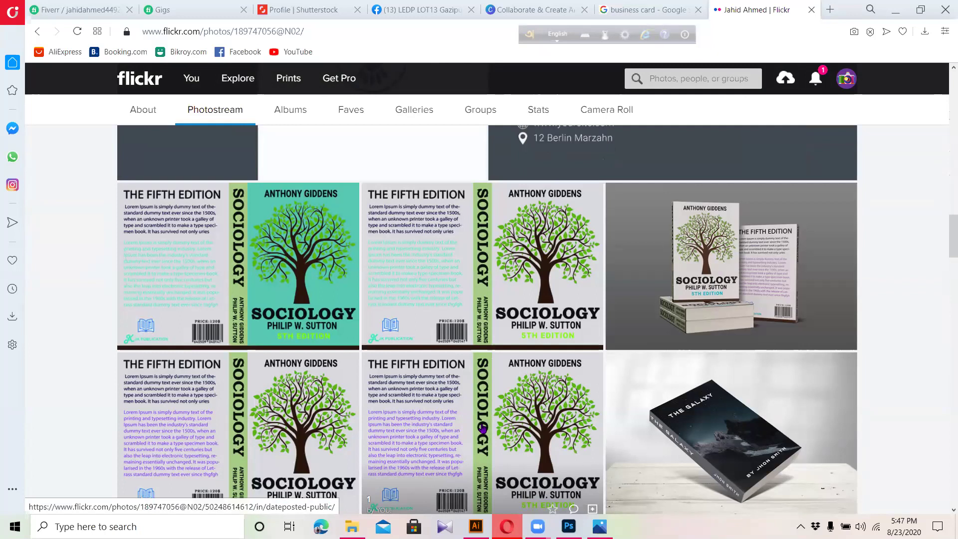
{"action": "scroll", "coordinate": [483, 429], "scroll_direction": "down", "scroll_amount": 1}
{"action": "scroll", "coordinate": [484, 429], "scroll_direction": "down", "scroll_amount": 1}
{"action": "scroll", "coordinate": [483, 429], "scroll_direction": "up", "scroll_amount": 1}
{"action": "scroll", "coordinate": [483, 430], "scroll_direction": "down", "scroll_amount": 2}
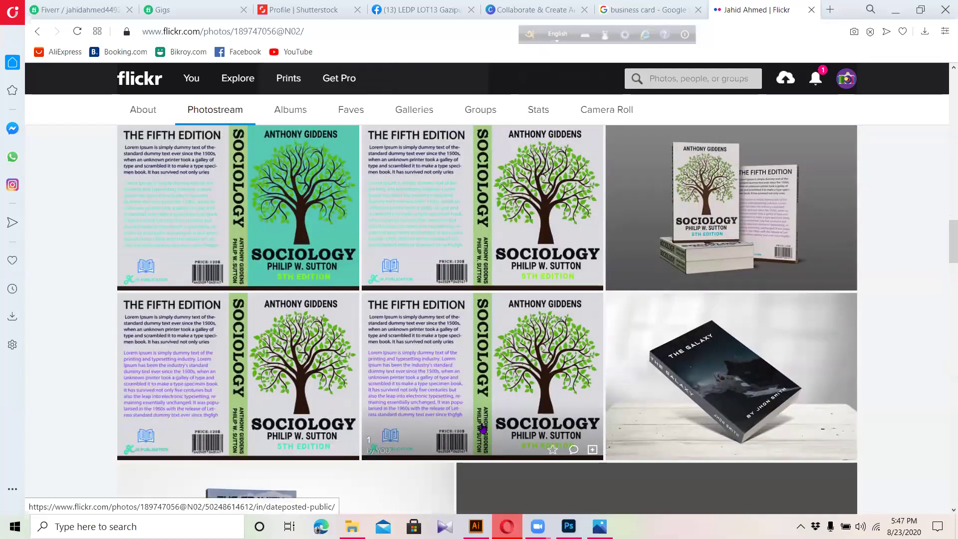
{"action": "scroll", "coordinate": [483, 430], "scroll_direction": "down", "scroll_amount": 1}
{"action": "scroll", "coordinate": [483, 429], "scroll_direction": "down", "scroll_amount": 2}
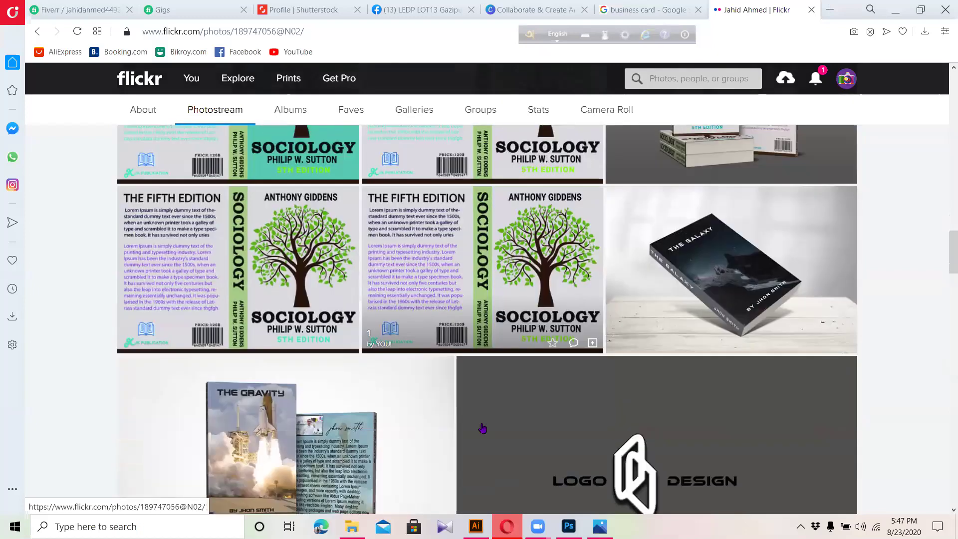
{"action": "scroll", "coordinate": [483, 429], "scroll_direction": "down", "scroll_amount": 6}
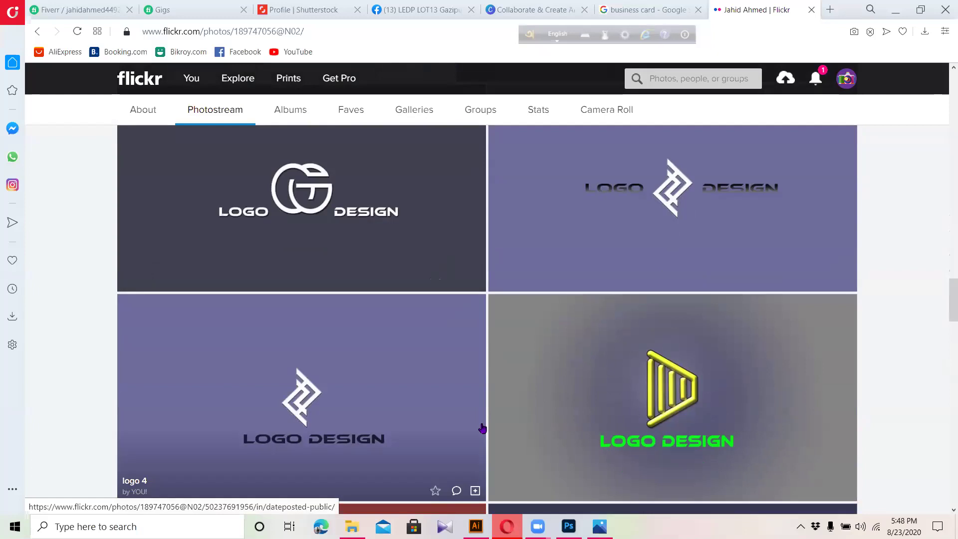
{"action": "scroll", "coordinate": [483, 428], "scroll_direction": "down", "scroll_amount": 1}
{"action": "scroll", "coordinate": [482, 429], "scroll_direction": "down", "scroll_amount": 2}
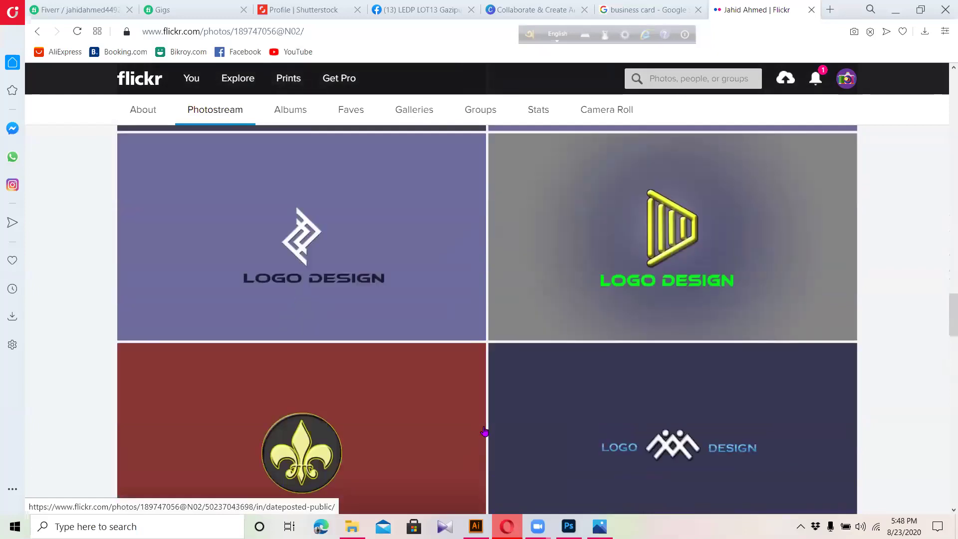
{"action": "scroll", "coordinate": [484, 430], "scroll_direction": "down", "scroll_amount": 10}
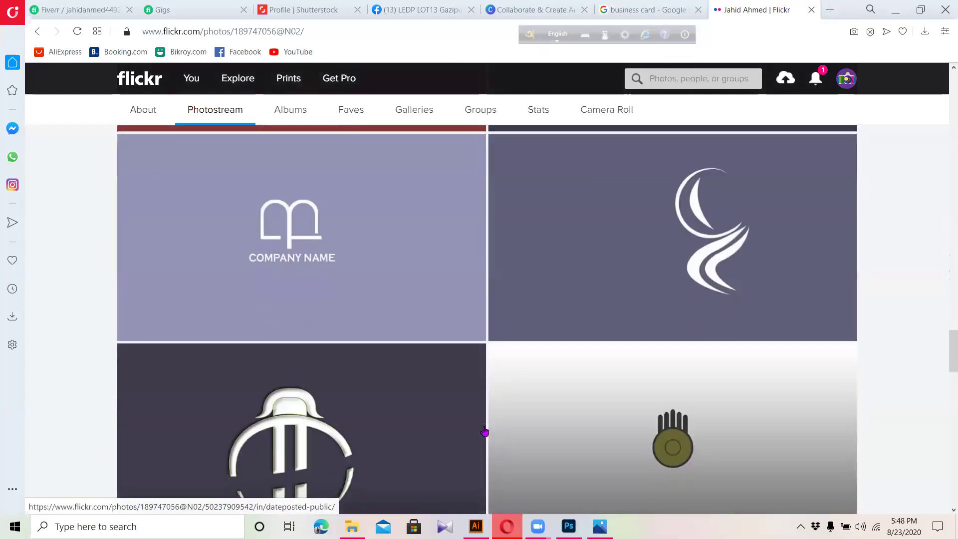
{"action": "scroll", "coordinate": [484, 431], "scroll_direction": "down", "scroll_amount": 4}
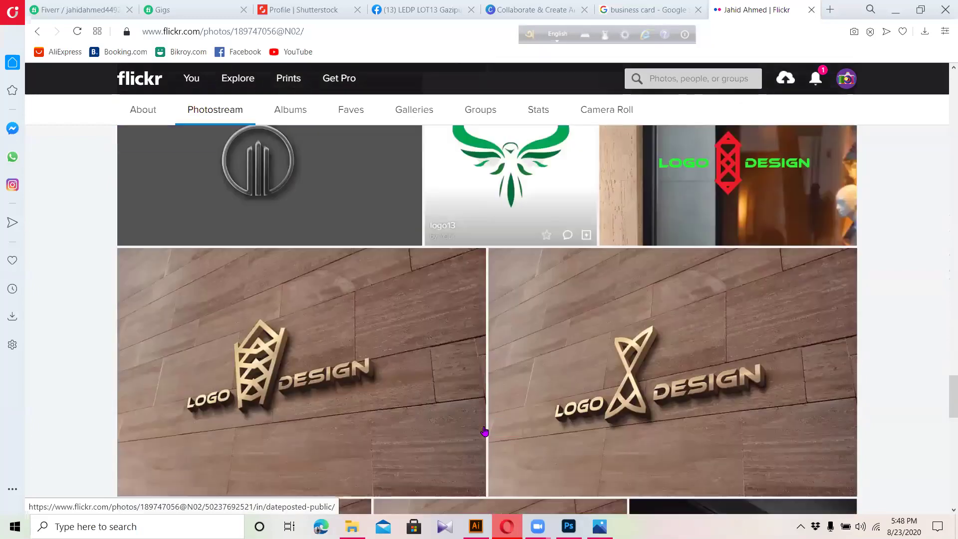
{"action": "scroll", "coordinate": [485, 430], "scroll_direction": "down", "scroll_amount": 10}
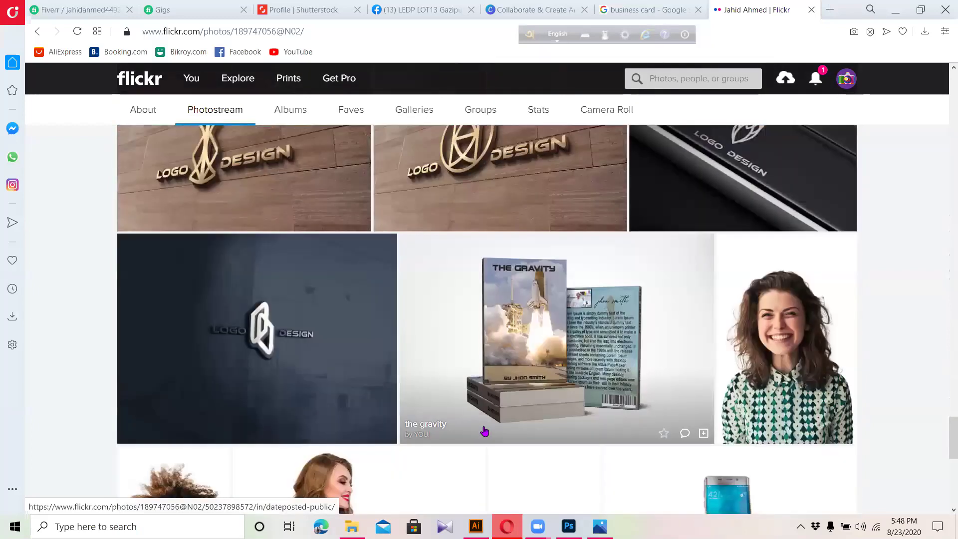
{"action": "scroll", "coordinate": [484, 430], "scroll_direction": "down", "scroll_amount": 8}
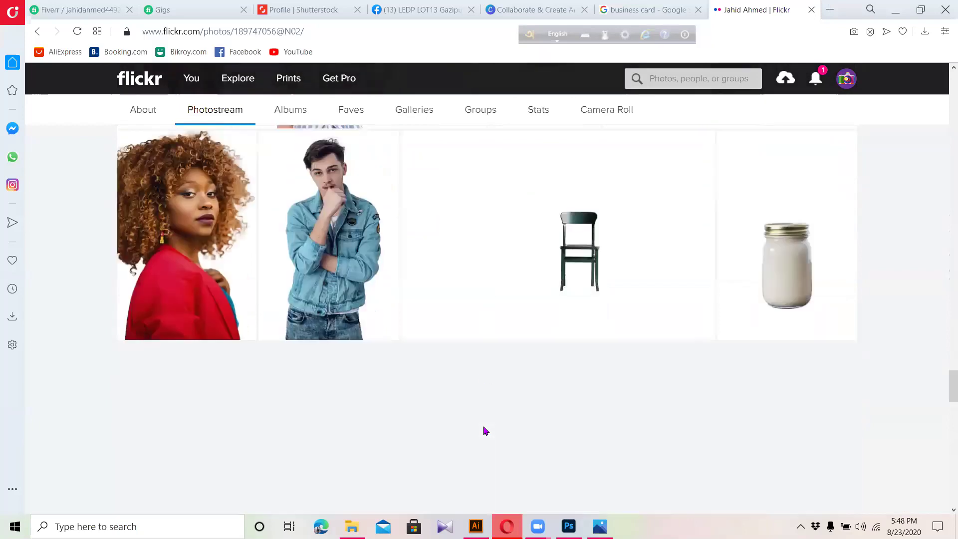
{"action": "scroll", "coordinate": [485, 431], "scroll_direction": "down", "scroll_amount": 5}
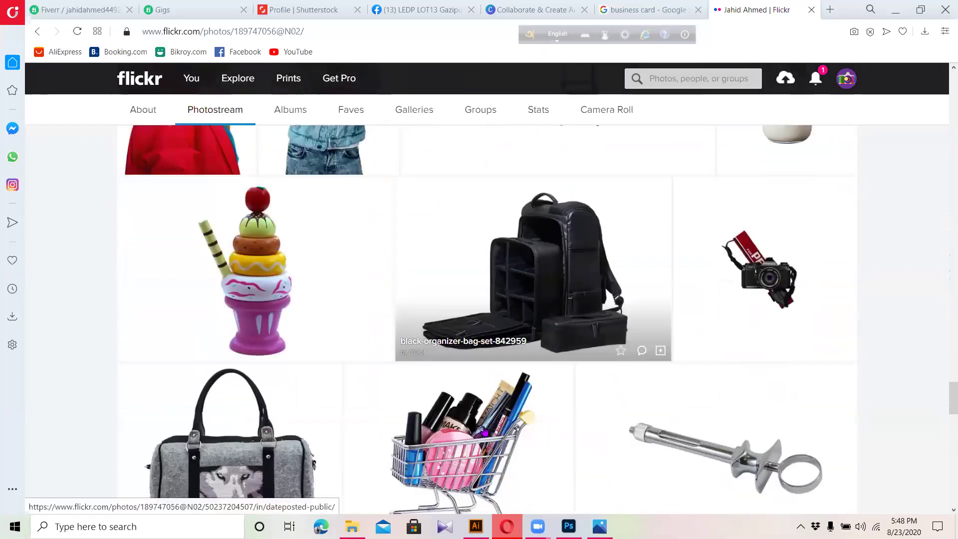
{"action": "scroll", "coordinate": [485, 431], "scroll_direction": "down", "scroll_amount": 20}
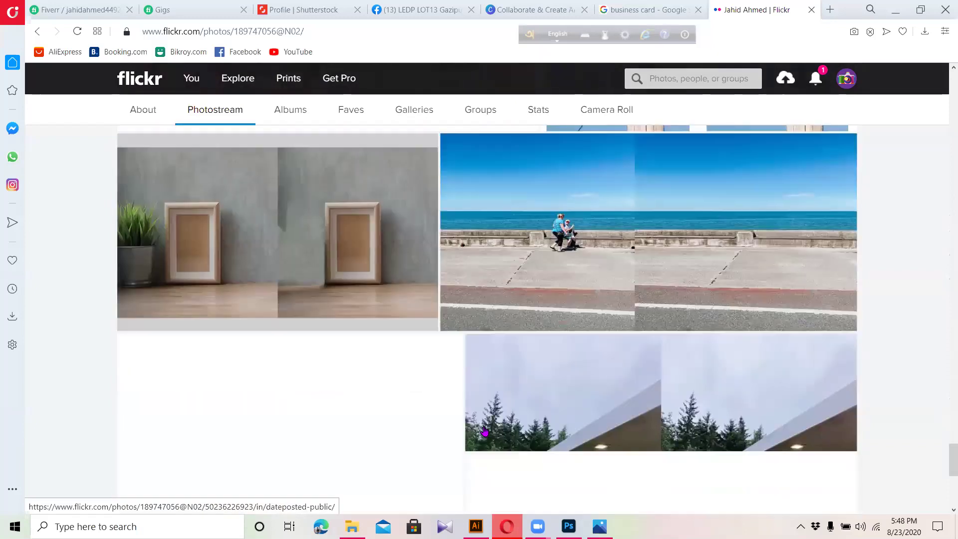
{"action": "scroll", "coordinate": [485, 431], "scroll_direction": "down", "scroll_amount": 5}
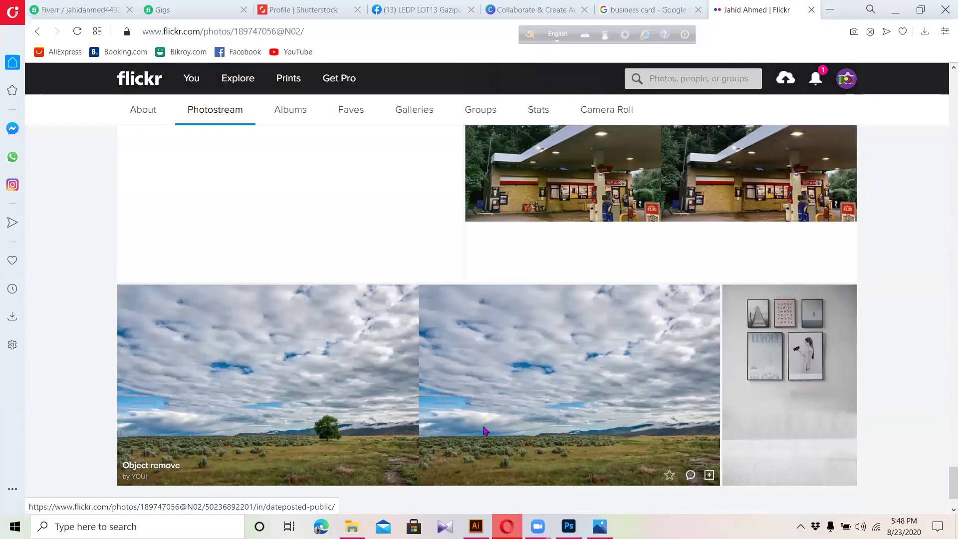
{"action": "scroll", "coordinate": [484, 430], "scroll_direction": "up", "scroll_amount": 15}
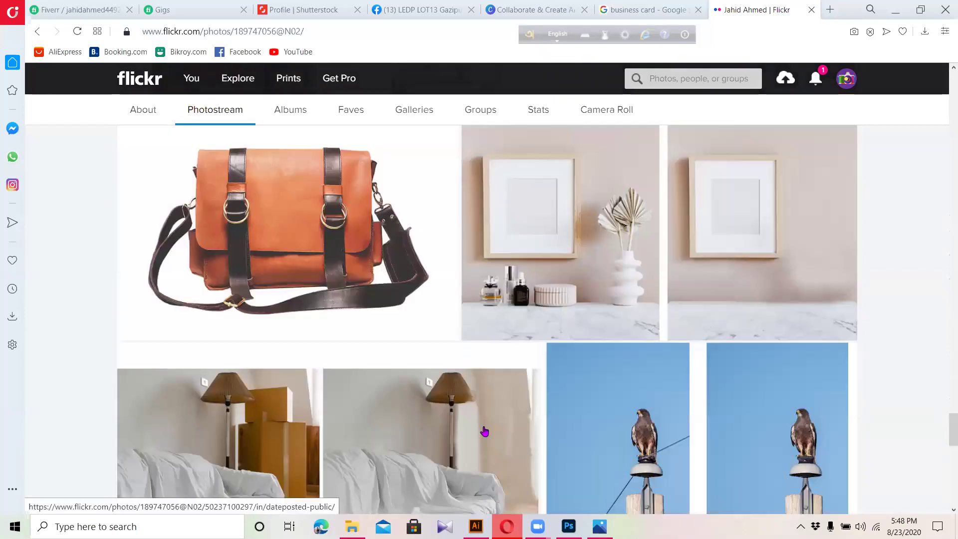
{"action": "scroll", "coordinate": [485, 430], "scroll_direction": "up", "scroll_amount": 20}
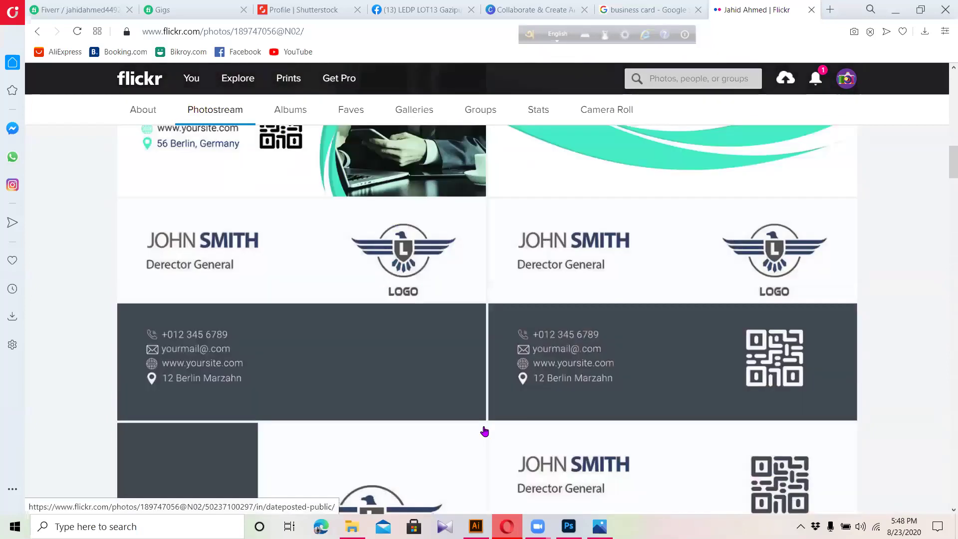
{"action": "scroll", "coordinate": [484, 431], "scroll_direction": "up", "scroll_amount": 10}
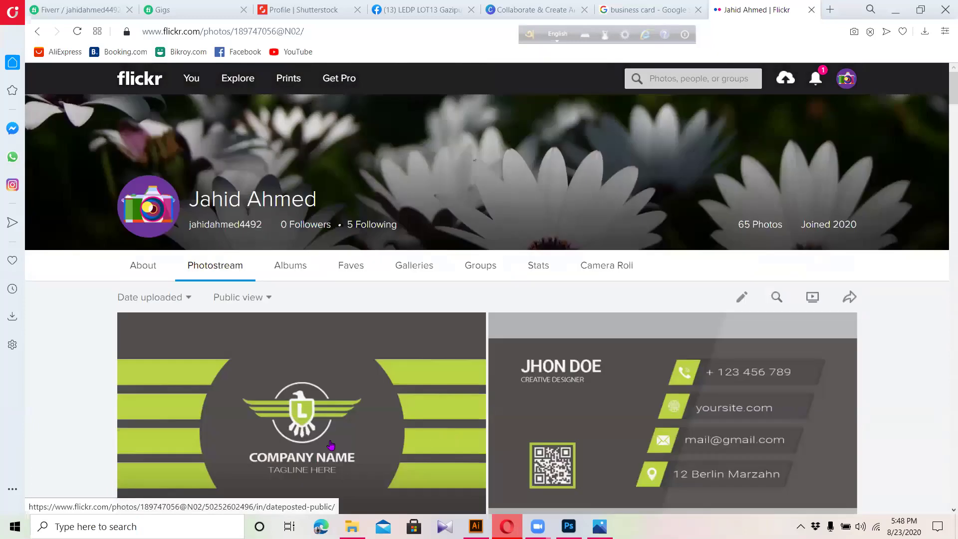
- Switch to the Fiverr Gigs tab and scroll through the four active gigs' impressions and clicks
{"action": "left_click", "coordinate": [185, 10]}
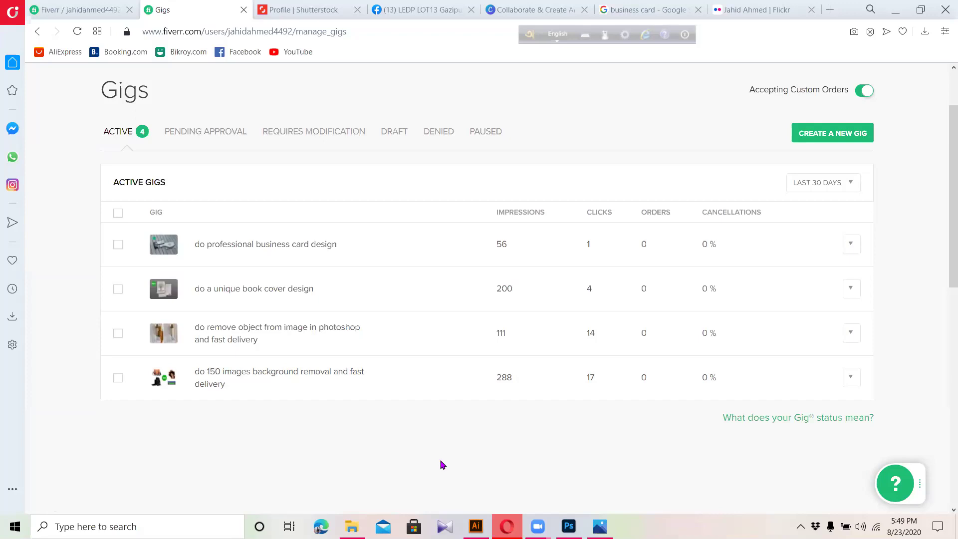
{"action": "scroll", "coordinate": [480, 426], "scroll_direction": "down", "scroll_amount": 2}
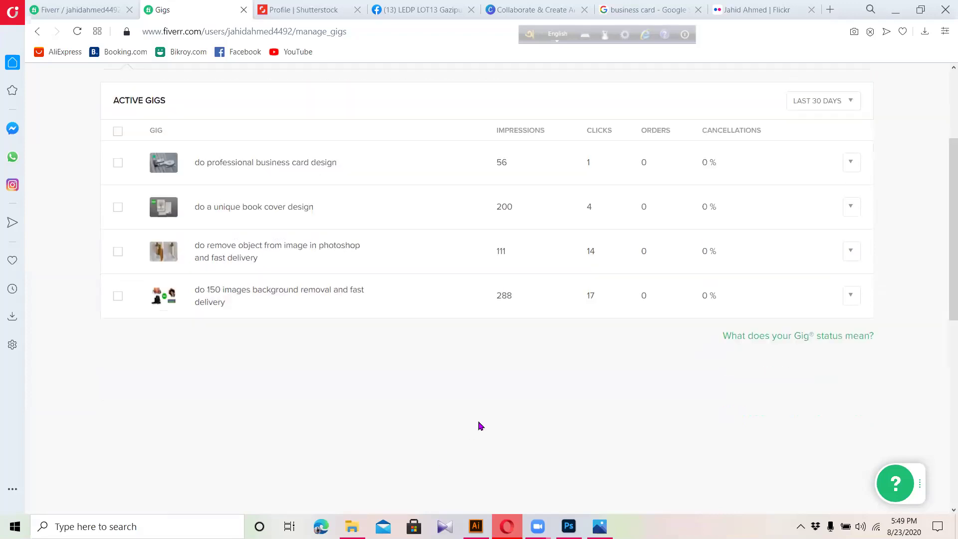
{"action": "scroll", "coordinate": [479, 426], "scroll_direction": "up", "scroll_amount": 2}
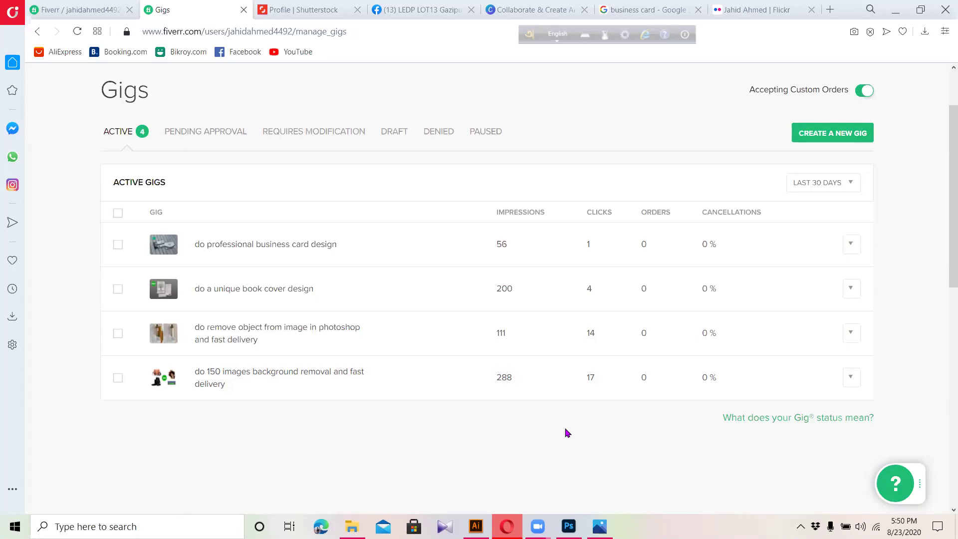
- Switch to the Flickr tab and scroll the Photostream past the business cards to the book covers
{"action": "left_click", "coordinate": [767, 6]}
{"action": "scroll", "coordinate": [511, 303], "scroll_direction": "down", "scroll_amount": 10}
{"action": "scroll", "coordinate": [511, 303], "scroll_direction": "down", "scroll_amount": 10}
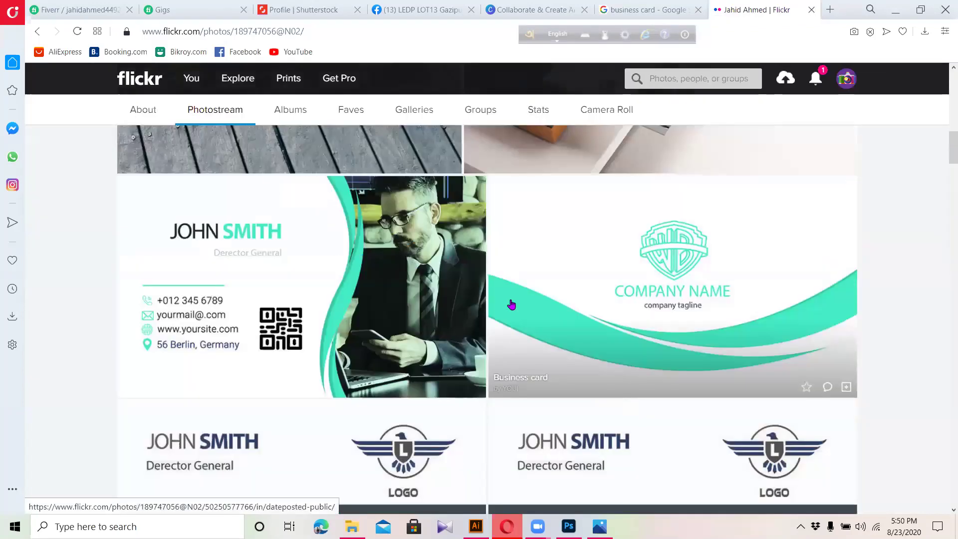
{"action": "scroll", "coordinate": [493, 309], "scroll_direction": "down", "scroll_amount": 3}
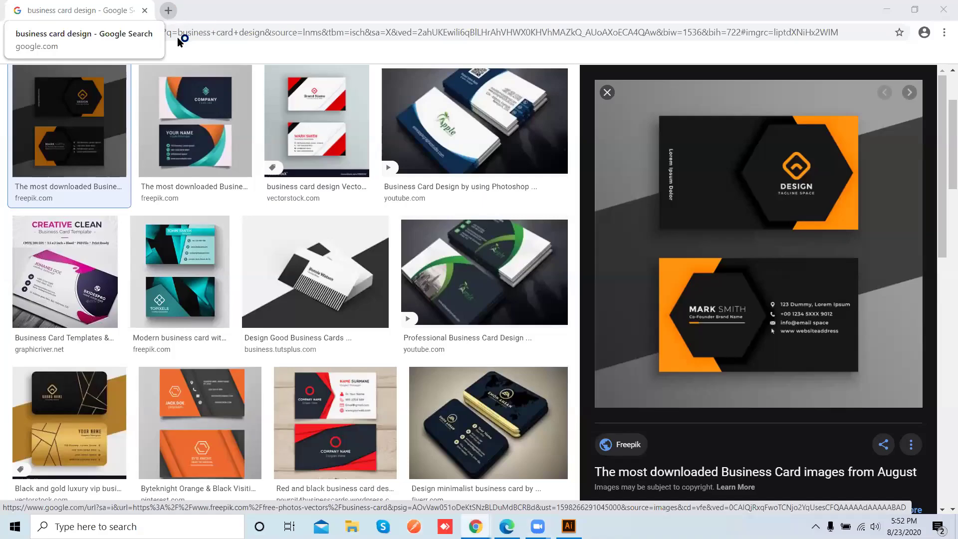
- Search Google for 'fiverr' in a new tab and open the official Fiverr.com result
{"action": "left_click", "coordinate": [168, 11]}
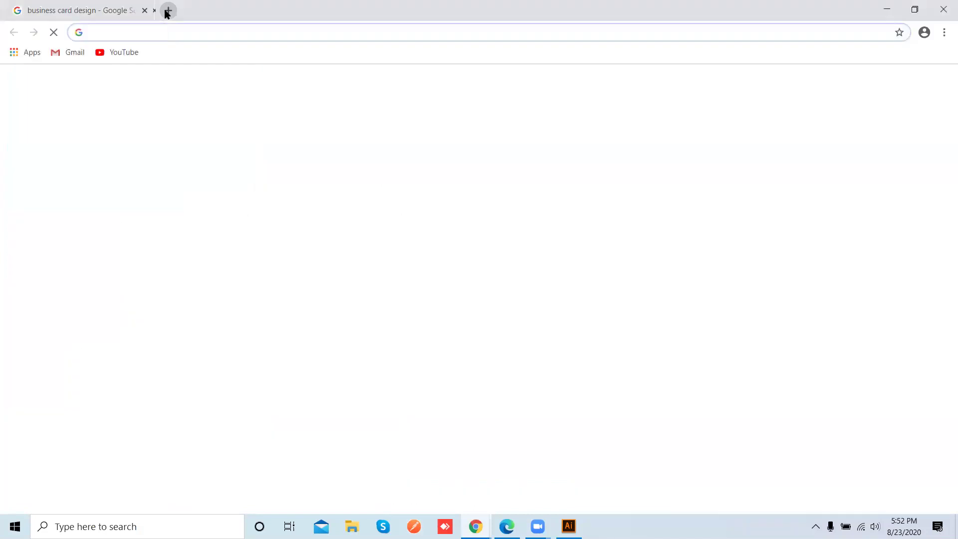
{"action": "left_click", "coordinate": [168, 10]}
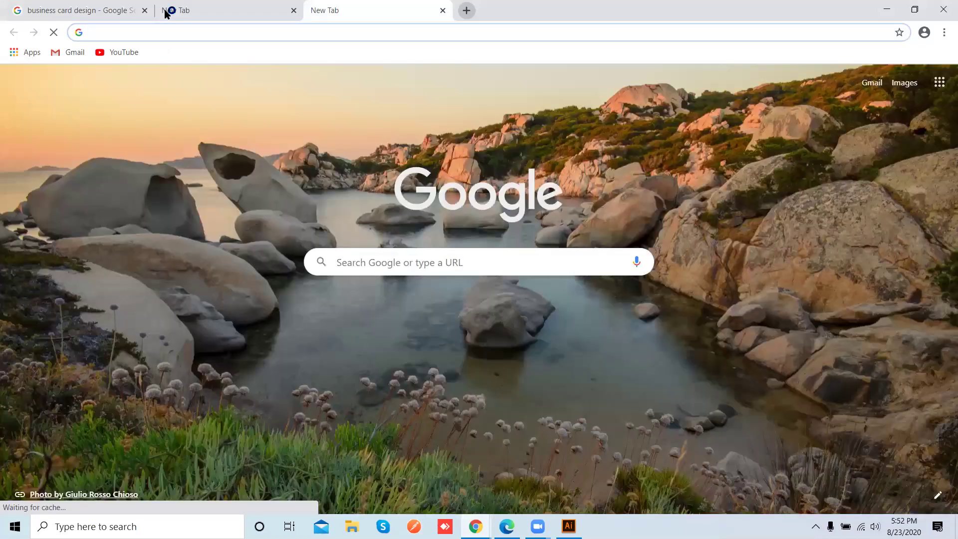
{"action": "type", "text": "fiverr"}
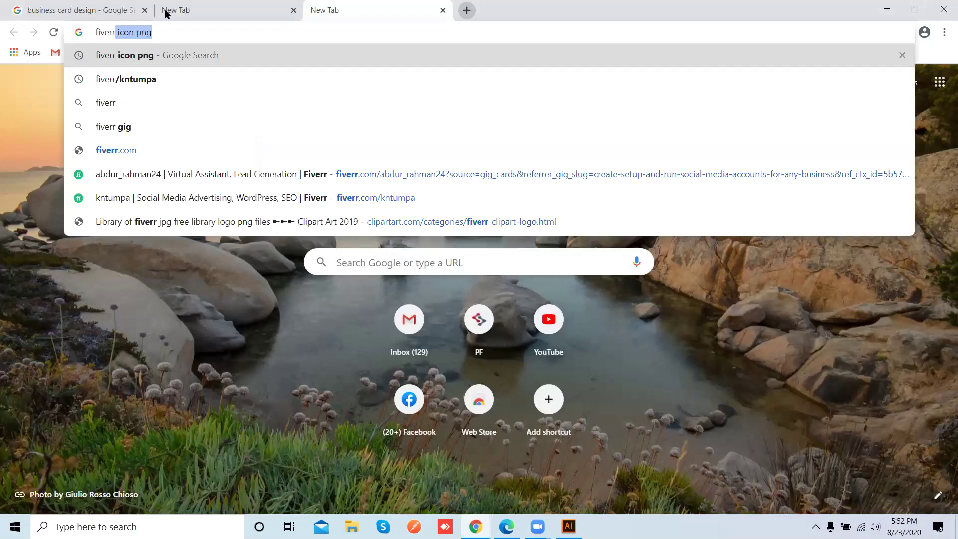
{"action": "key", "text": "Left"}
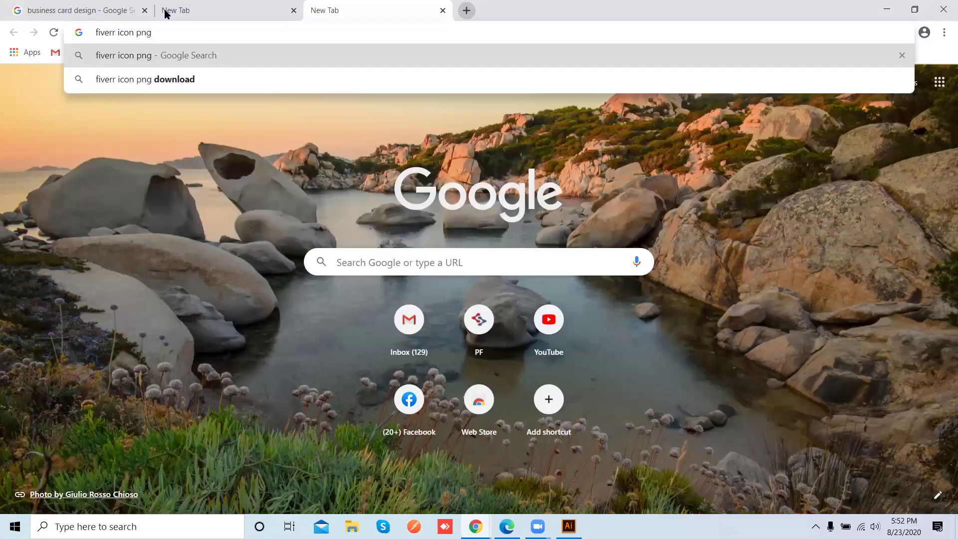
{"action": "key", "text": "Delete"}
{"action": "key", "text": "Delete"}
{"action": "key", "text": "Delete"}
{"action": "key", "text": "Delete"}
{"action": "key", "text": "Delete"}
{"action": "key", "text": "Delete"}
{"action": "key", "text": "Delete"}
{"action": "key", "text": "Delete"}
{"action": "key", "text": "Delete"}
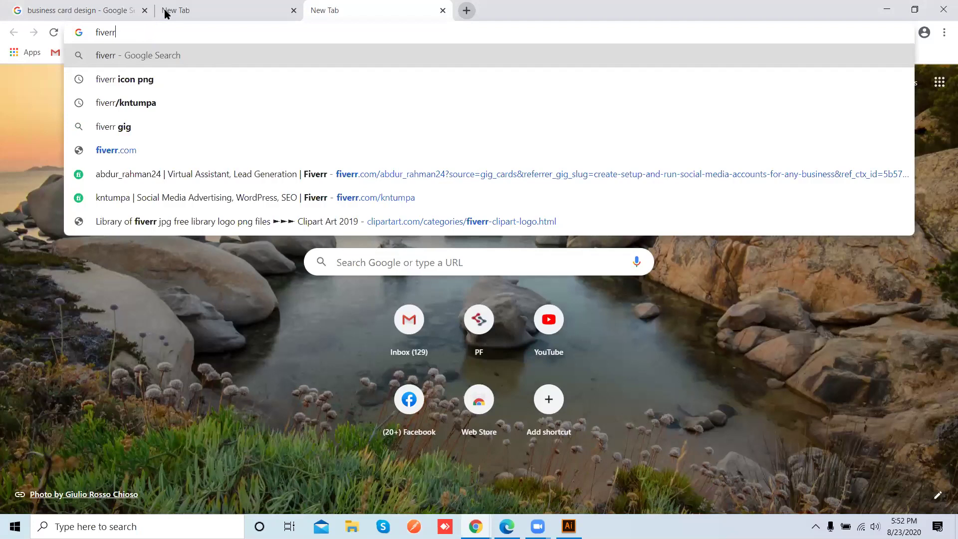
{"action": "key", "text": "Return"}
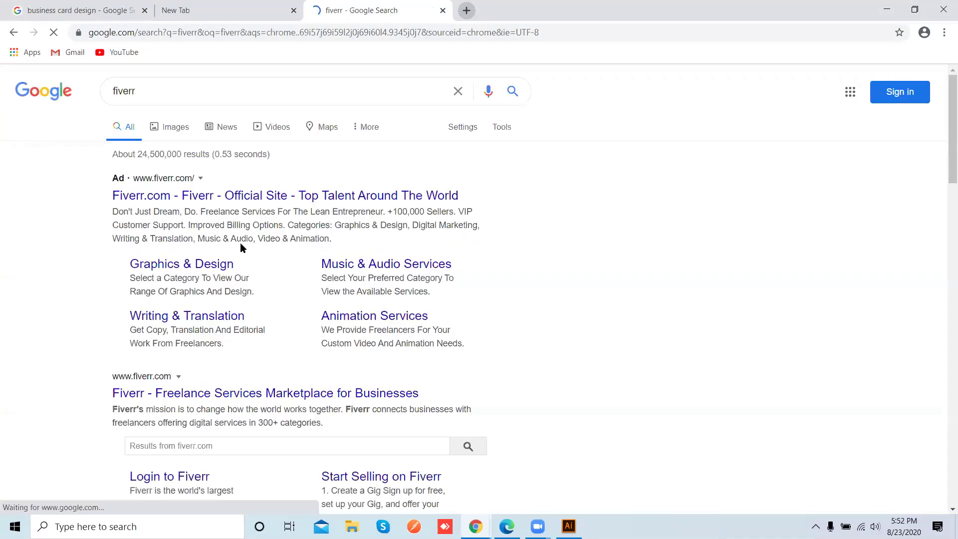
{"action": "left_click", "coordinate": [126, 200]}
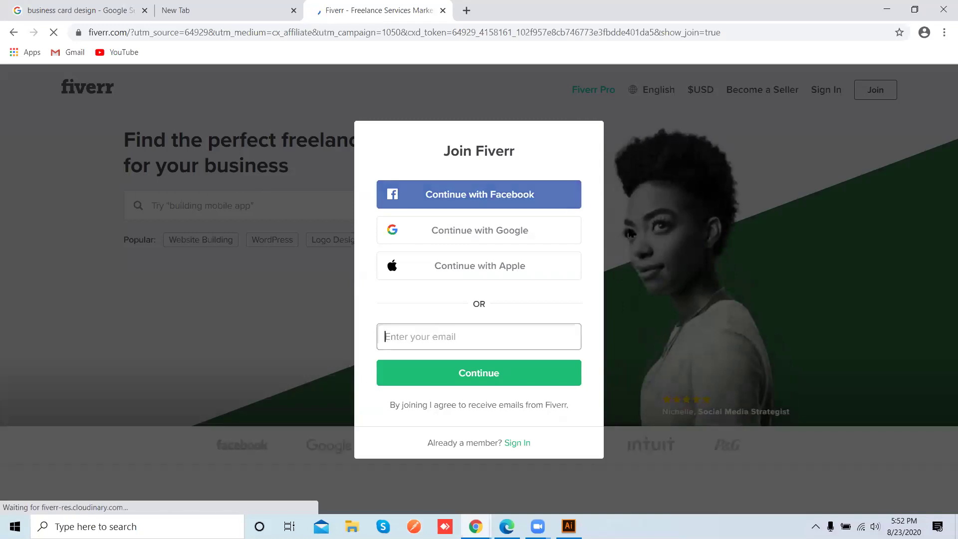
- Close the Join Fiverr prompt, search 'graphic design' via the 'grap' suggestion, then open Graphics & Design
{"action": "left_click", "coordinate": [313, 199]}
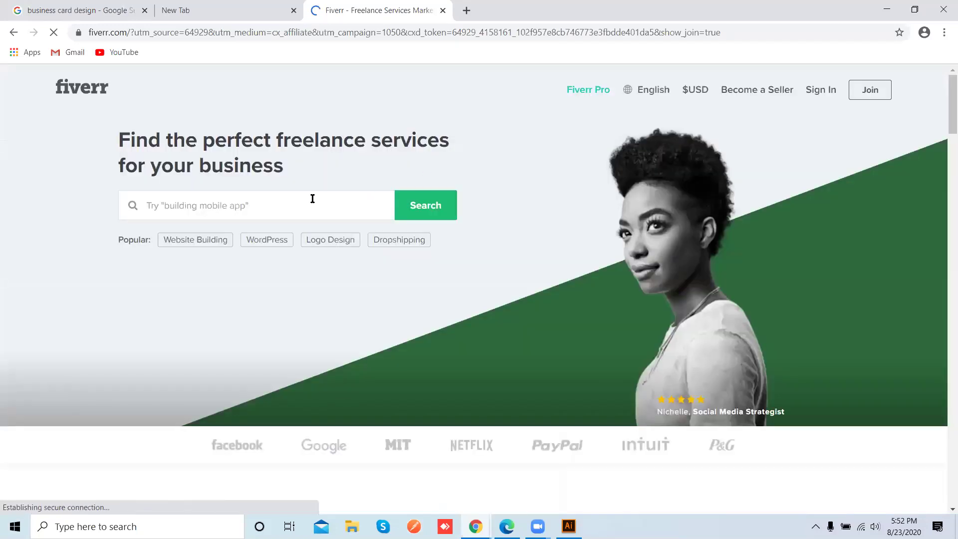
{"action": "left_click", "coordinate": [281, 205]}
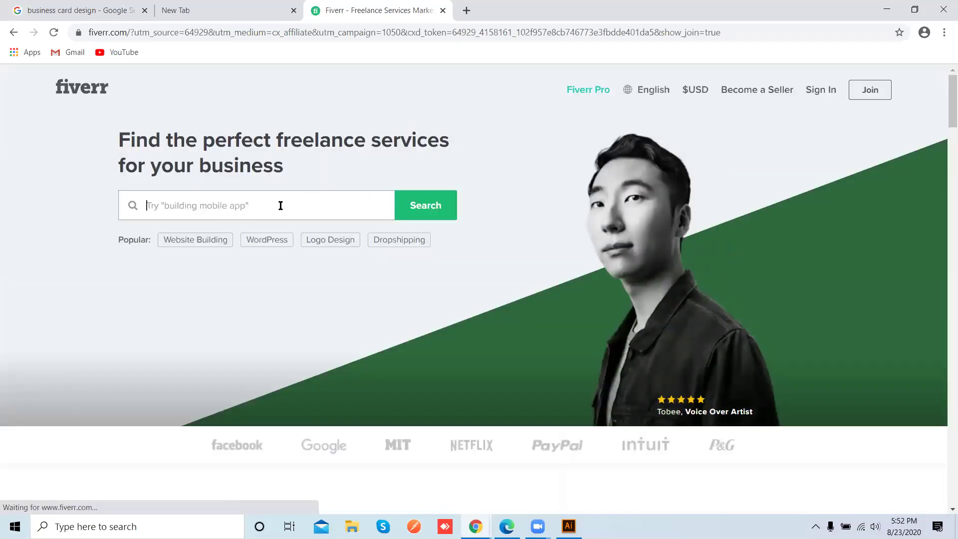
{"action": "type", "text": "gr"}
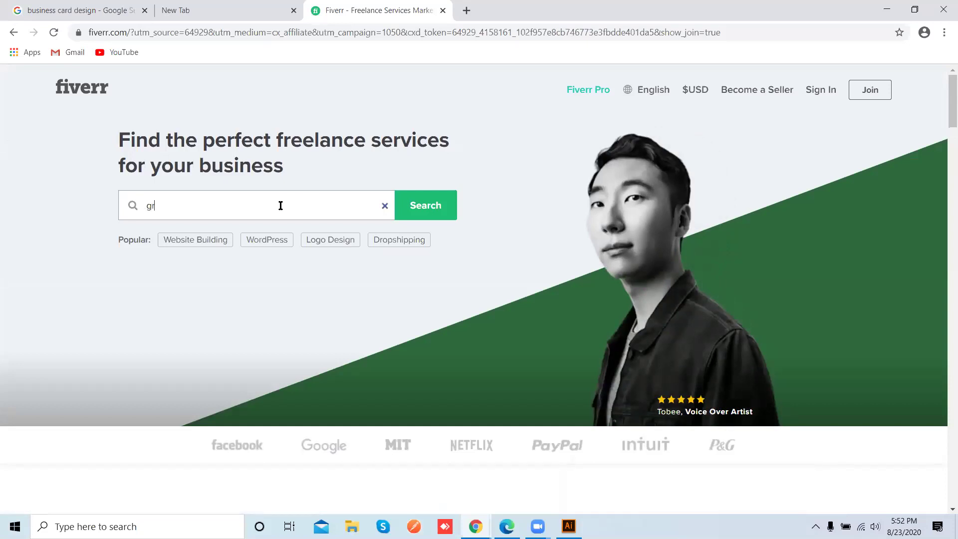
{"action": "type", "text": "ap"}
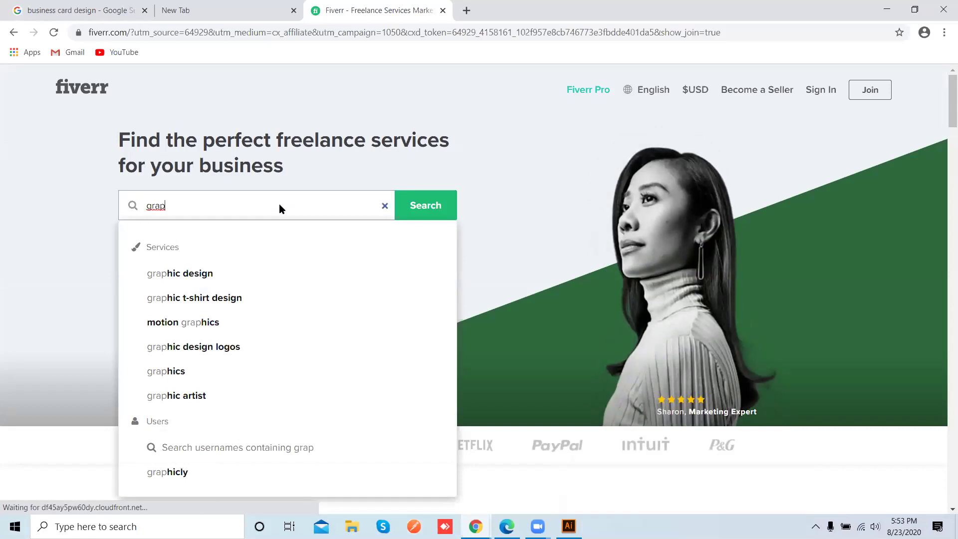
{"action": "left_click", "coordinate": [193, 274]}
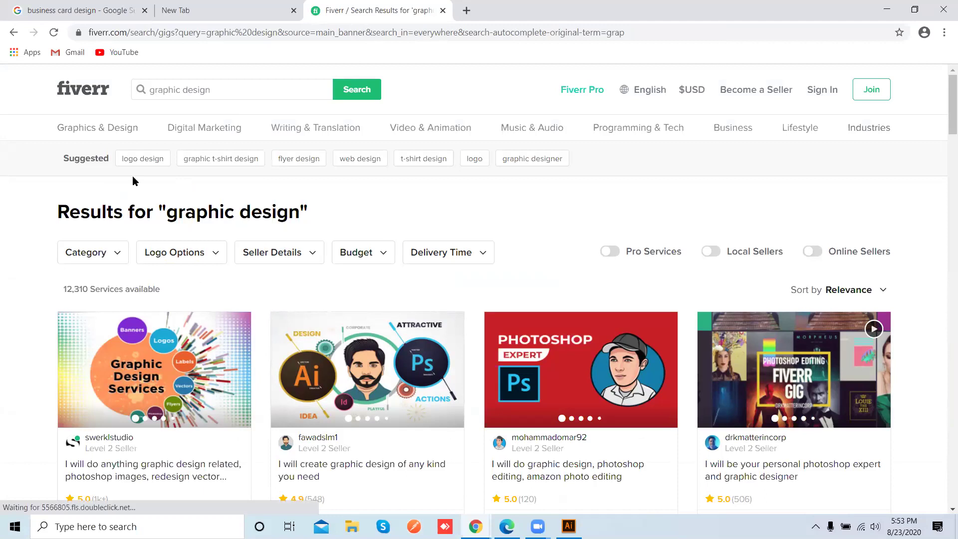
{"action": "mouse_move", "coordinate": [111, 131]}
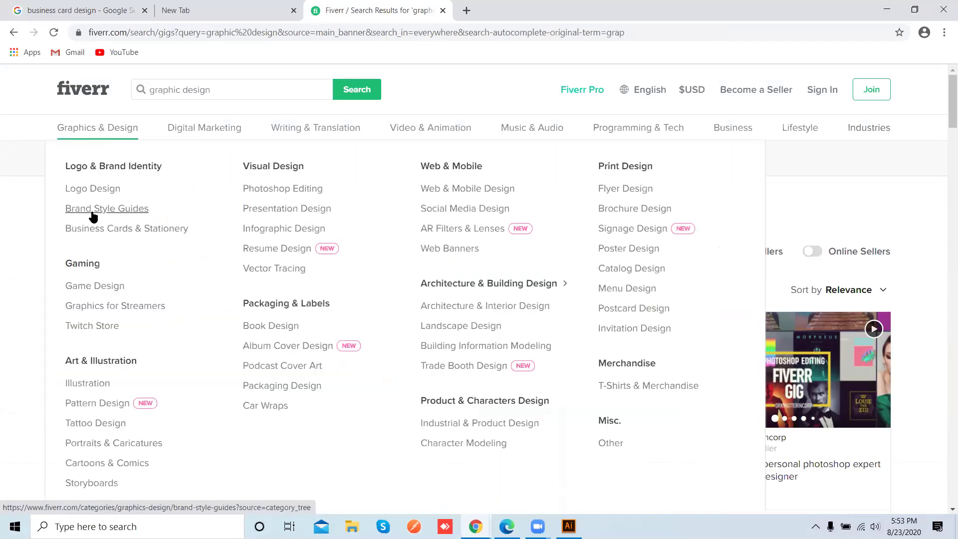
{"action": "left_click", "coordinate": [151, 462]}
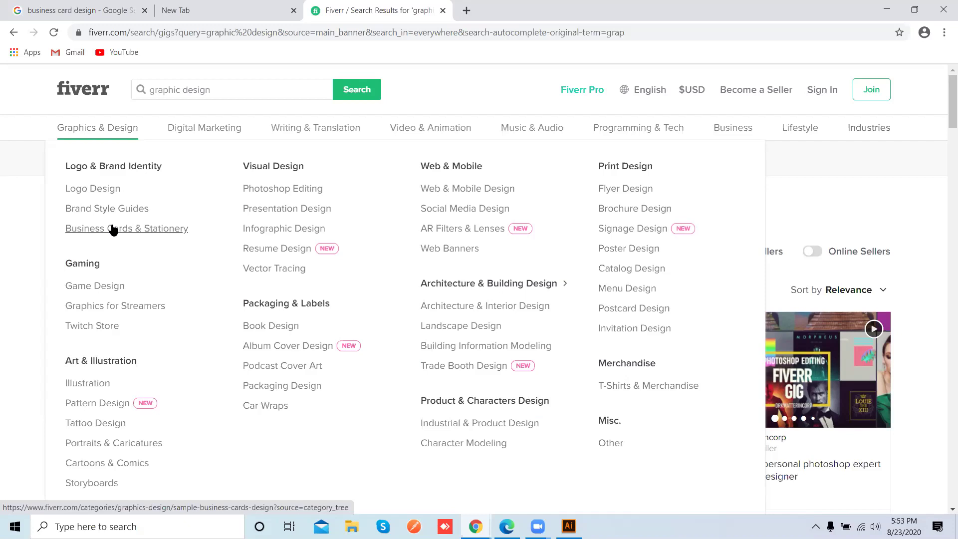
- Choose Business Cards & Stationery from the Graphics & Design menu and reload it
{"action": "left_click", "coordinate": [115, 229]}
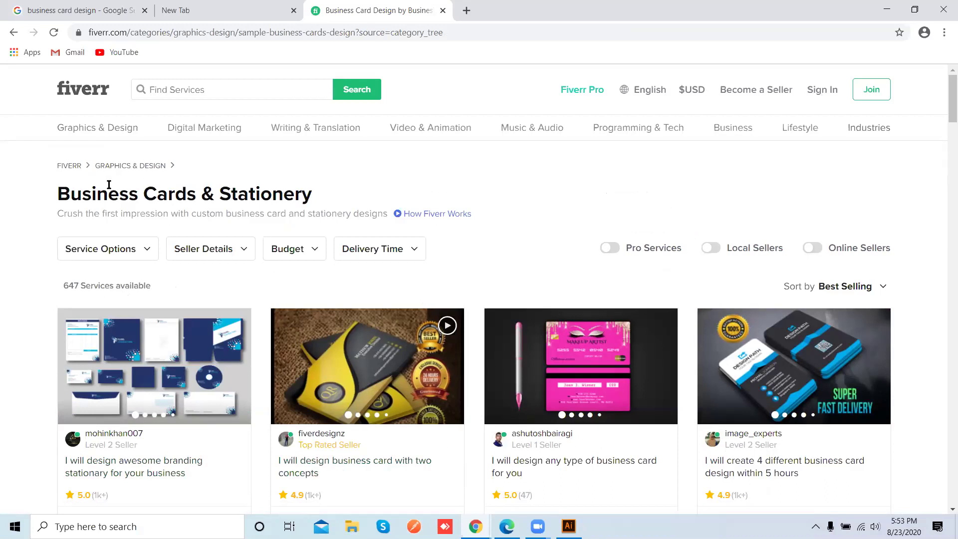
{"action": "mouse_move", "coordinate": [105, 135]}
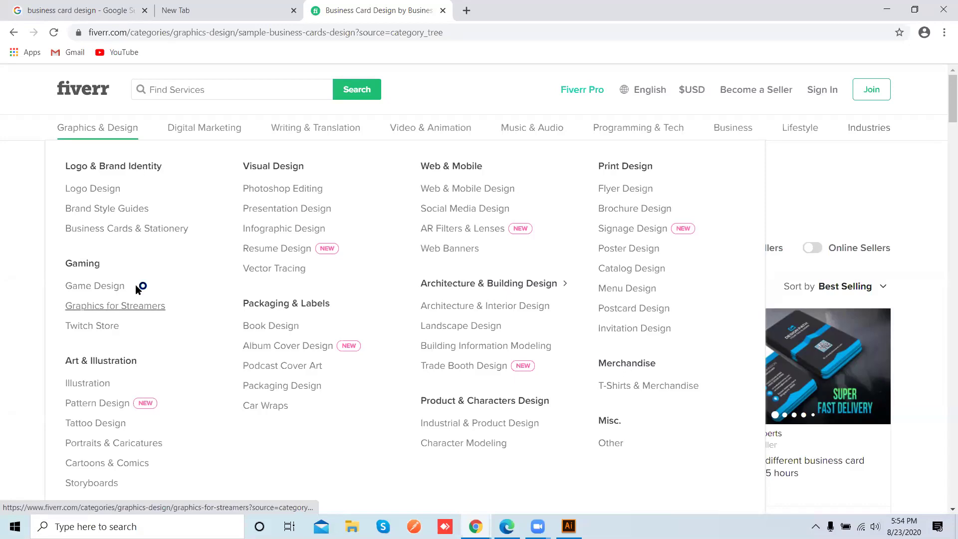
{"action": "left_click", "coordinate": [163, 233]}
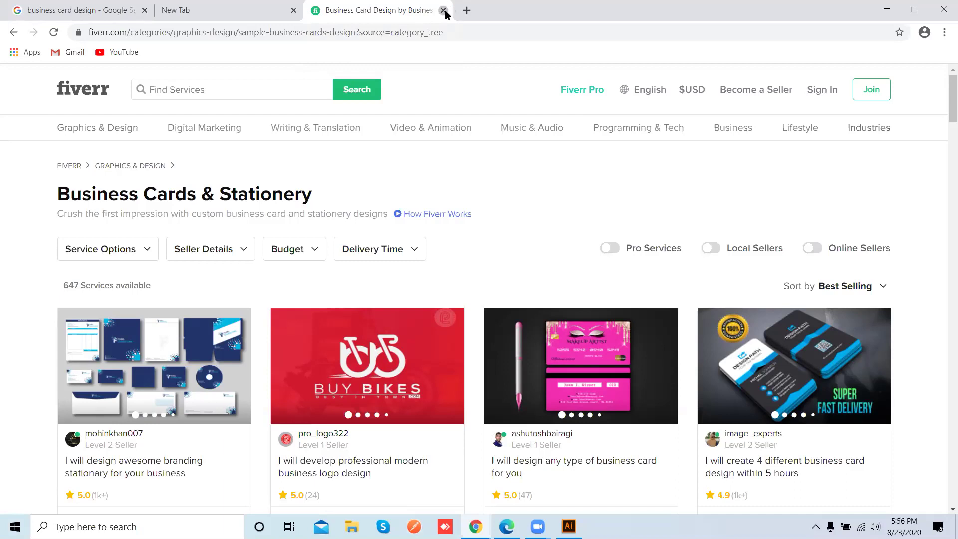
- Close the Fiverr business card tab, the empty New Tab and the Google Images tab
{"action": "left_click", "coordinate": [444, 10]}
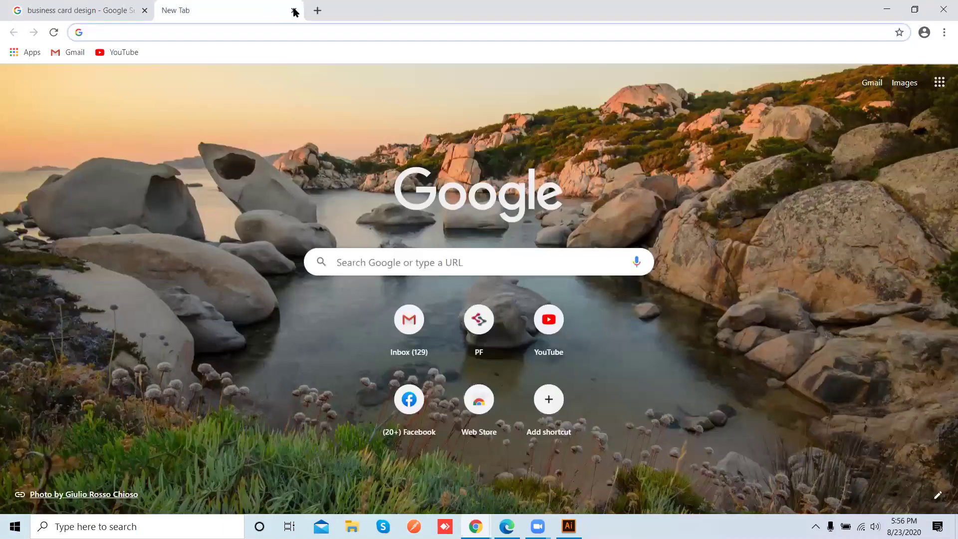
{"action": "left_click", "coordinate": [294, 10]}
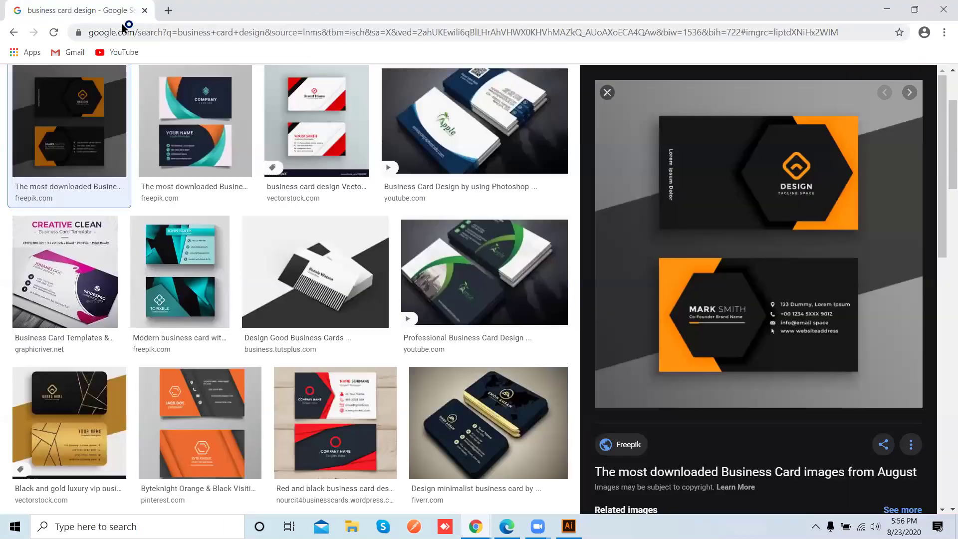
{"action": "left_click", "coordinate": [144, 11]}
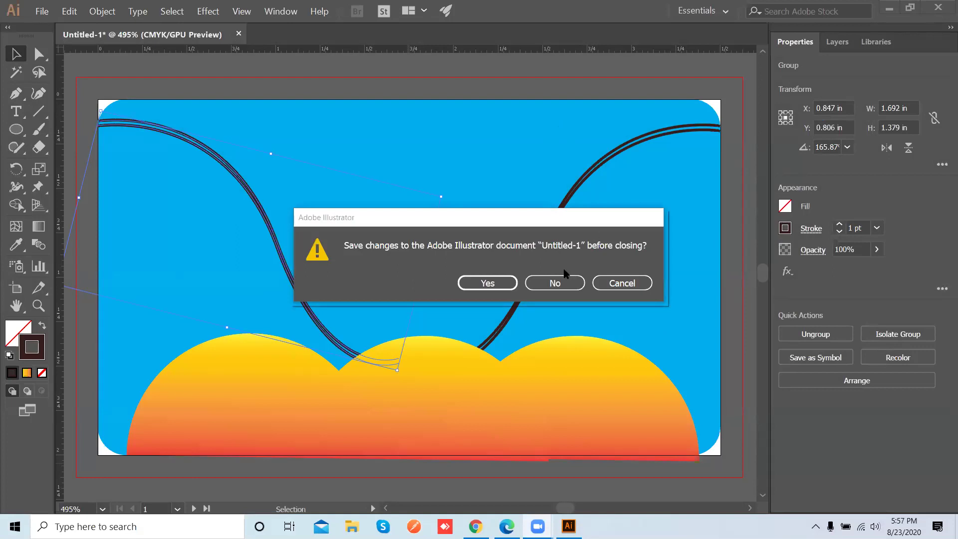
- Discard unsaved changes to Untitled-1, then quit Illustrator and clear the clipboard data
{"action": "left_click", "coordinate": [547, 288]}
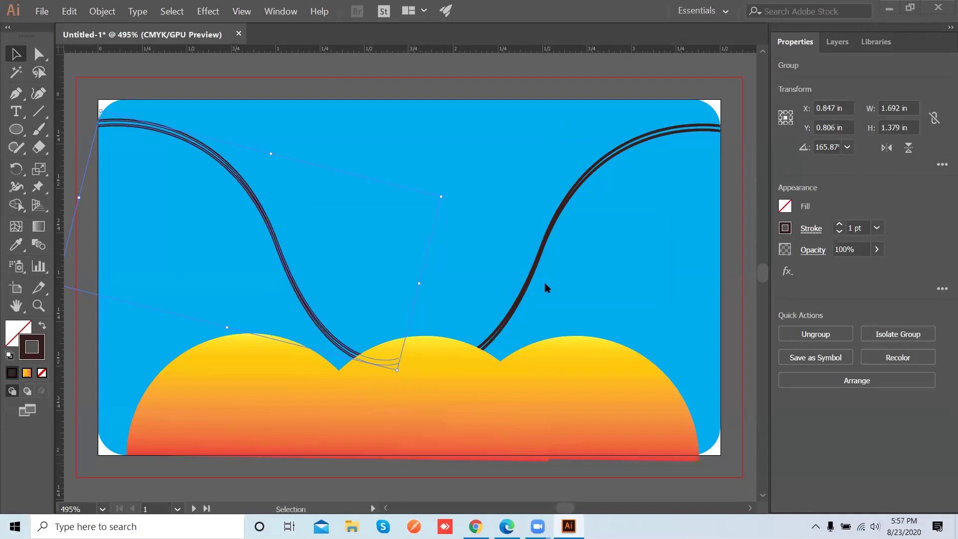
{"action": "left_click", "coordinate": [939, 9]}
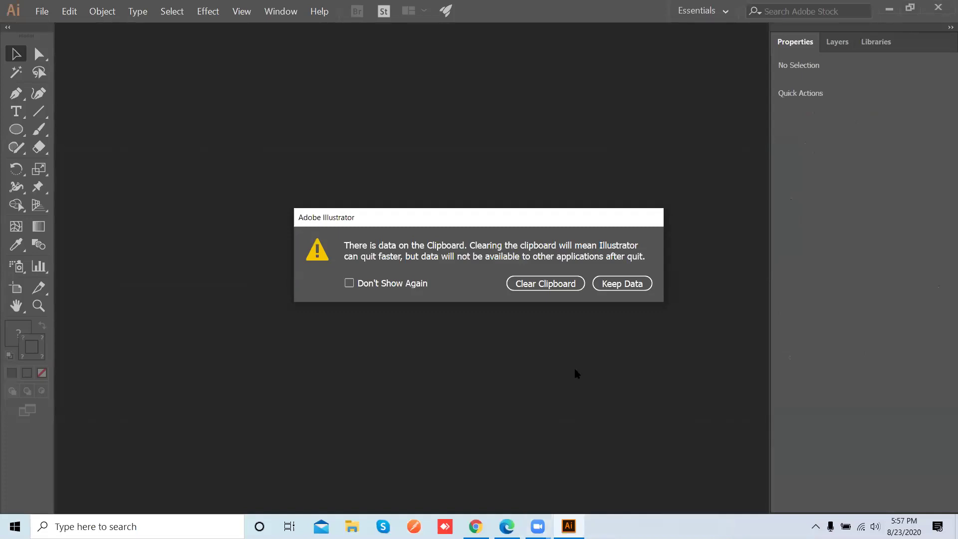
{"action": "left_click", "coordinate": [563, 283]}
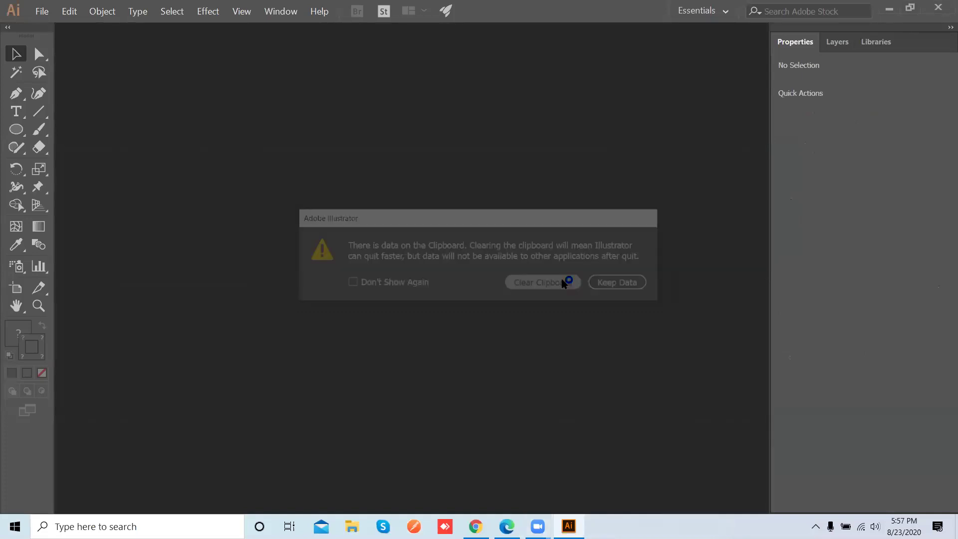